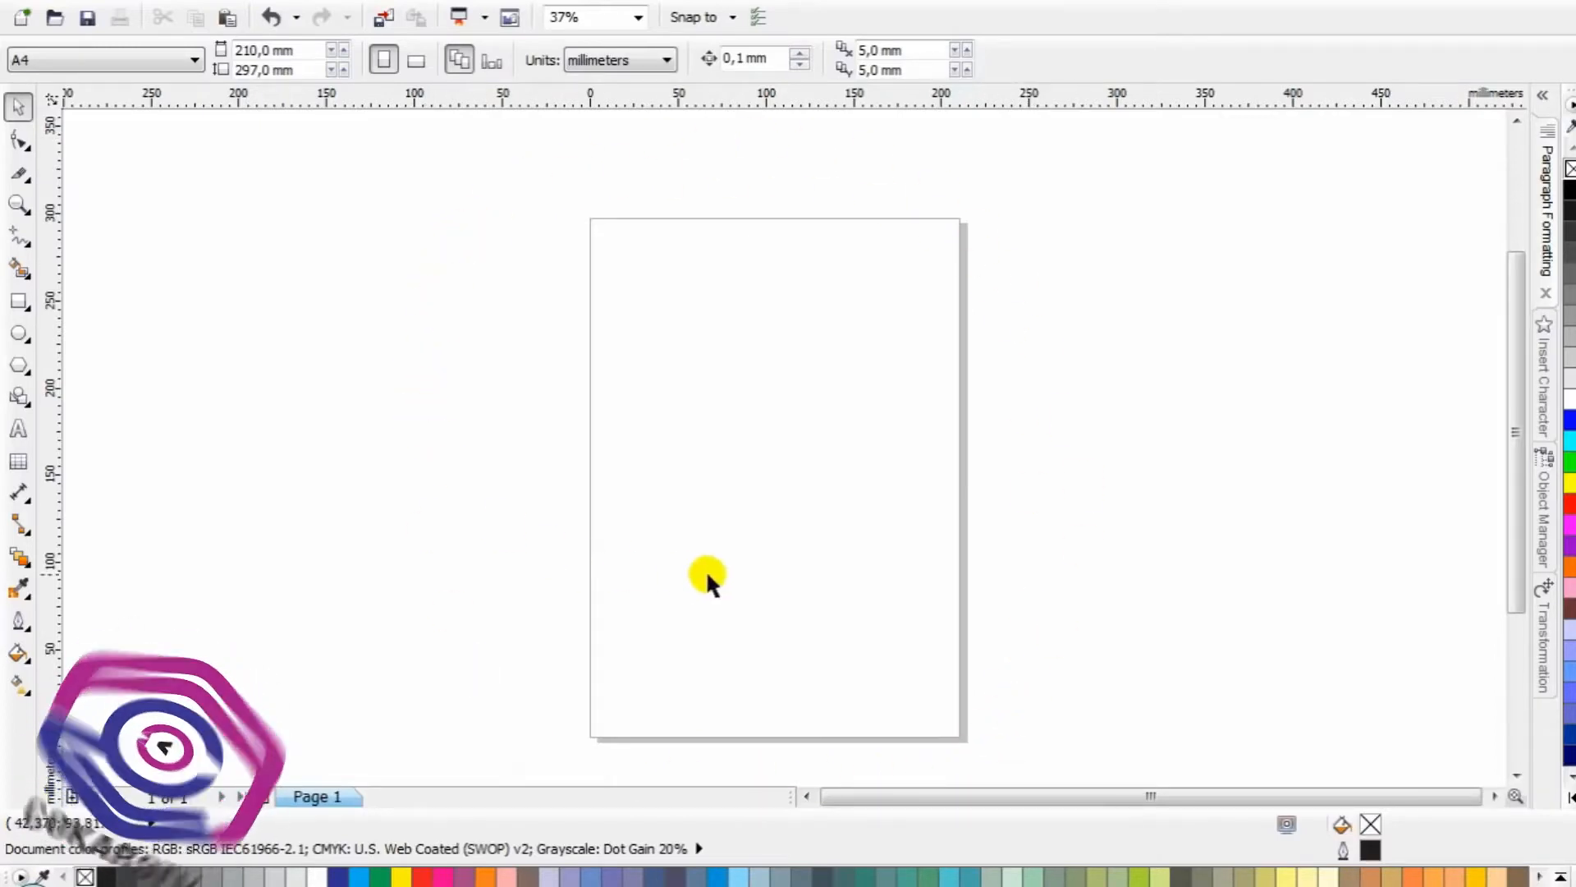
left_click(181, 64)
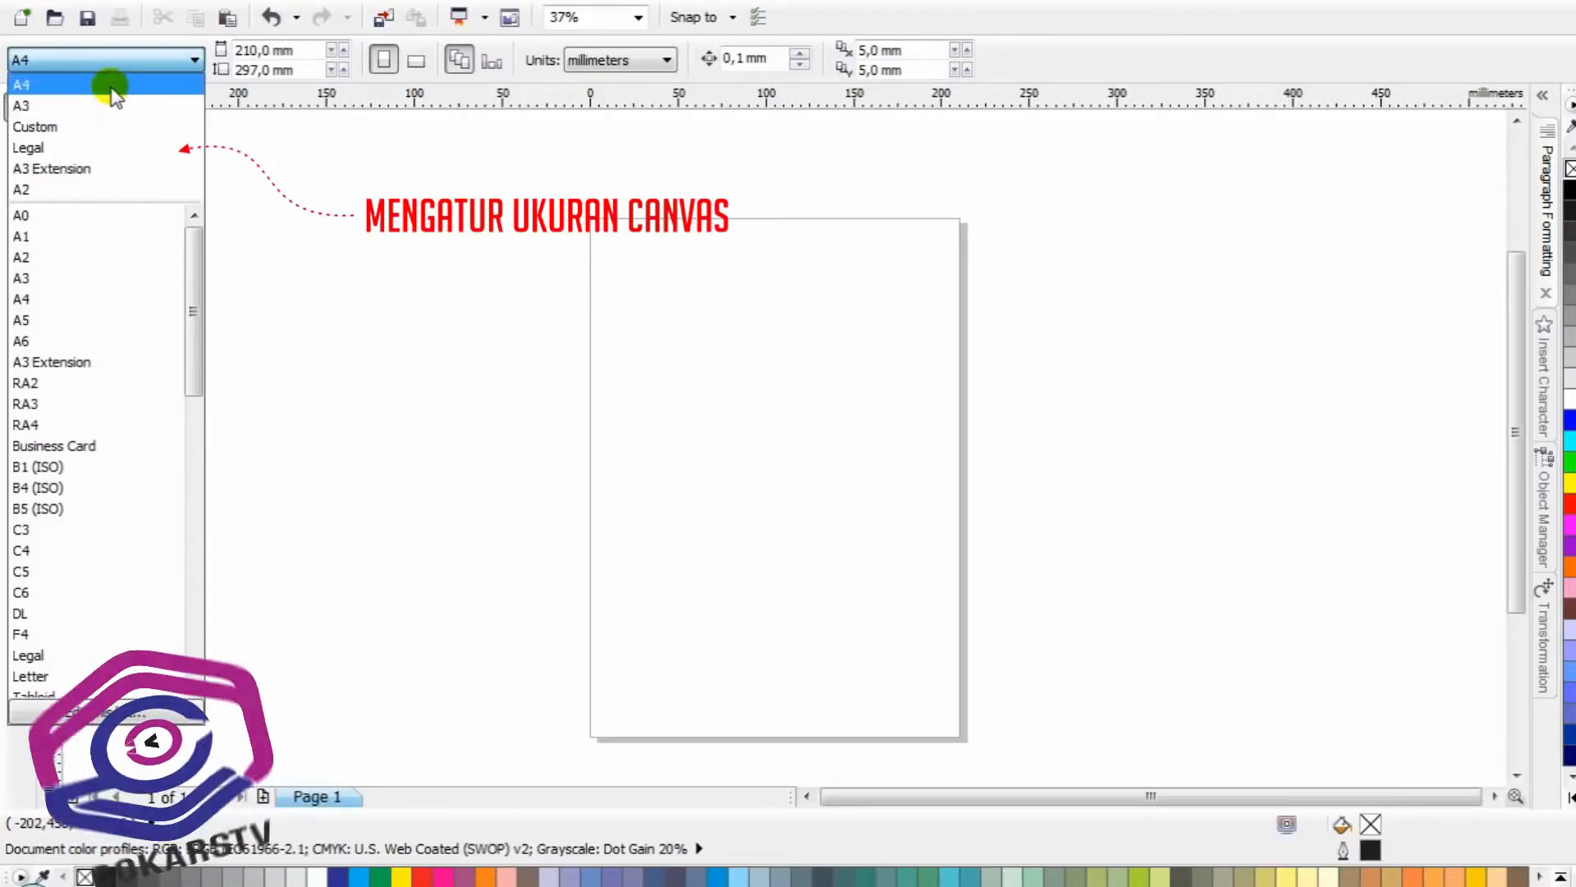
left_click(399, 230)
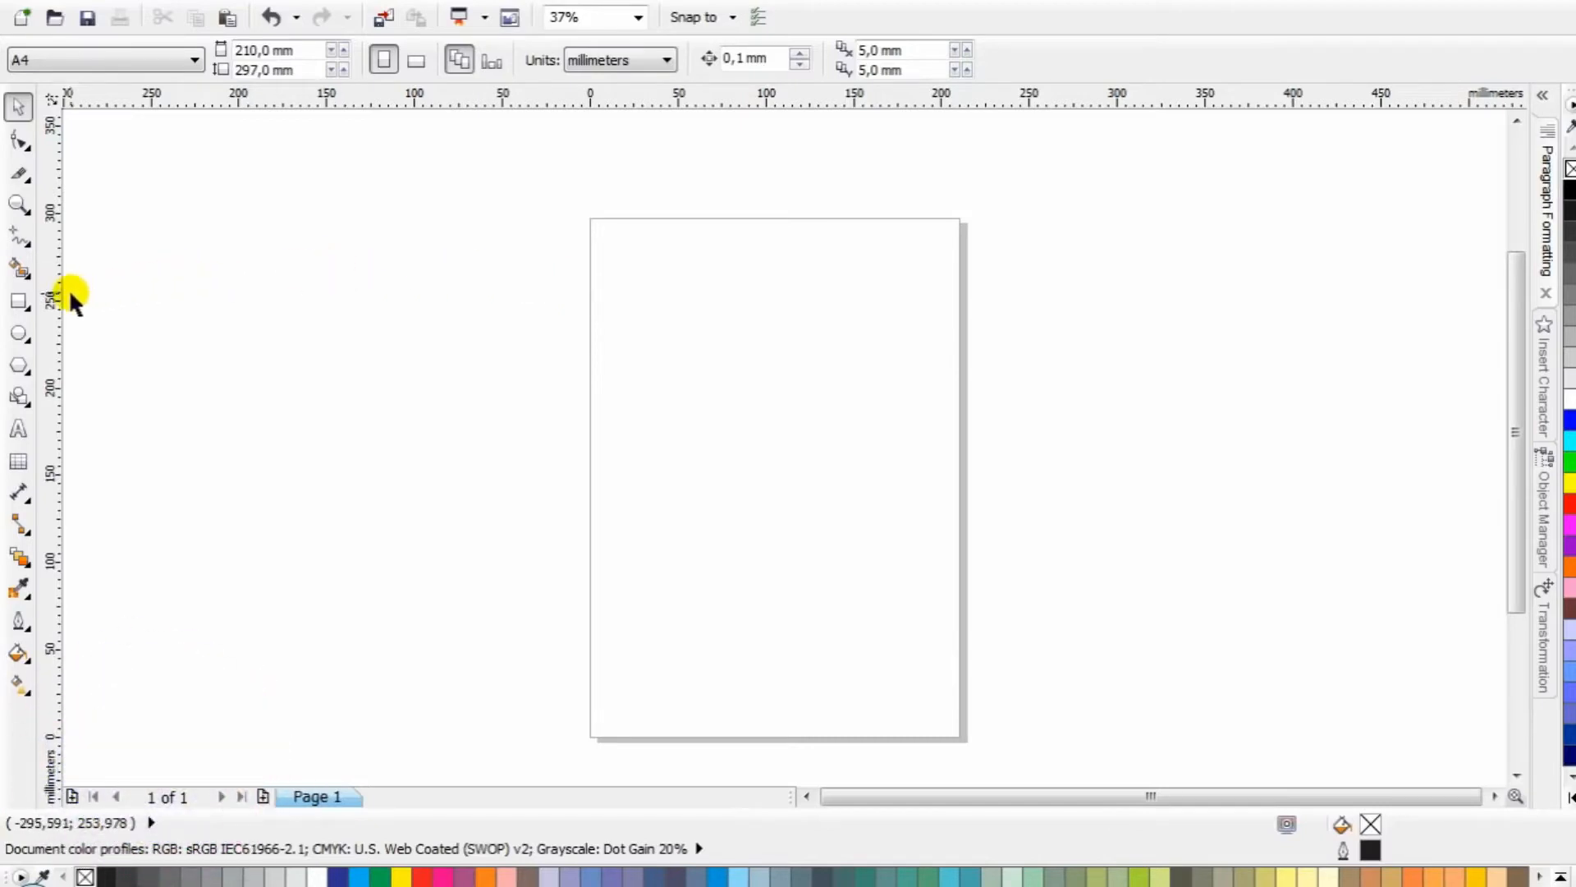
Draw a rectangle about 157 mm wide and 149 mm high in the upper part of the page and select it
left_click(19, 301)
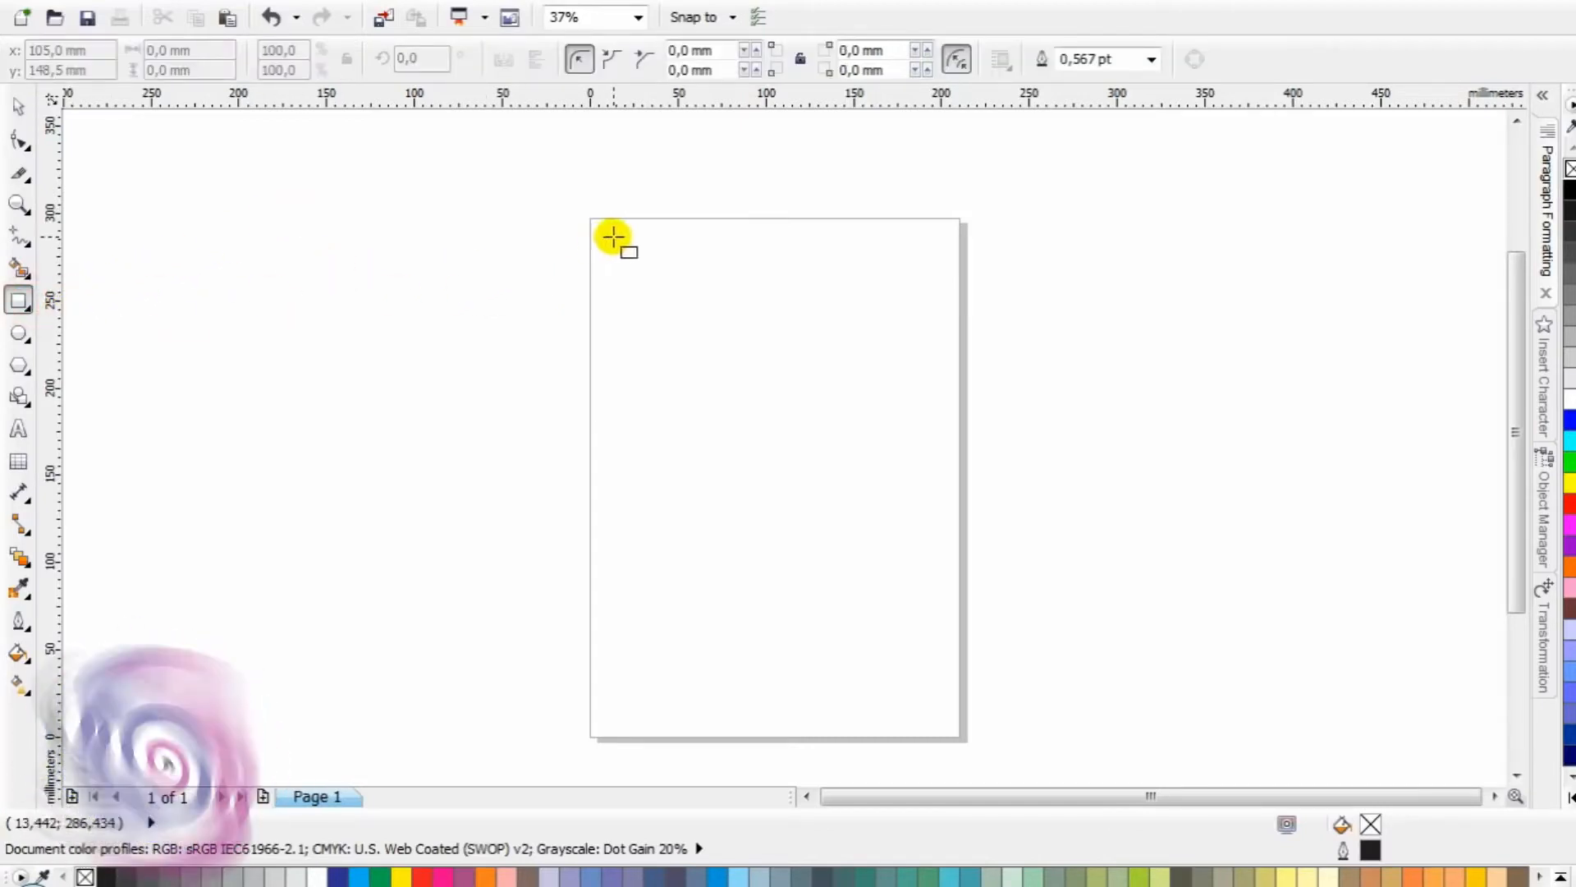
left_click_drag(613, 237, 889, 497)
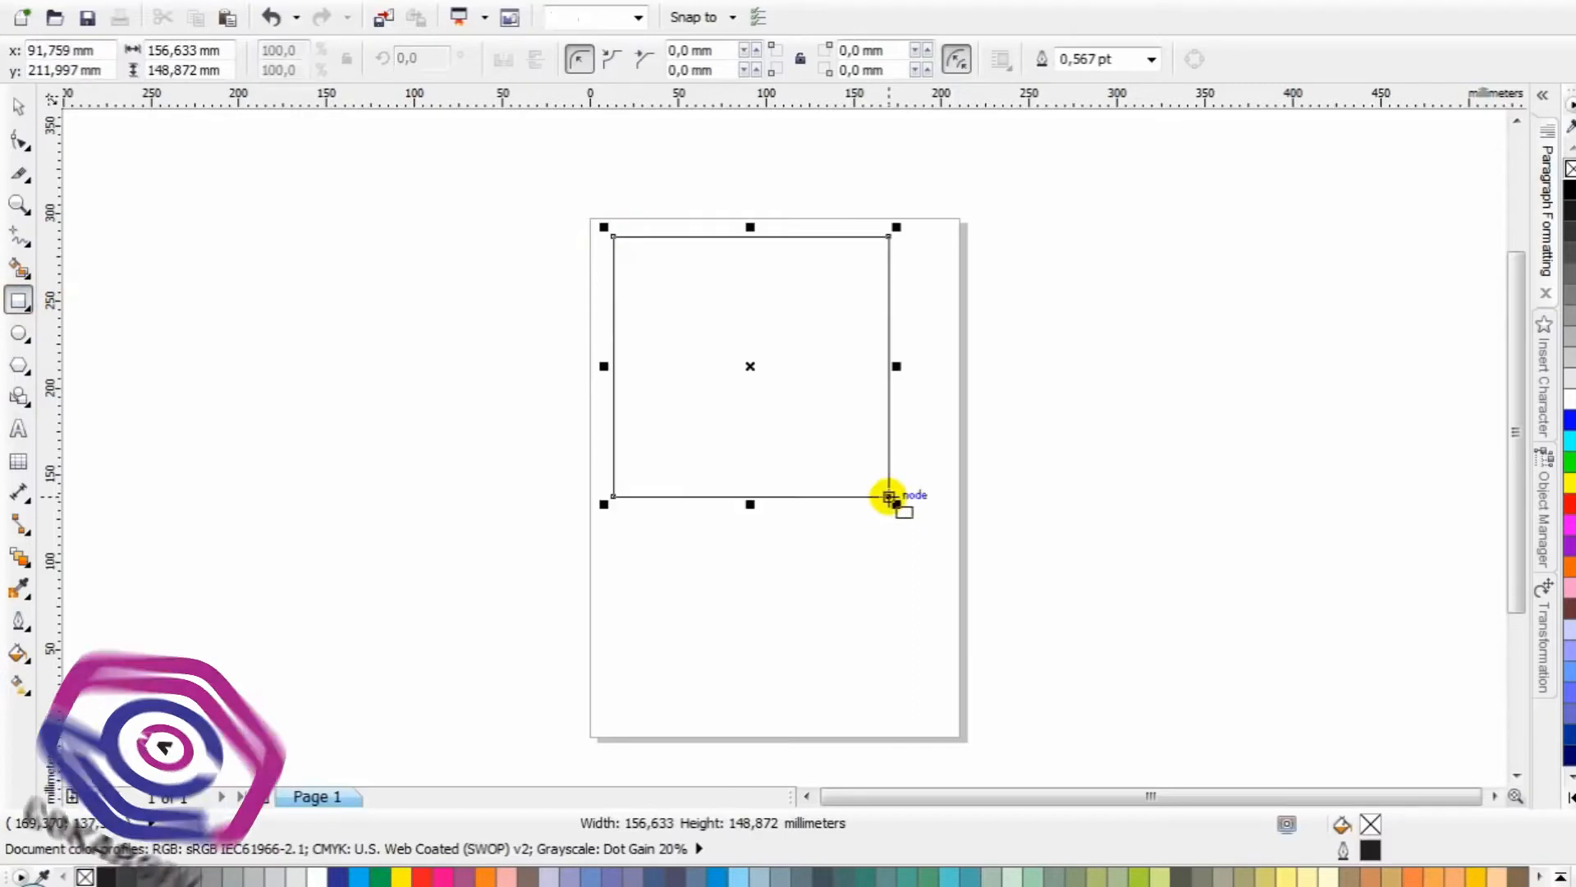
left_click(14, 111)
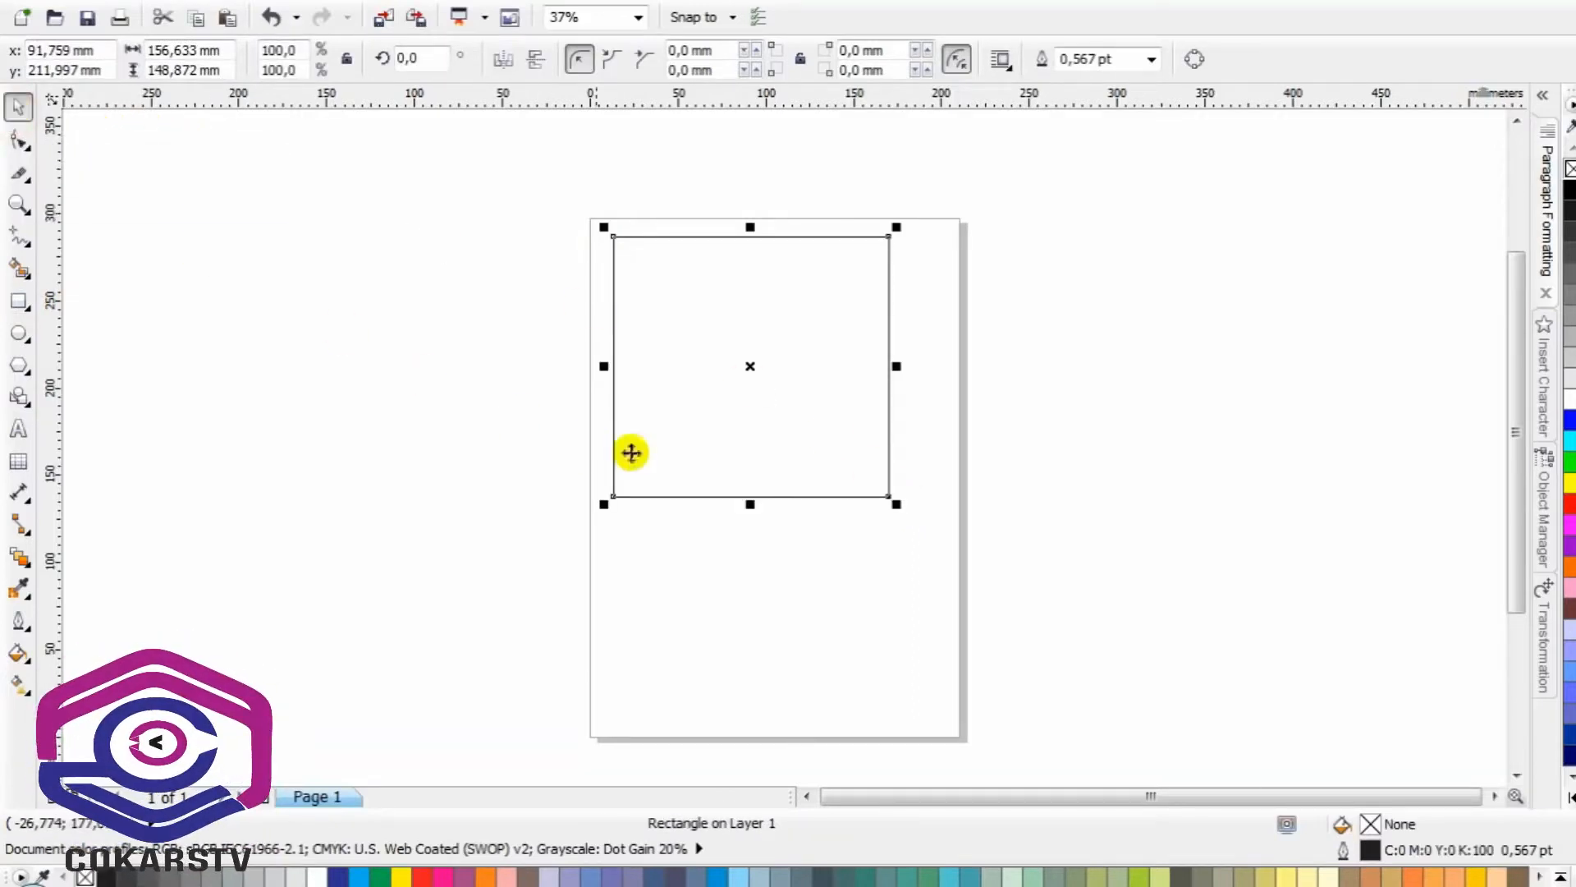
left_click(1045, 331)
left_click(829, 352)
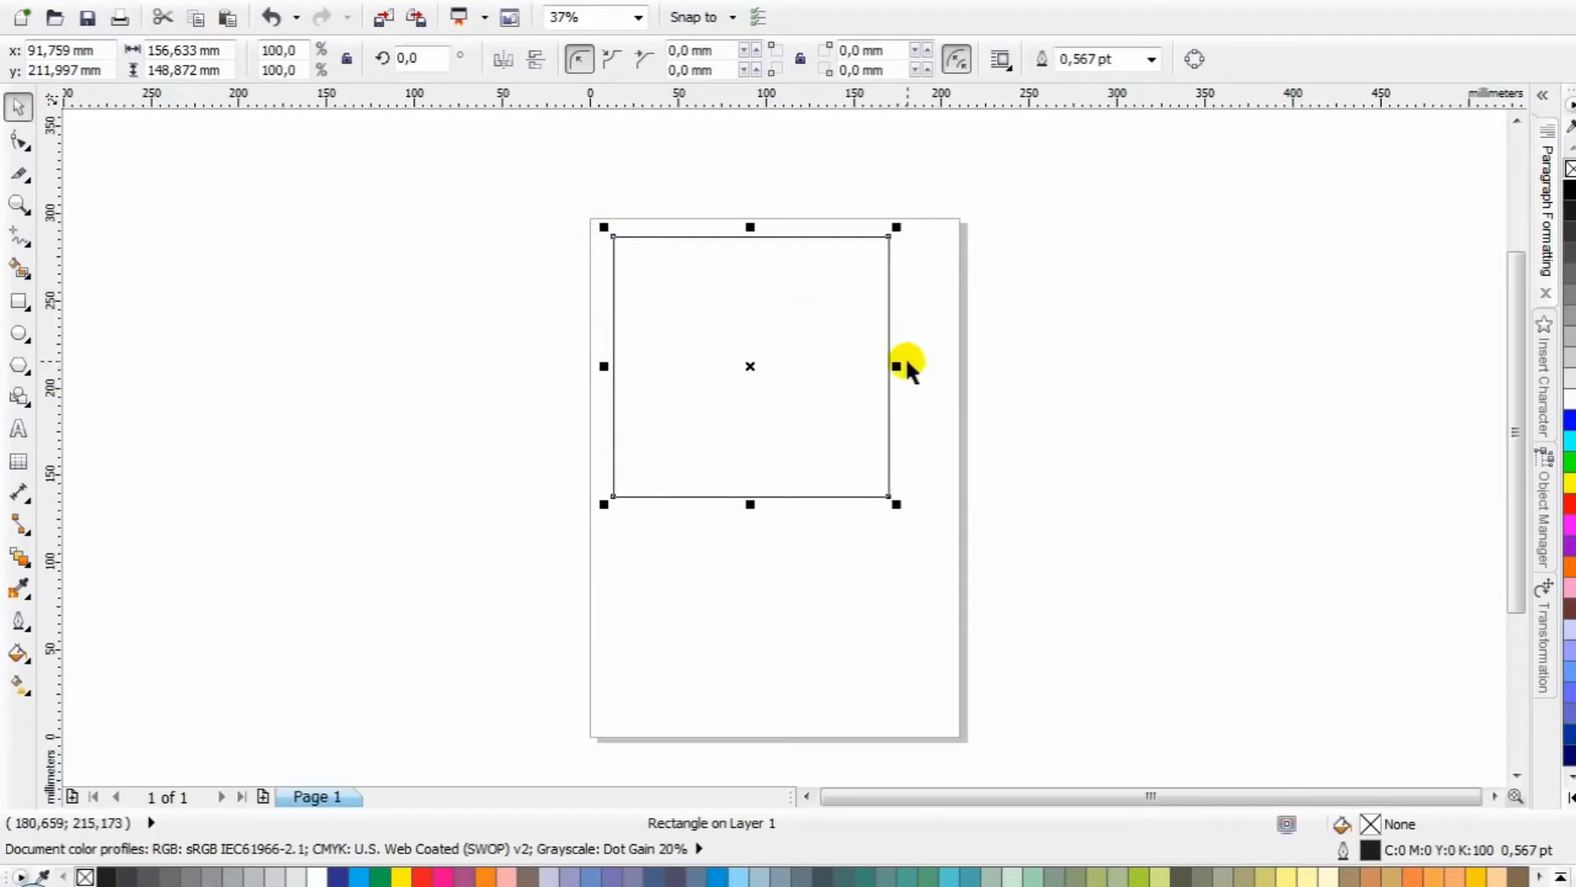
Stretch the rectangle to about 118.5% width and 162.6% height, and rotate it about 269.9 degrees
left_click_drag(897, 366, 940, 362)
left_click_drag(774, 496, 753, 660)
left_click(834, 327)
left_click_drag(947, 227, 953, 580)
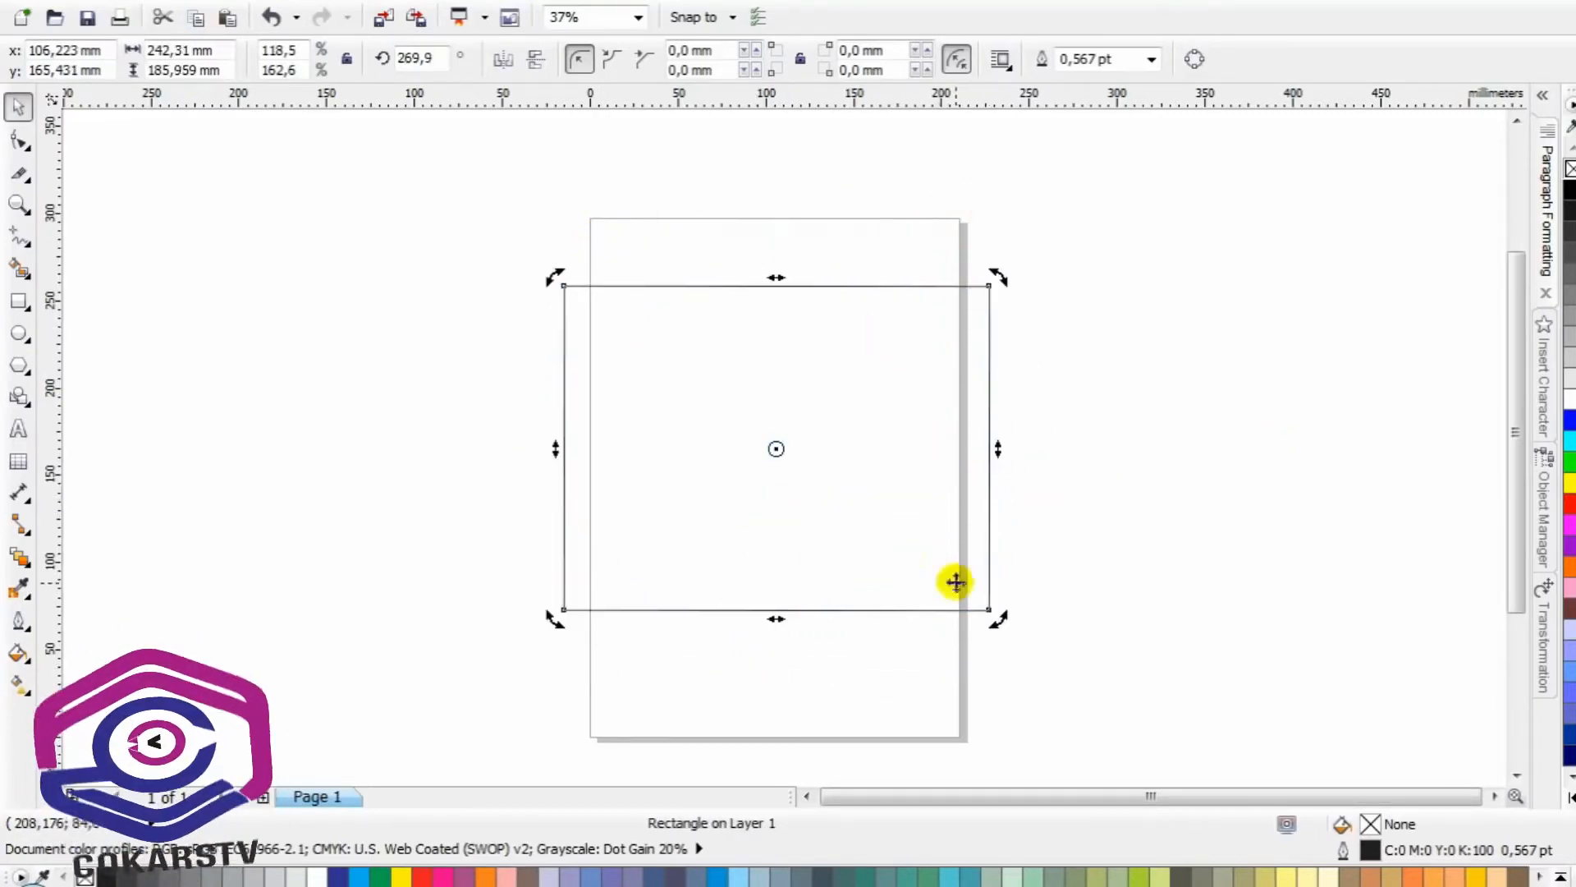
Skew the rectangle sideways along its upper edge in both directions, and delete it
mouse_move(781, 274)
left_mouse_down()
mouse_move(514, 313)
mouse_move(648, 282)
mouse_move(785, 277)
left_mouse_up()
left_click(583, 236)
left_click(728, 297)
left_click(775, 241)
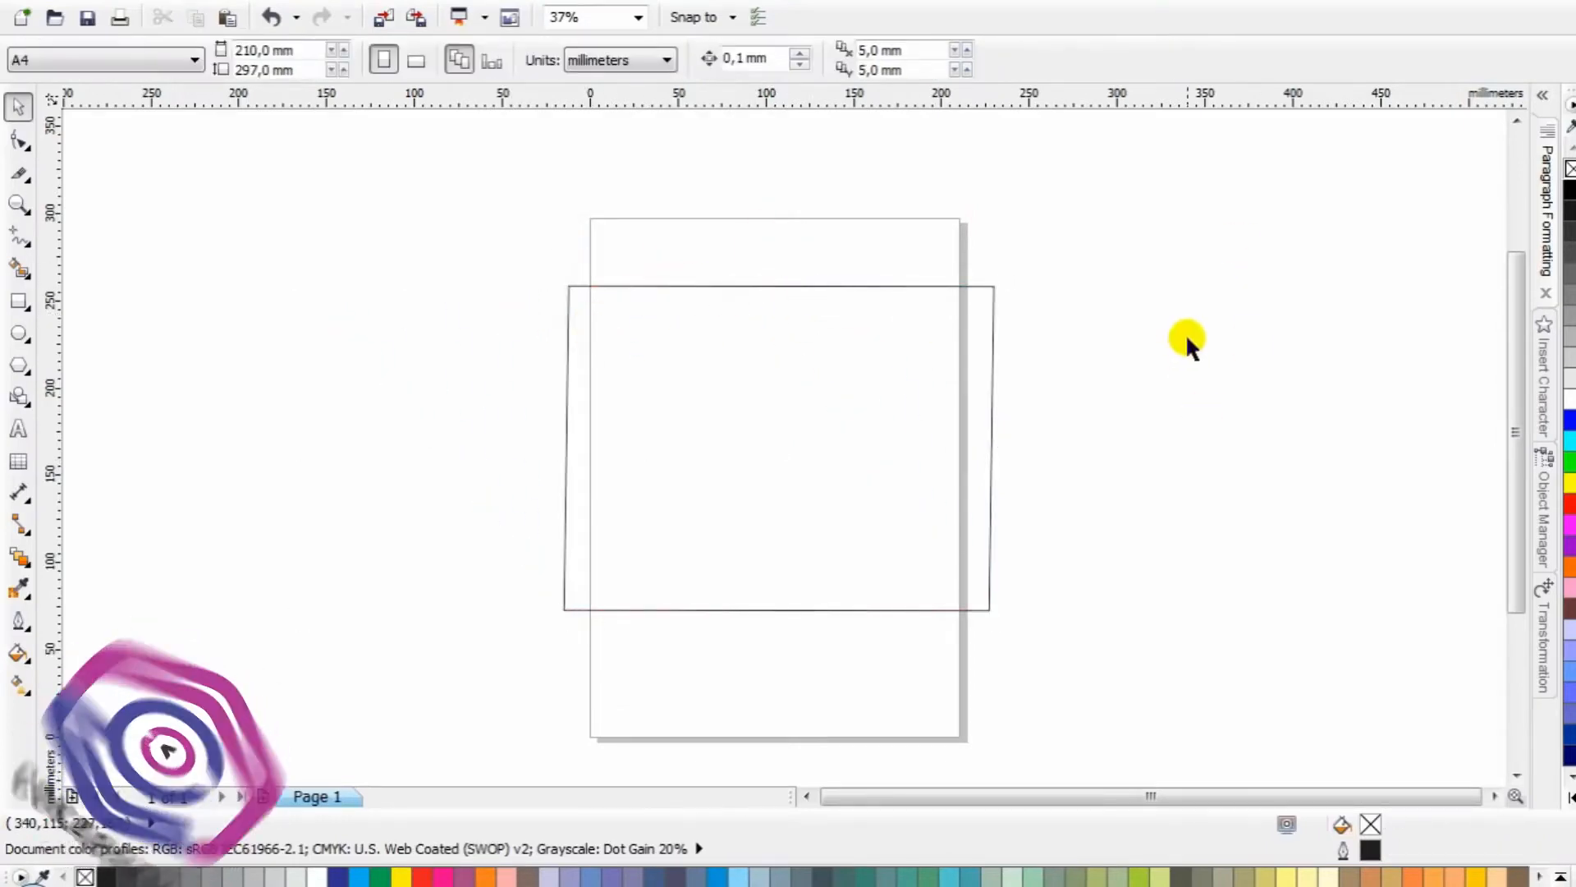
left_click(844, 380)
left_click(779, 282)
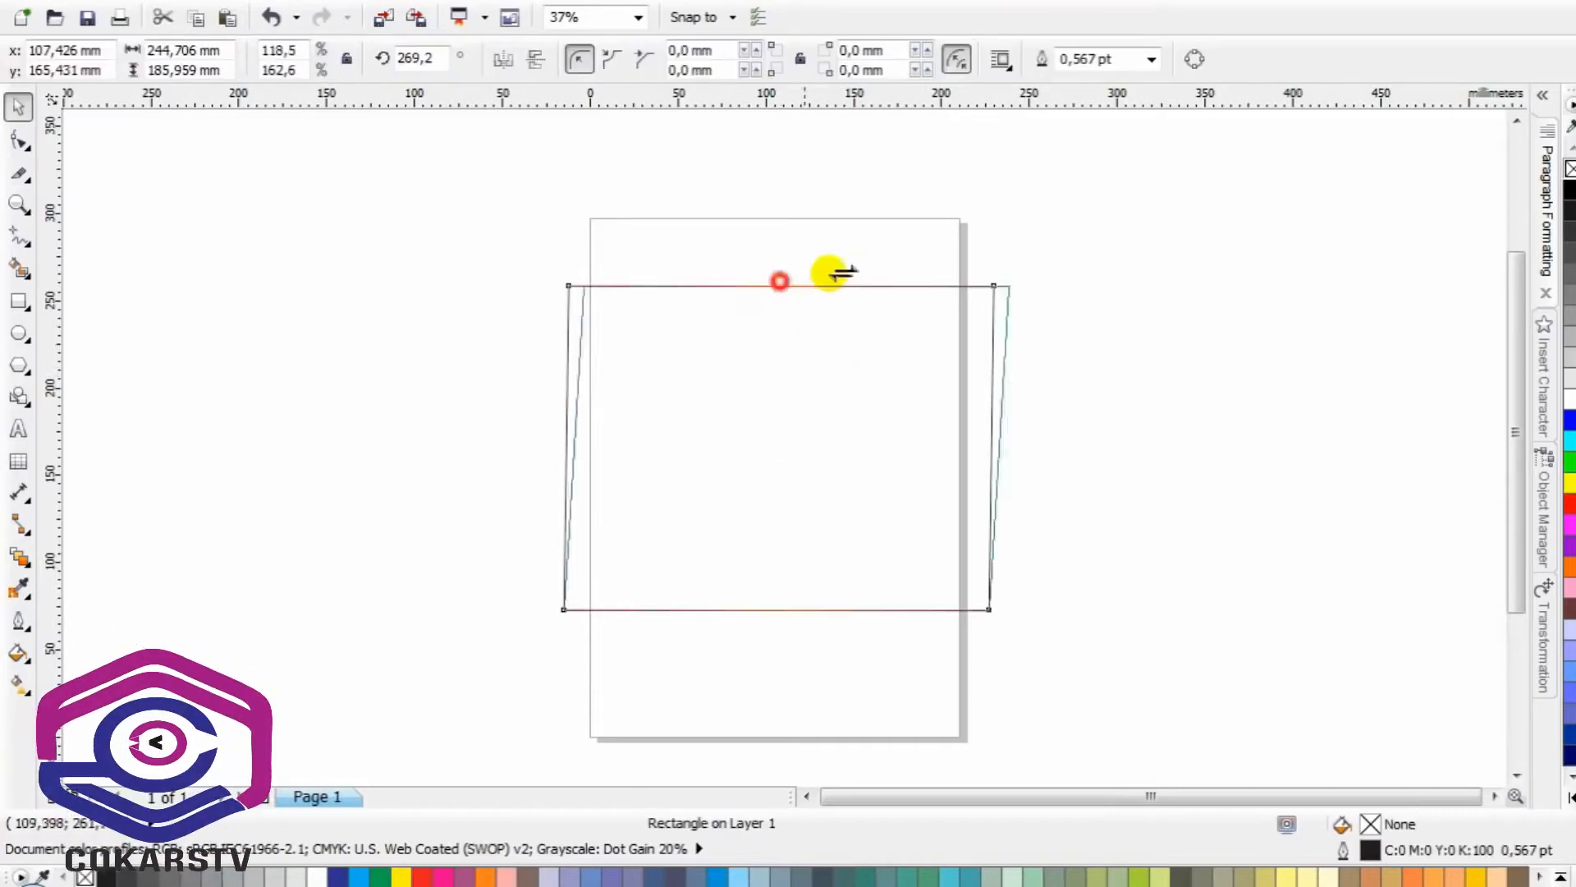
left_click_drag(829, 272, 741, 288)
key("Delete")
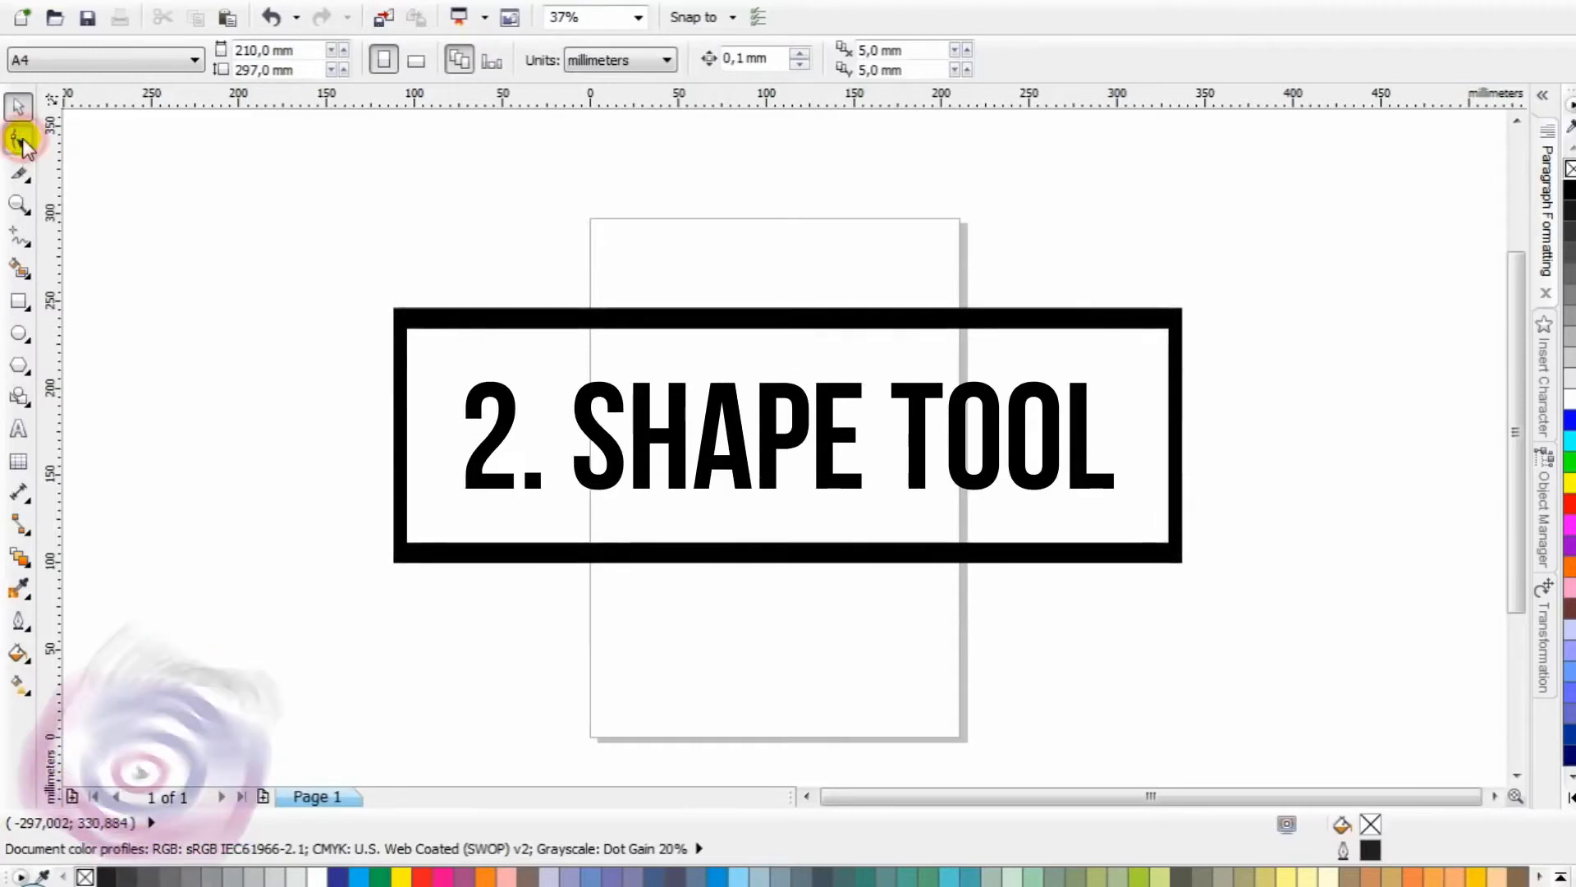
Draw a rectangle about 183 by 172 mm, convert it to curves and activate the Shape tool on it
left_click(21, 141)
left_click(91, 134)
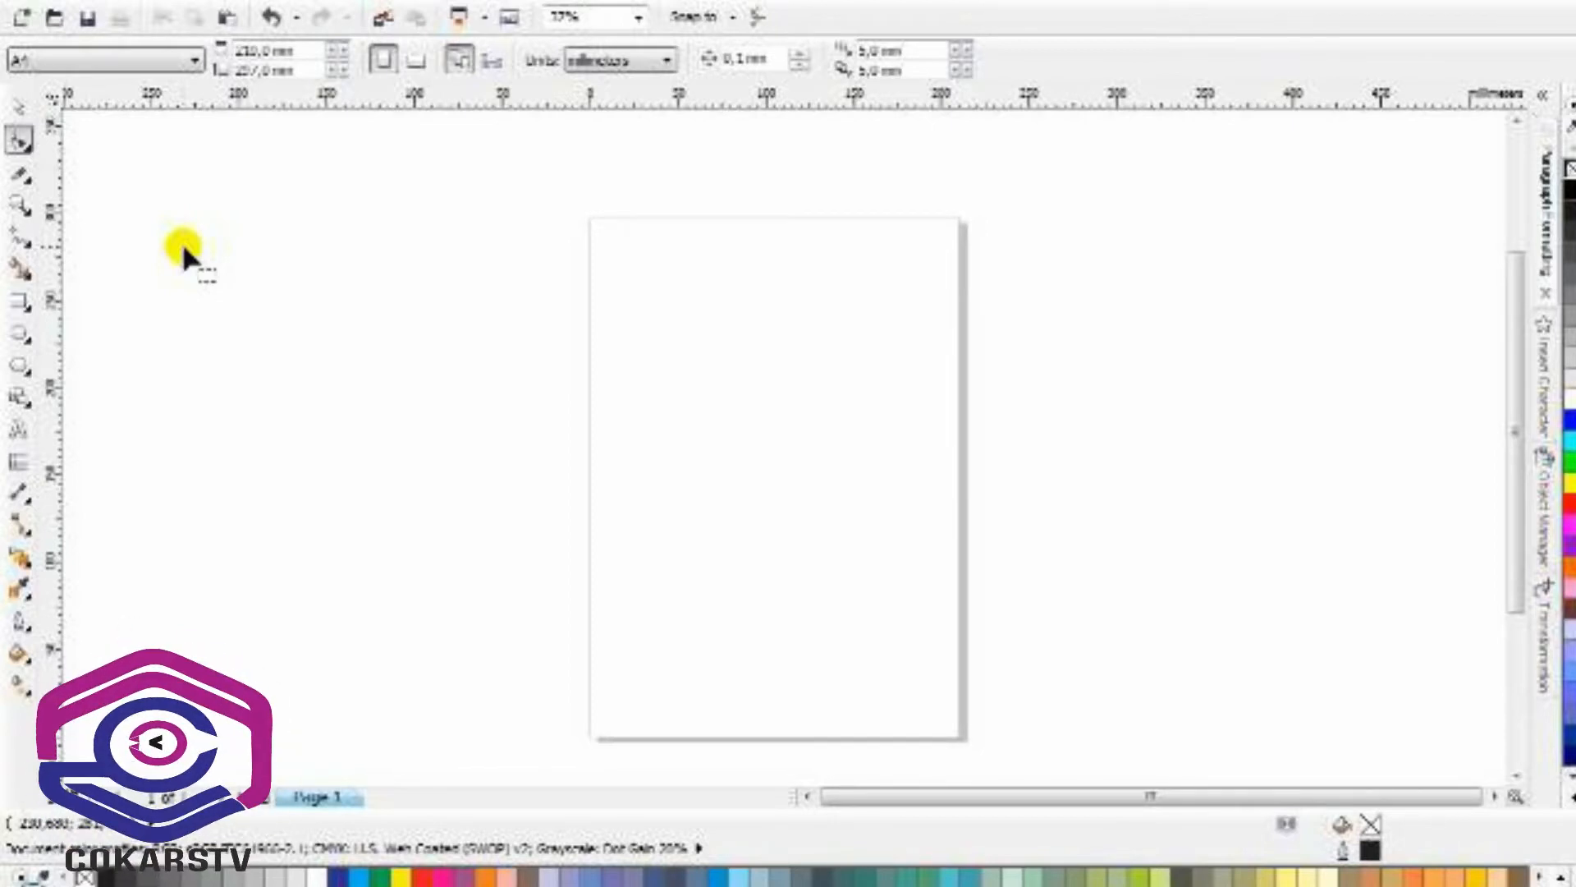
left_click(19, 302)
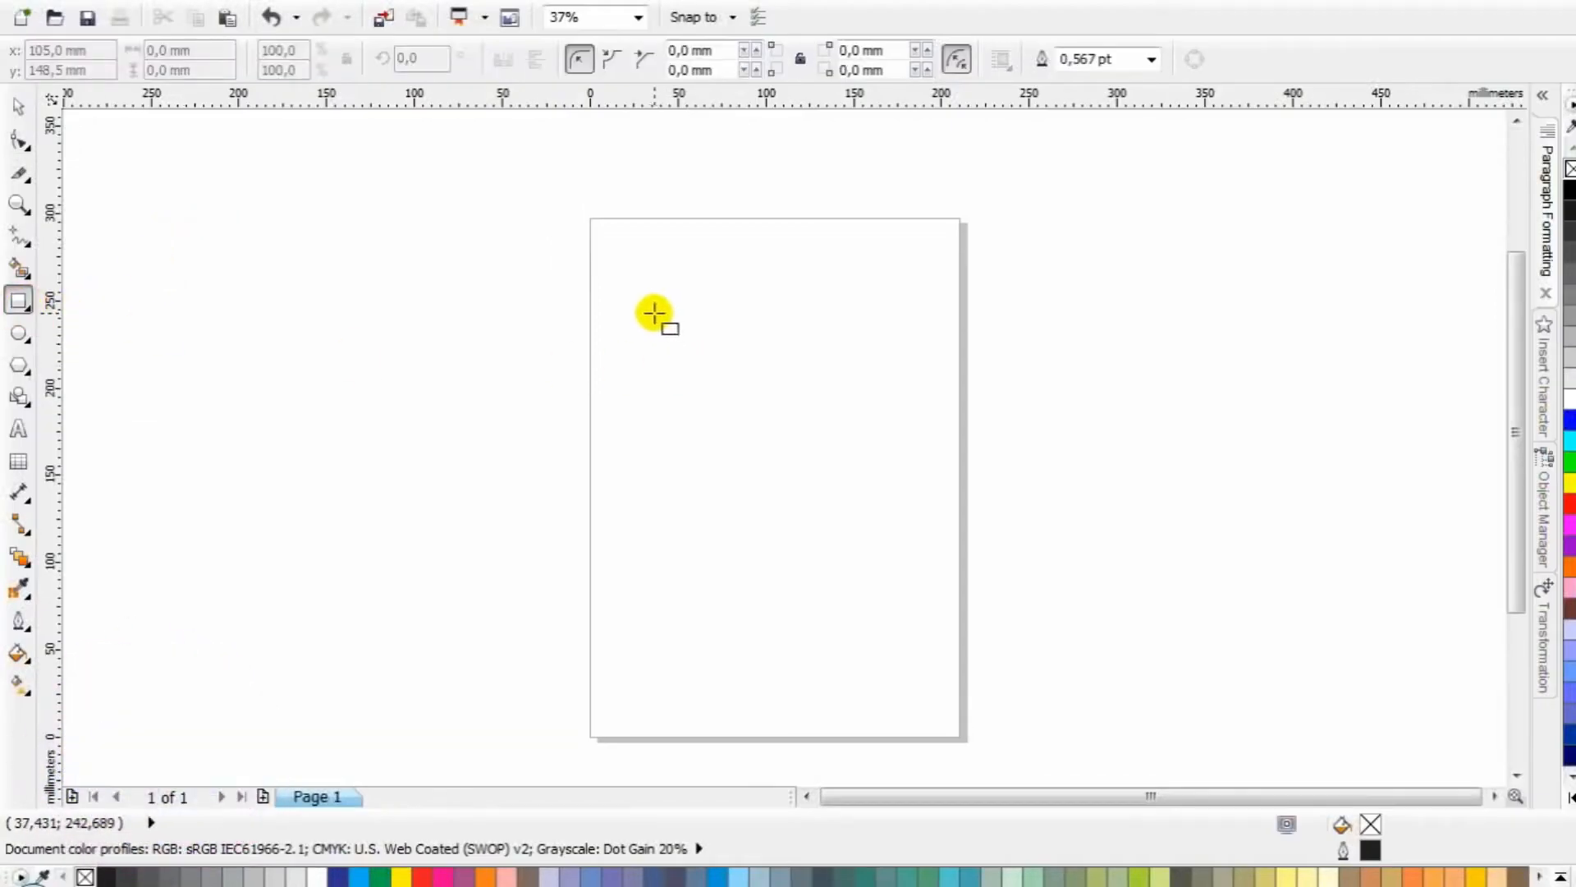
left_click_drag(623, 274, 944, 575)
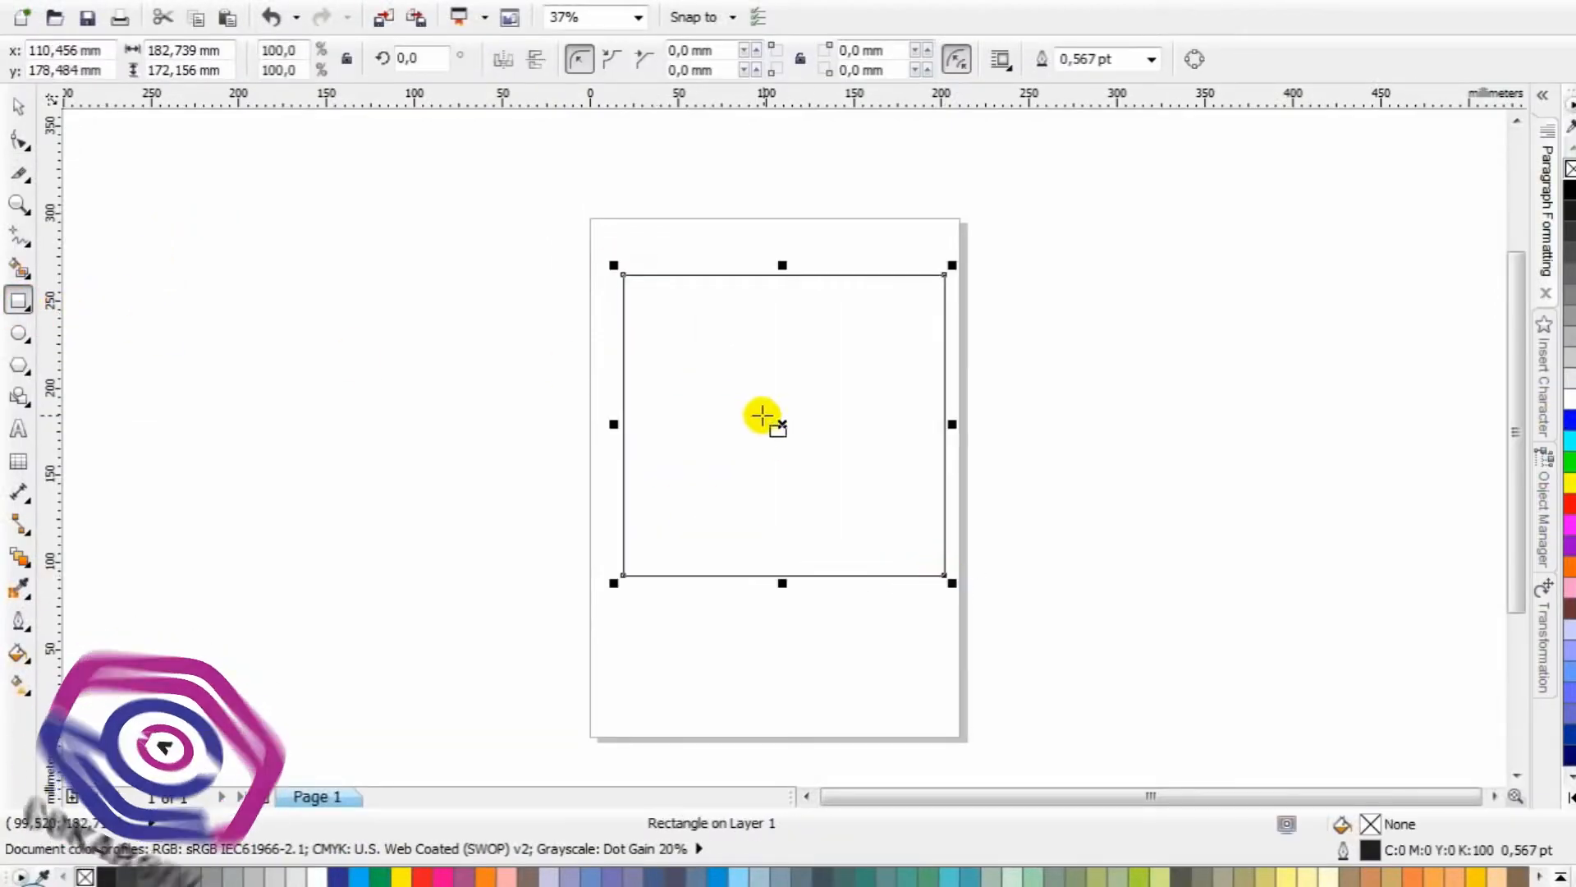
key("ctrl+q")
left_click(18, 144)
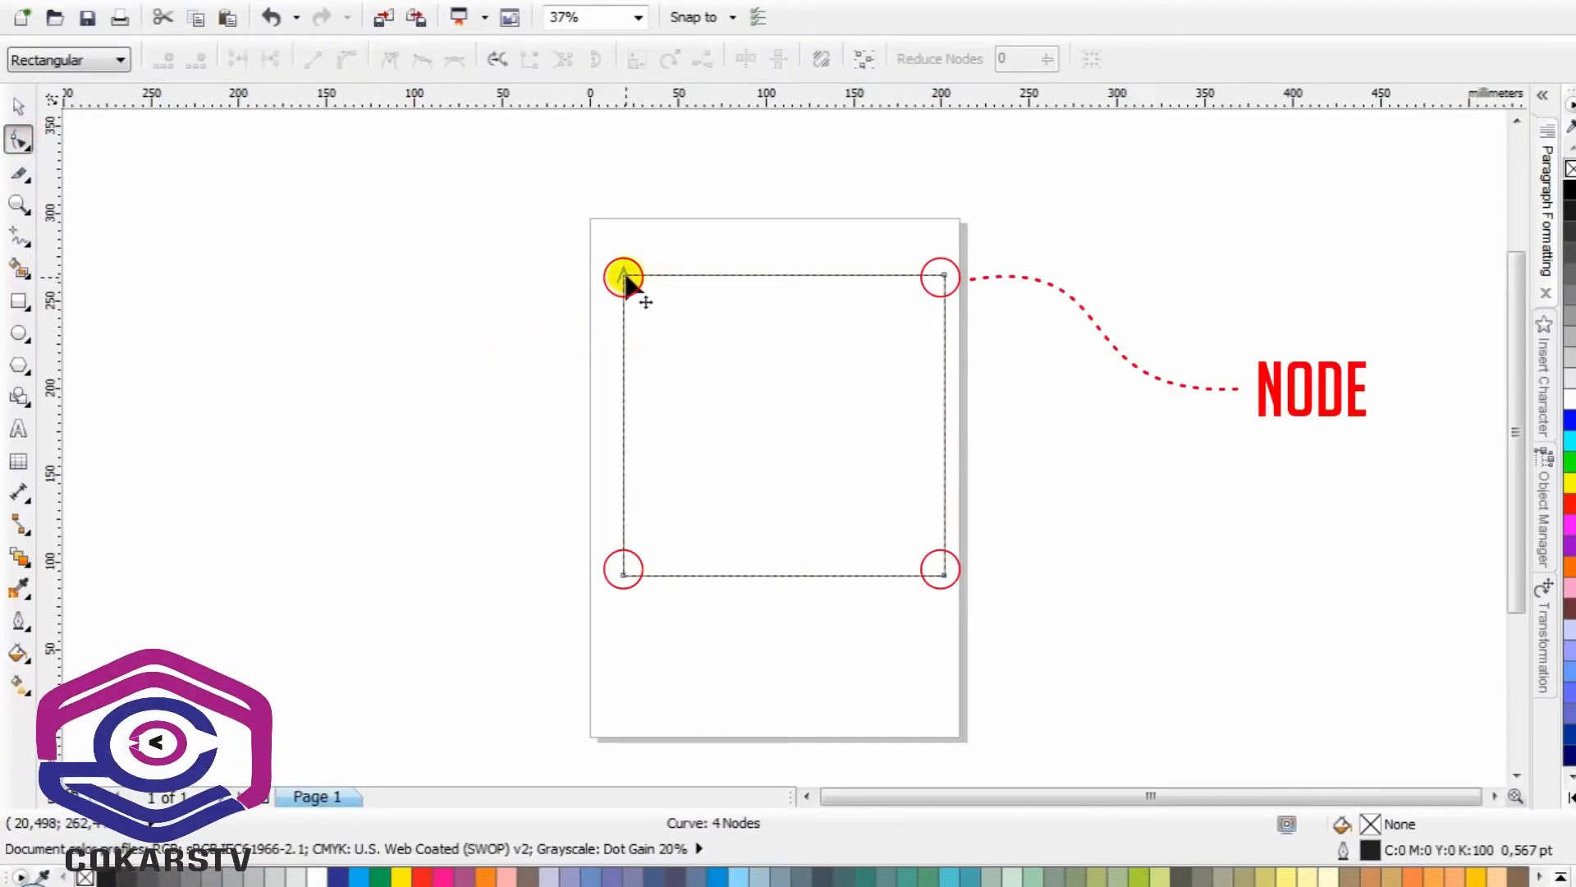
Add two nodes to the shape's upper edge, pulling one below the edge and the other above it
left_click(662, 275)
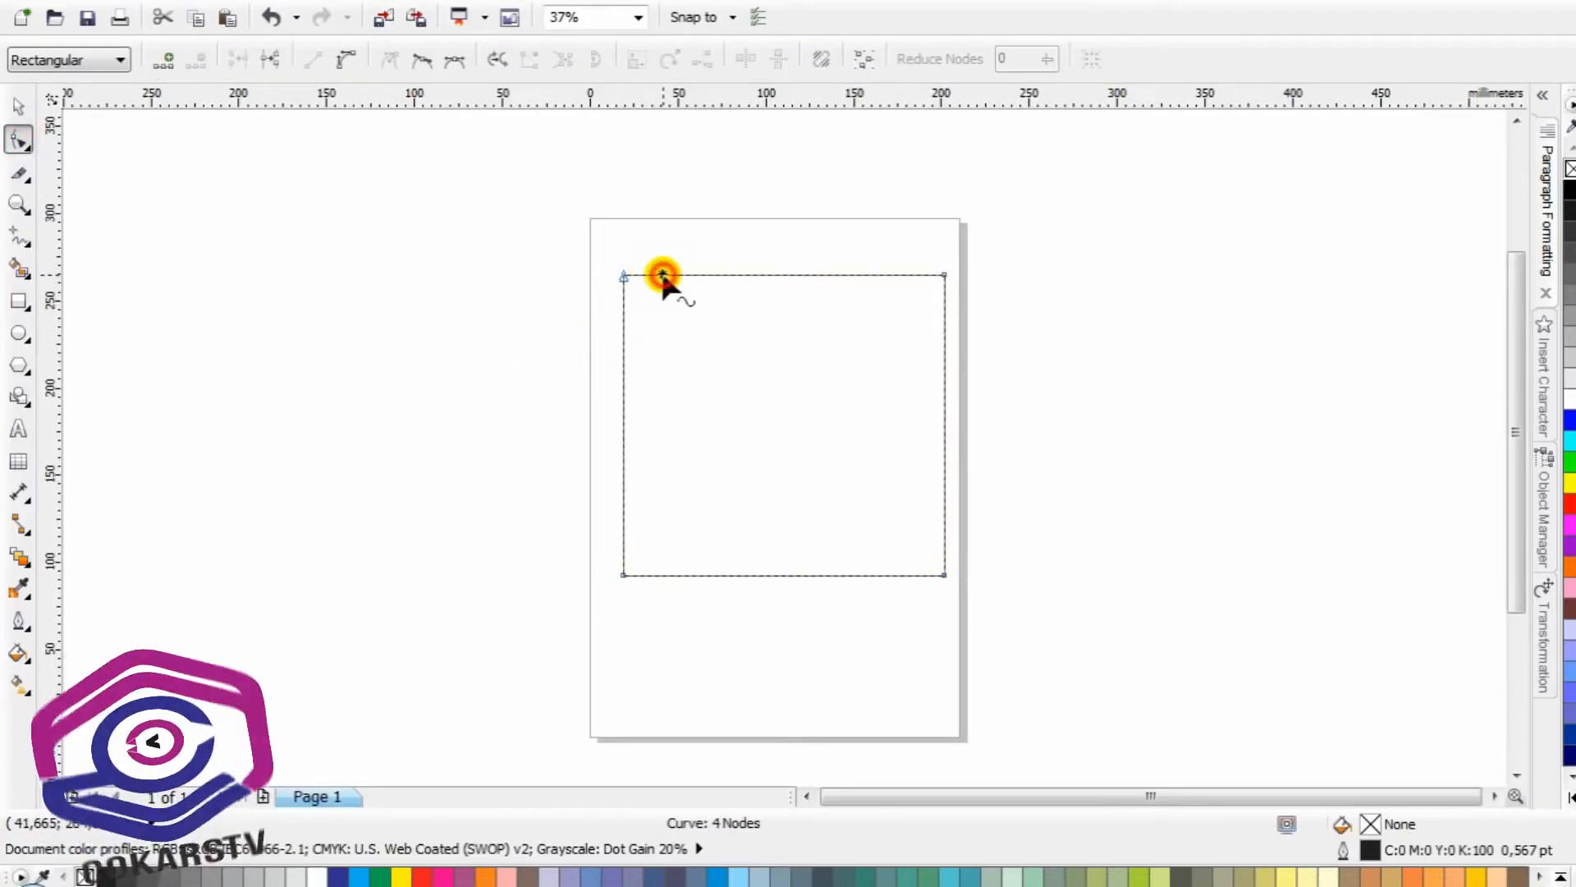
double_click(663, 275)
left_click_drag(662, 275, 709, 312)
double_click(738, 242)
left_click(718, 244)
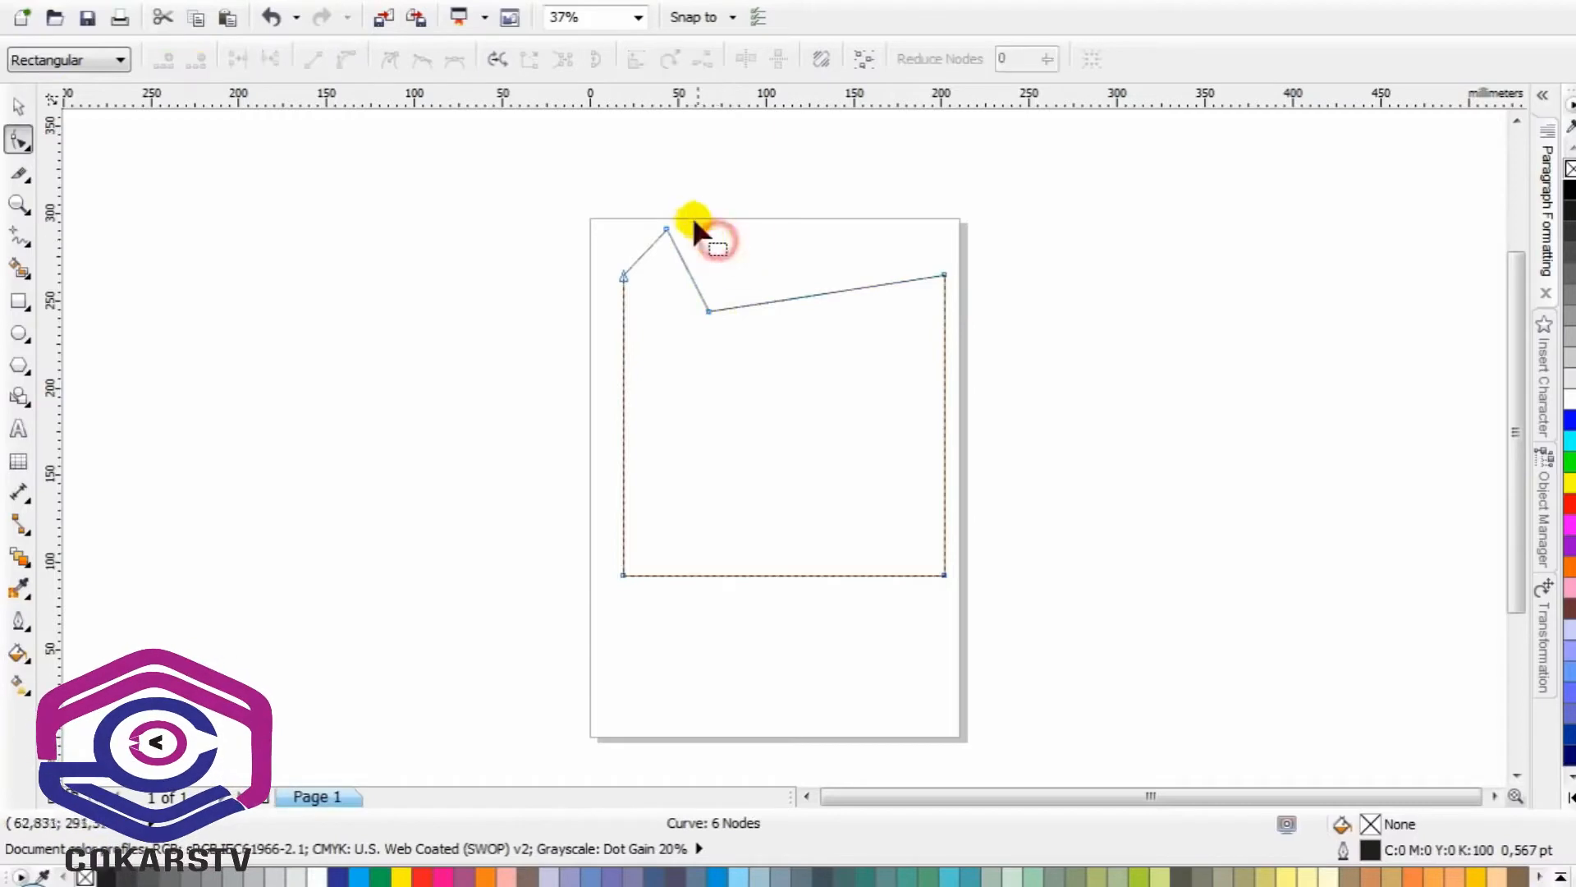
Delete the two added nodes one by one, and remove the whole shape by deleting its four corner nodes
left_click_drag(635, 242, 577, 239)
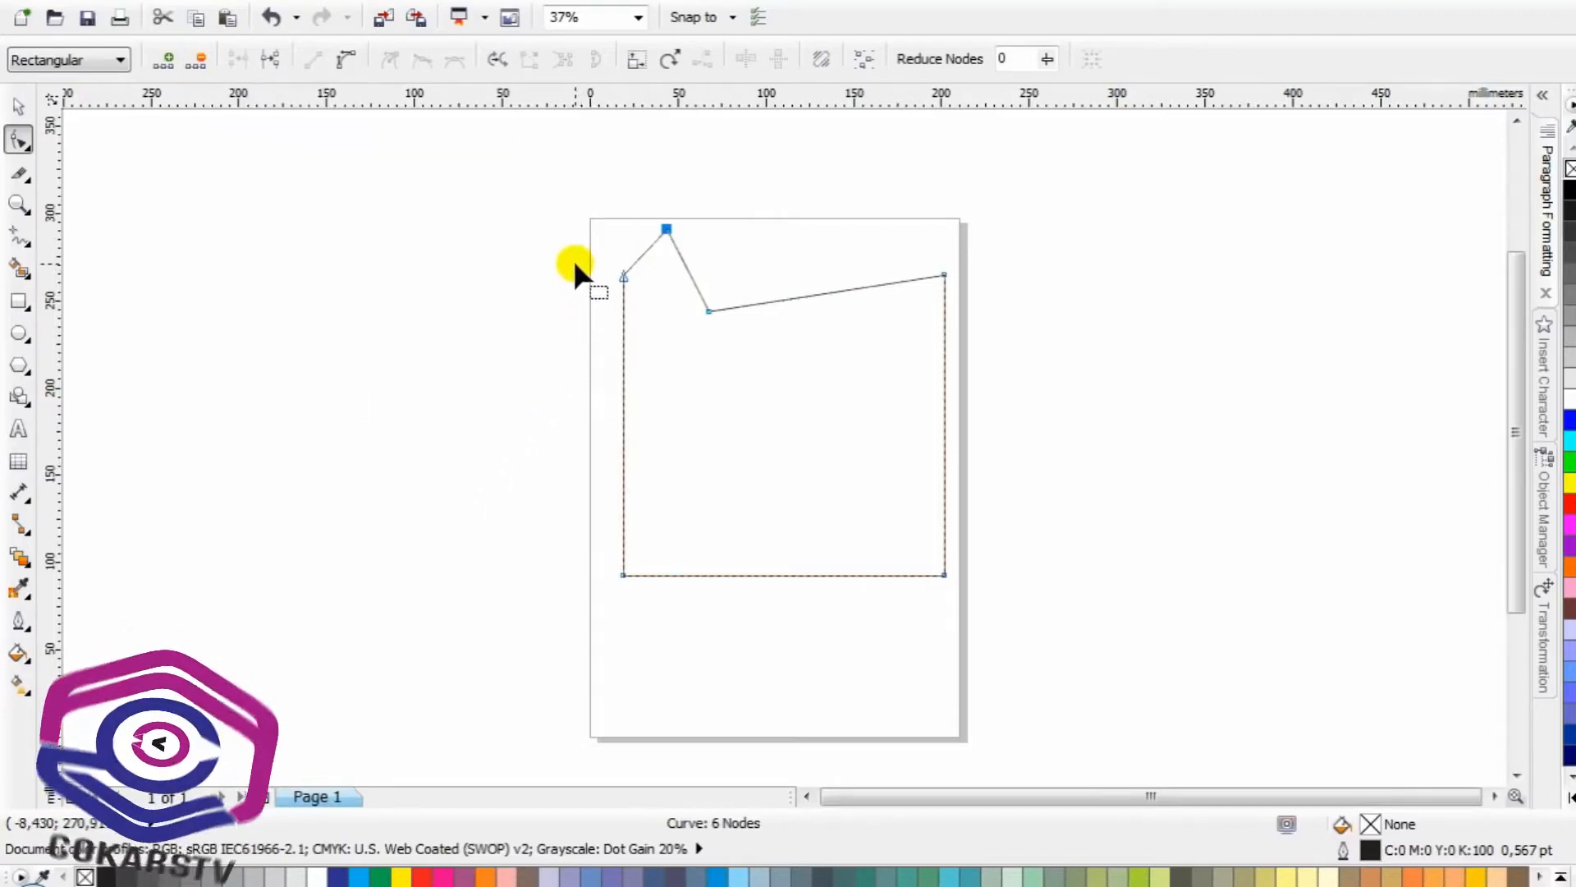
key("Delete")
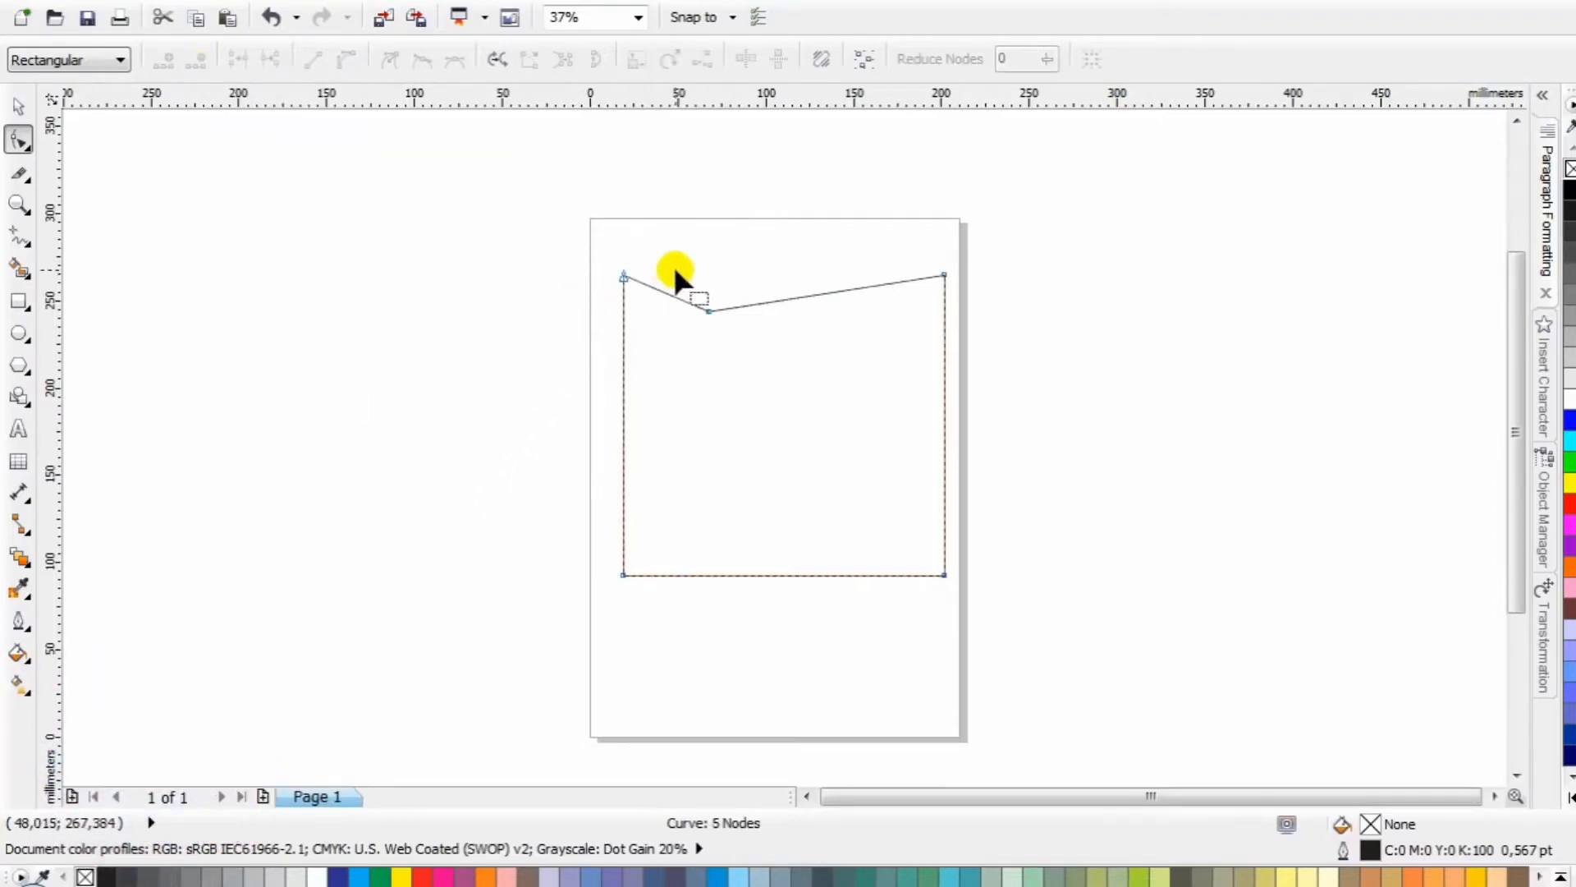
left_click_drag(675, 272, 731, 345)
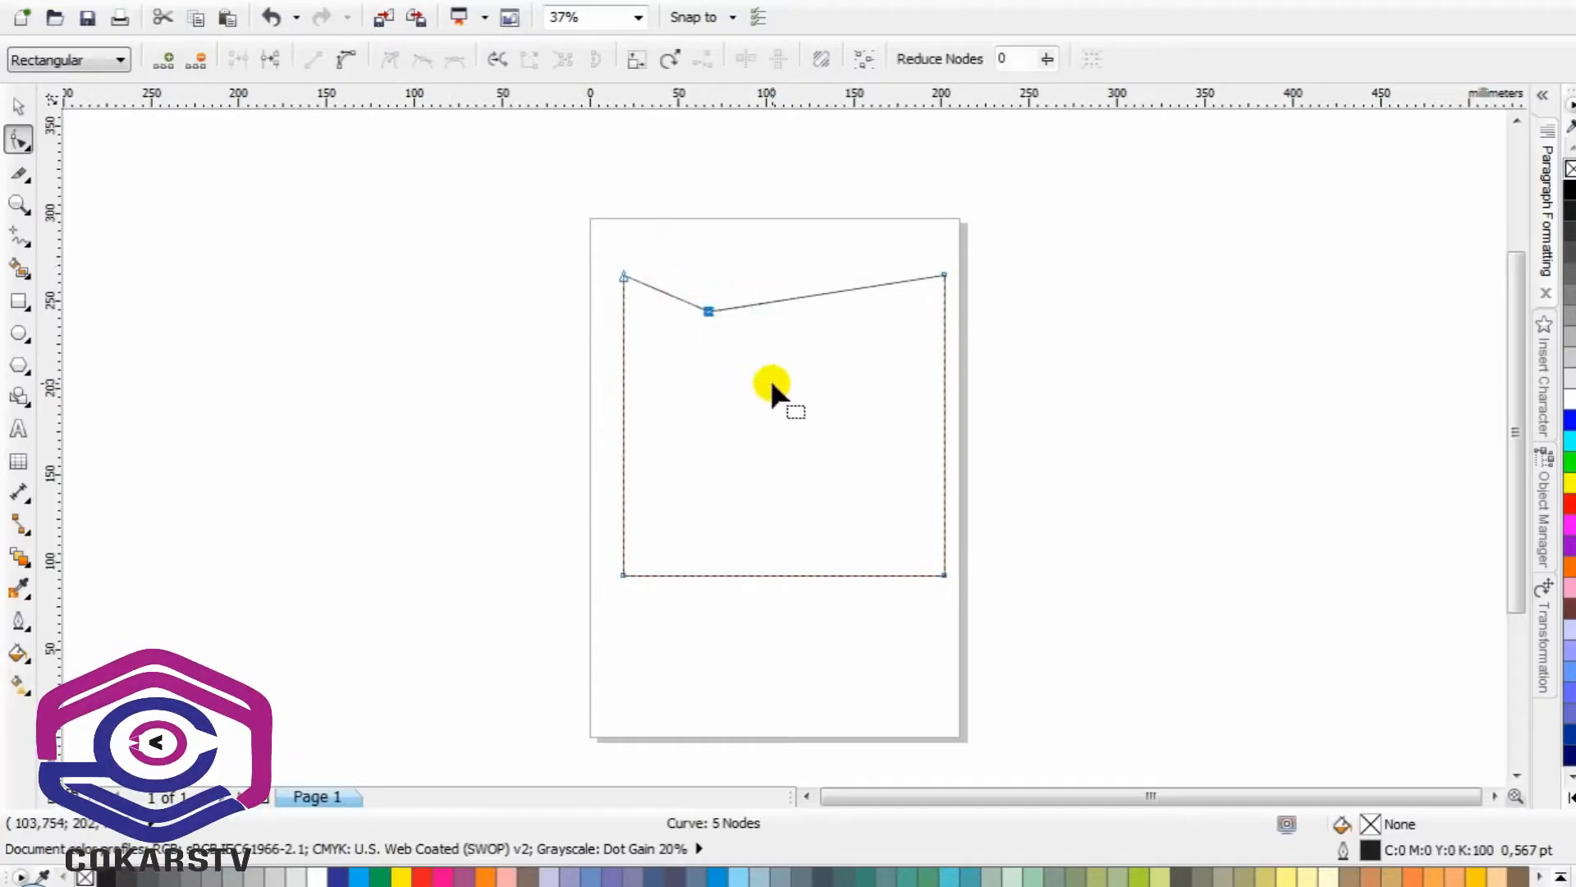
left_click(202, 61)
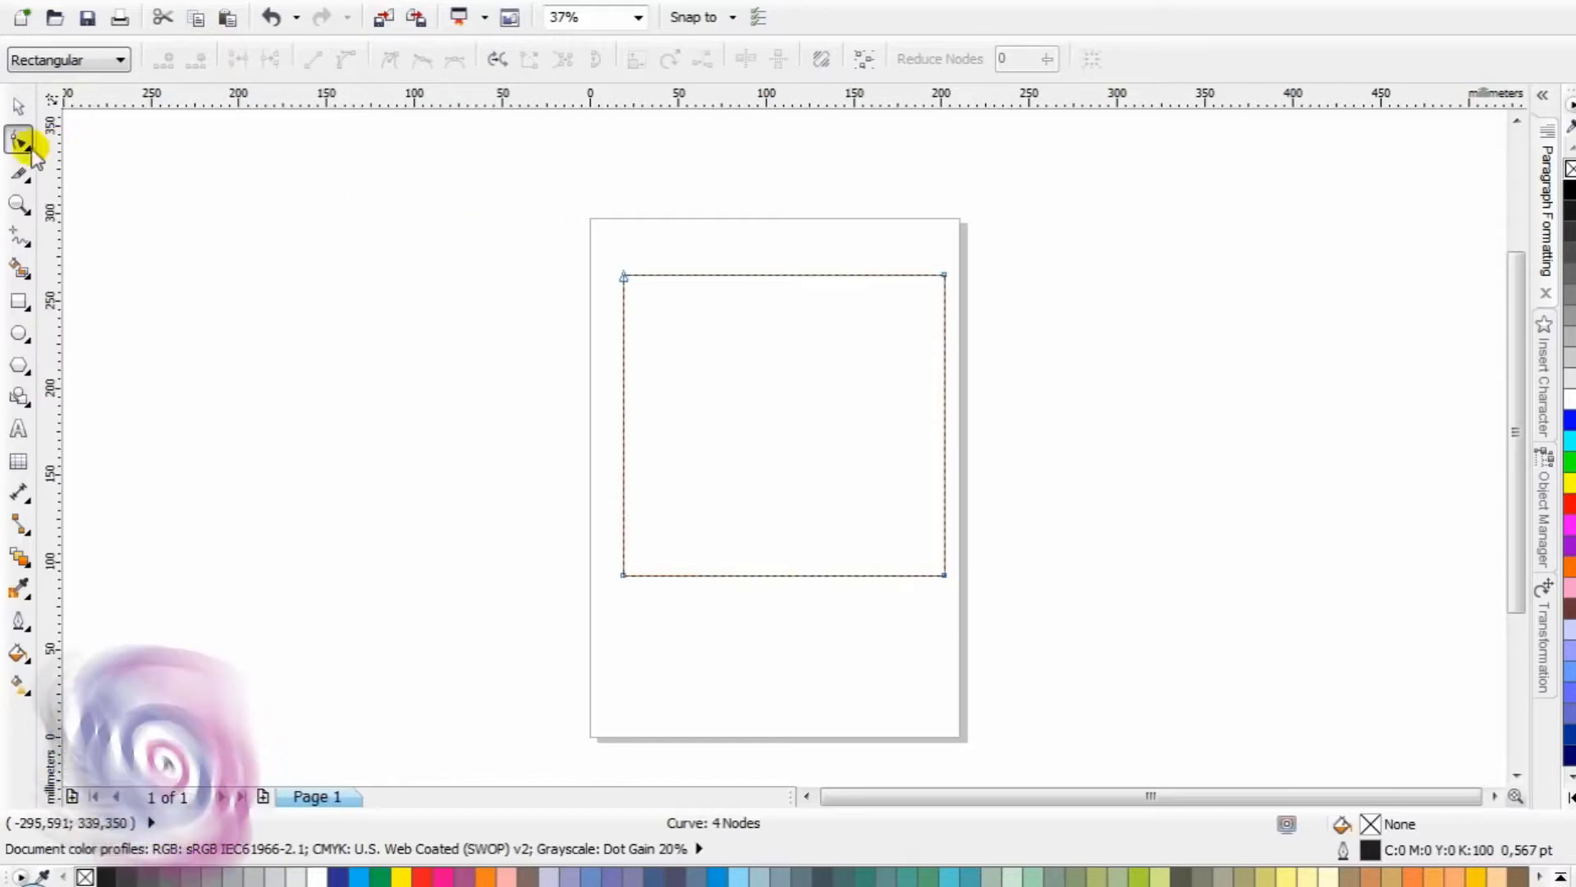
left_click_drag(564, 214, 1059, 616)
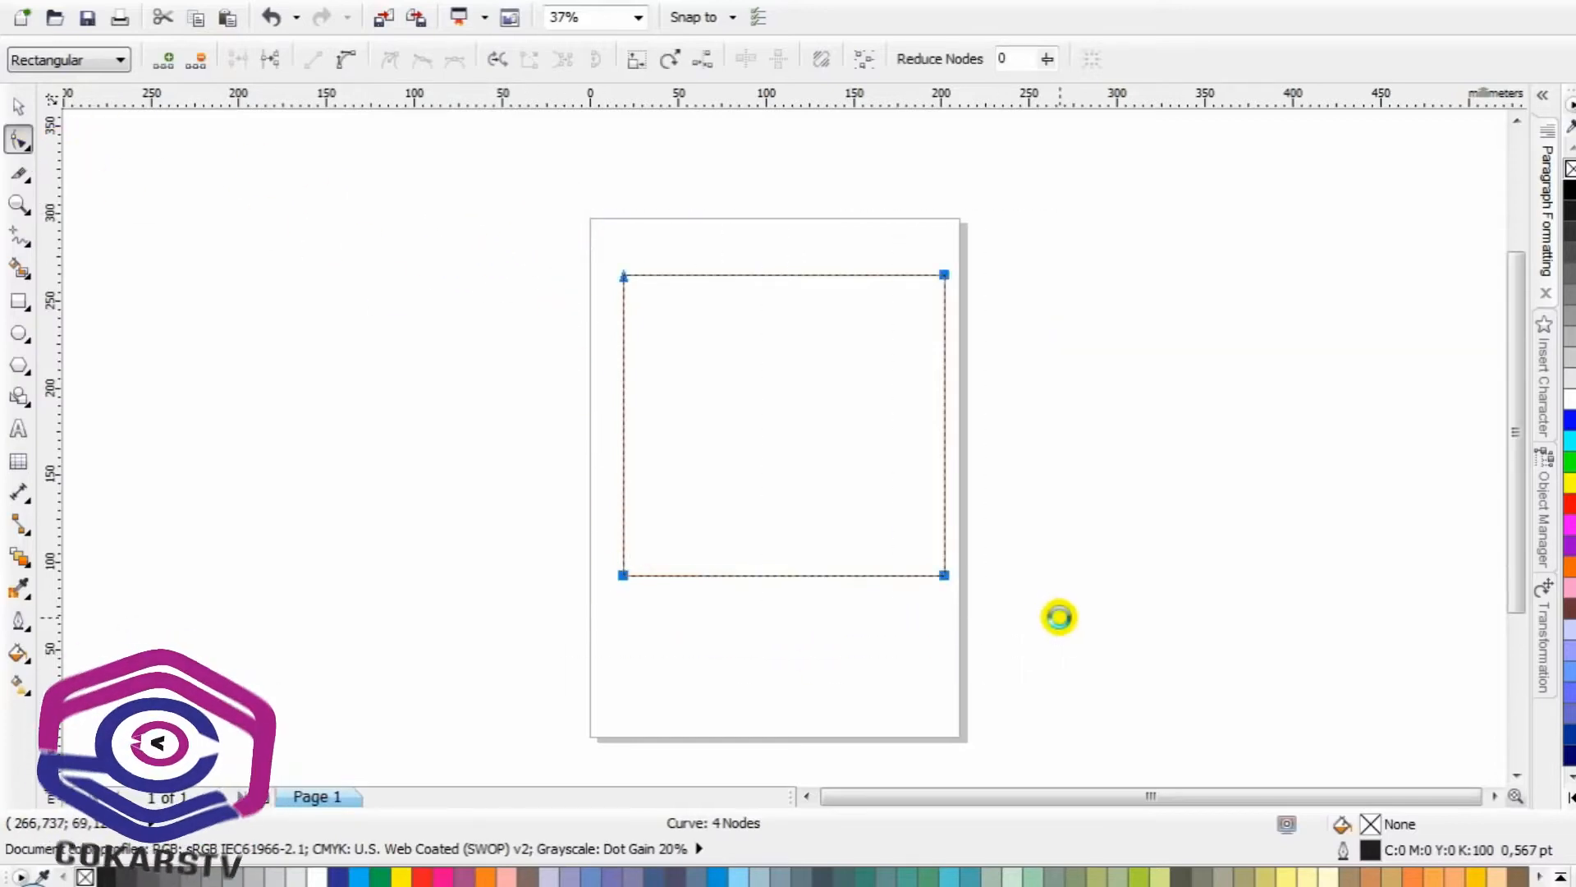
key("Delete")
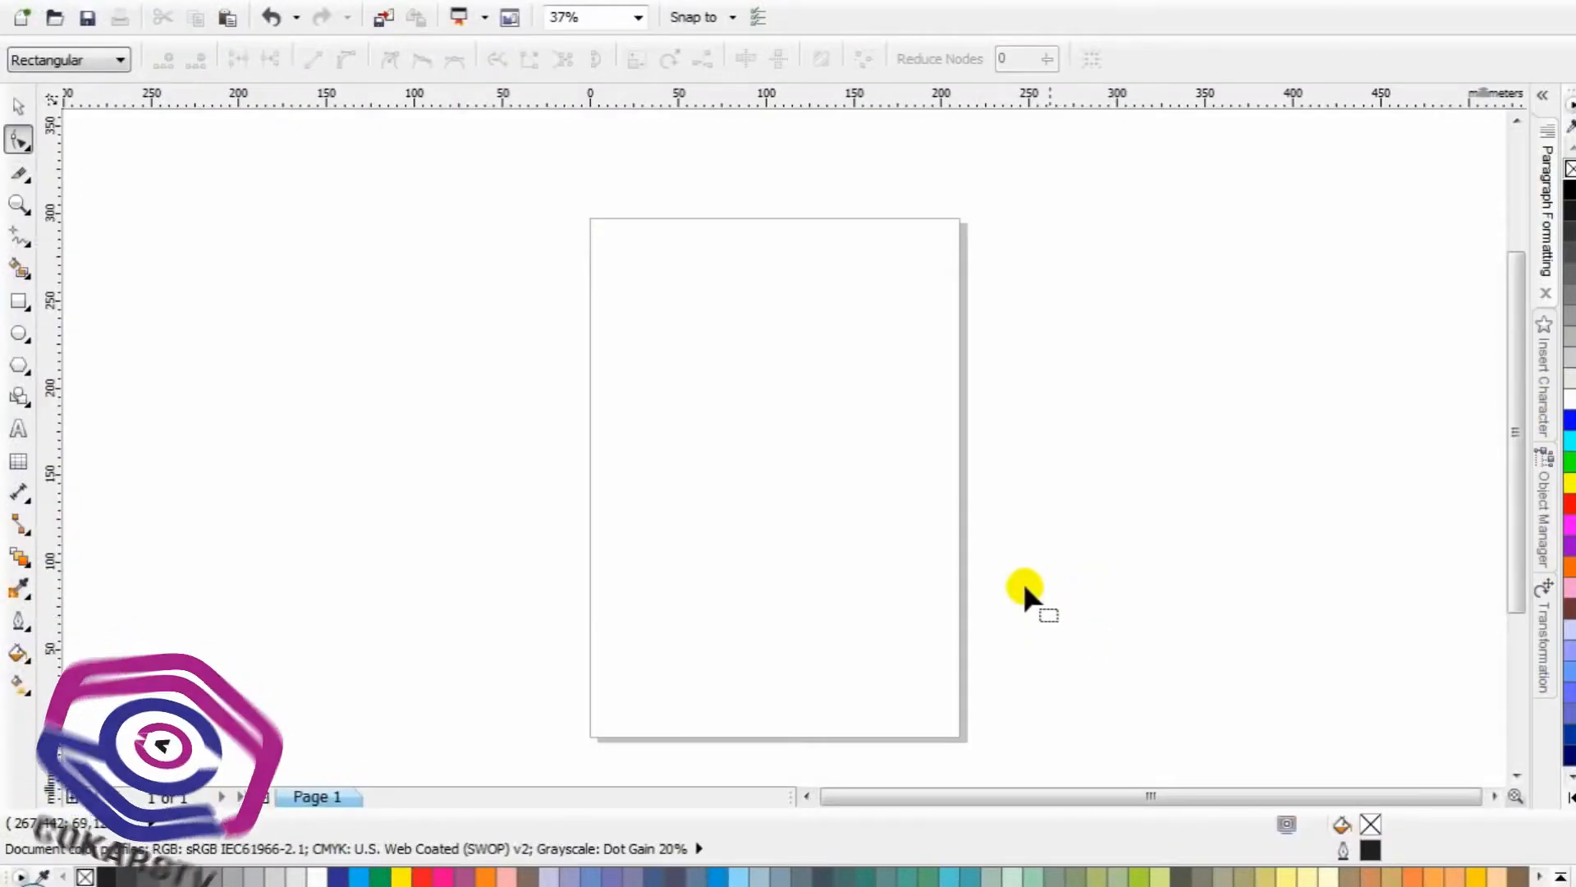
left_click(23, 173)
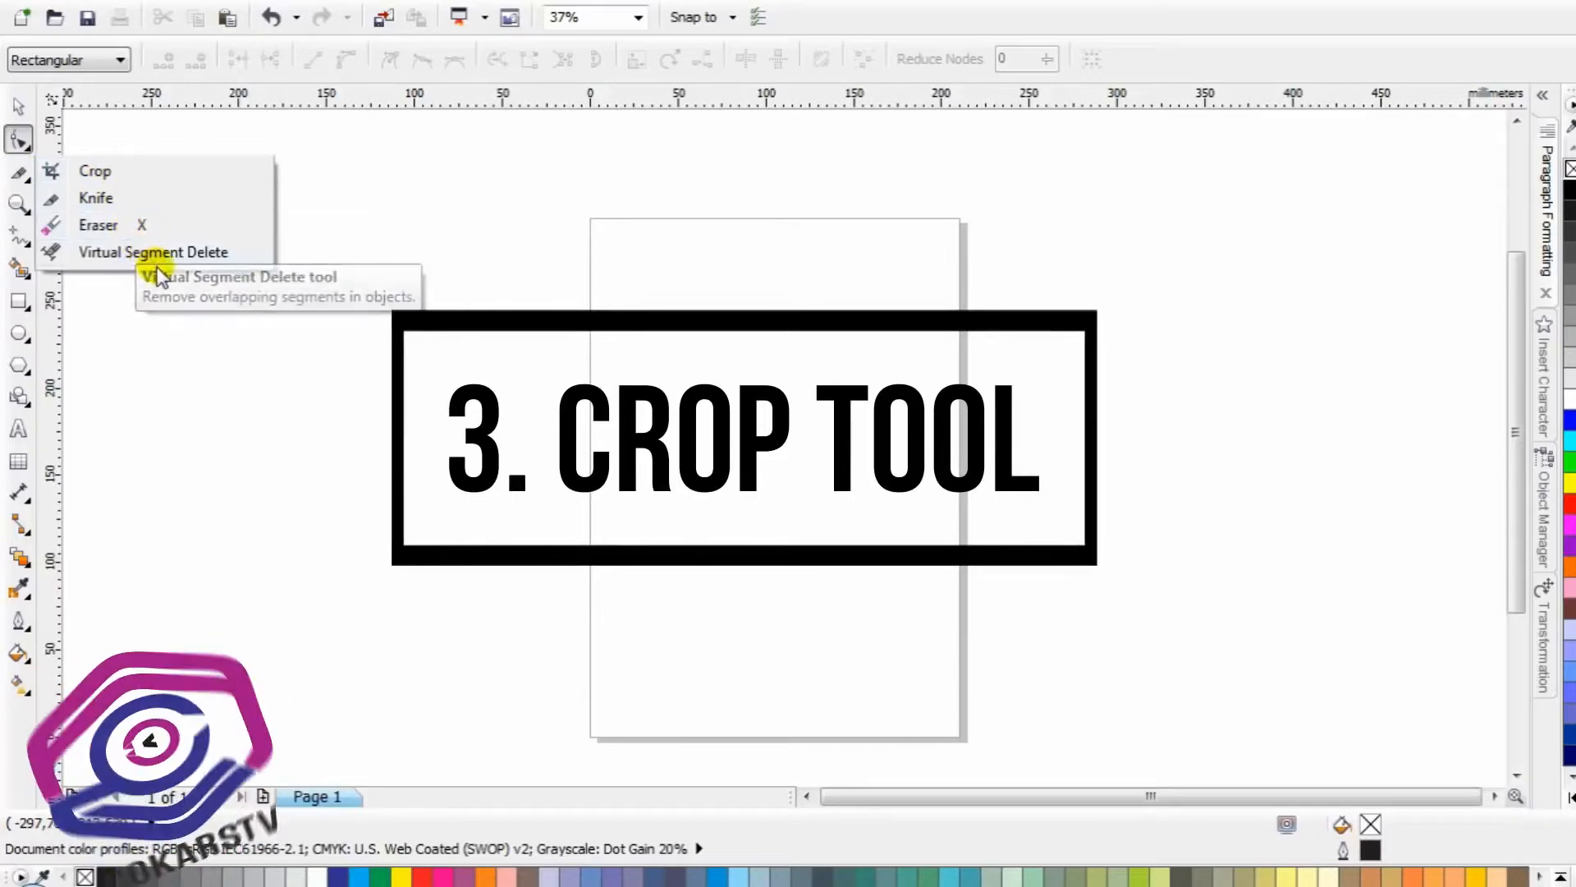
left_click(16, 178)
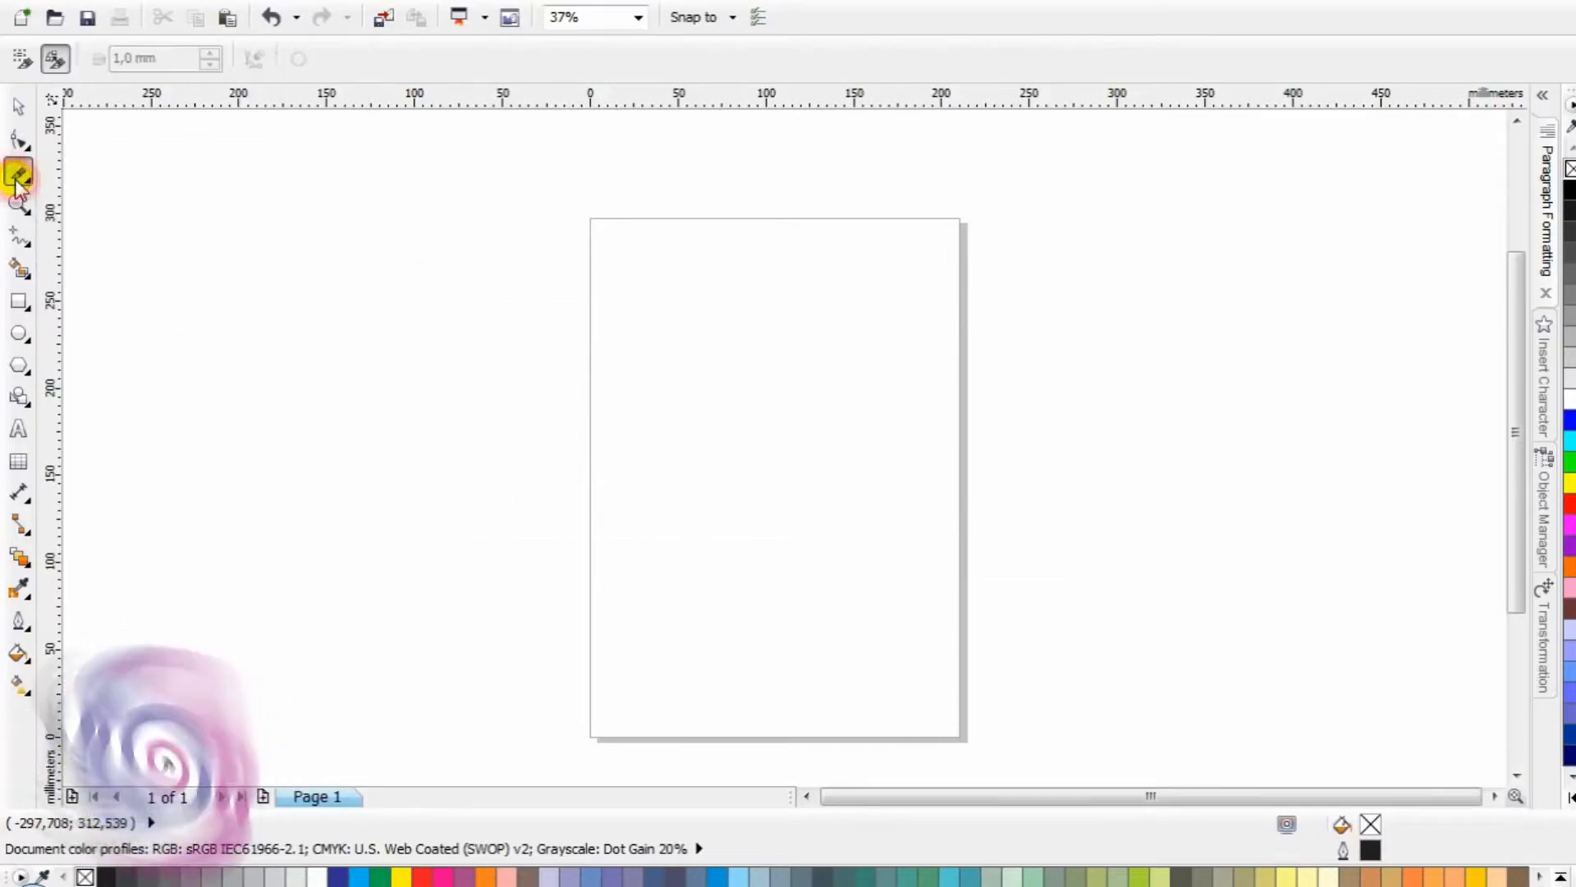
left_click(19, 105)
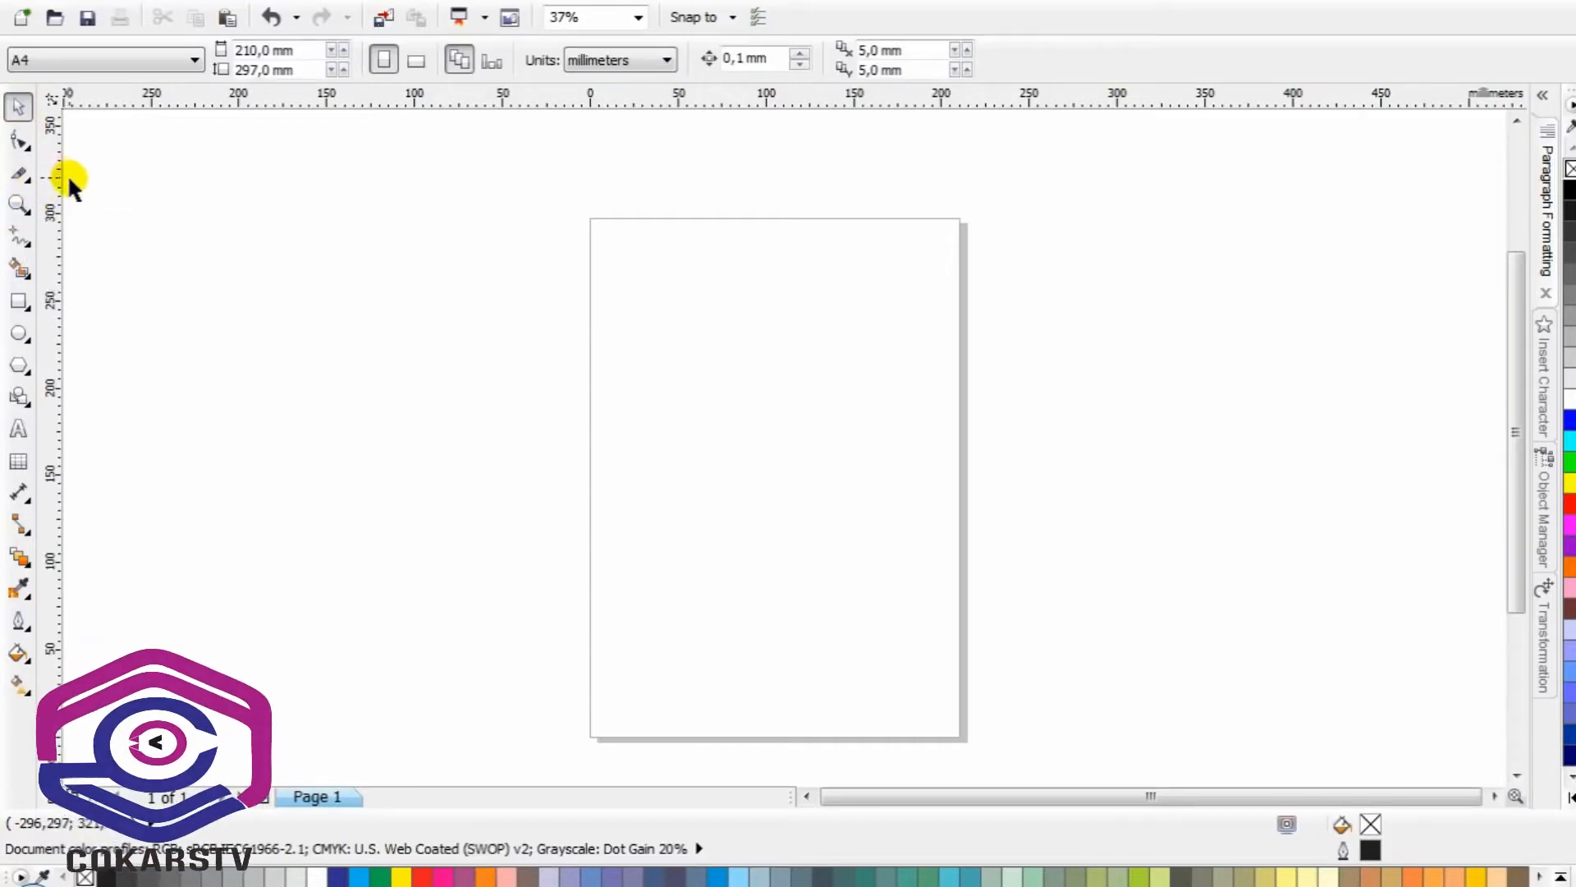
left_click(20, 171)
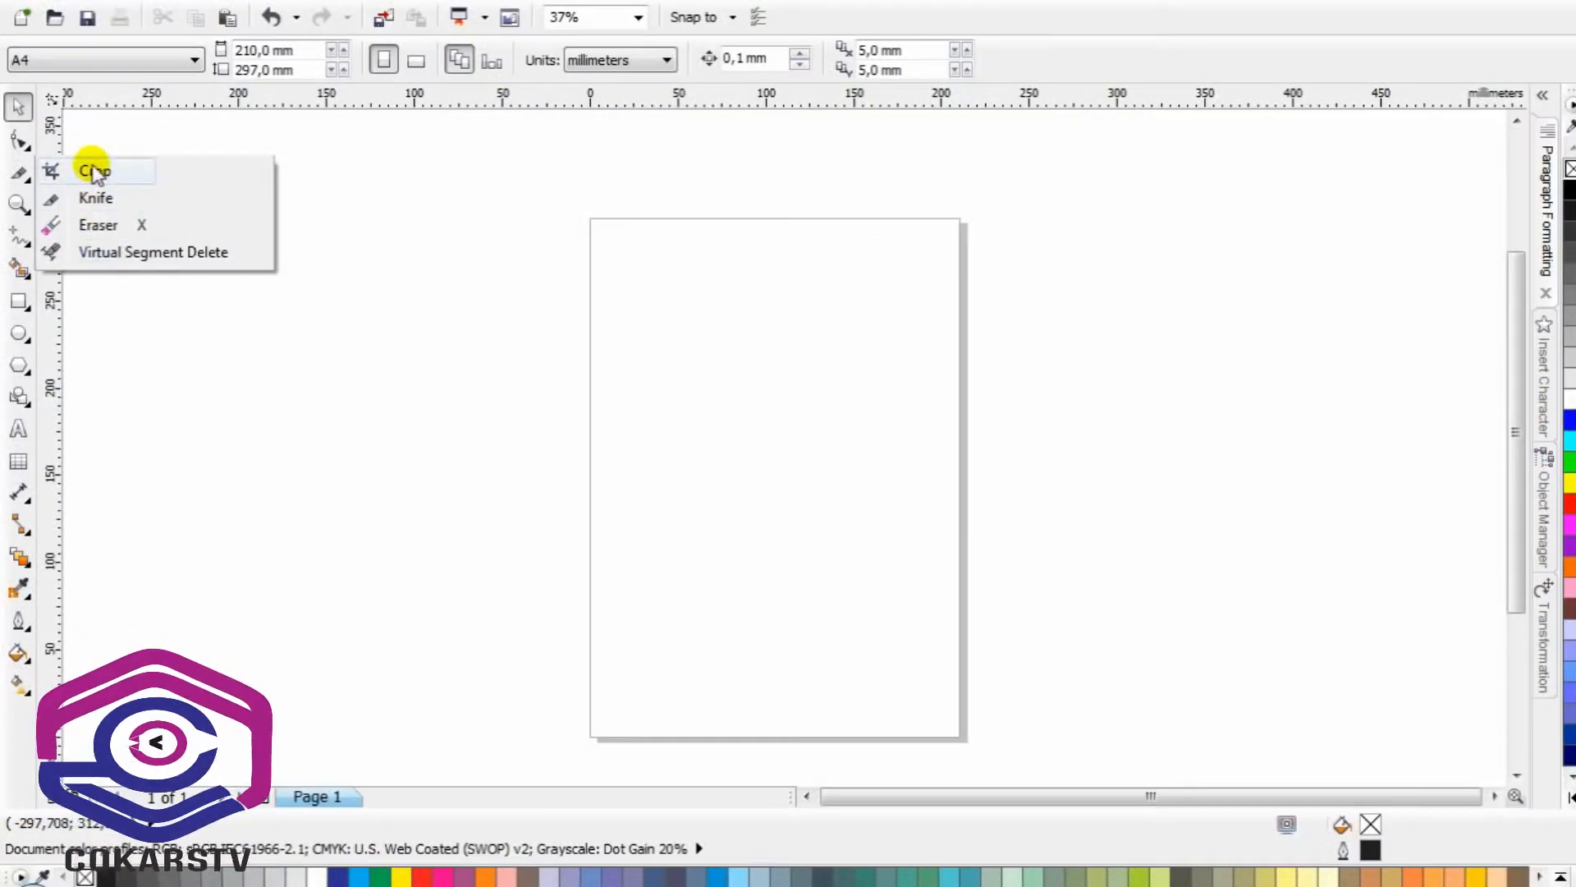
left_click(18, 171)
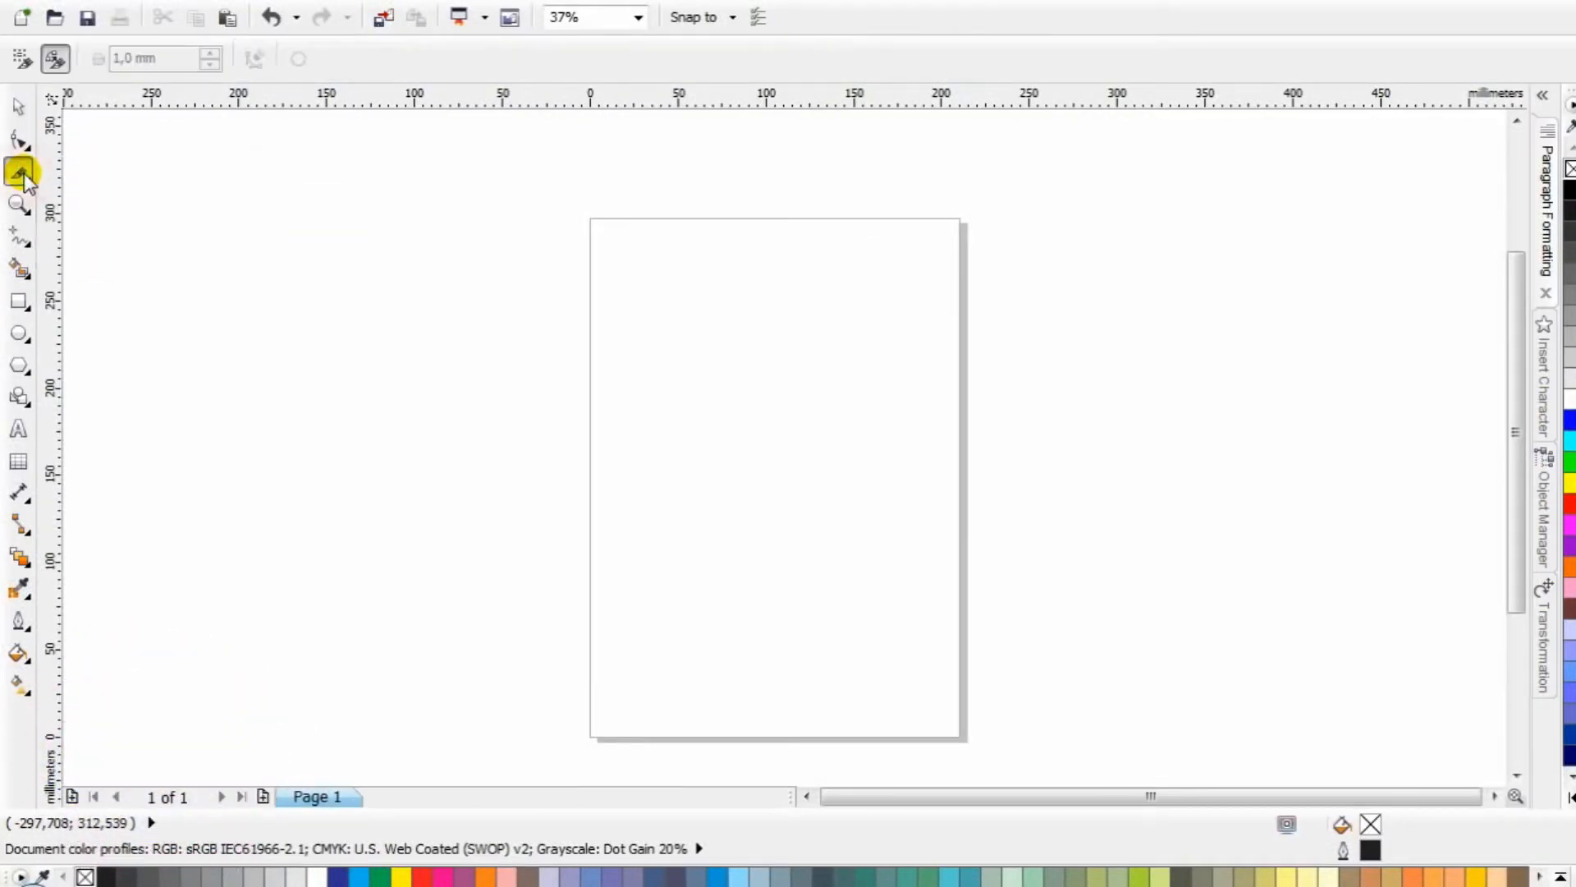
key("space")
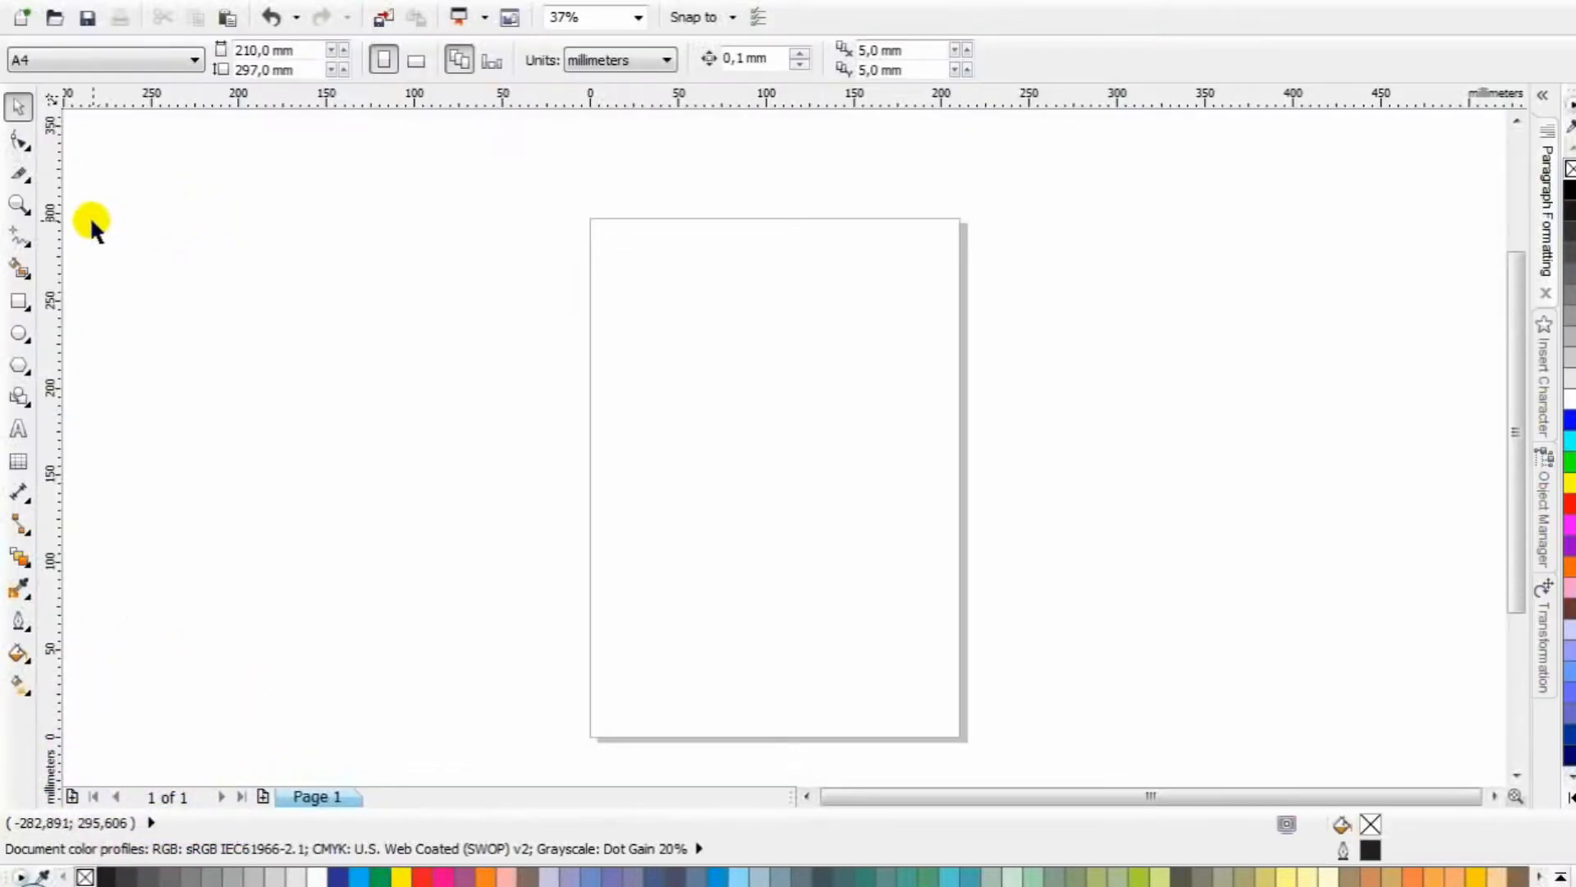
Draw a rectangle about 191 mm wide and 133 mm high across the middle of the page
left_click(19, 208)
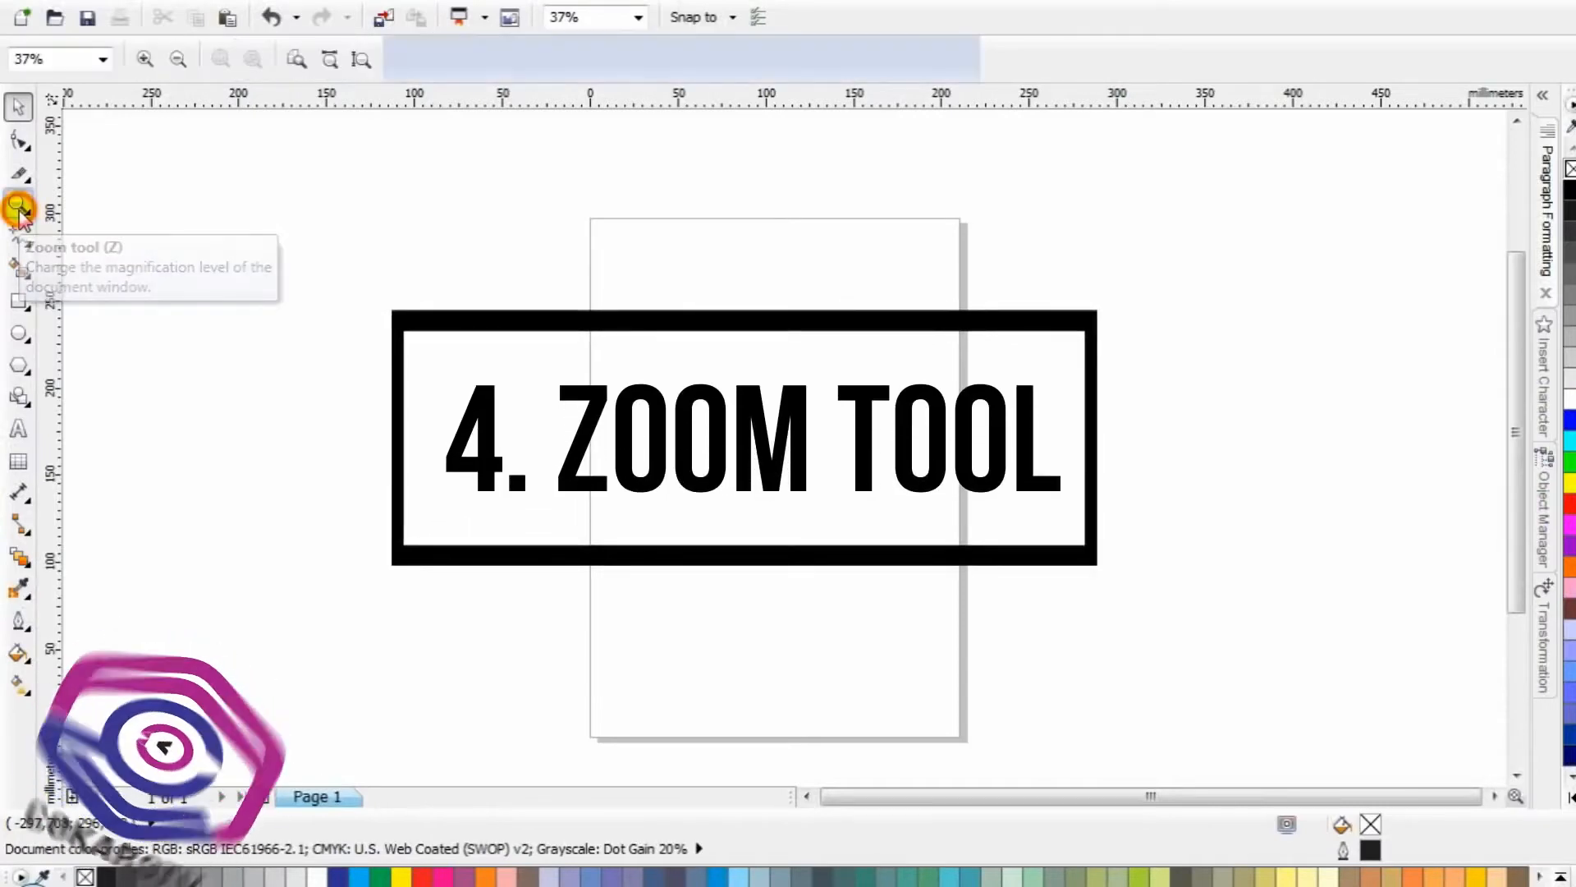
left_click(19, 300)
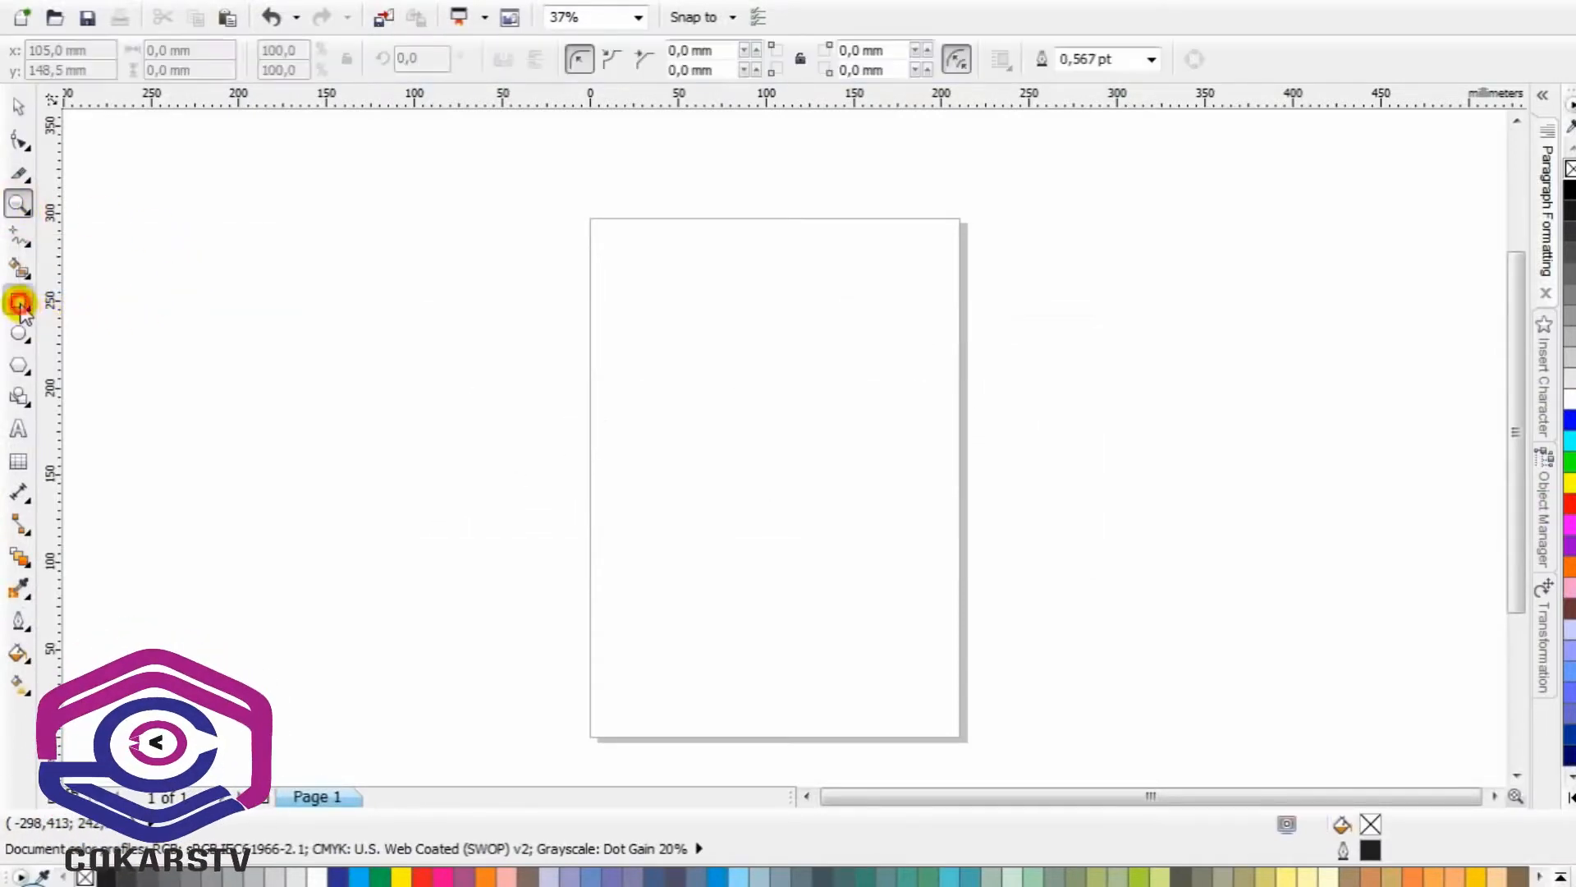
left_click_drag(621, 304, 957, 536)
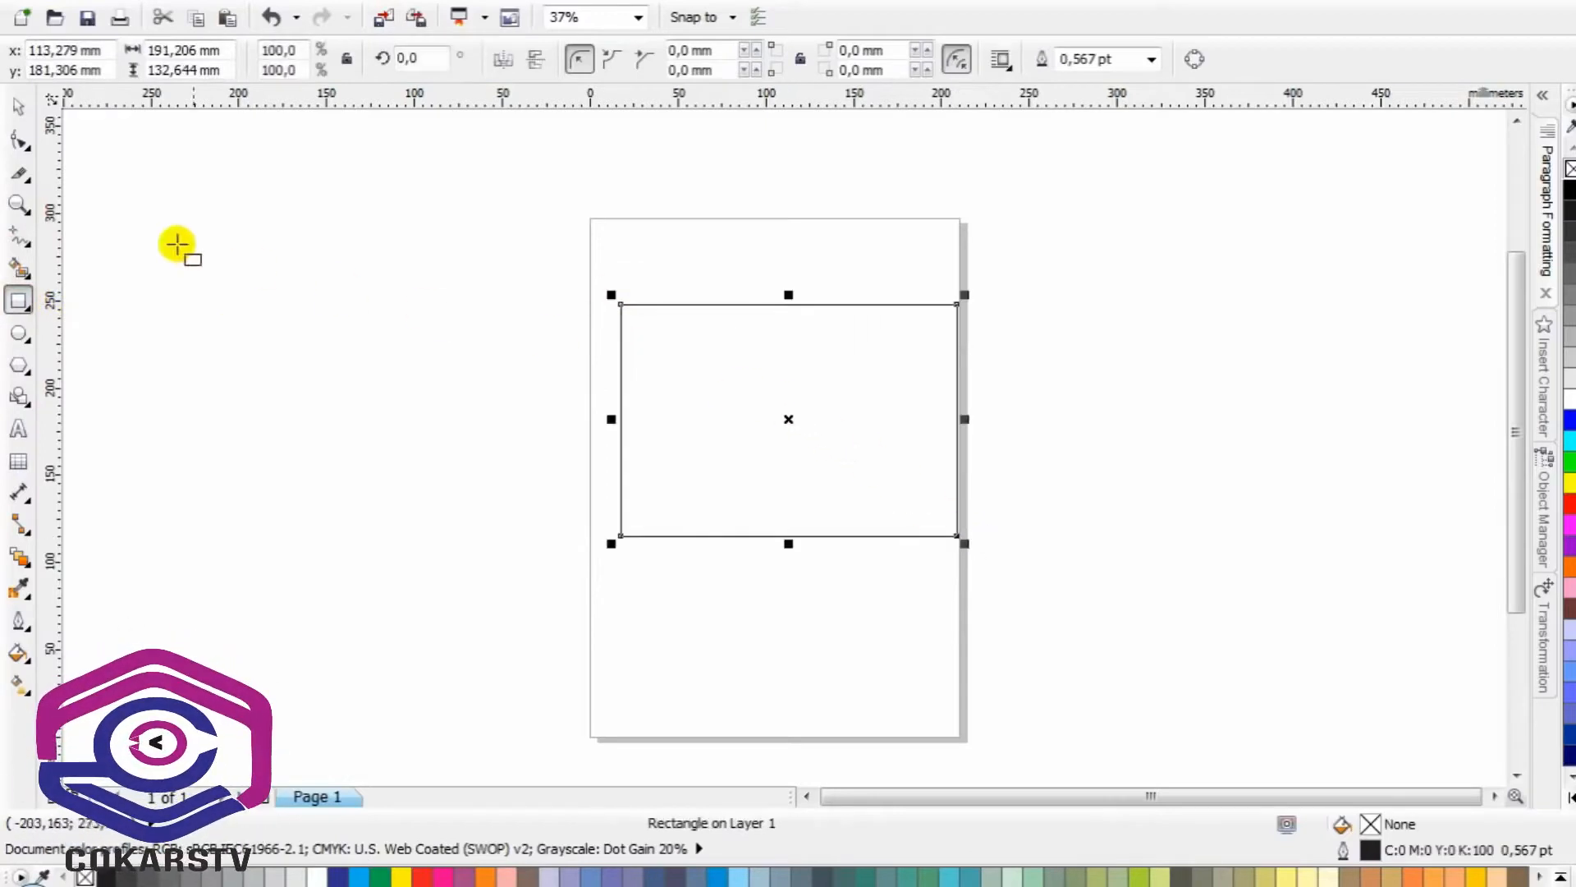
Zoom in and out on the rectangle with the Zoom tool, ending at 75%
left_click(18, 205)
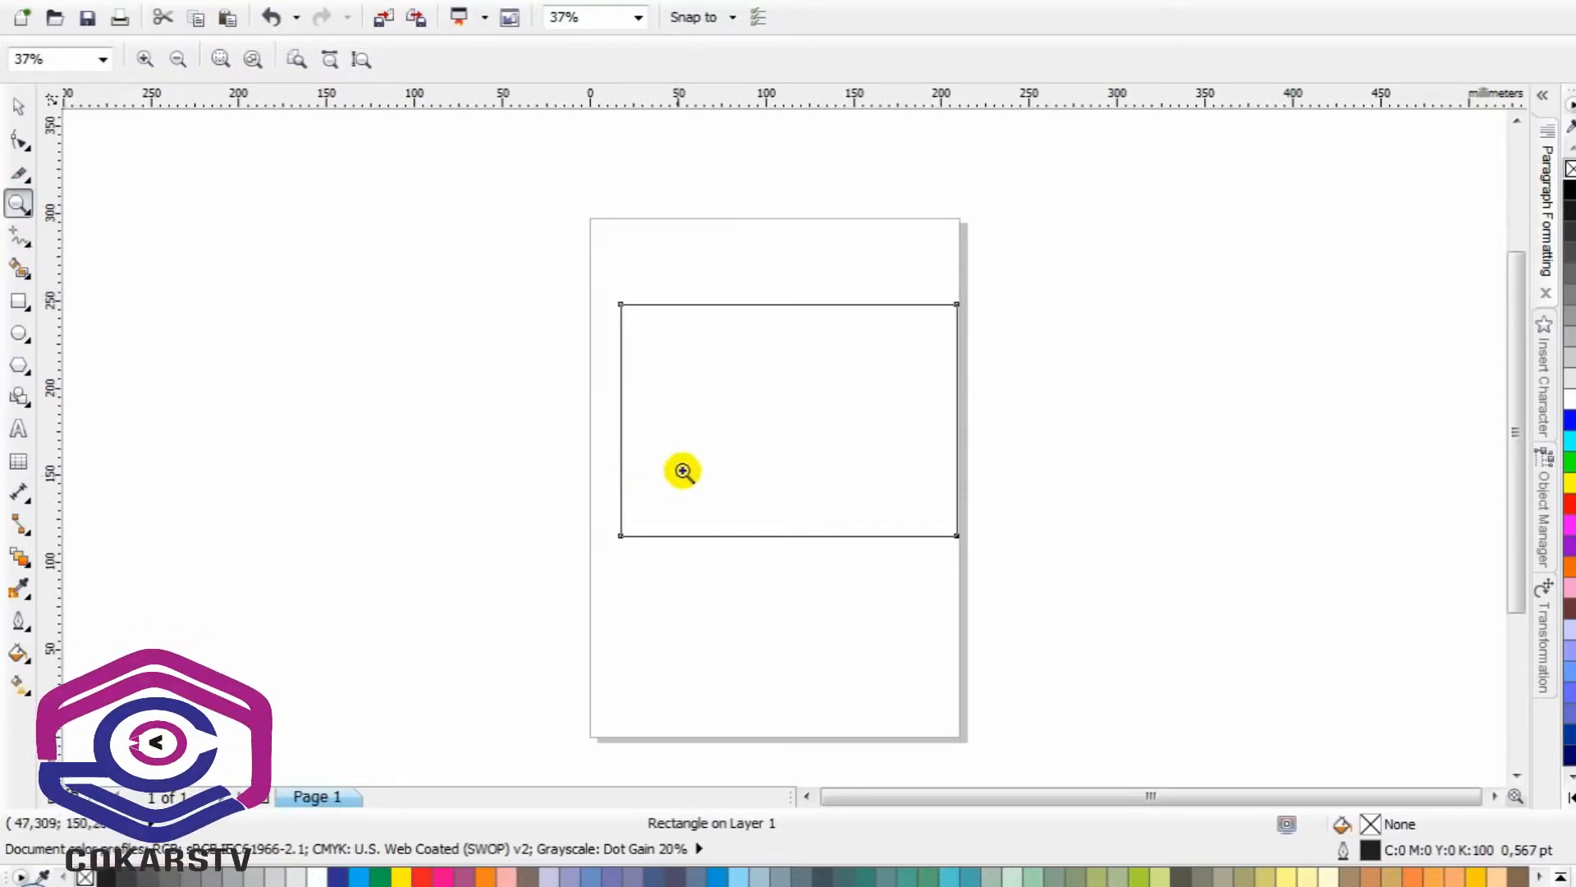
left_click(774, 426)
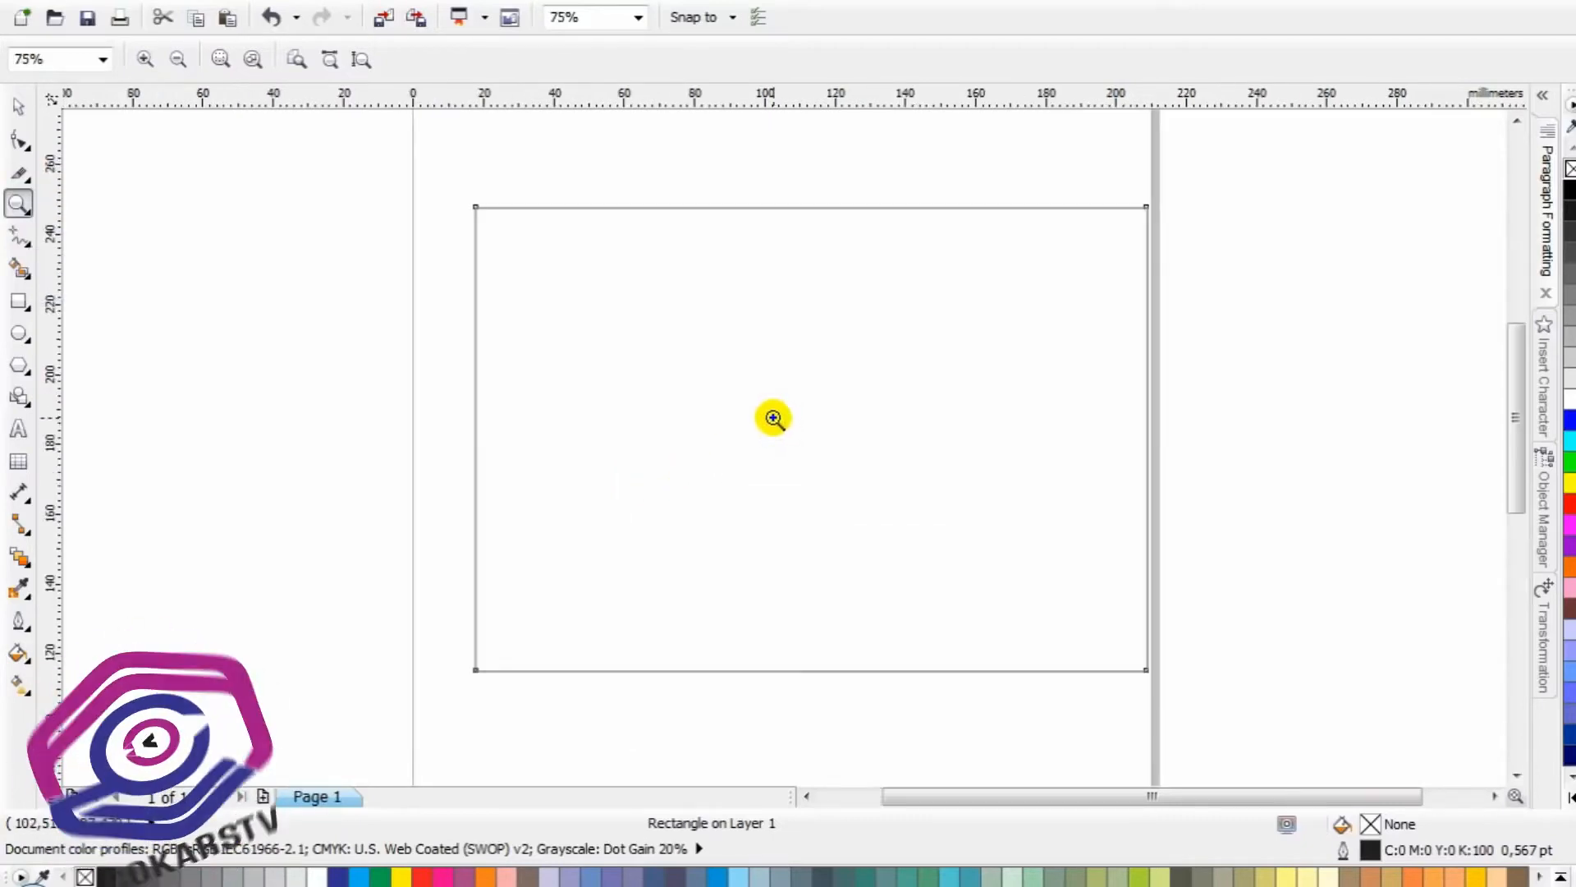
right_click(774, 420)
right_click(786, 447)
left_click(812, 461)
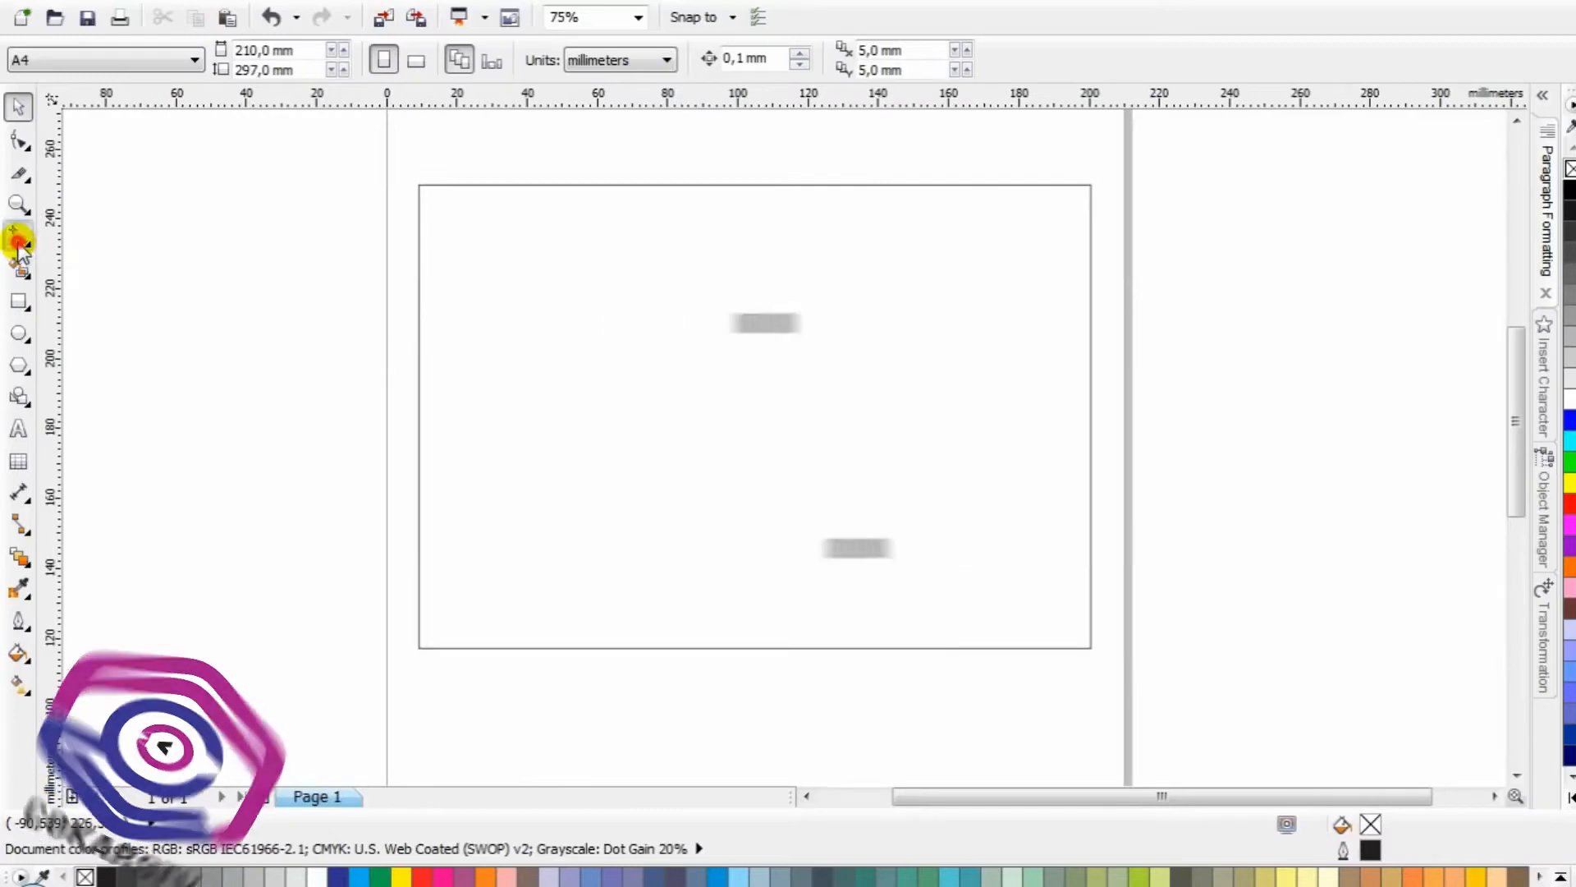
Draw a closed two-node curve about 57 mm wide and 63 mm high in the rectangle's left part with the Pen tool
left_click(18, 243)
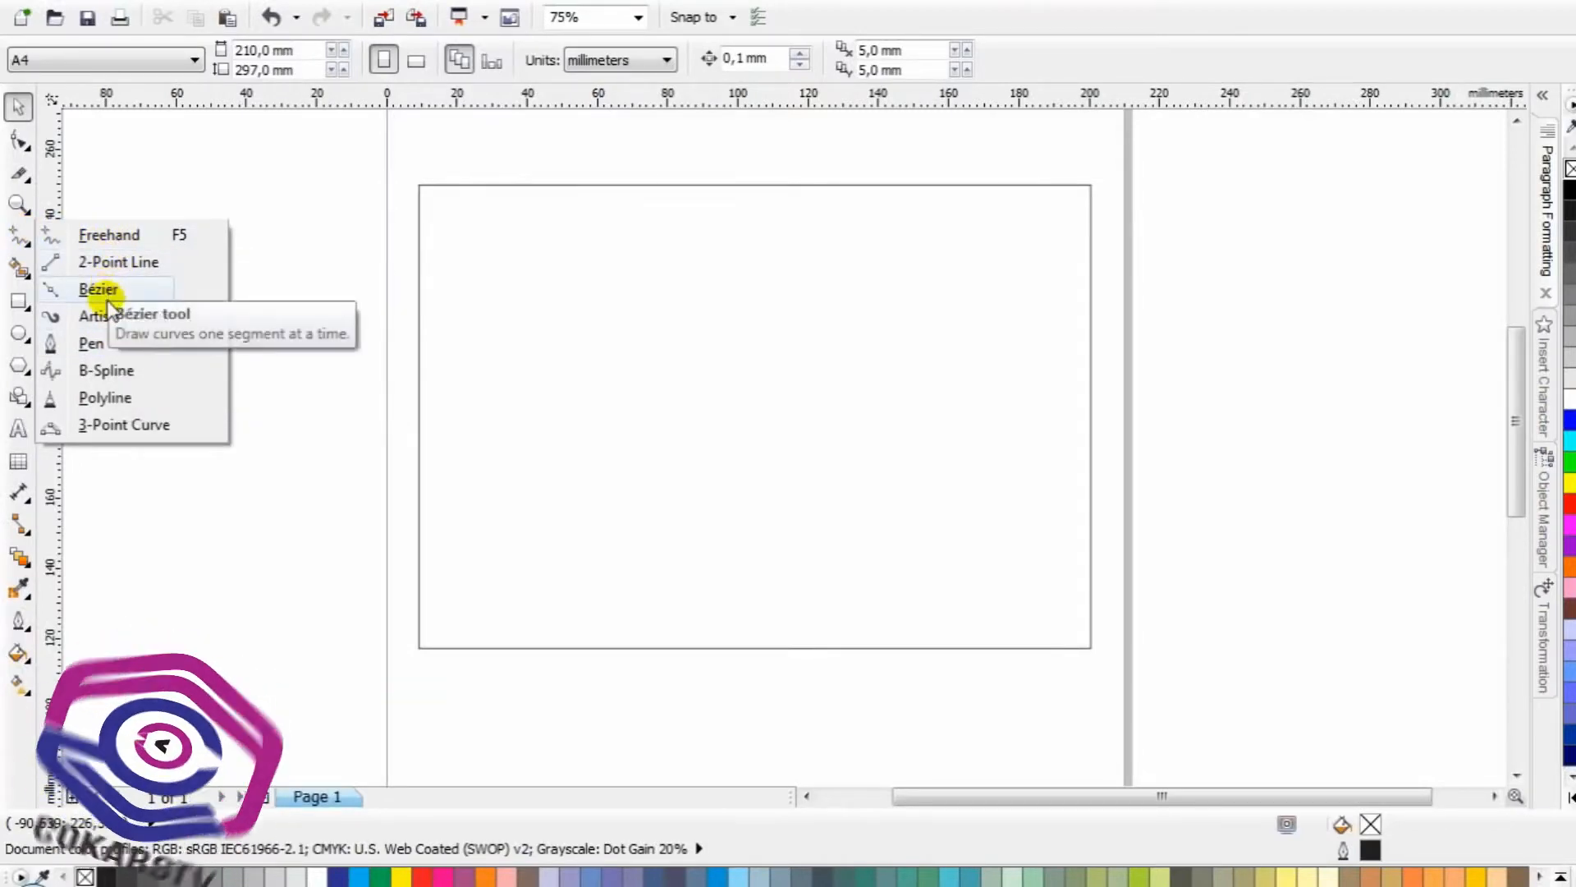
left_click(49, 342)
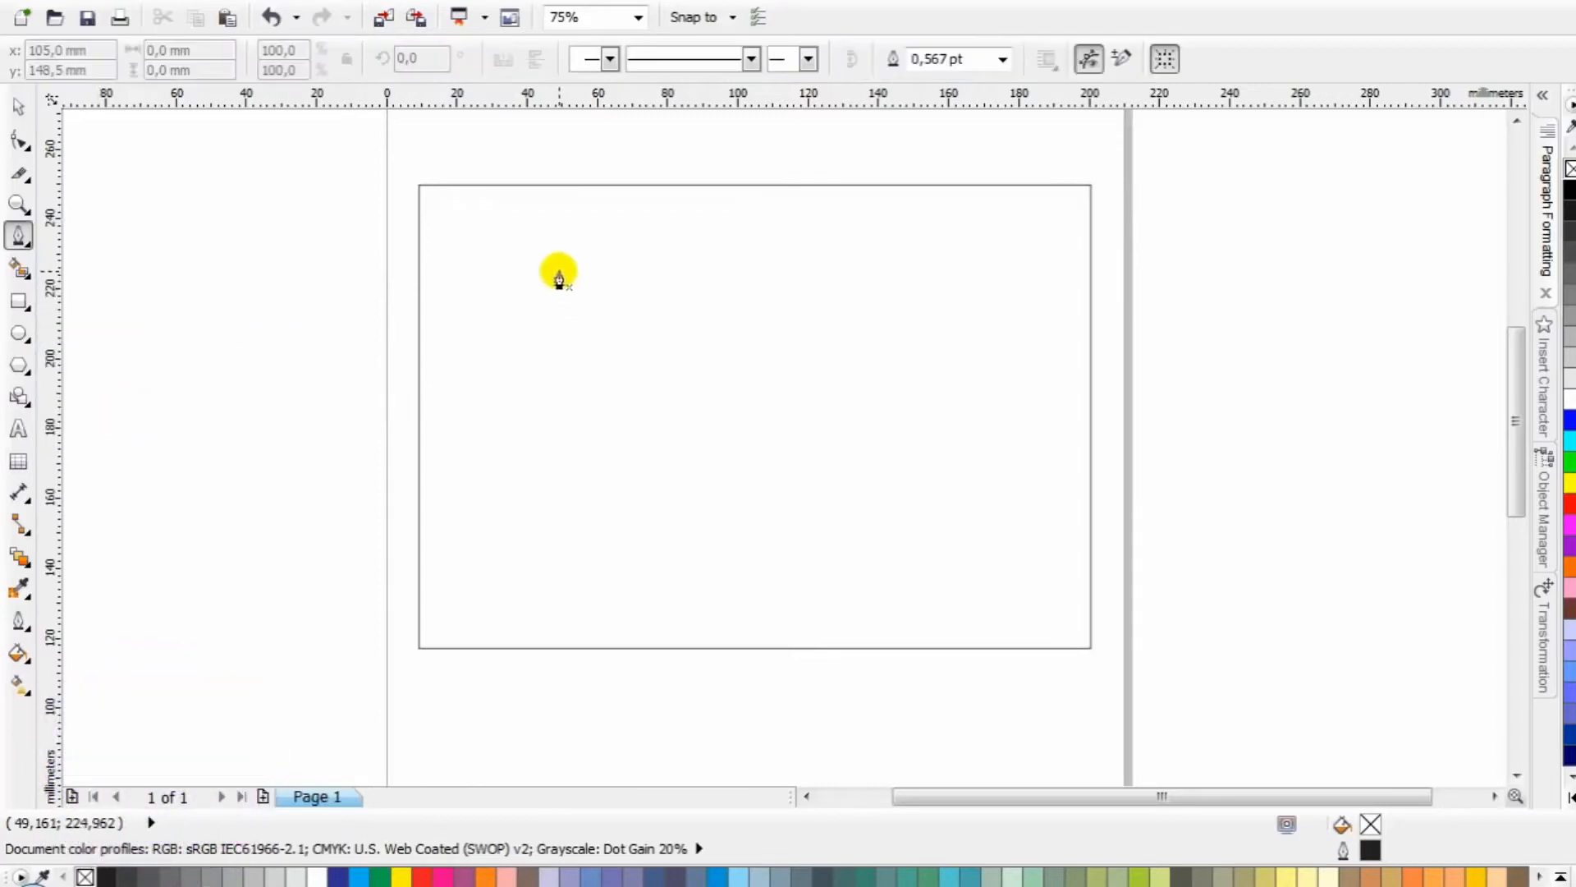
left_click(505, 258)
left_click_drag(499, 462, 637, 553)
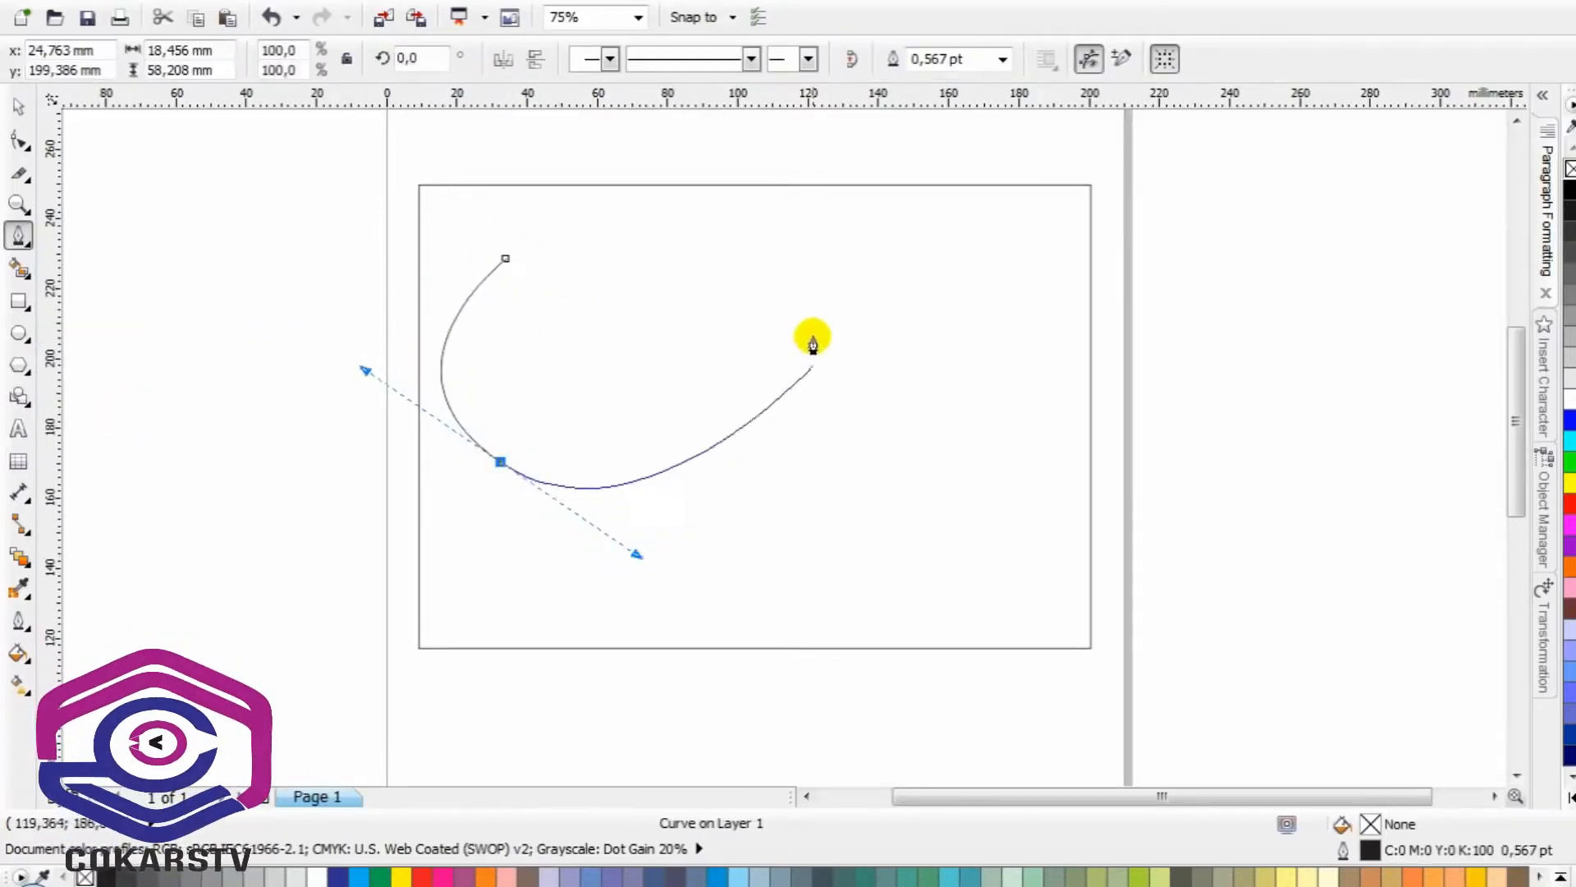
left_click_drag(509, 258, 722, 270)
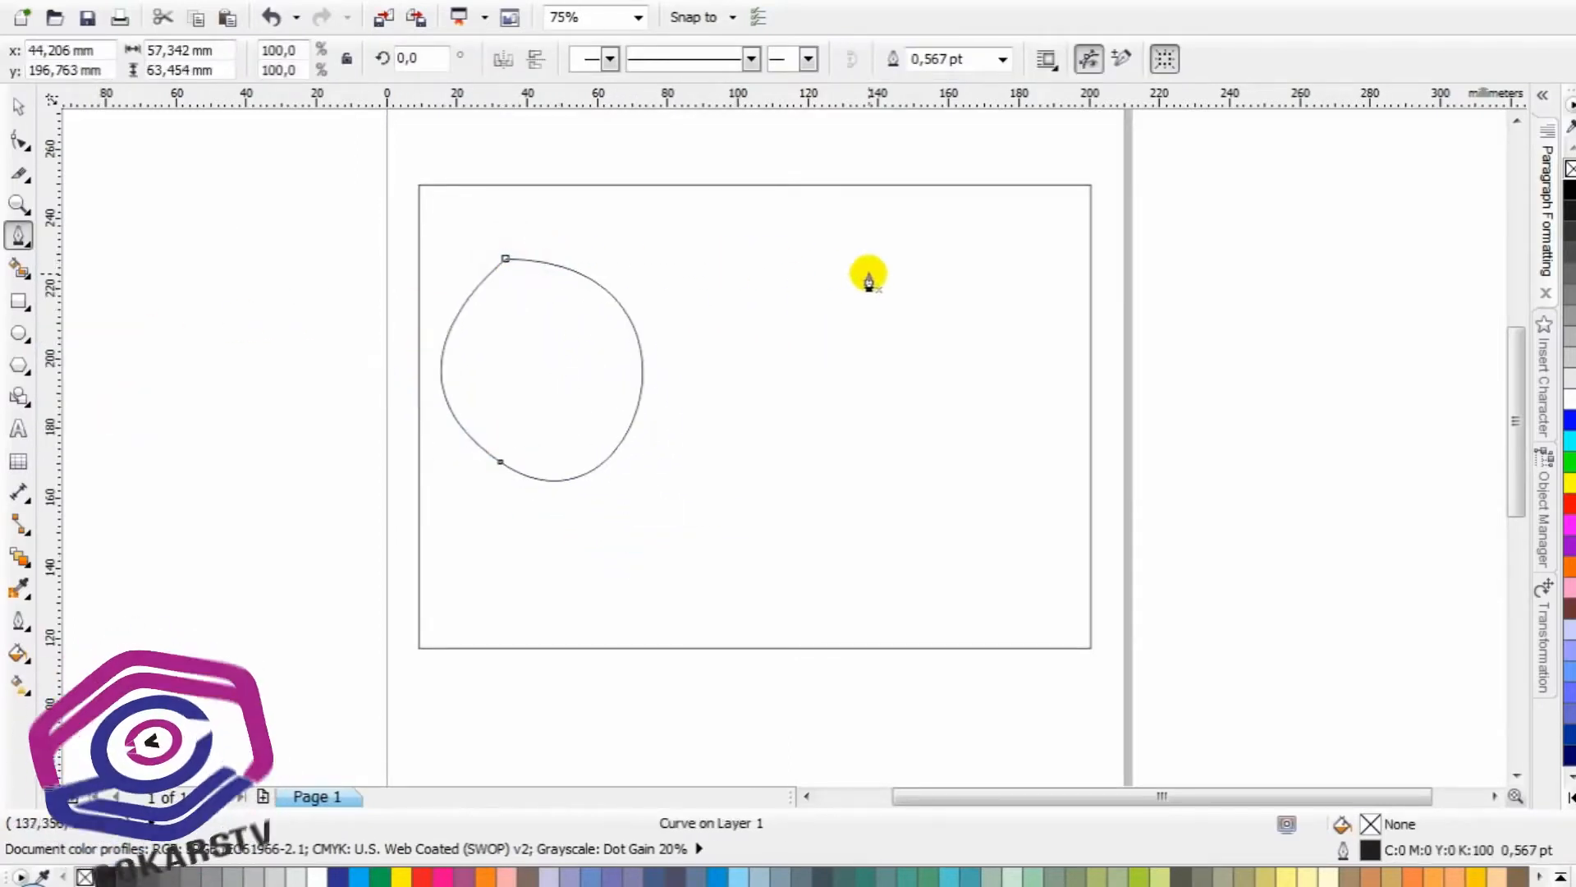
Draw a second closed Pen curve about 80 mm wide and 78 mm high in the rectangle's right half
left_click(833, 253)
left_click_drag(813, 523, 1041, 546)
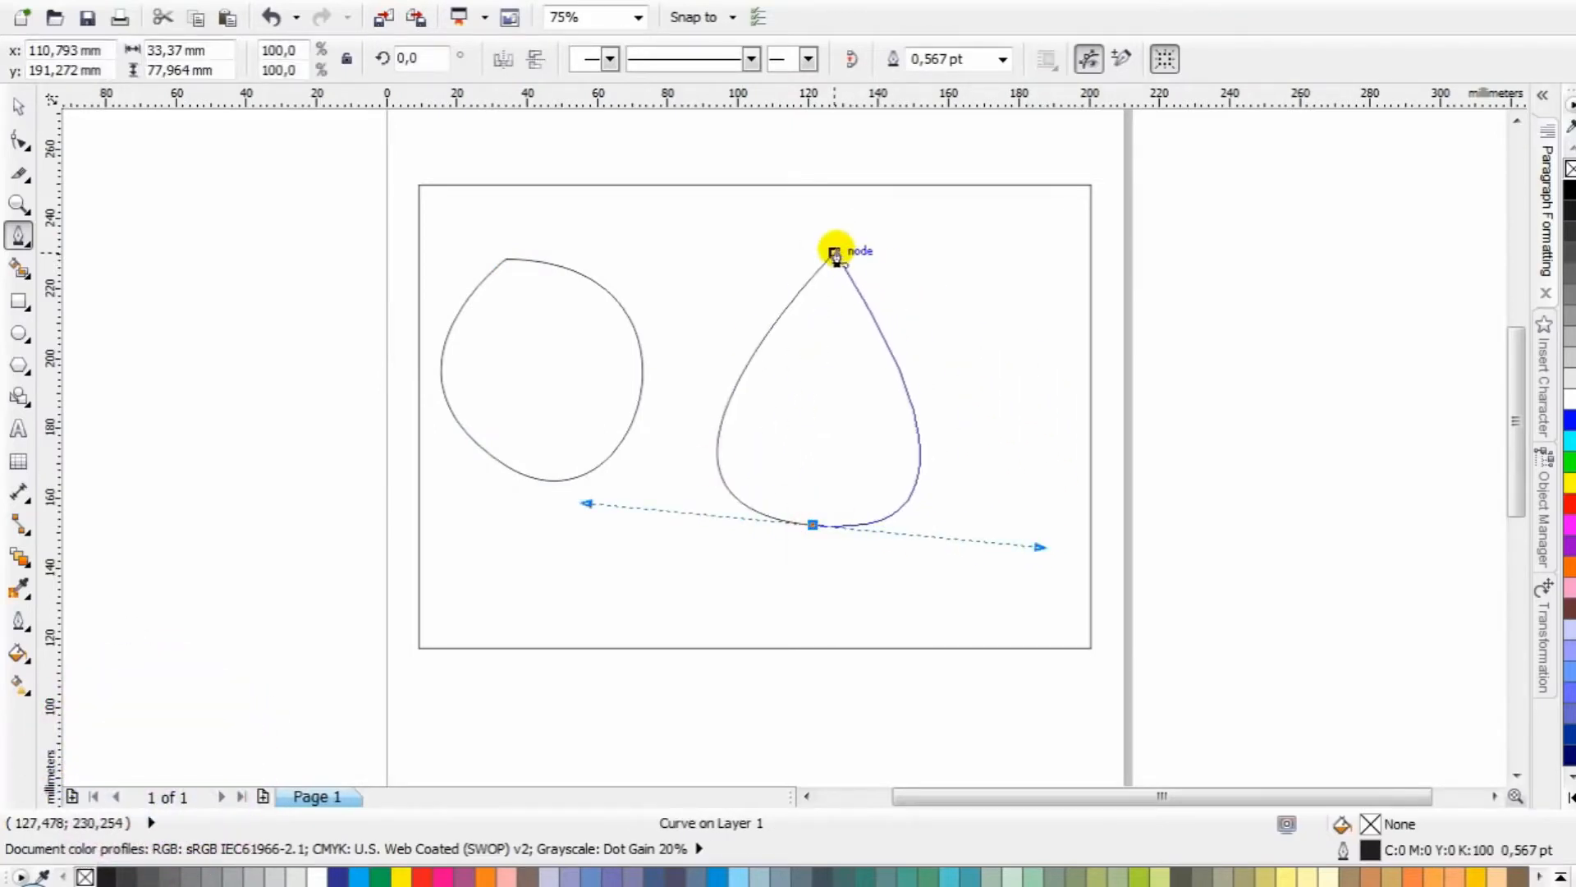
left_click_drag(834, 254, 1059, 316)
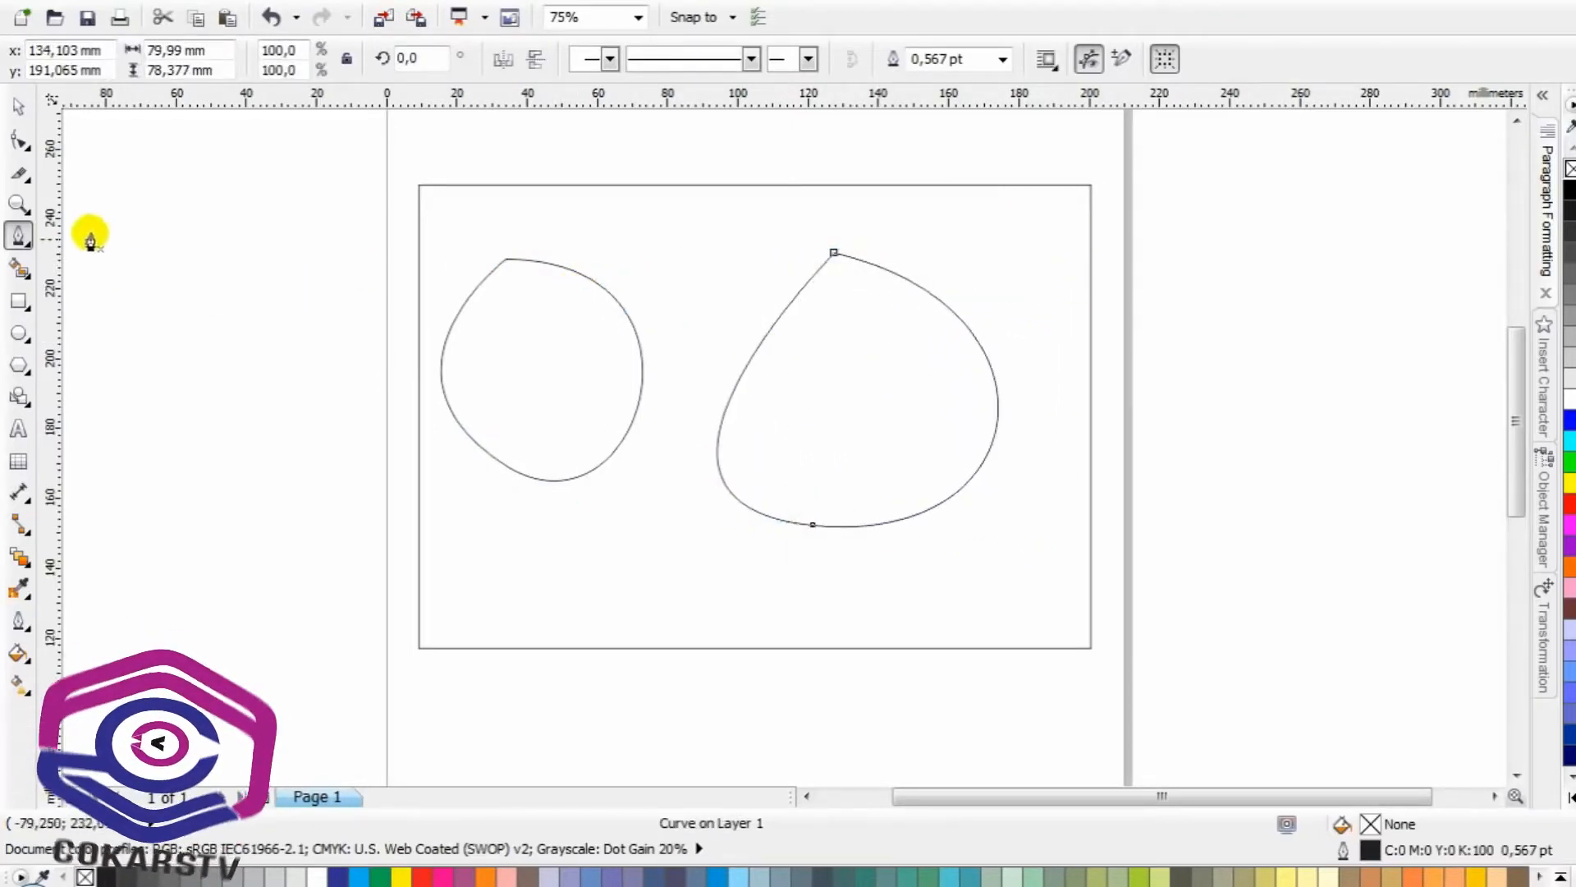
With the Freehand tool, draw a closed spiky outline about 66 by 73 mm beside the page and a looping scribble over the first curve
left_click(21, 234)
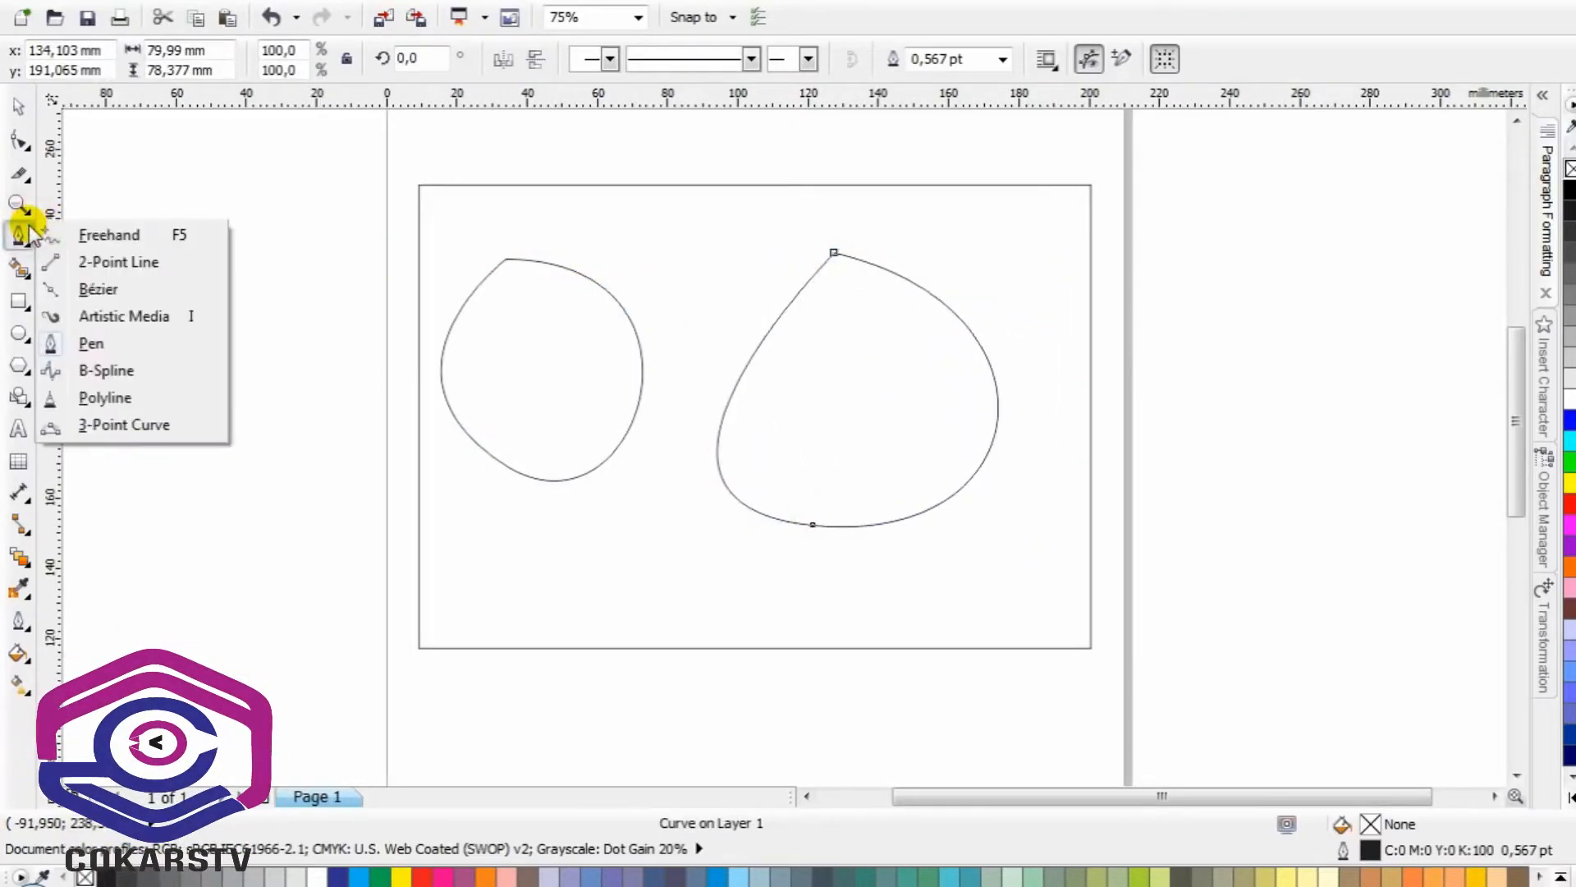
left_click(105, 238)
left_click(163, 368)
mouse_move(185, 312)
left_mouse_down()
mouse_move(215, 376)
mouse_move(247, 307)
mouse_move(227, 423)
mouse_move(277, 367)
mouse_move(293, 387)
mouse_move(274, 450)
mouse_move(327, 358)
mouse_move(345, 486)
mouse_move(267, 491)
mouse_move(163, 441)
mouse_move(123, 407)
mouse_move(158, 366)
left_mouse_up()
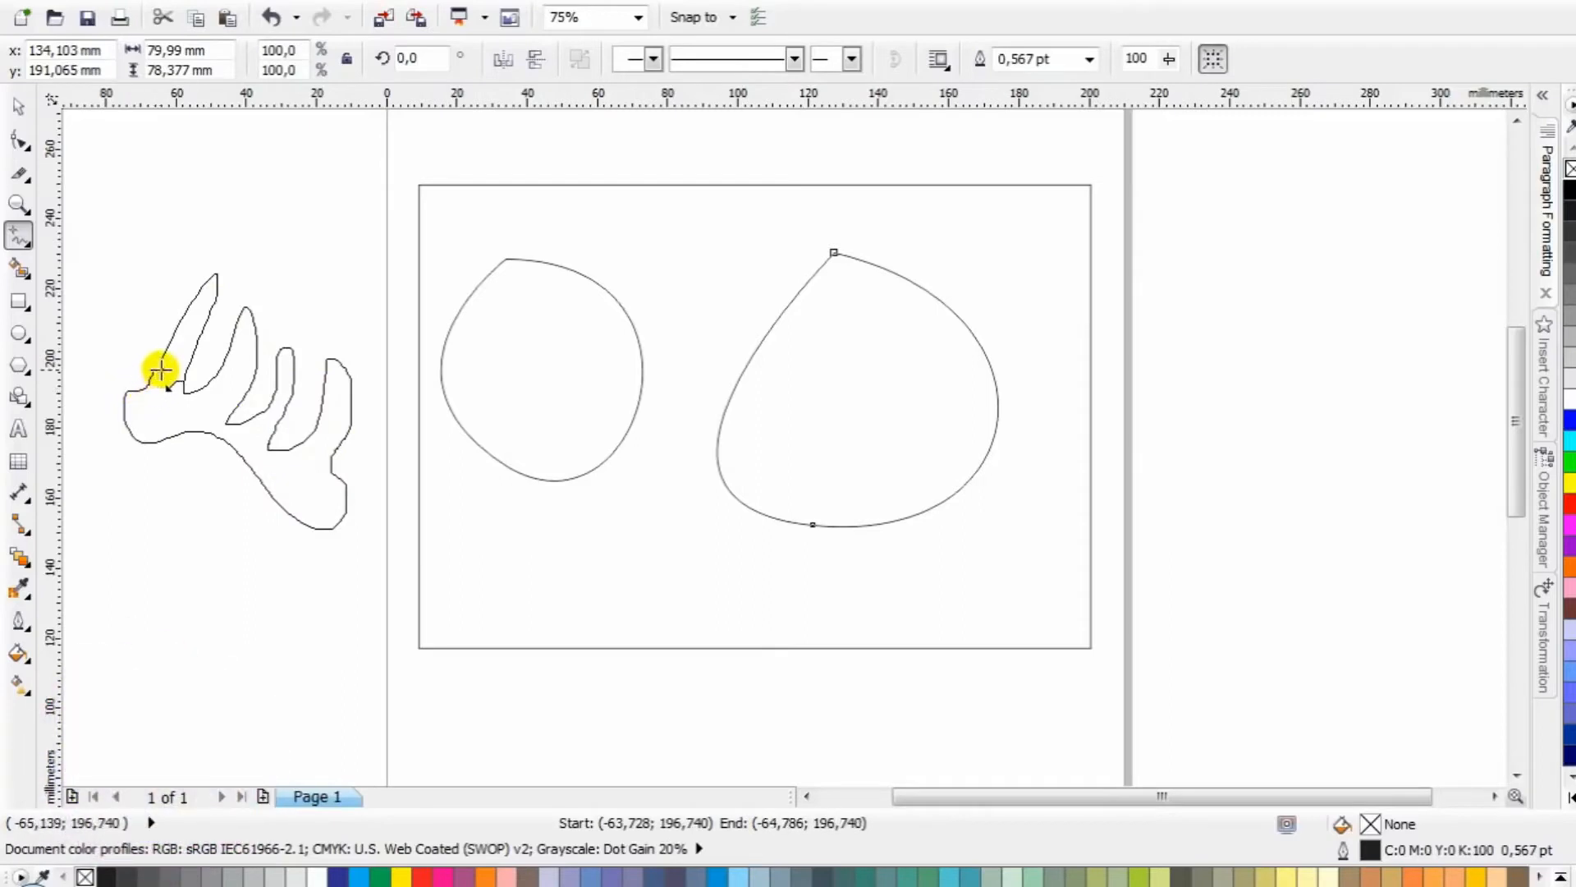
mouse_move(462, 295)
left_mouse_down()
mouse_move(475, 289)
mouse_move(484, 338)
mouse_move(555, 352)
mouse_move(387, 444)
mouse_move(654, 605)
mouse_move(395, 337)
mouse_move(503, 257)
left_mouse_up()
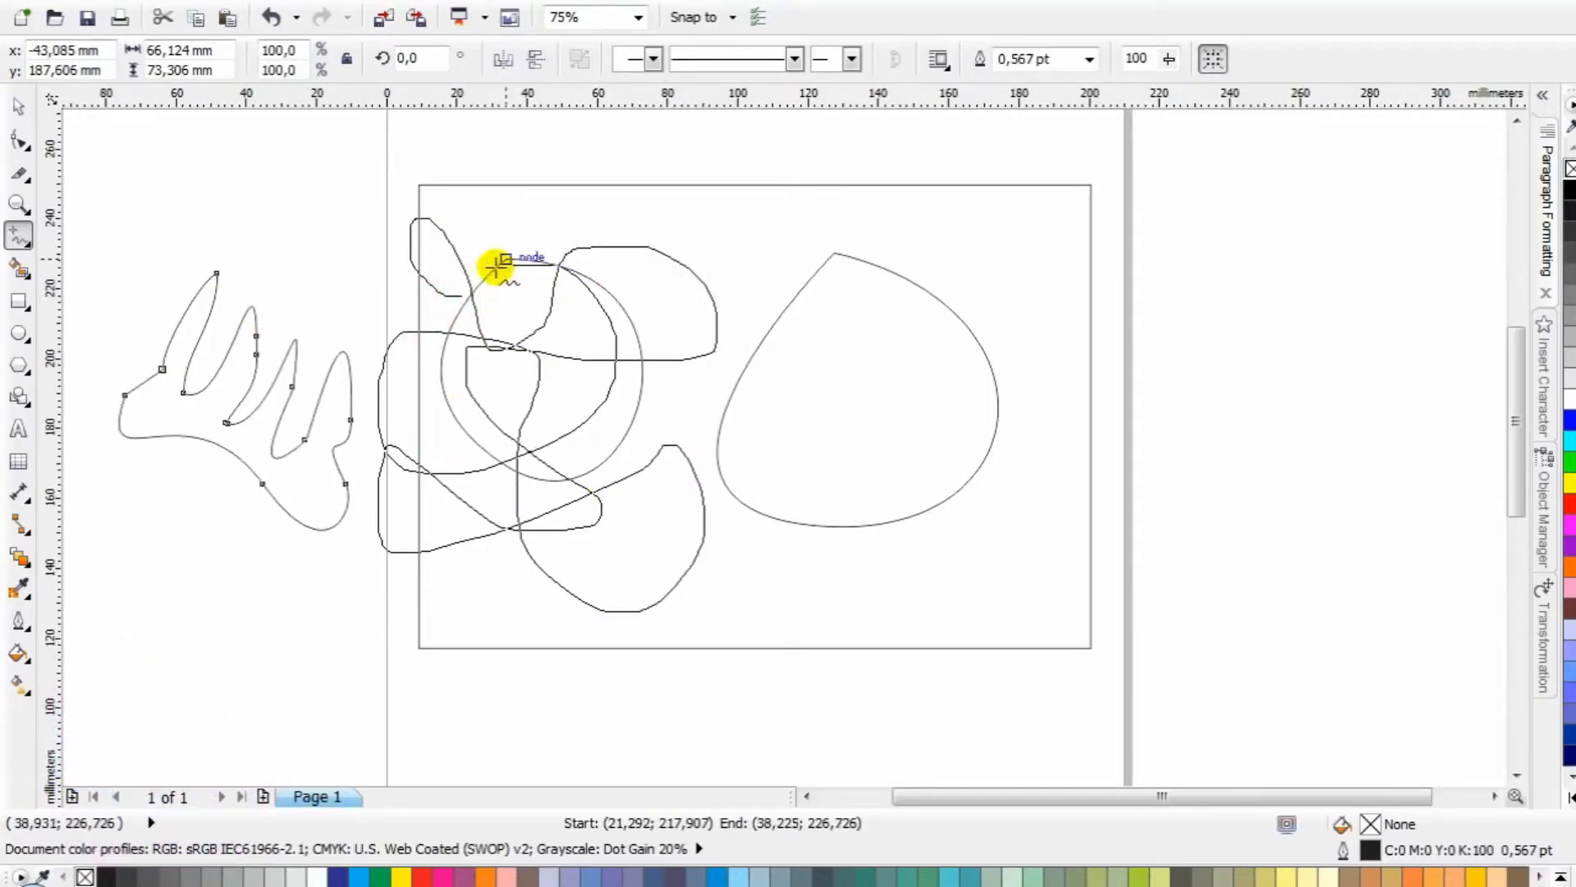
Delete all the Pen and Freehand curves, keeping the large rectangle
left_click(18, 106)
left_click_drag(1231, 177, 91, 624)
key("Delete")
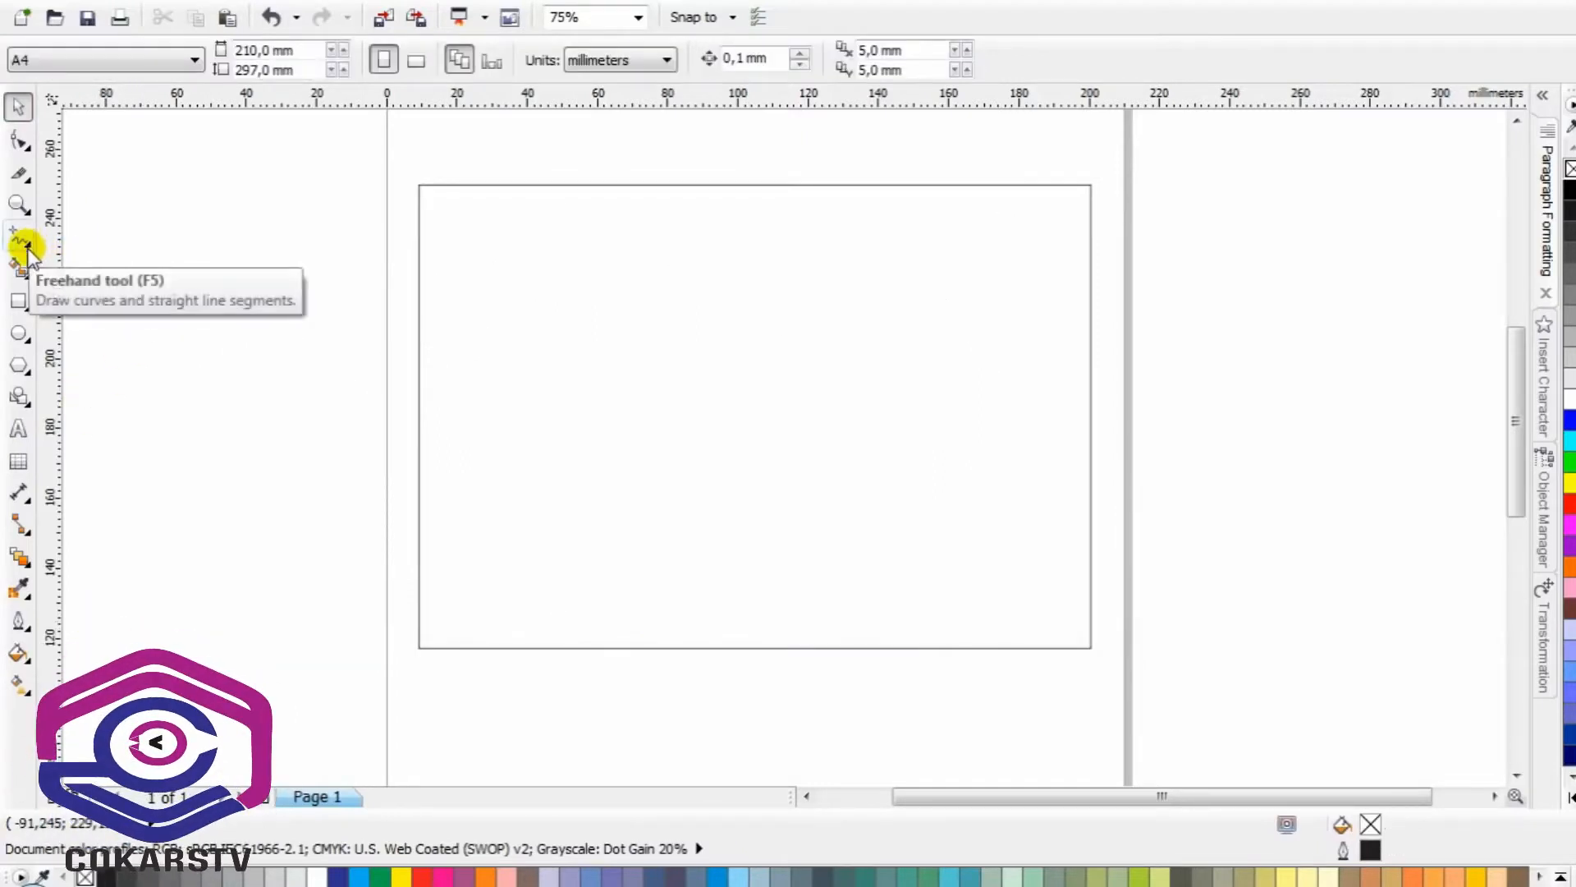
left_click(185, 244)
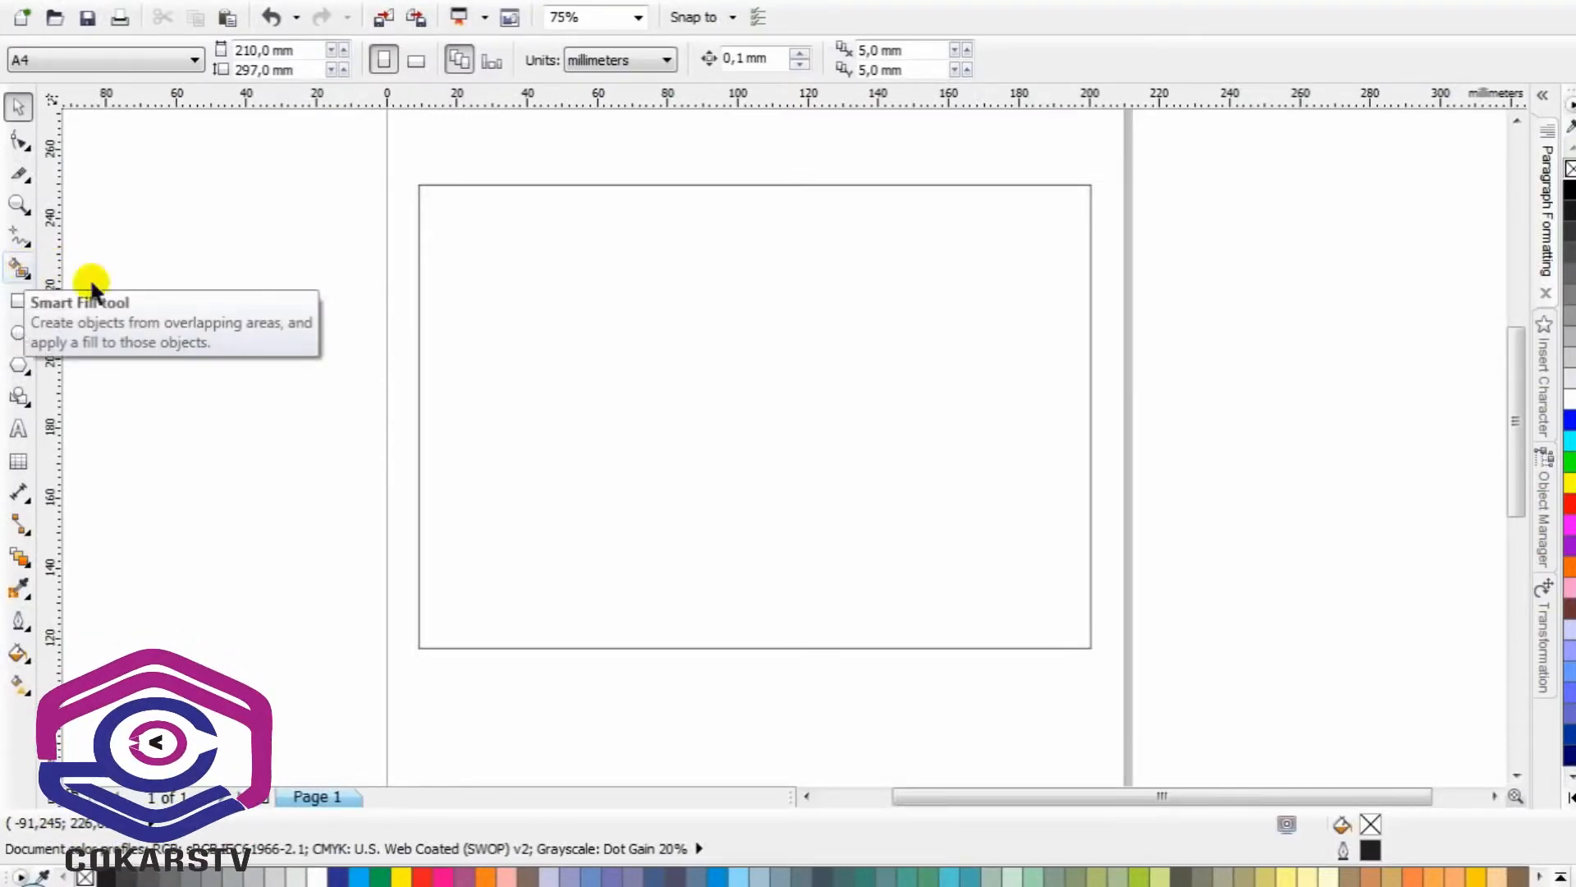
Create a copy of the rectangle narrowed to about 55 mm at its left edge, and place three more copies overlapping its lower and right edges
left_click(492, 326)
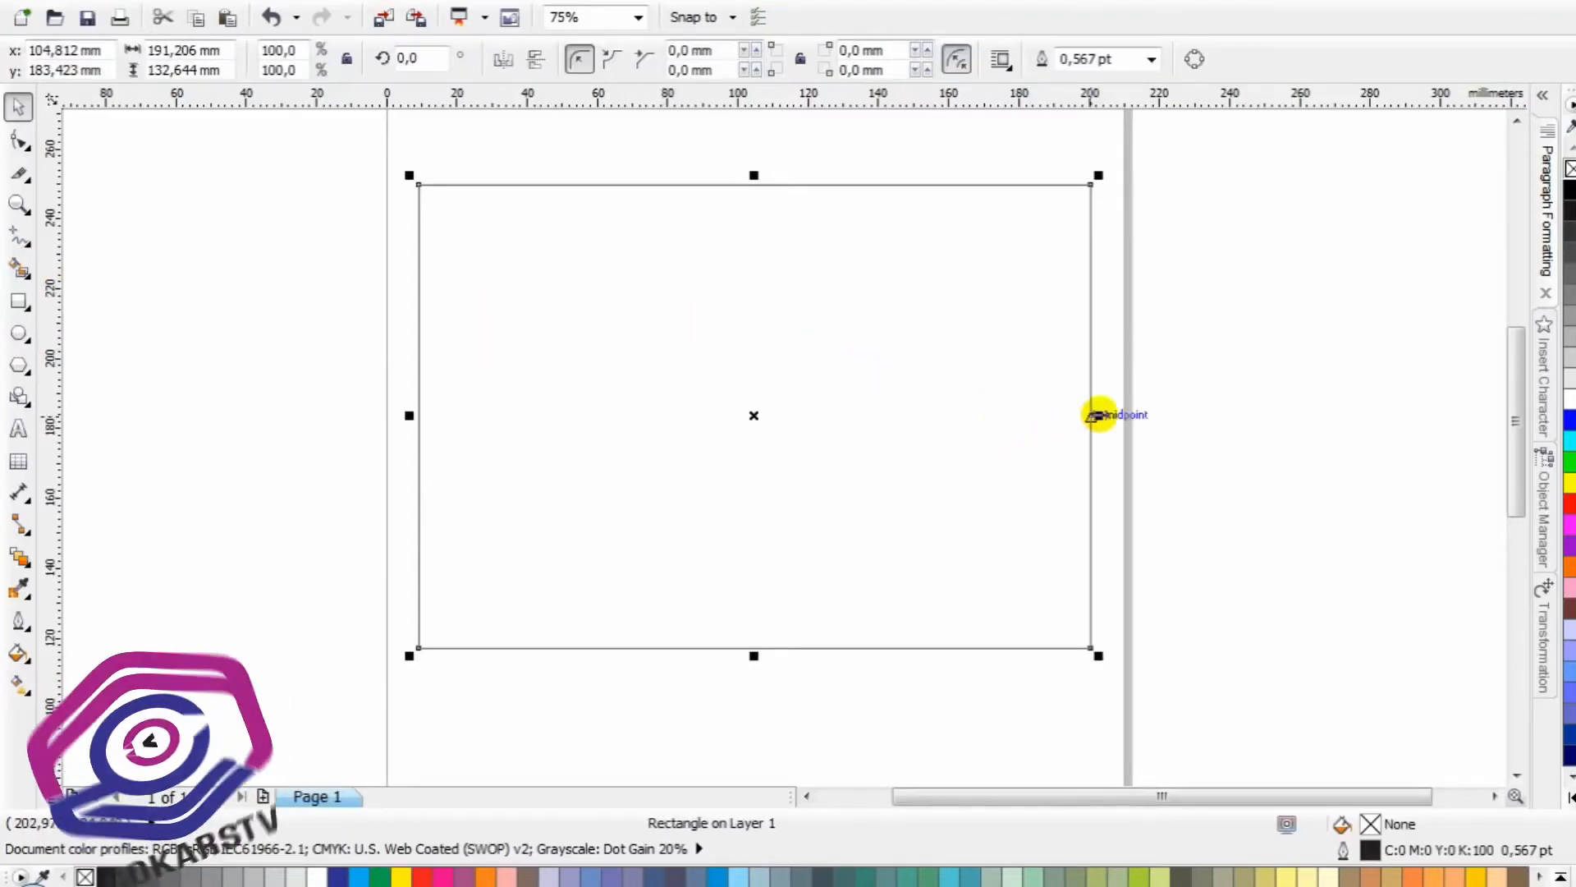
left_click_drag(1098, 415, 623, 422)
left_click_drag(506, 387, 966, 472)
left_click_drag(760, 353, 772, 553)
left_click_drag(943, 426, 1034, 261)
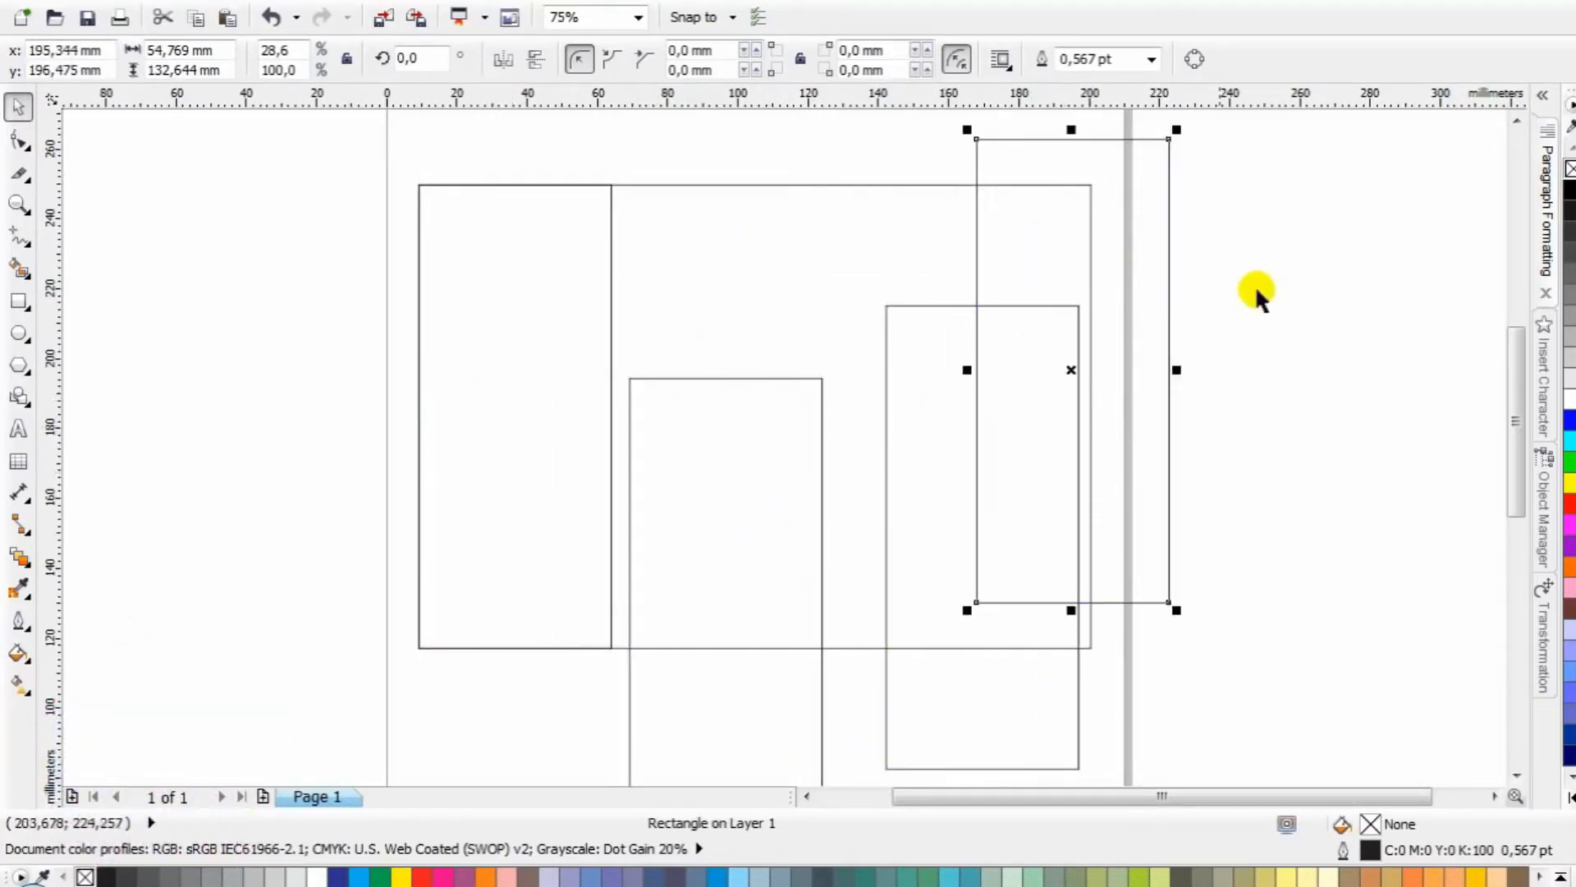
left_click(1365, 289)
Smart Fill the left strip with ochre #CC9933 and the large area beside it with cyan #00FFFF
left_click(20, 268)
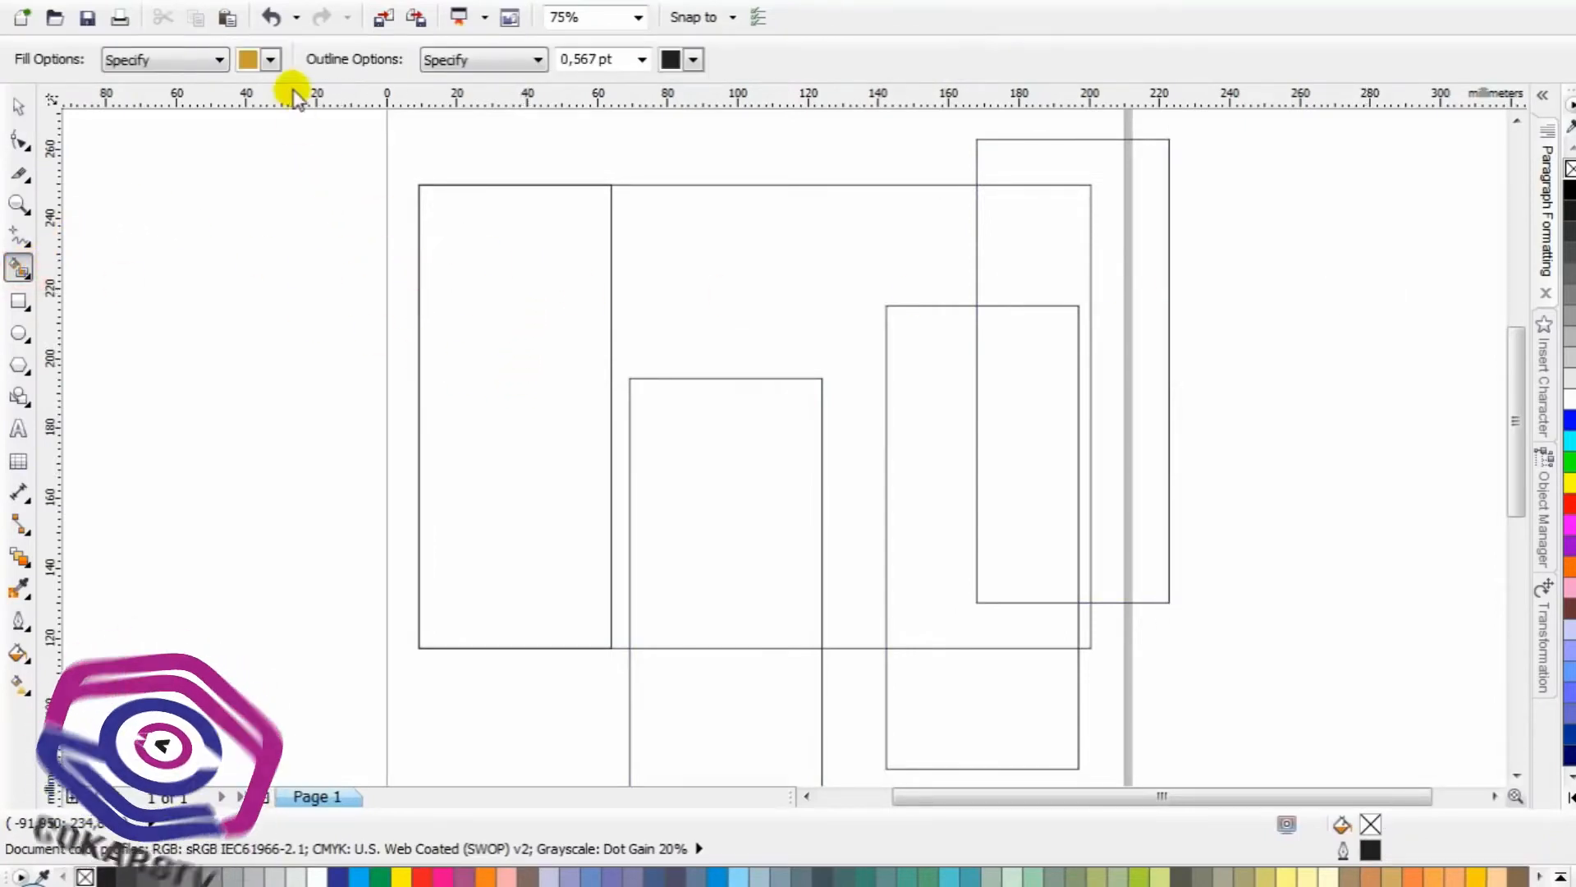
left_click(448, 295)
left_click(270, 59)
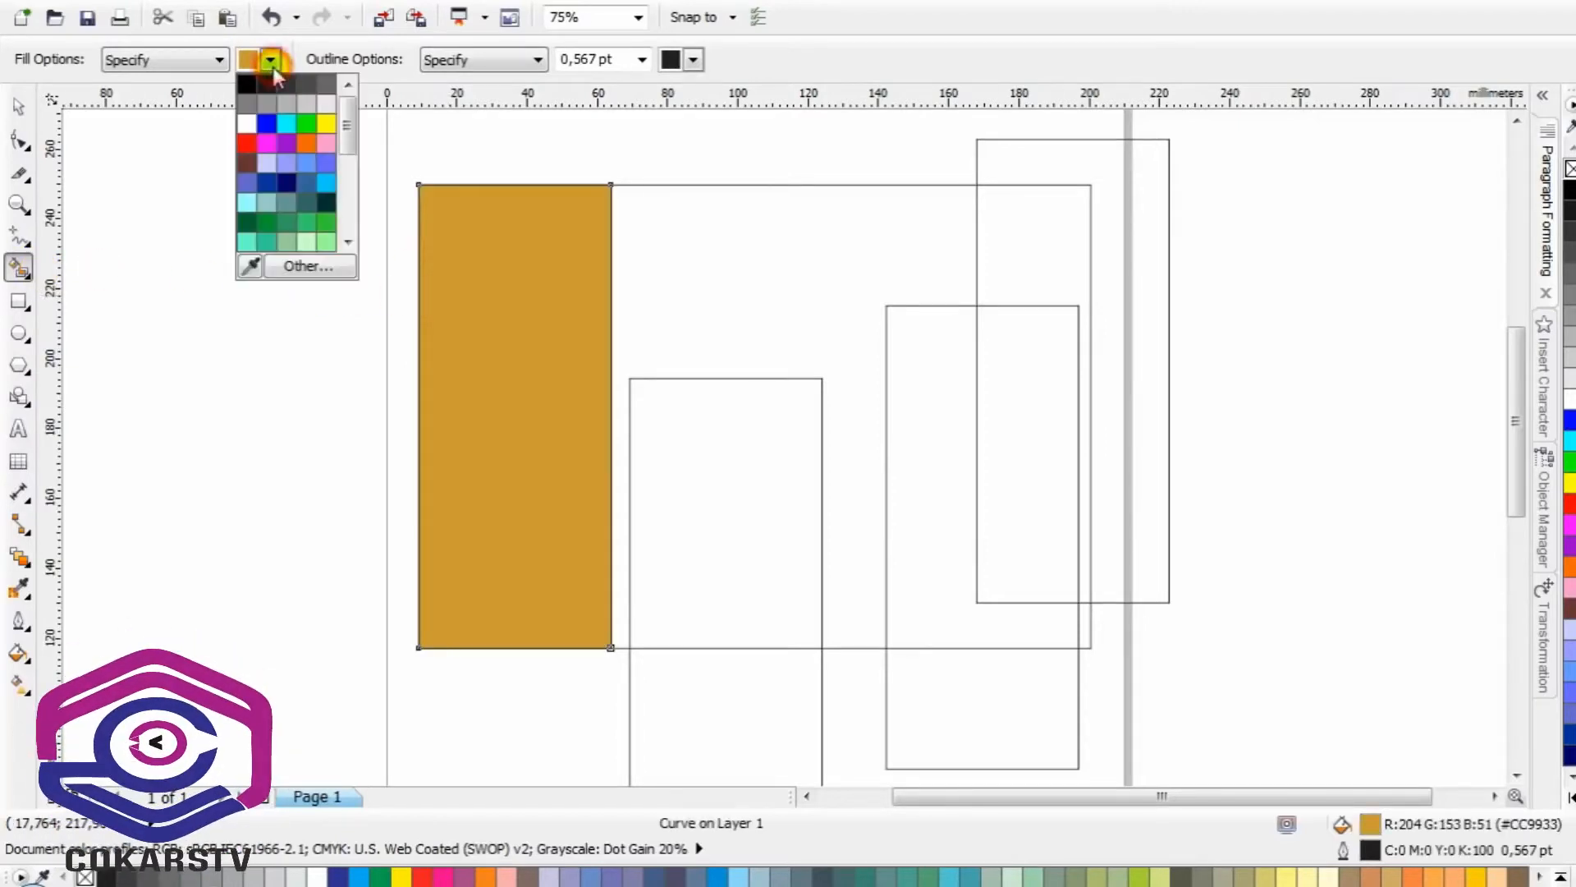
left_click(284, 121)
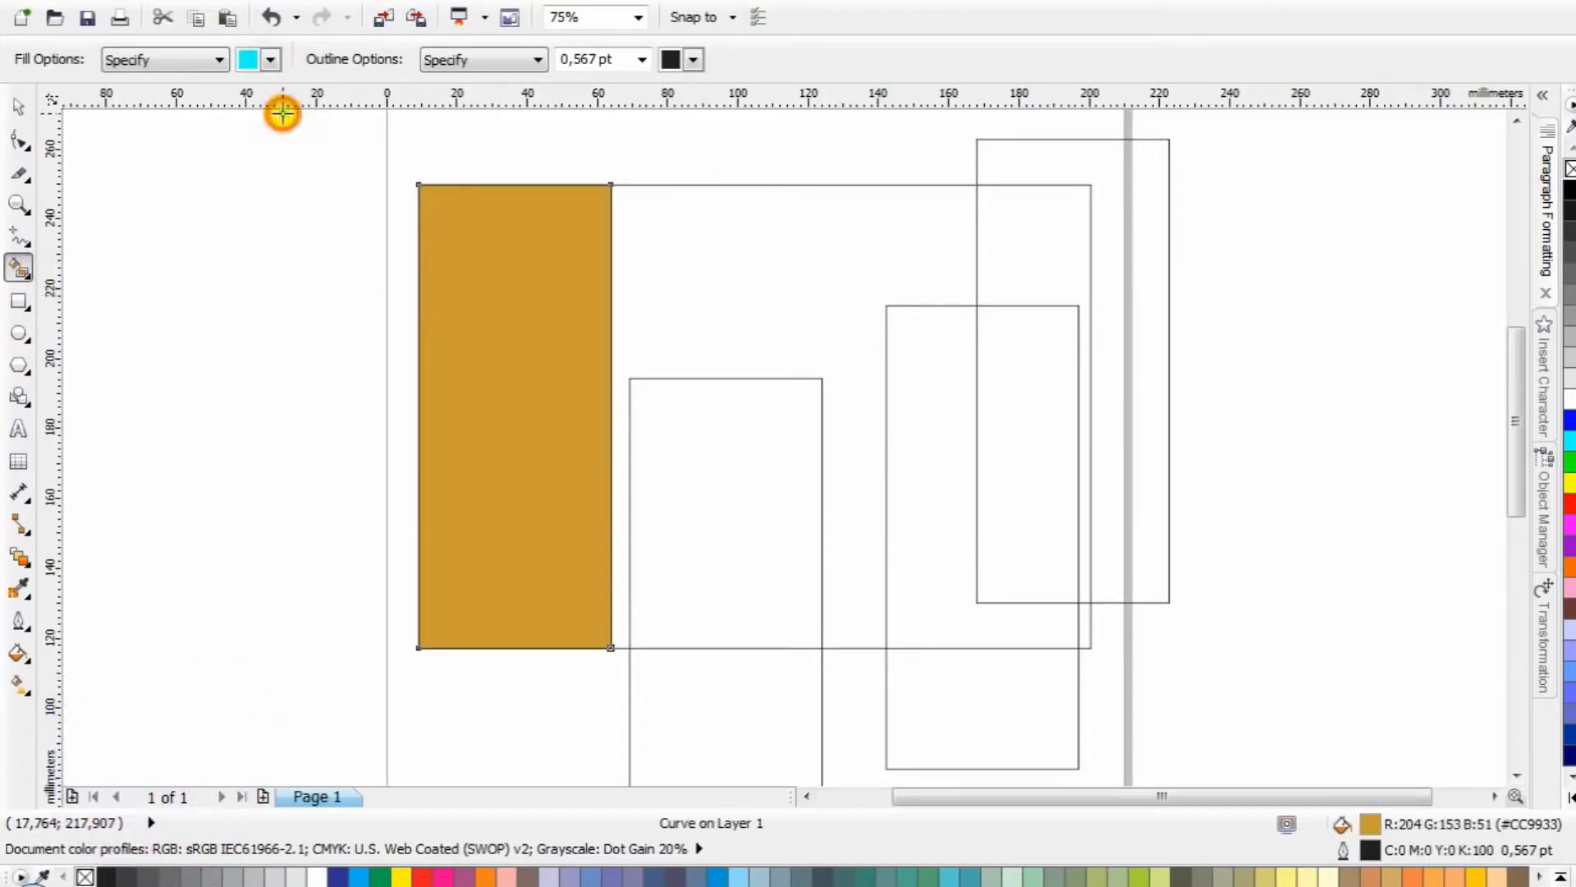
left_click(804, 276)
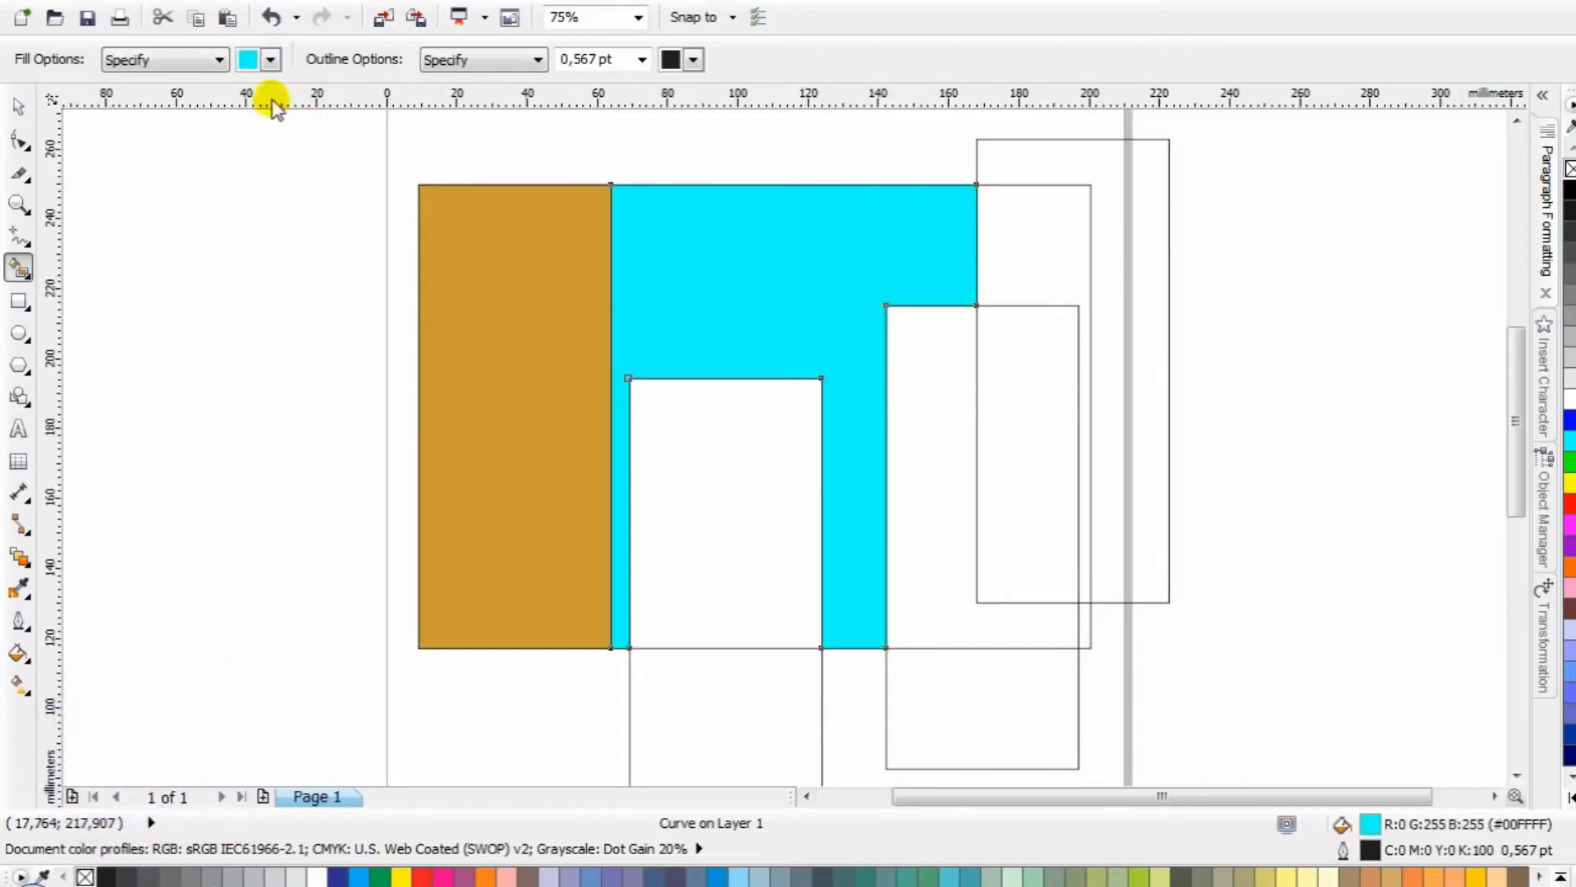
Smart Fill the L-shaped area with lavender #9999FF and the large rectangle's upper-right corner area with lime green #99FF00
left_click(272, 59)
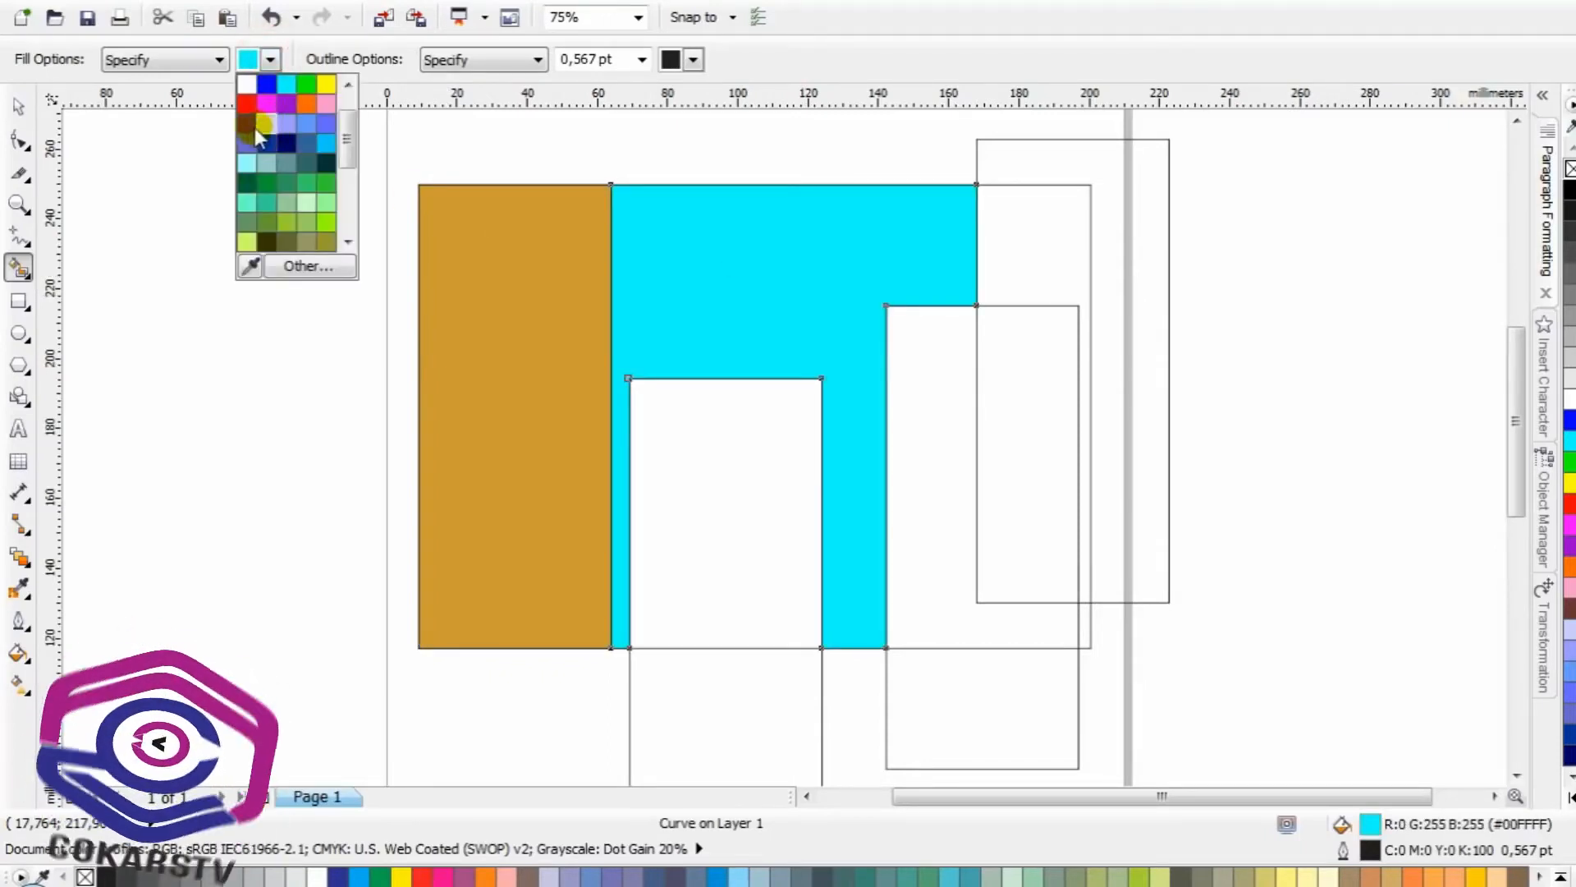
left_click(282, 125)
left_click(919, 357)
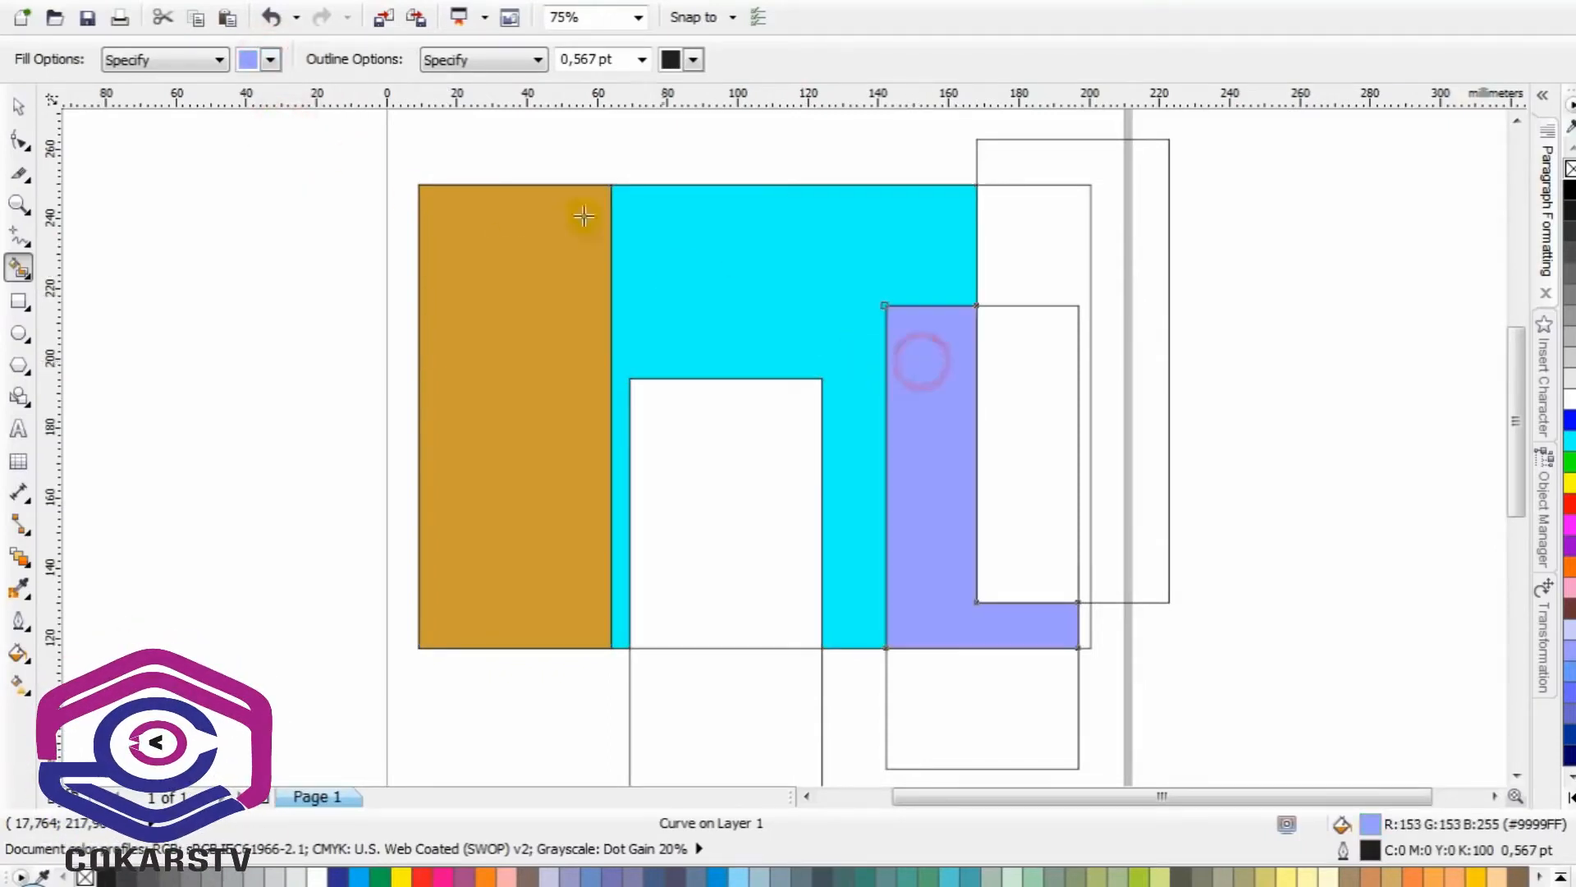
left_click(271, 59)
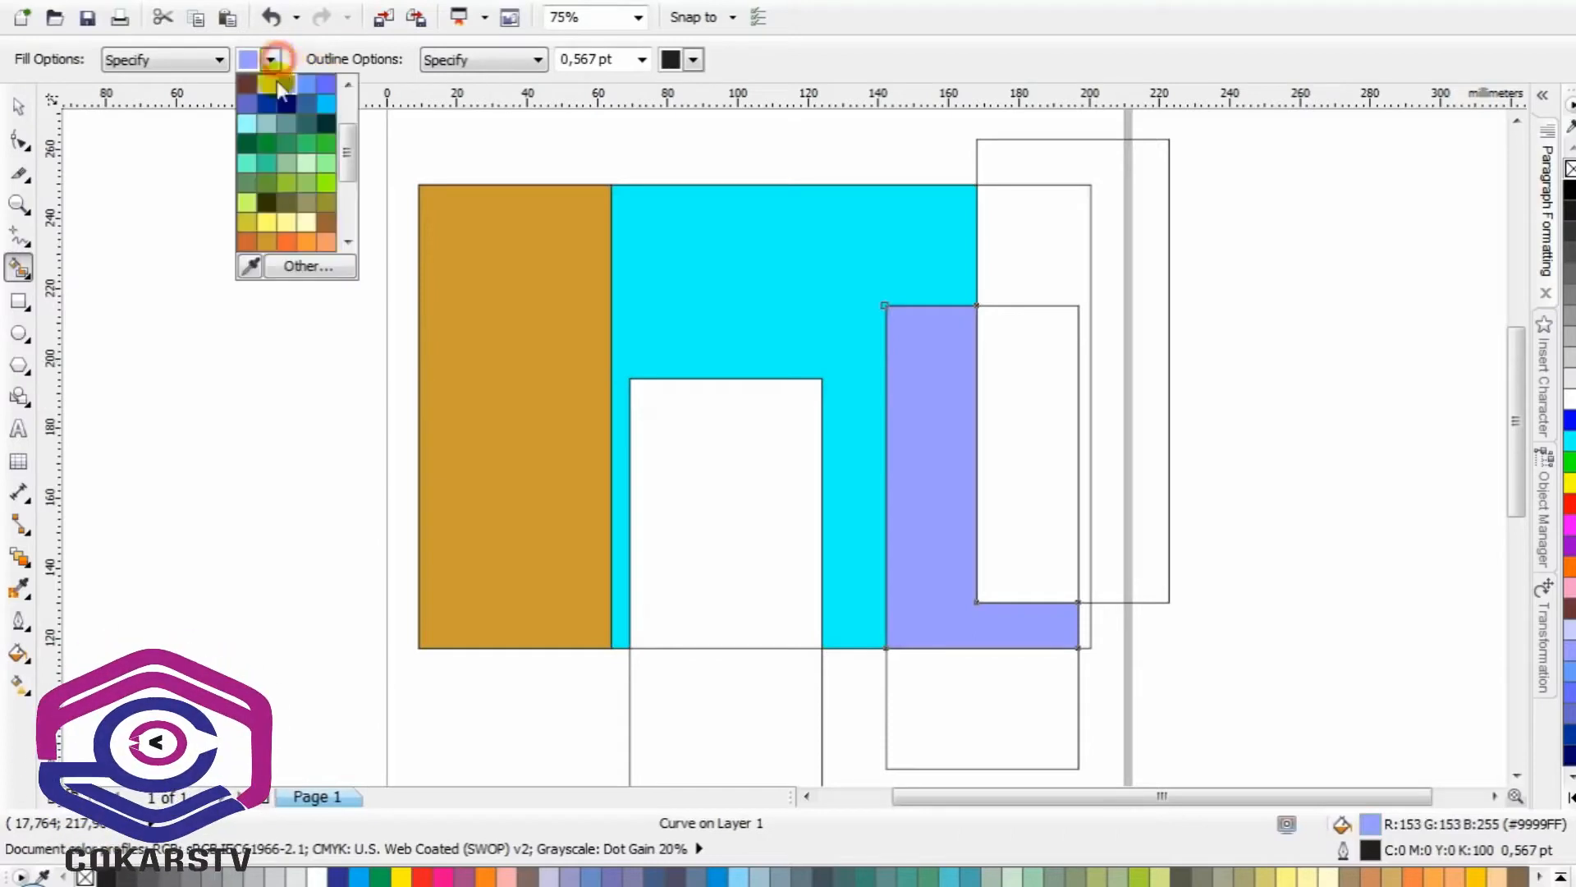
left_click(324, 186)
left_click(1015, 221)
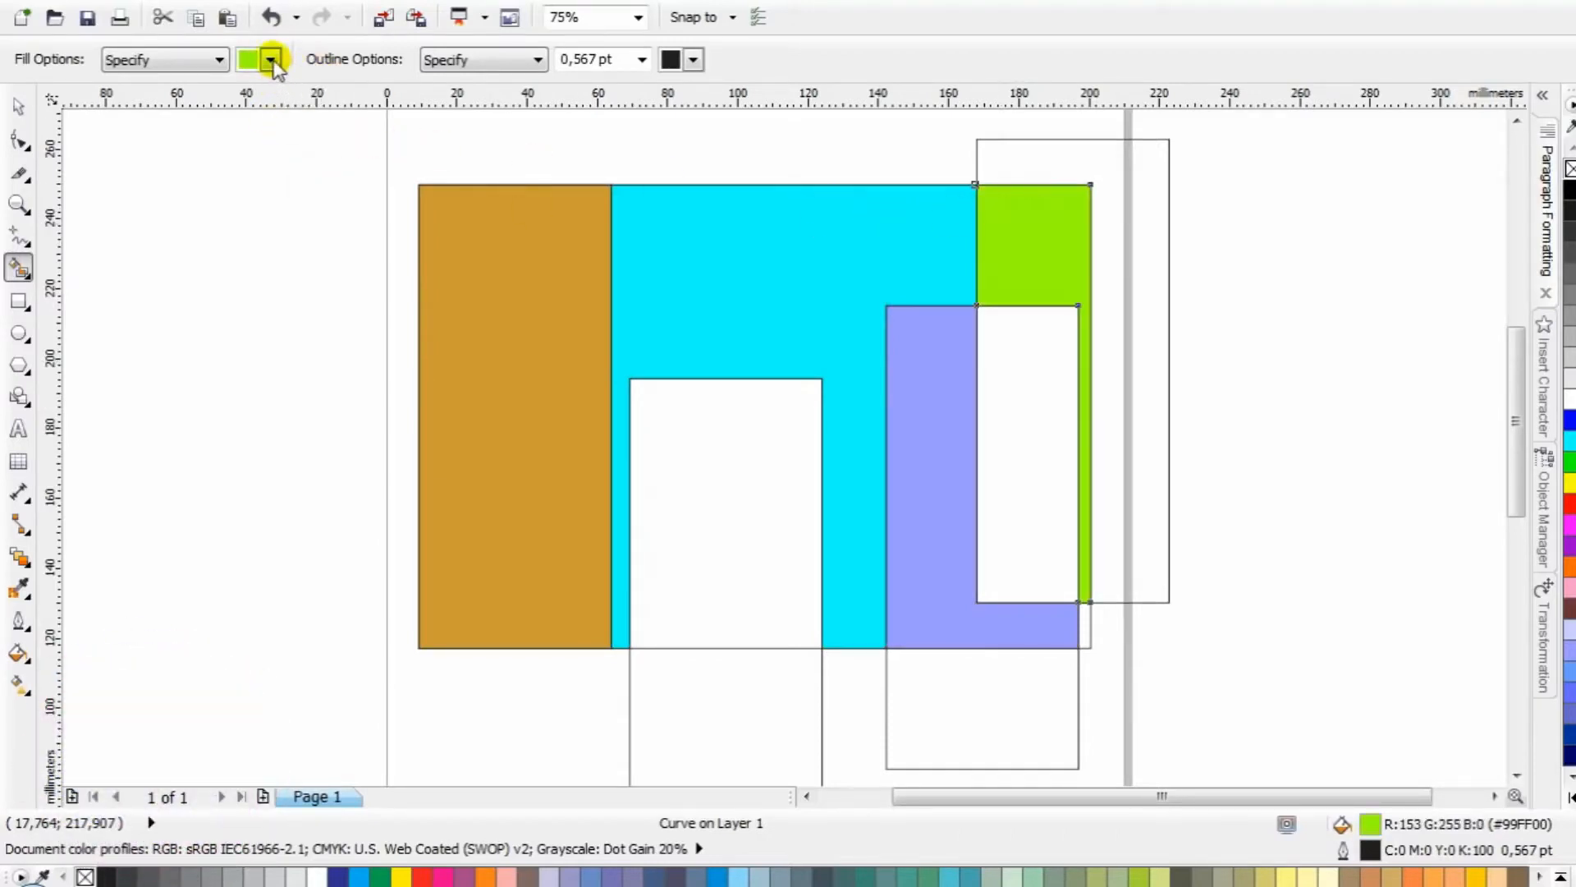
Smart Fill the area beyond the large rectangle's right edge with pink #FF3399 and the two remaining inner areas with light pink #FF99FF
left_click(271, 59)
left_click(304, 204)
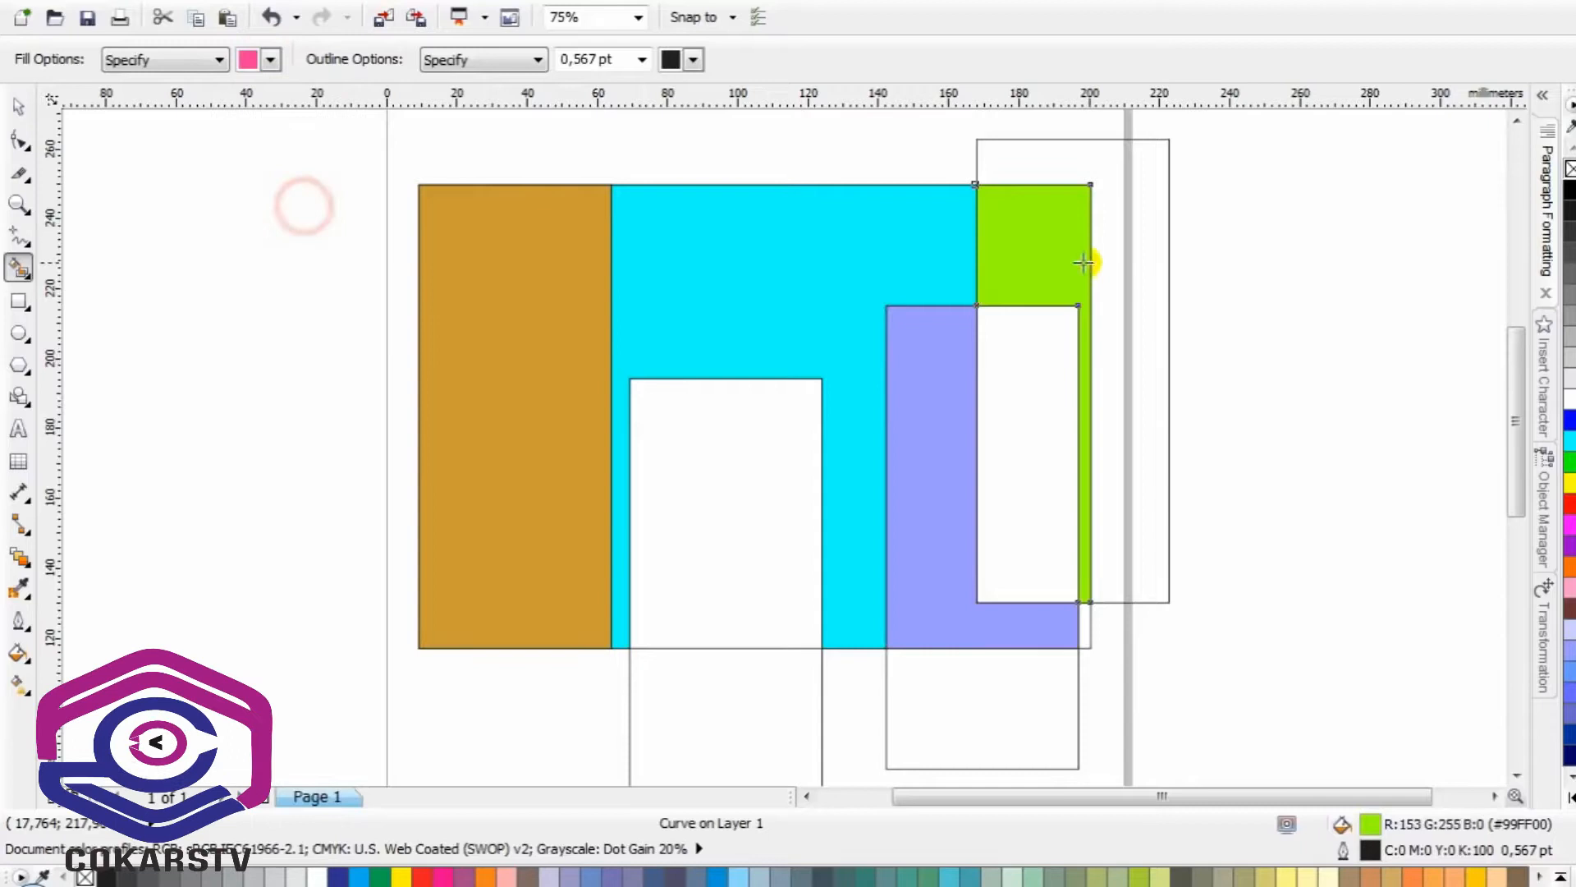
left_click(1136, 225)
left_click(271, 59)
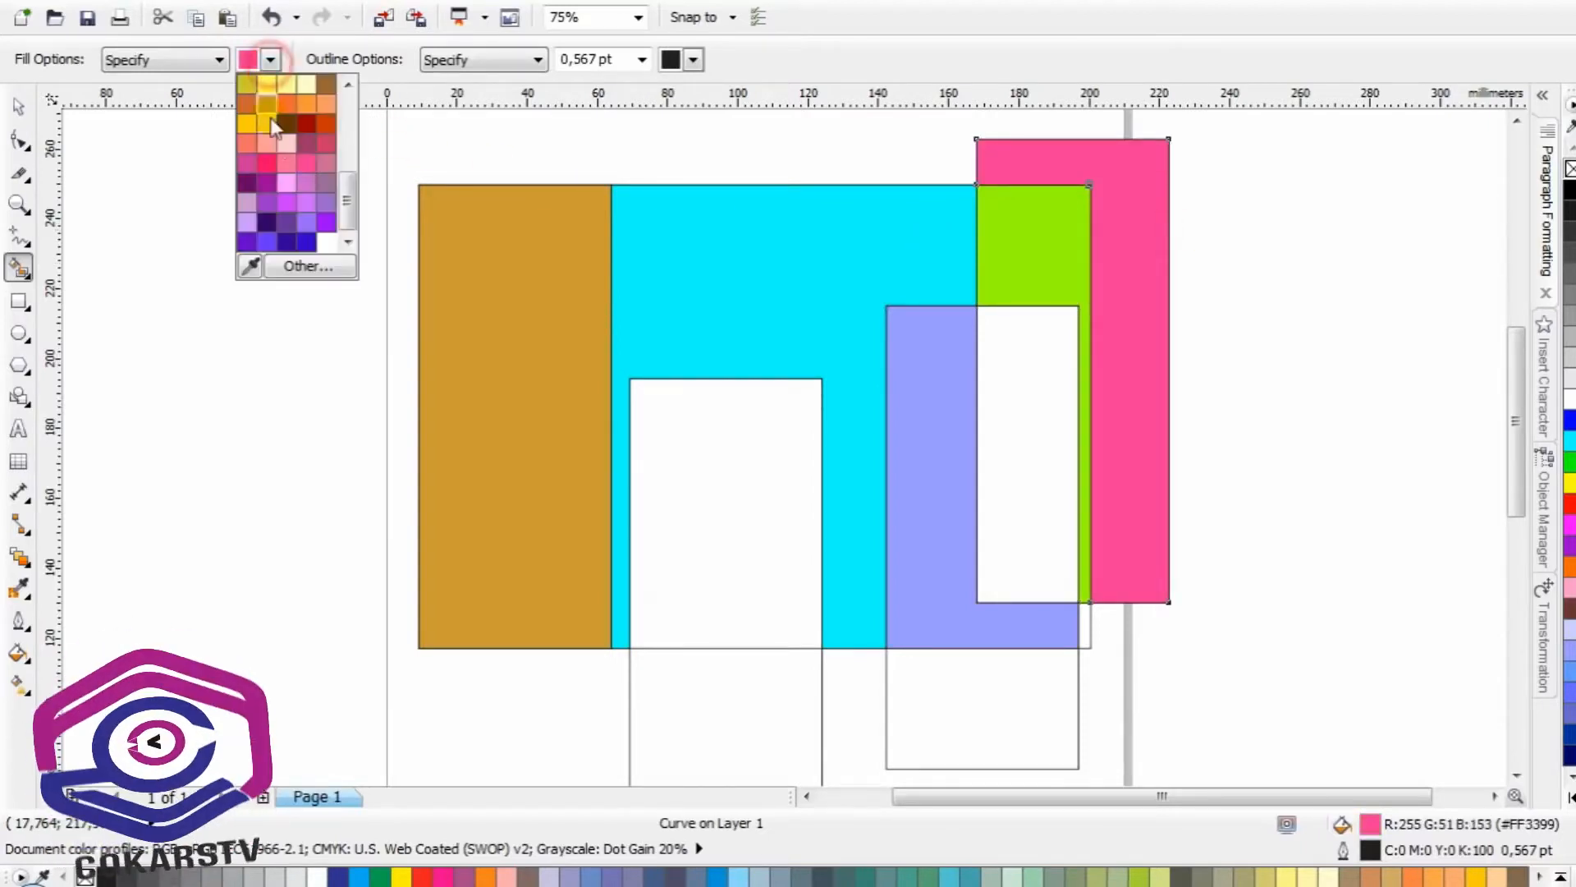
left_click(283, 181)
left_click(665, 465)
left_click(1031, 461)
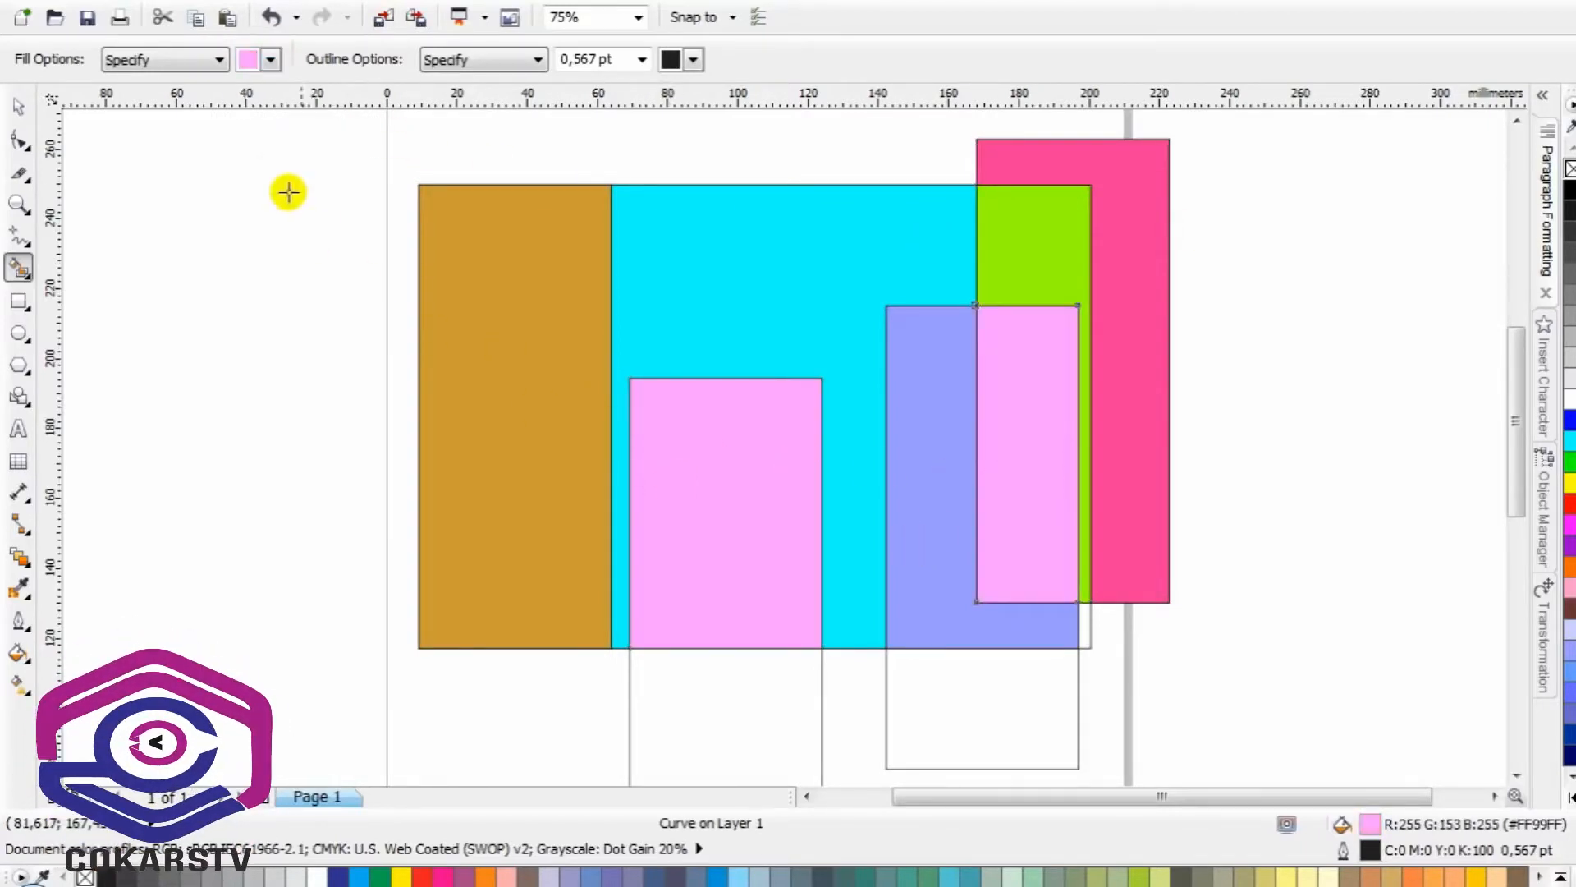
left_click(271, 59)
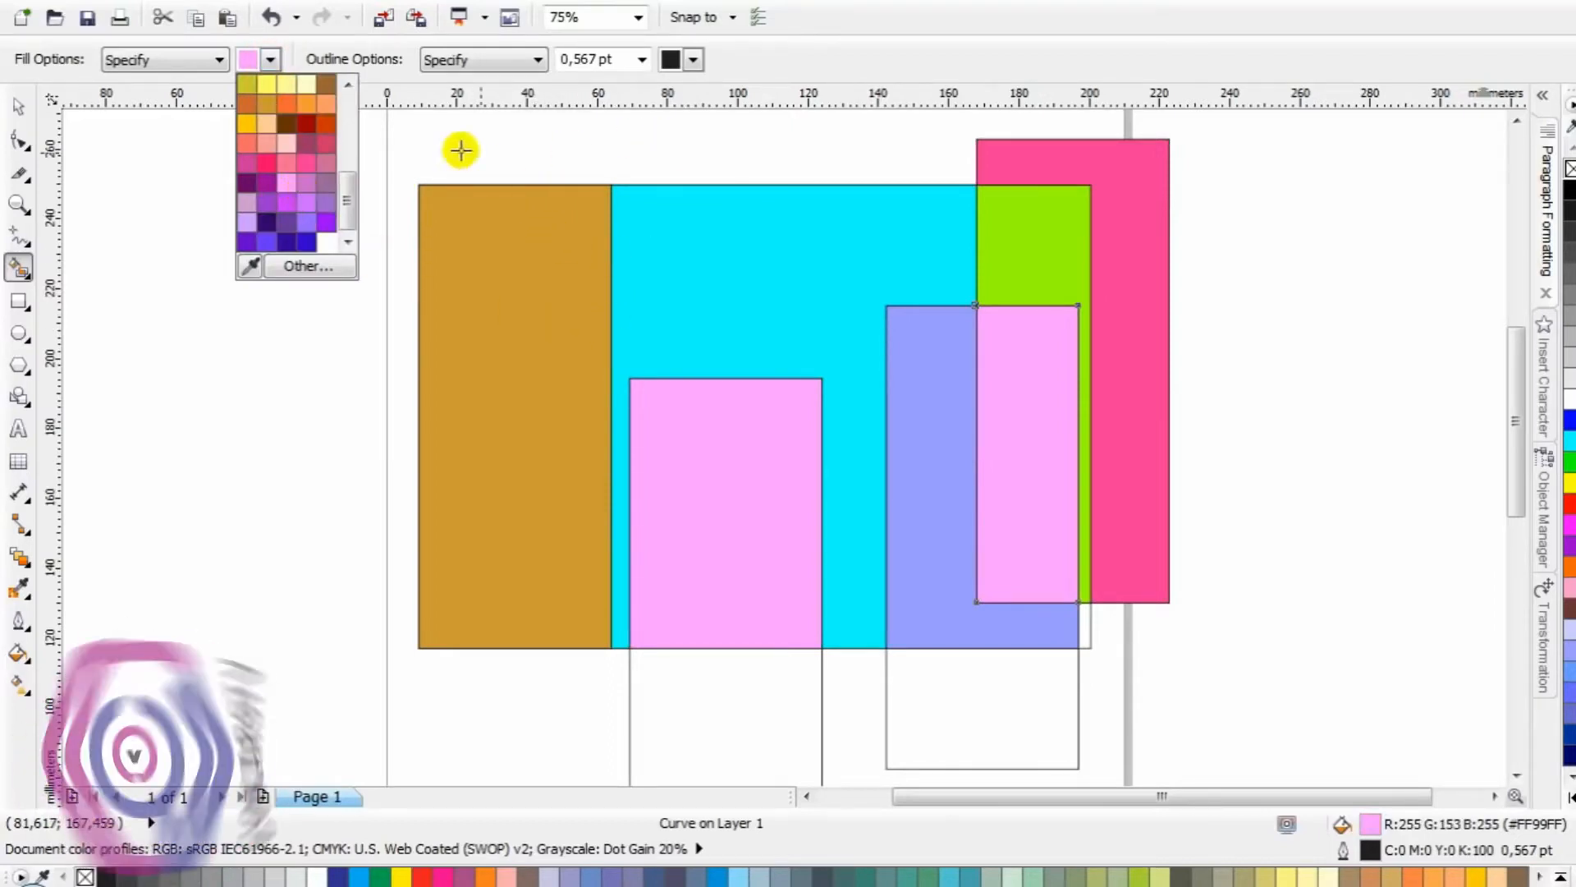
left_click(17, 108)
left_click(260, 260)
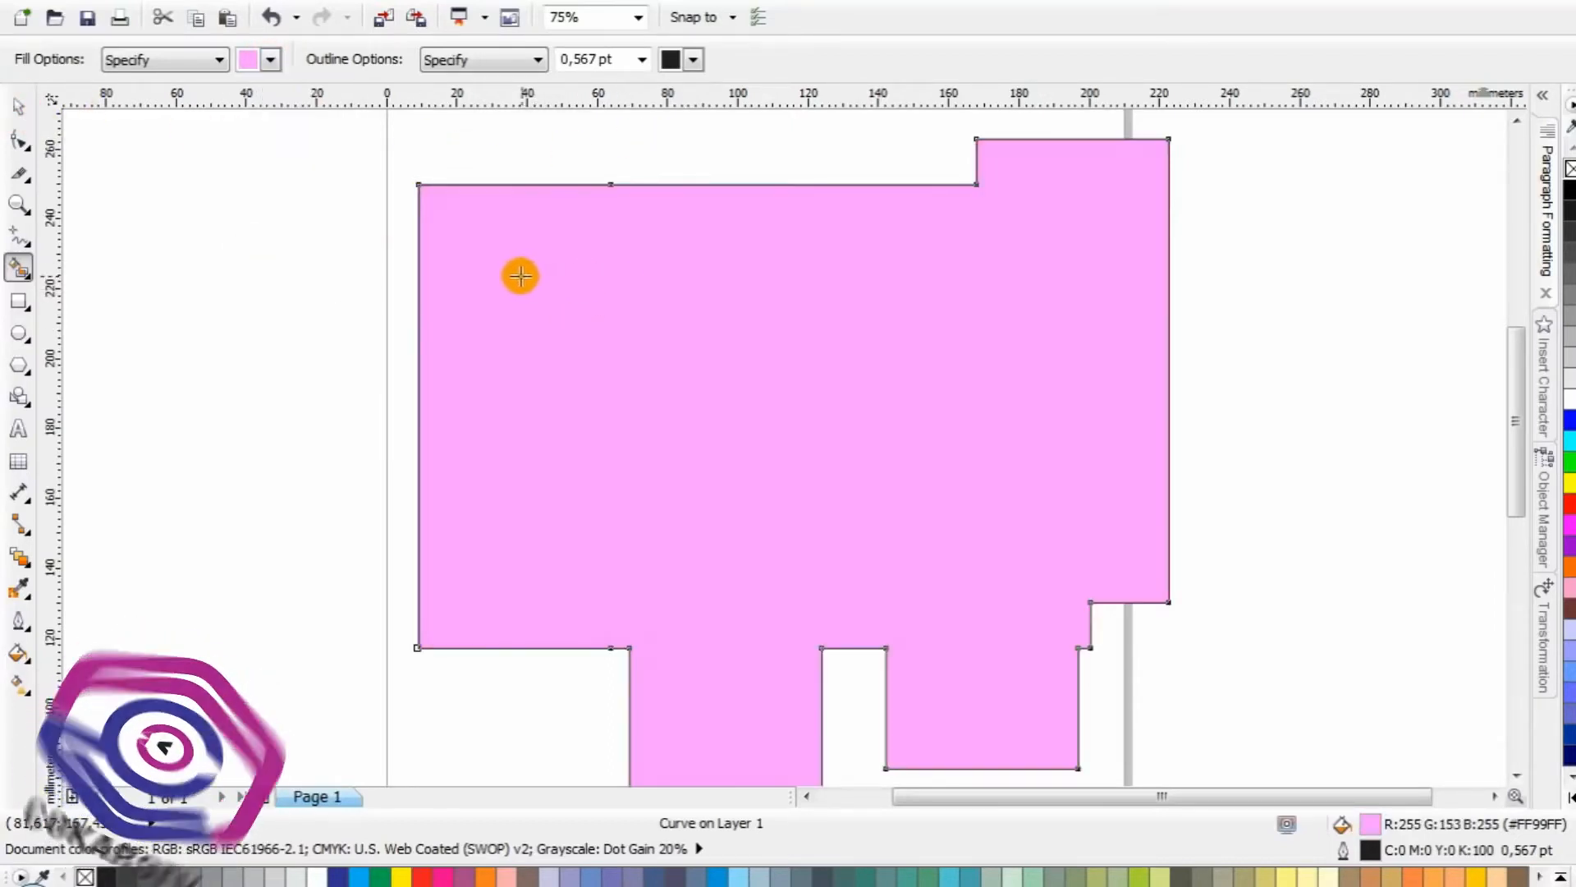
key("ctrl+z")
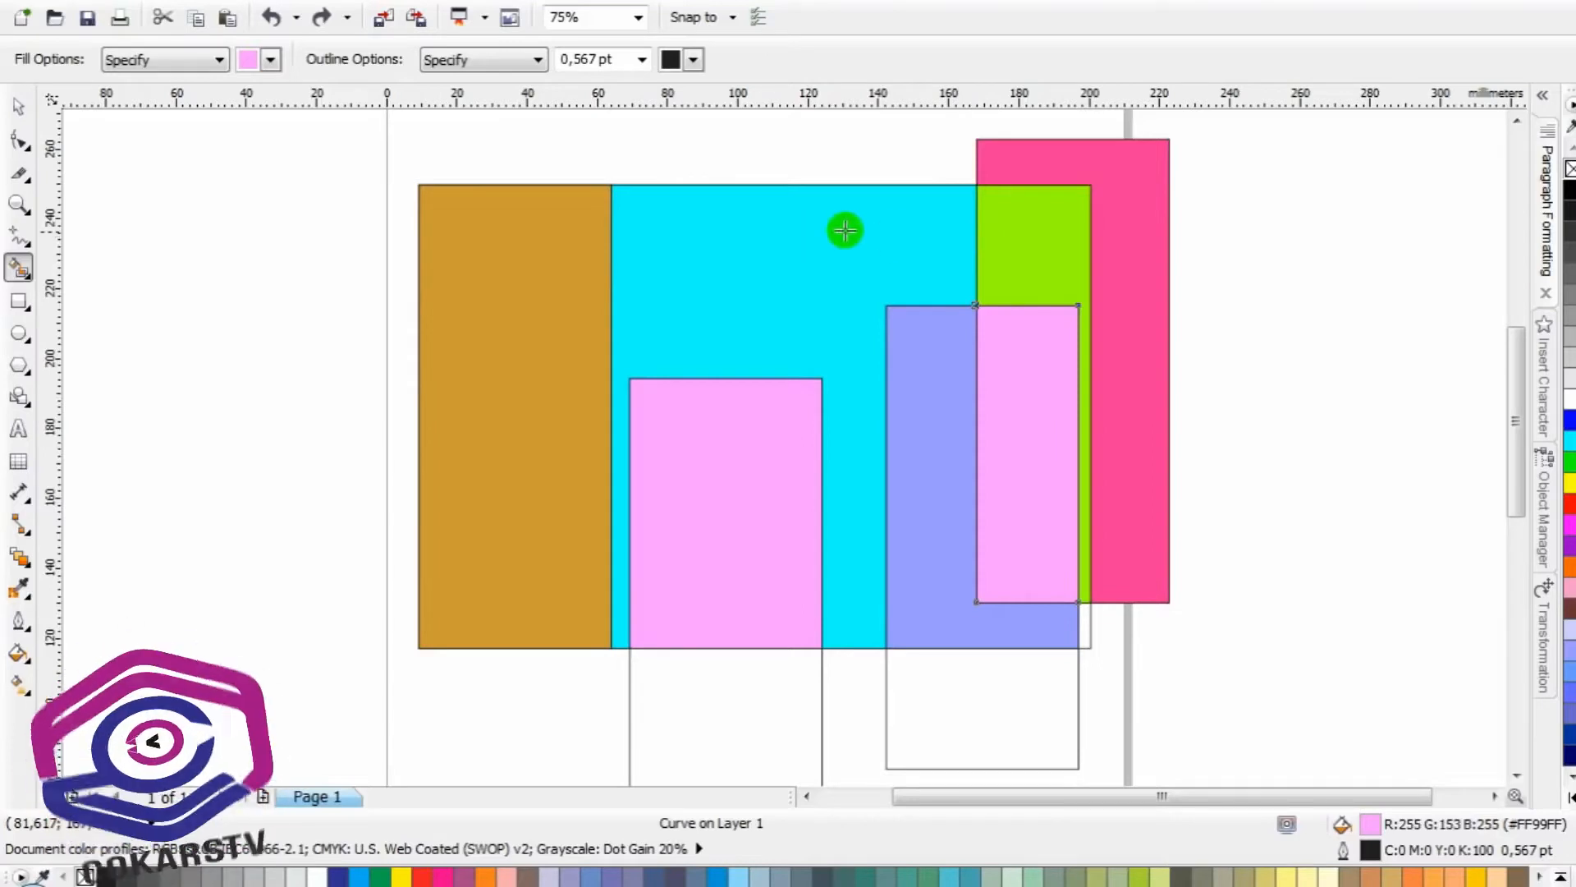
Select all the rectangles and filled areas together and delete them to empty the page
left_click(18, 107)
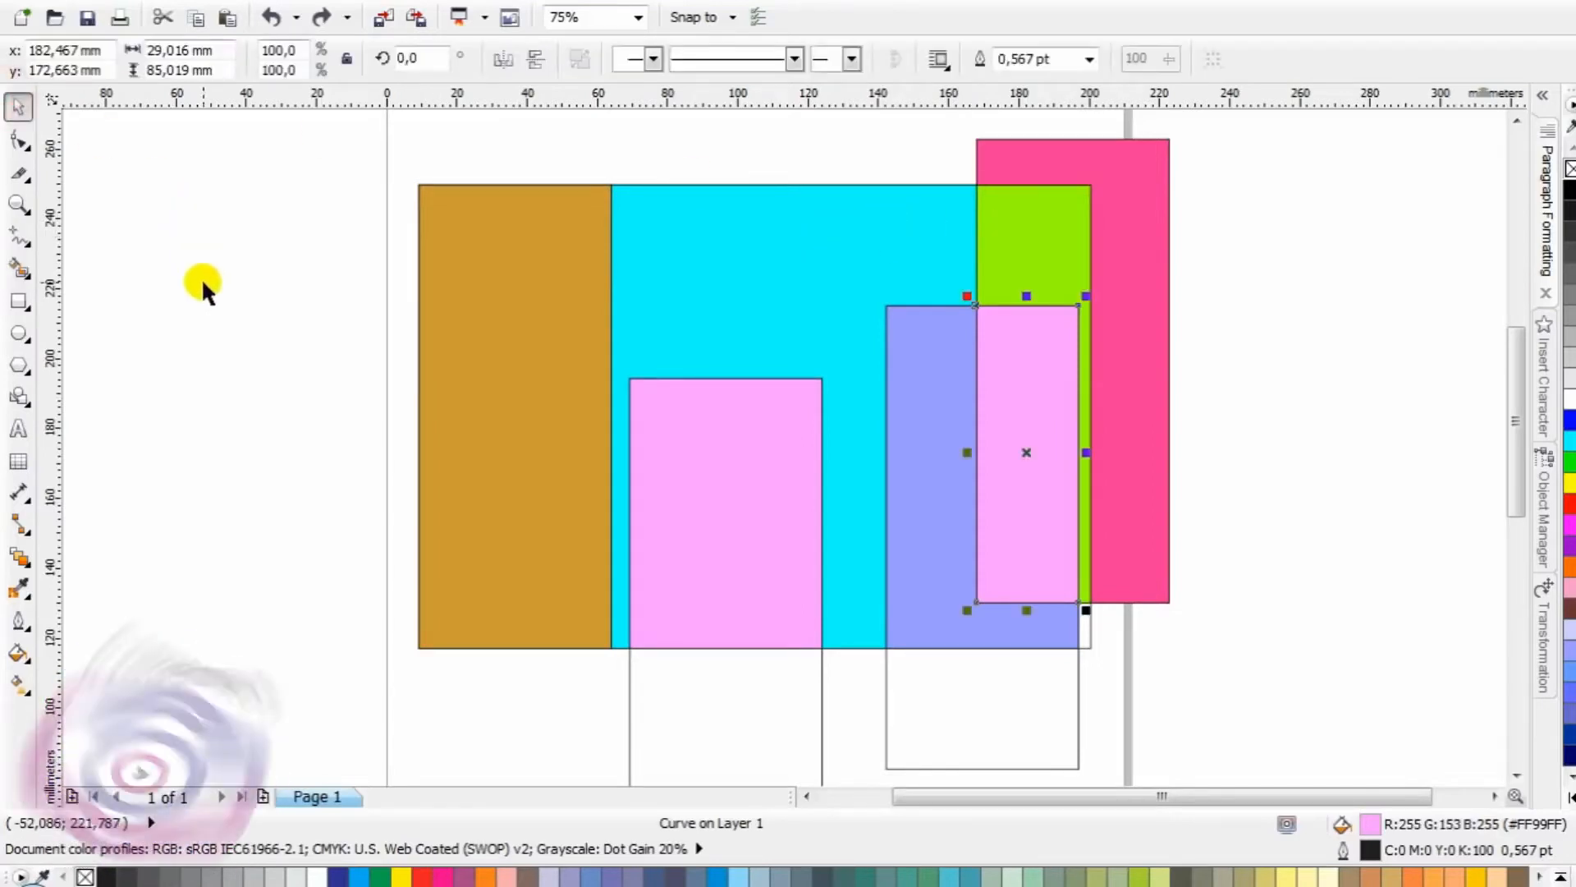
scroll(204, 281, "down", 1)
mouse_move(774, 292)
left_mouse_down()
mouse_move(1228, 683)
mouse_move(1353, 730)
left_mouse_up()
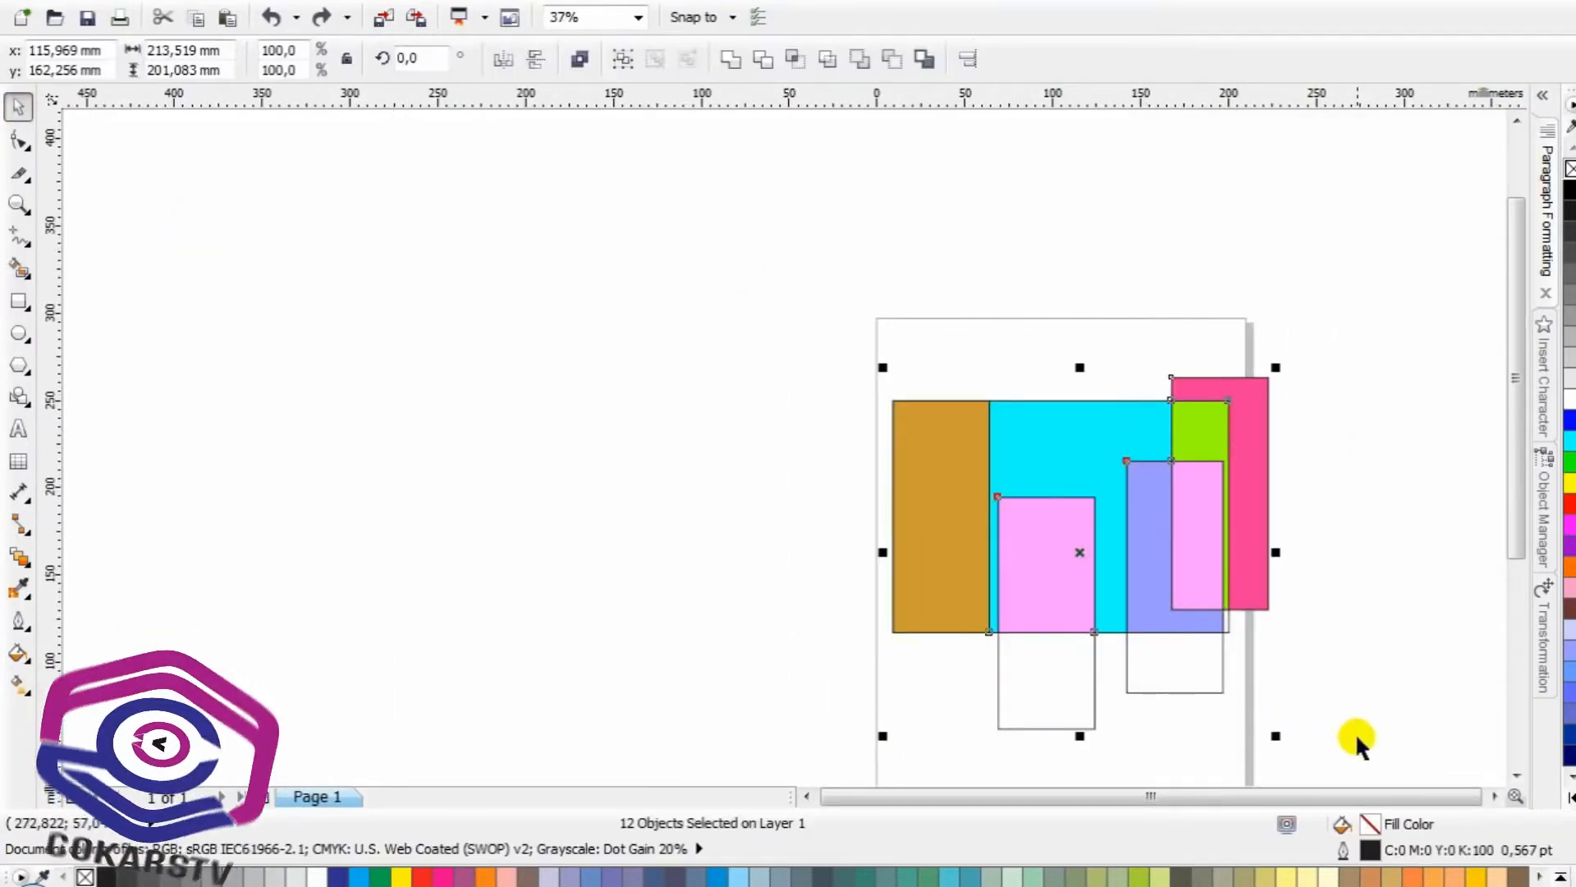
key("Delete")
scroll(954, 594, "up", 1)
scroll(1083, 444, "down", 1)
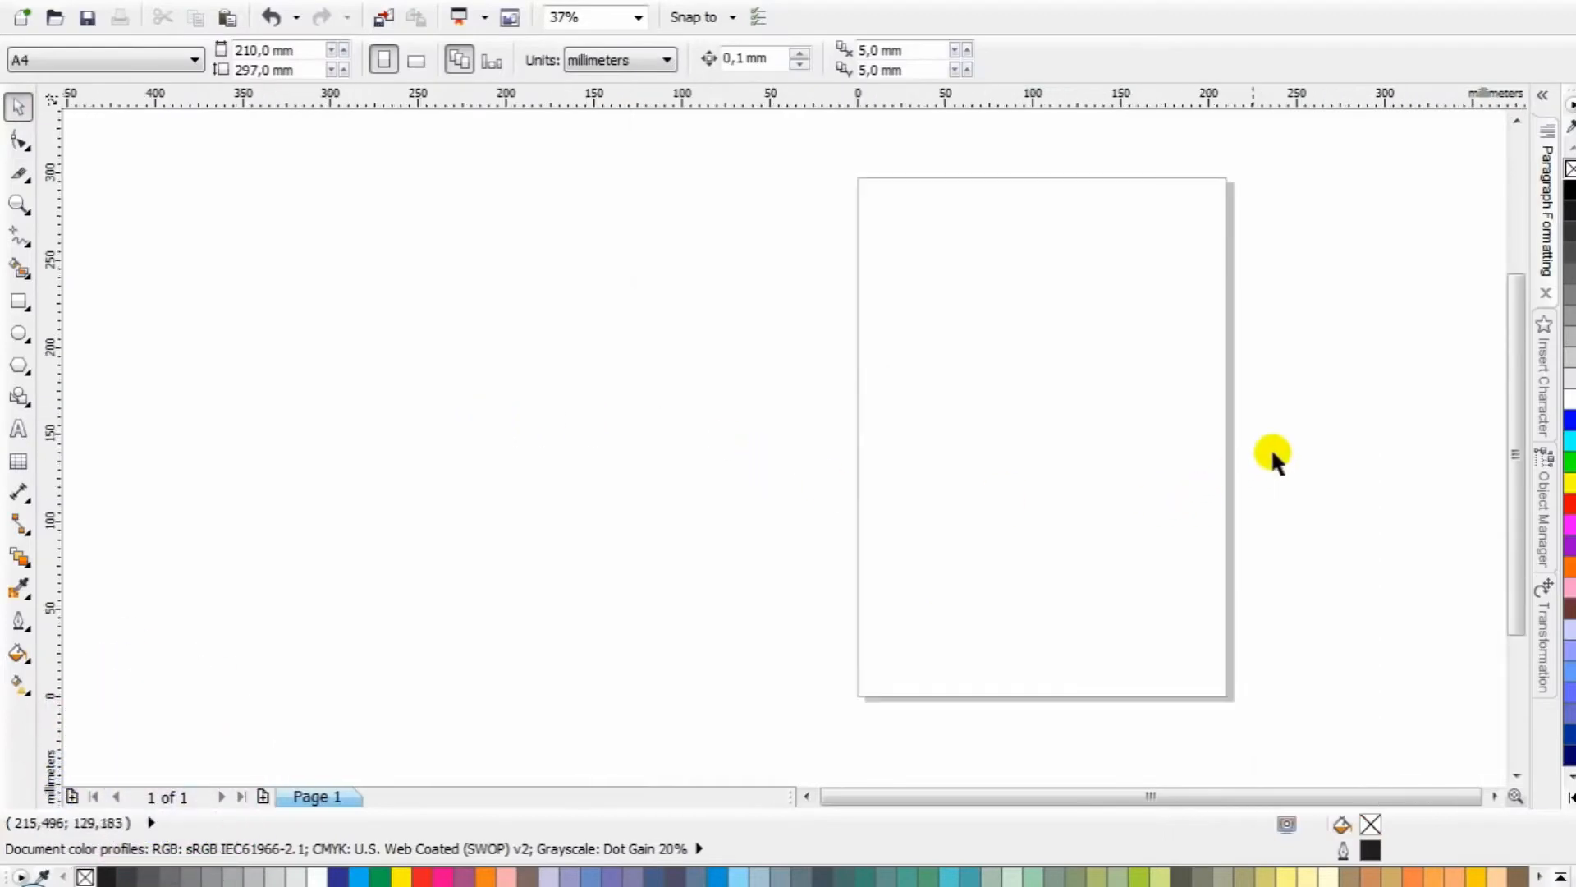
scroll(1034, 451, "up", 1)
scroll(781, 447, "down", 1)
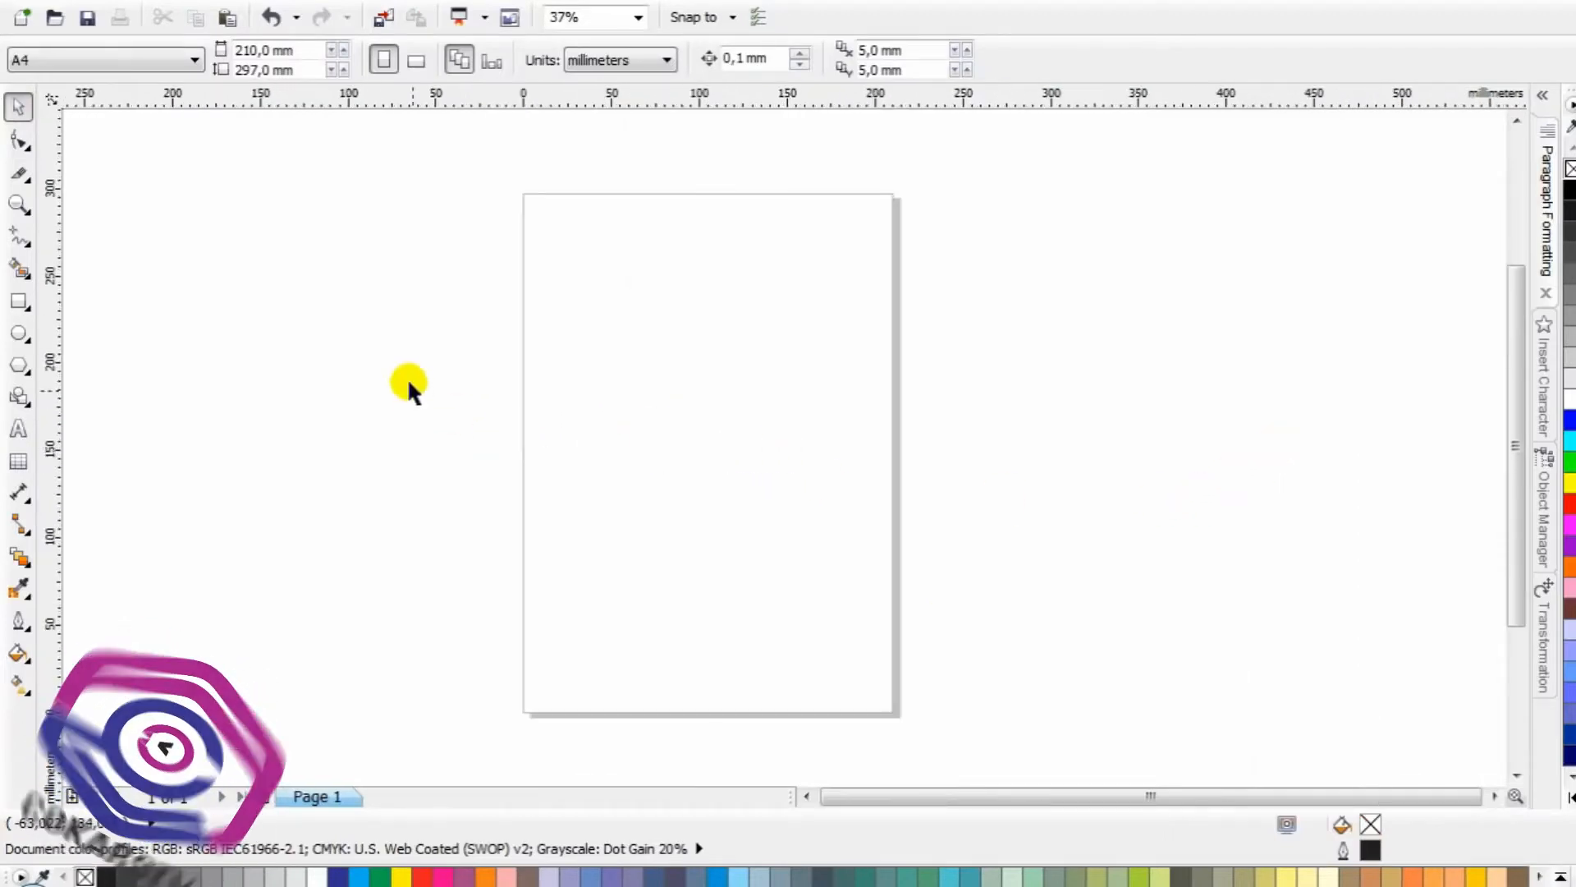
Draw a rectangle about 159 mm wide and 102 mm high in the upper half of the page and select it
left_click(26, 305)
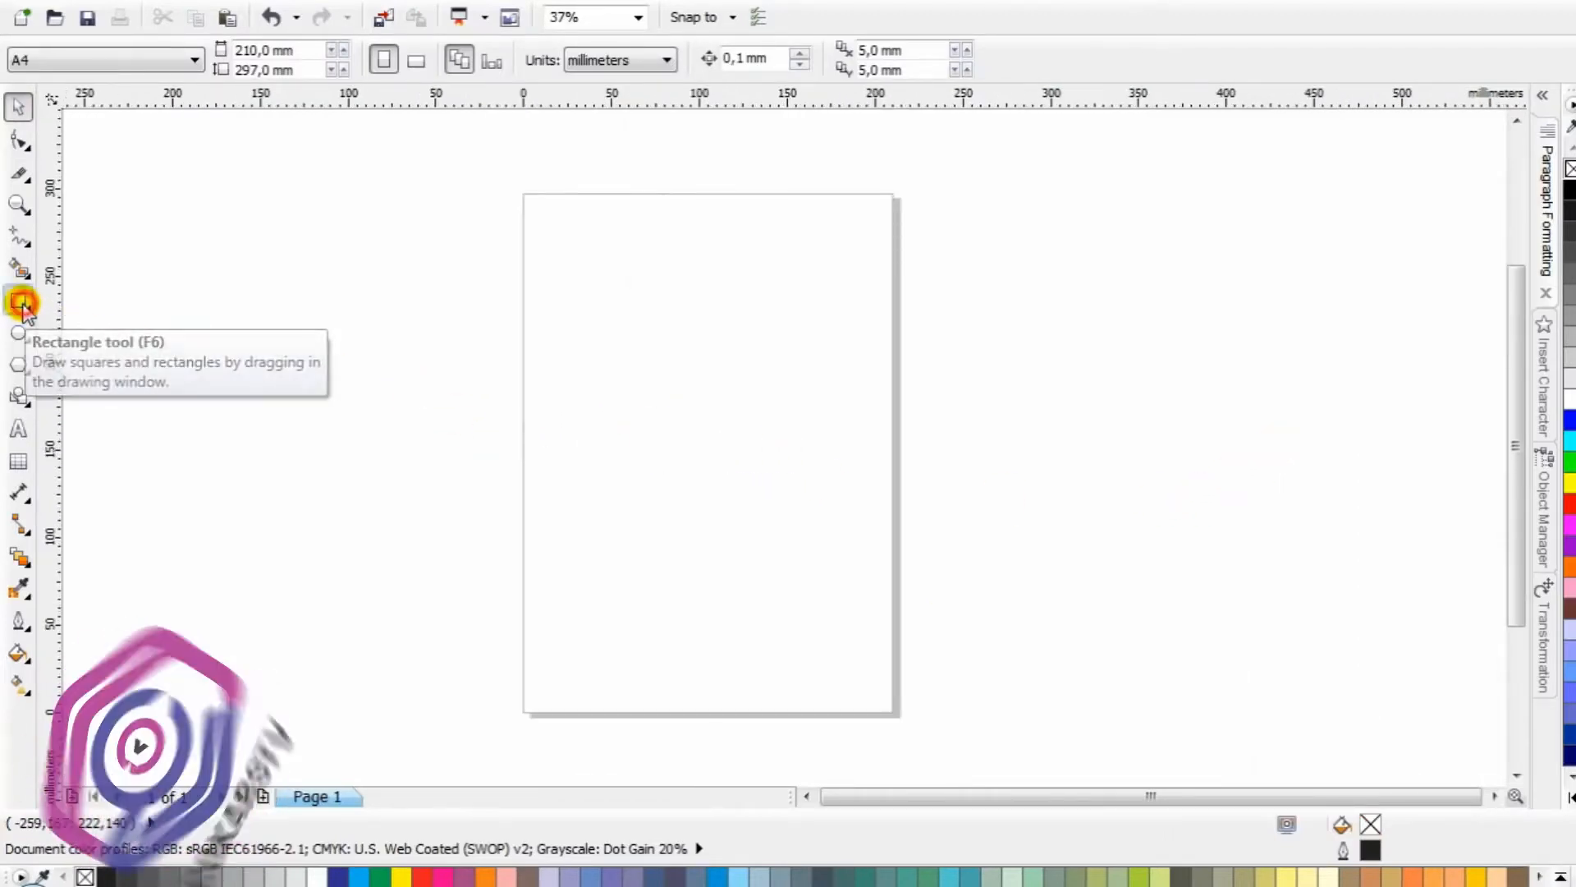
left_click(67, 299)
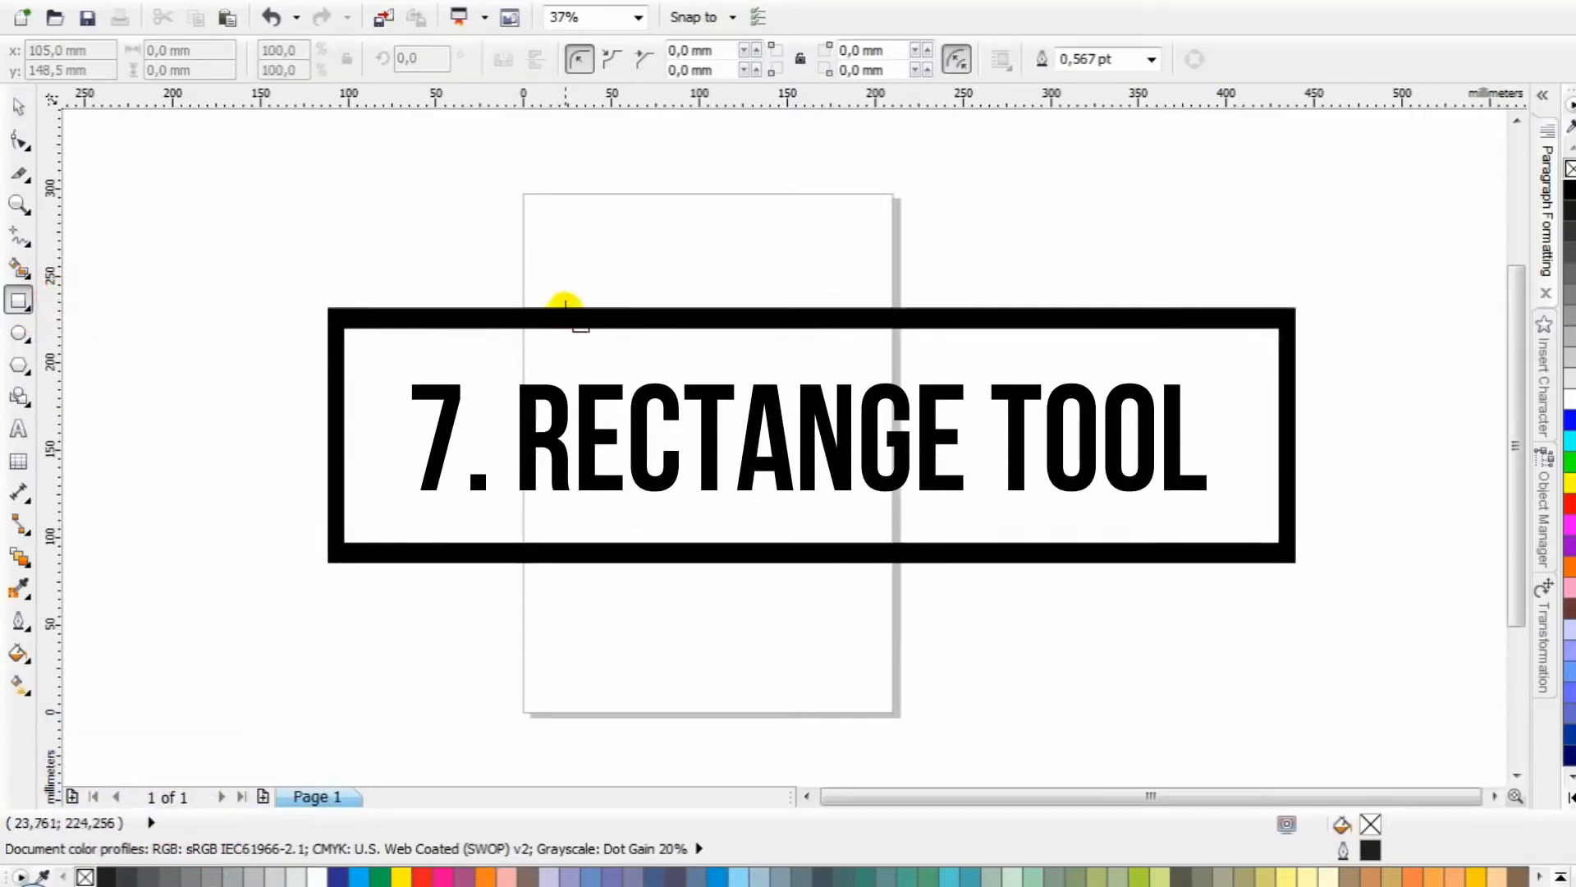
left_click_drag(566, 271, 849, 451)
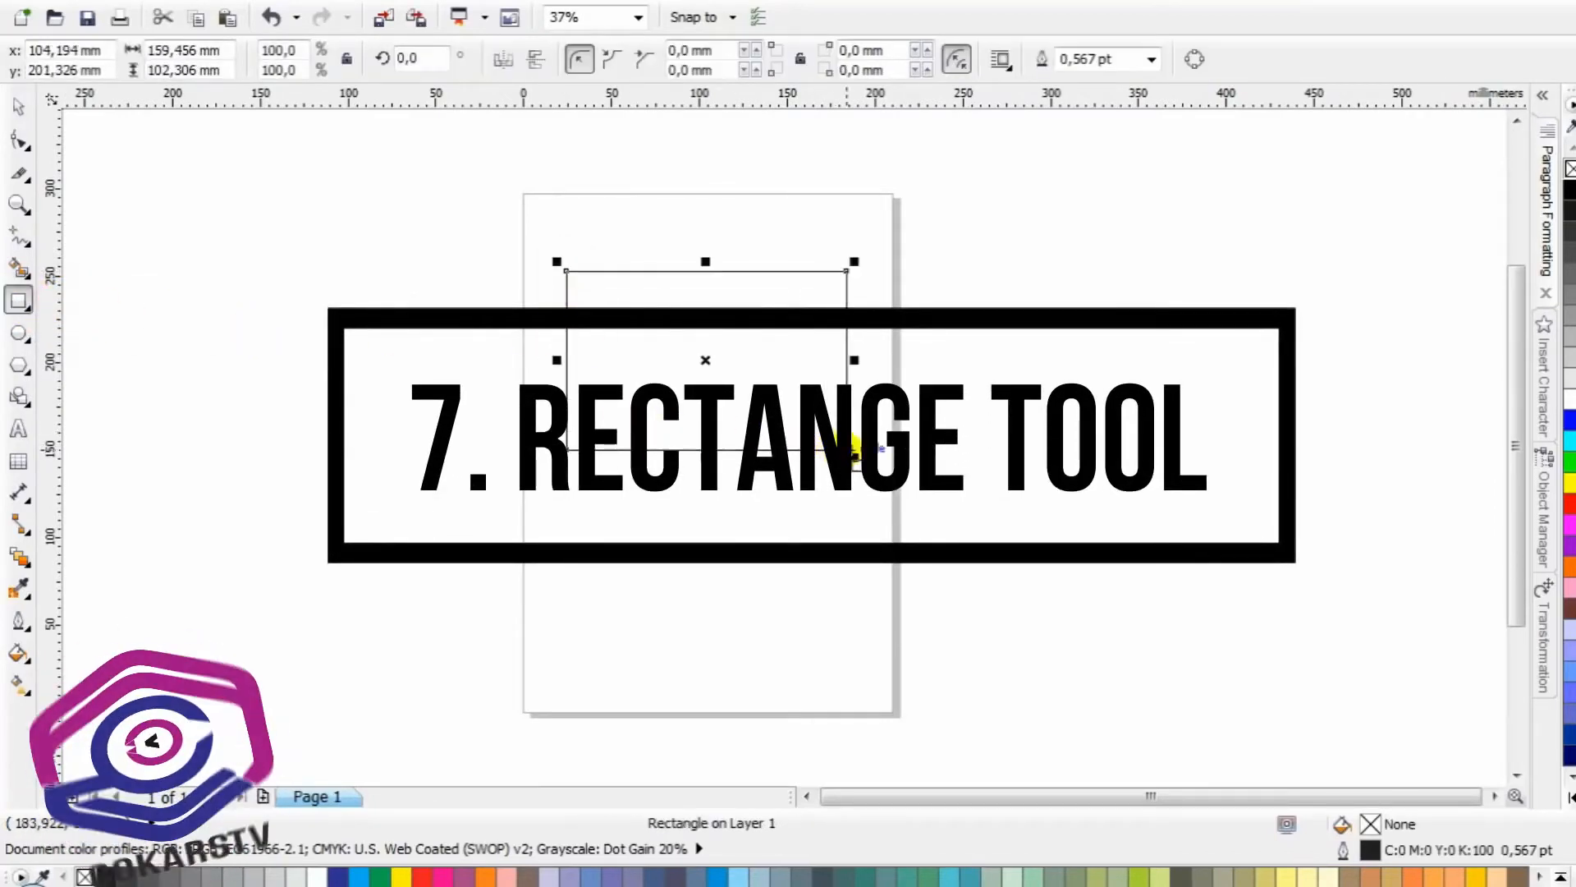
left_click(21, 106)
left_click(561, 243)
scroll(705, 298, "up", 1)
left_click(784, 448)
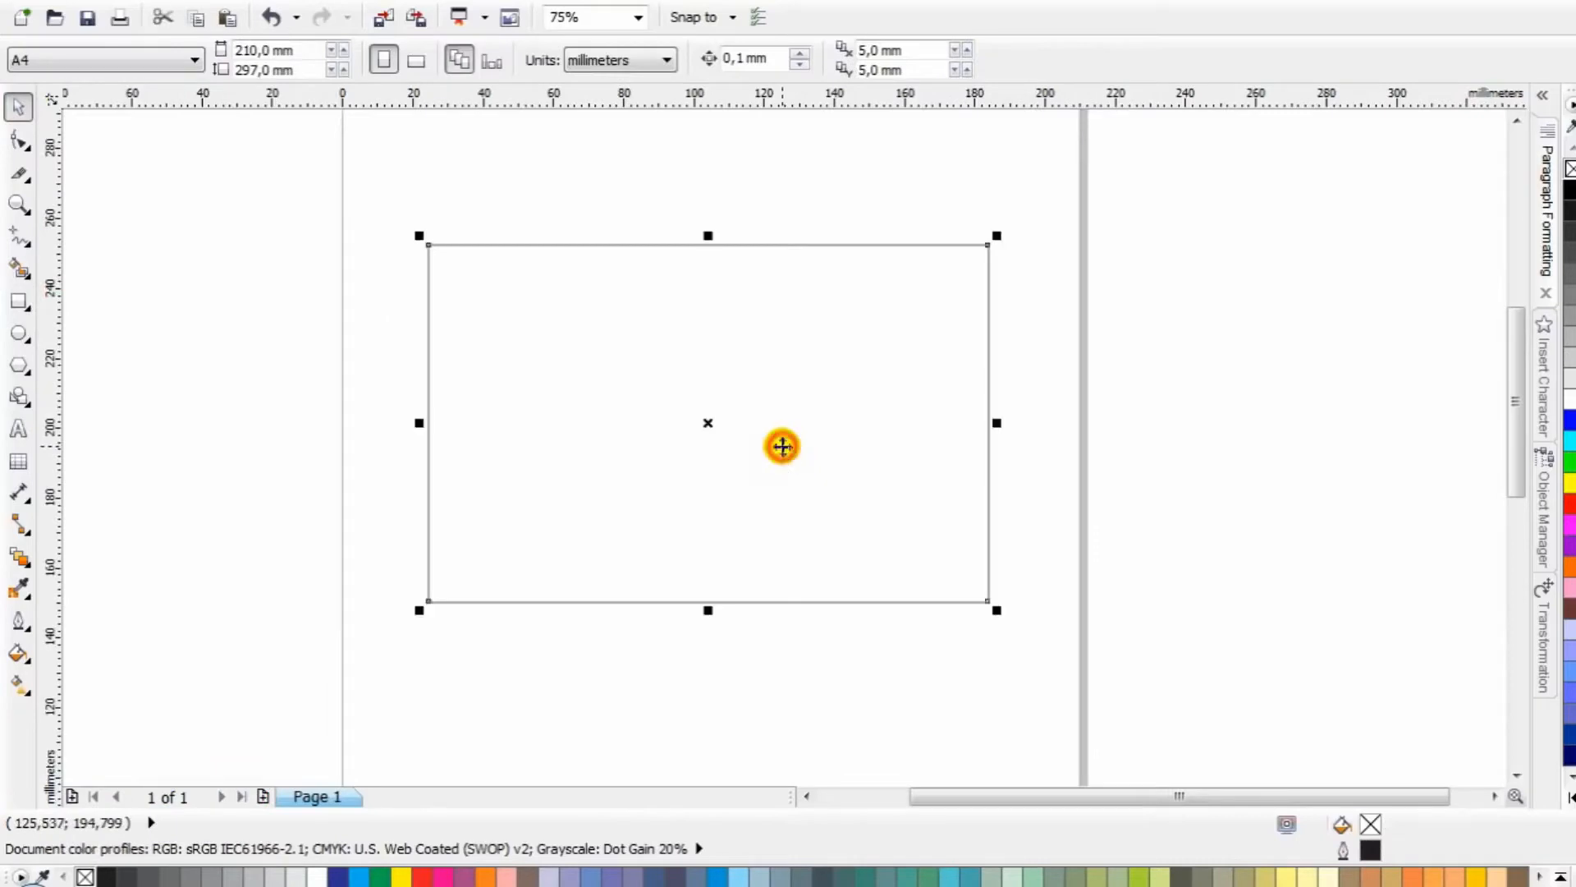
Delete the rectangle and draw a circle about 92 mm in diameter with the Ellipse tool in the upper half of the page
key("Delete")
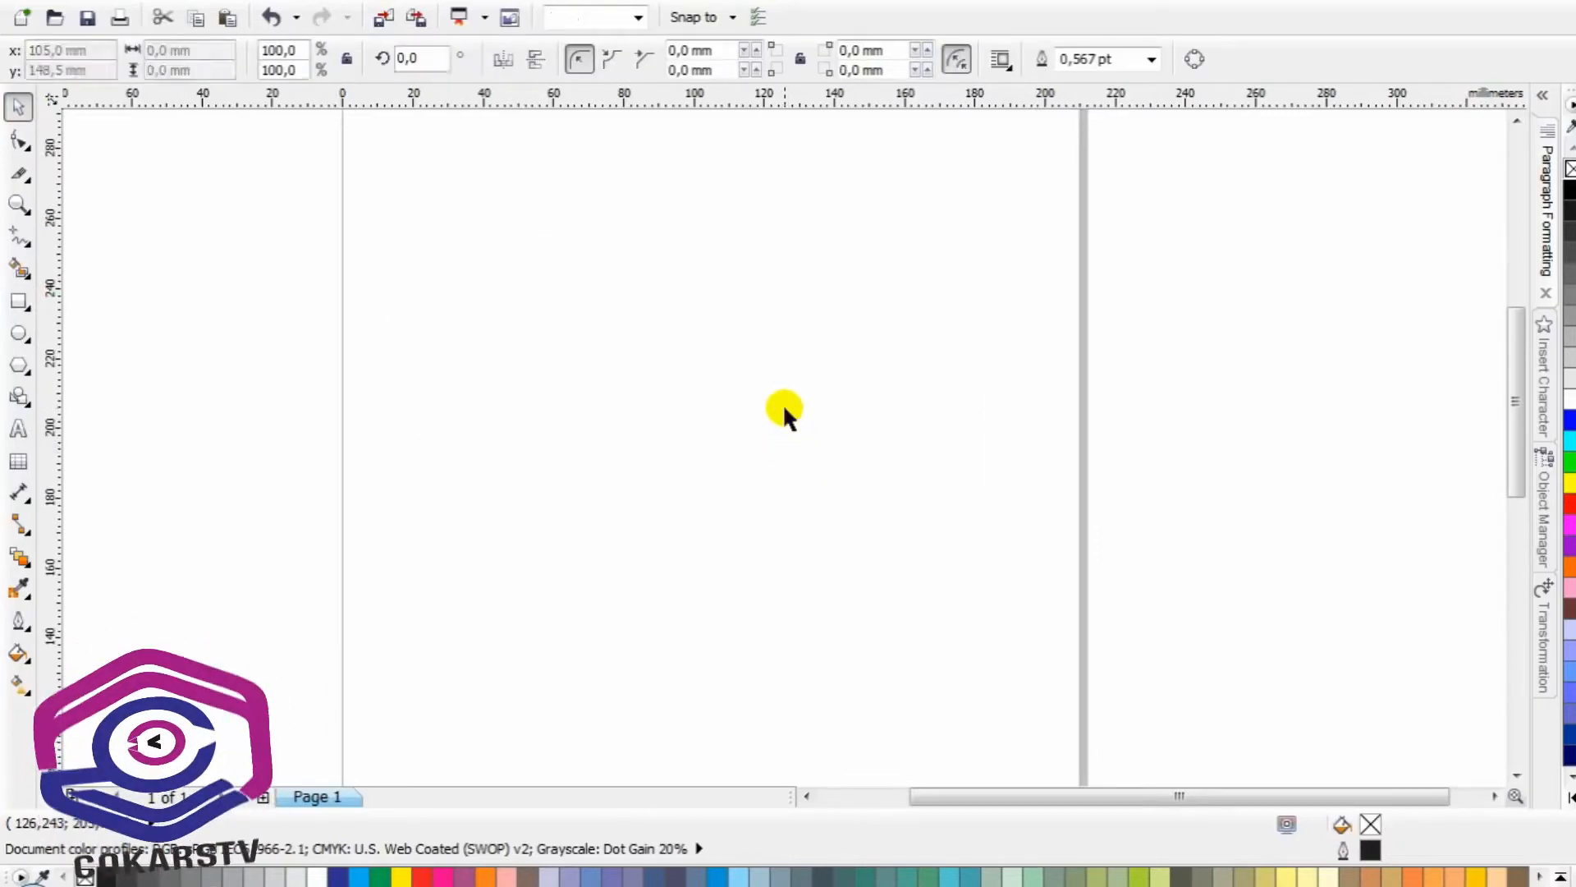
left_click(19, 337)
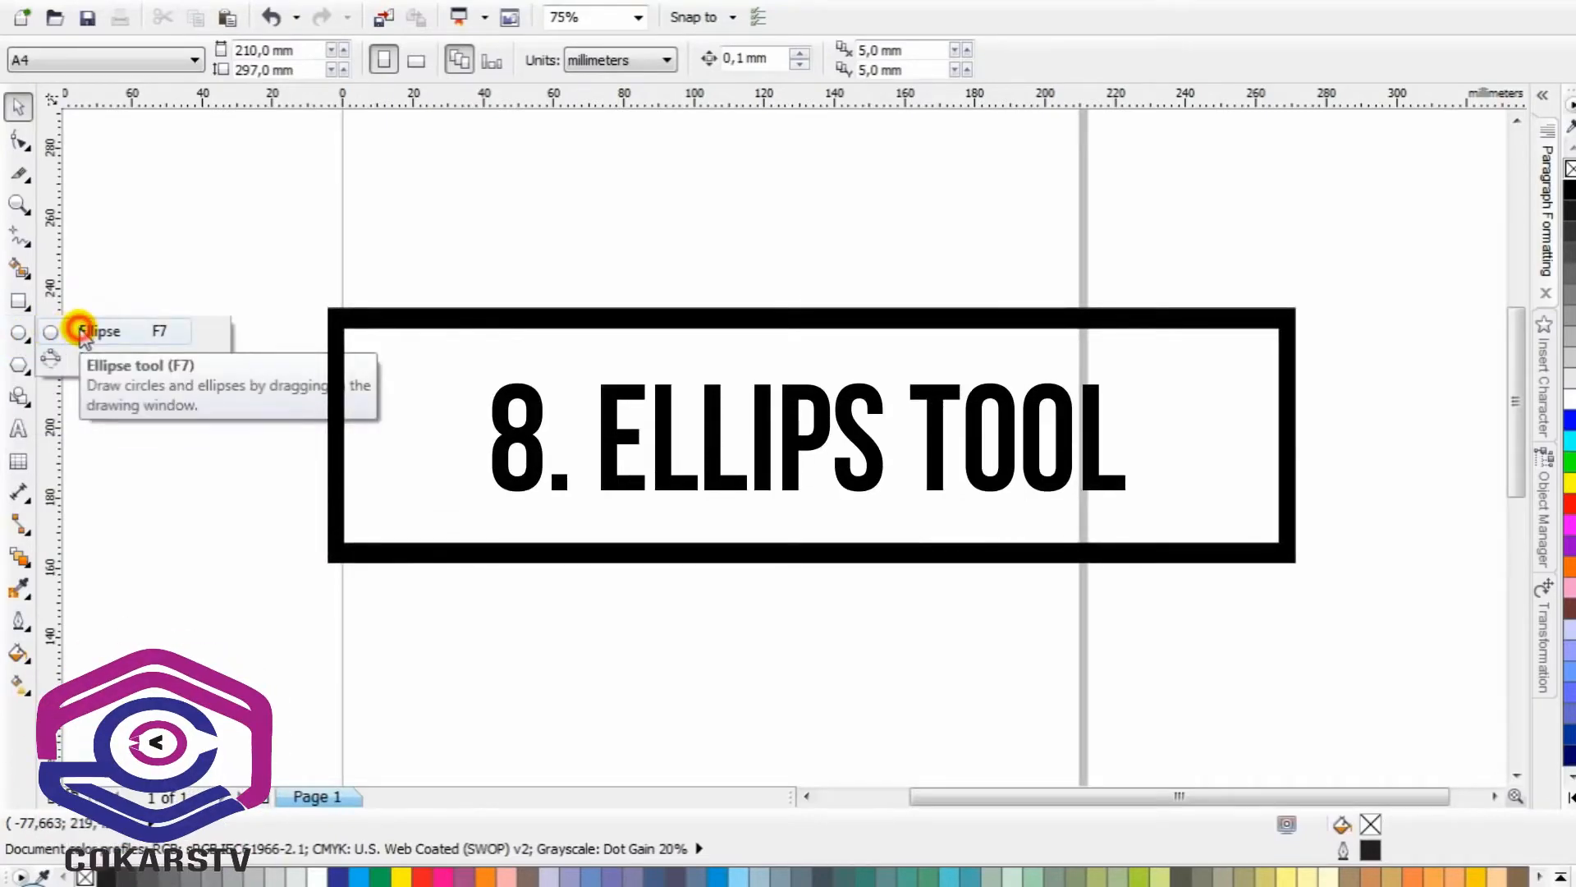
left_click(80, 331)
left_click_drag(519, 254, 836, 607)
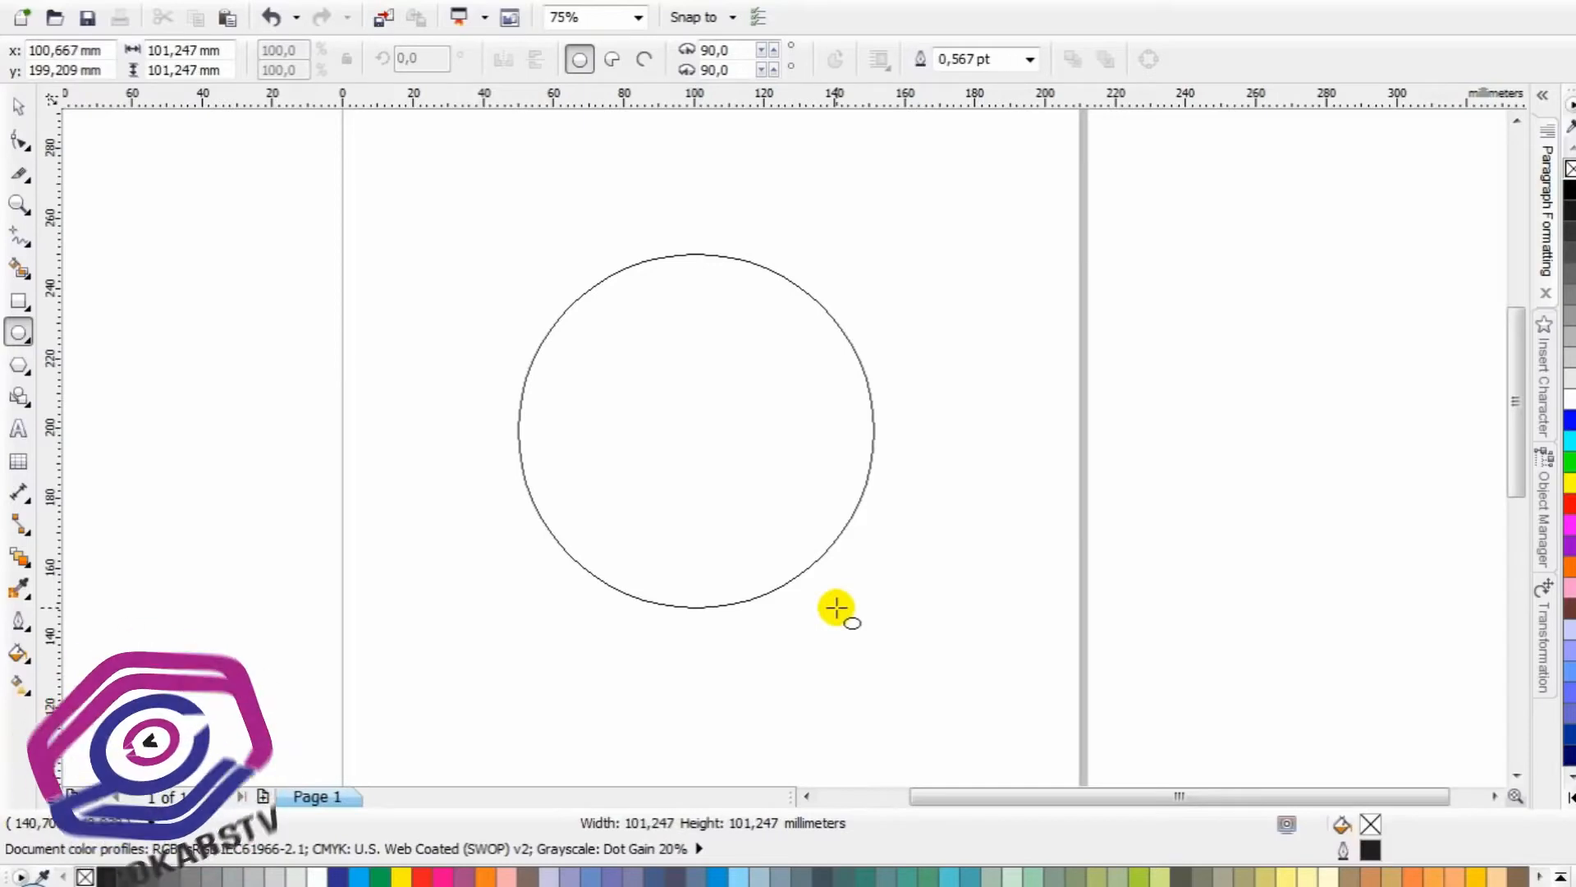
left_click_drag(836, 608, 775, 558)
left_click(18, 107)
left_click(221, 201)
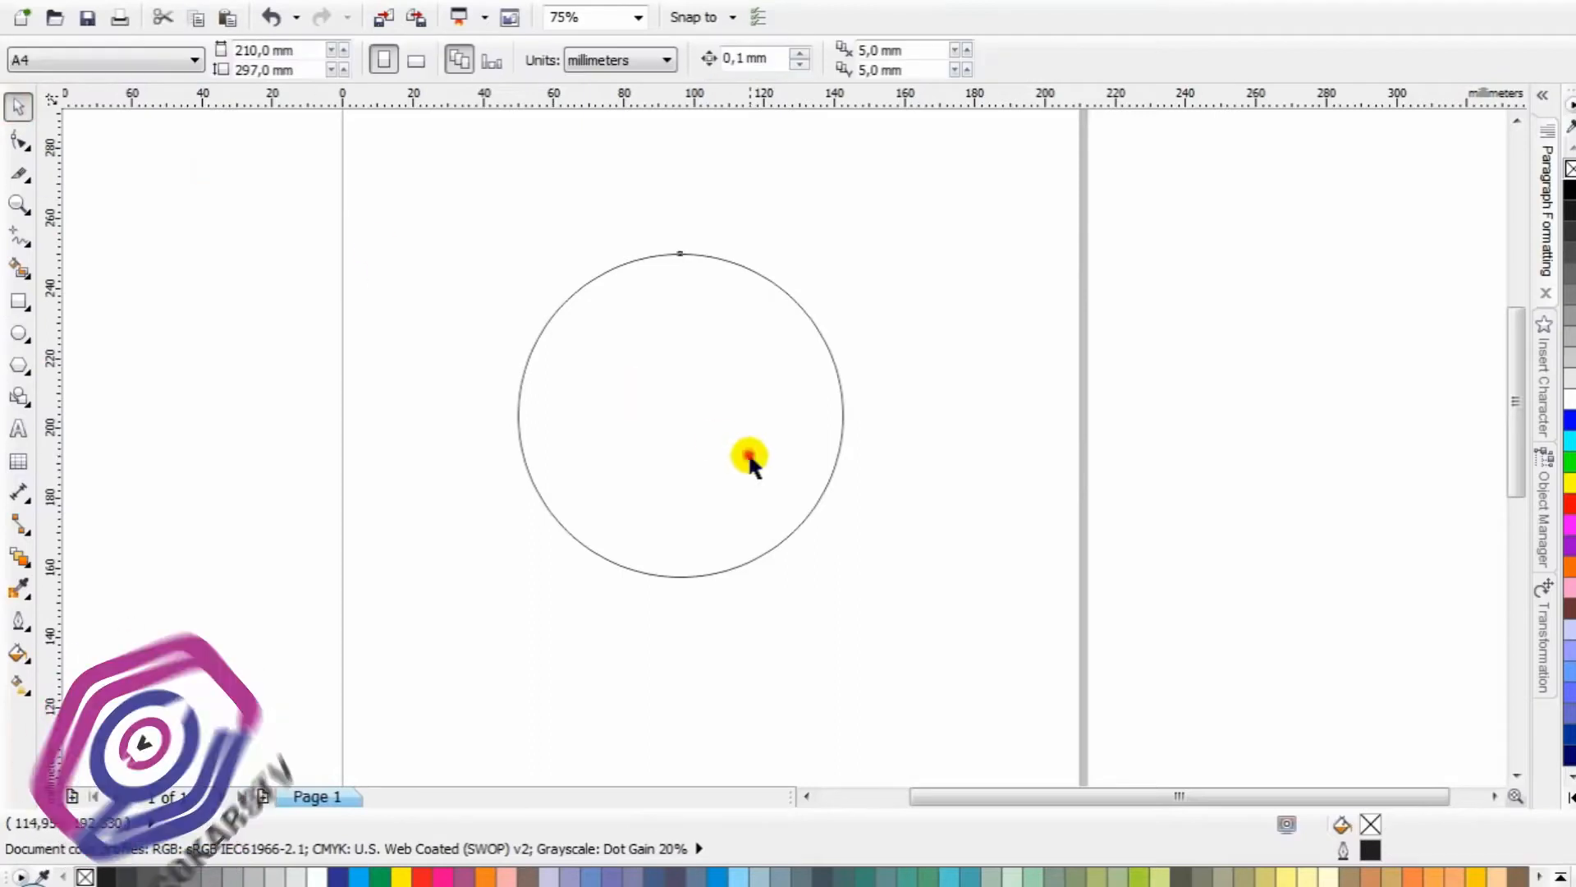
Select the circle and delete it to empty the page
left_click(746, 451)
key("Delete")
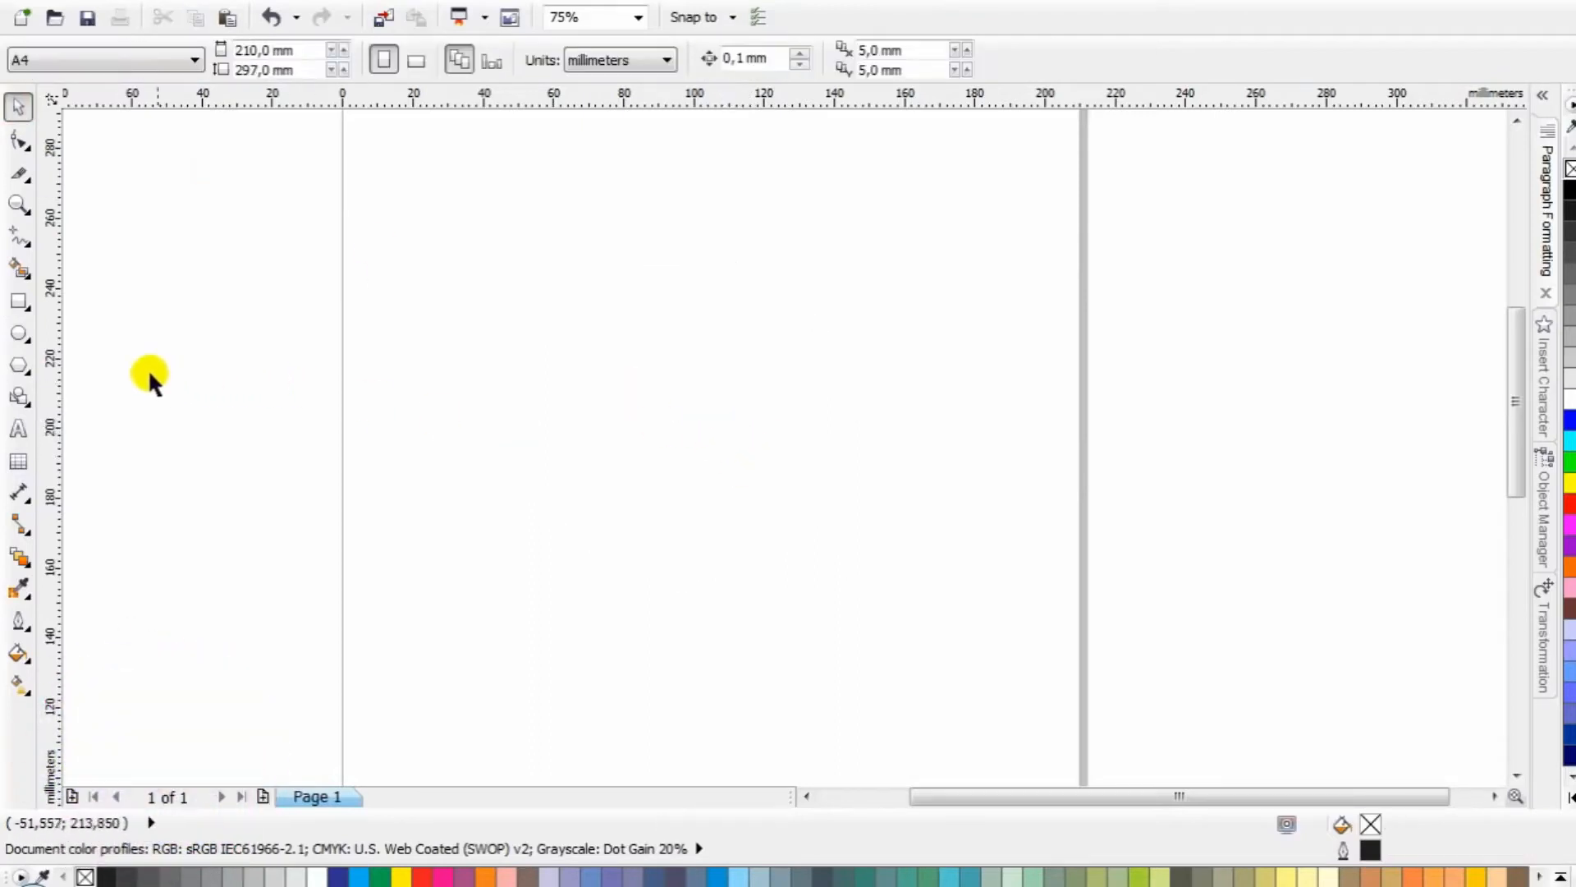
Examine the shape variants offered with the Polygon, Ellipse and Rectangle tools
left_click(19, 363)
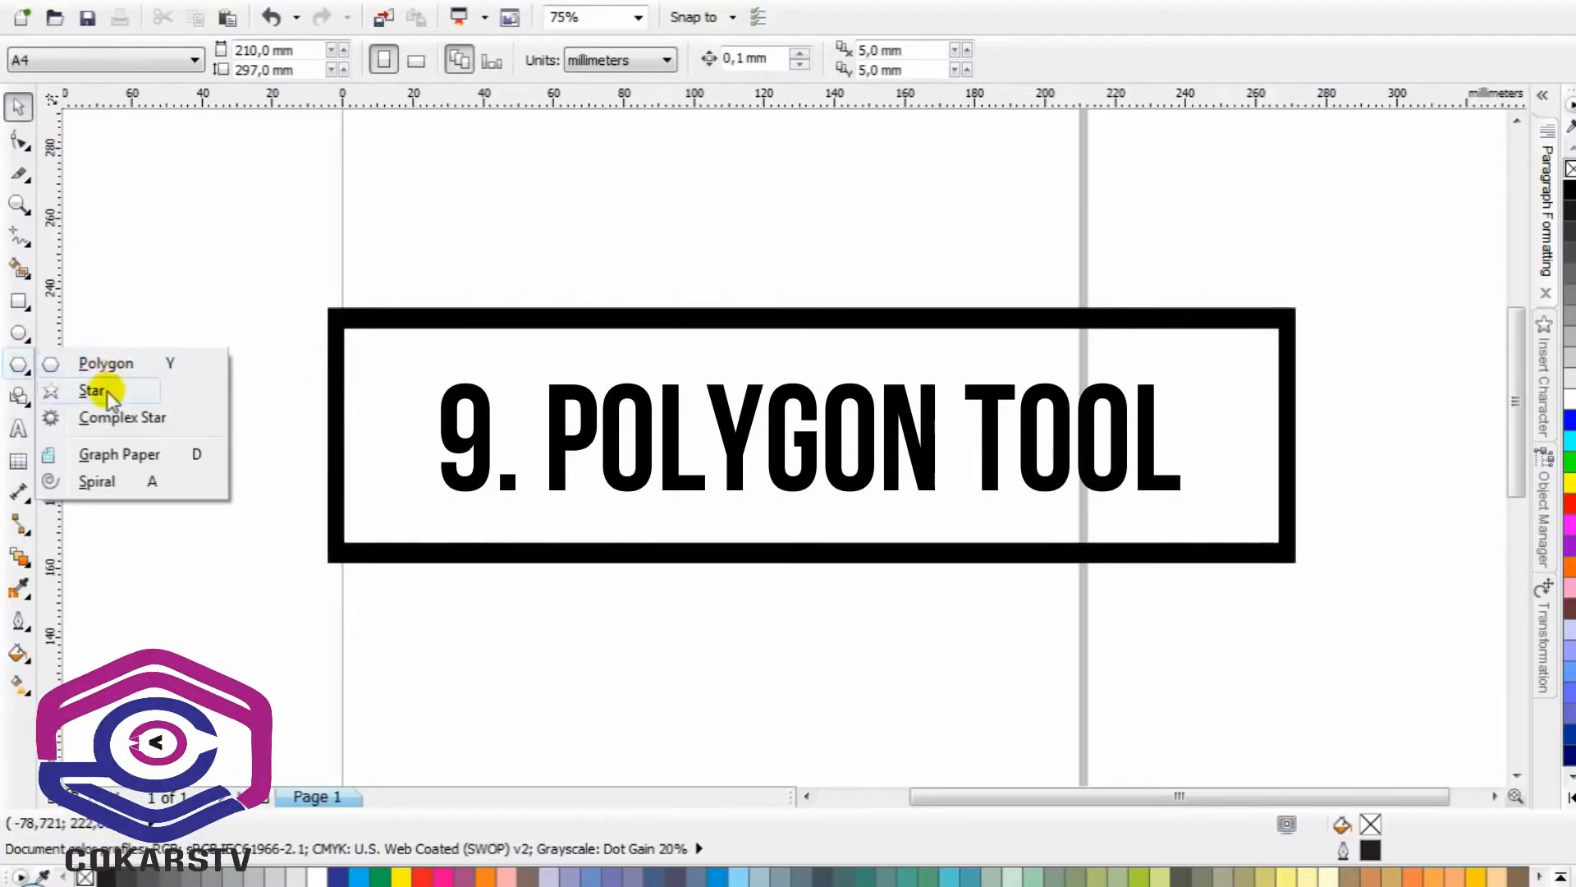
left_click(218, 300)
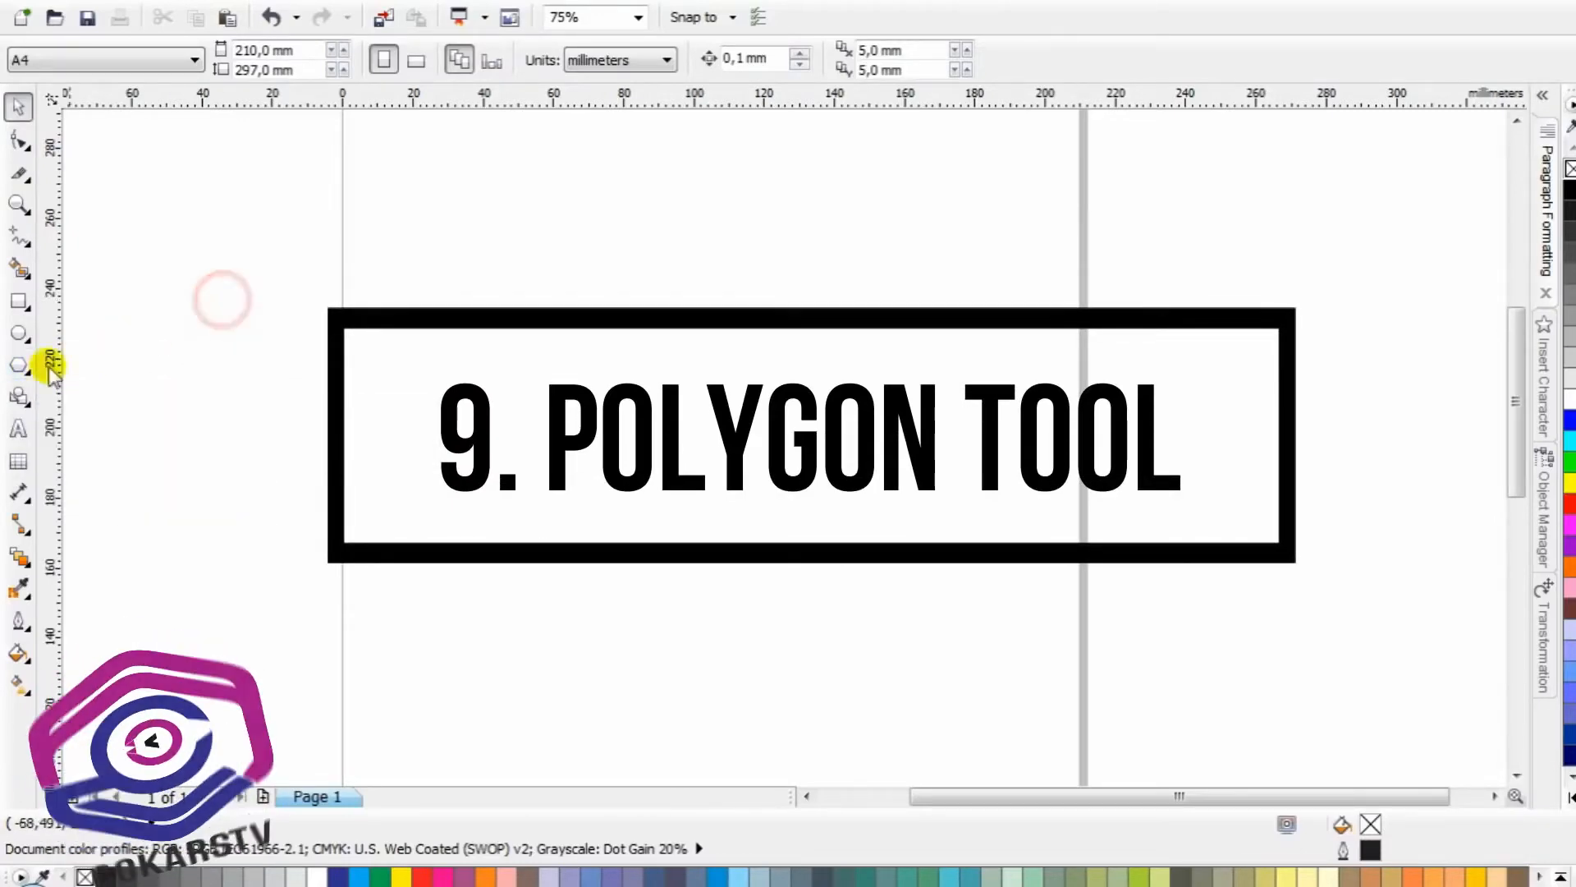
left_click(16, 368)
left_click(17, 336)
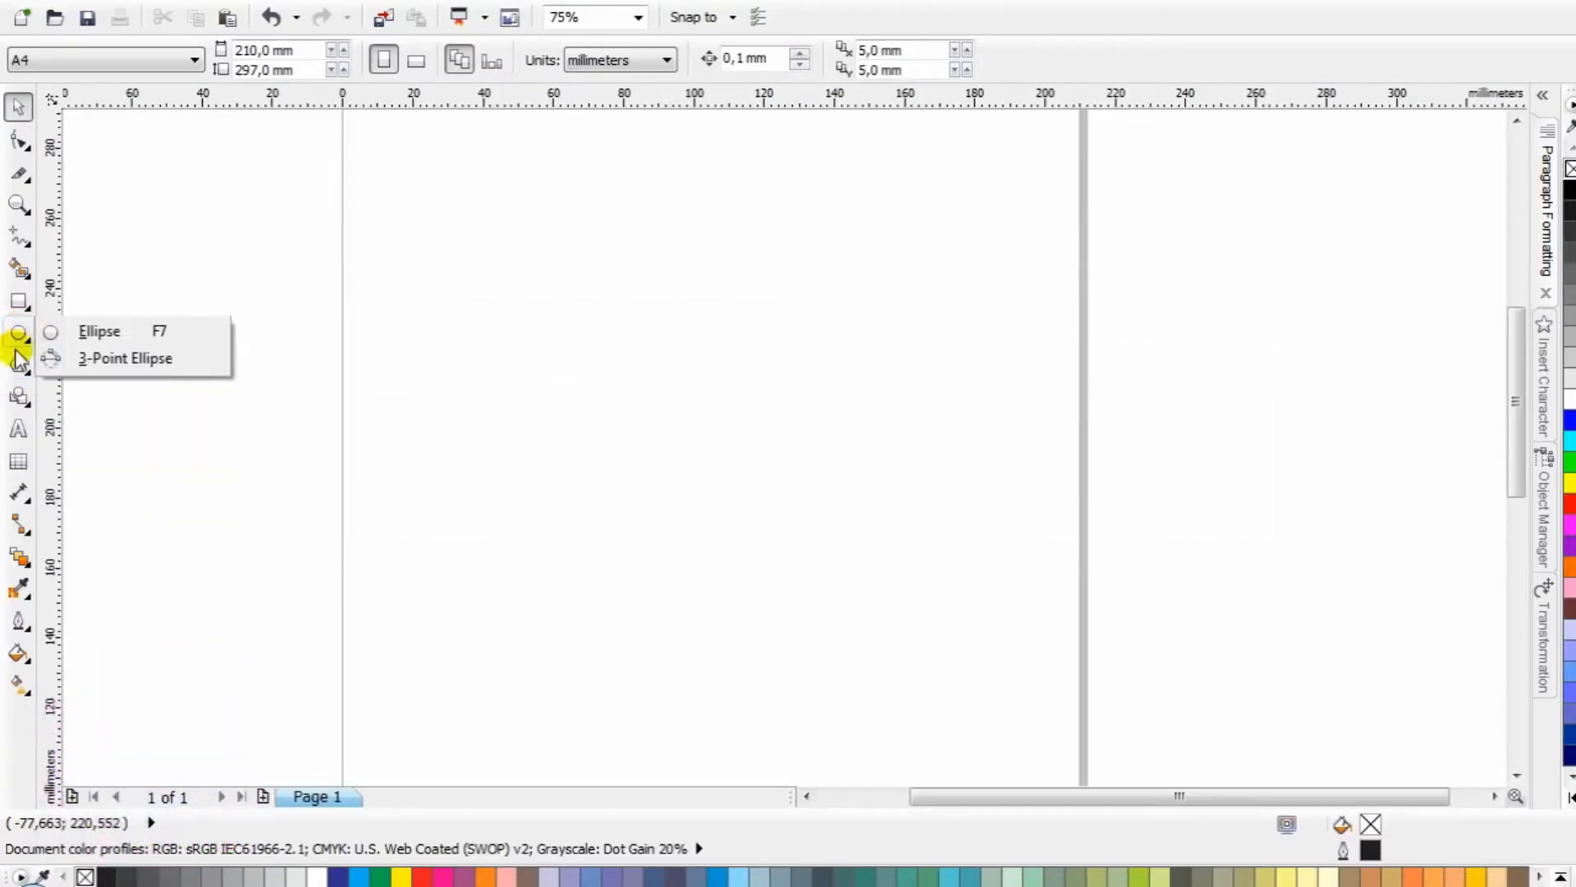
left_click(17, 371)
left_click(17, 334)
left_click(16, 365)
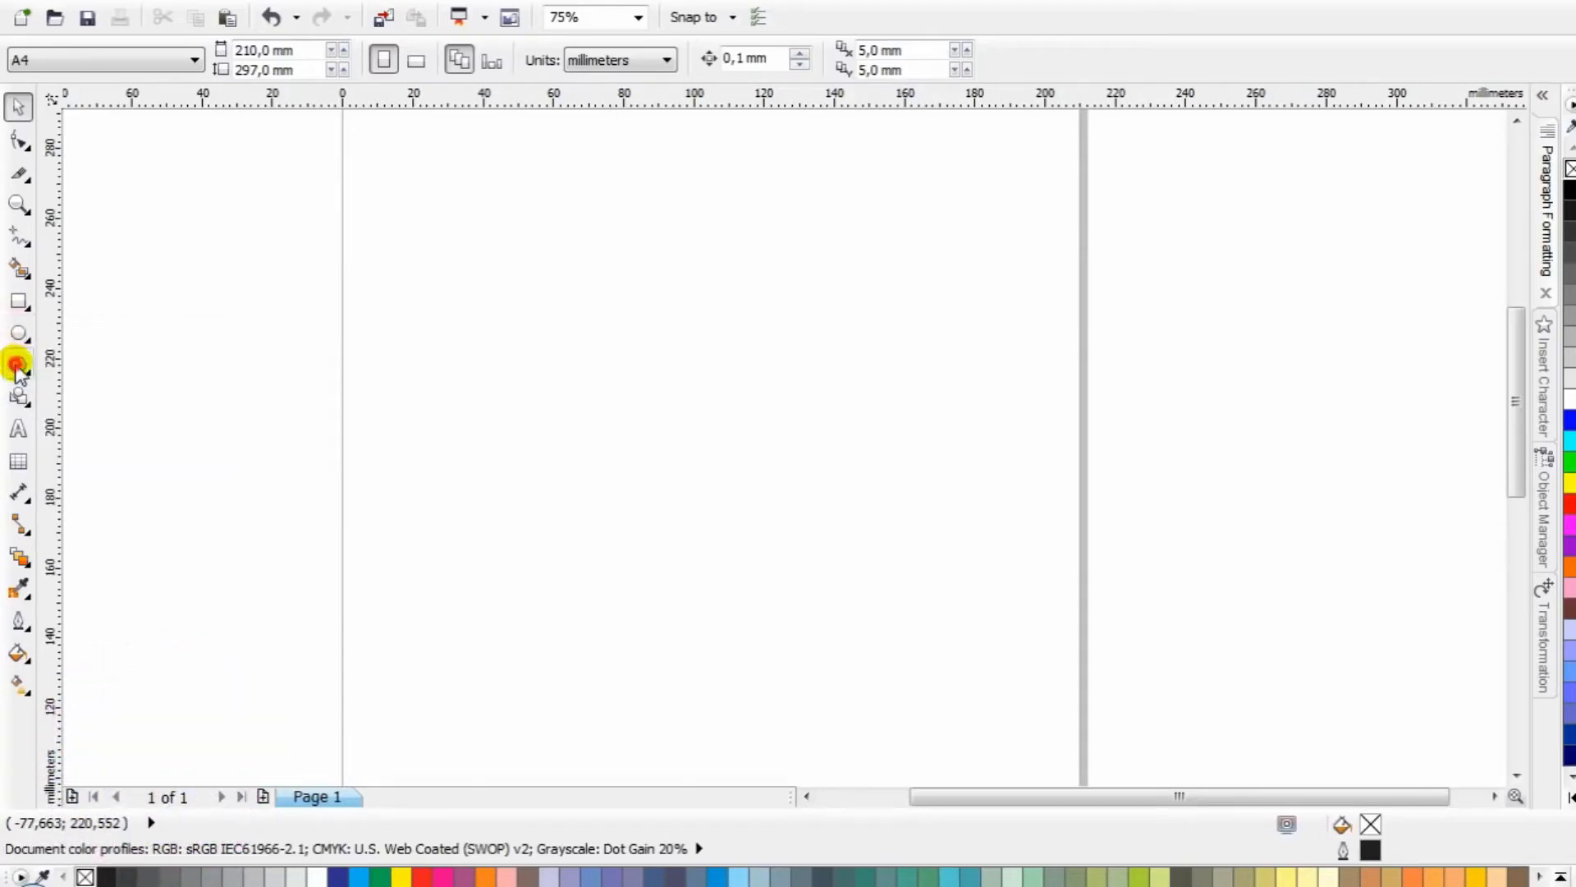
left_click(16, 302)
left_click(17, 332)
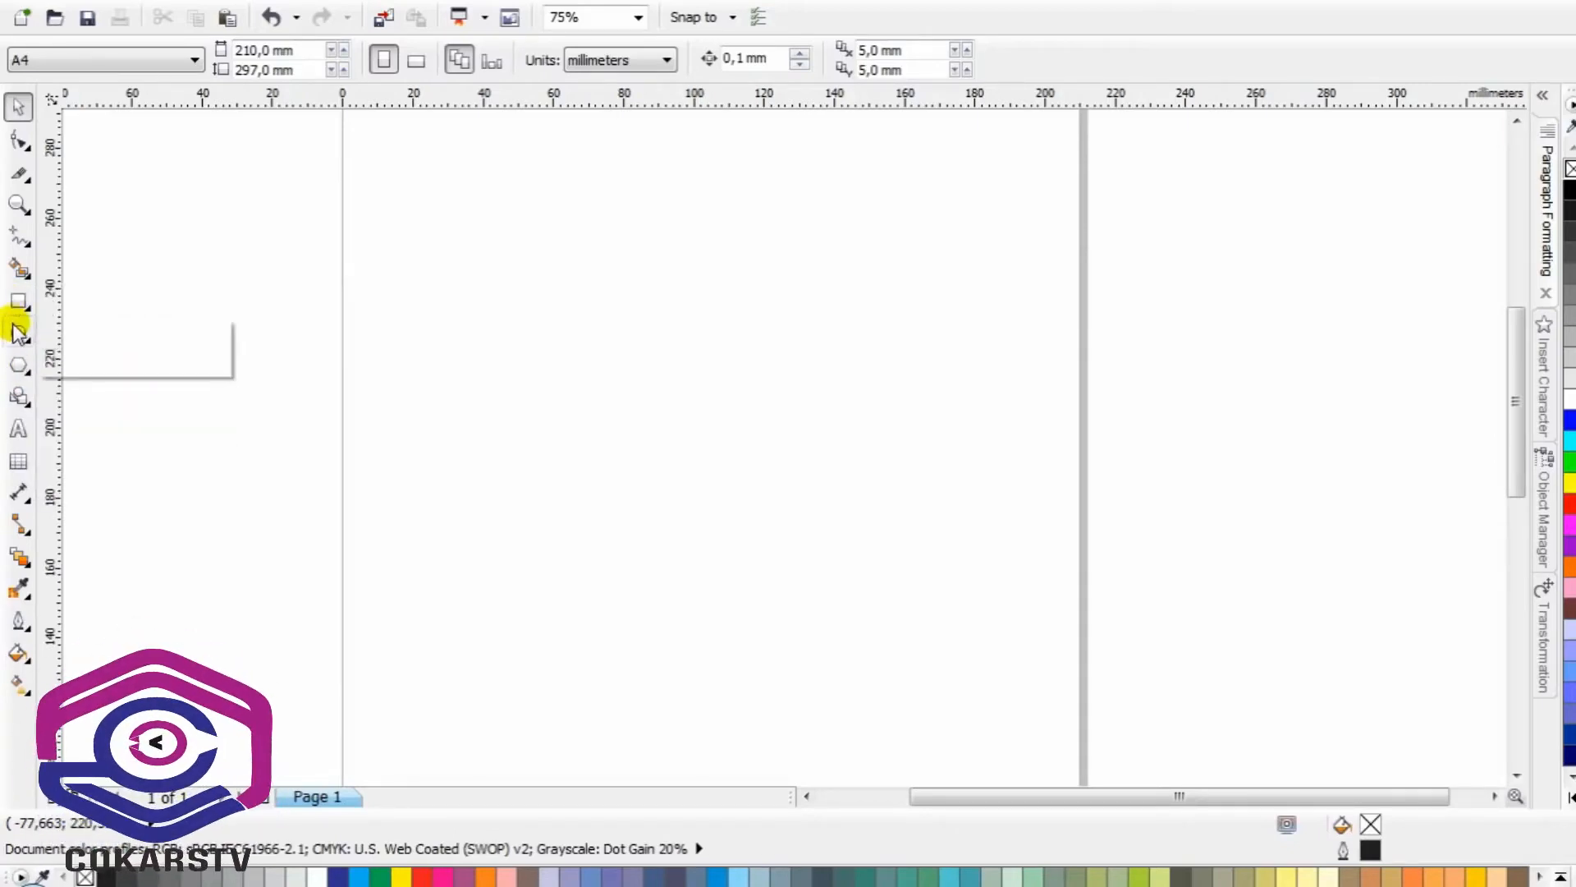
left_click(17, 368)
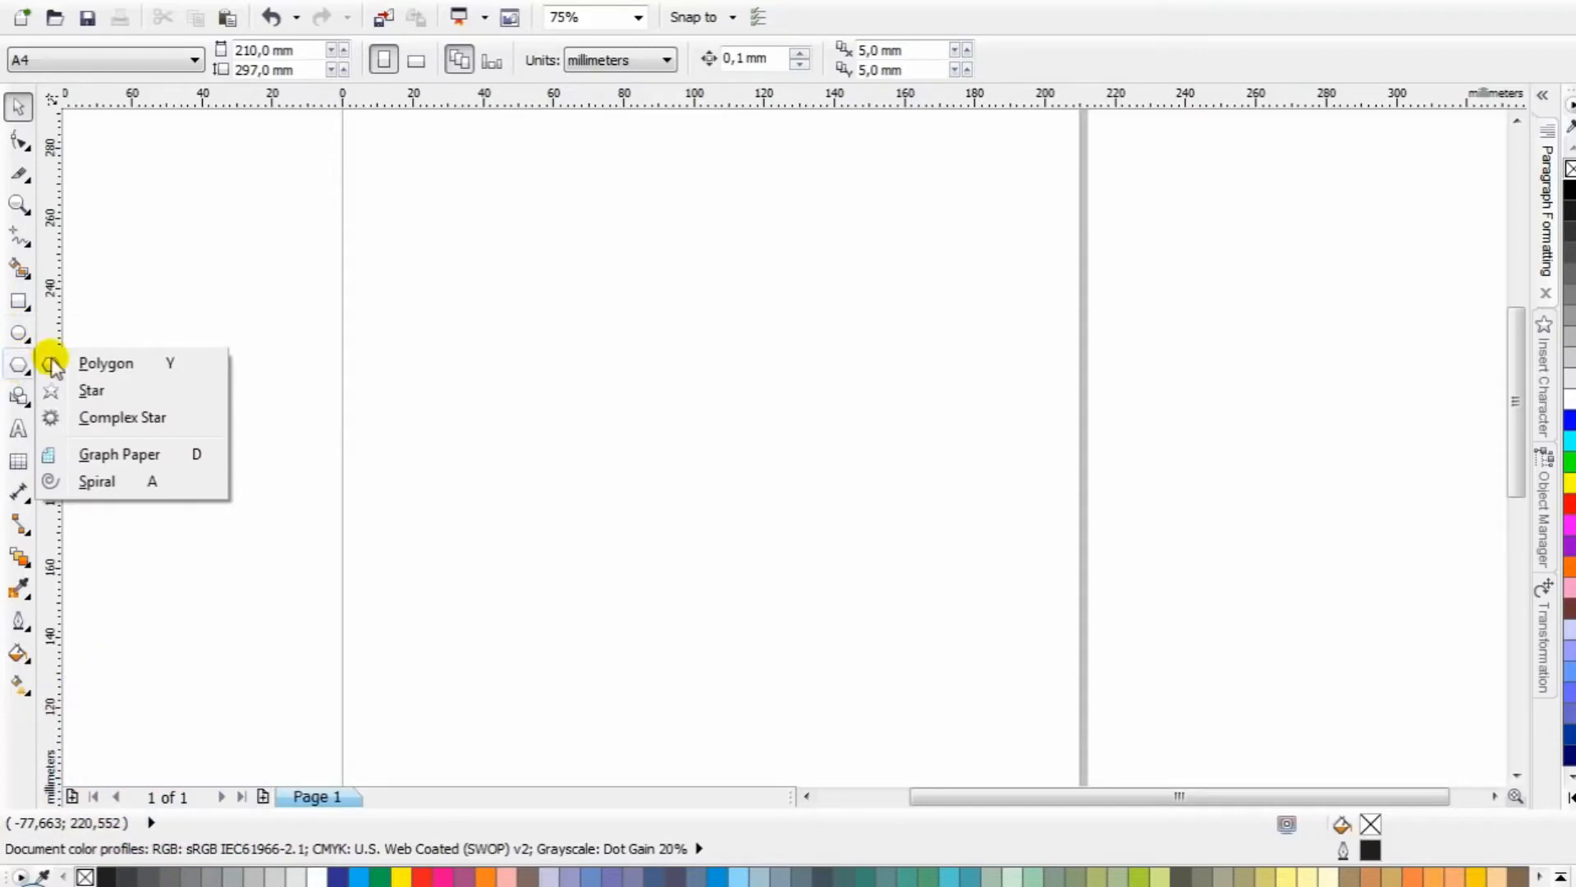
left_click(178, 251)
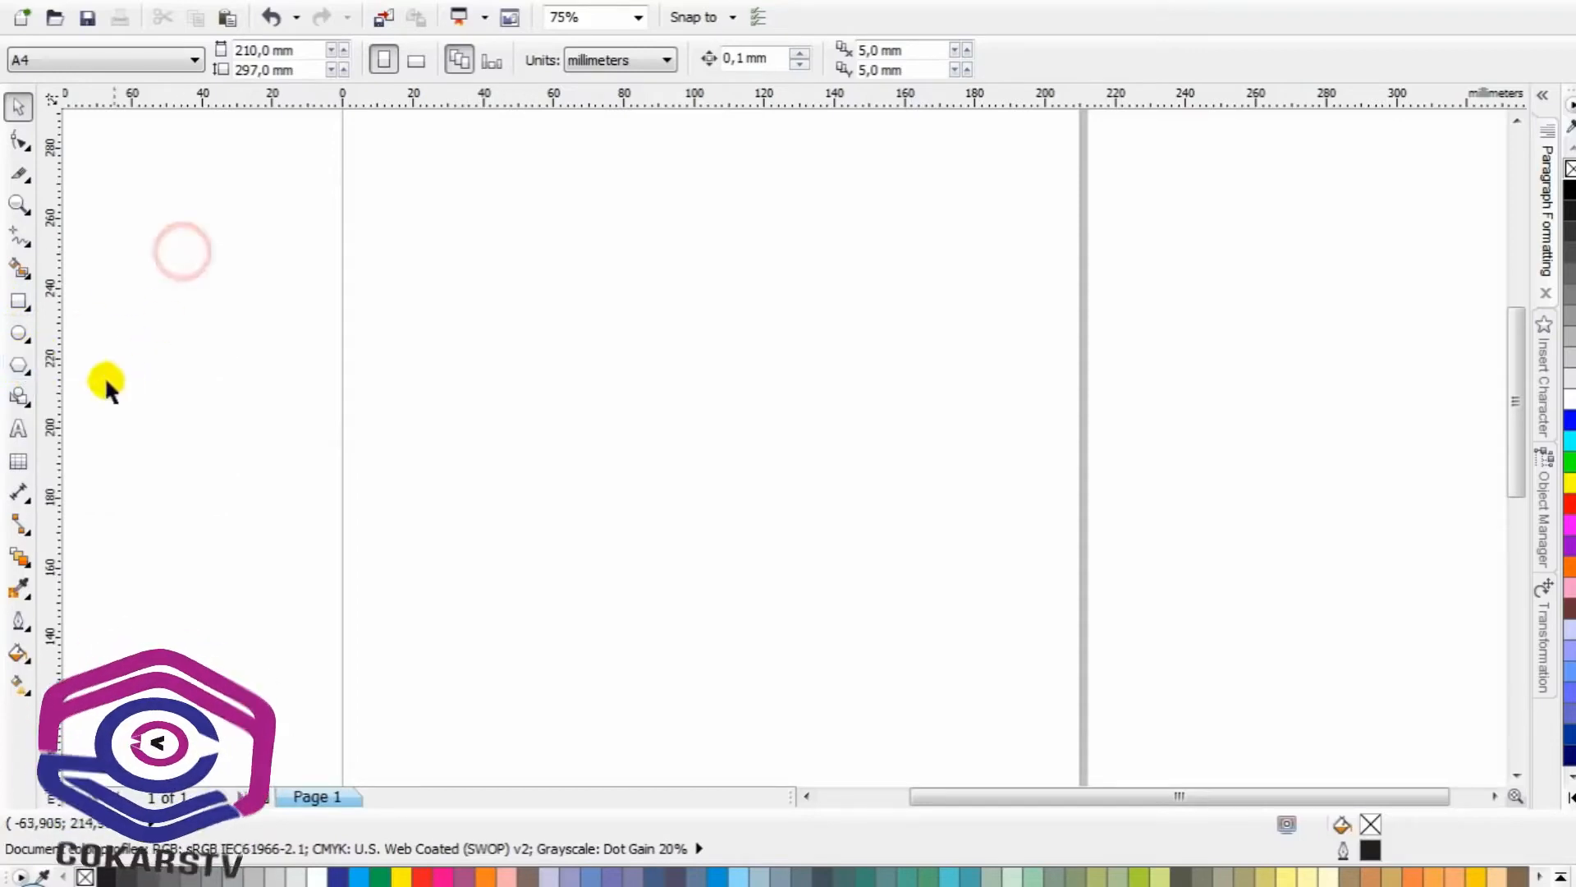
Draw a Basic Shapes parallelogram about 126 mm wide and 47 mm high in the upper half of the page, and delete it
left_click(19, 397)
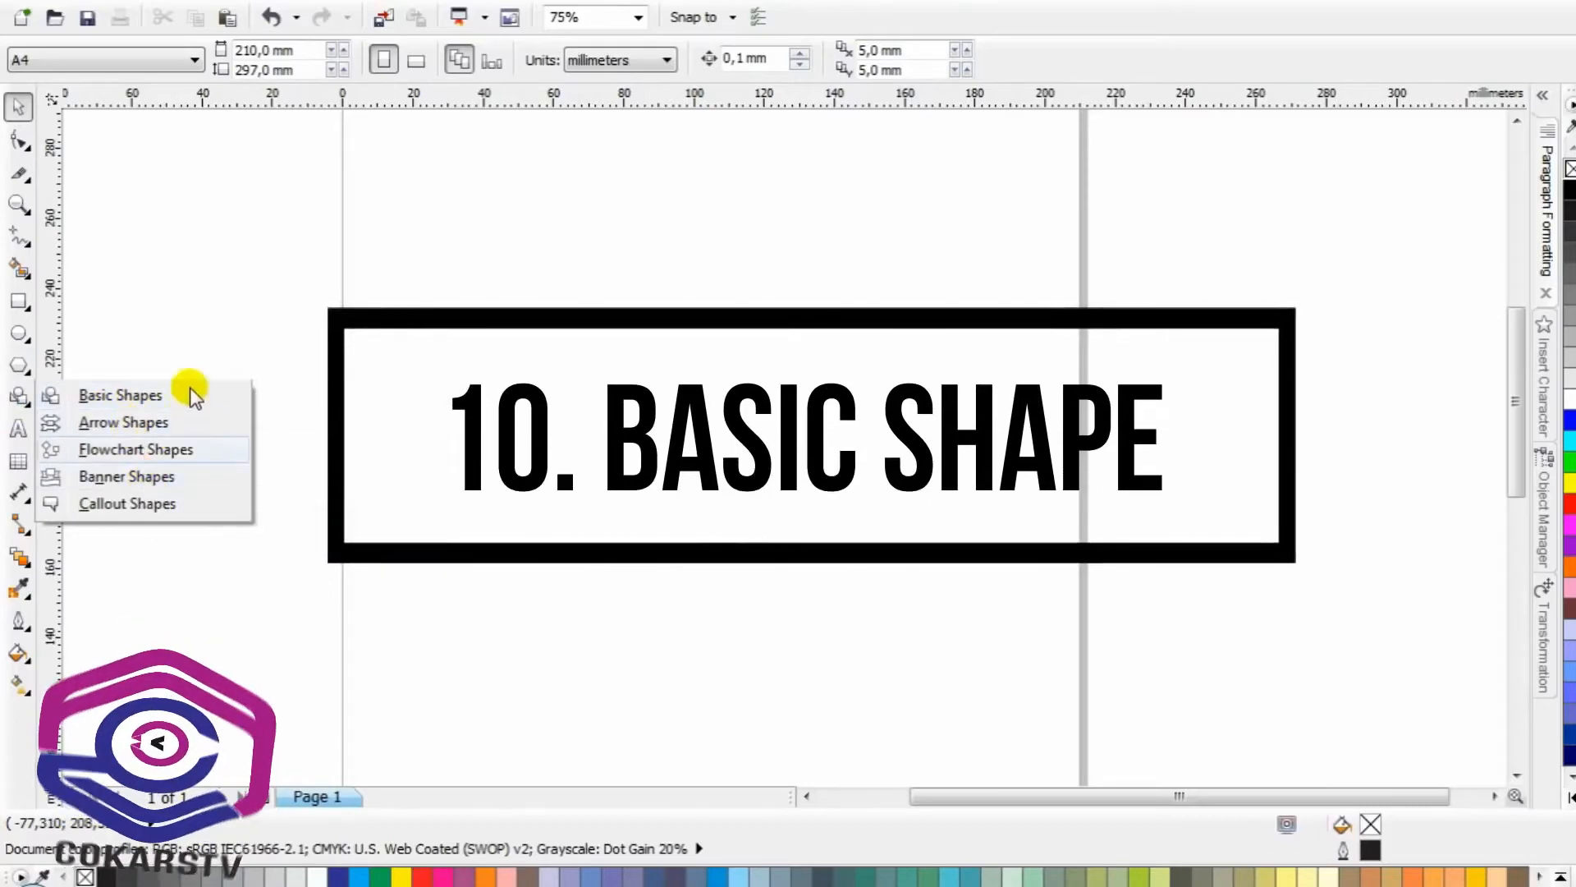
left_click(141, 394)
left_click_drag(435, 295, 880, 457)
left_click(18, 107)
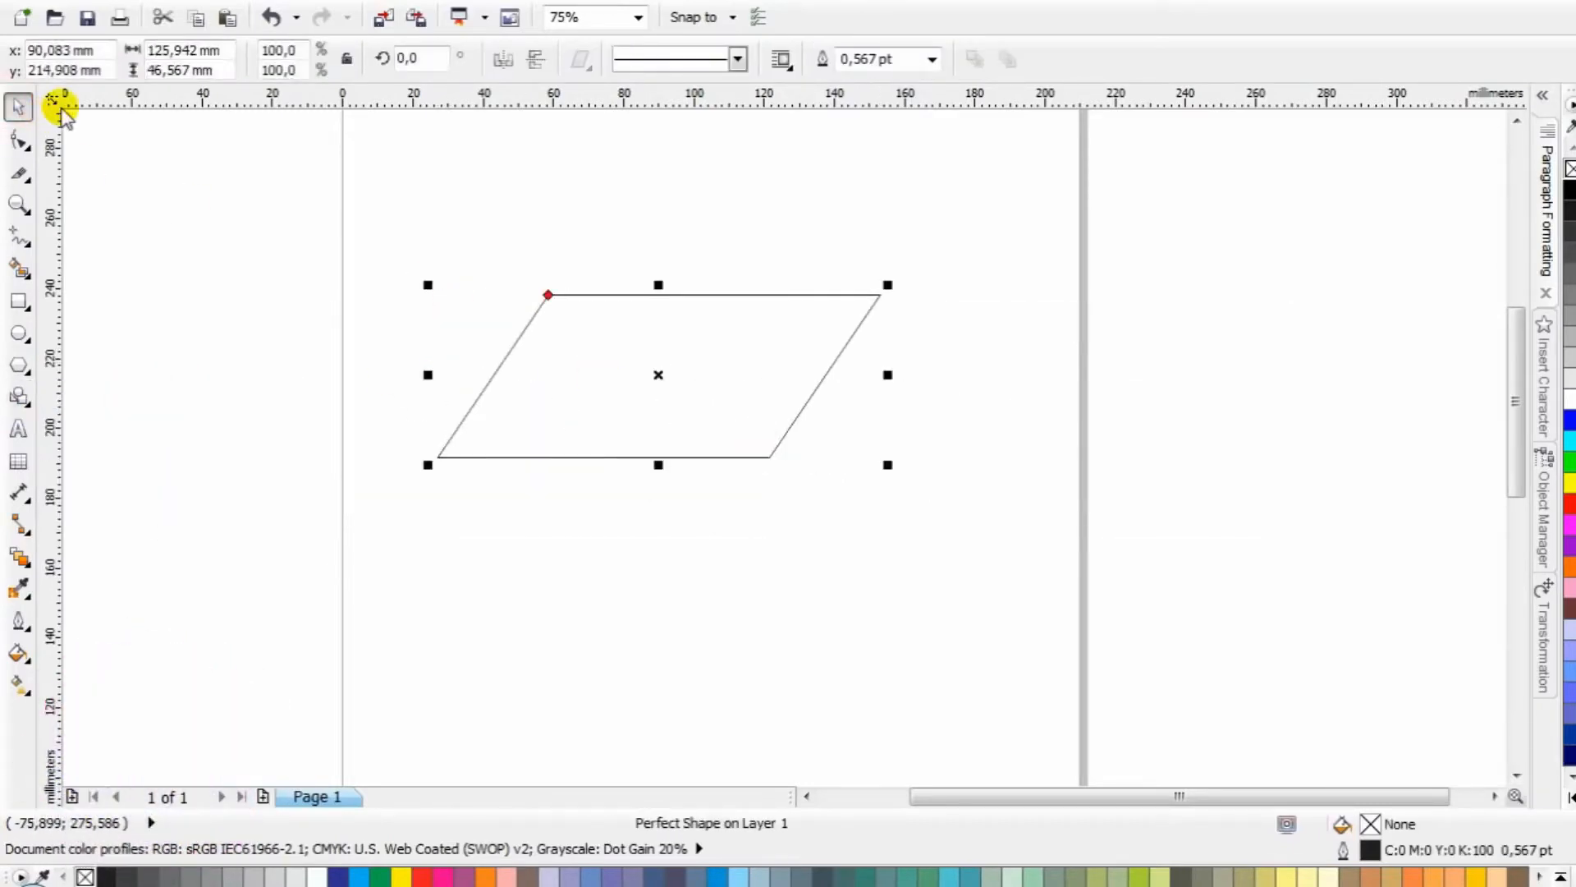
key("Delete")
Draw an arrow with the Arrow Shapes tool in the upper half of the page and delete it
left_click(18, 397)
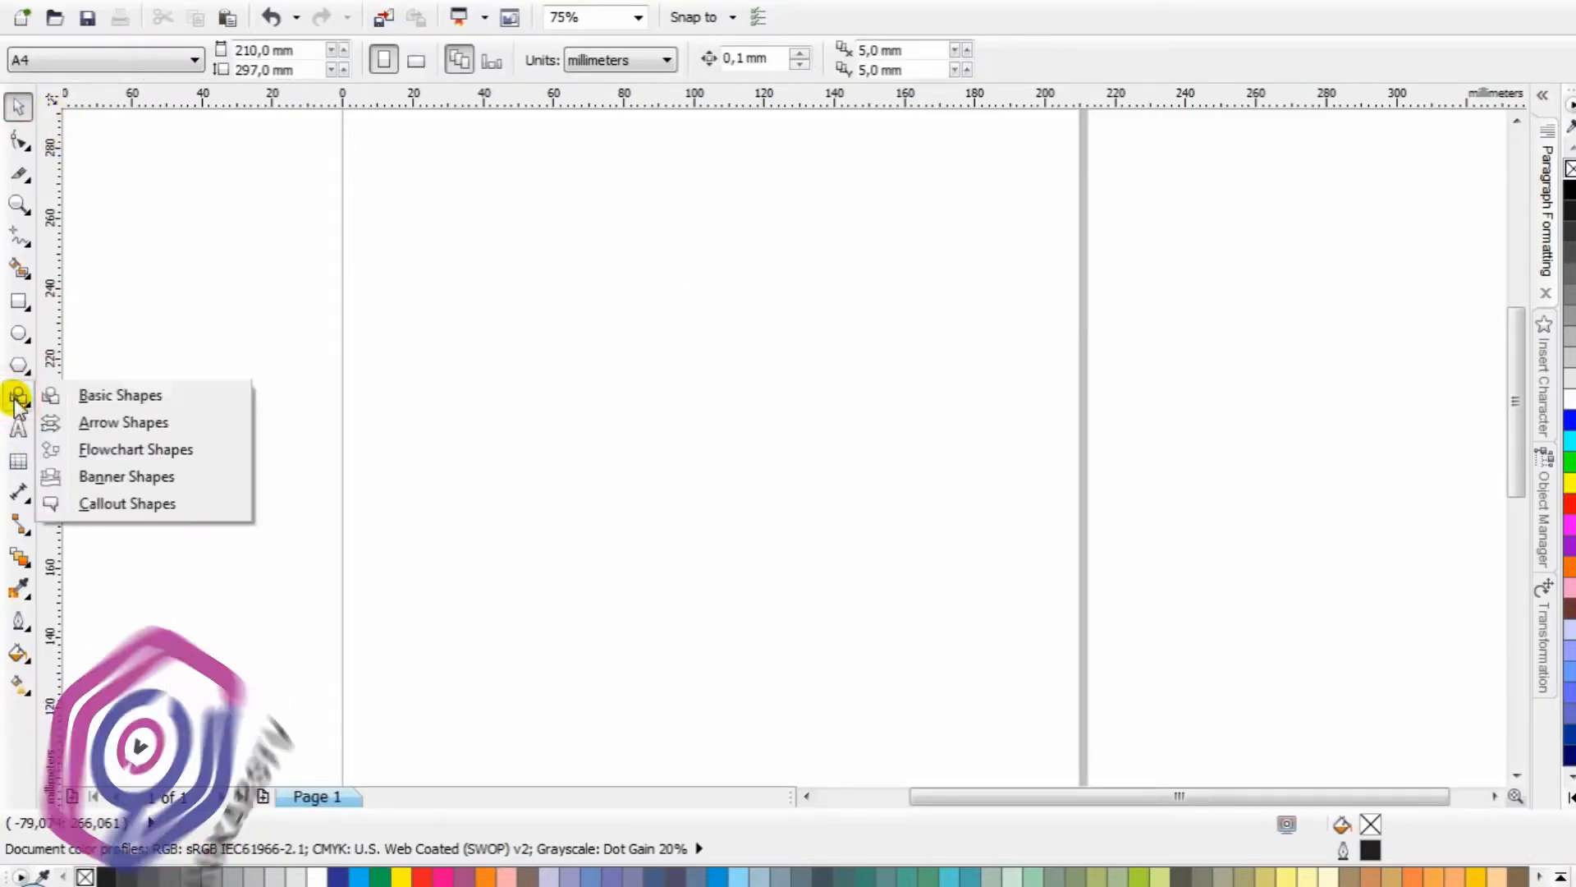
left_click(82, 422)
left_click_drag(447, 290, 759, 466)
key("Delete")
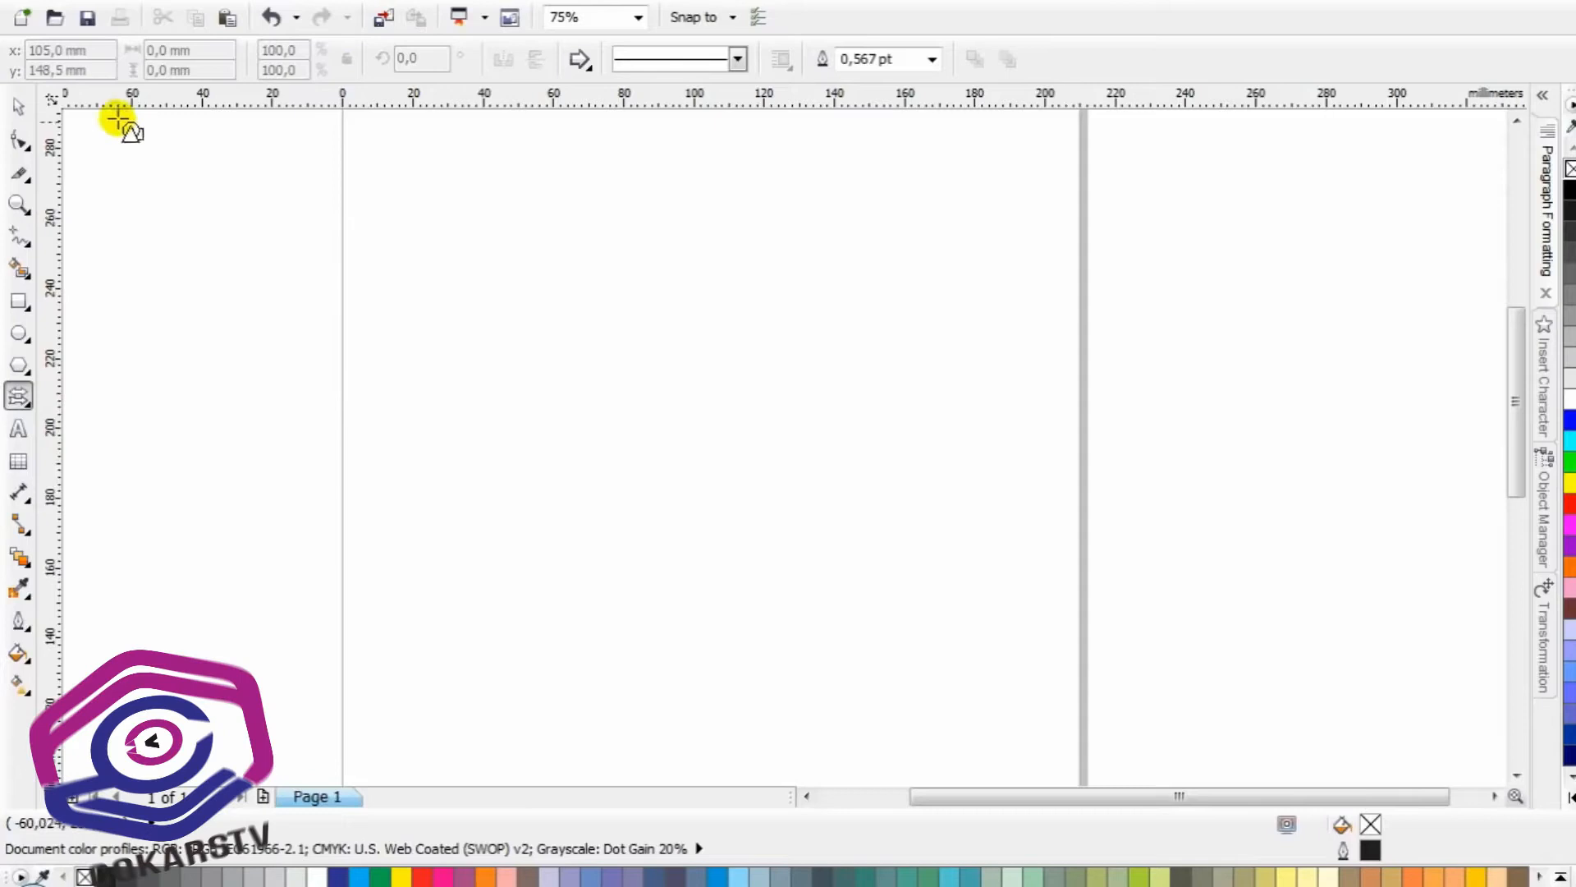
left_click(18, 105)
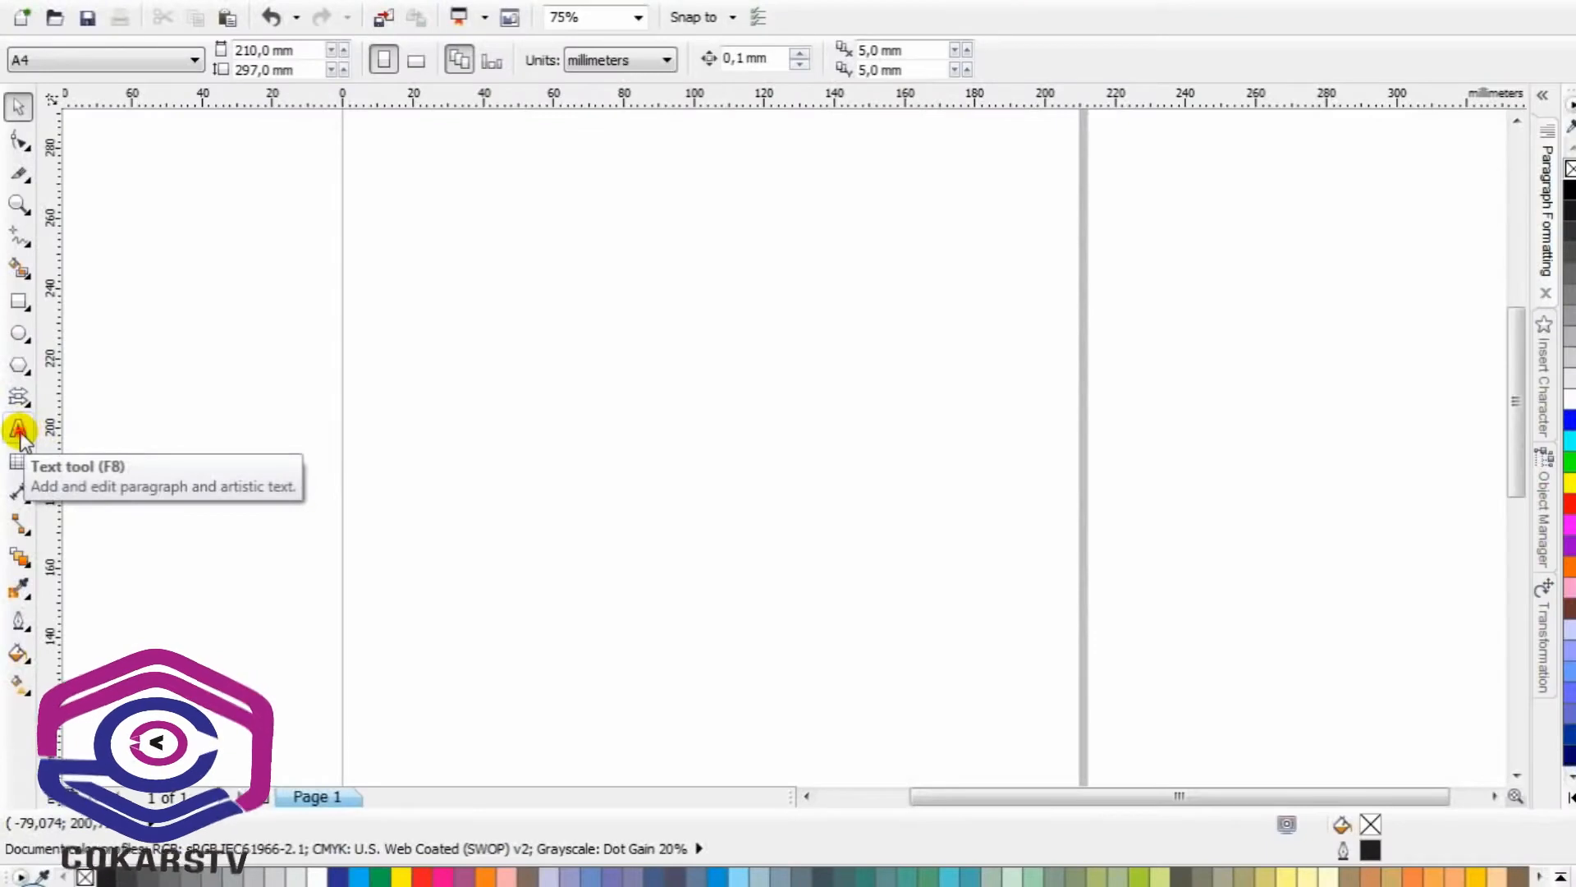
Add the artistic text "klfhlahflahflhflah" in Arial 24 pt in the upper half of the page and select it as an object
left_click(19, 430)
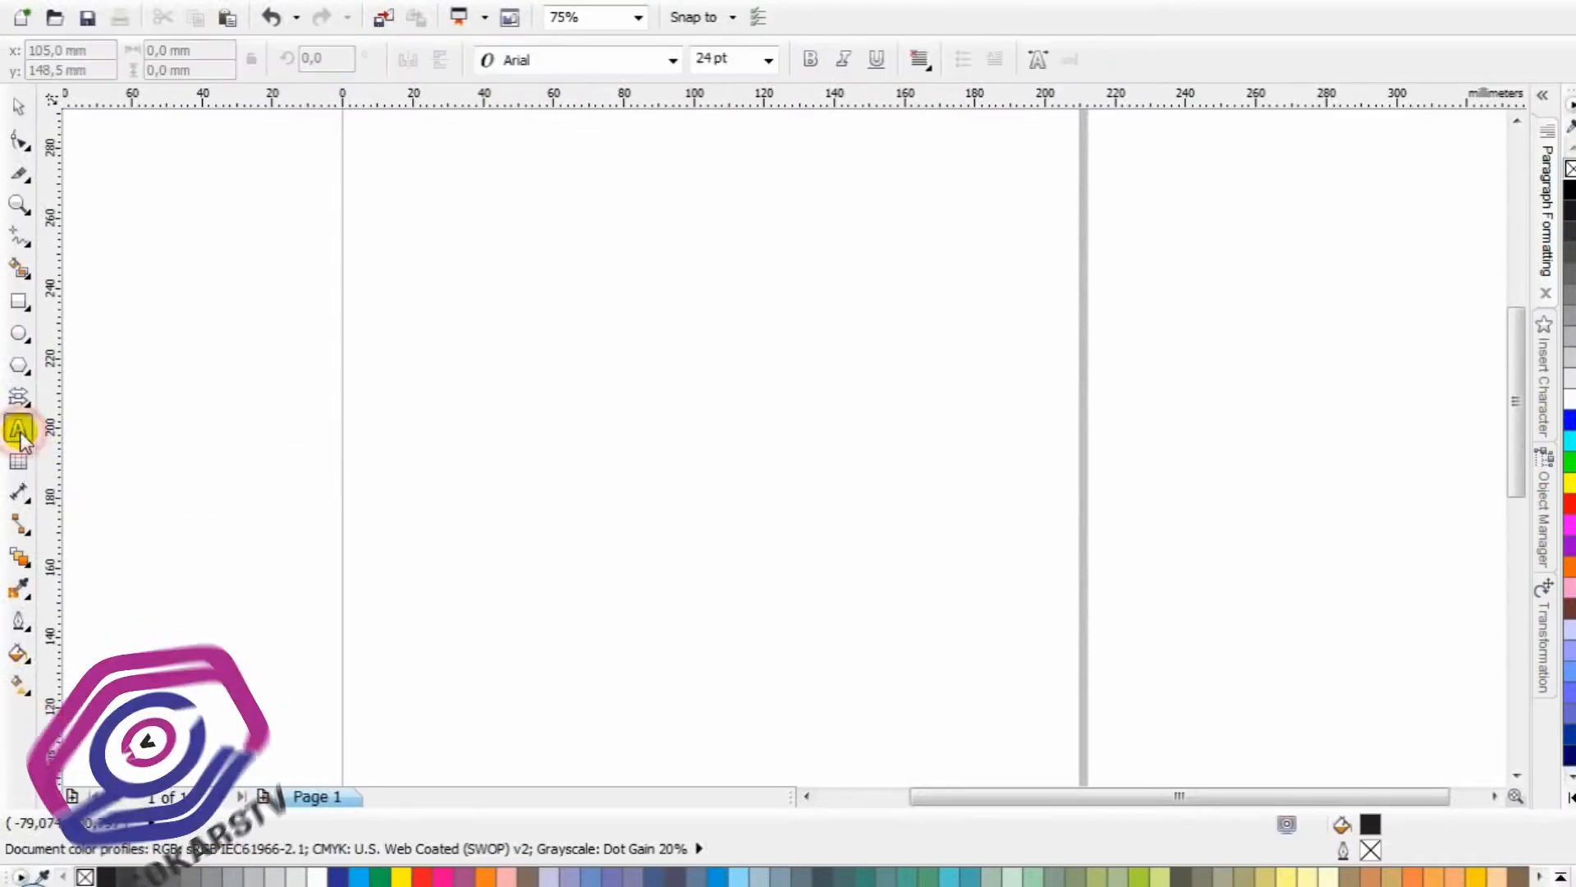
left_click(536, 402)
type("klfhlahflahflhflah")
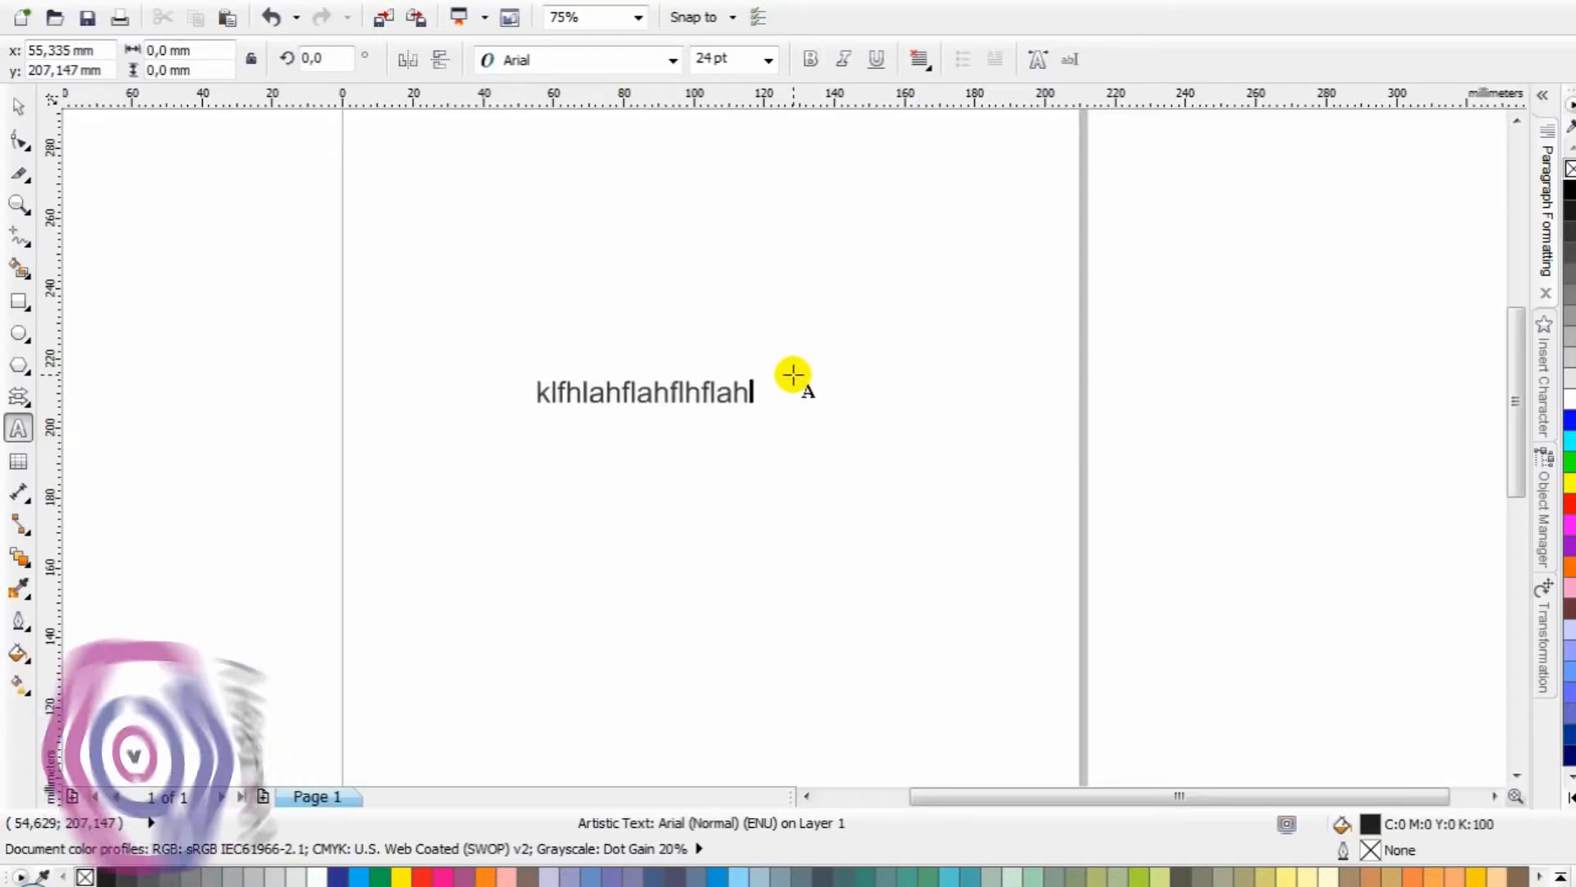
key("Escape")
left_click(16, 107)
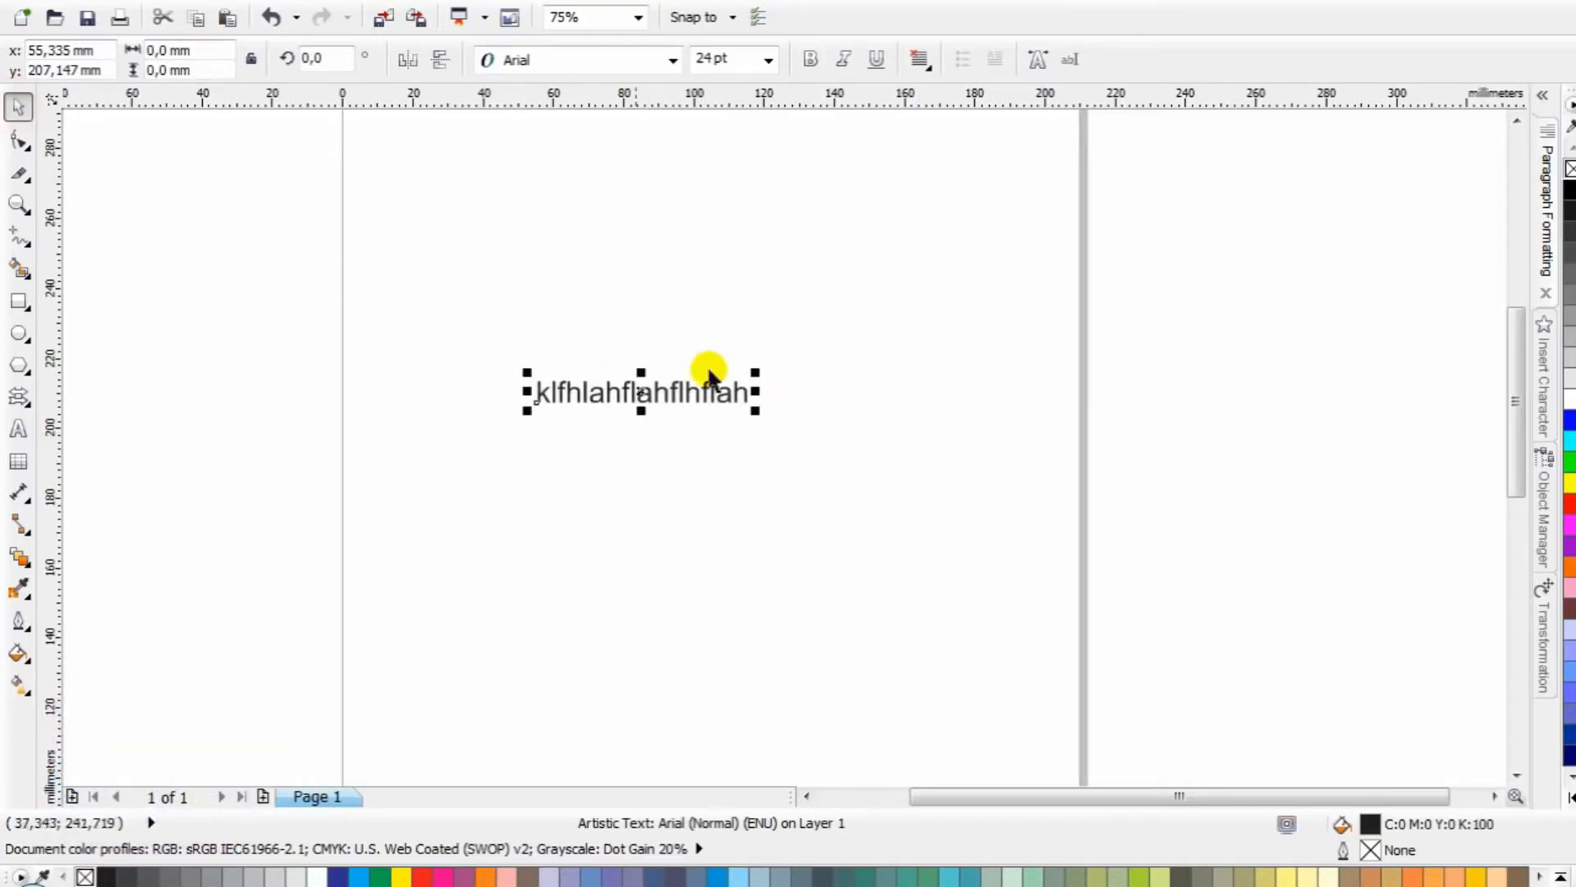
Enlarge the text from its centre to about 160 mm wide and change its font to BadaBoom BB
left_click_drag(753, 371, 931, 277)
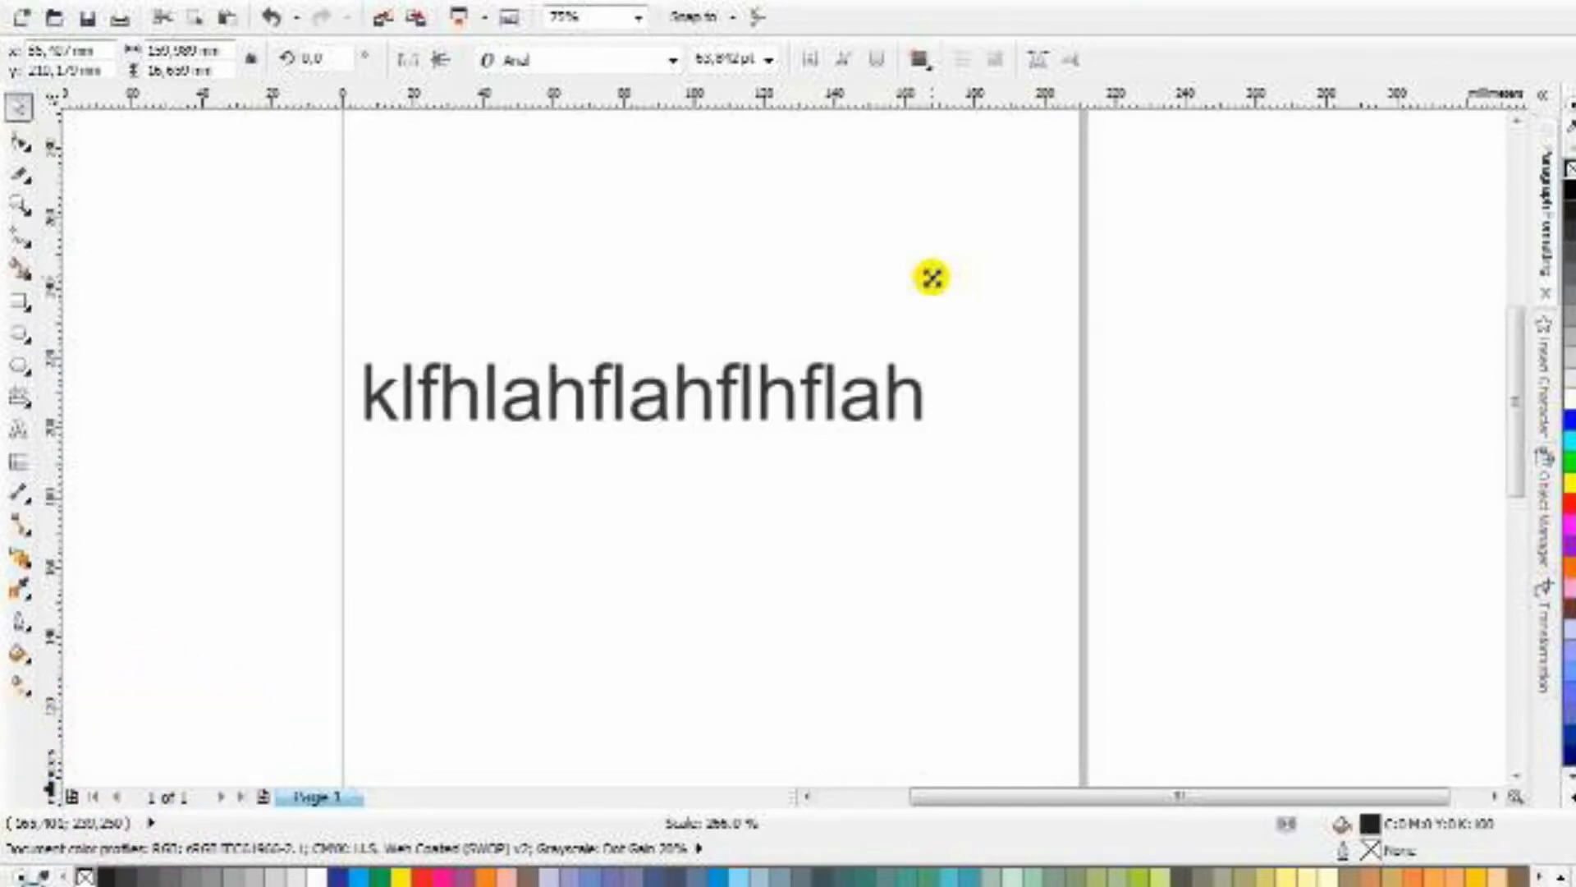
left_click_drag(932, 277, 933, 278)
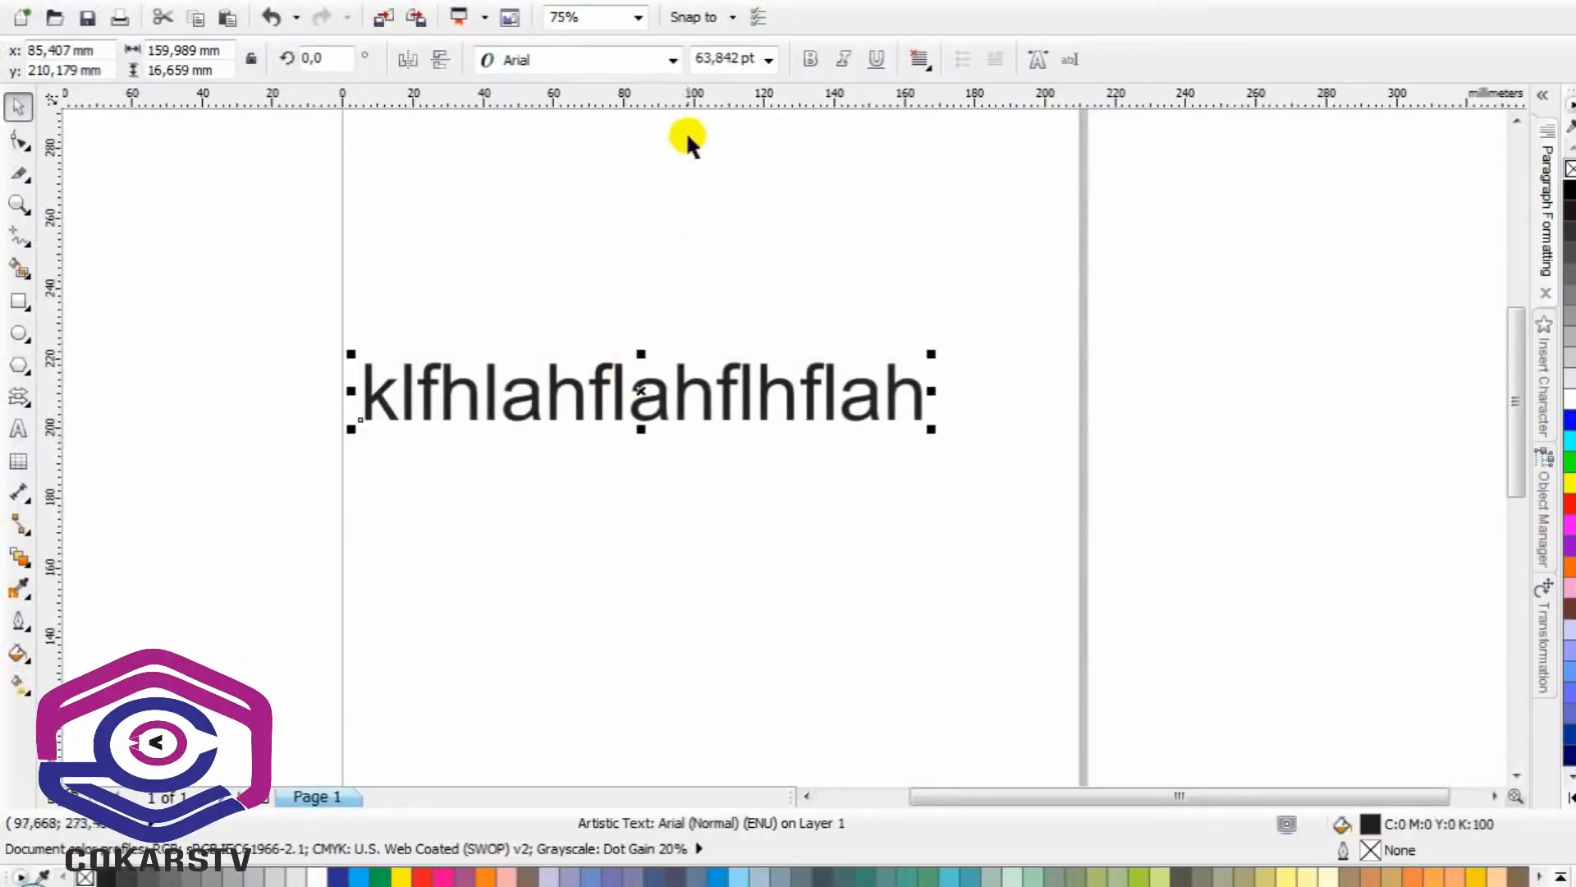
left_click(675, 59)
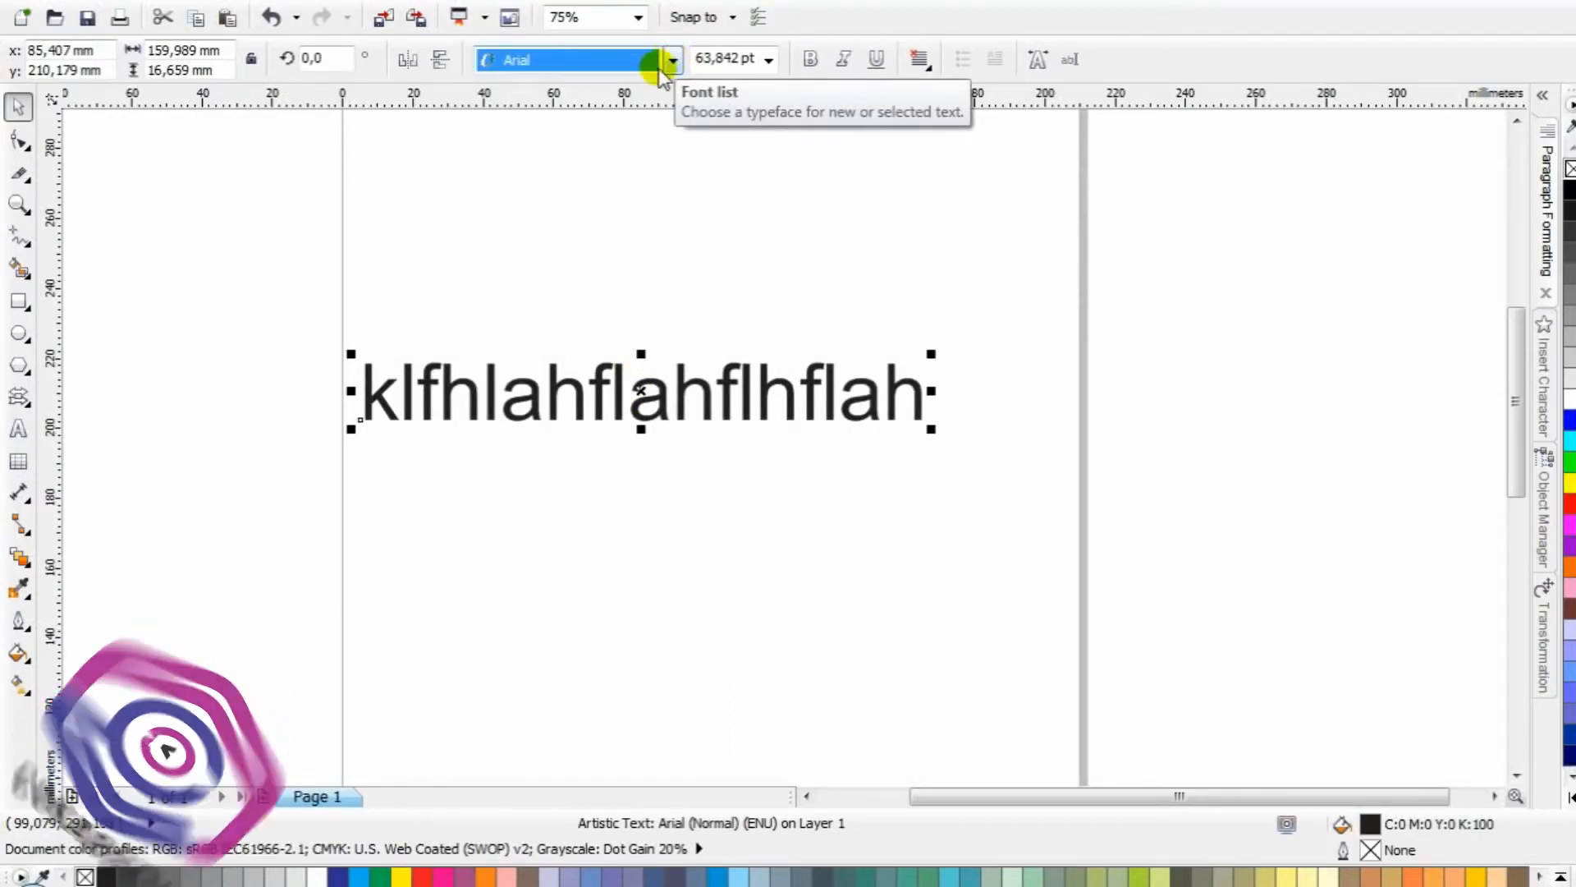
left_click(544, 64)
left_click(532, 112)
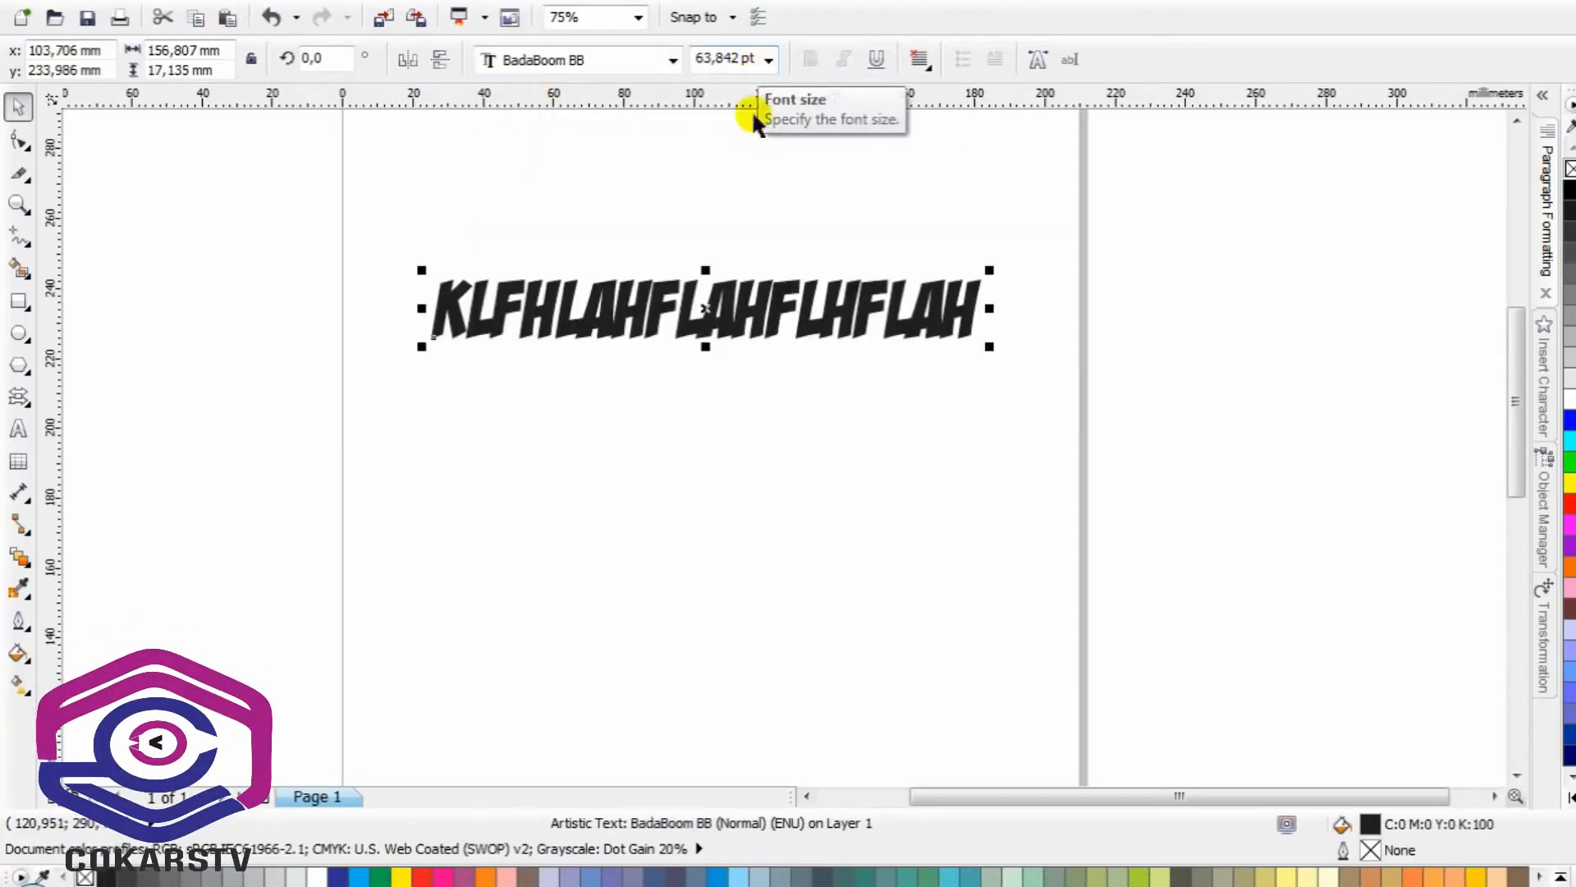
Set the text's font size to 36 pt, scale it up to about 158 mm wide and deselect it
left_click(743, 57)
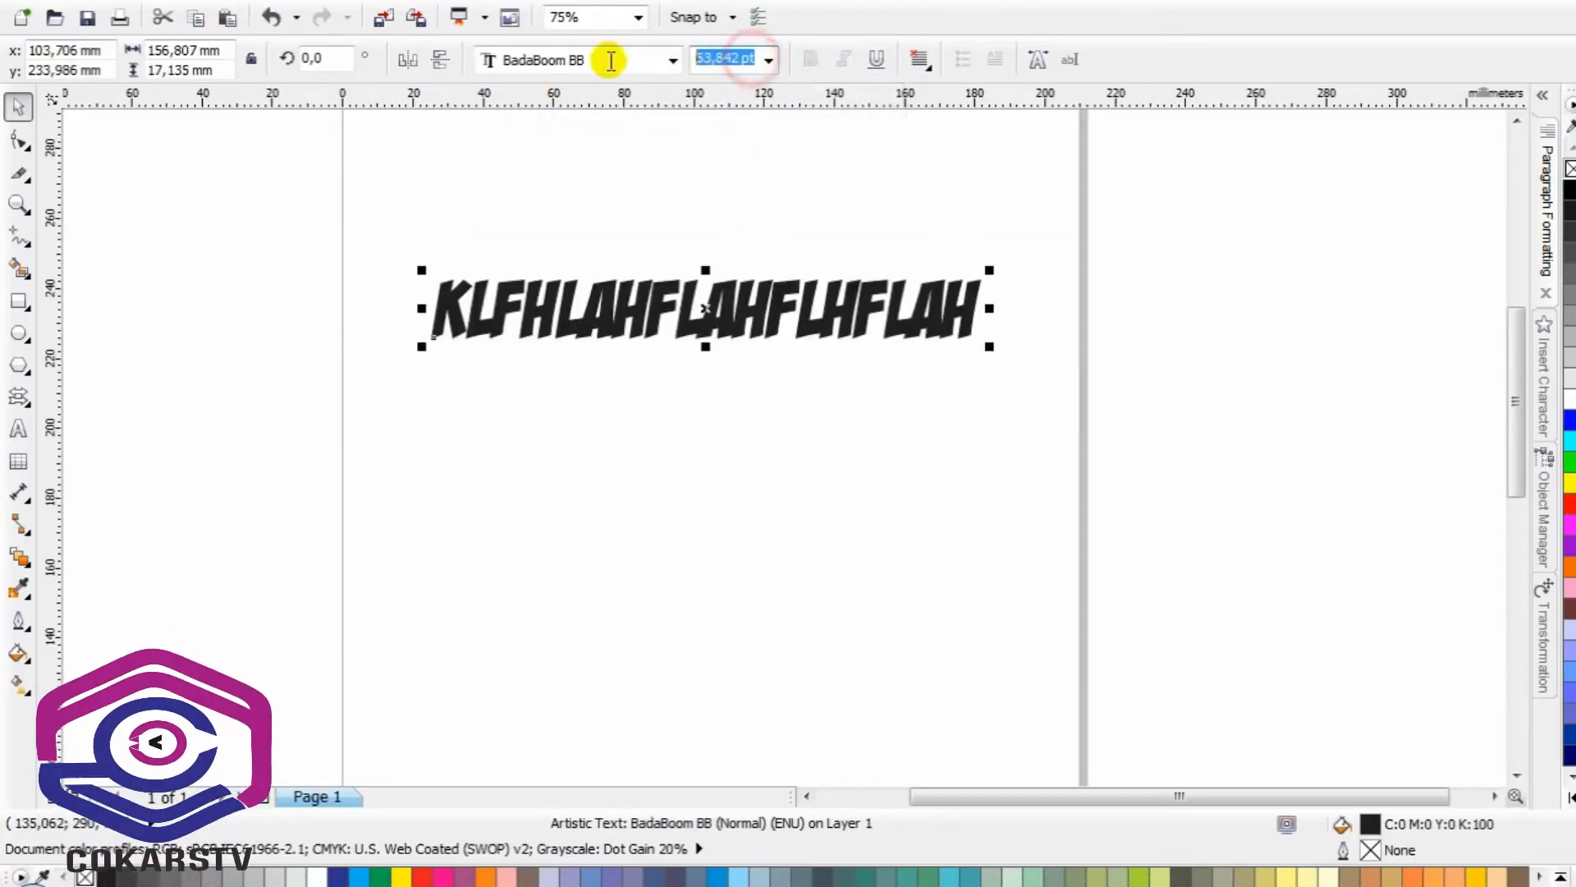
left_click(769, 59)
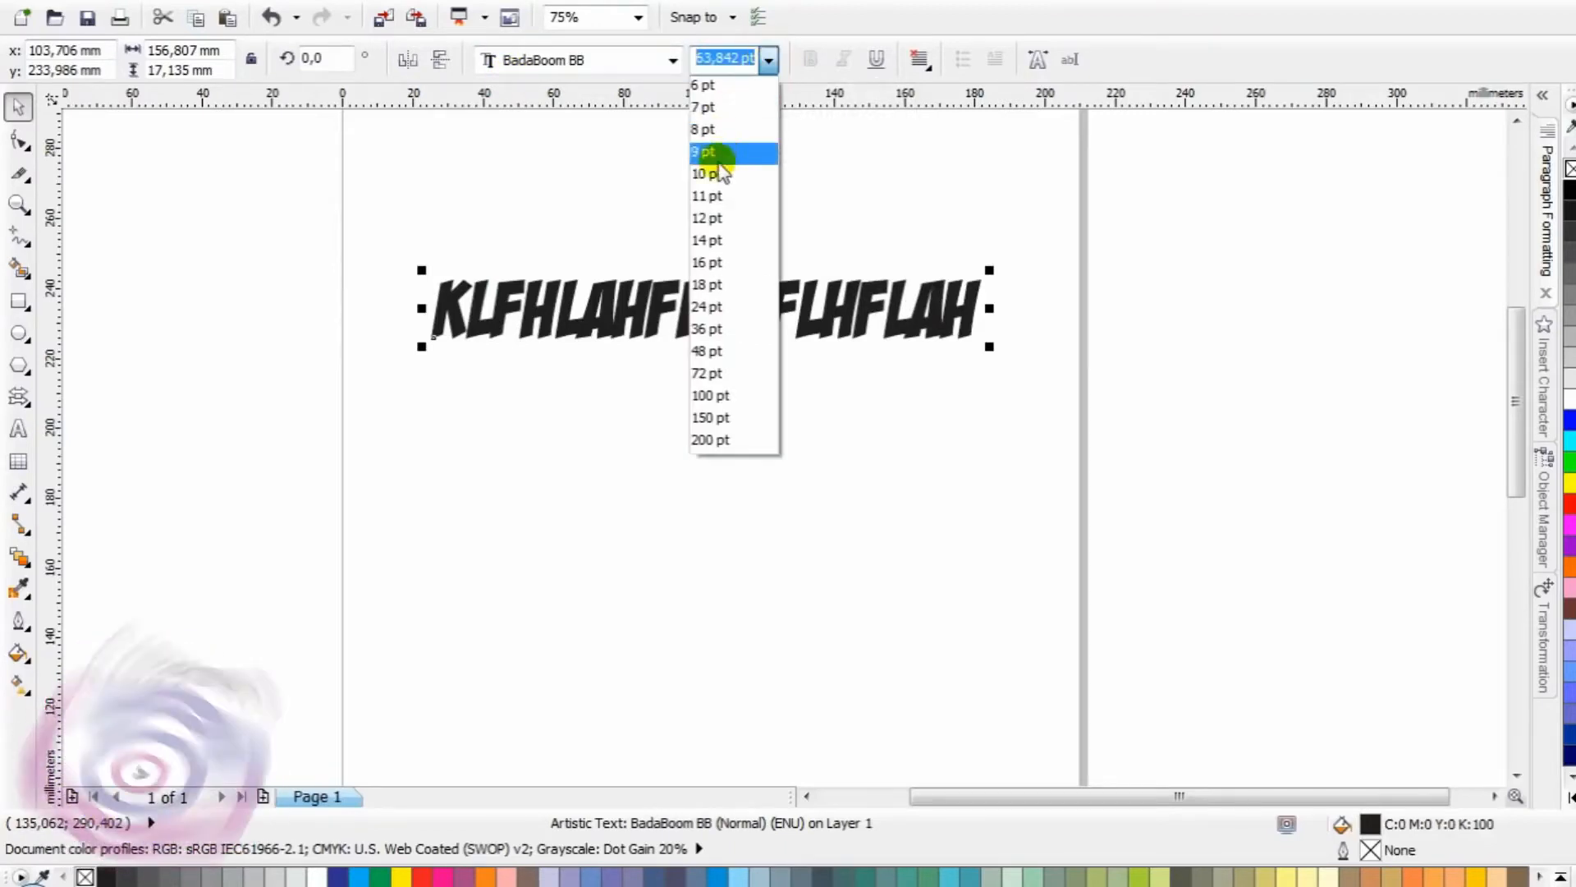
left_click(709, 329)
left_click_drag(750, 292, 938, 209)
left_click(938, 209)
Select the artistic text and delete it
scroll(781, 440, "up", 2)
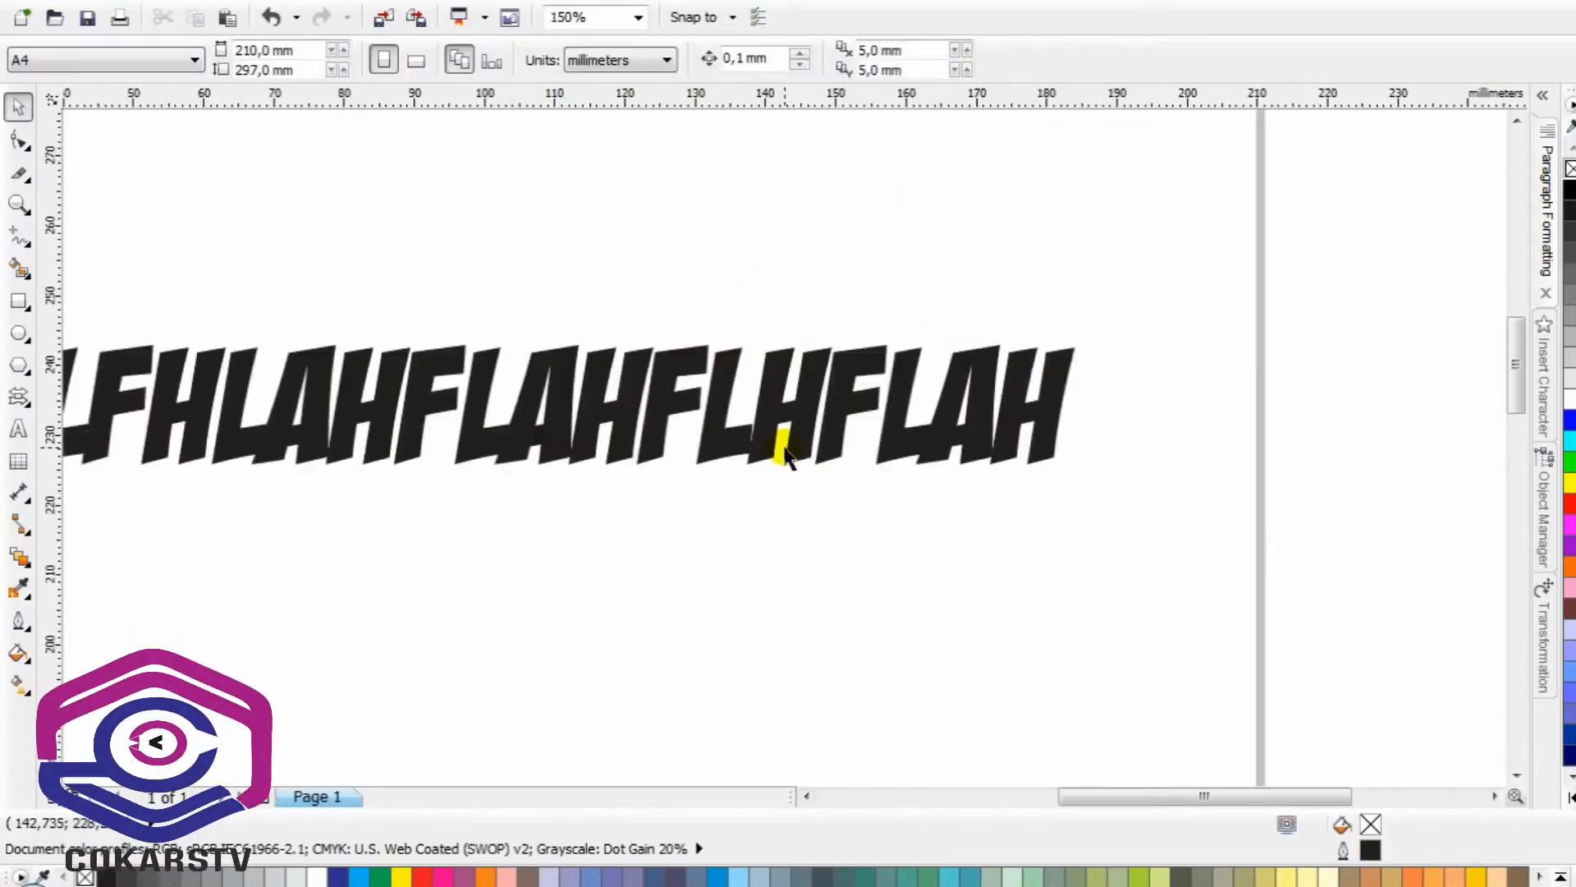
scroll(781, 440, "down", 2)
left_click(780, 448)
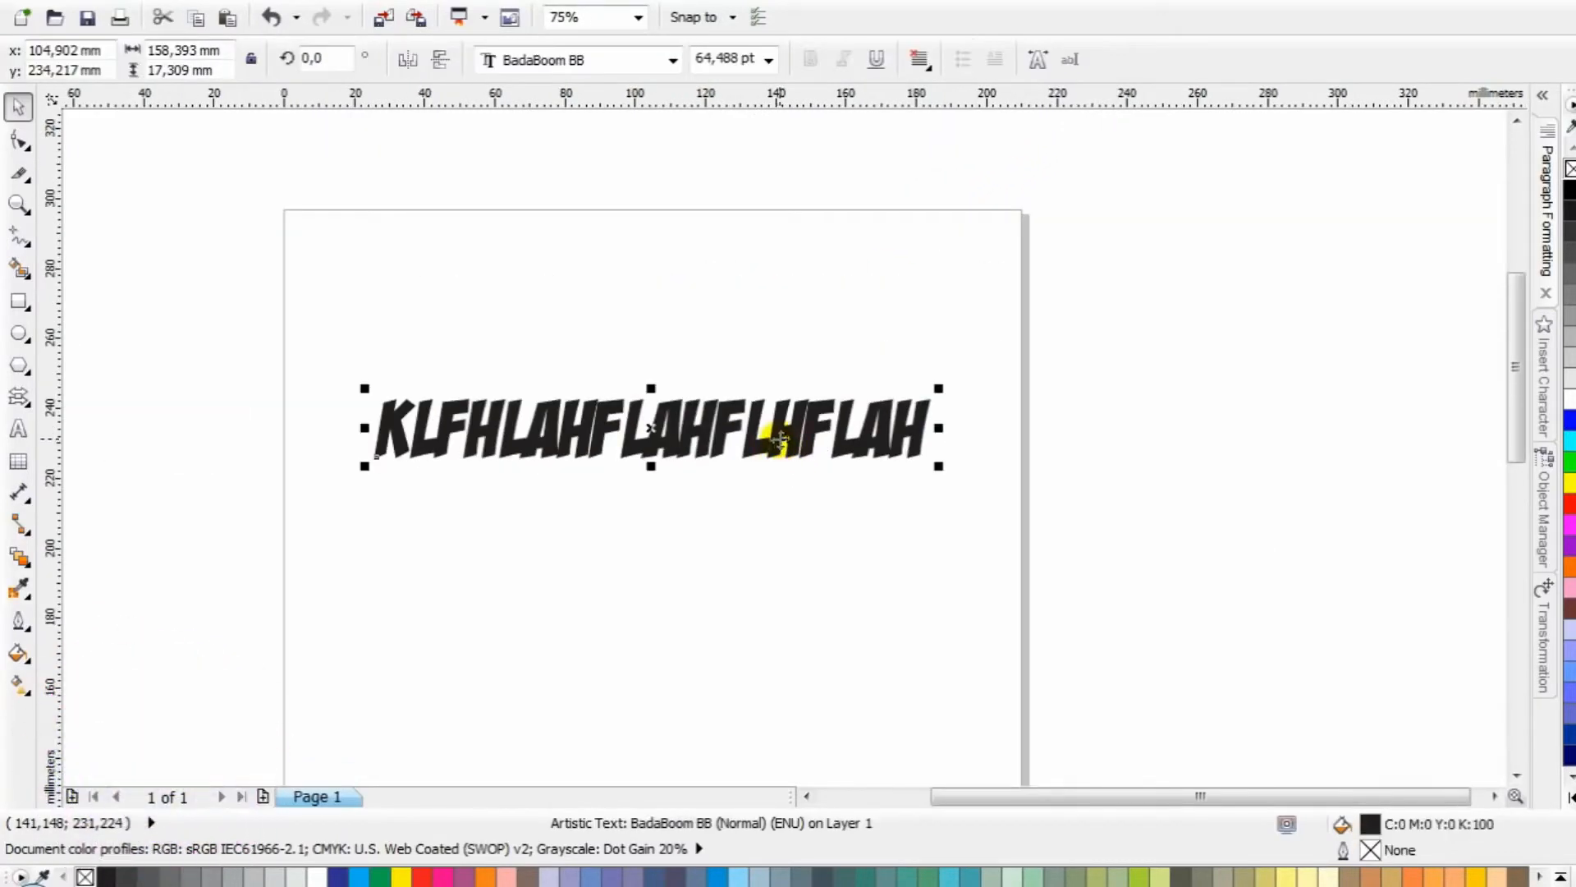
key("Delete")
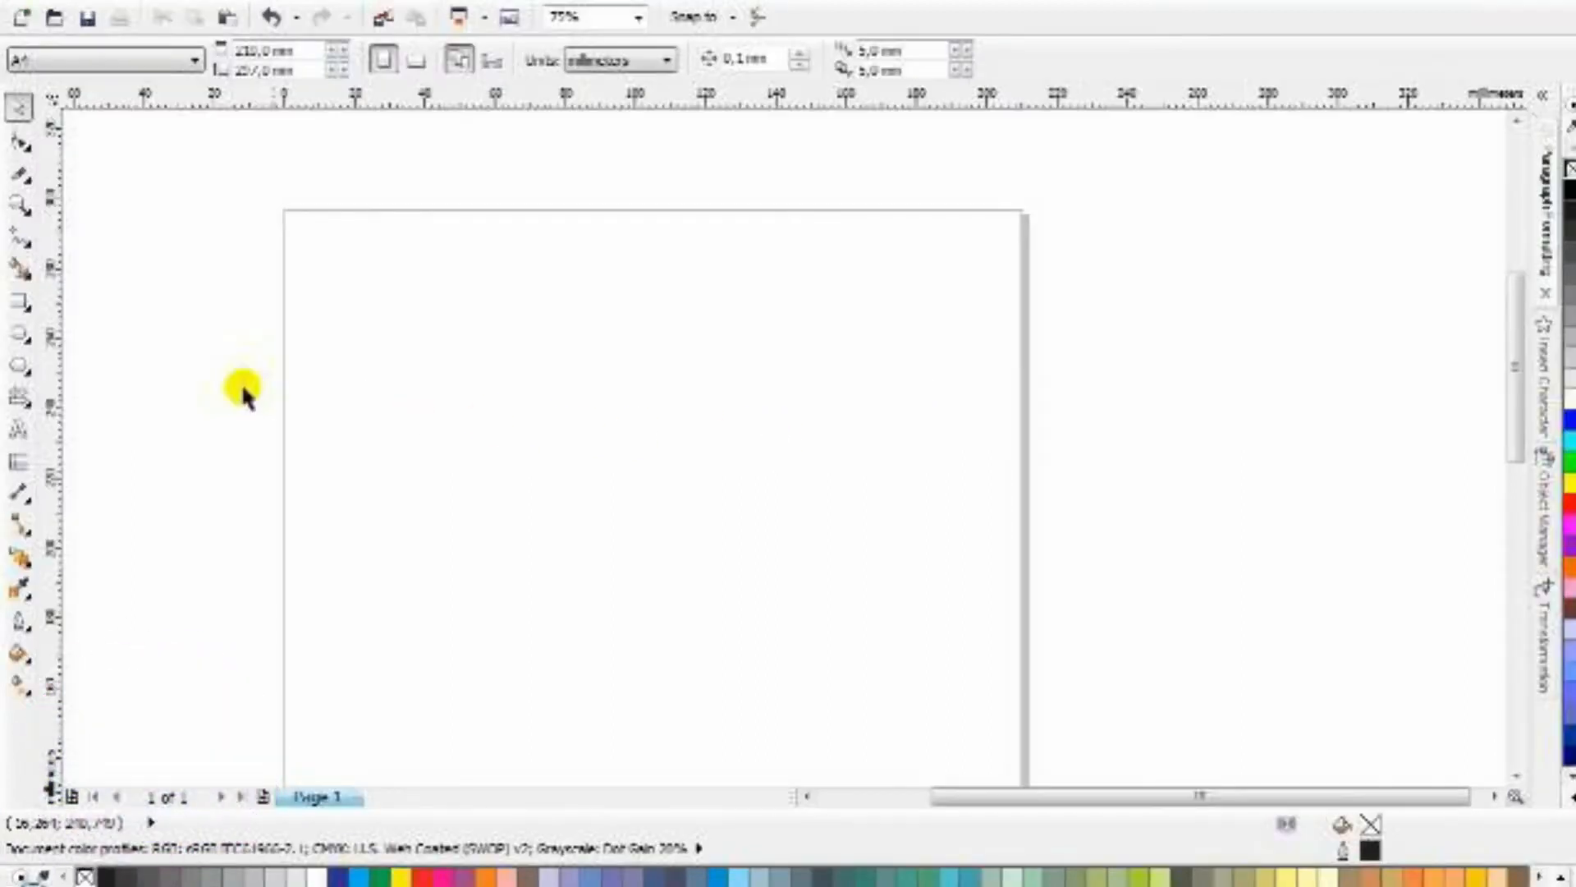
Draw a table of 3 rows and 4 columns, about 168 by 98 mm, and move it about 11 mm left and 4 mm down
left_click(19, 464)
mouse_move(382, 277)
left_mouse_down()
mouse_move(538, 535)
mouse_move(950, 588)
mouse_move(975, 594)
mouse_move(974, 618)
left_mouse_up()
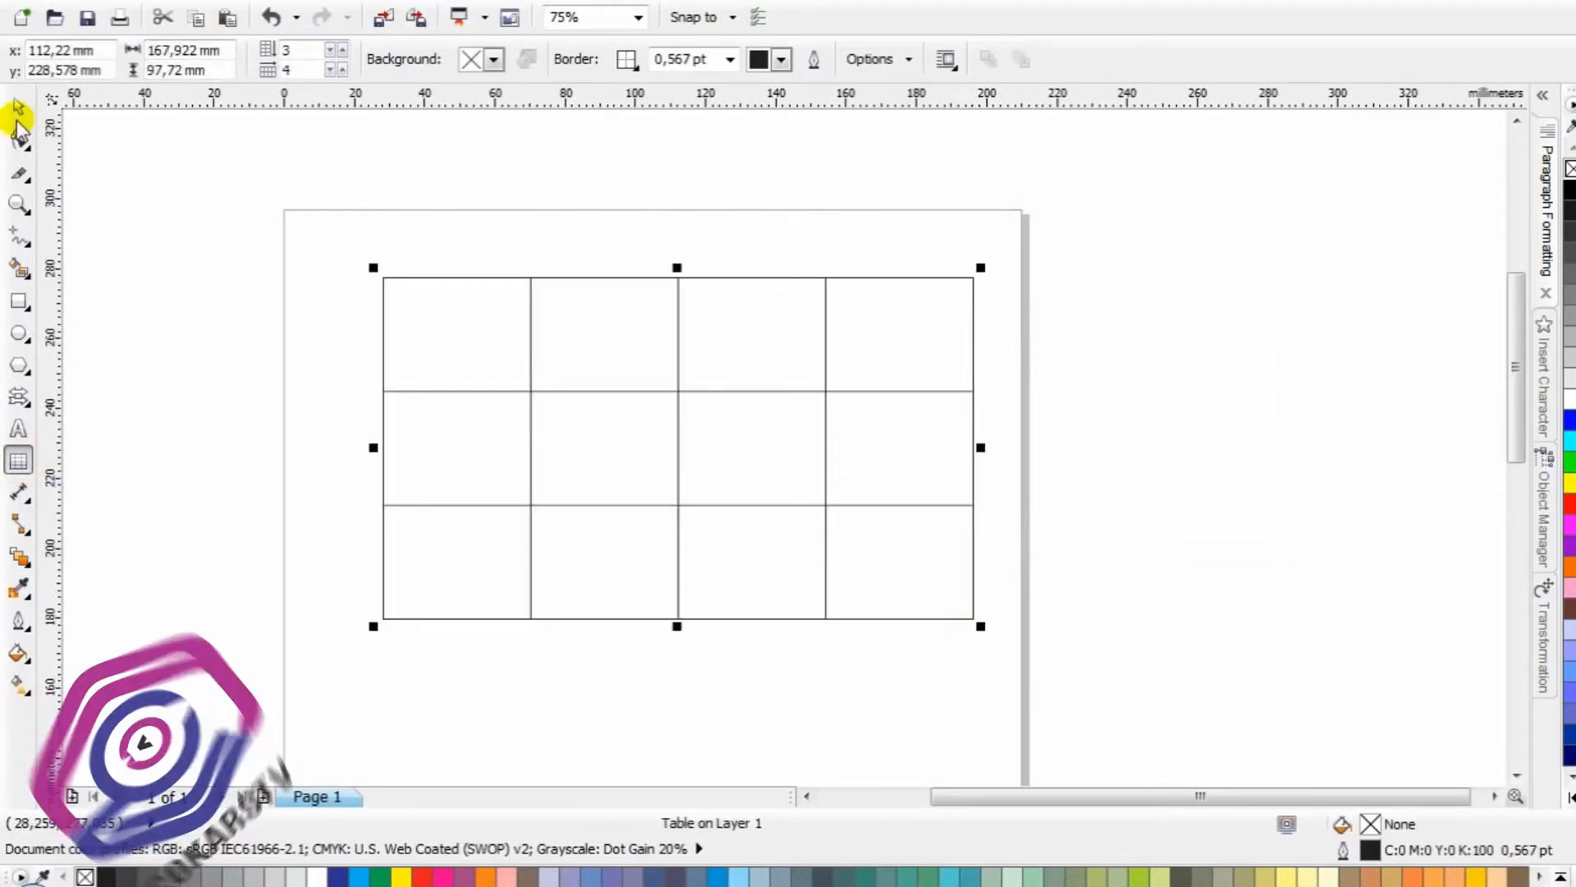
left_click(19, 107)
left_click(200, 134)
left_click_drag(472, 327, 435, 342)
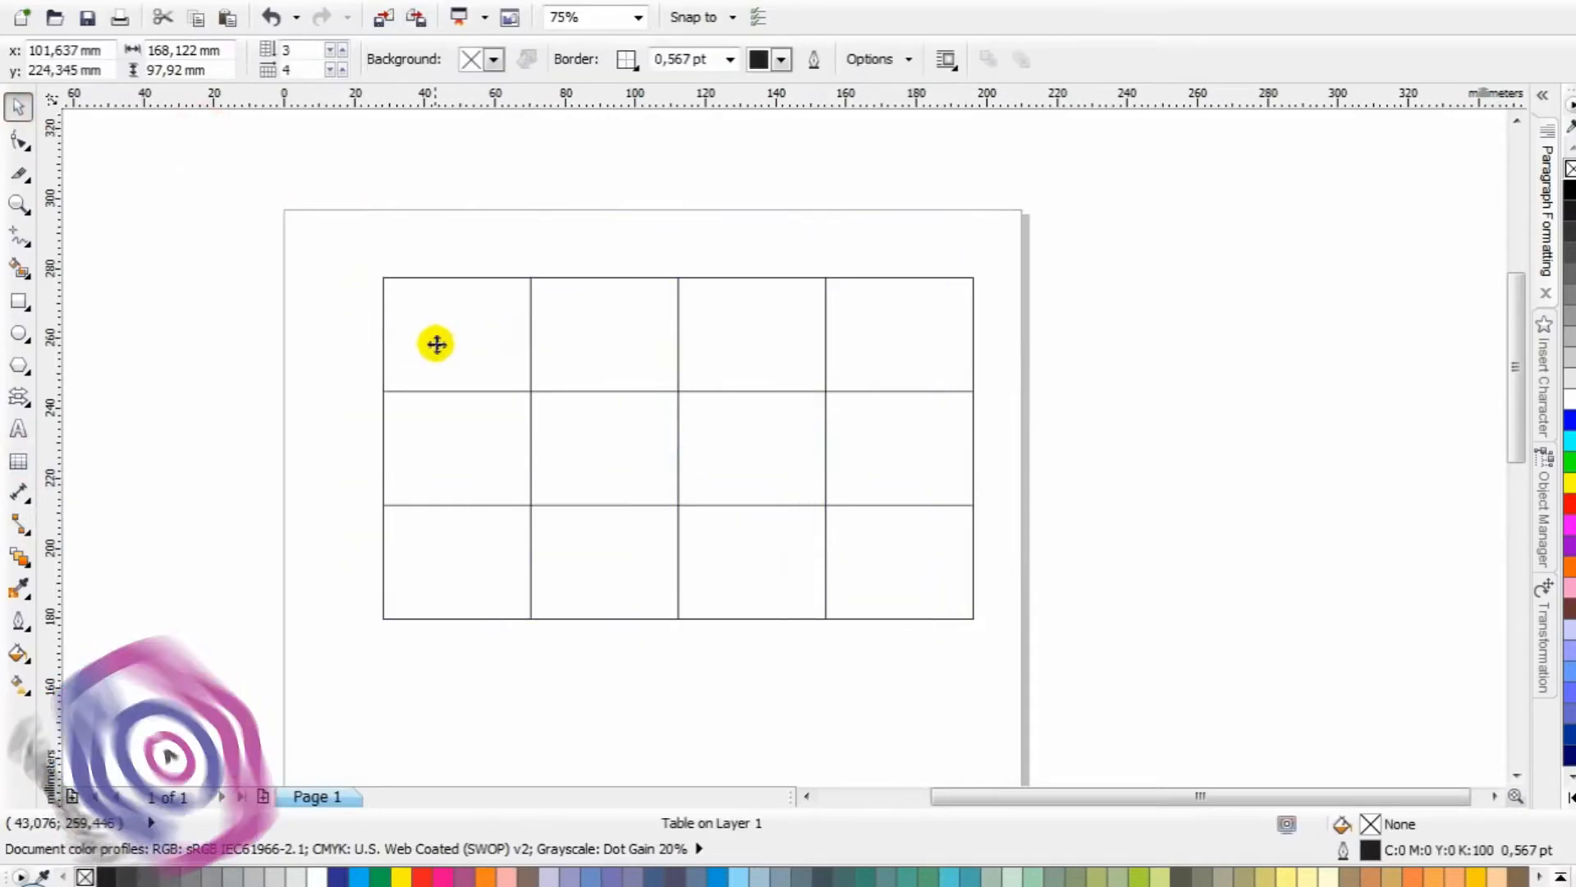
left_click(558, 233)
Delete the table and draw a new one of 3 rows and 4 columns, about 149 mm wide and 63 mm high, near the page top
left_click(574, 322)
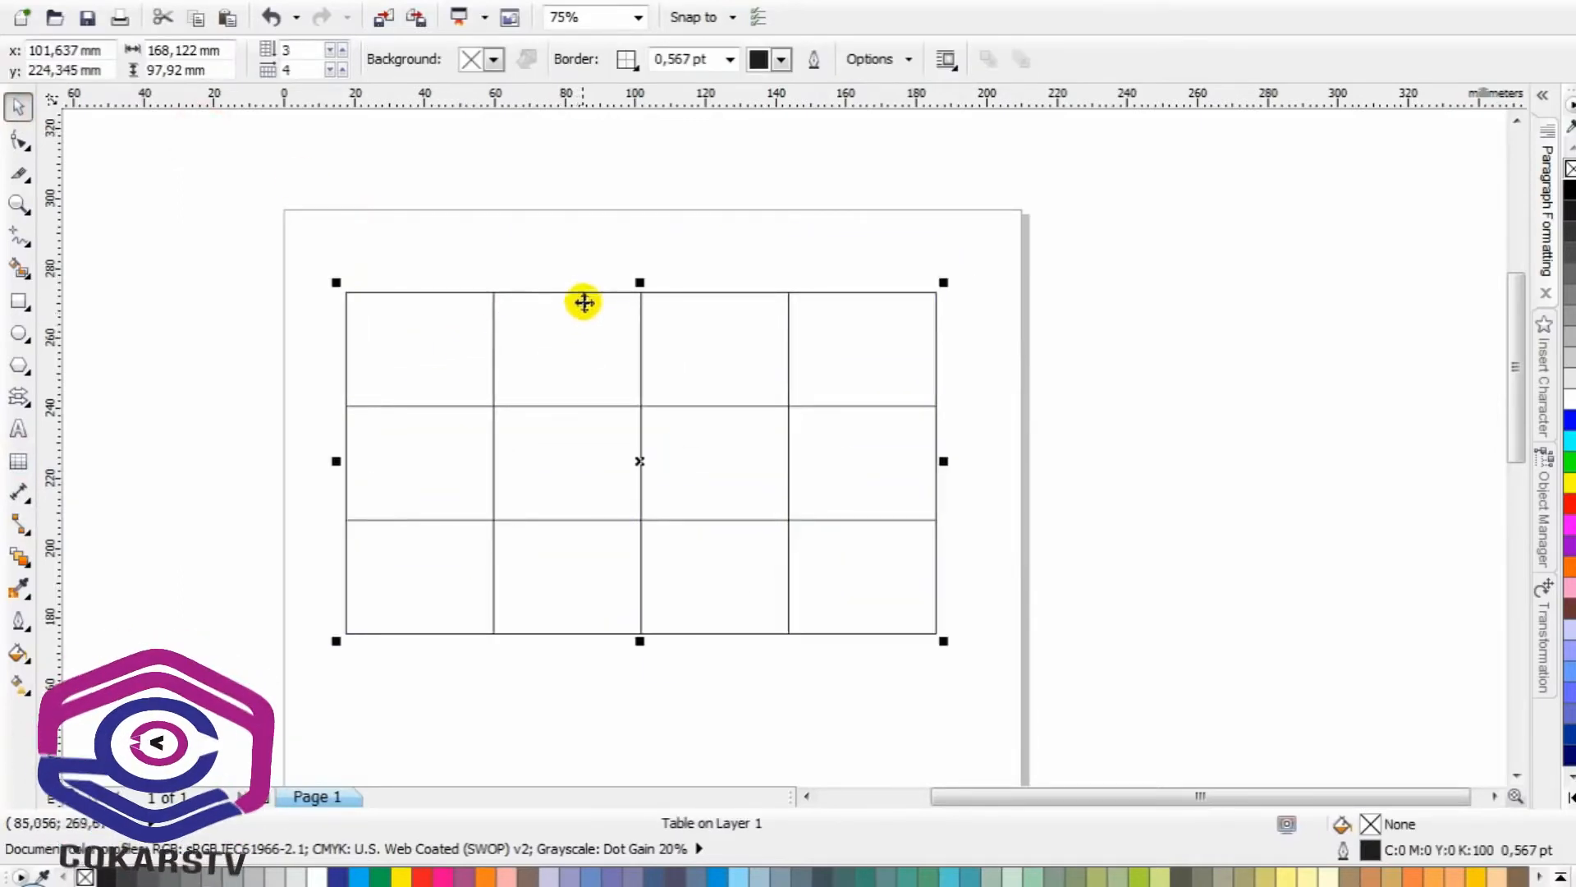
key("Delete")
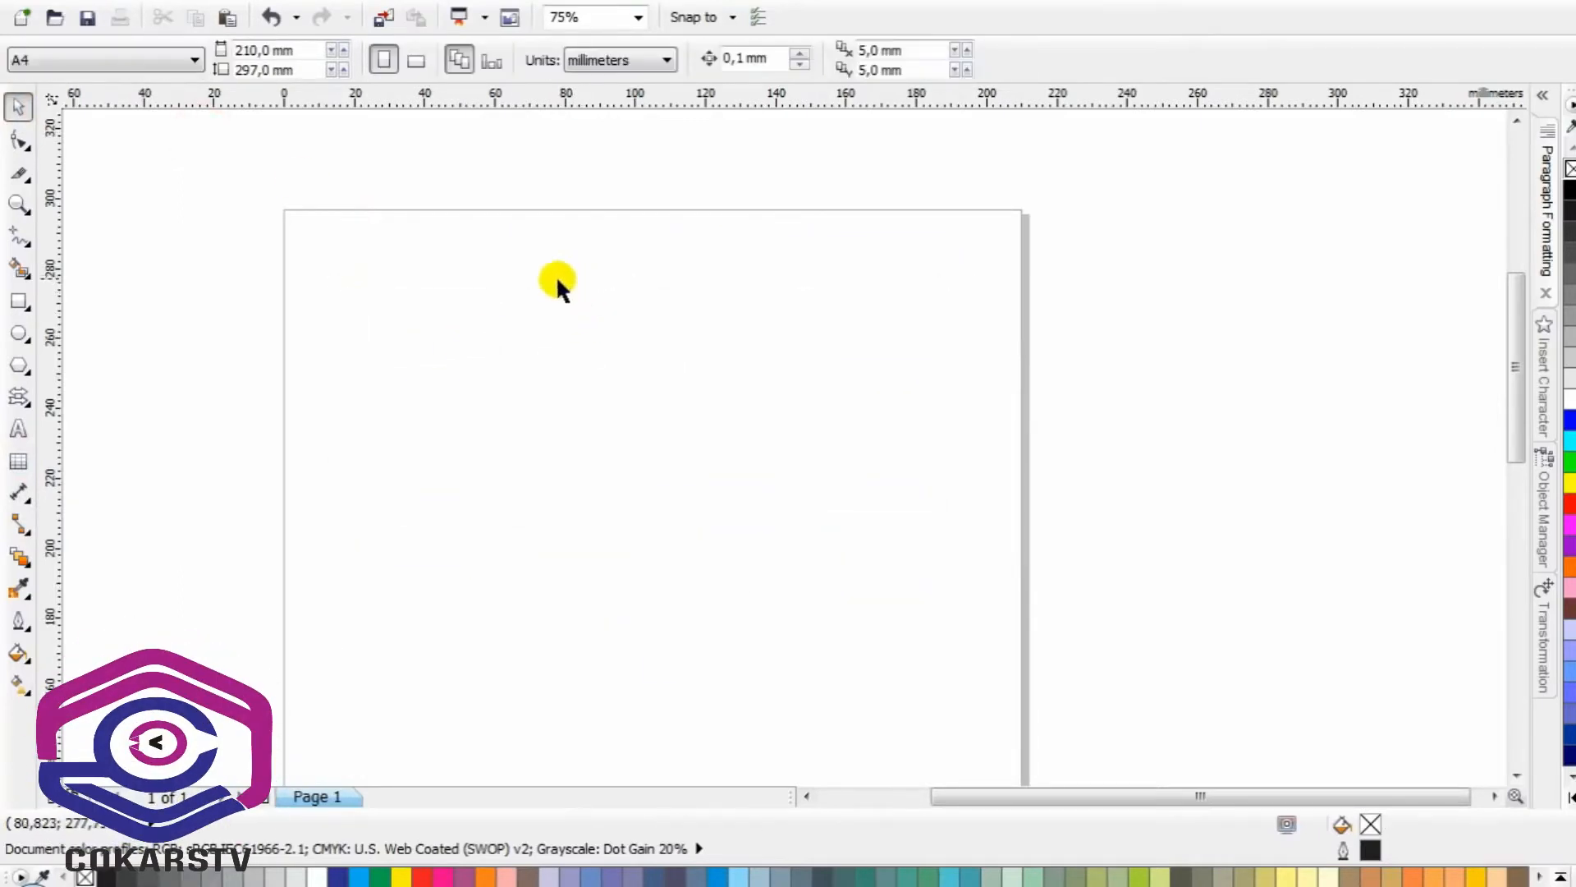
left_click(18, 462)
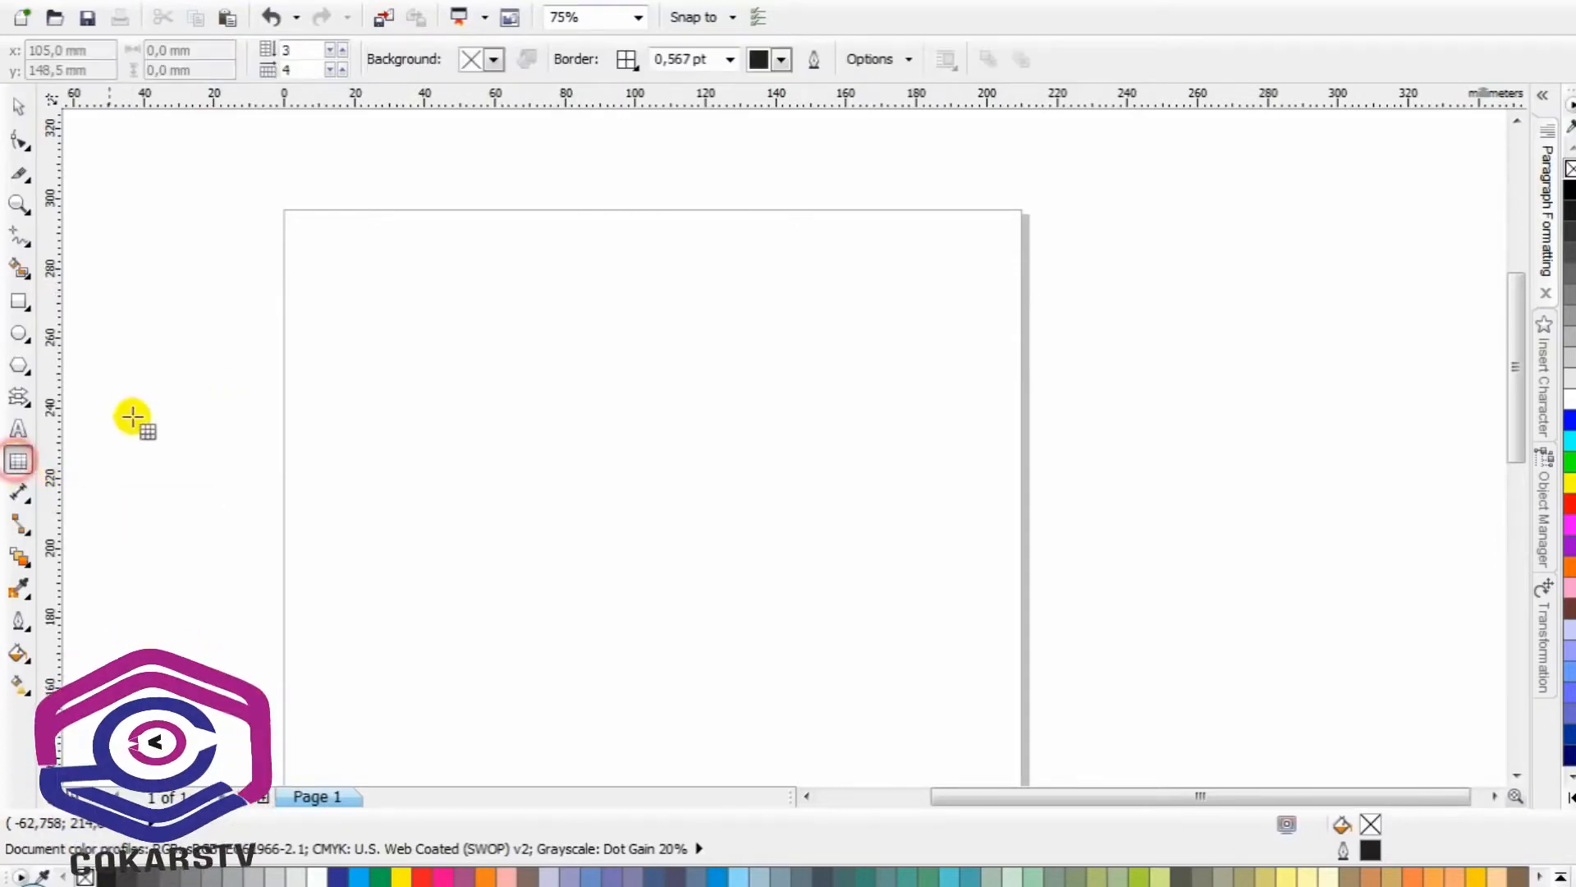
left_click_drag(378, 253, 913, 472)
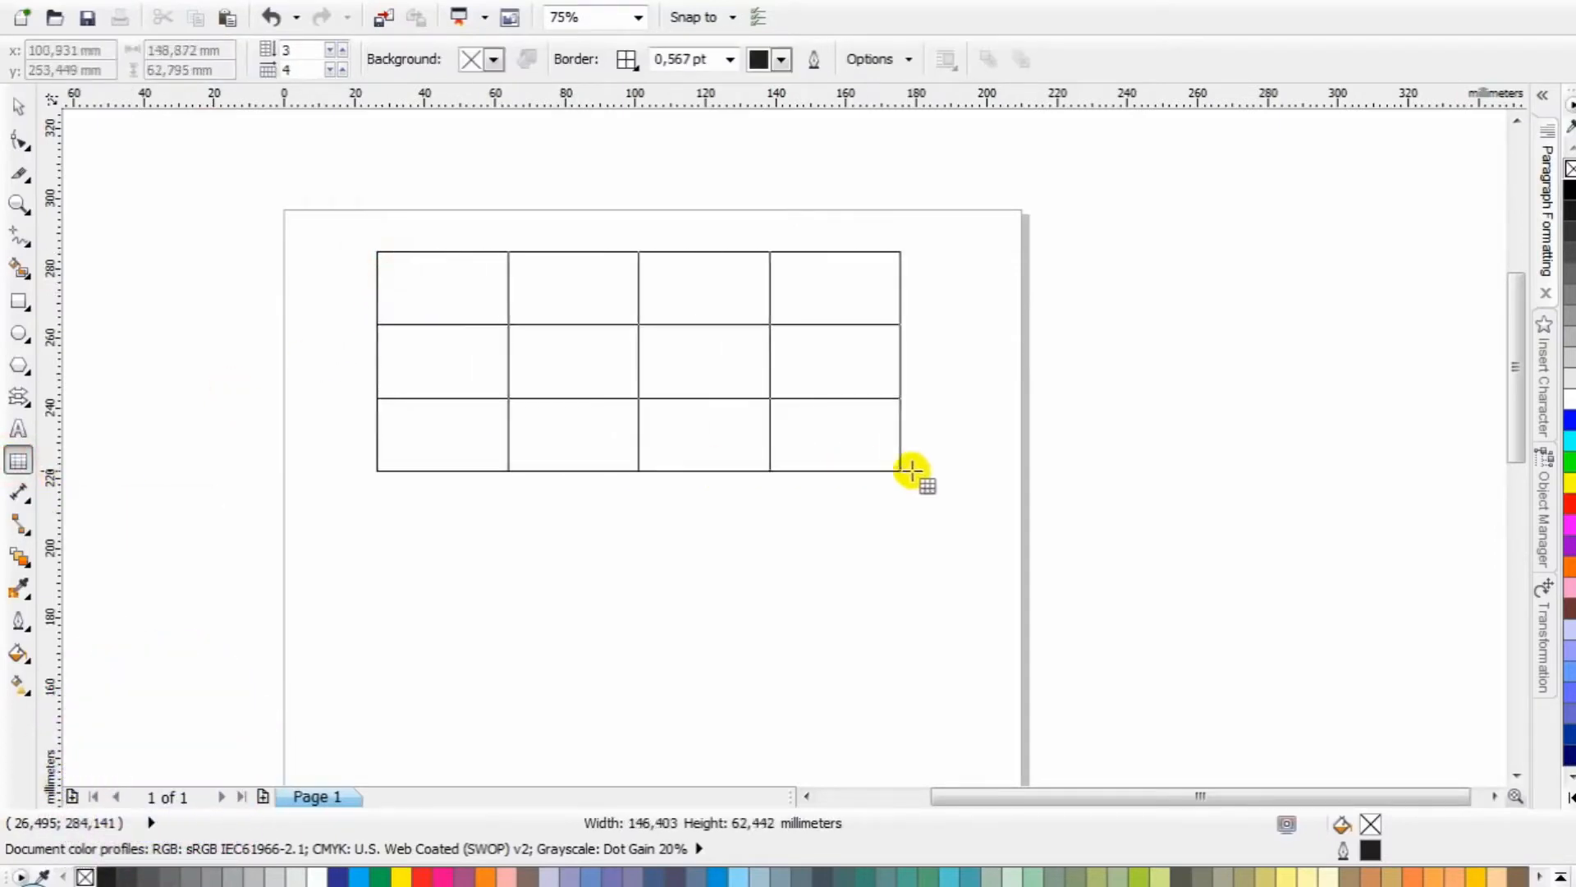
Set the table to 5 rows and 5 columns, and delete it from the page
left_click(341, 49)
left_click(341, 50)
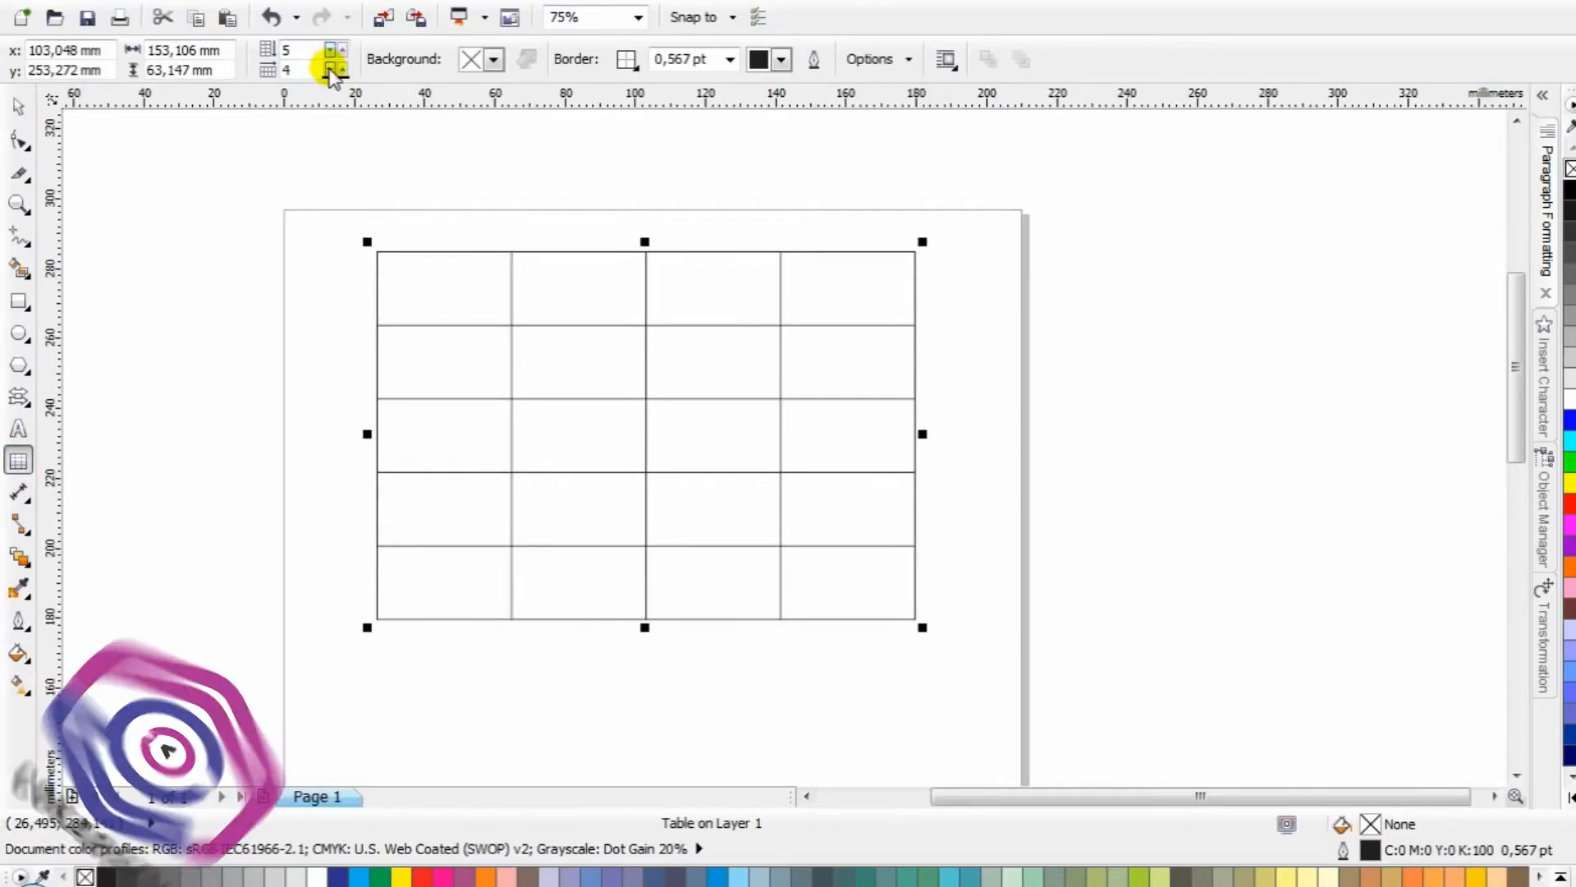
left_click(342, 74)
left_click(342, 74)
left_click(342, 67)
left_click(342, 66)
left_click(342, 67)
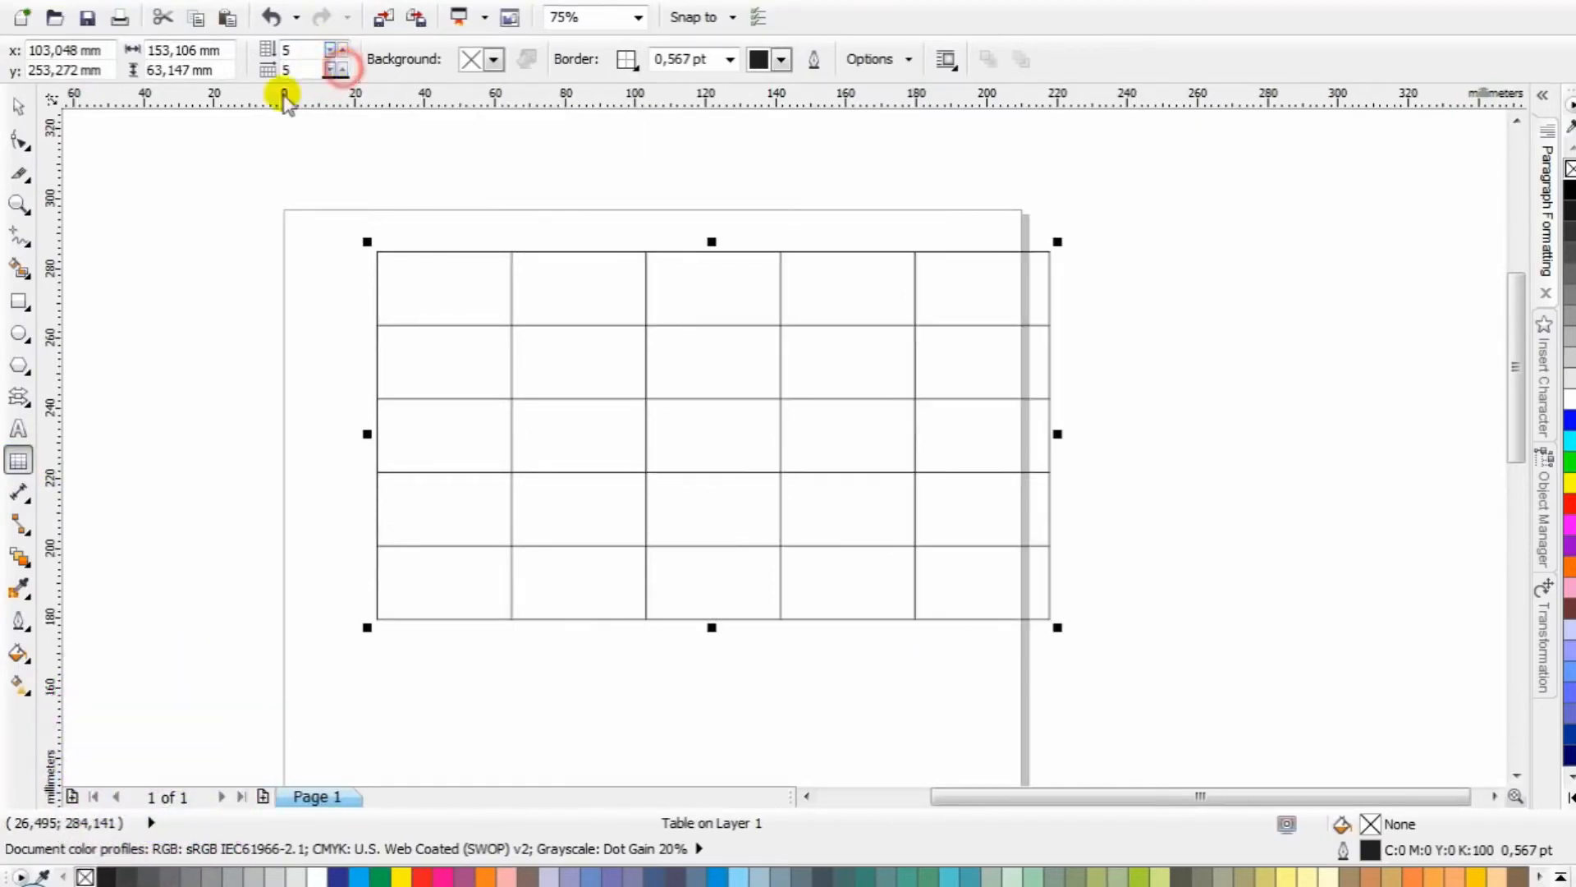
left_click(18, 107)
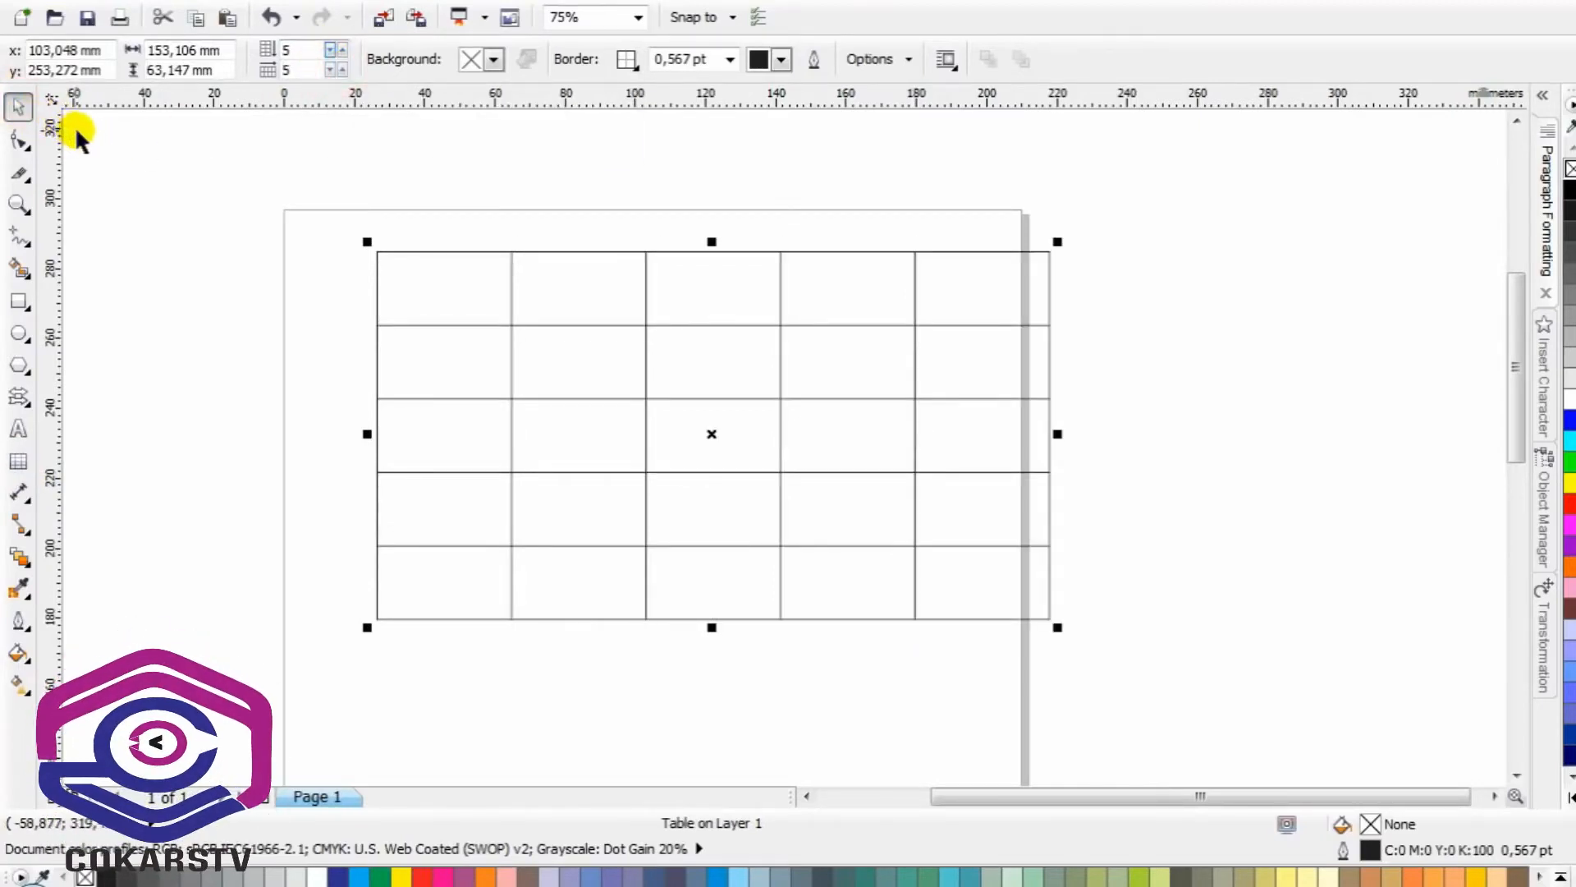
key("Delete")
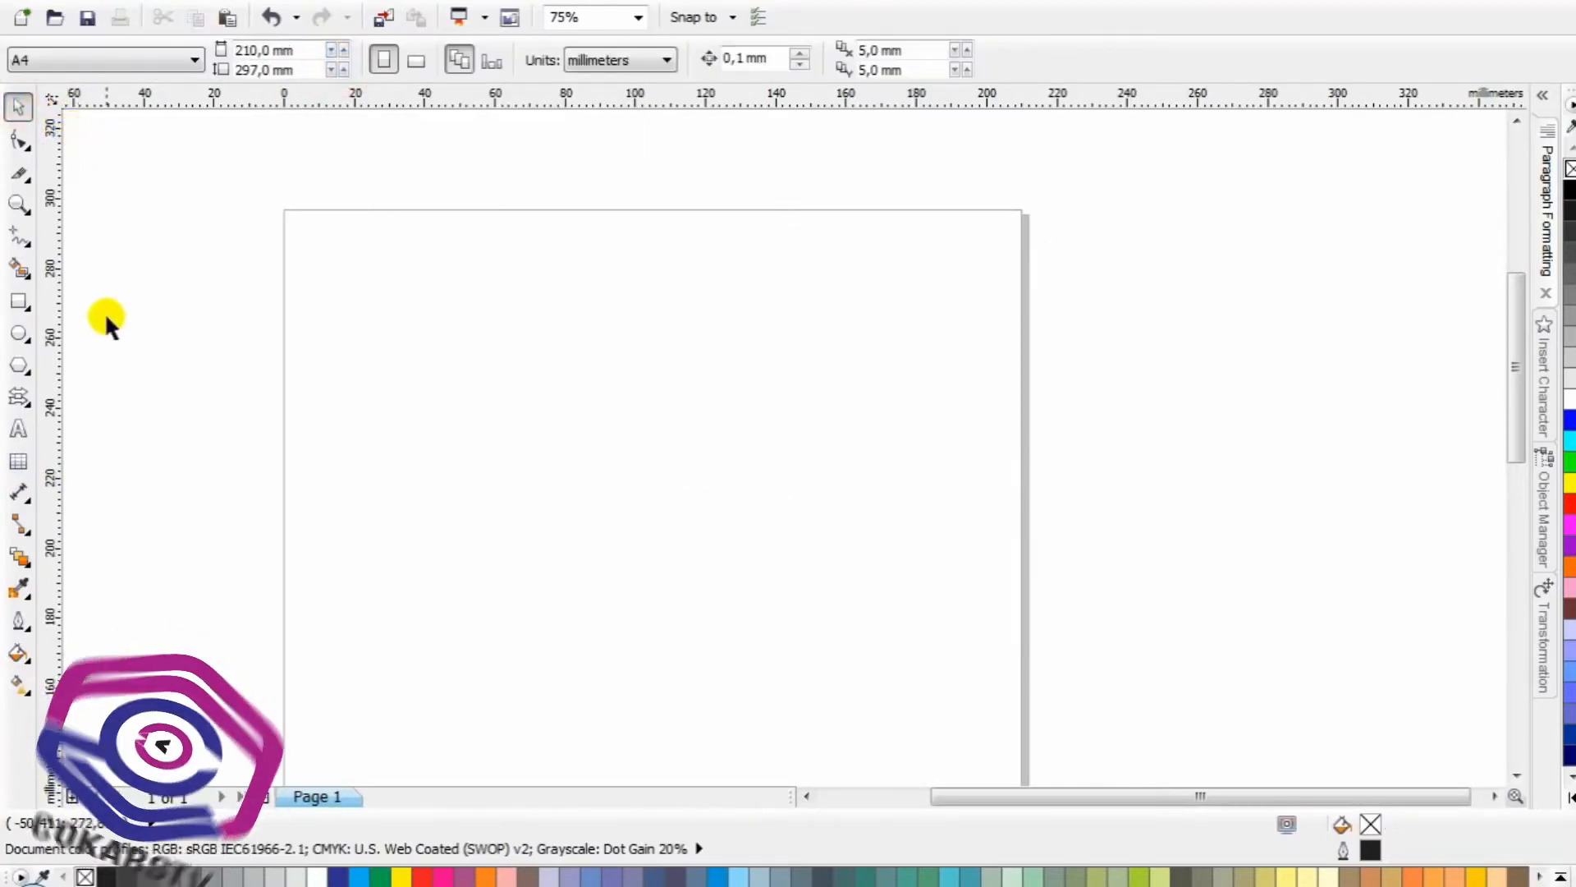
Draw two slanted parallel dimensions with offset dimension lines, about 100 mm and about 93 mm long, in the page's upper half
left_click(19, 494)
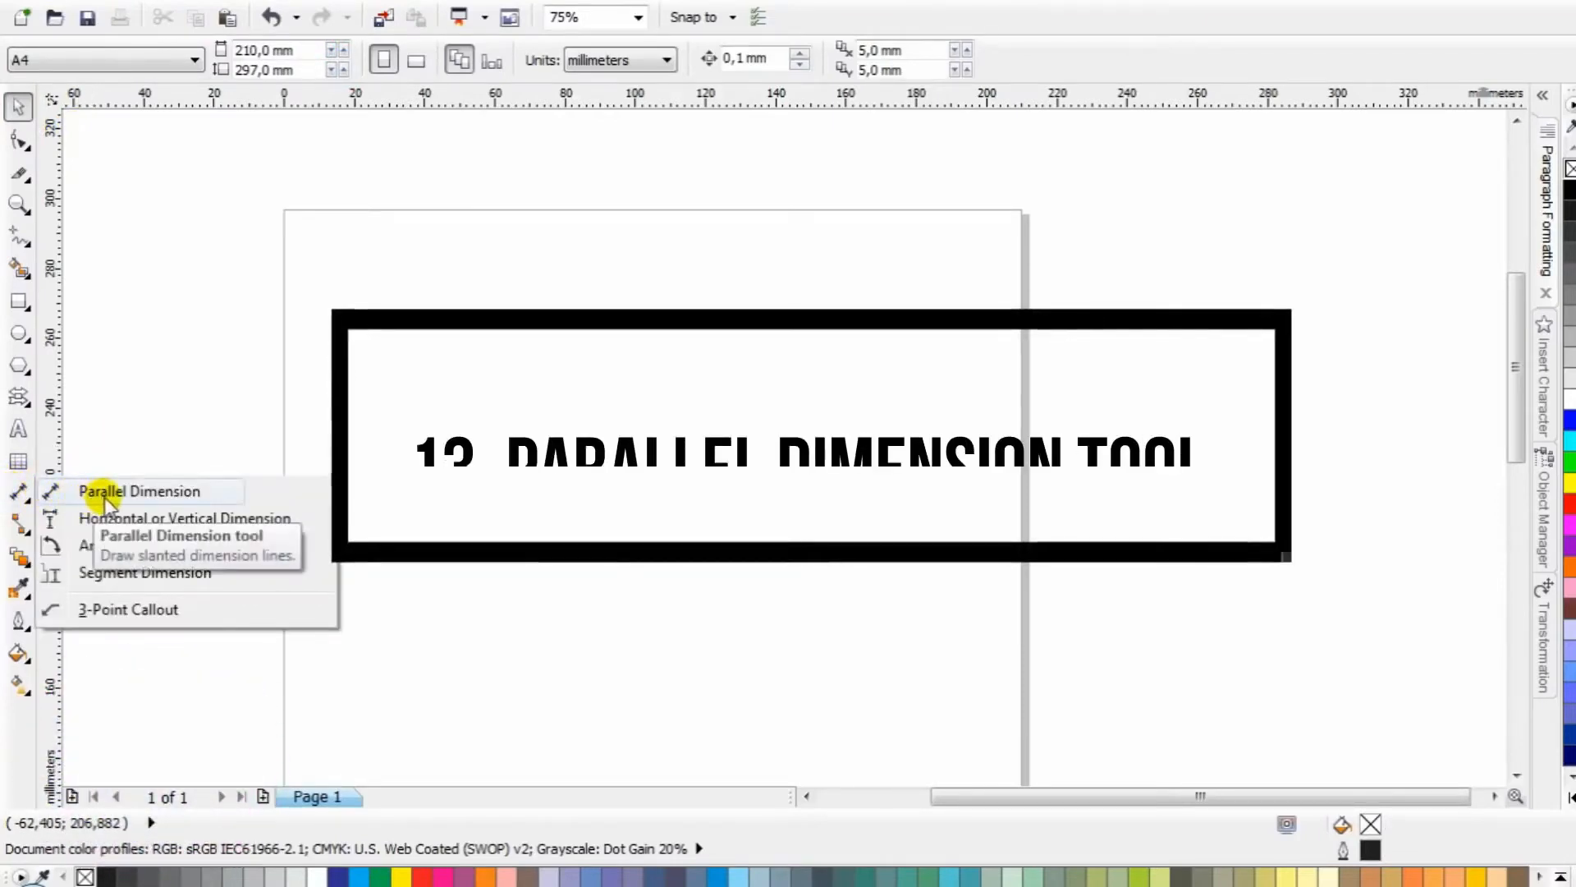
left_click(45, 490)
left_click_drag(402, 482, 697, 290)
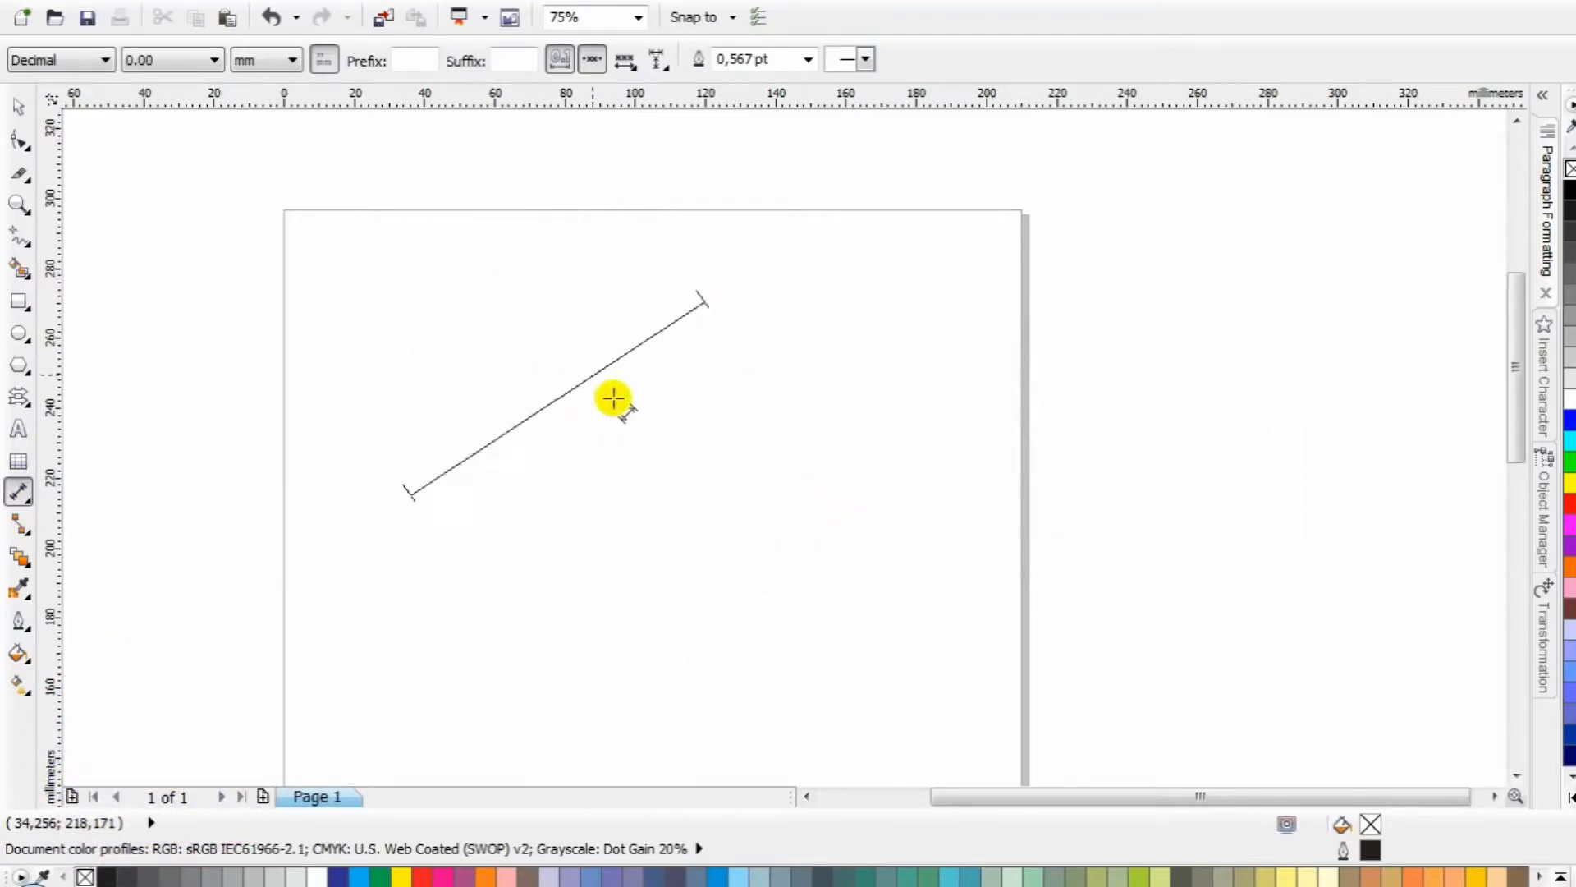
left_click(681, 458)
left_click_drag(812, 575, 880, 262)
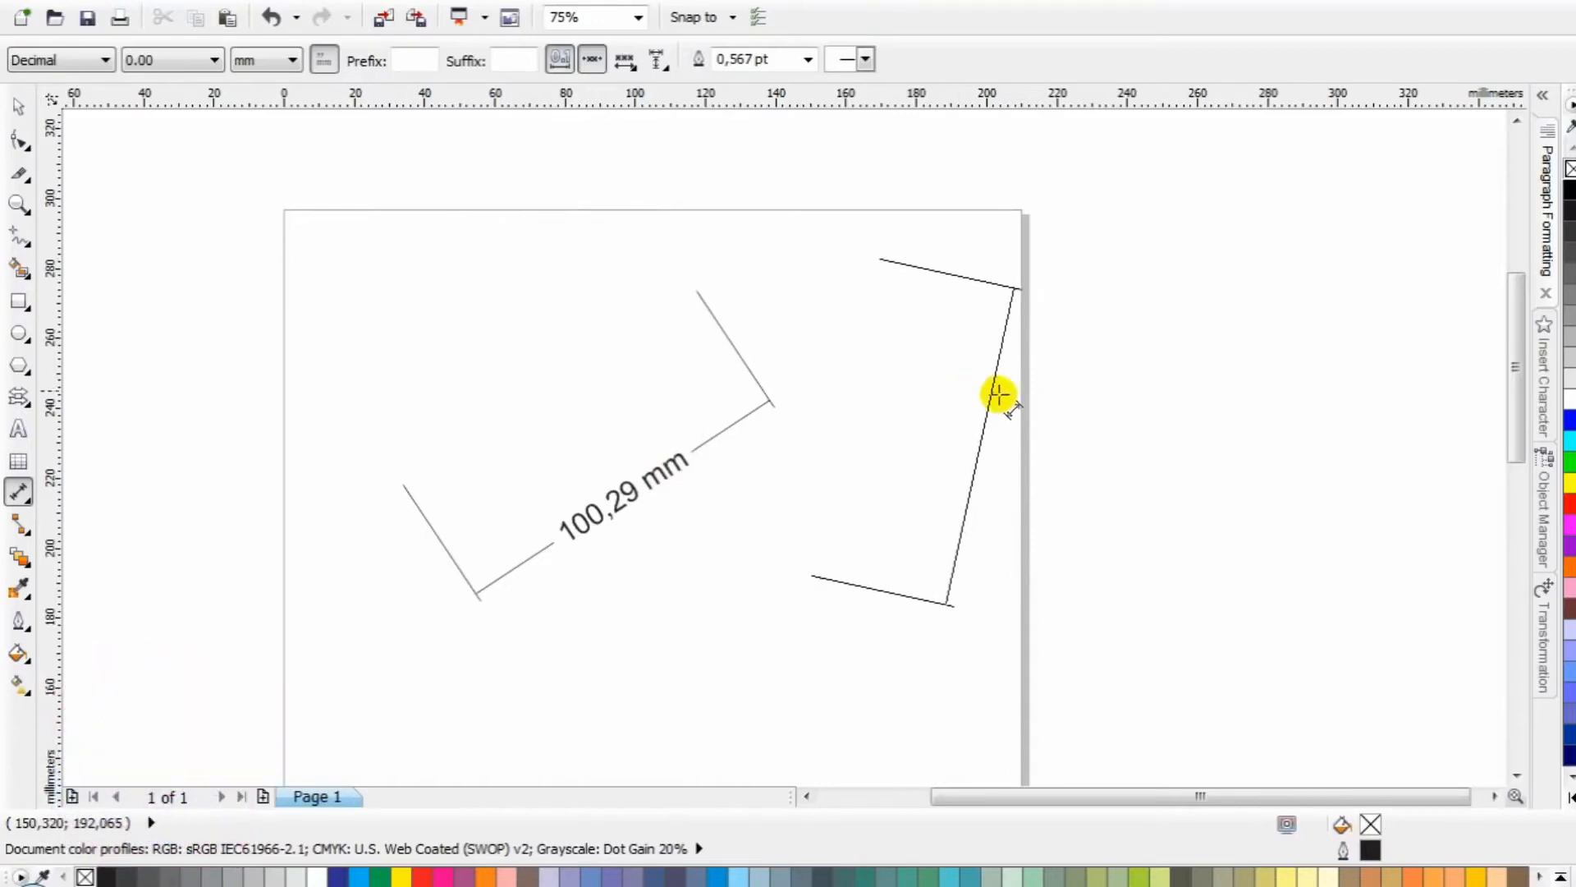
left_click(996, 427)
Select both parallel dimensions and delete them
left_click(18, 106)
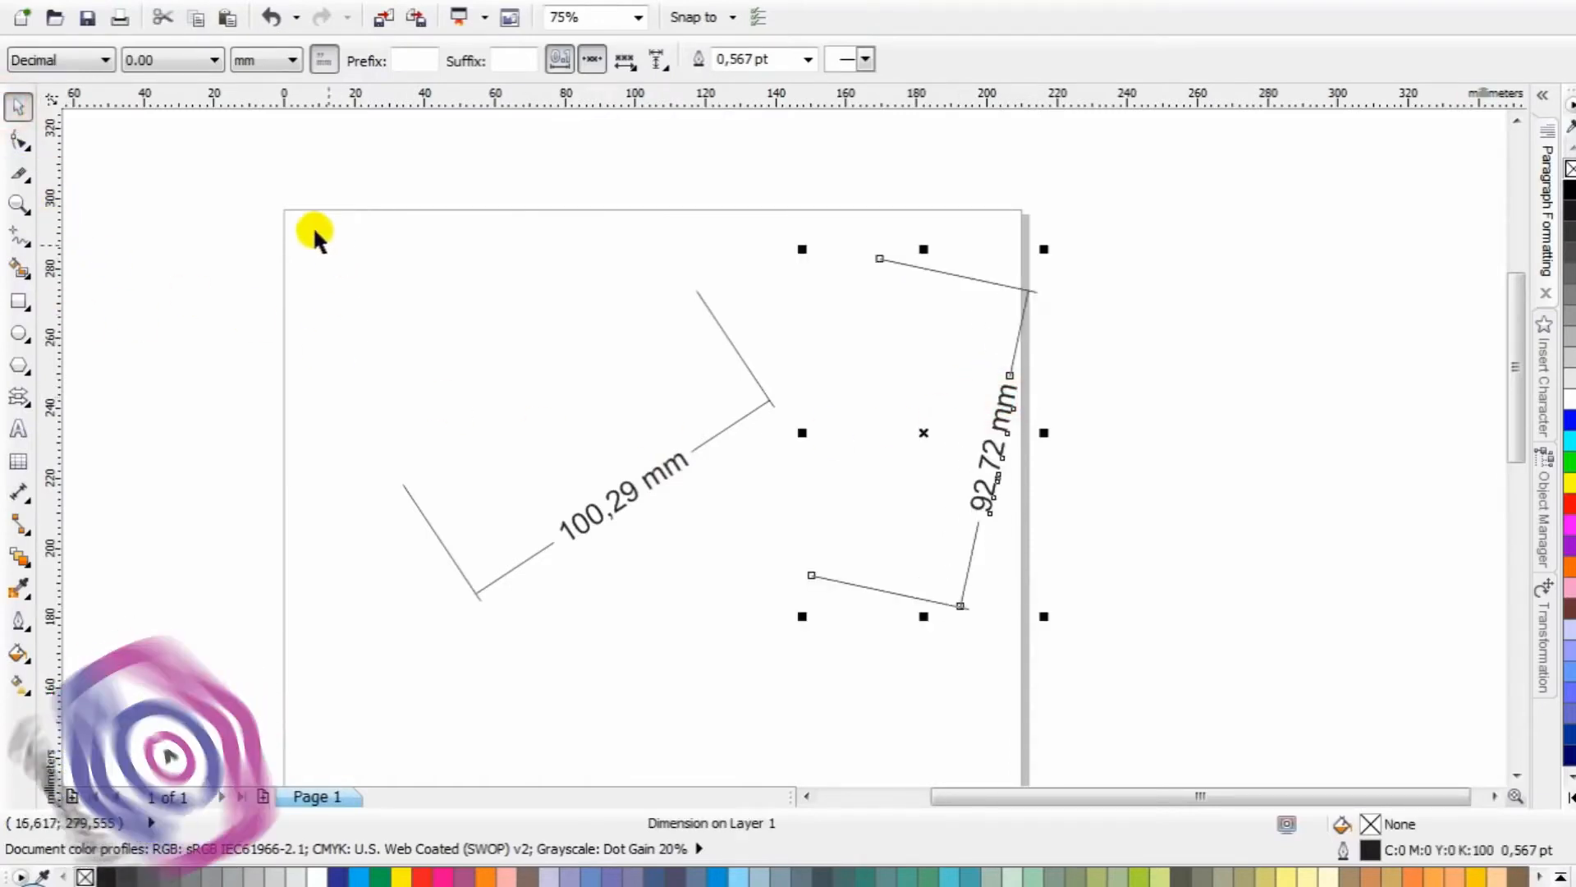
left_click_drag(245, 134, 1134, 687)
key("Delete")
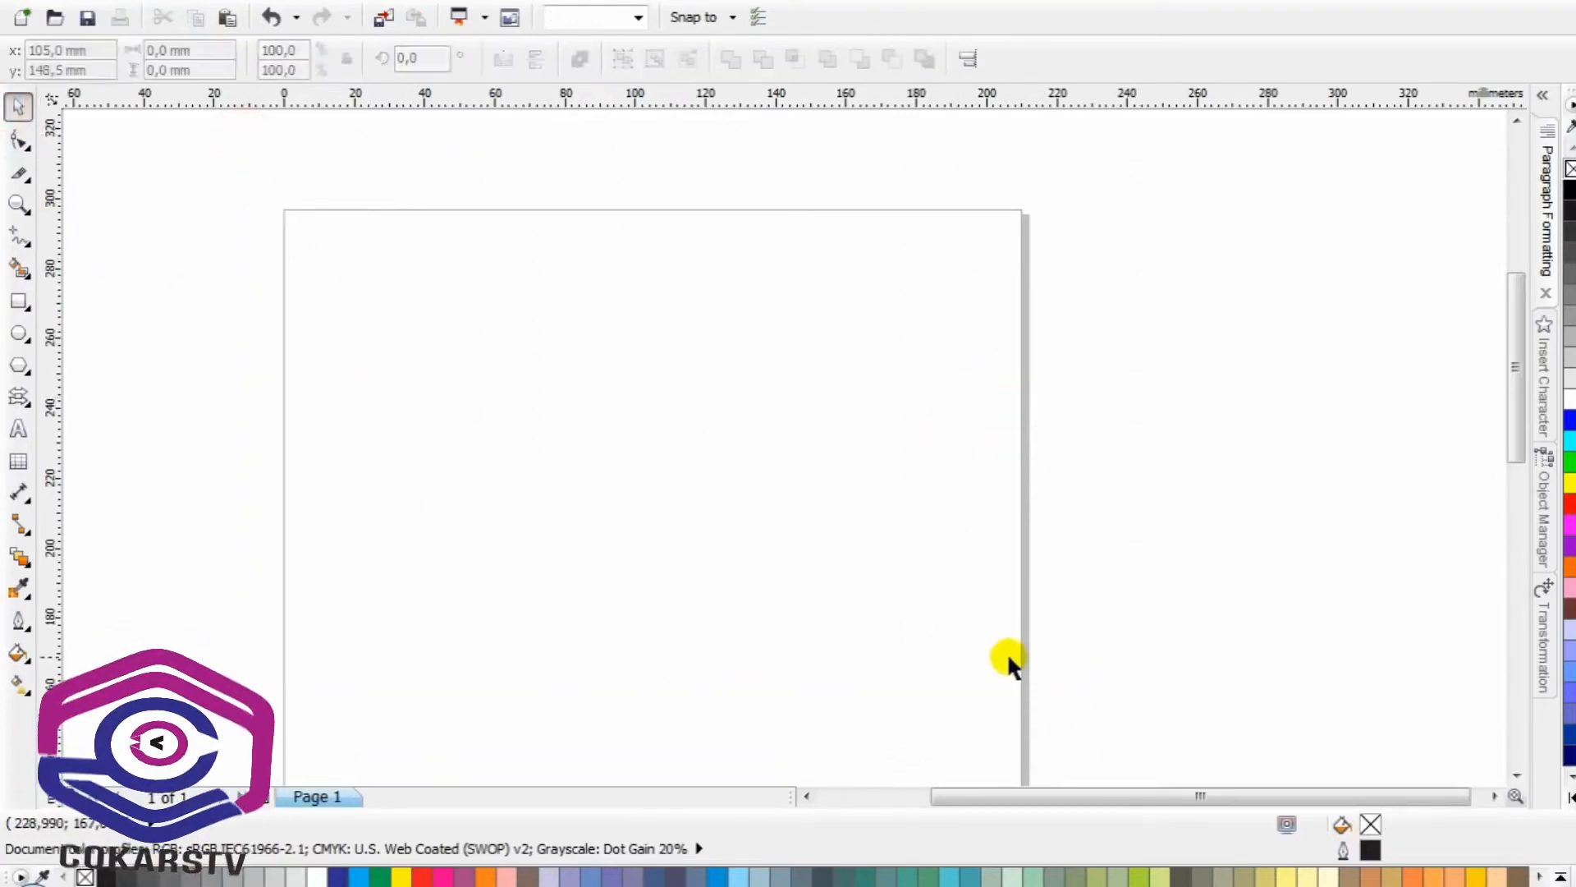
Draw a rectangle about 134 by 95 mm and make a half-width copy over its left half, leaving nothing selected
left_click(16, 303)
left_click_drag(397, 277, 868, 609)
left_click(18, 106)
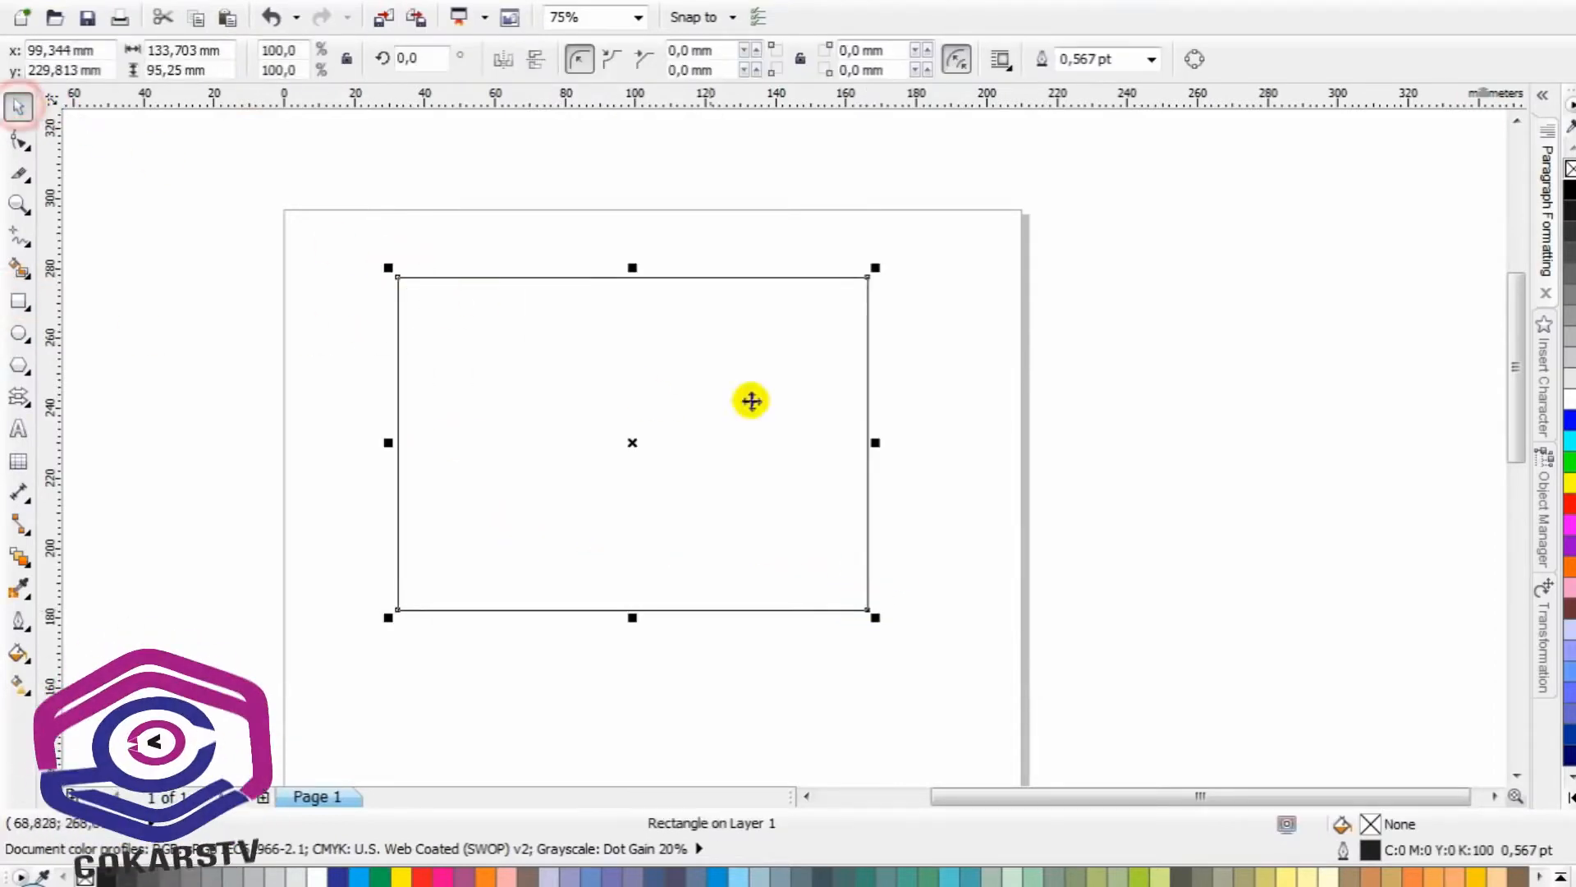
left_click_drag(872, 442, 633, 433)
left_click(286, 271)
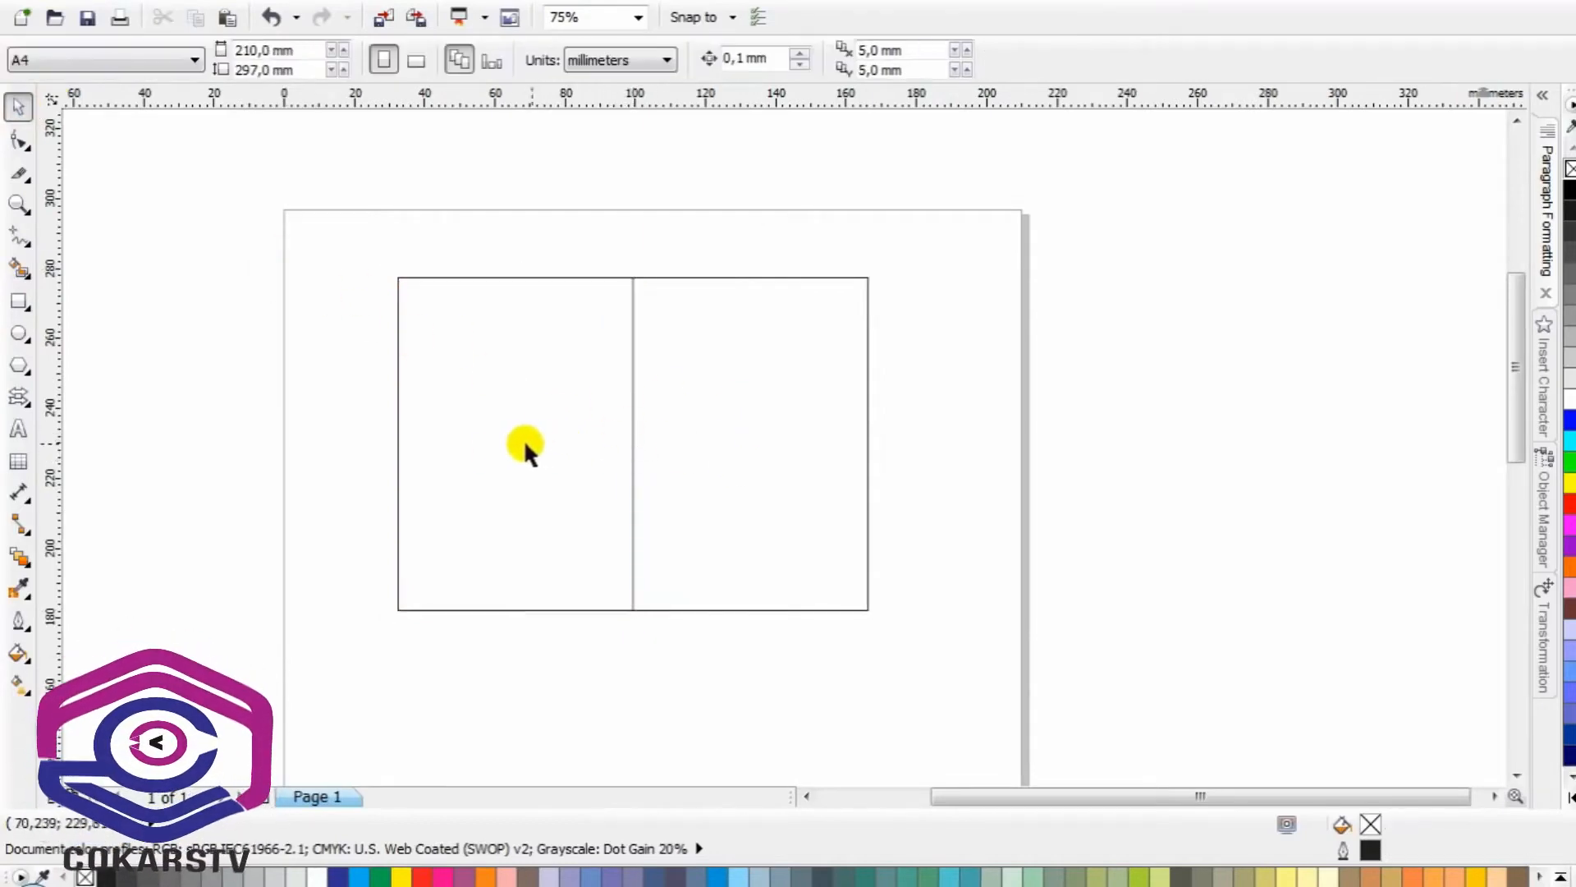
Try to add a parallel dimension starting just below the rectangle's lower-left corner, and undo it
left_click(17, 494)
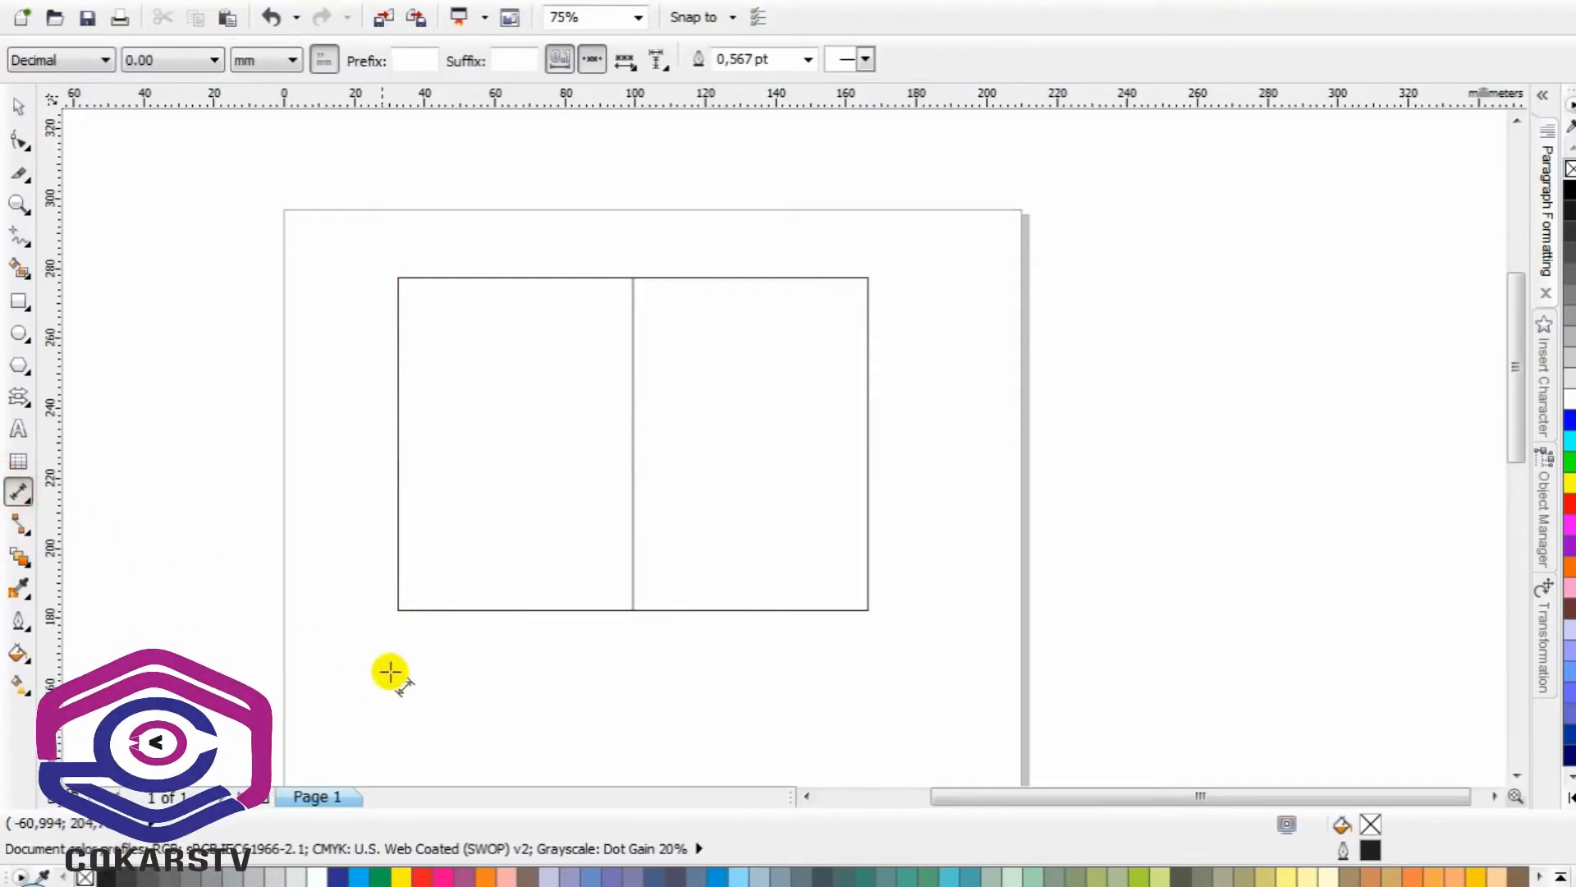
left_click_drag(399, 628, 863, 614)
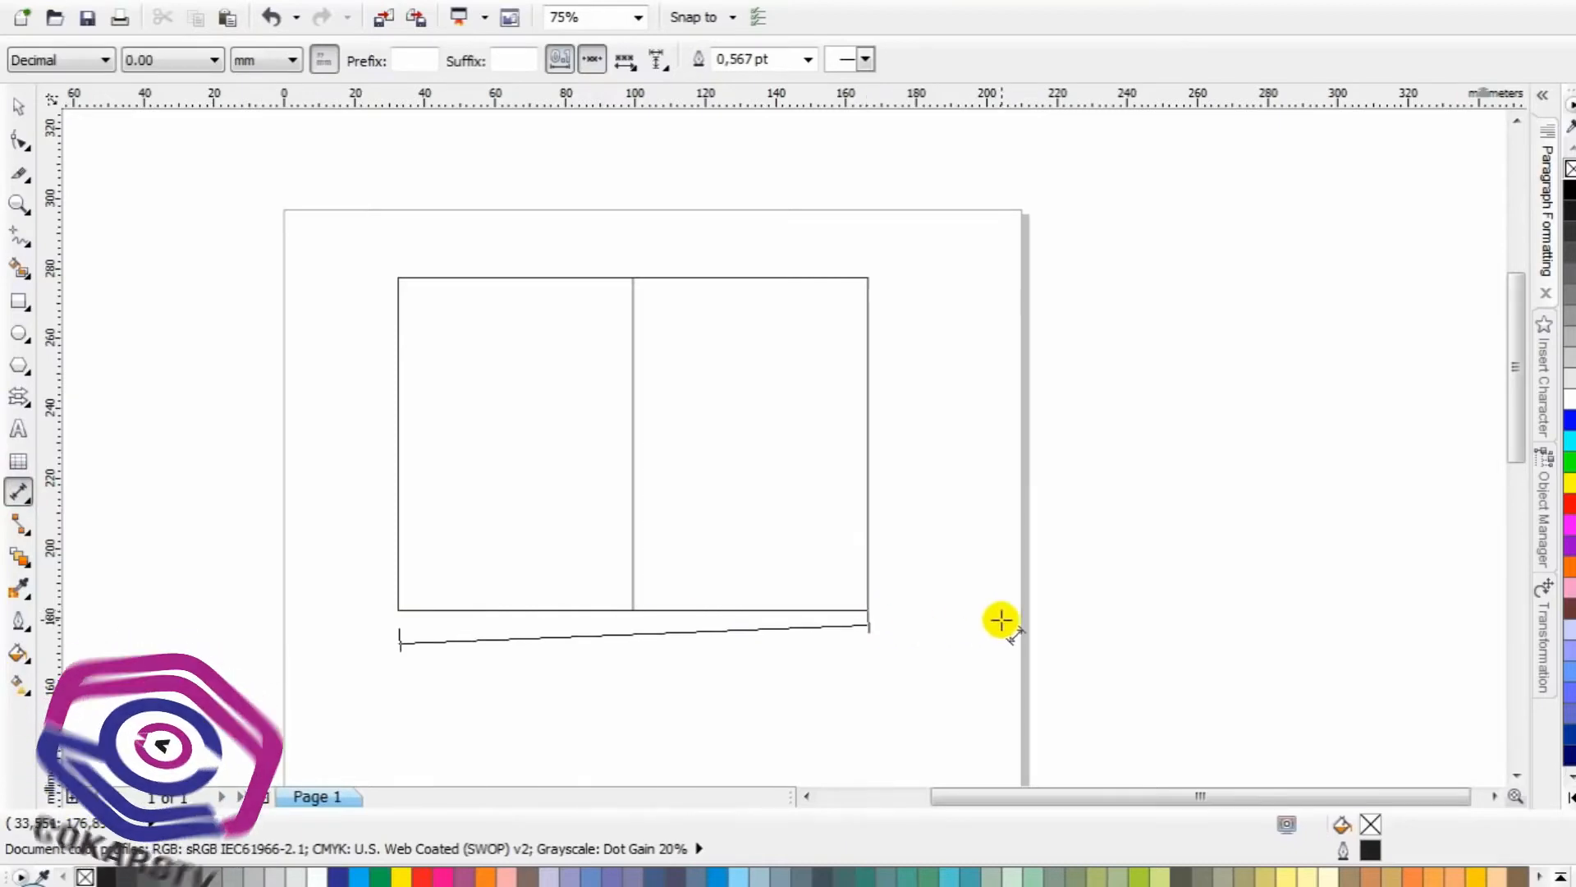
left_click(962, 625)
key("ctrl+z")
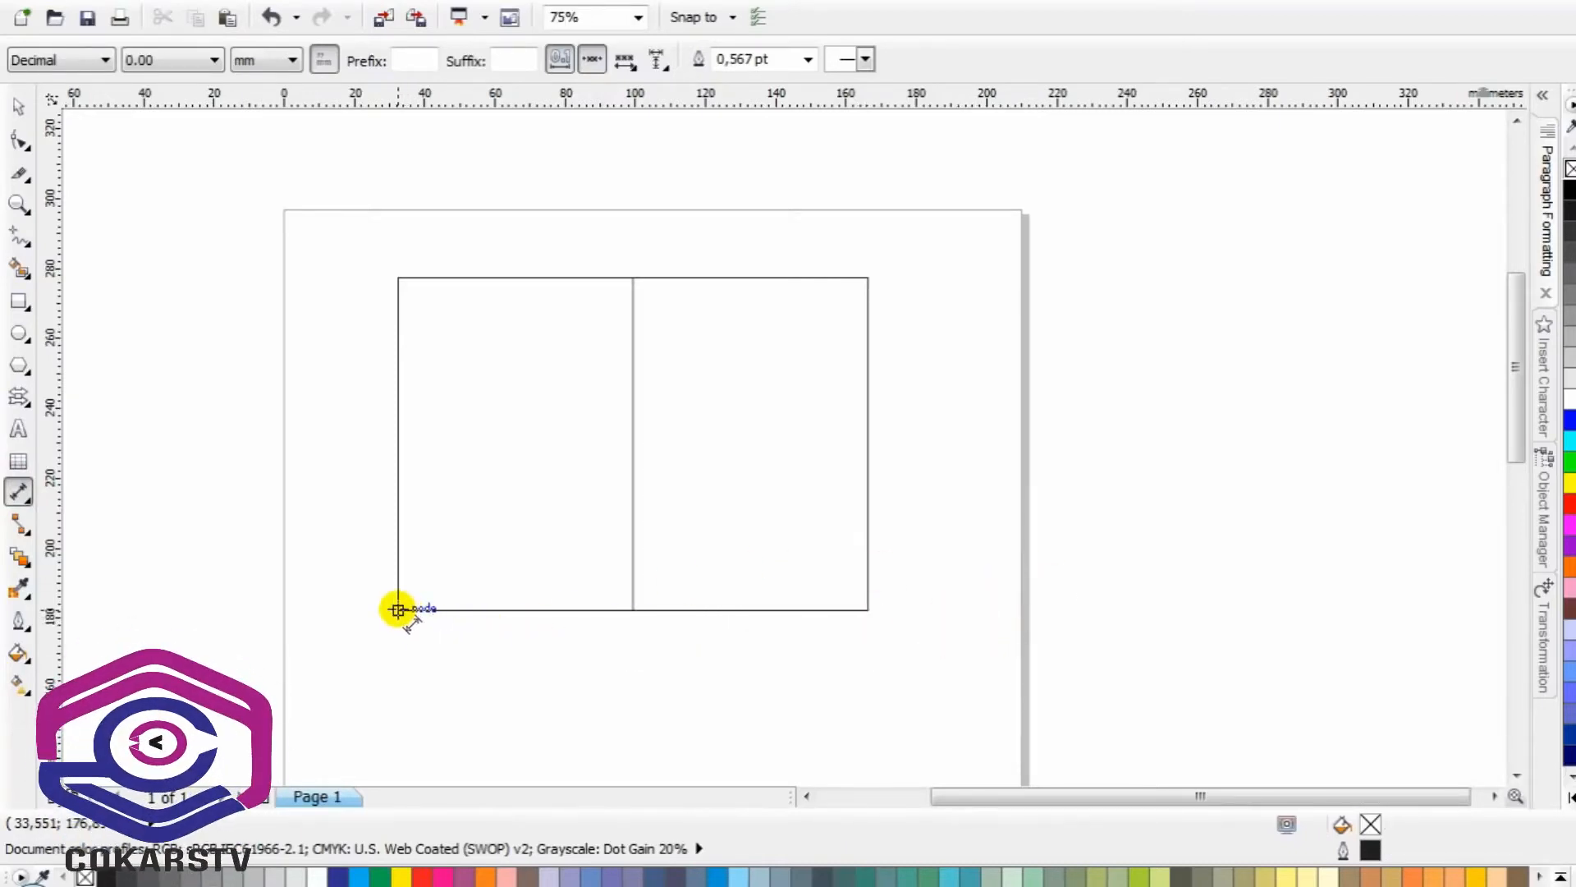
Dimension the rectangle's full width between its two lower corner nodes, placing the line just below the bottom edge
left_click_drag(398, 609, 867, 611)
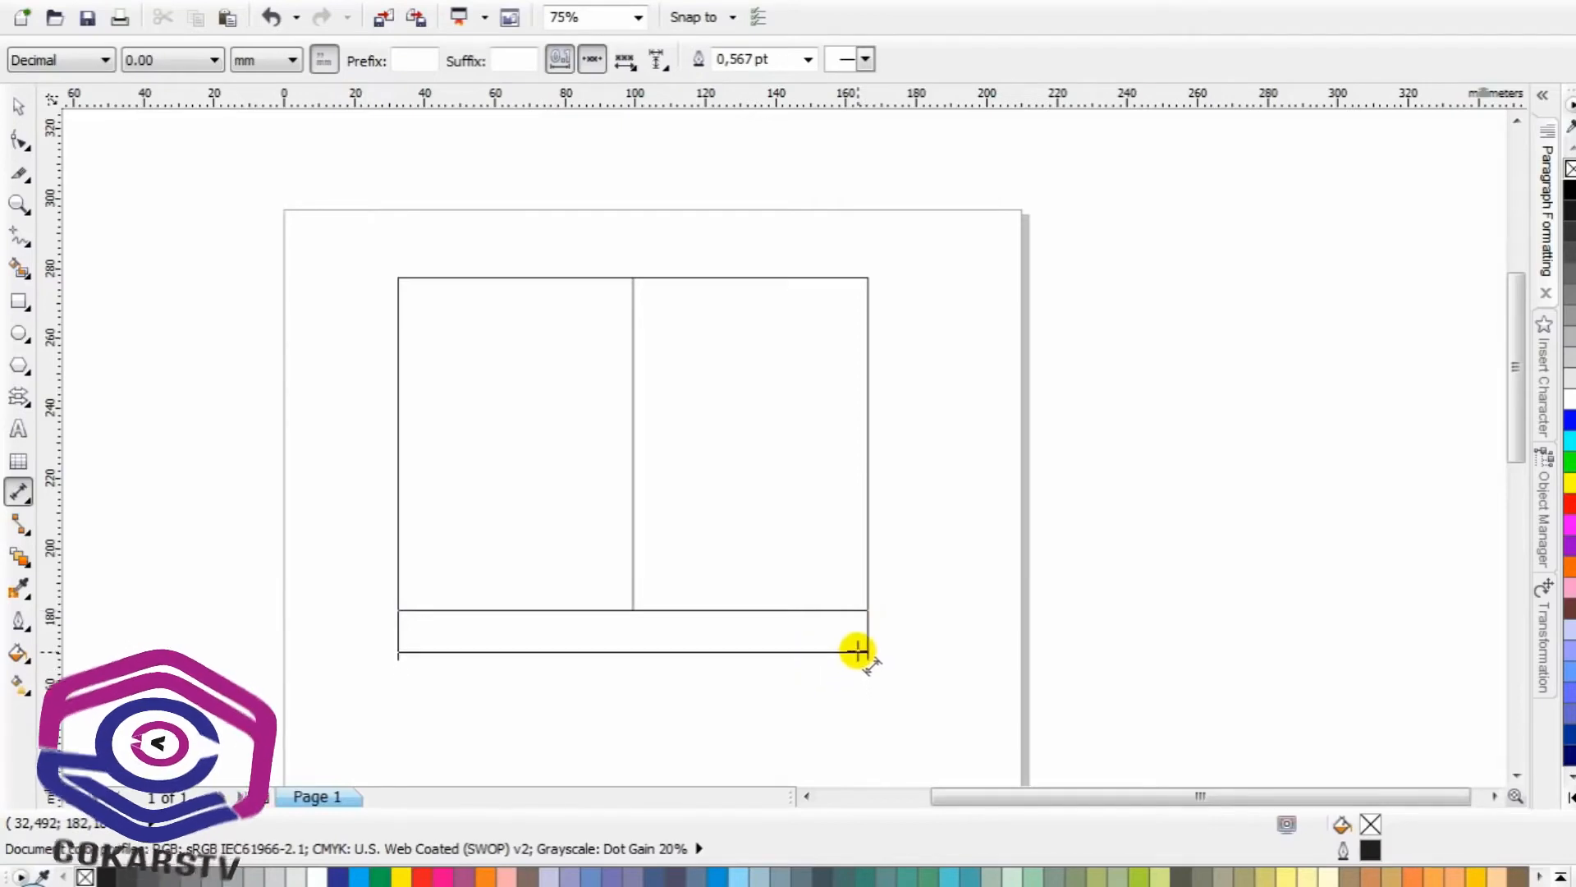
left_click(856, 642)
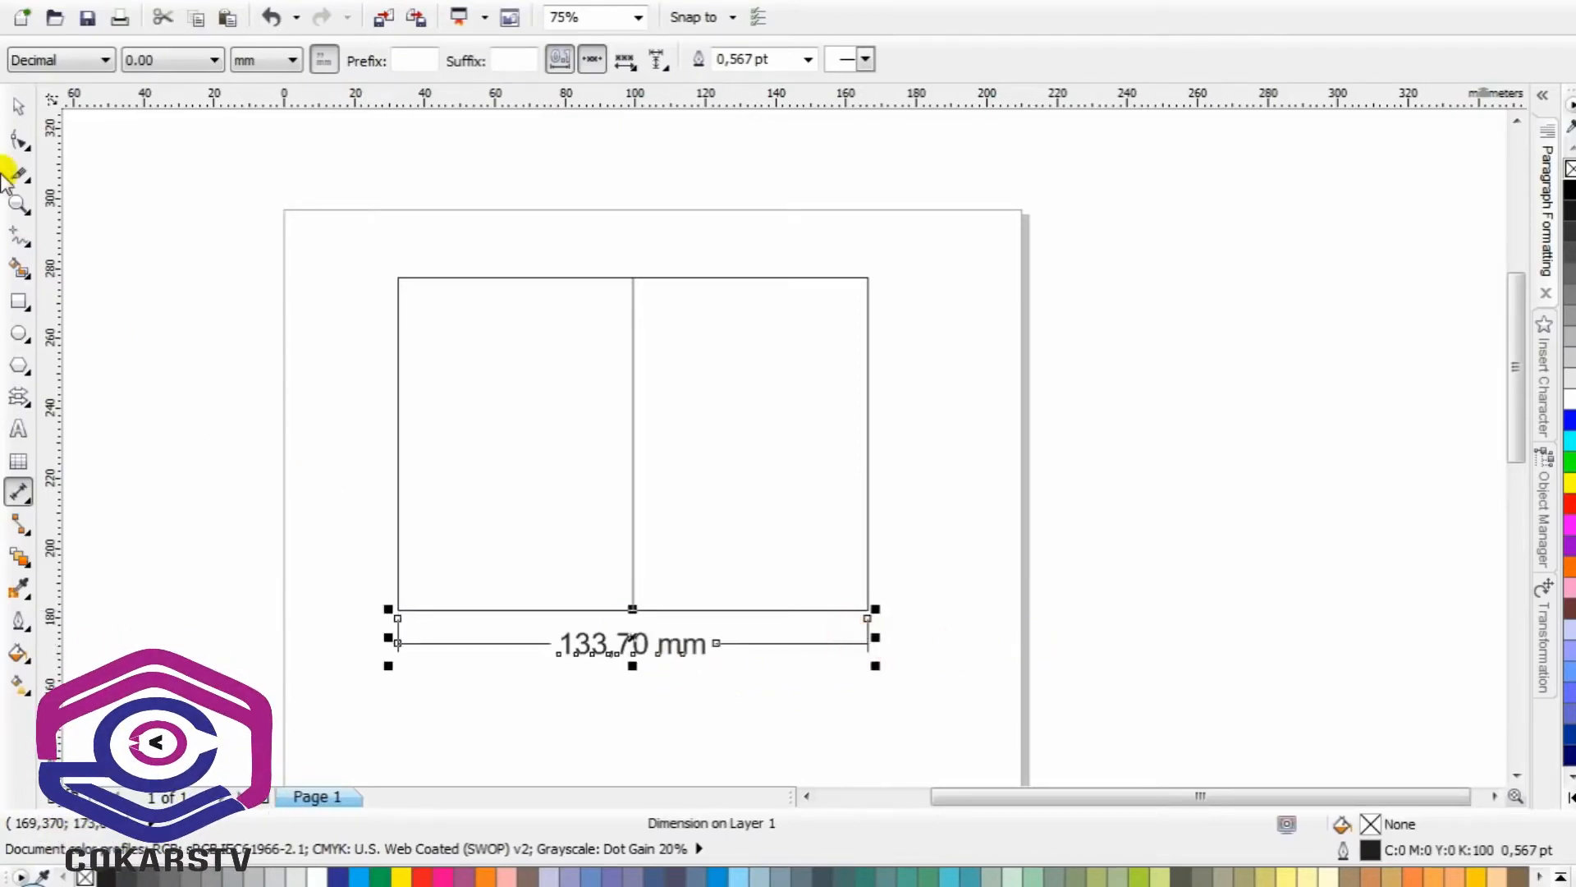
left_click(18, 100)
left_click(141, 248)
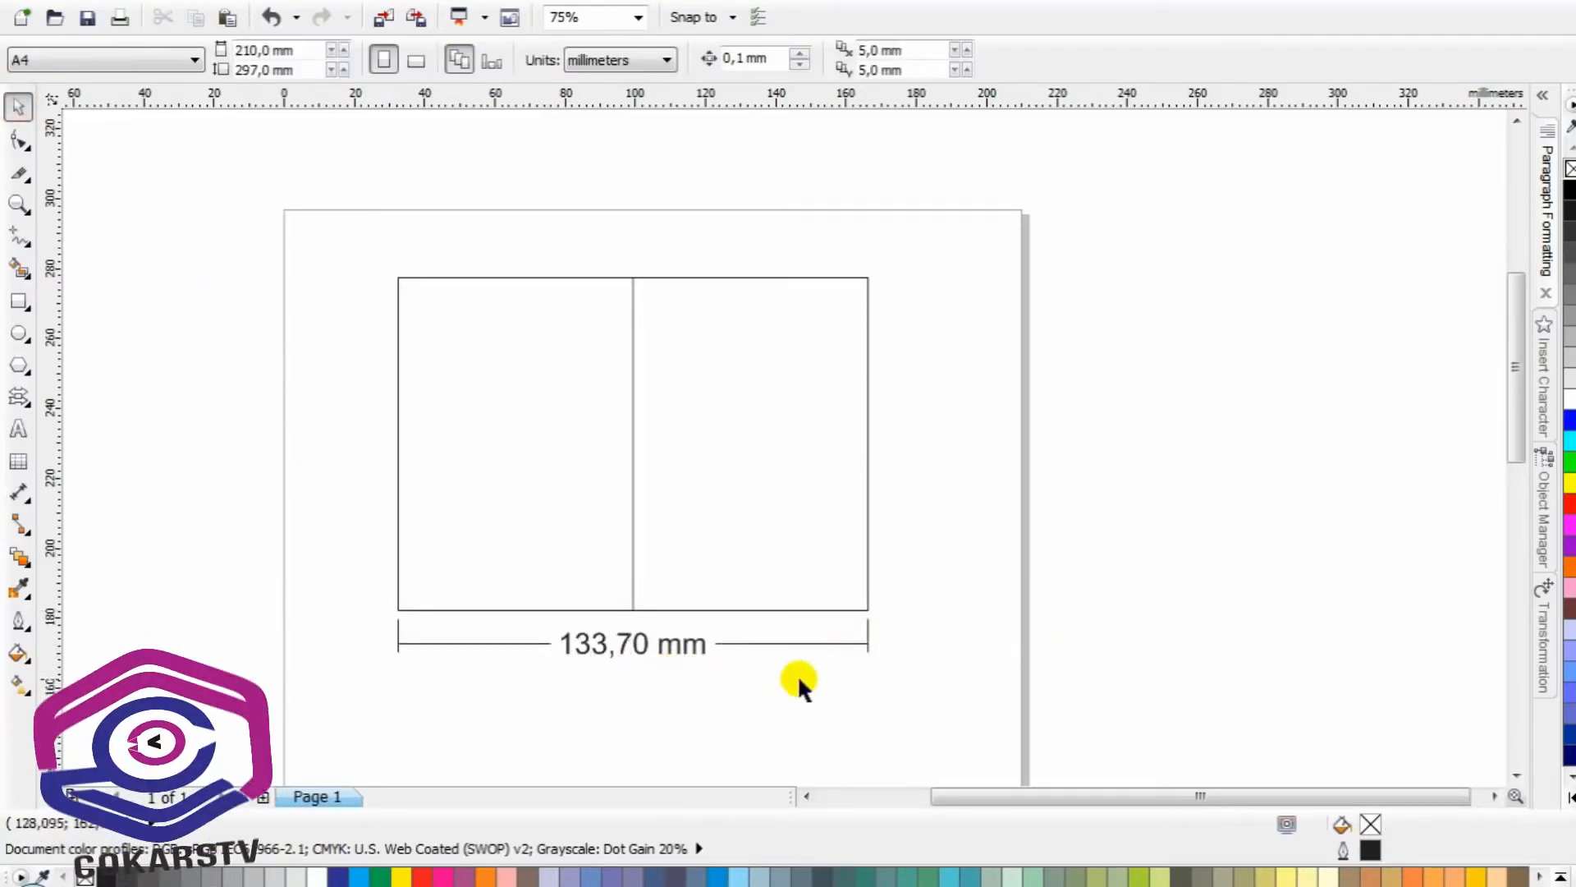
Check the dimension's value against the width property of the large rectangle
left_click_drag(948, 704, 335, 560)
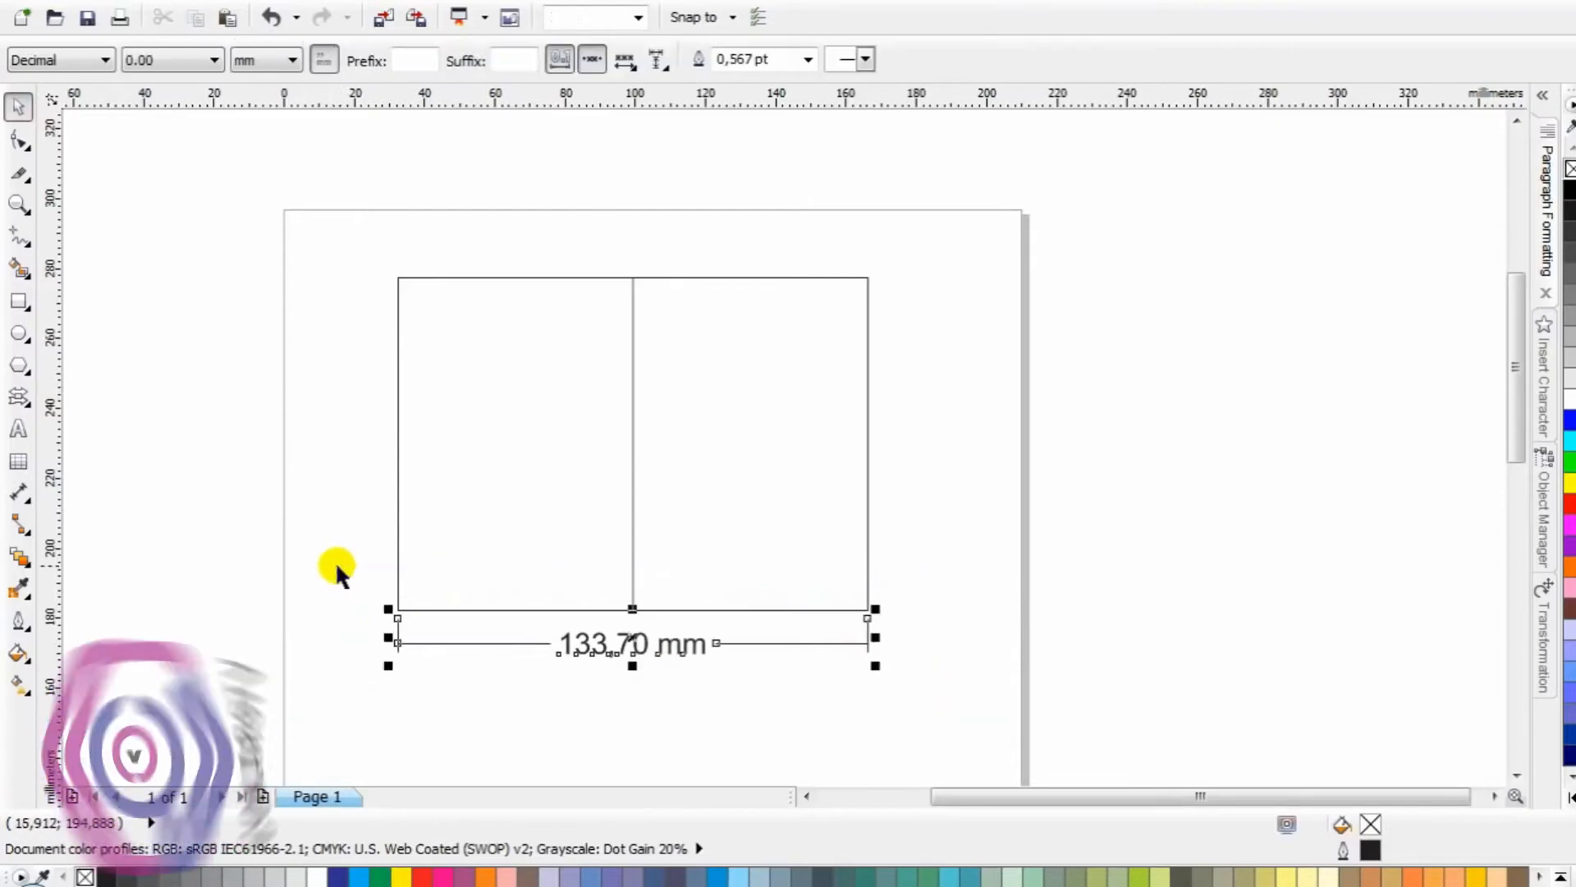
left_click(985, 472)
left_click_drag(905, 691, 333, 560)
left_click(699, 490)
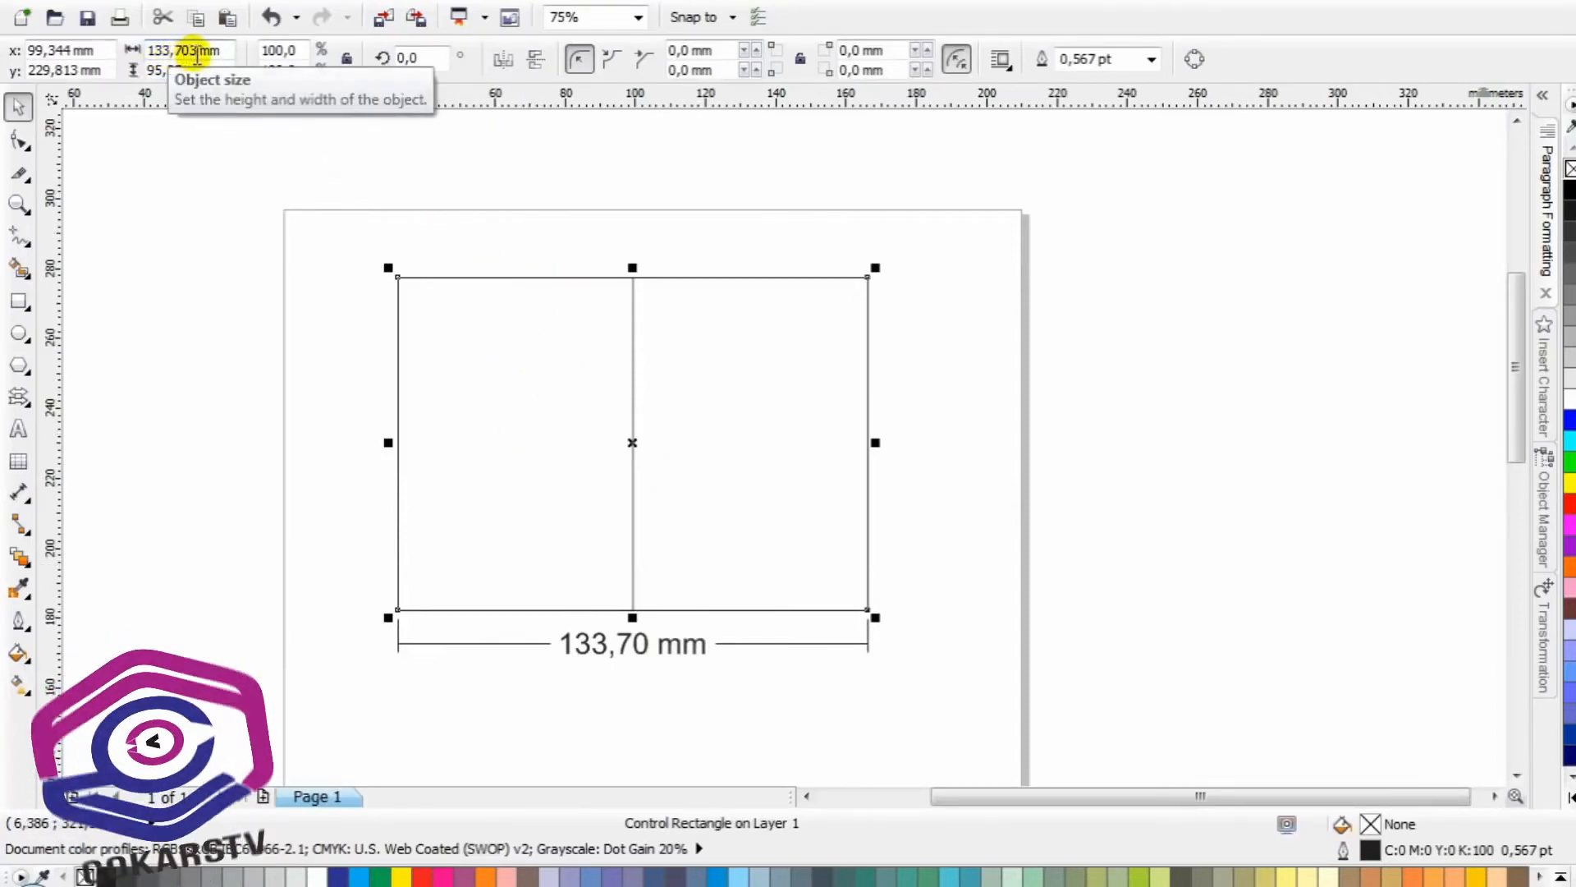
left_click(284, 549)
left_click(561, 655)
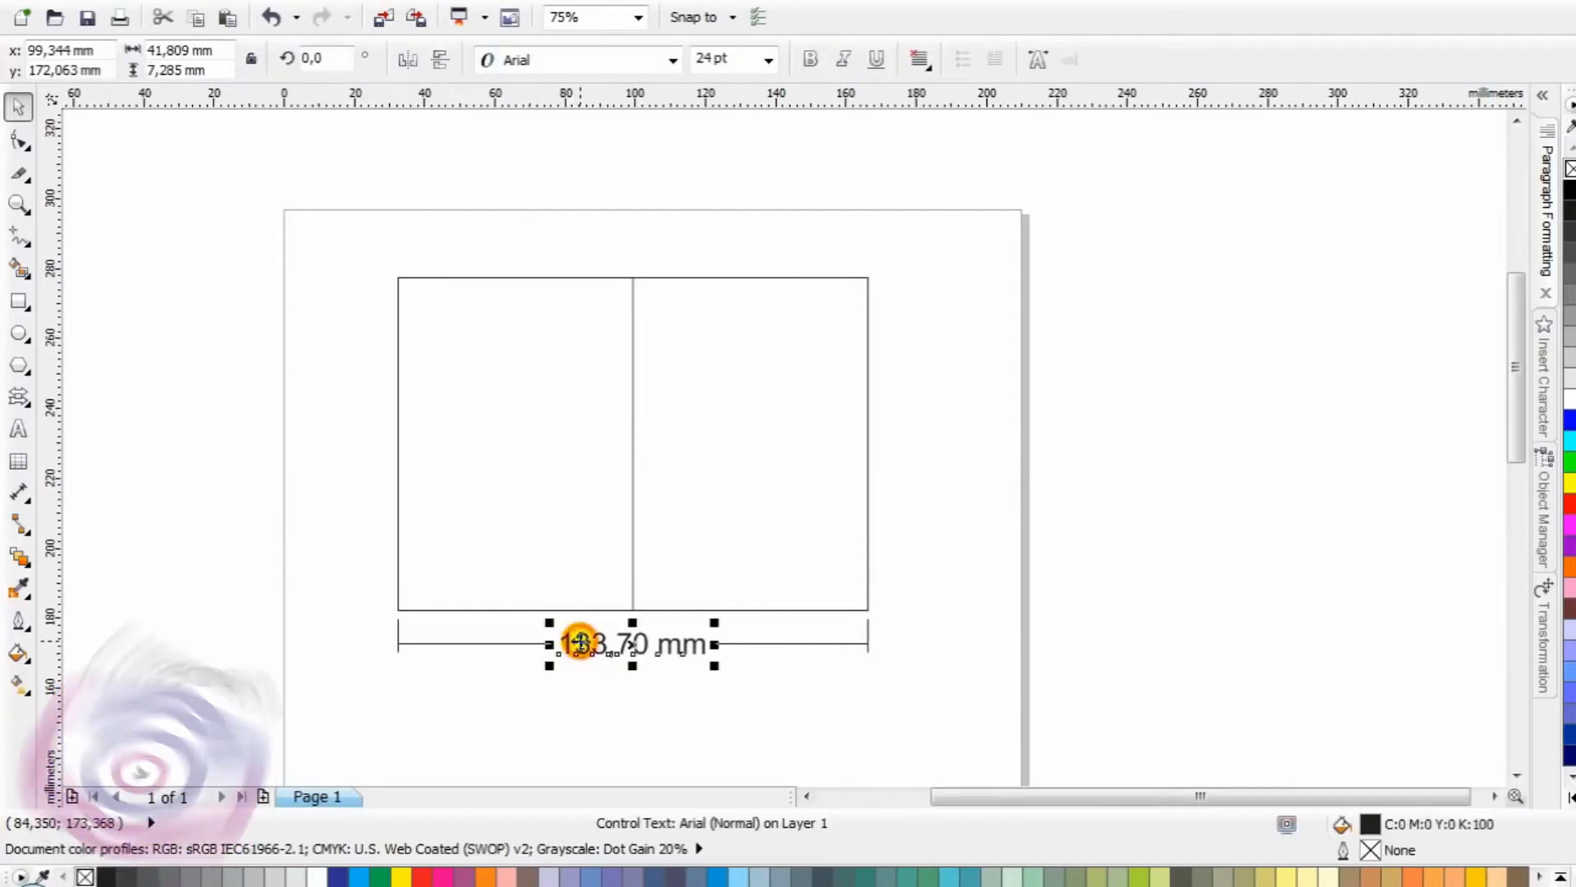
Select the rectangles together with their dimension and delete them all
left_click_drag(946, 694, 326, 210)
key("Delete")
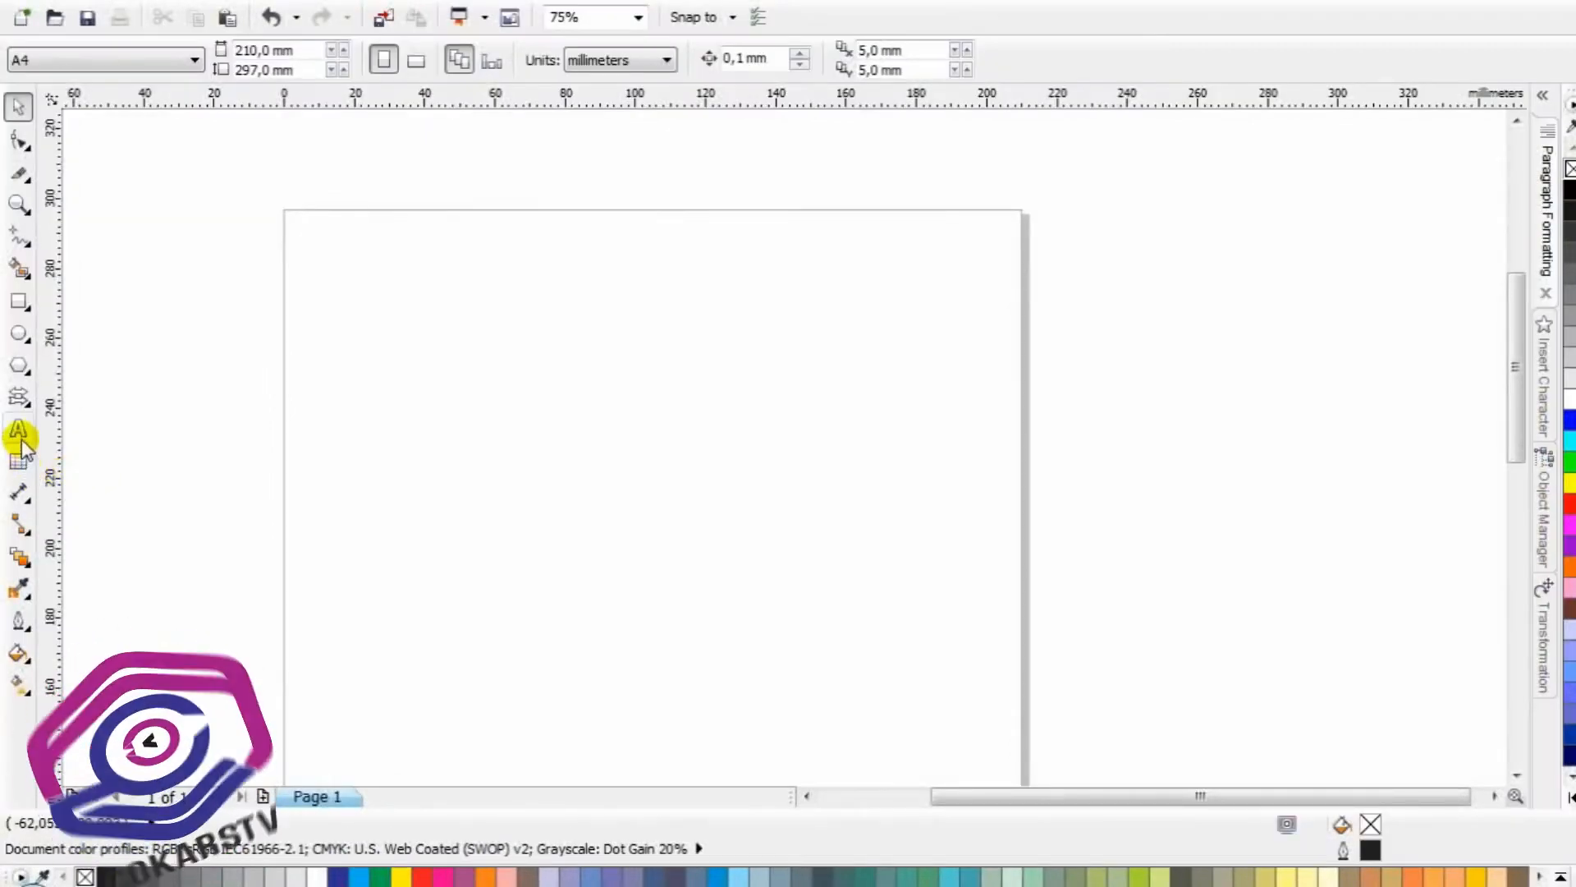
left_click(24, 523)
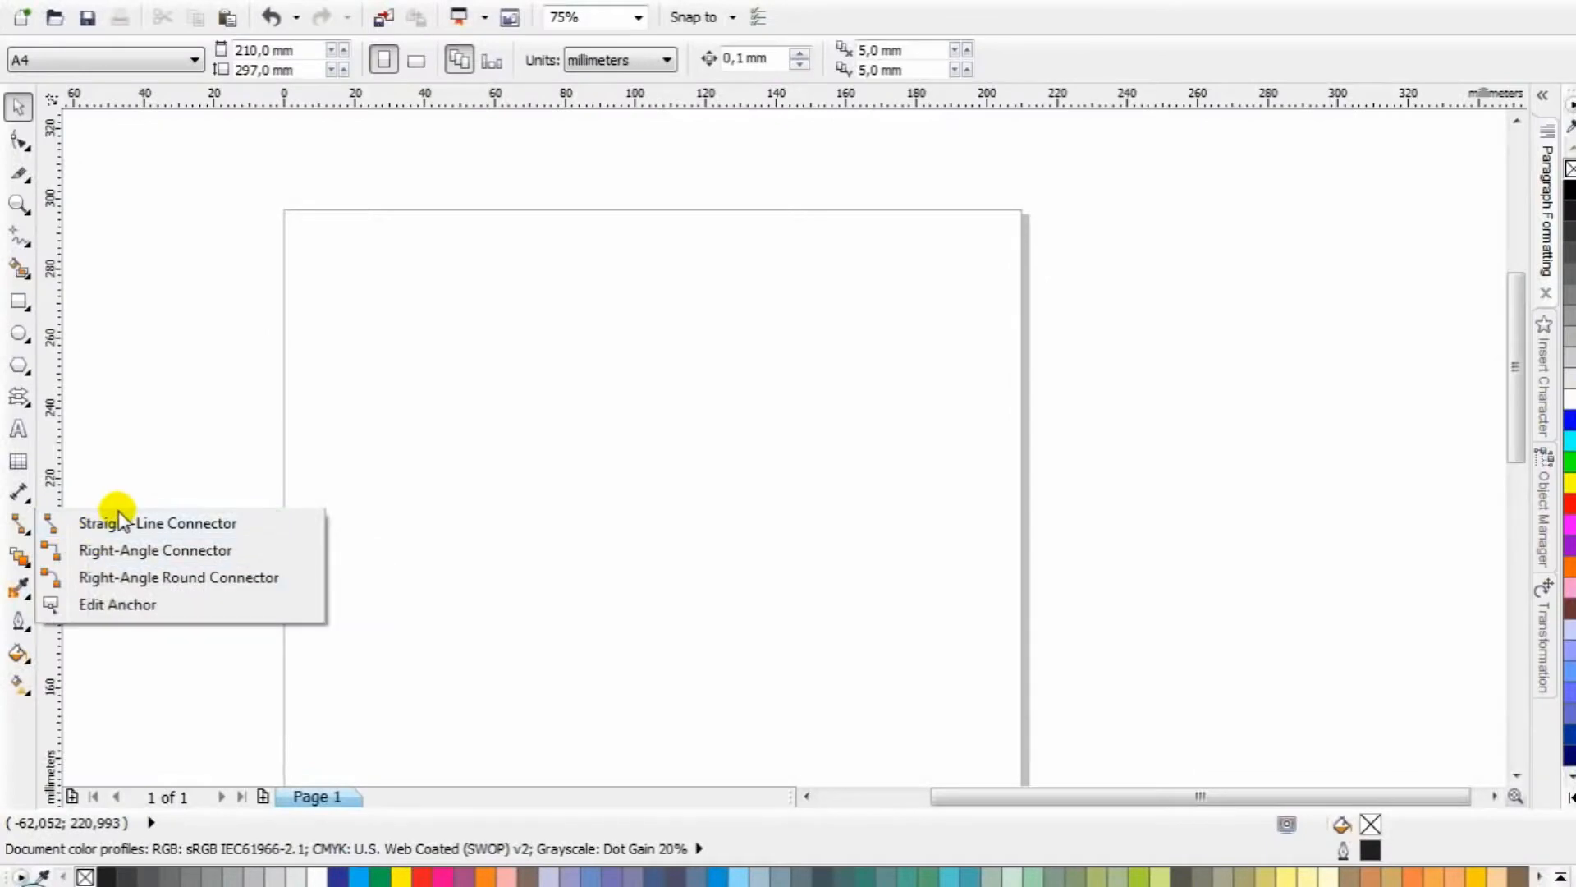
left_click(130, 430)
left_click(18, 563)
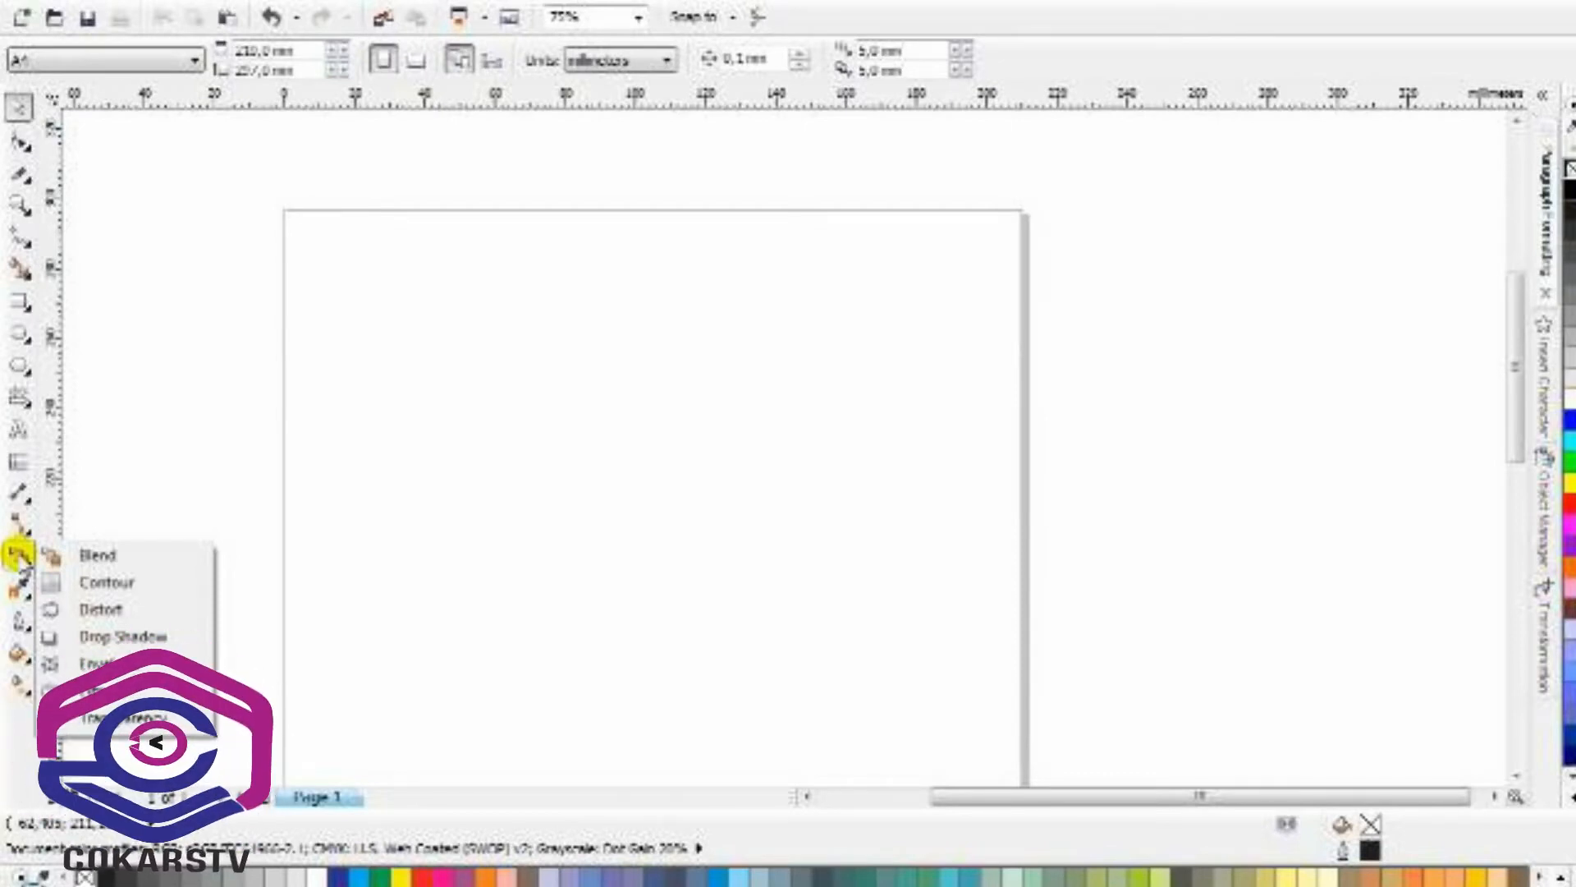
left_click(96, 556)
left_click(20, 107)
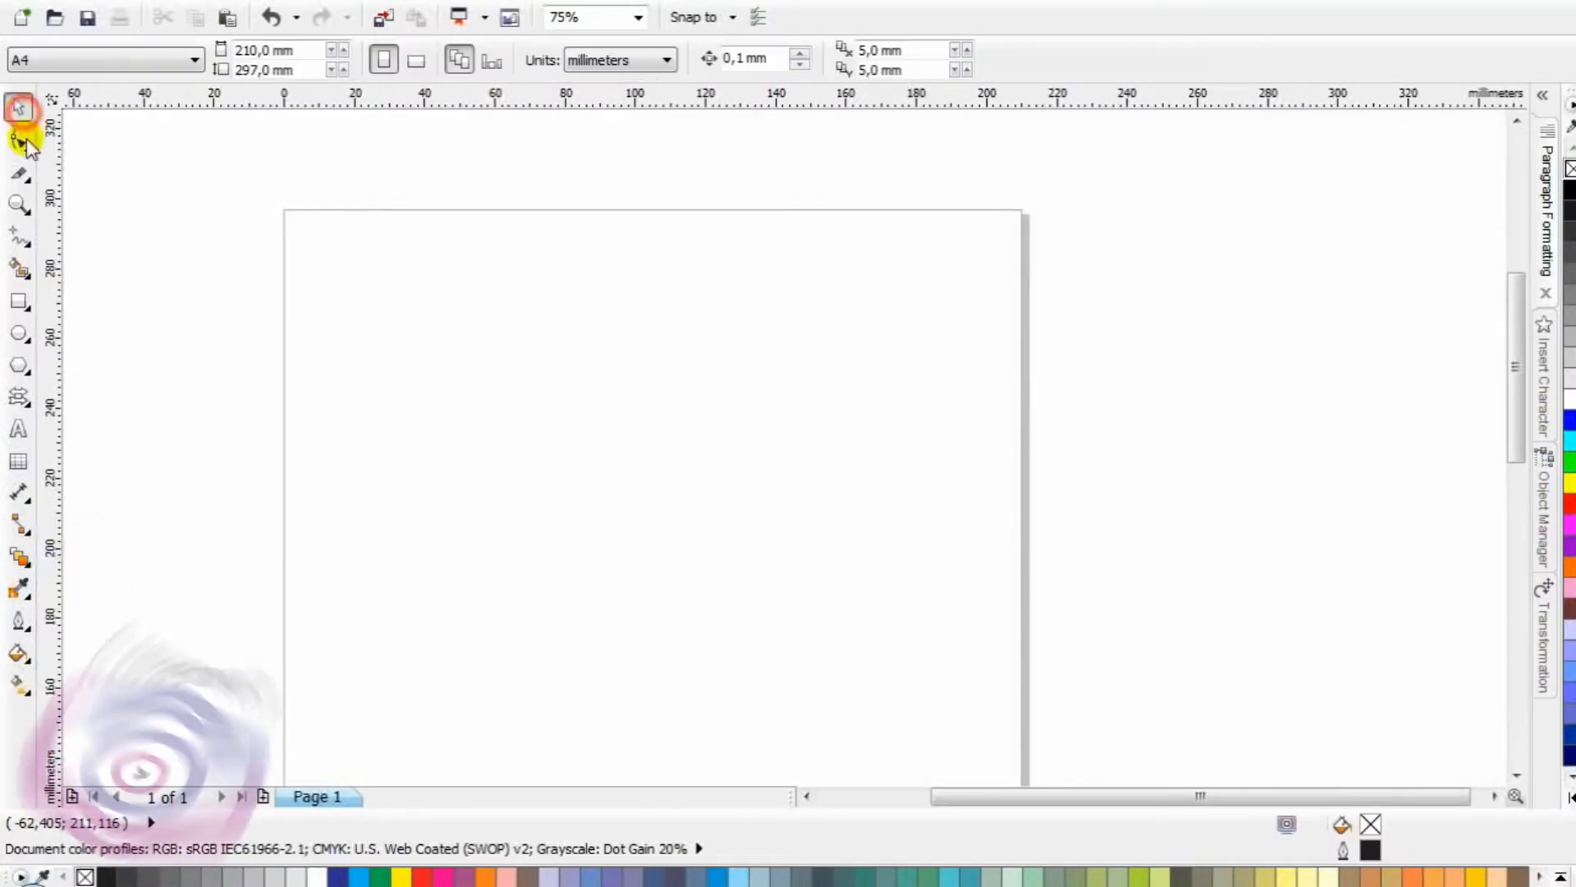
Draw a circle about 28 mm in diameter near the page's upper left and place a copy about 146 mm to its right
left_click(19, 331)
left_click_drag(380, 331, 478, 428)
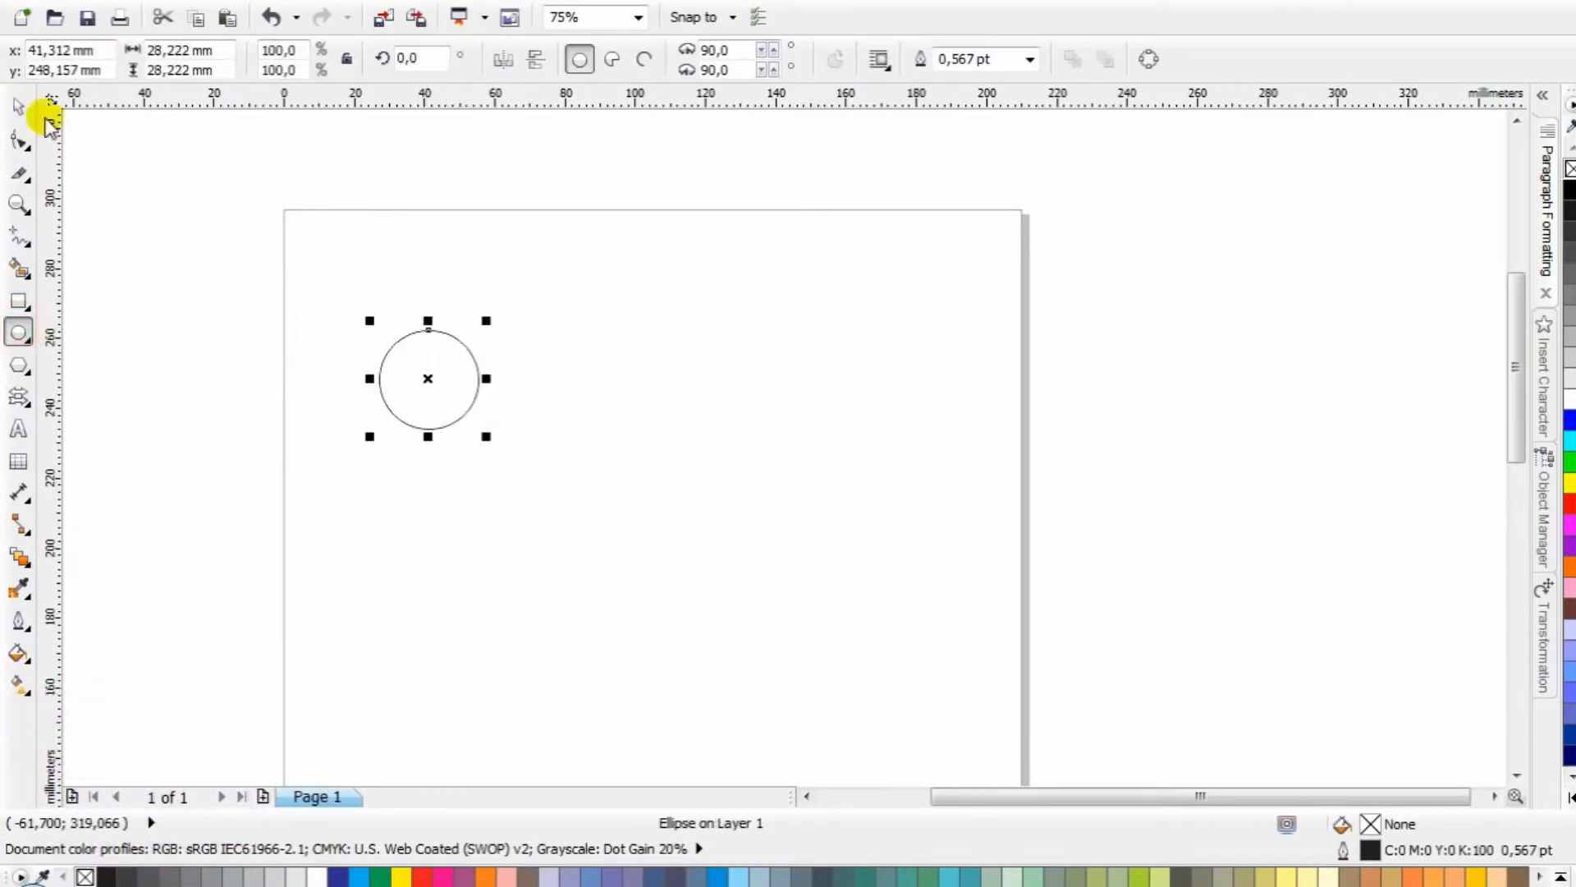
left_click_drag(428, 368, 940, 354)
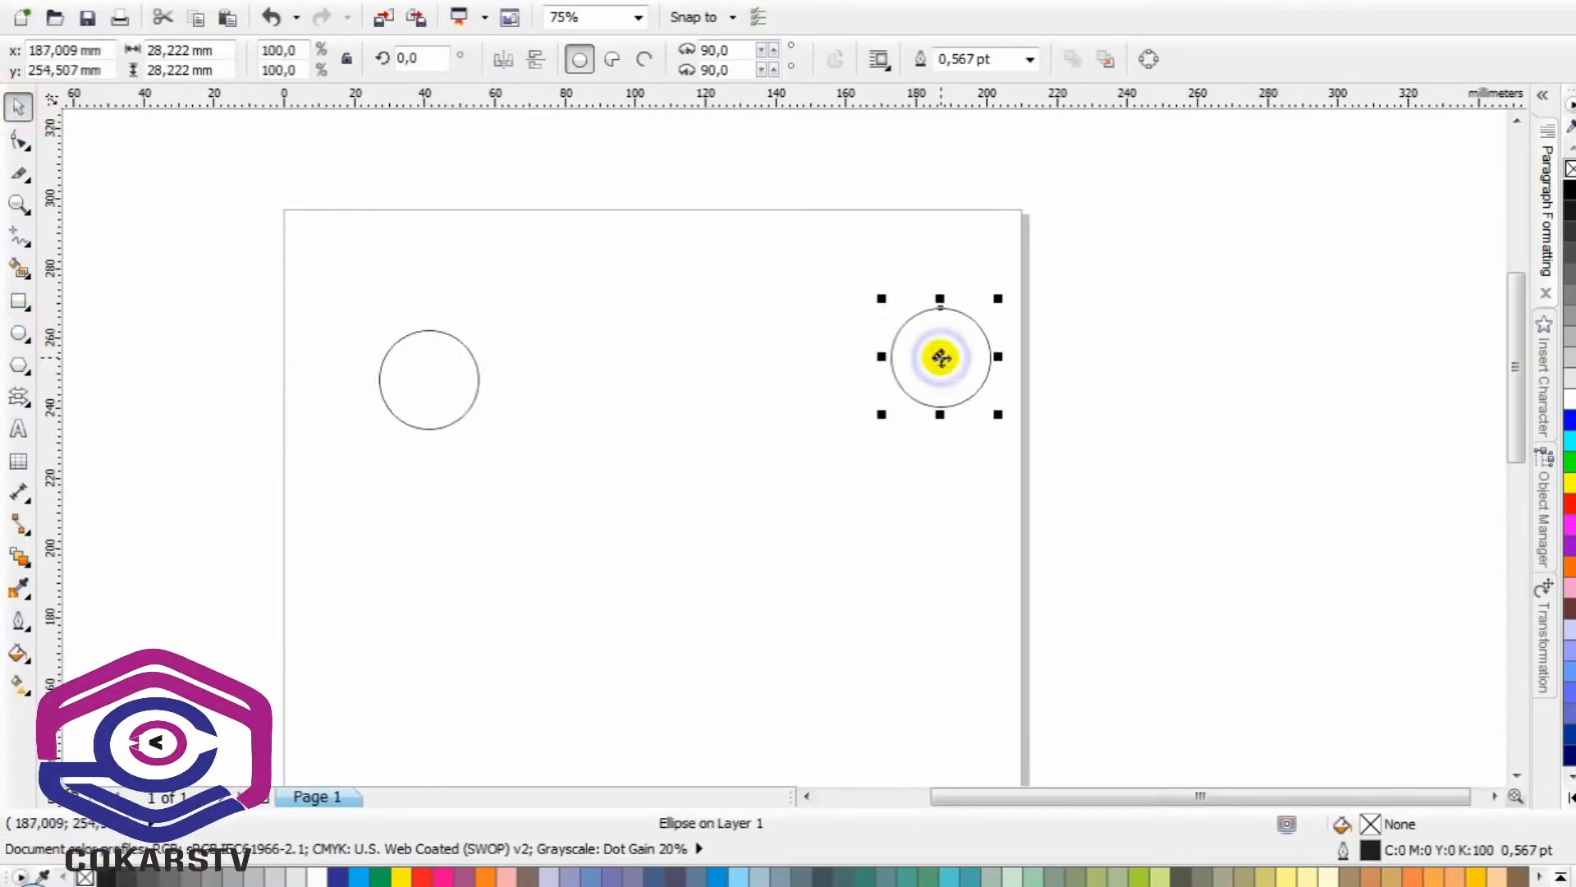
Fill the right circle with green and the left circle with yellow, leaving both deselected
left_click(1568, 464)
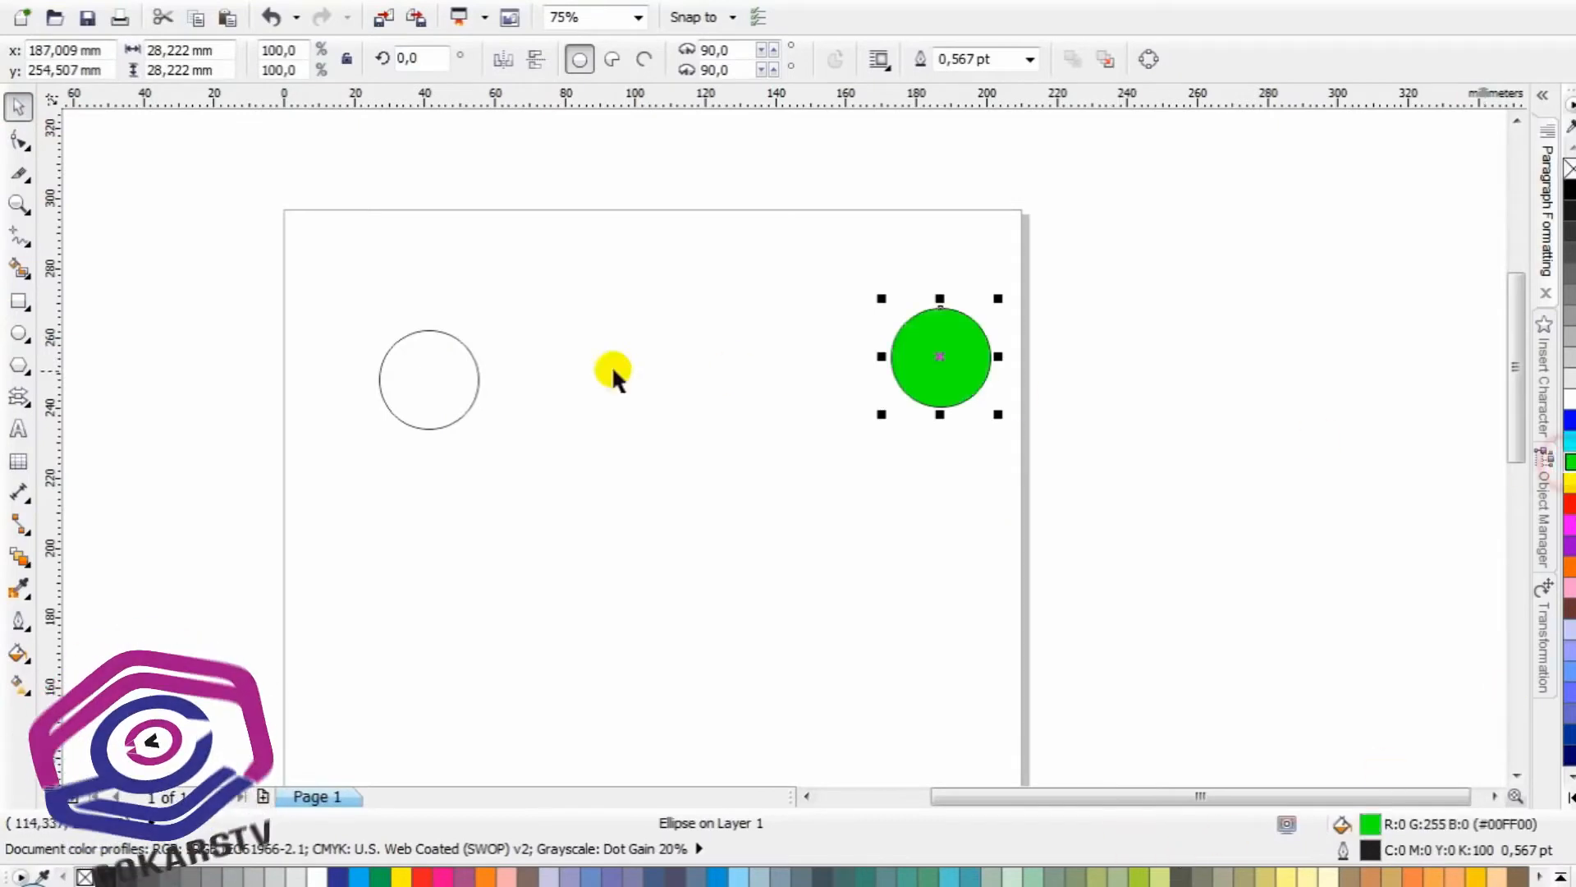
left_click(415, 369)
left_click(1568, 483)
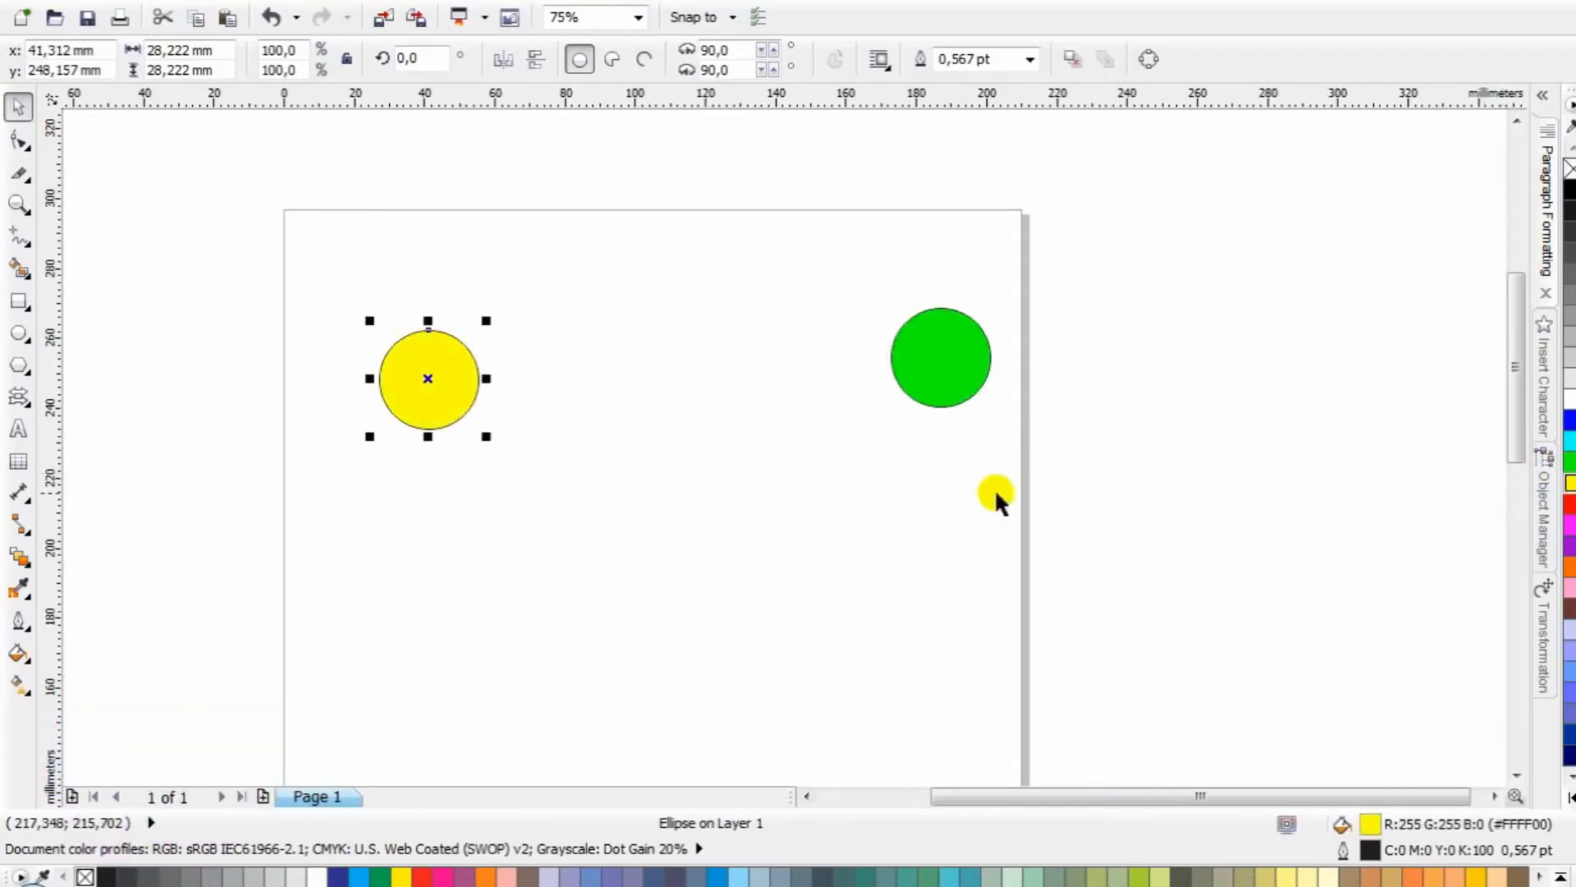
left_click(986, 493)
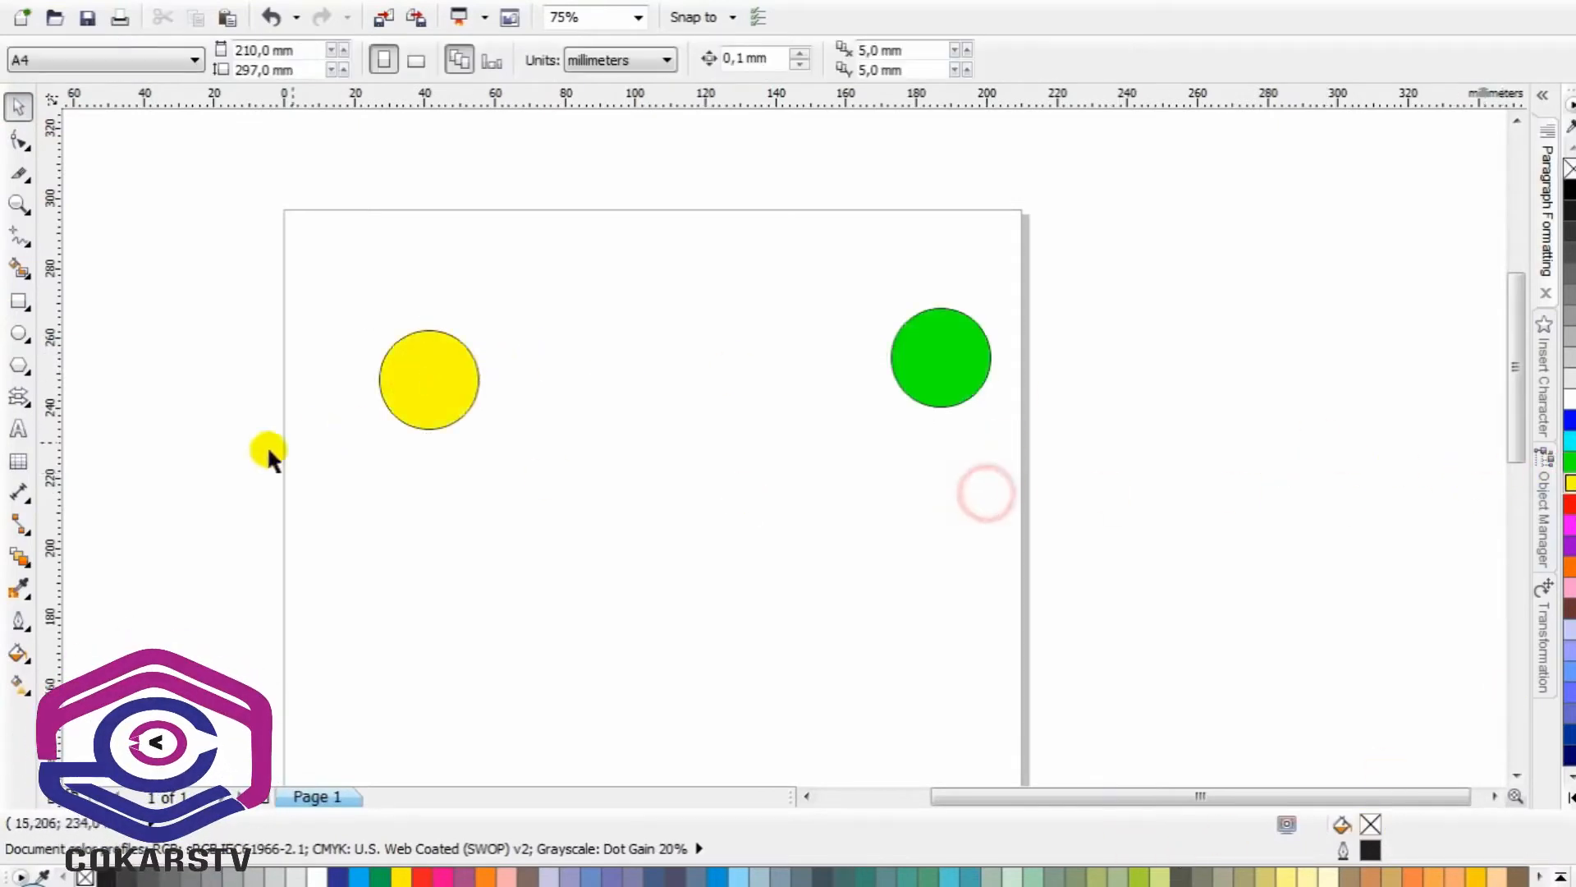
Blend the yellow circle into the green circle with 20 steps using the Blend tool
left_click(16, 525)
left_click(19, 560)
left_click(70, 556)
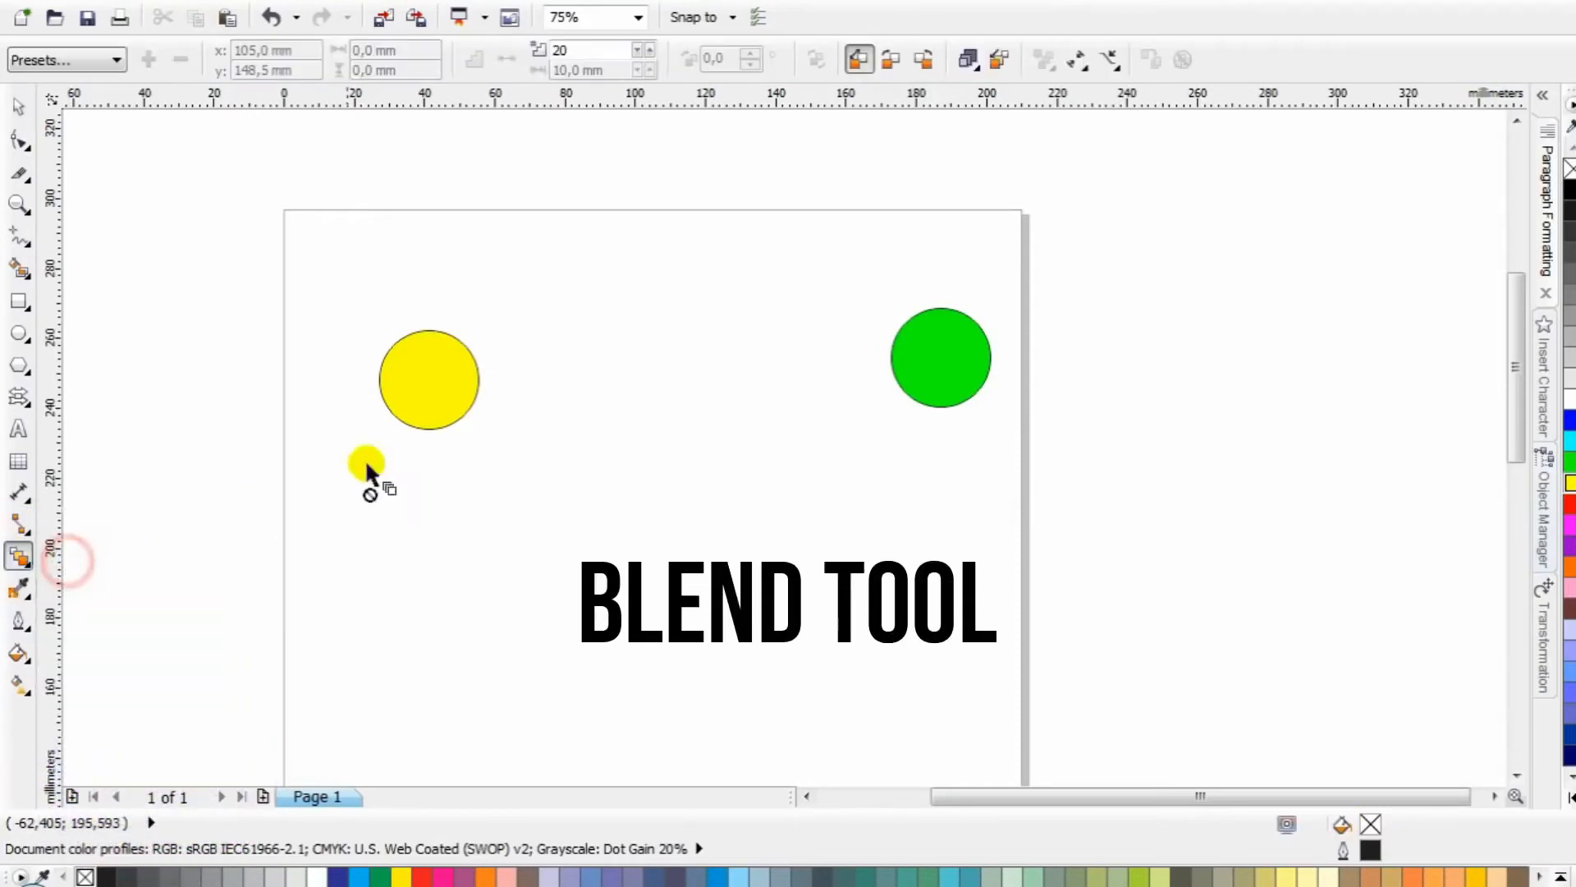
left_click_drag(425, 371, 820, 376)
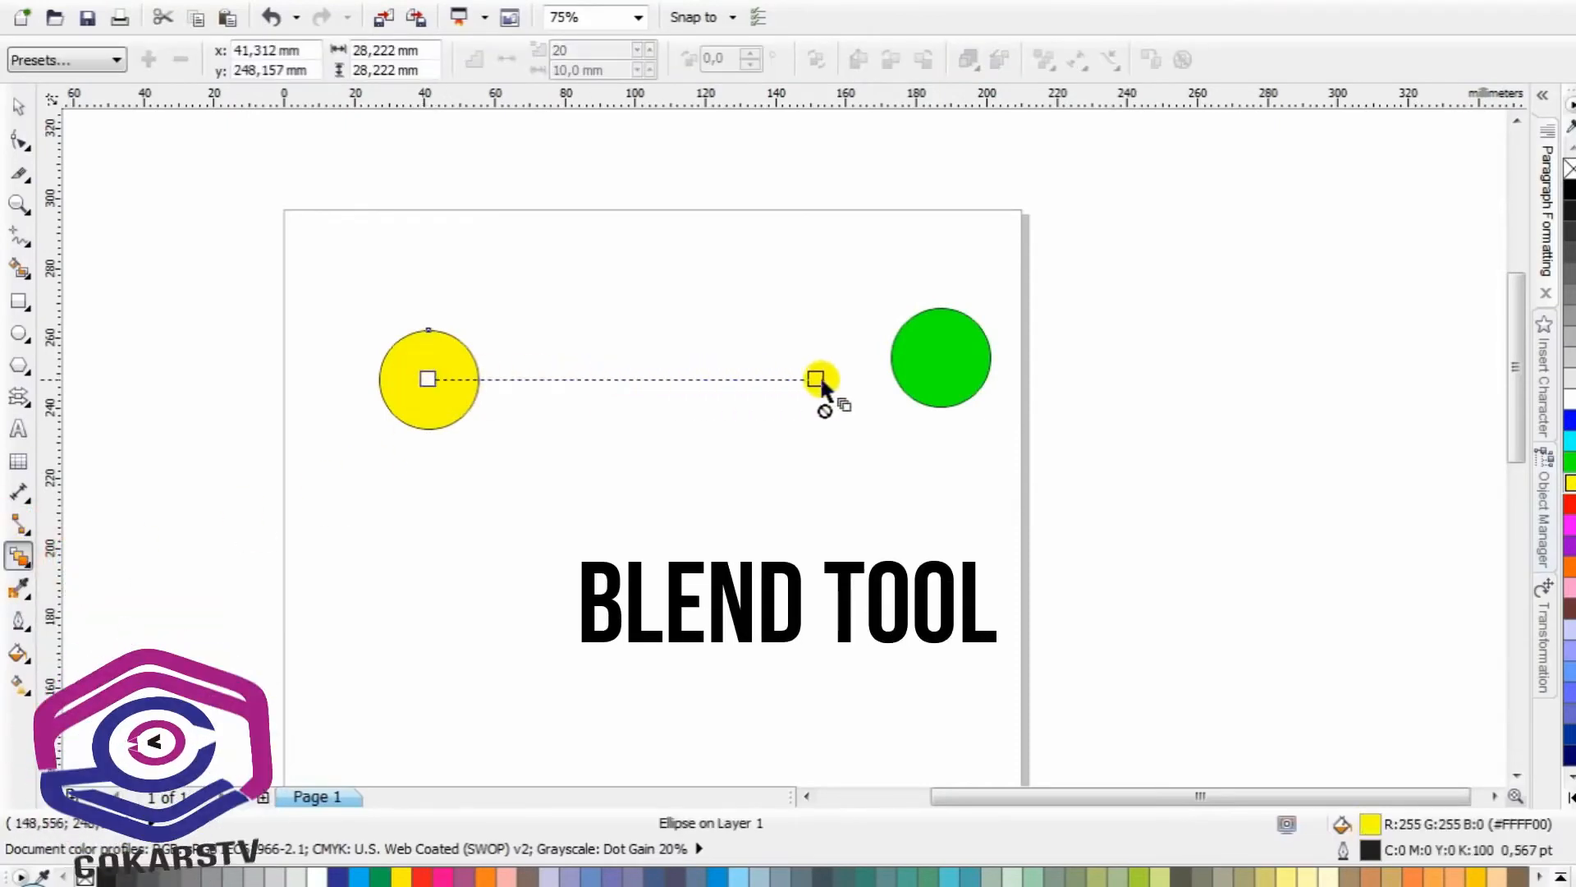
left_click_drag(929, 367, 925, 364)
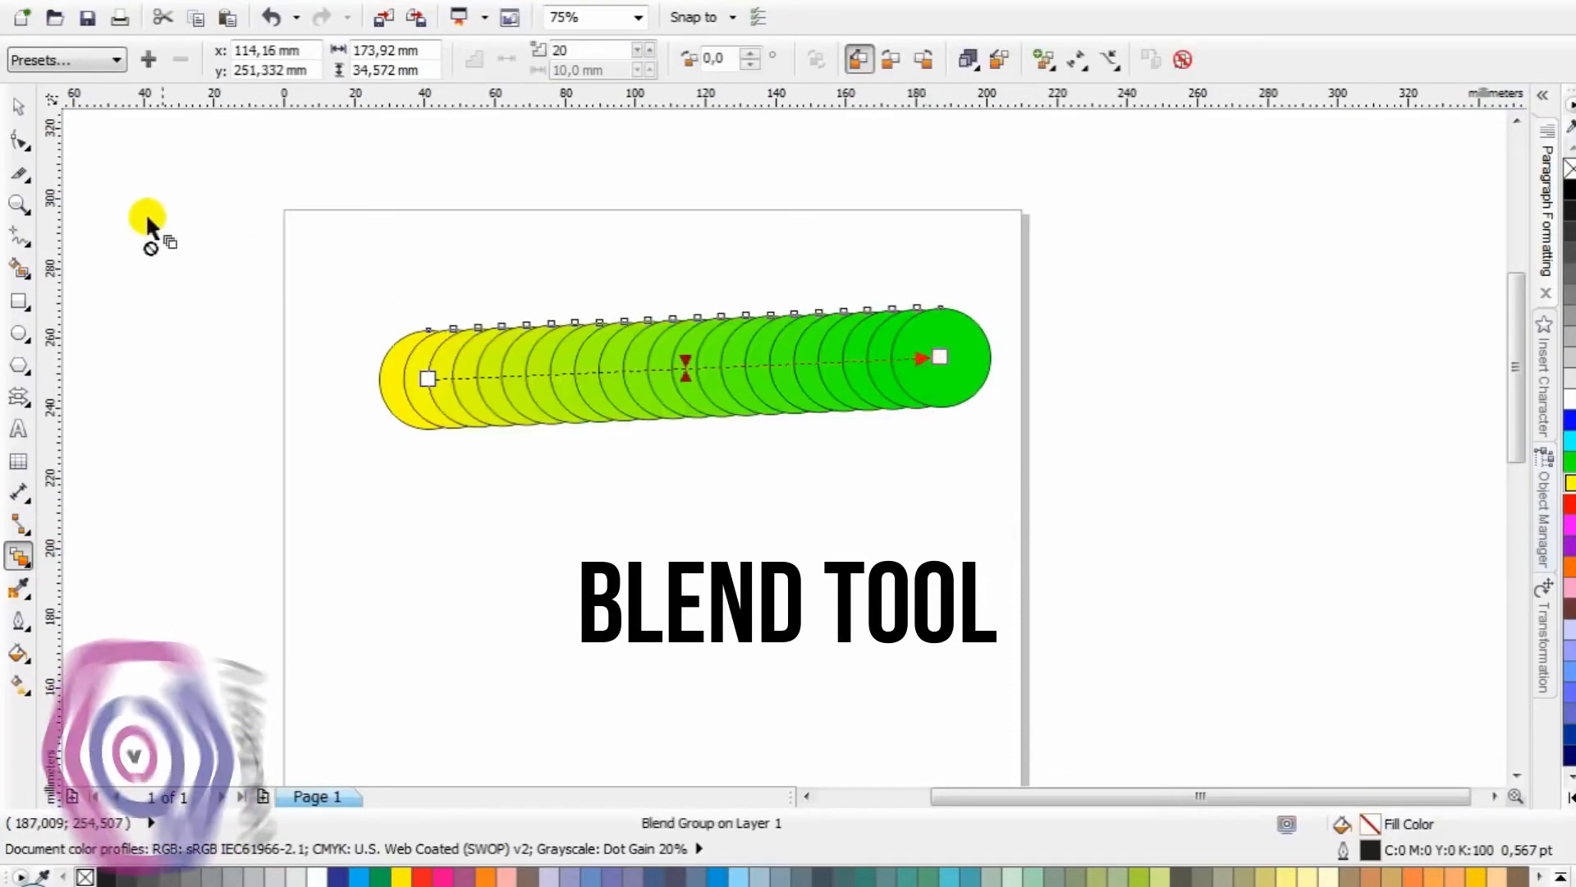
Remove the outline from the whole blend group and deselect it
left_click(16, 91)
left_click_drag(197, 176, 1170, 474)
right_click(1570, 169)
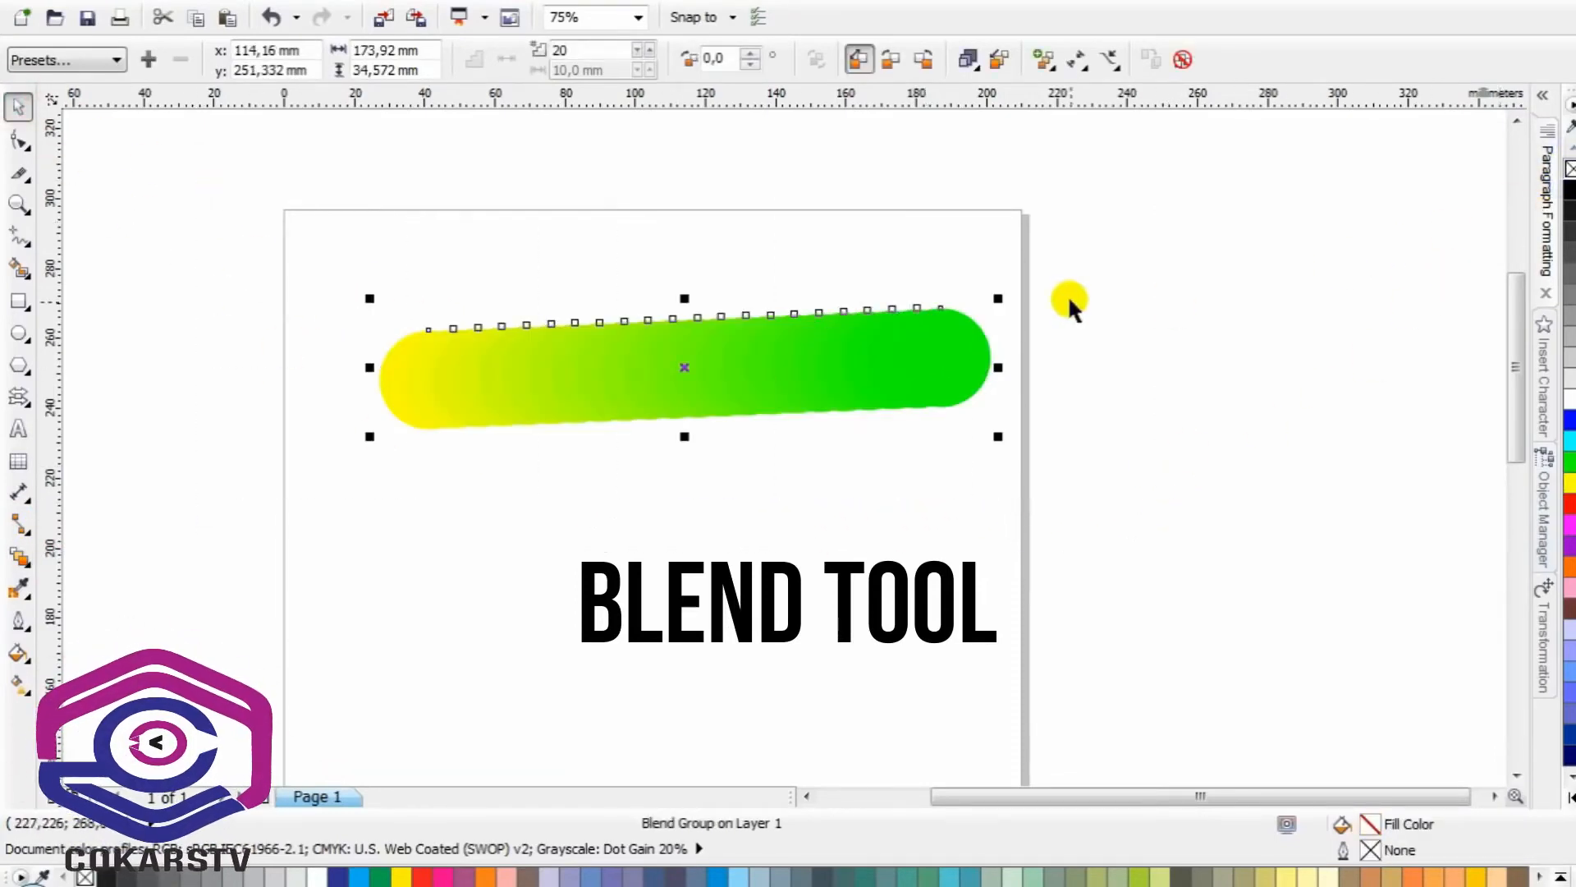
left_click(1067, 297)
Delete the yellow-to-green blend group from the page
scroll(780, 411, "down", 3)
scroll(778, 453, "up", 5)
scroll(784, 450, "down", 4)
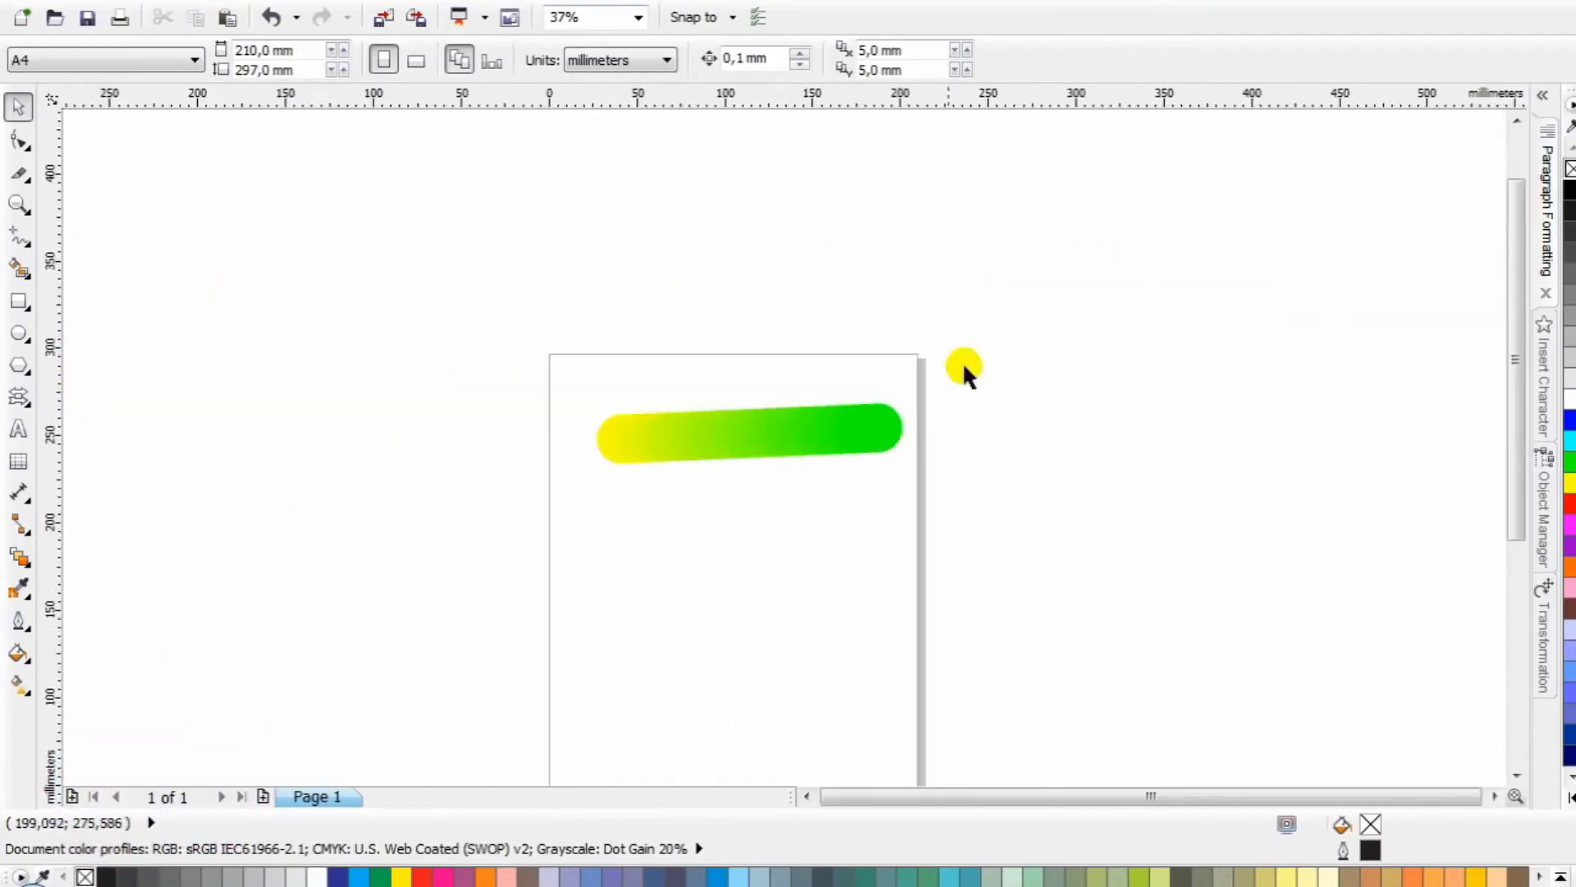
left_click_drag(1045, 324, 589, 560)
scroll(743, 488, "up", 2)
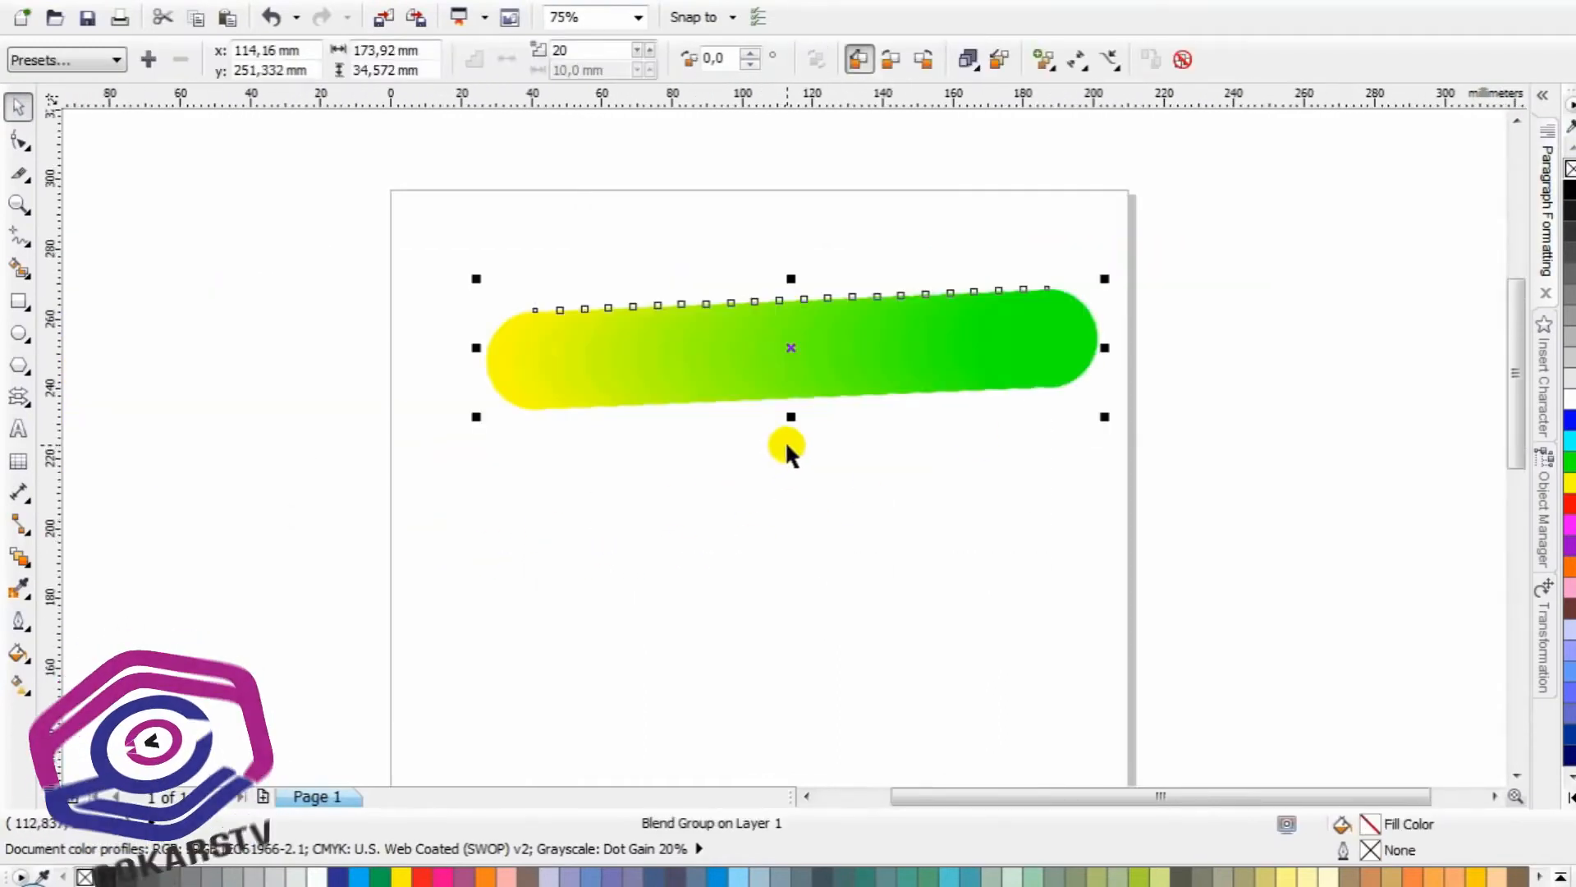
key("Delete")
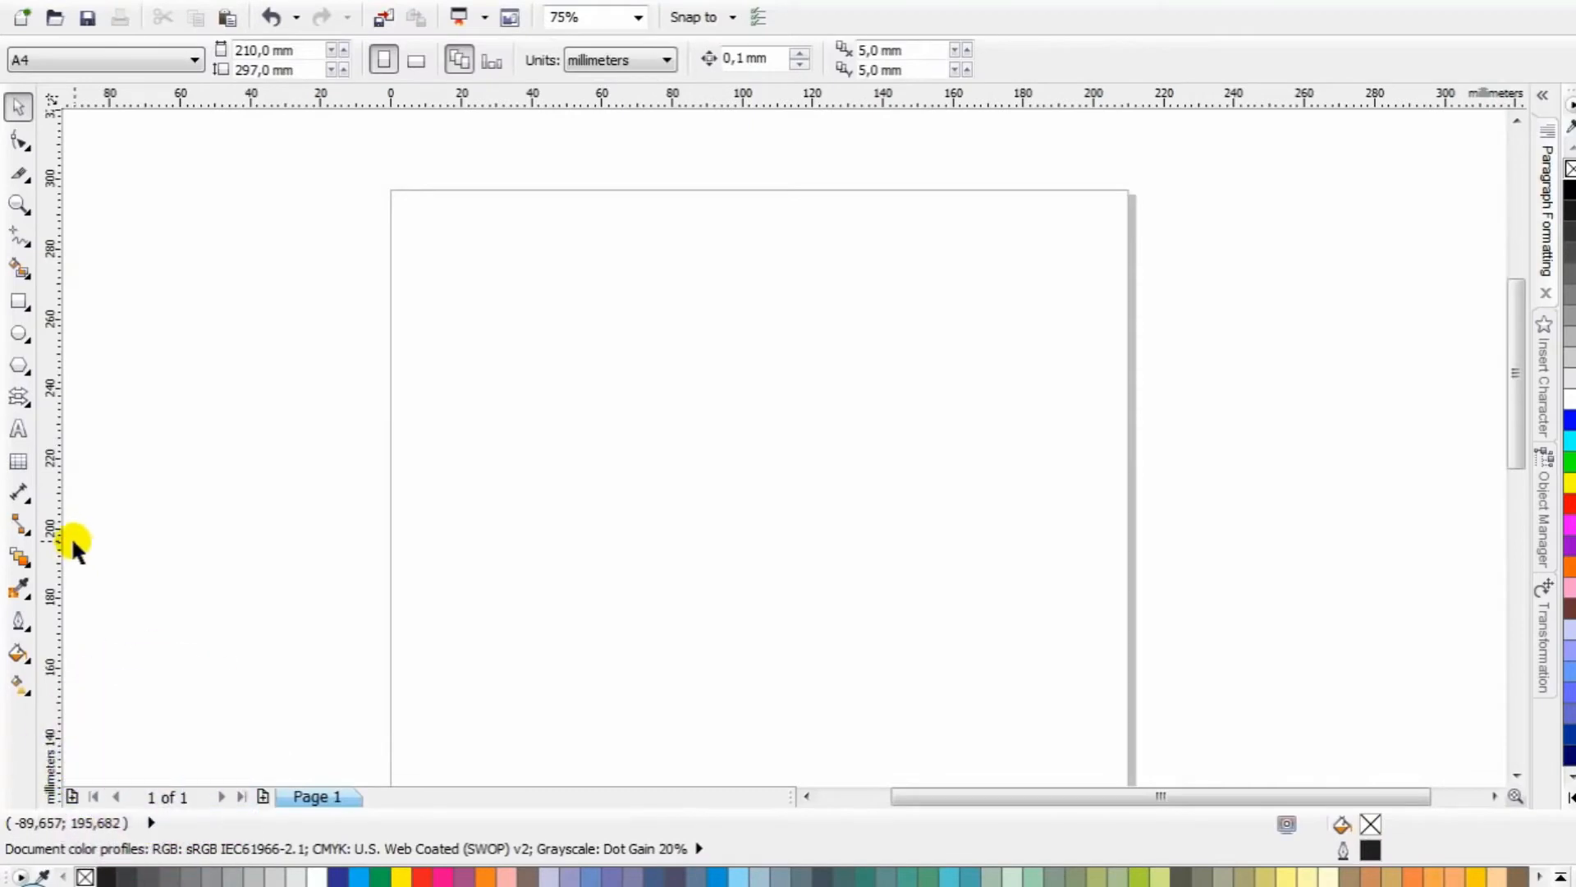
Draw a square about 65 mm wide in the page's upper left area, fill it with green and activate the Contour tool
left_click(24, 561)
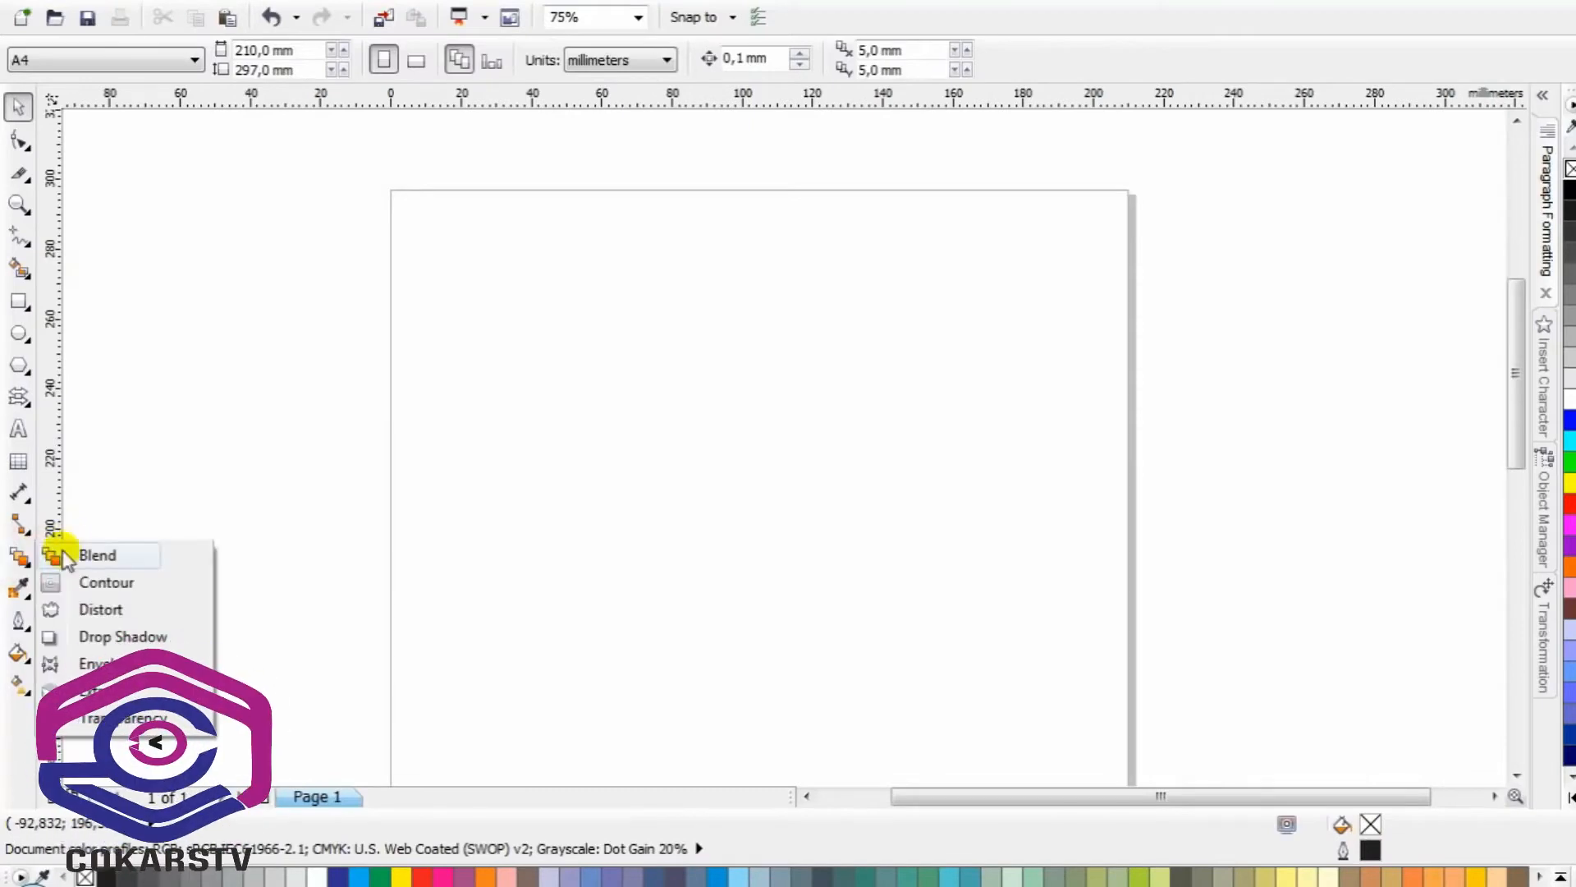
left_click(99, 583)
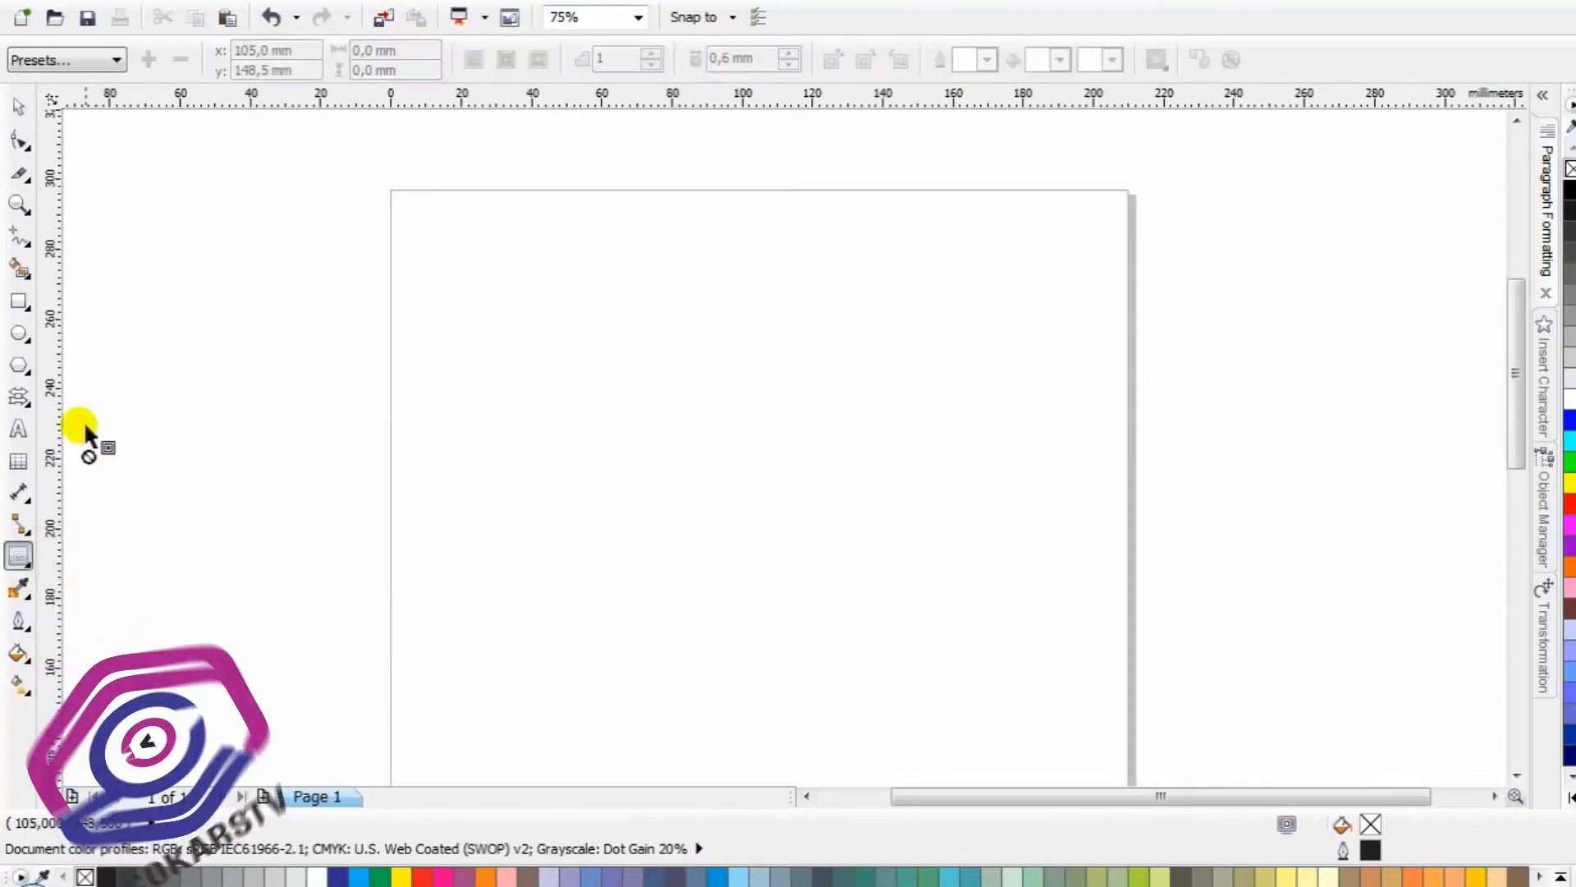
left_click(18, 302)
left_click_drag(565, 340, 794, 568)
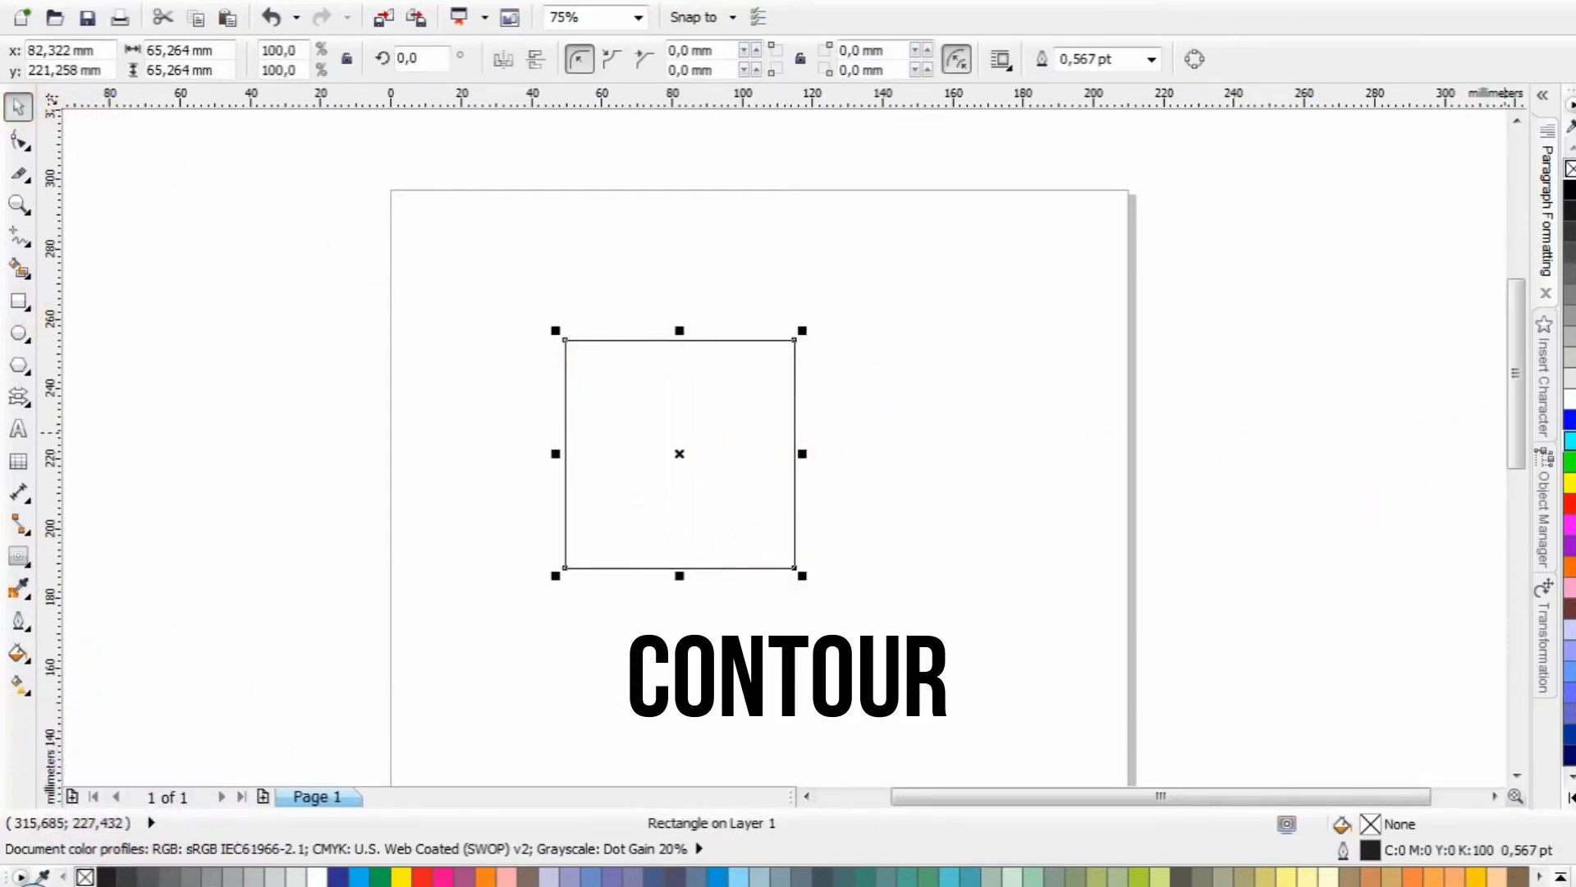
left_click(1569, 462)
left_click(16, 558)
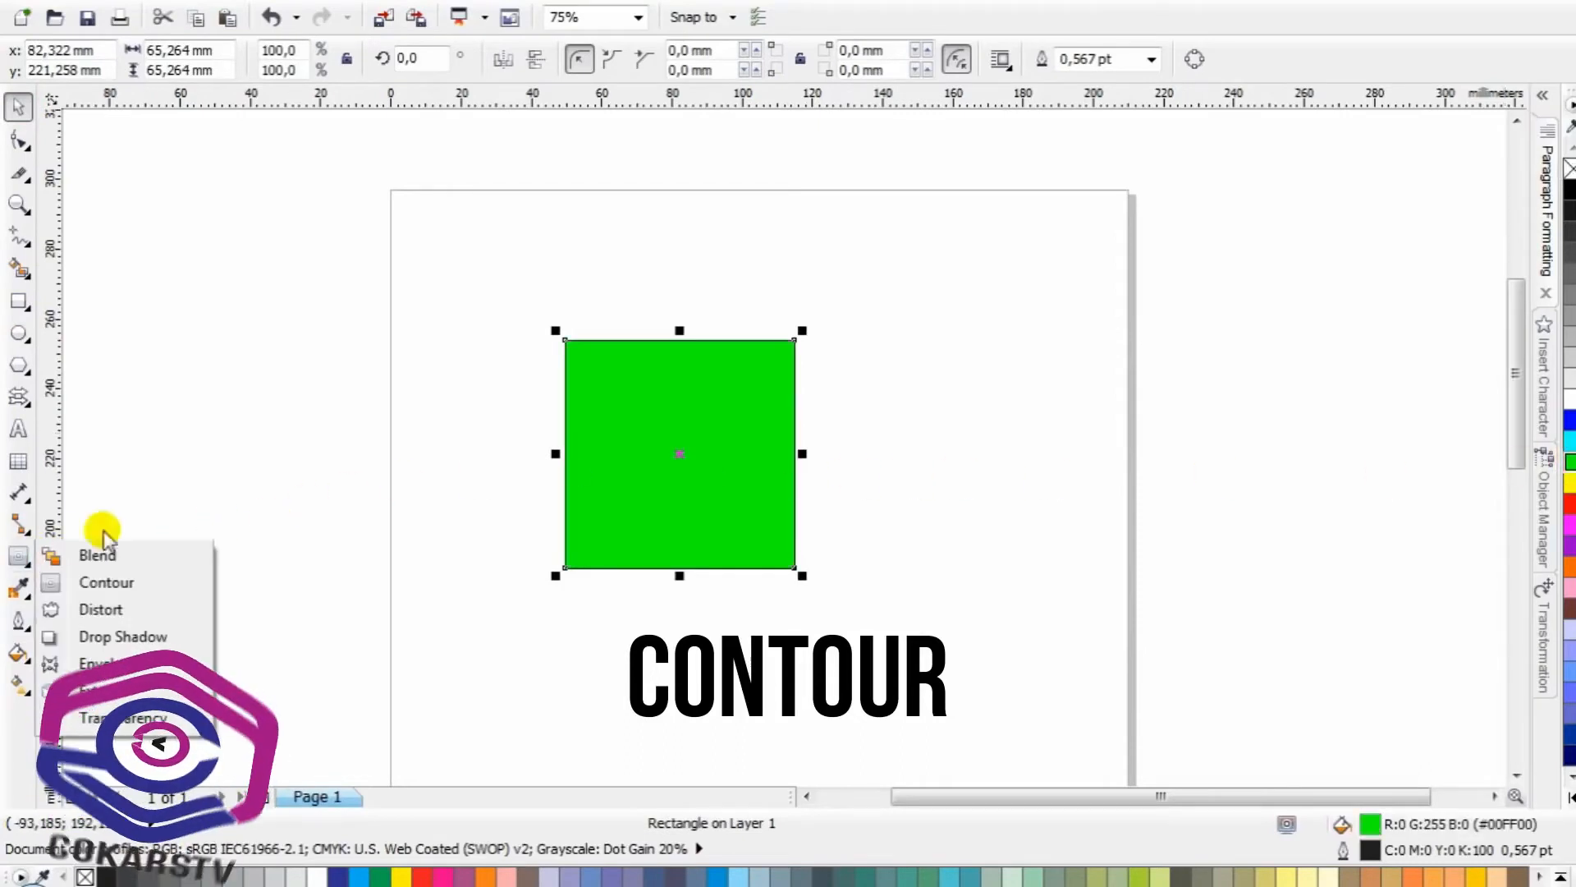
left_click(107, 582)
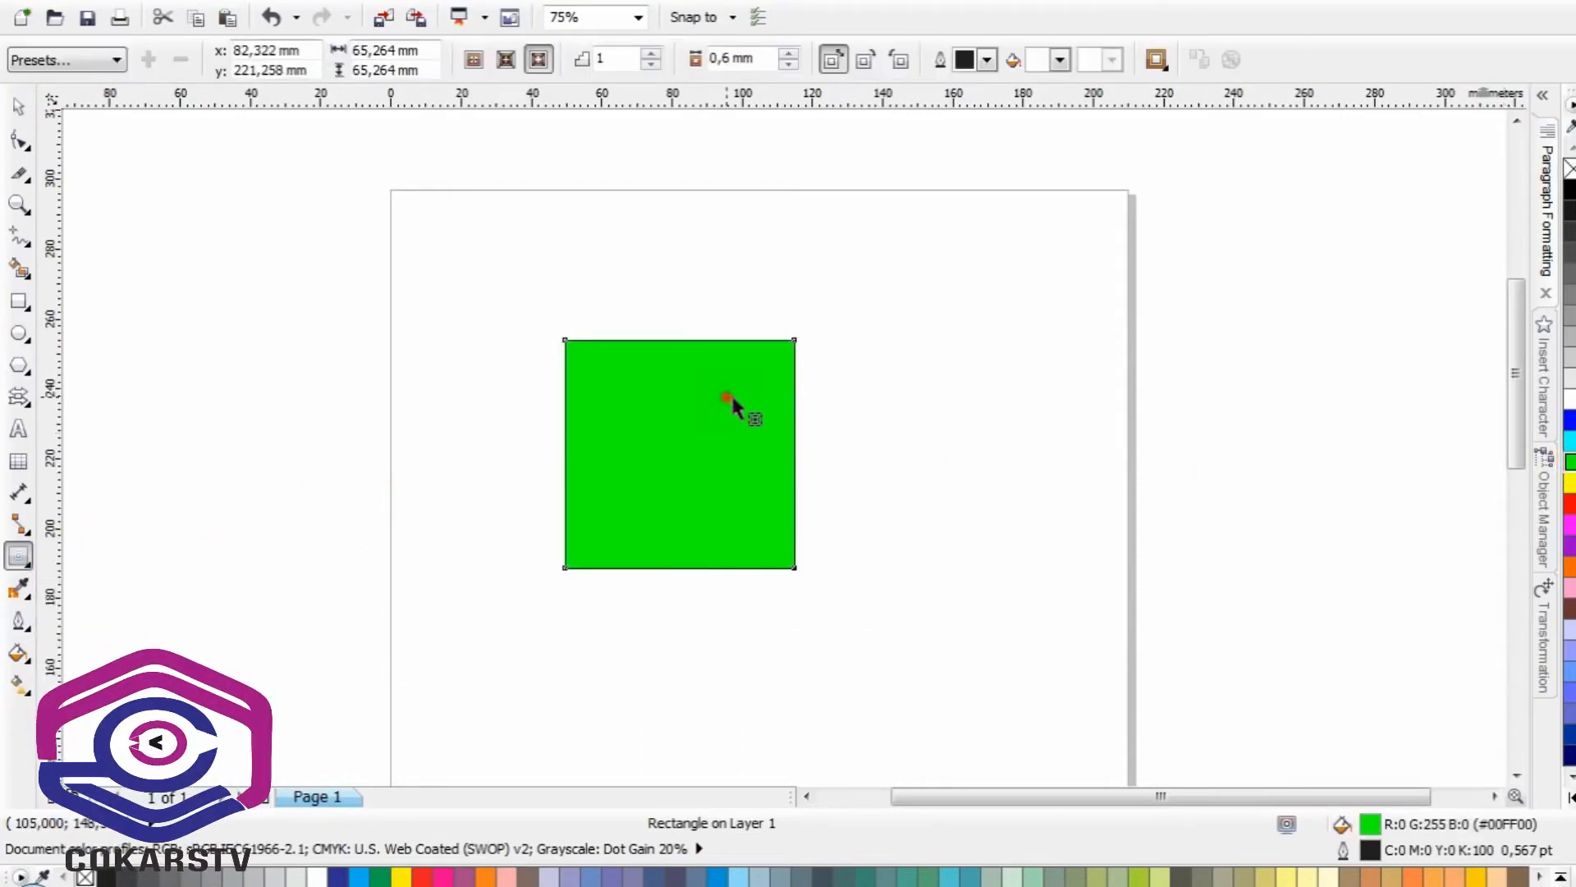
left_click_drag(731, 399, 808, 328)
scroll(793, 448, "up", 1)
key("ctrl+z")
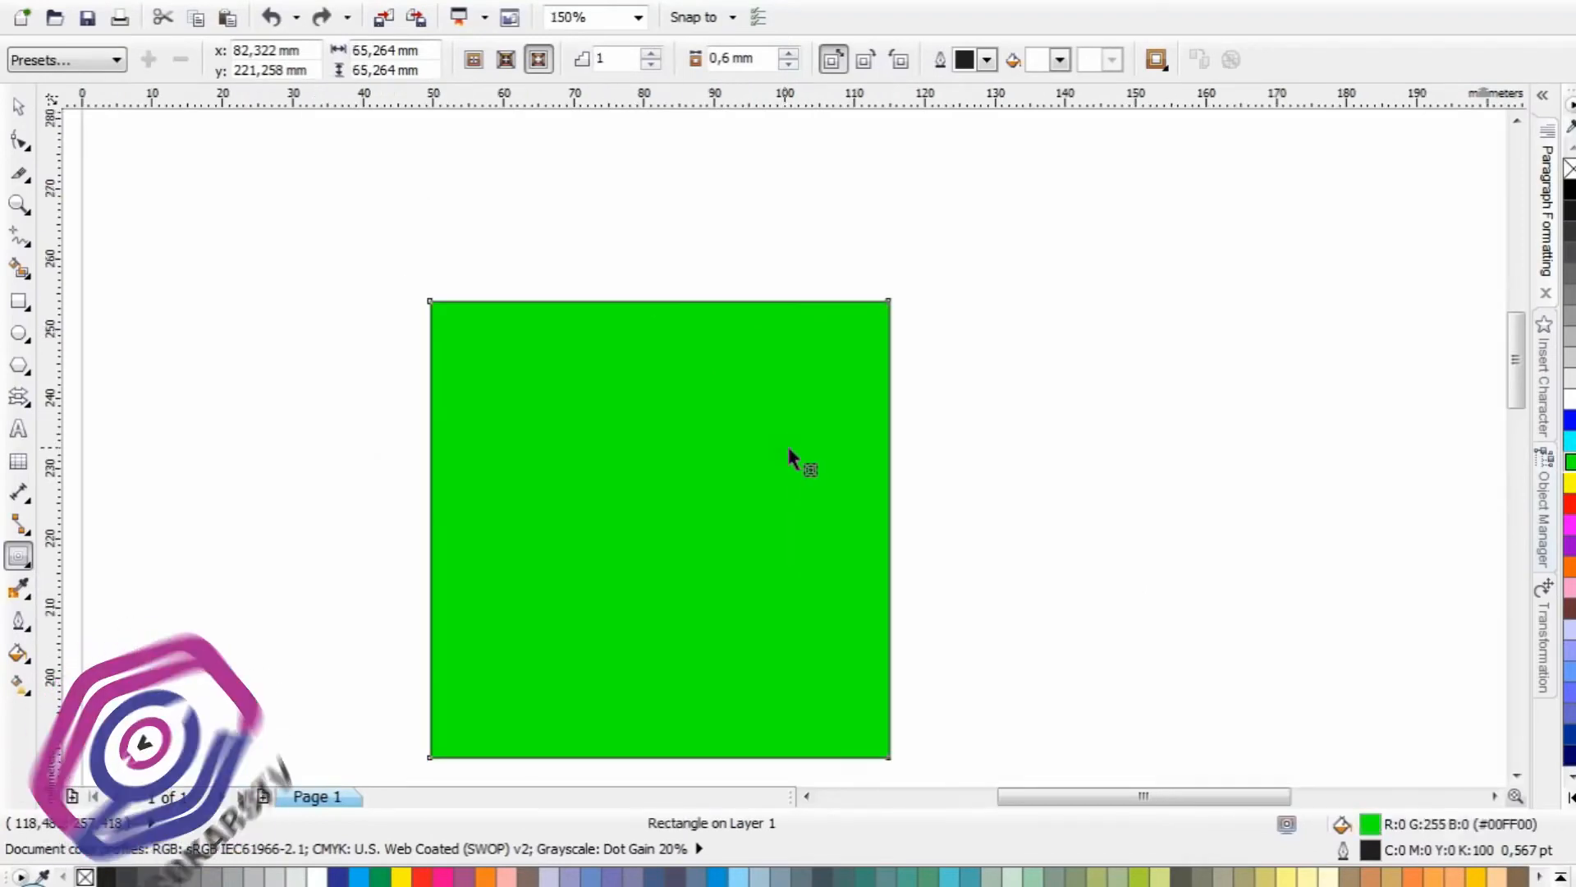
left_click_drag(686, 495, 942, 239)
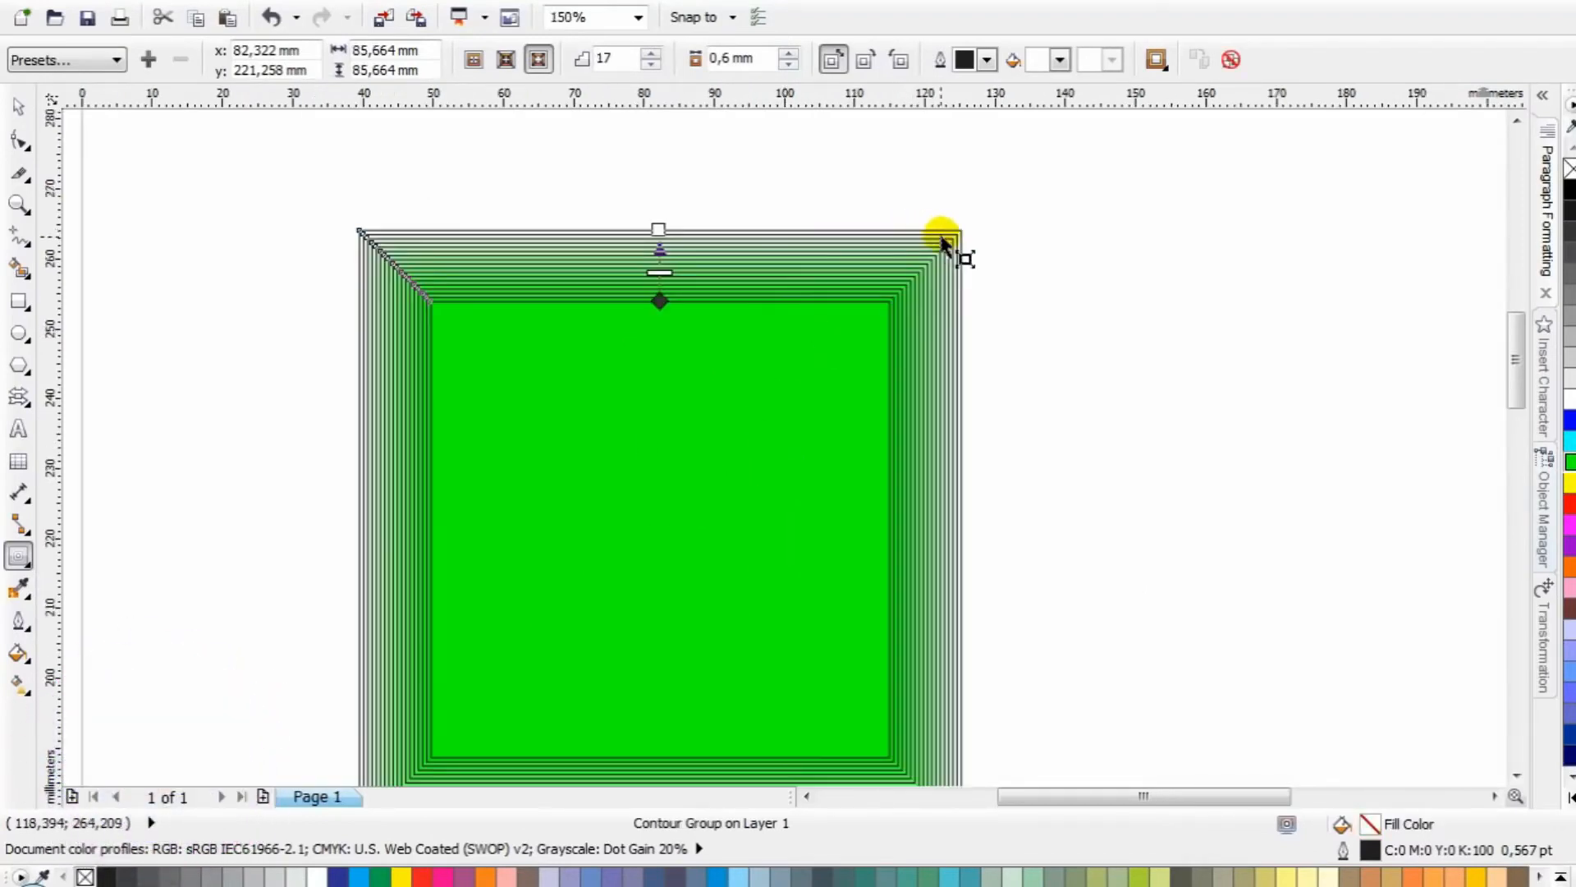
key("ctrl+z")
Add an outside contour to the green square and set it to 1 step
left_click_drag(785, 304, 803, 277)
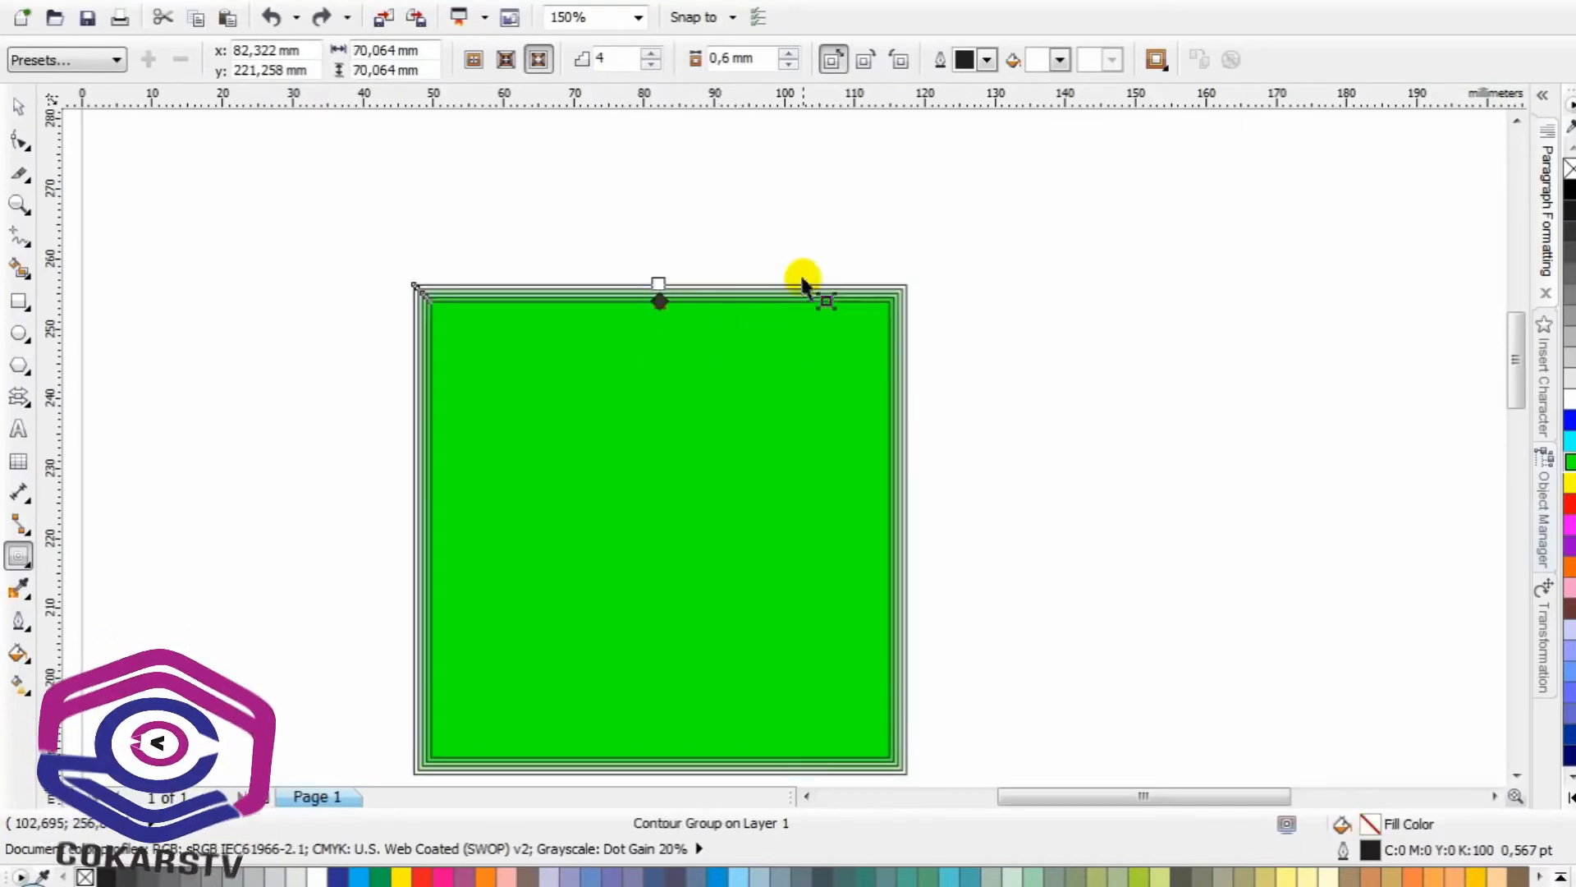
left_click(616, 64)
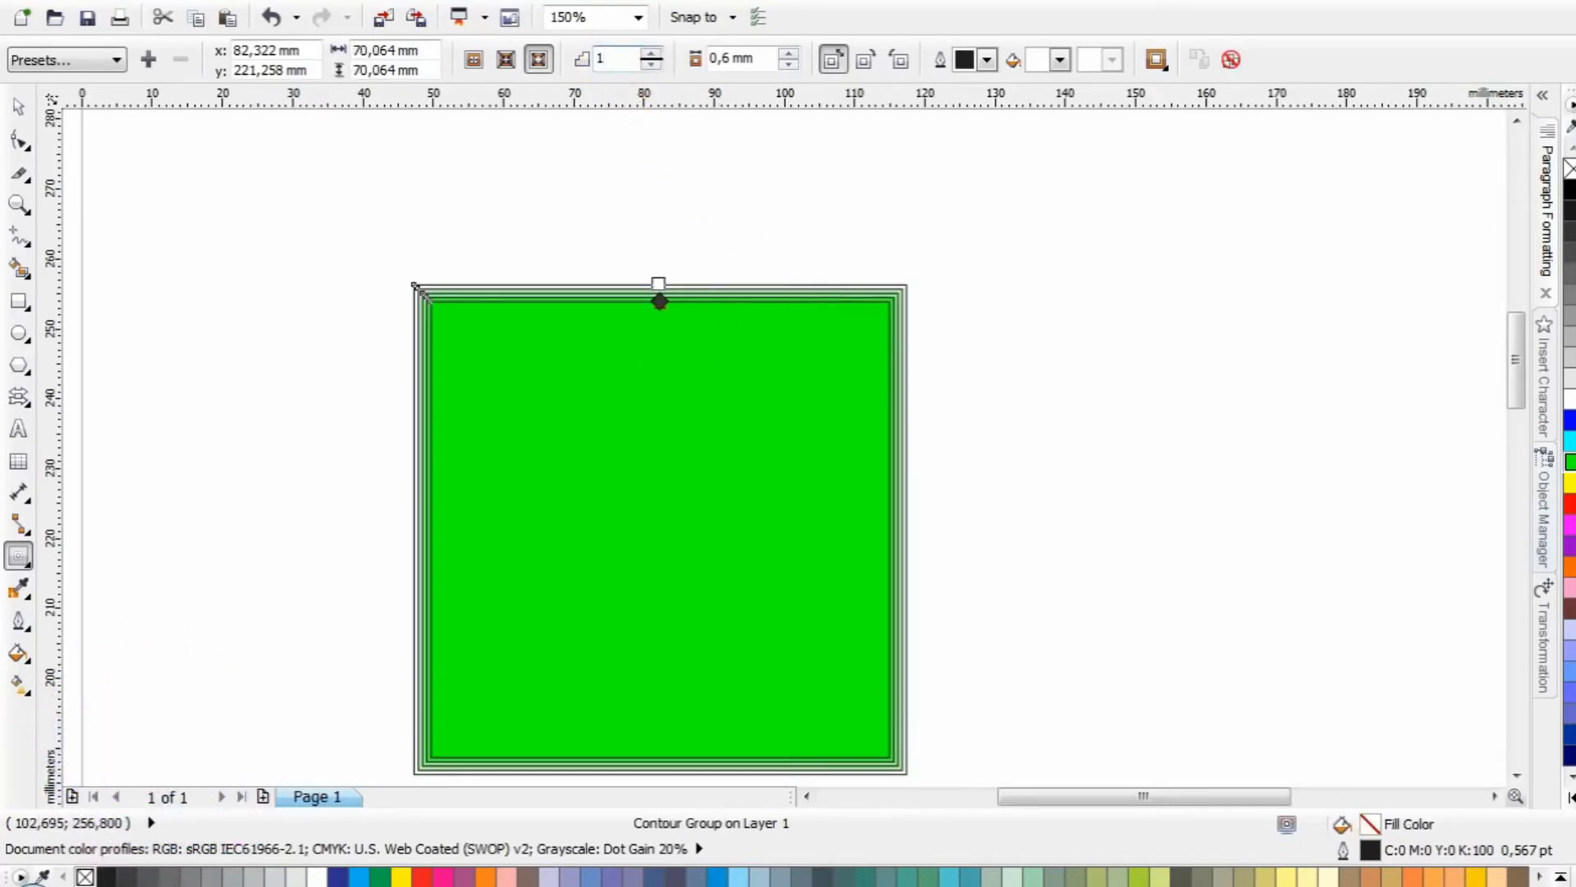
key("Return")
Give the square's contour a blue fill and a 4.6 mm offset, and deselect it
left_click(1061, 59)
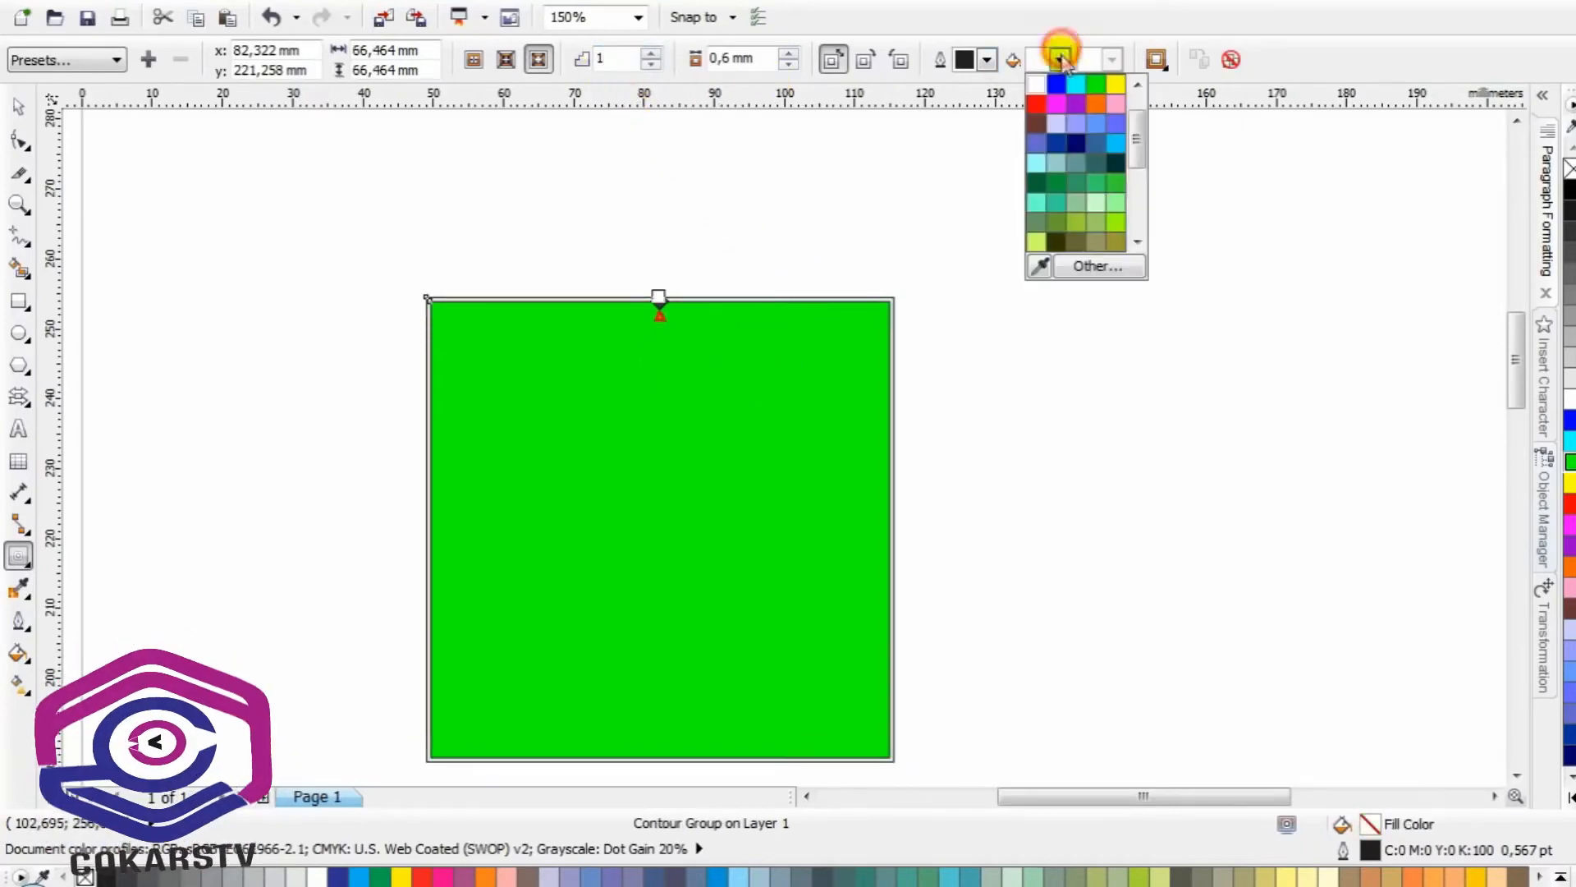
left_click(1037, 143)
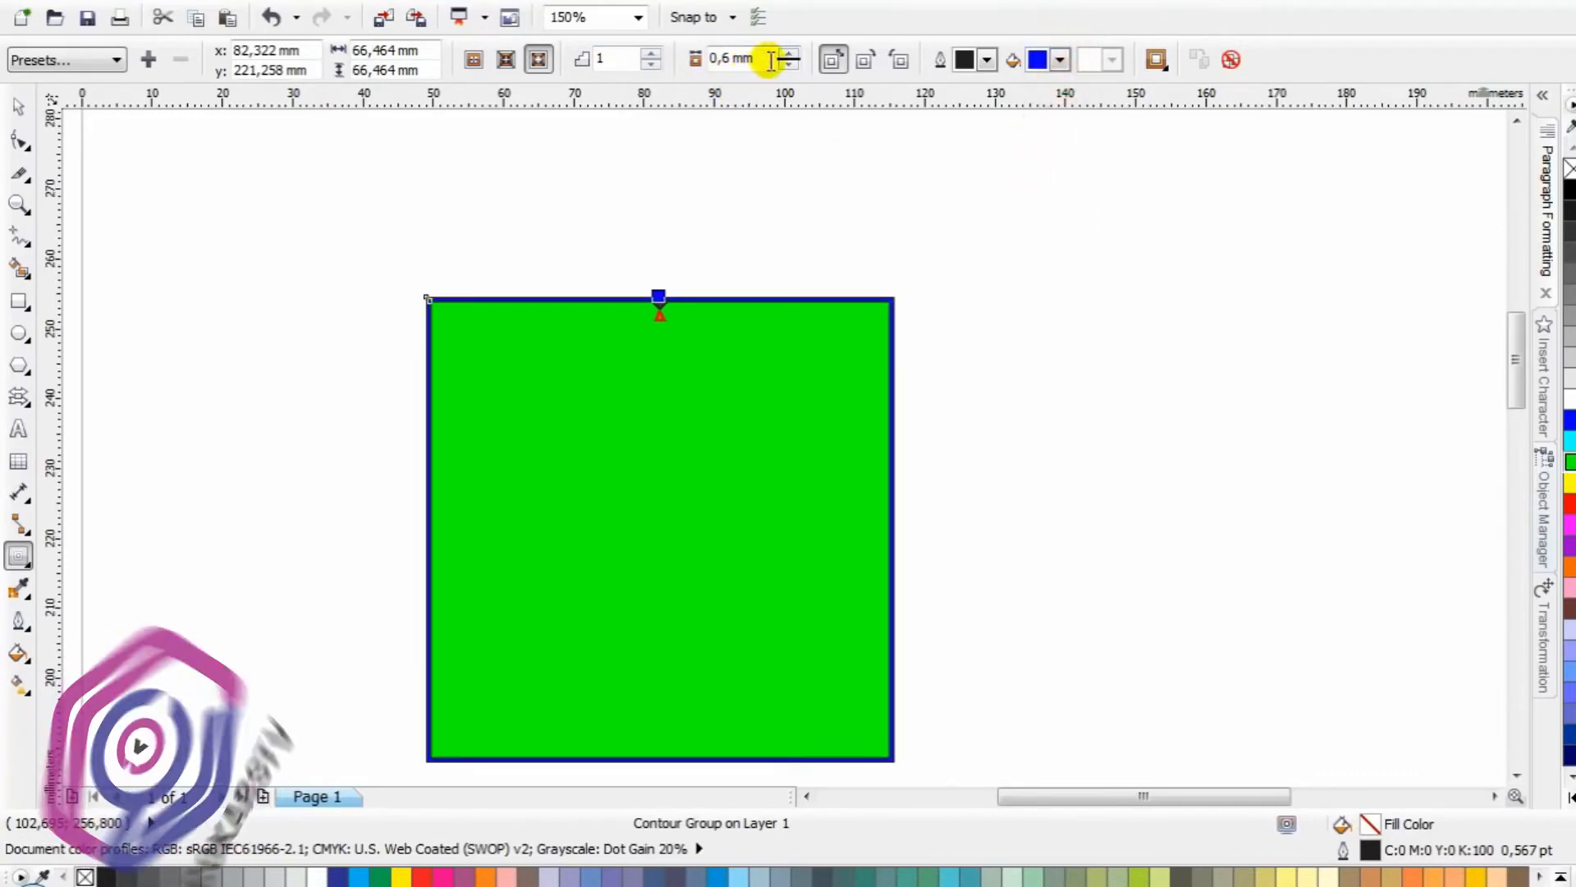
left_click_drag(788, 54, 790, 61)
left_click(20, 109)
left_click(194, 183)
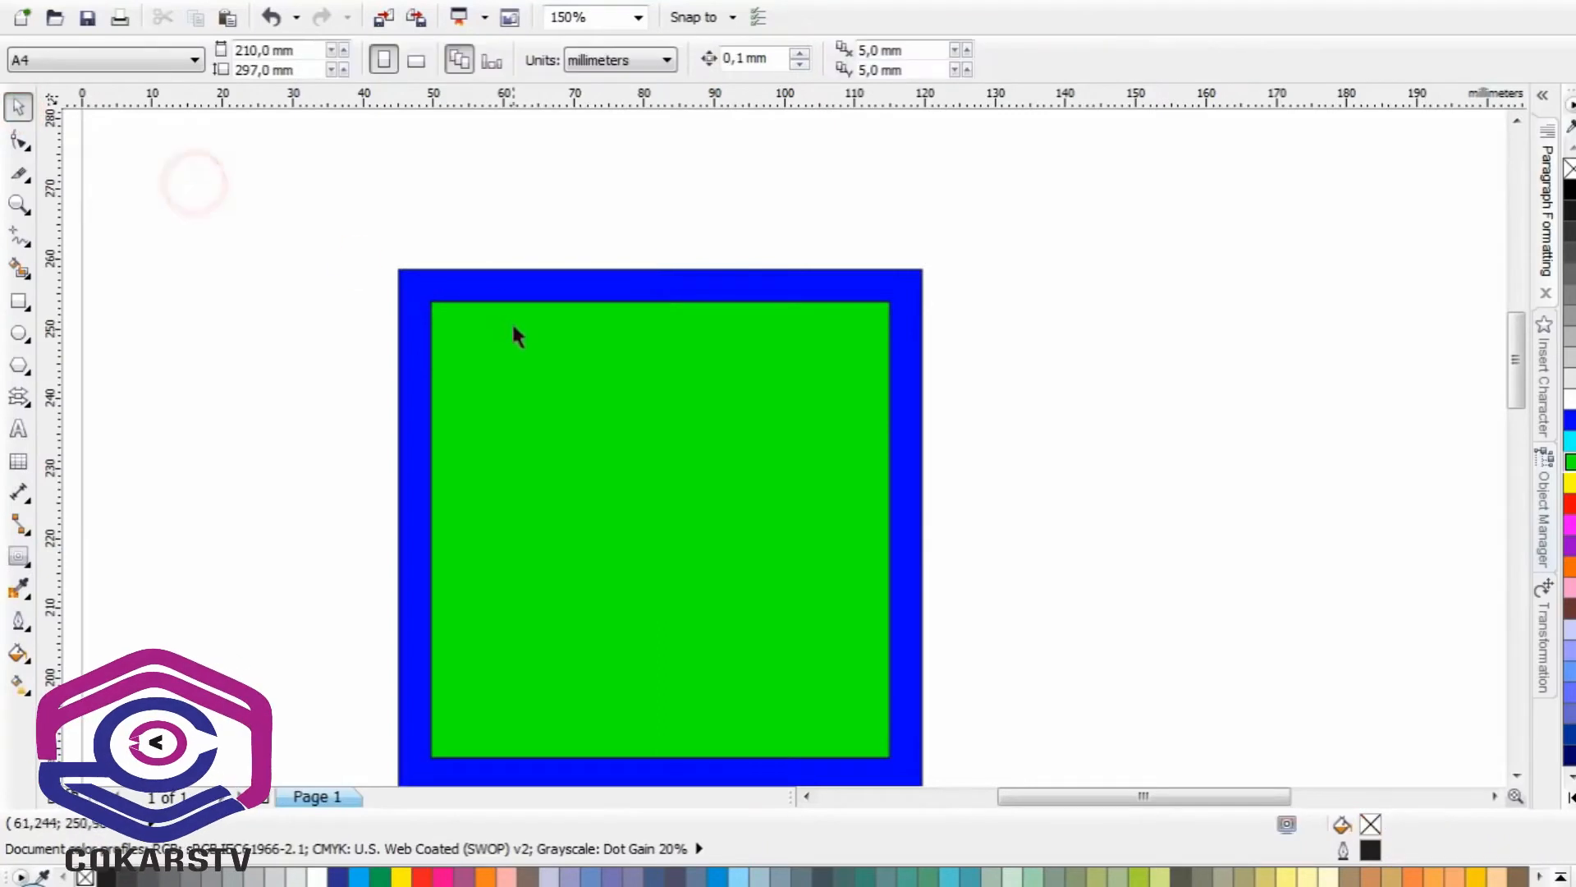
Move the contoured square away and back, placing it about 3.5 mm lower than its original position
scroll(511, 322, "down", 1)
left_click_drag(829, 533, 962, 349)
left_click_drag(1076, 369, 913, 573)
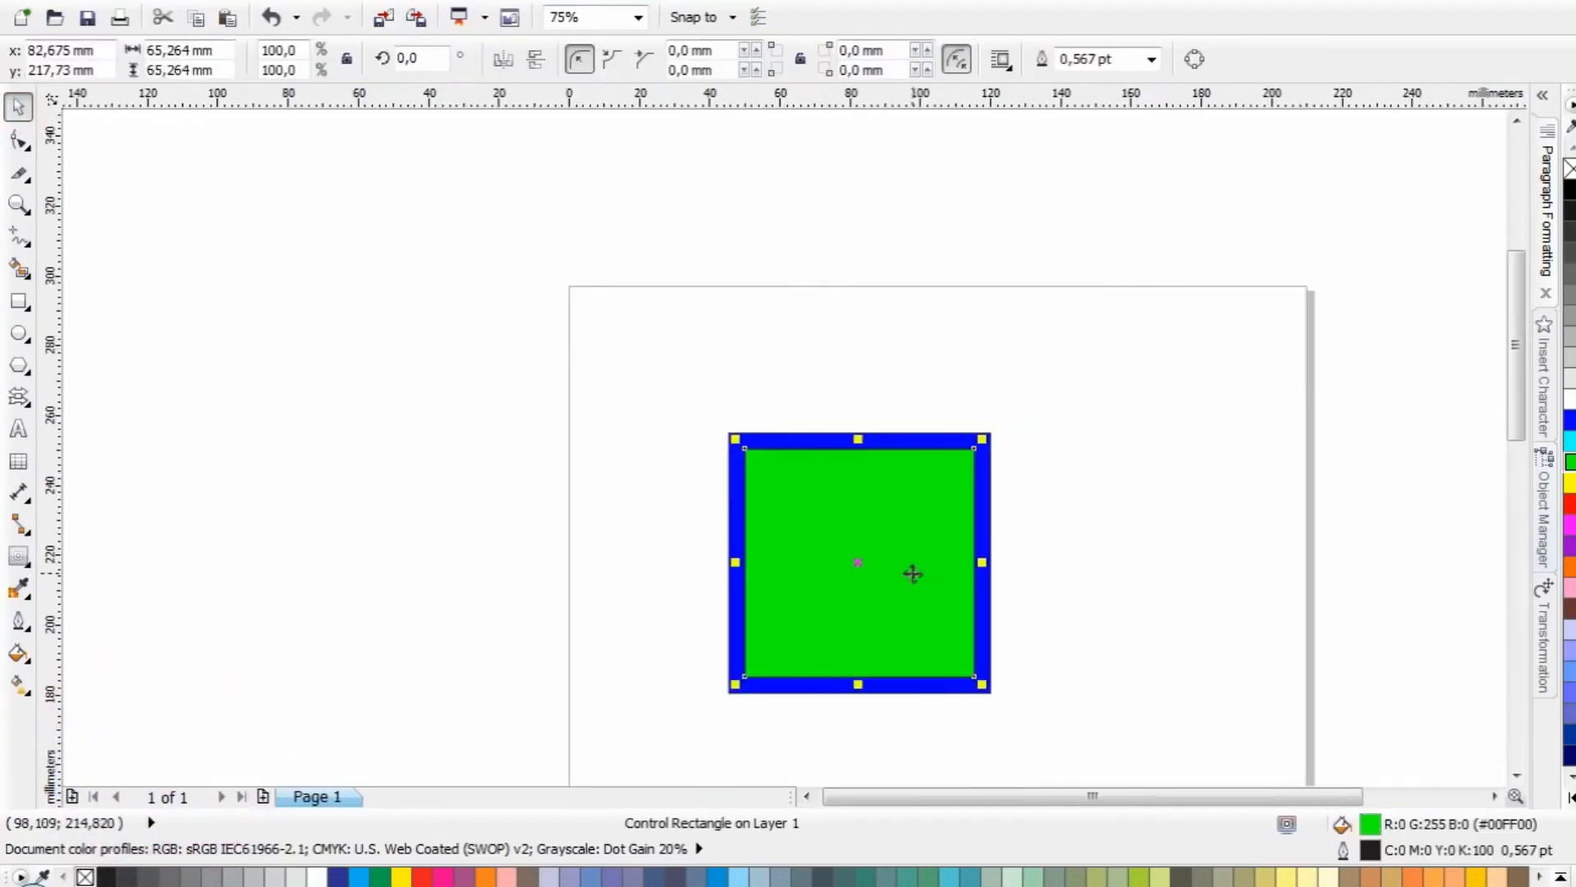
Add the artistic text "ABC" above the square and enlarge it to about 77 pt
left_click(17, 428)
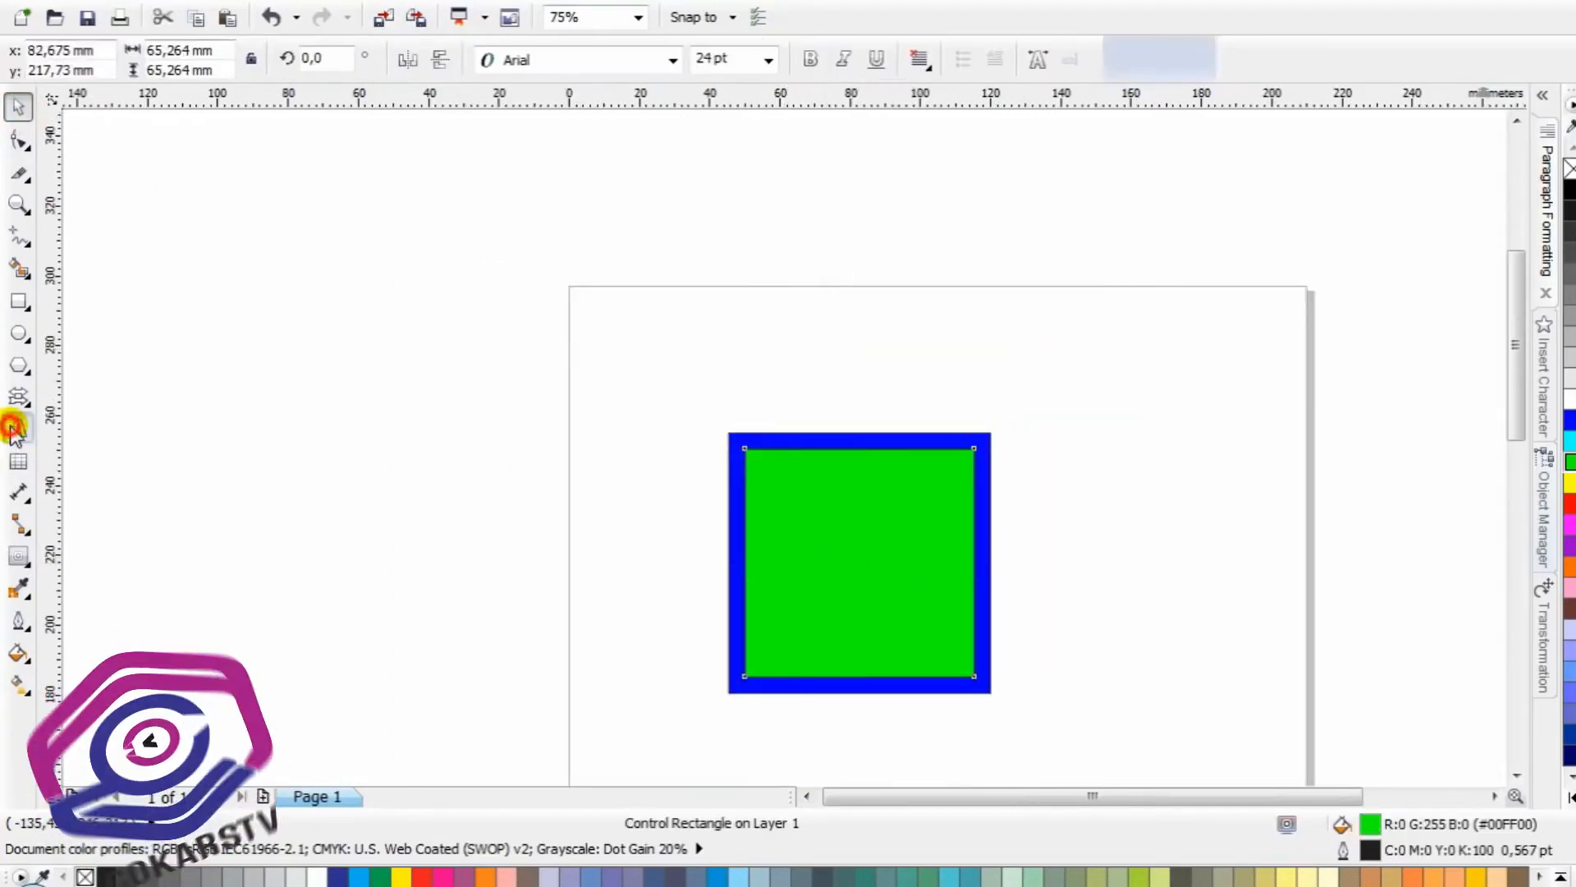
left_click(668, 363)
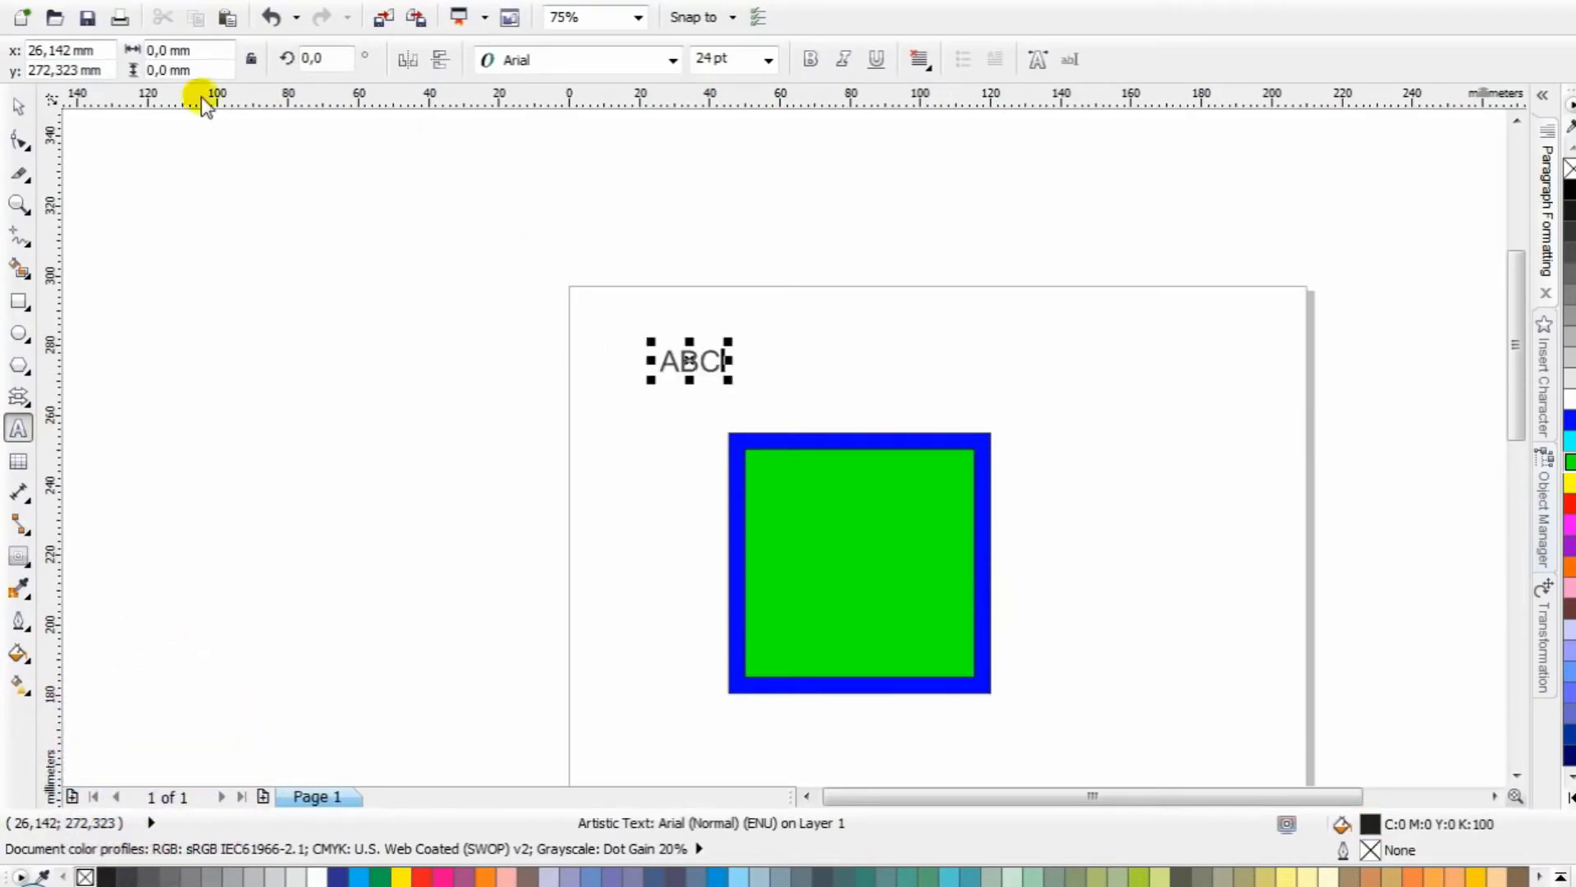
left_click(12, 106)
left_click_drag(721, 380, 862, 428)
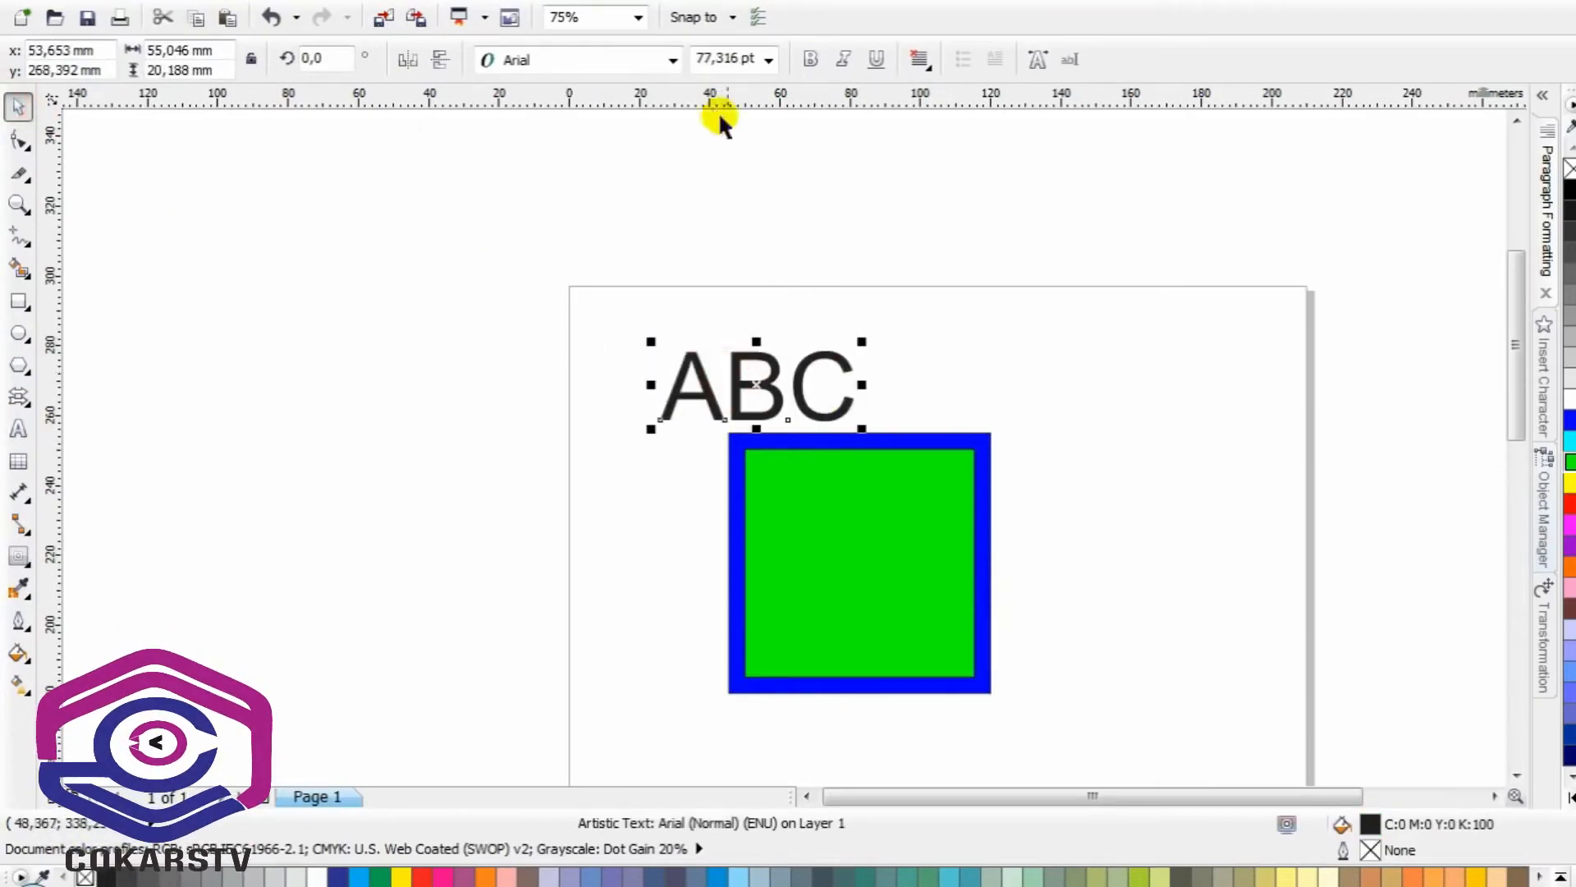
Set the ABC text in BadaBoom BB, enlarge it to about 104 pt and move it toward the page's upper left corner
left_click(672, 60)
left_click(605, 106)
scroll(789, 446, "up", 2)
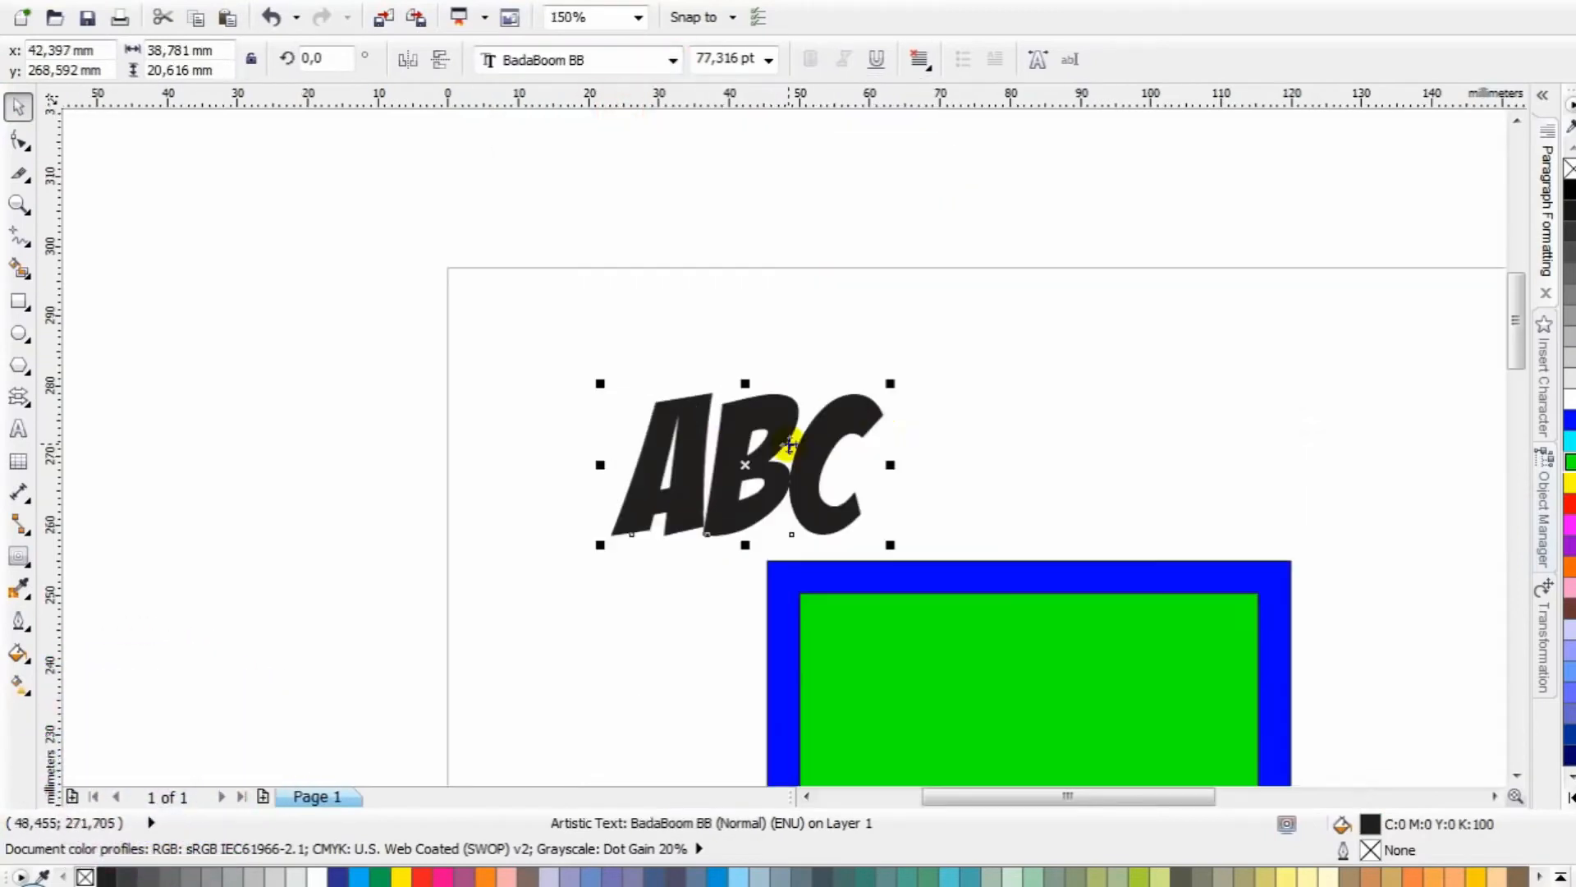
left_click_drag(890, 384, 938, 339)
left_click_drag(873, 433, 829, 405)
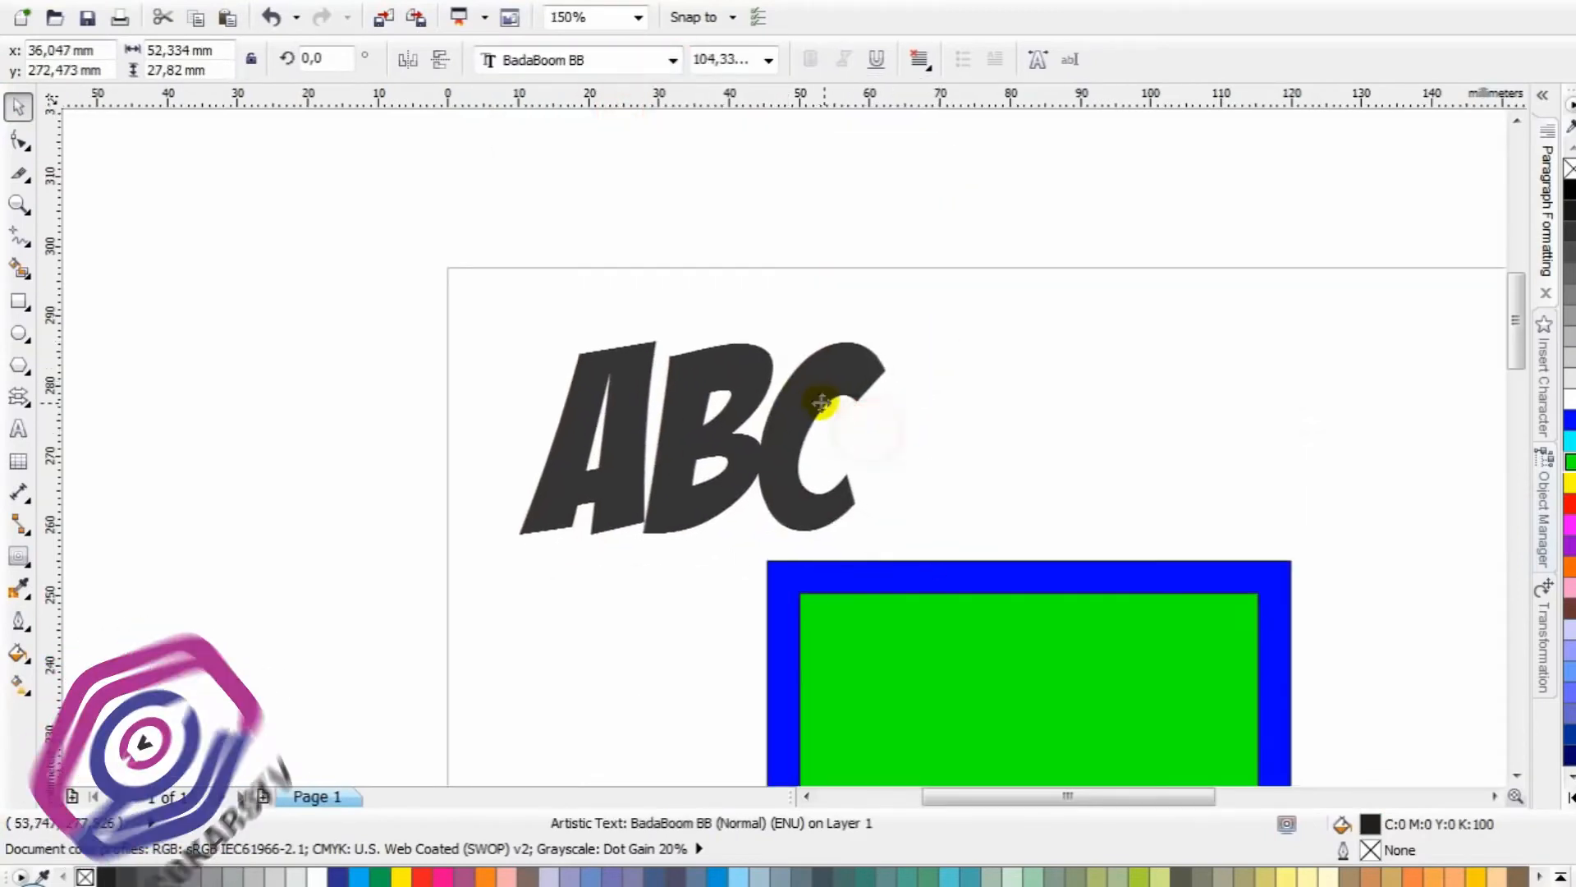
Apply a red 1-step contour with a 4.6 mm offset to the ABC text, fill the letters with white and deselect
left_click(19, 556)
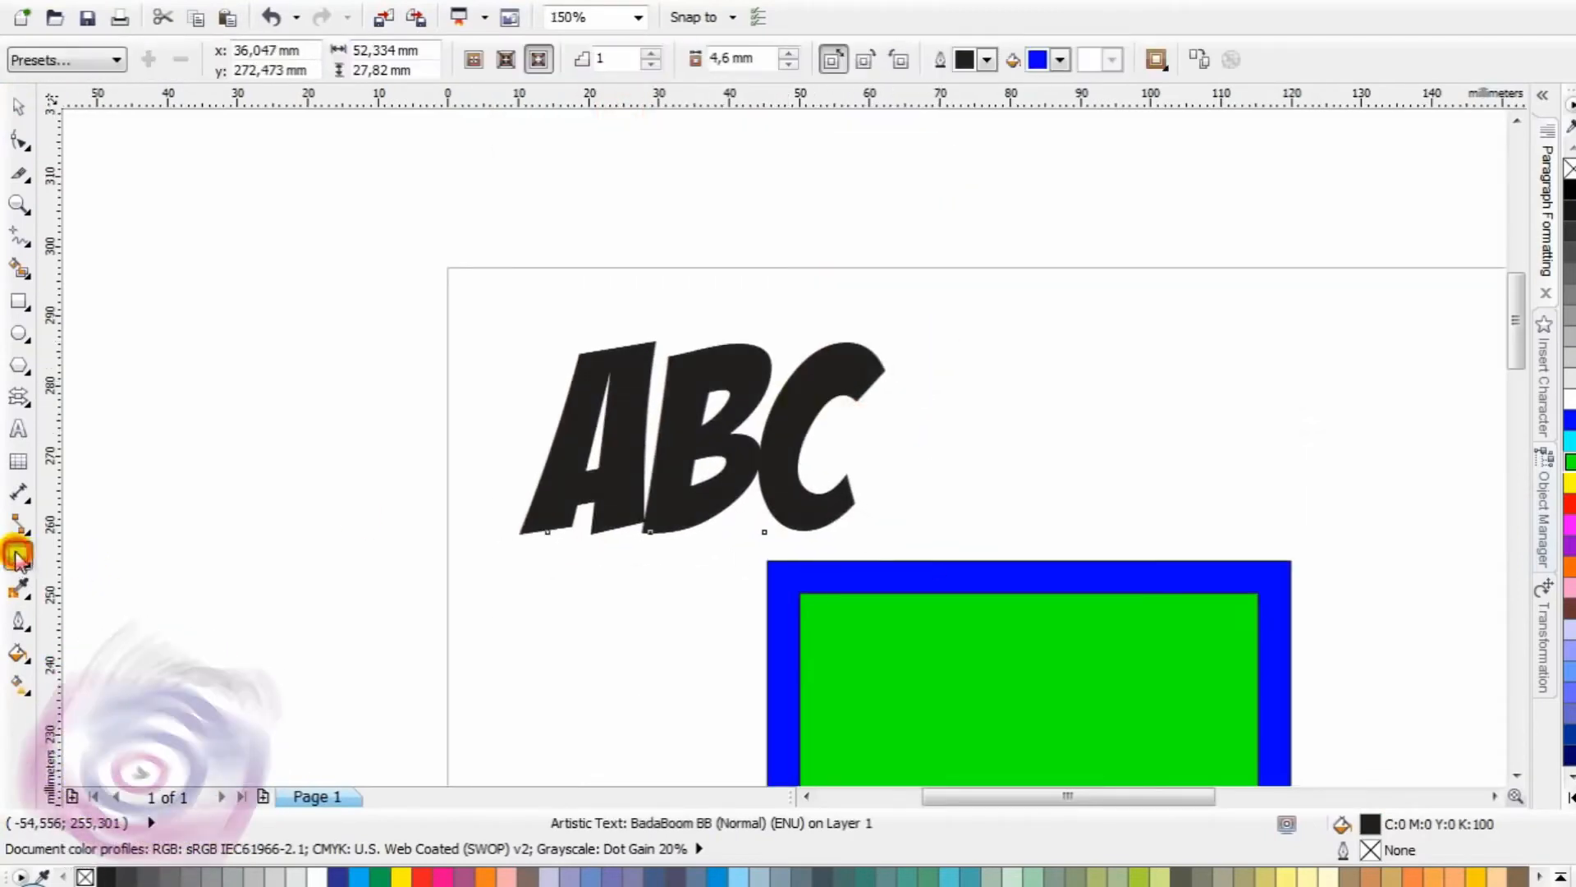
left_click(1060, 59)
left_click(1036, 103)
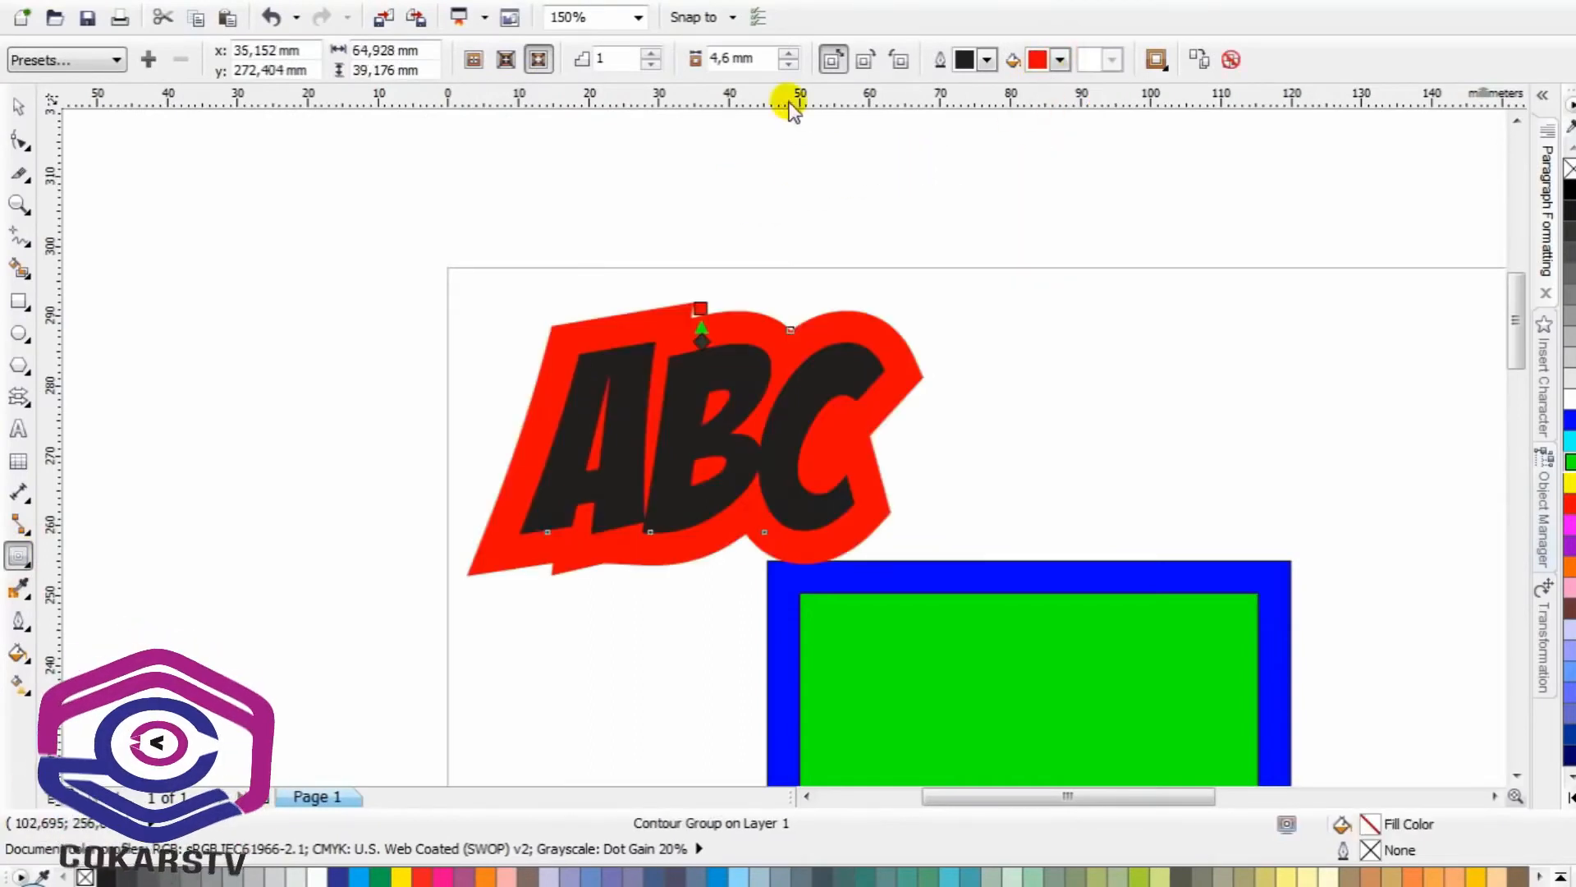
left_click(1570, 400)
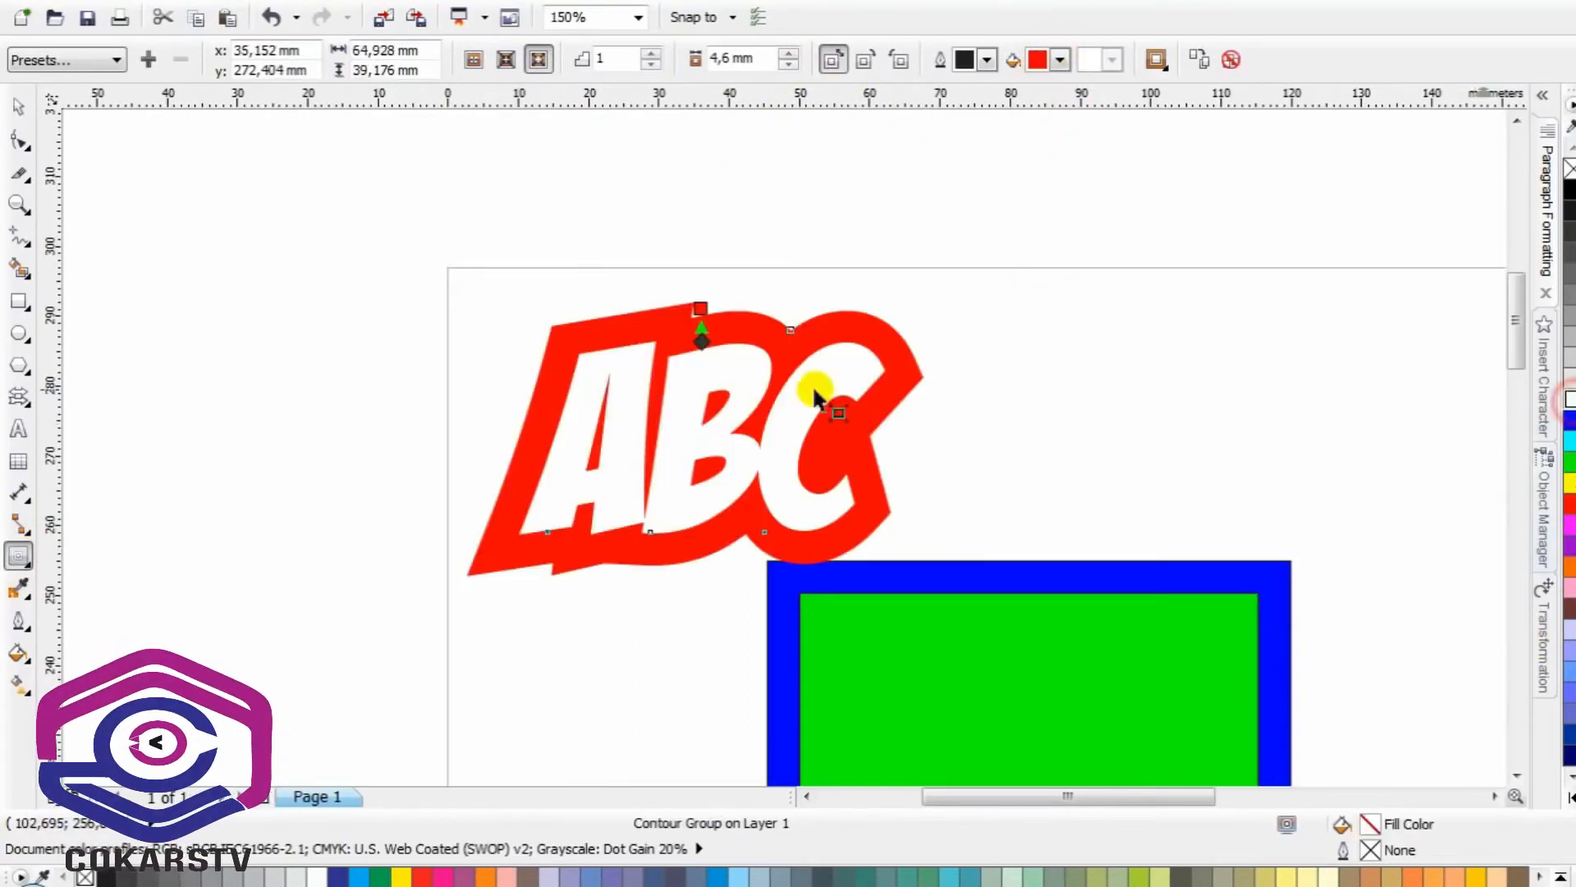
left_click(18, 107)
left_click(215, 250)
Select the ABC text and the square together with their contours and delete them
scroll(785, 442, "down", 2)
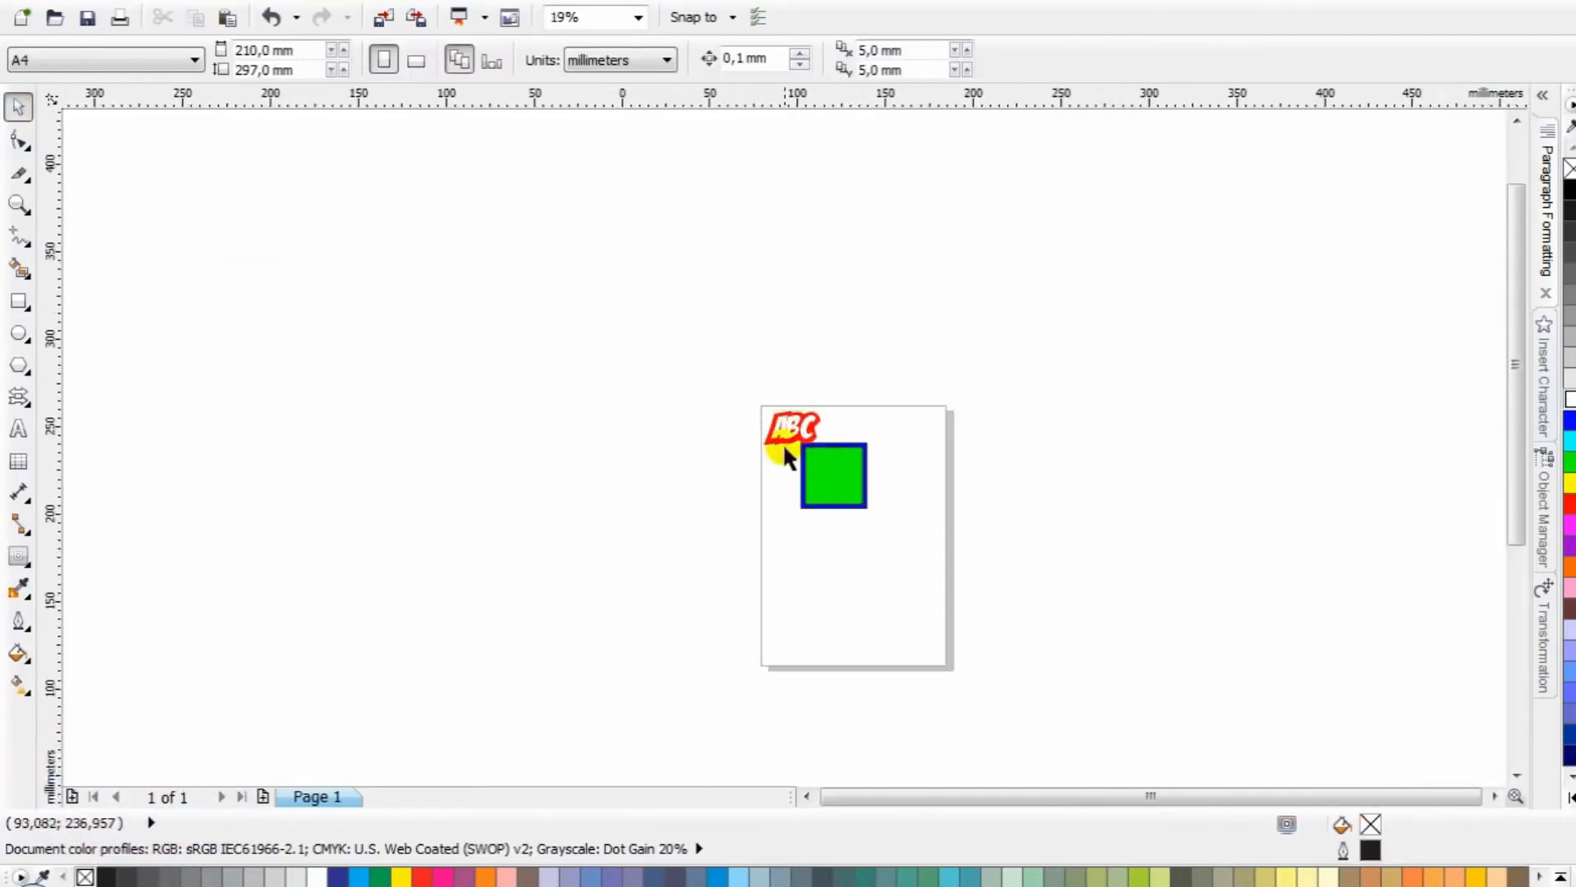
left_click_drag(377, 176, 1077, 771)
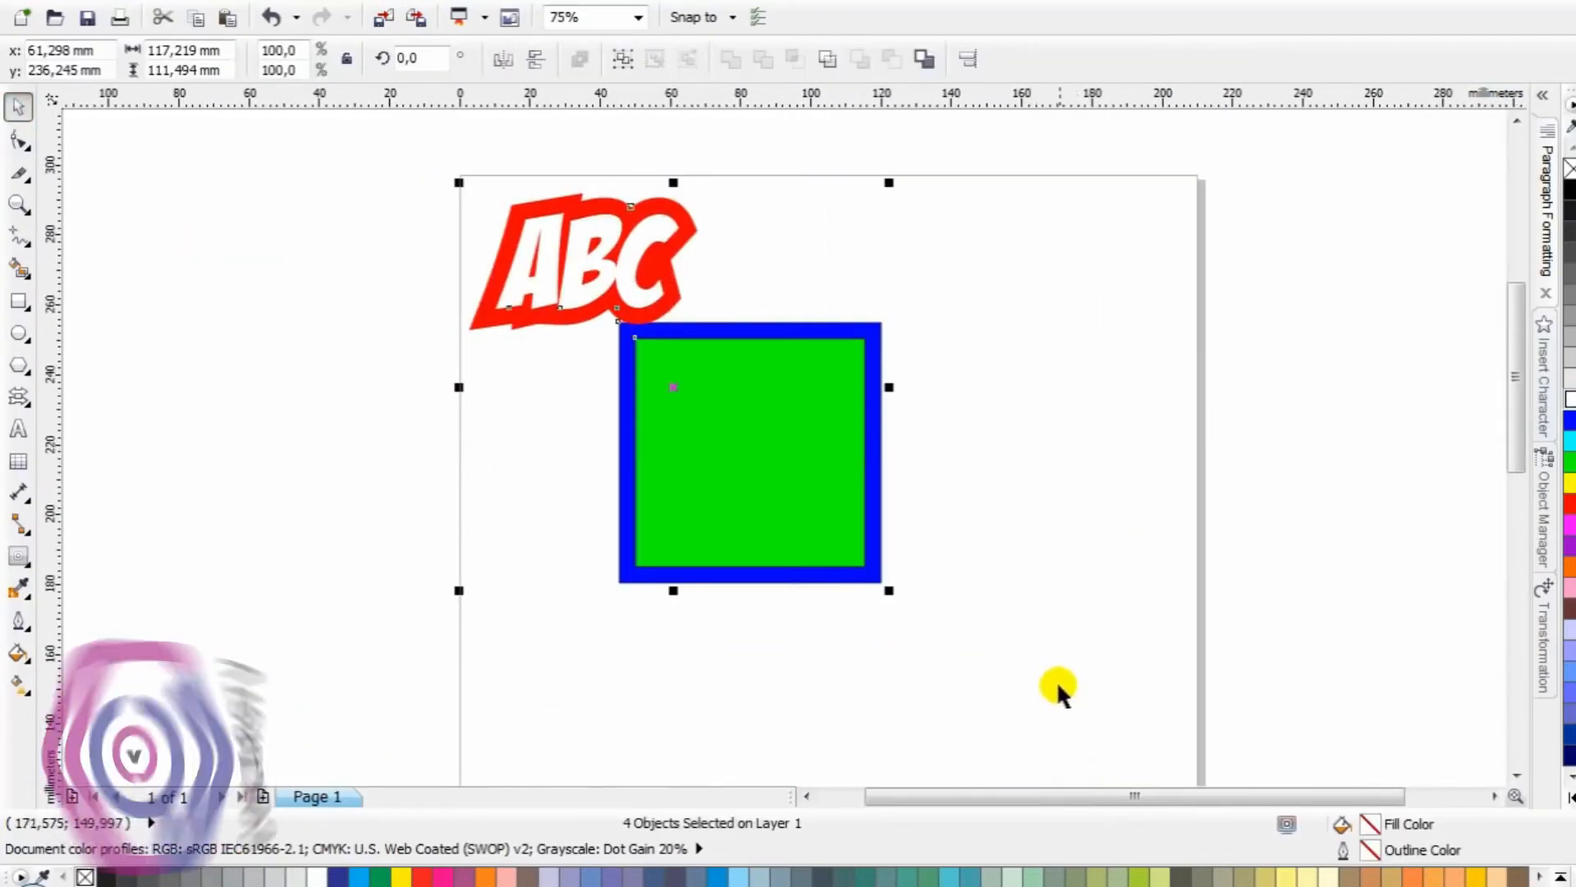
key("Delete")
Draw a rectangle about 89 mm by 67 mm in the upper part of the page
left_click(18, 556)
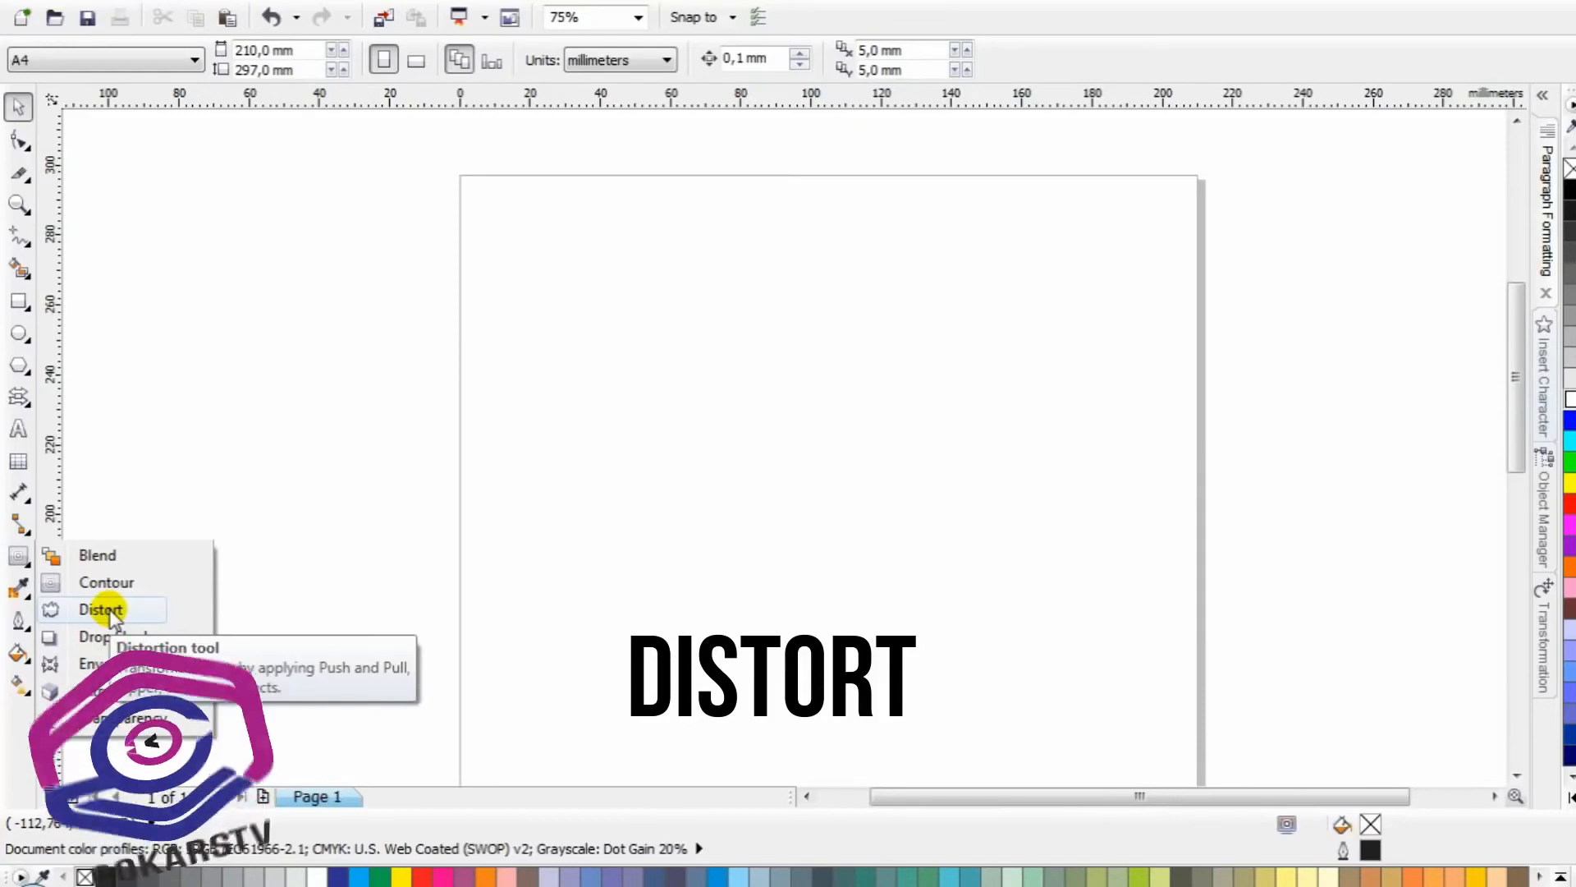
left_click(22, 151)
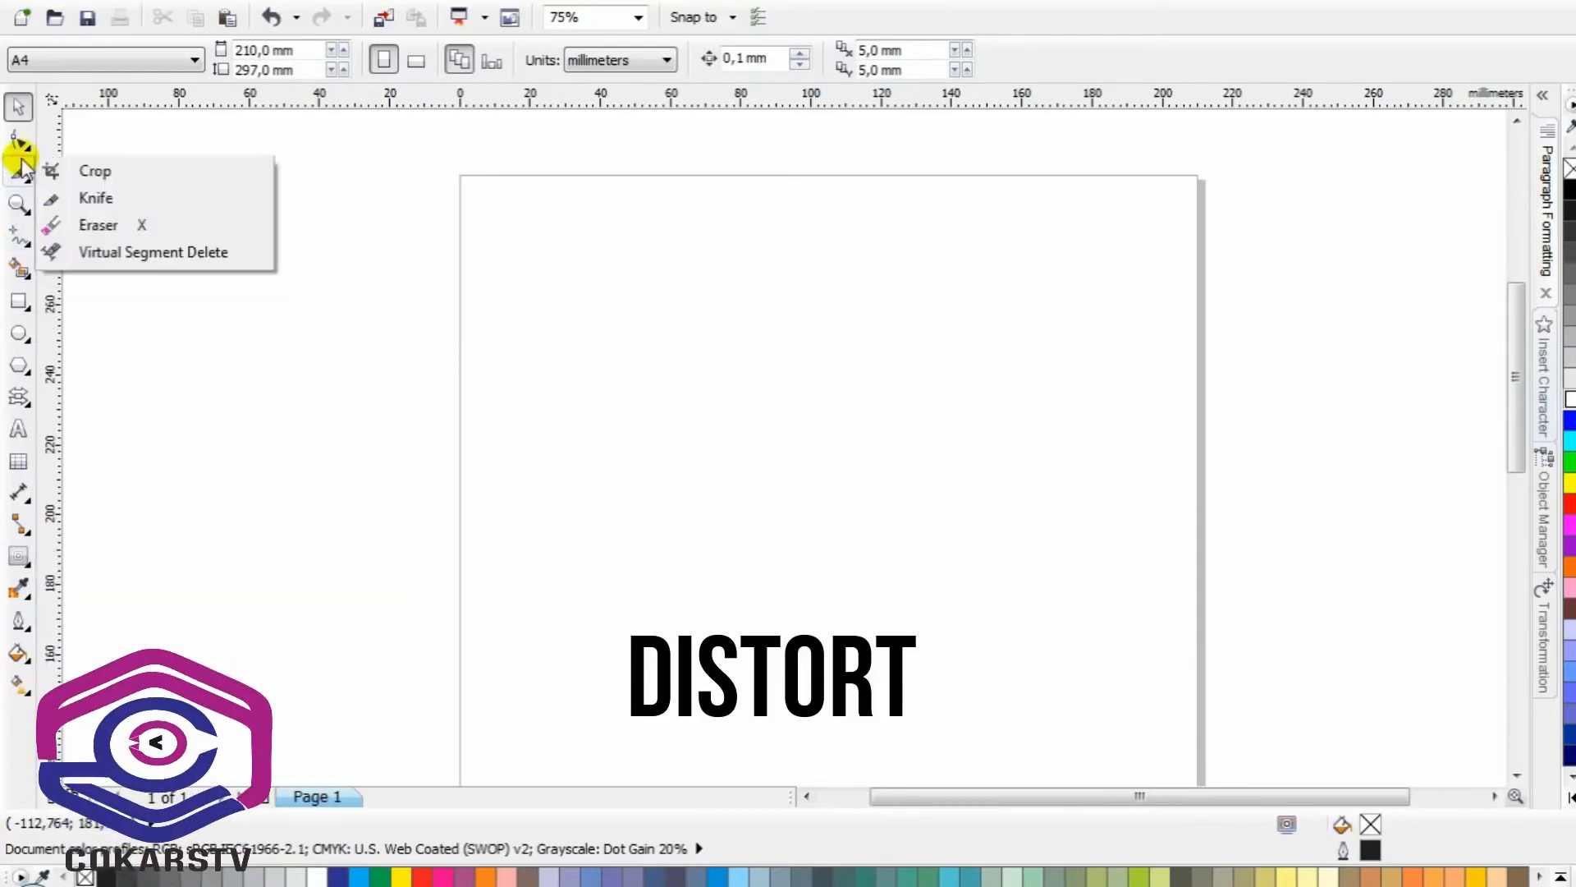
left_click(18, 306)
left_click_drag(615, 326, 928, 559)
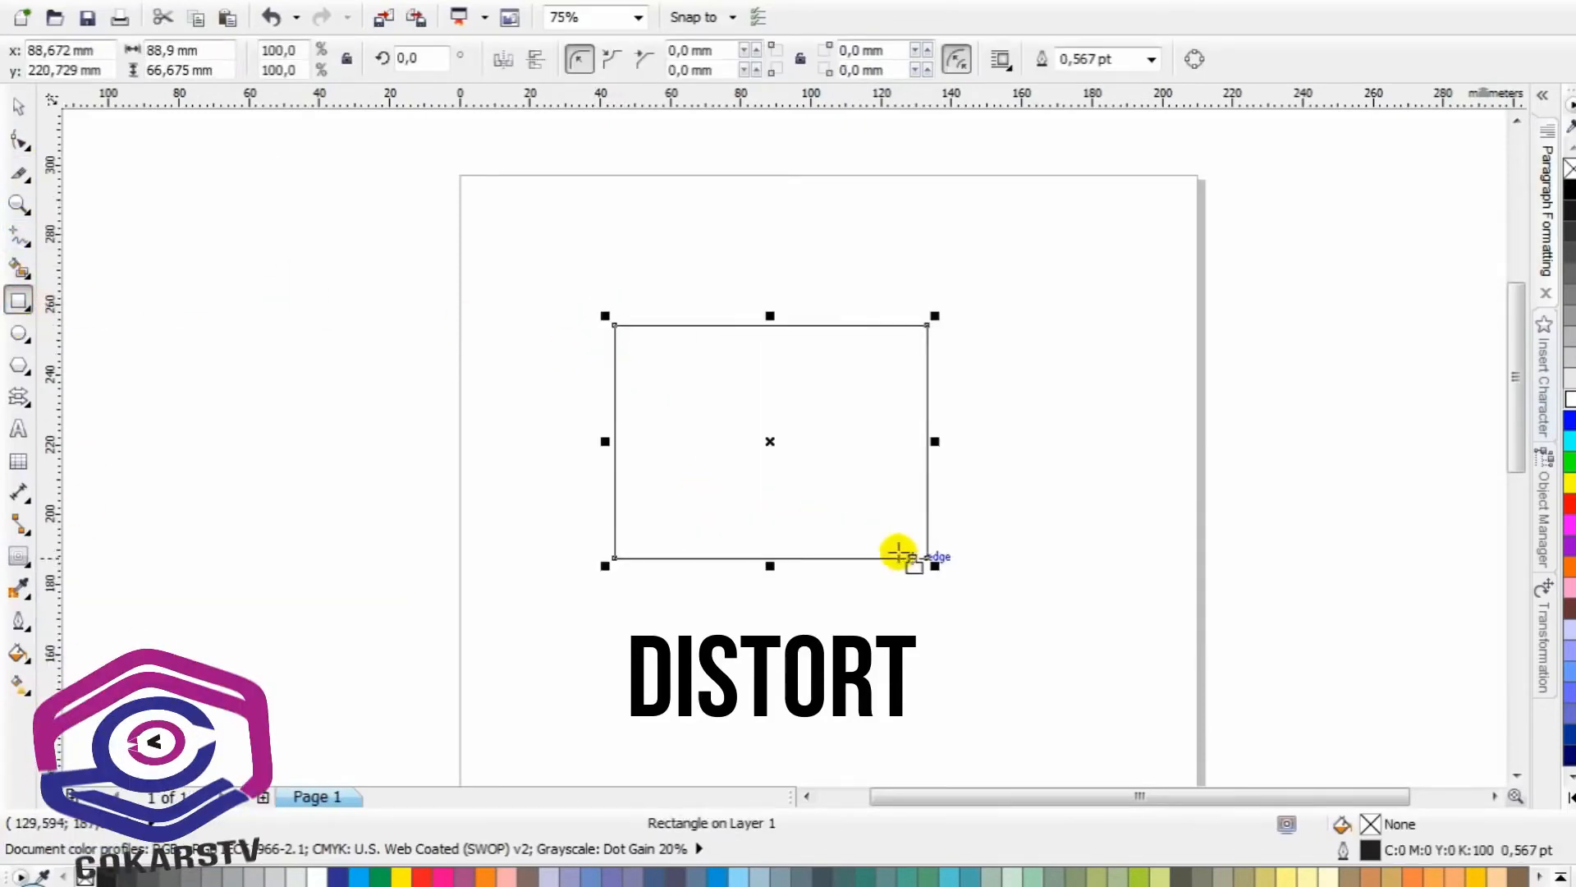
Distort the rectangle with a Push and Pull distortion of amplitude 150, and delete the distorted shape
left_click(19, 555)
left_click(96, 605)
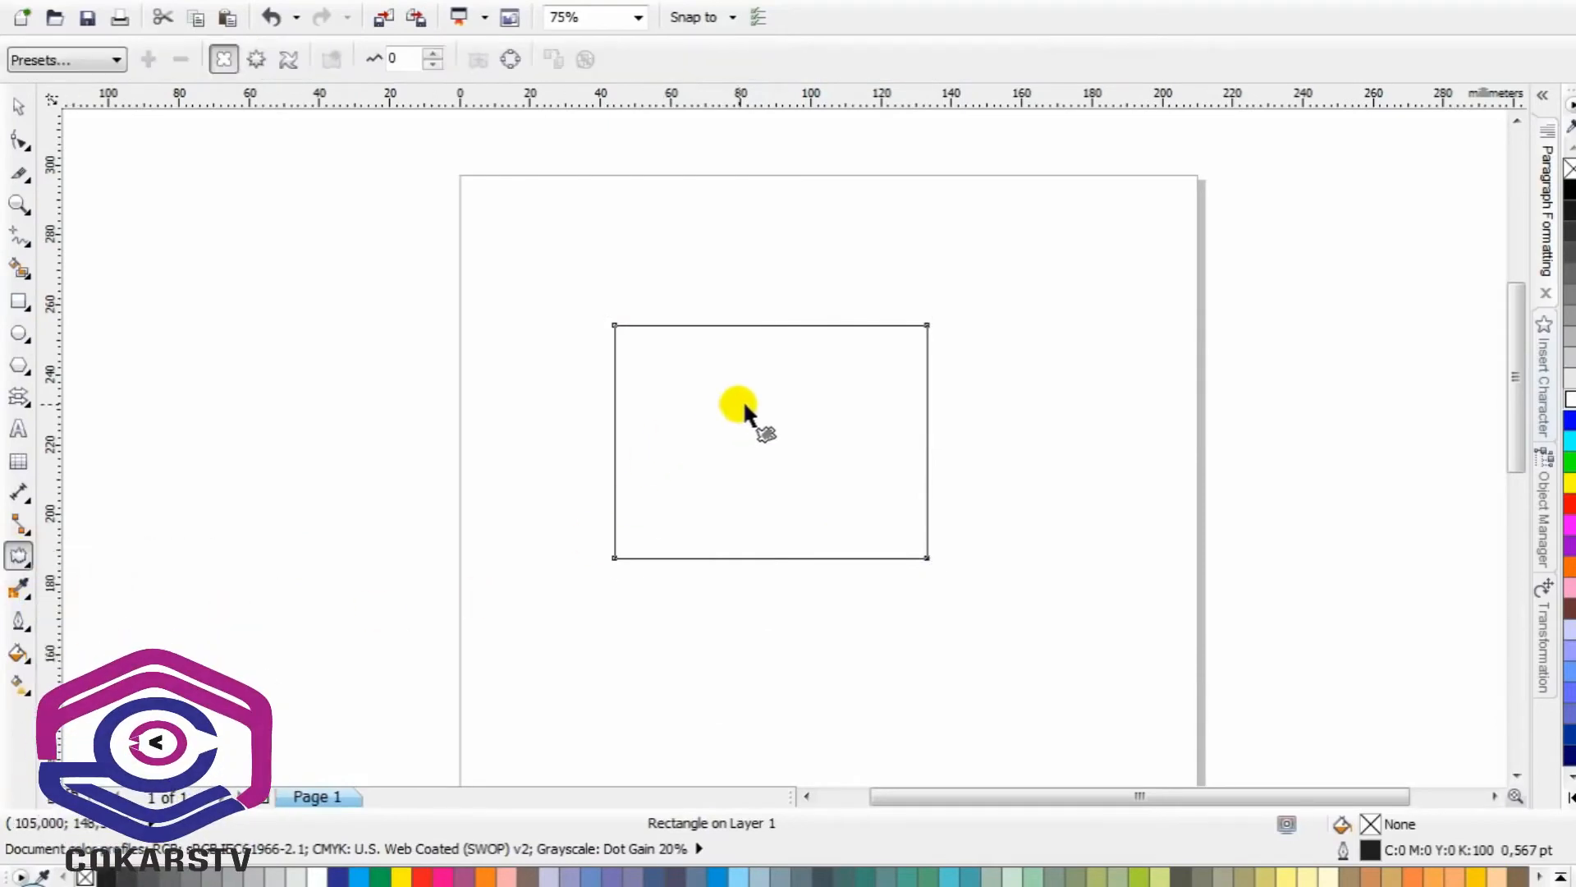
left_click_drag(739, 407, 952, 312)
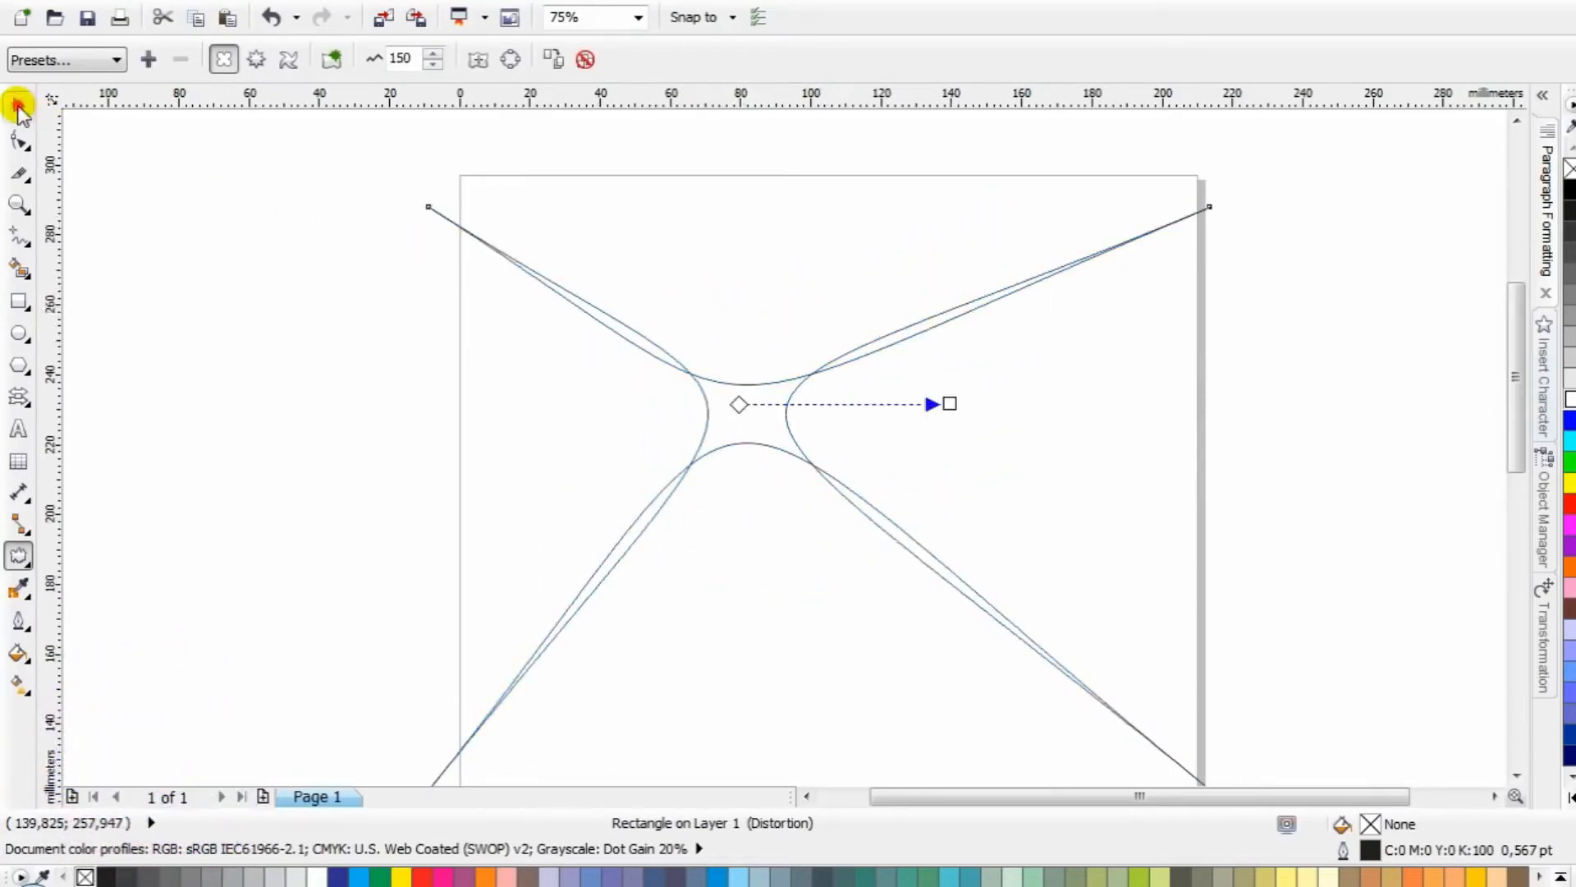
left_click(18, 107)
key("Delete")
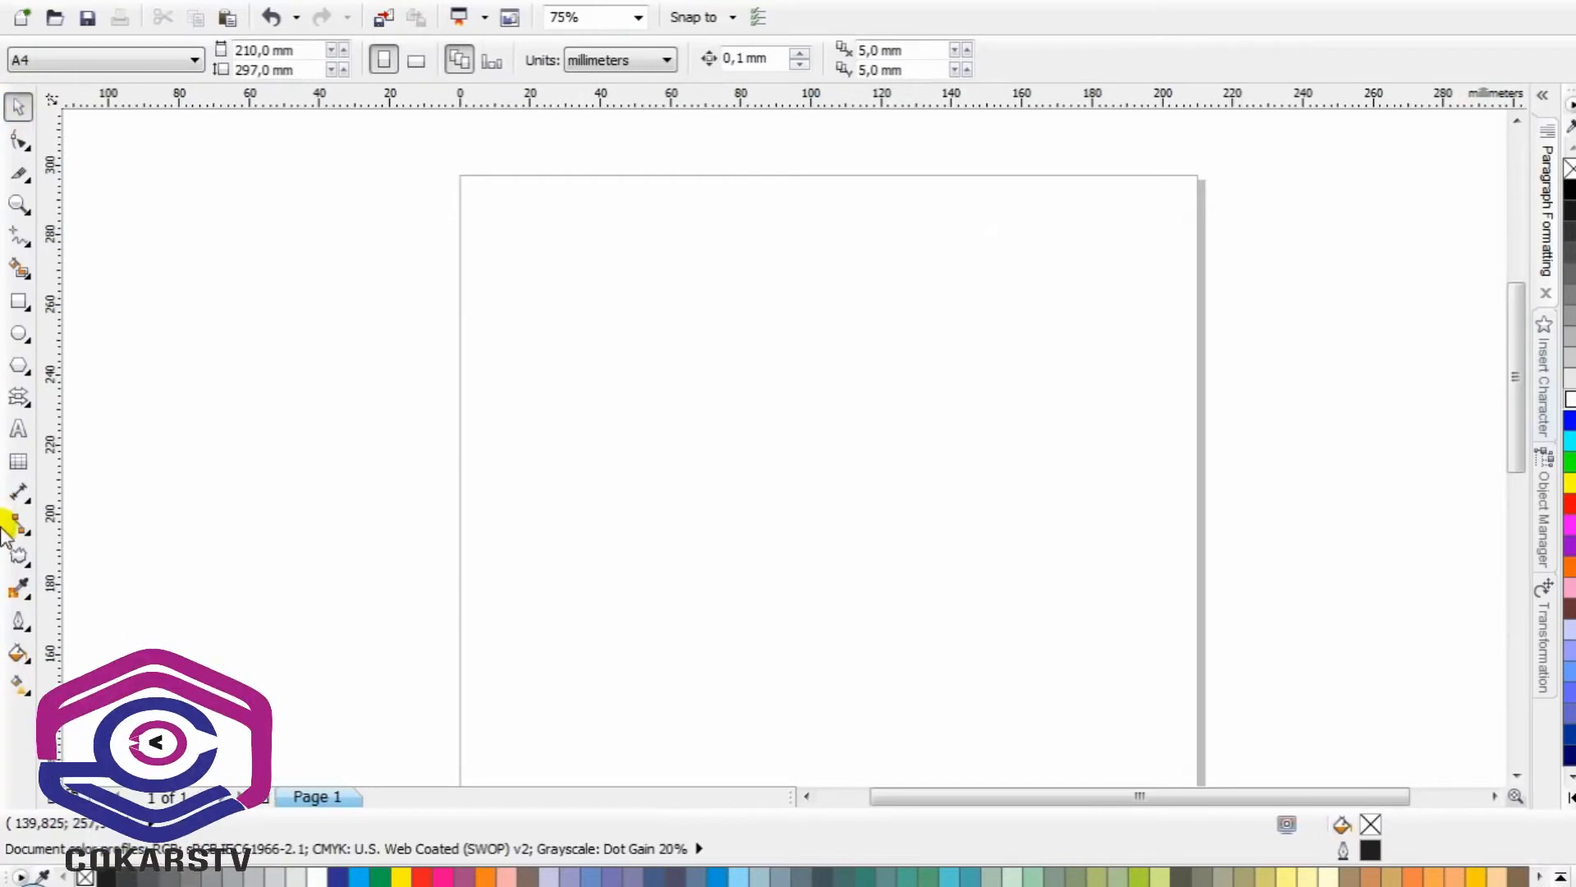
left_click(16, 553)
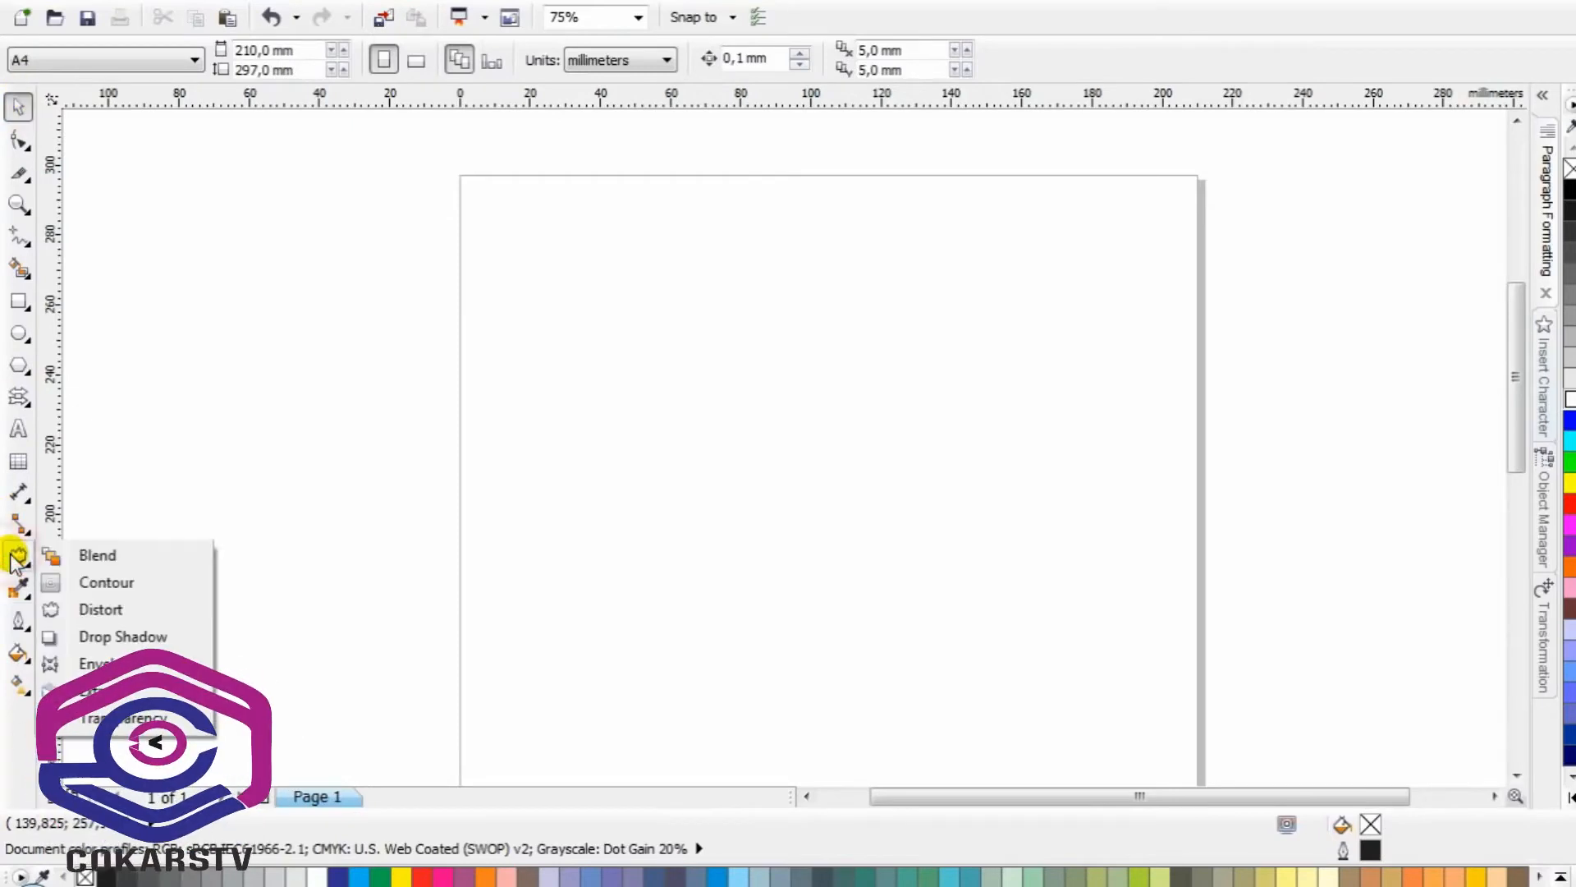
left_click(131, 637)
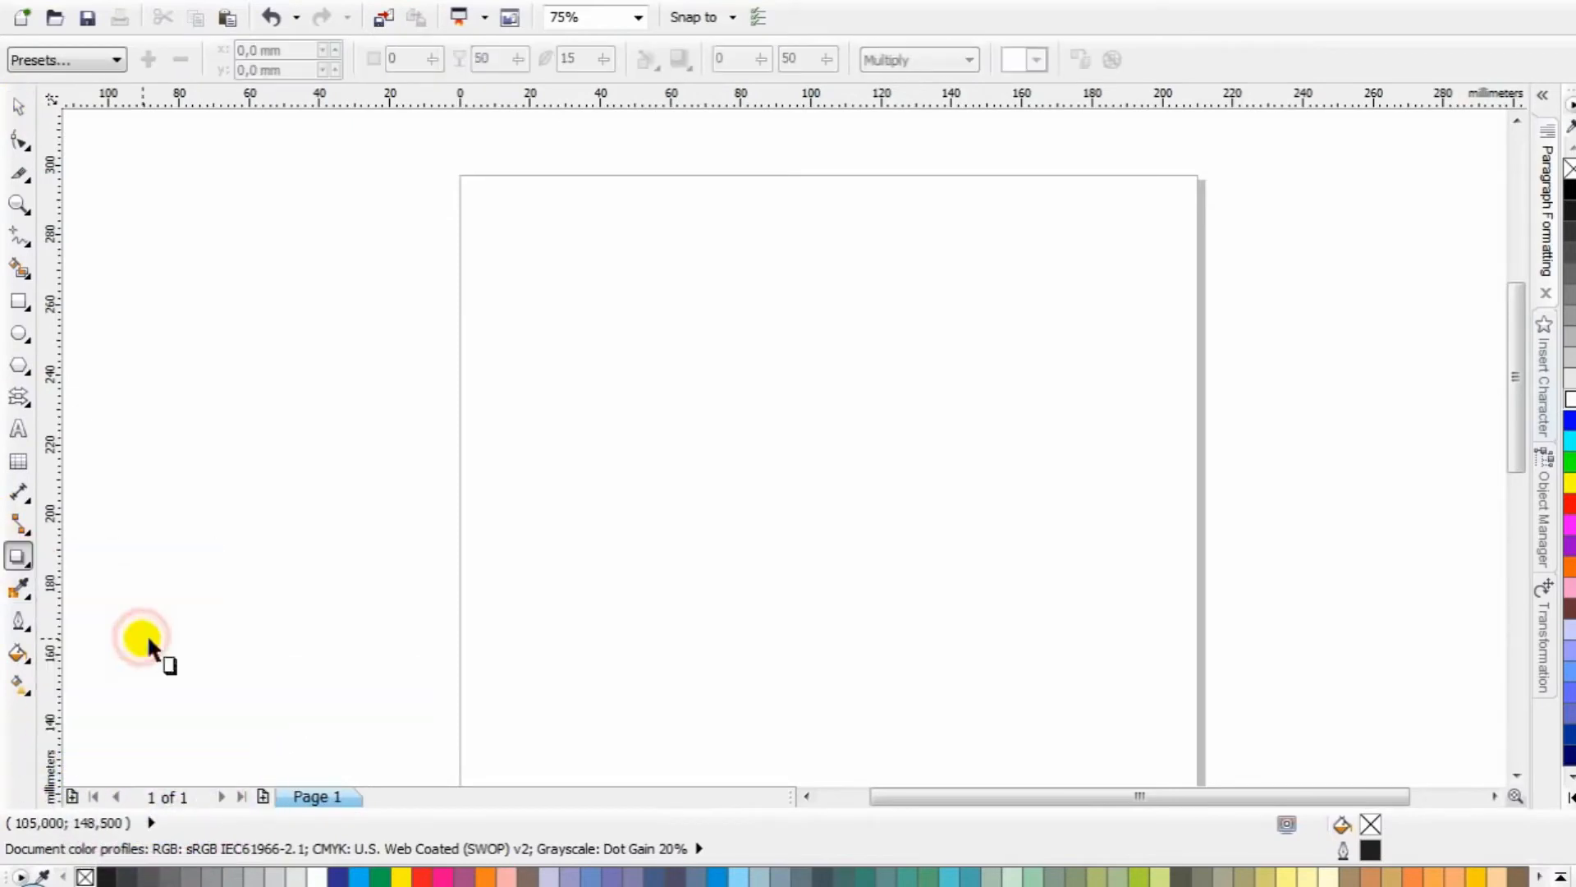
left_click(18, 108)
left_click(15, 304)
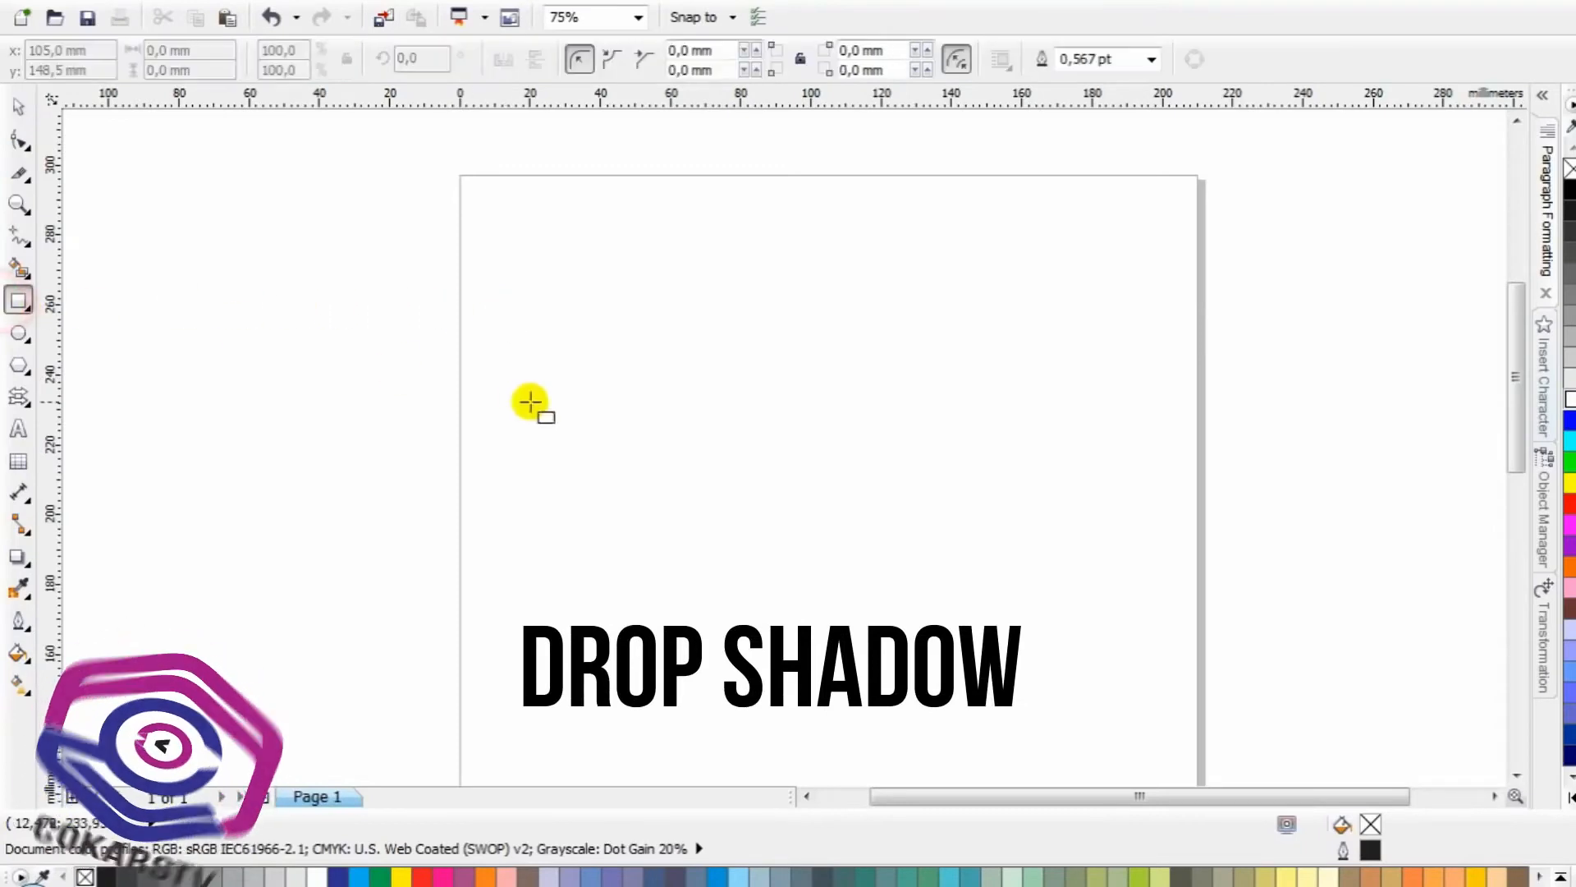
left_click_drag(507, 261, 1056, 604)
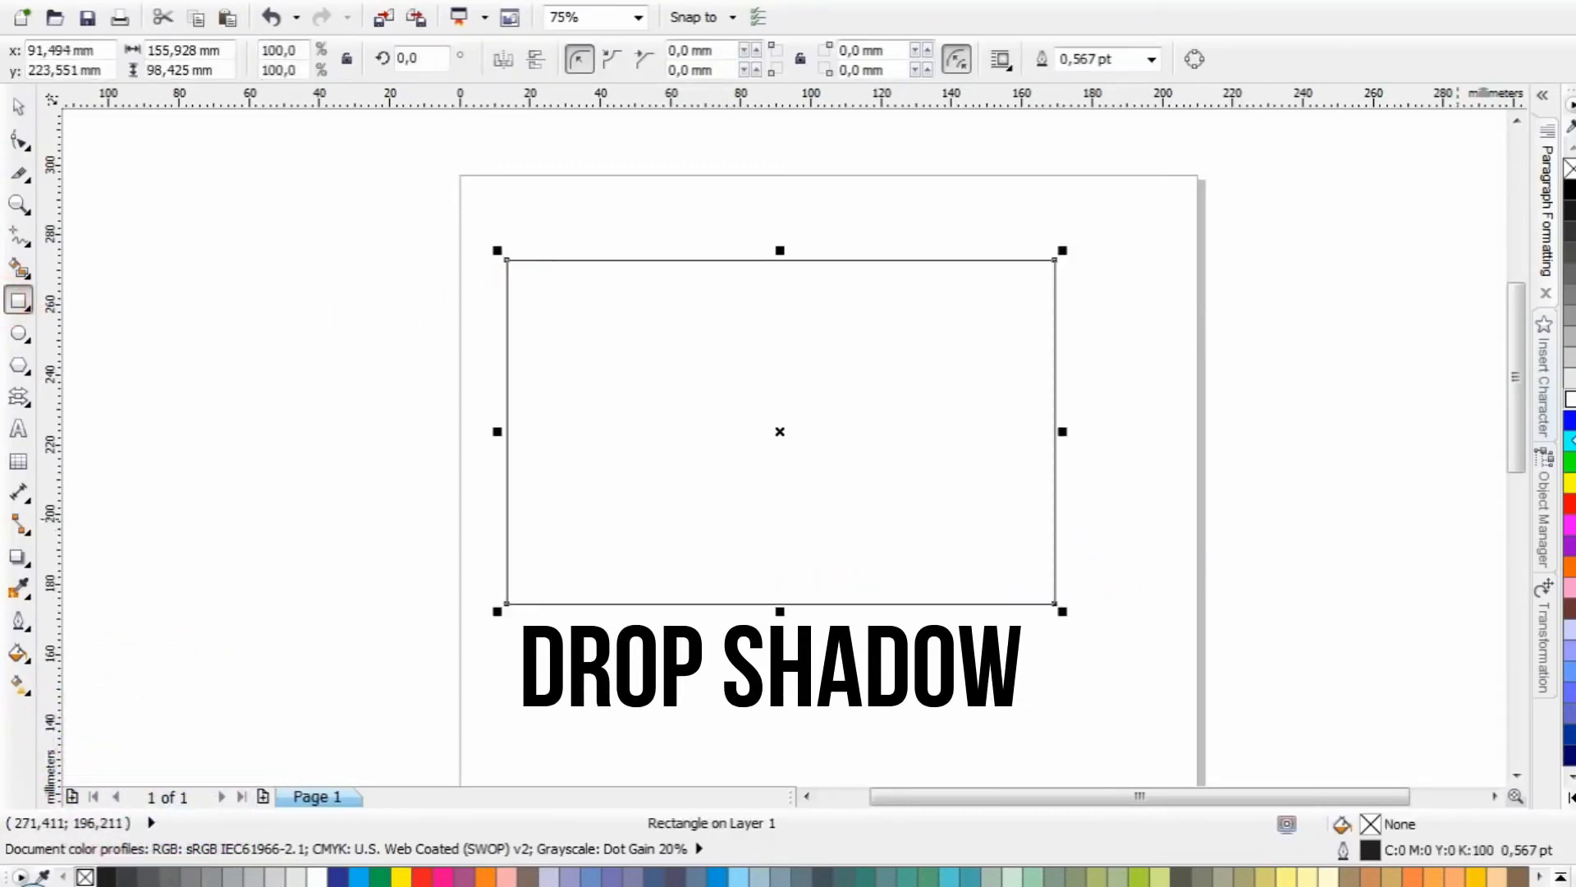
left_click(1570, 420)
left_click(20, 106)
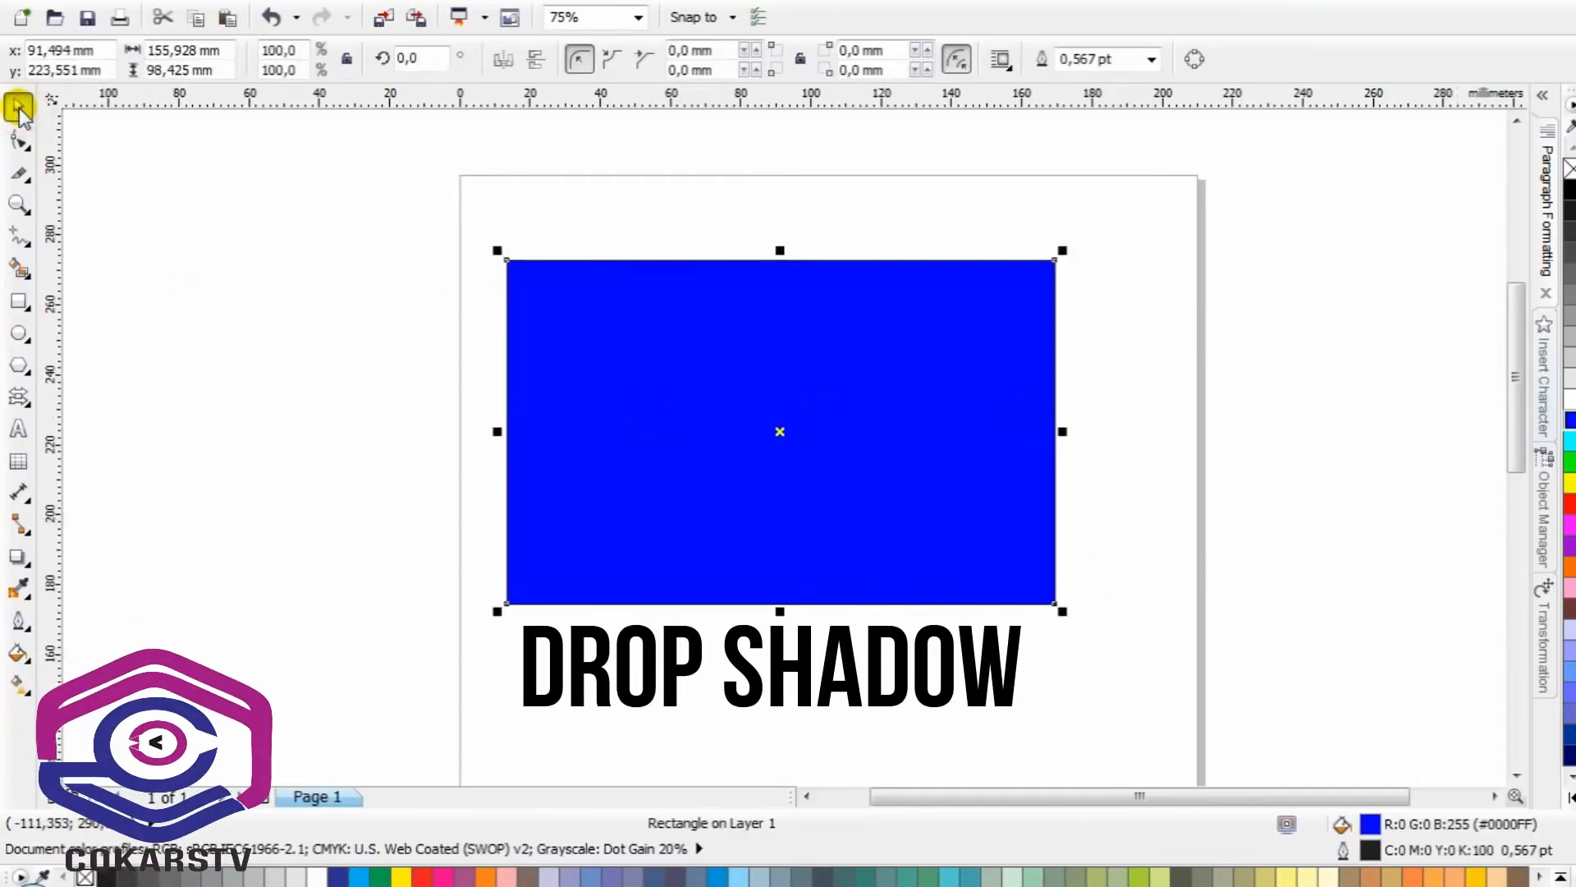
key("Delete")
Add the artistic text "Dolanan Desain" in the upper part of the page and set its font to BadaBoom BB
left_click(18, 432)
left_click(632, 404)
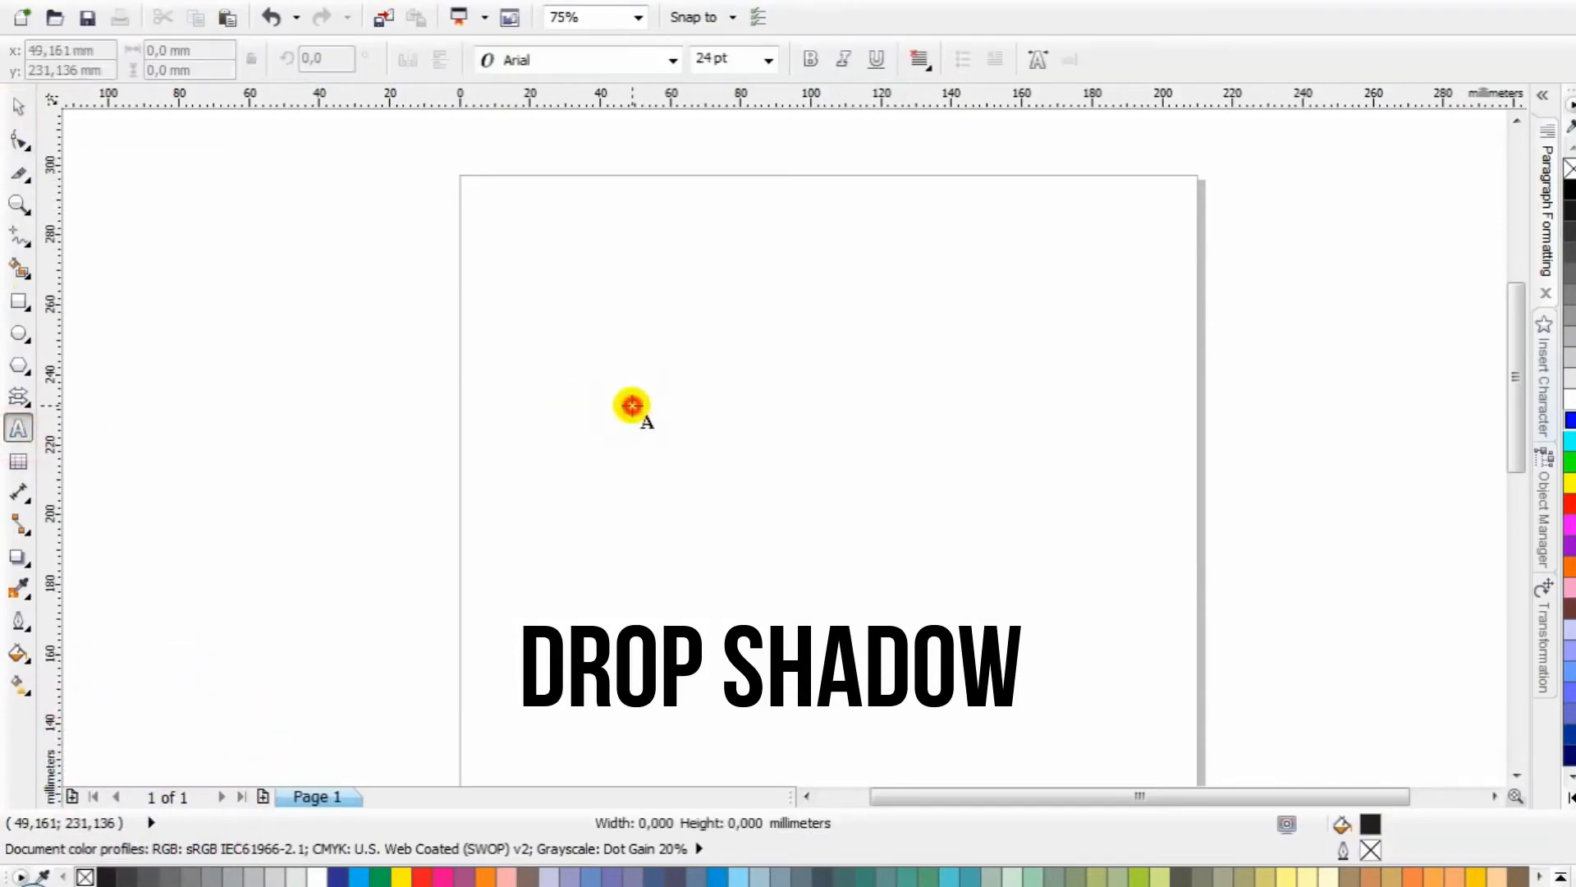
type("Dolalnan Desain")
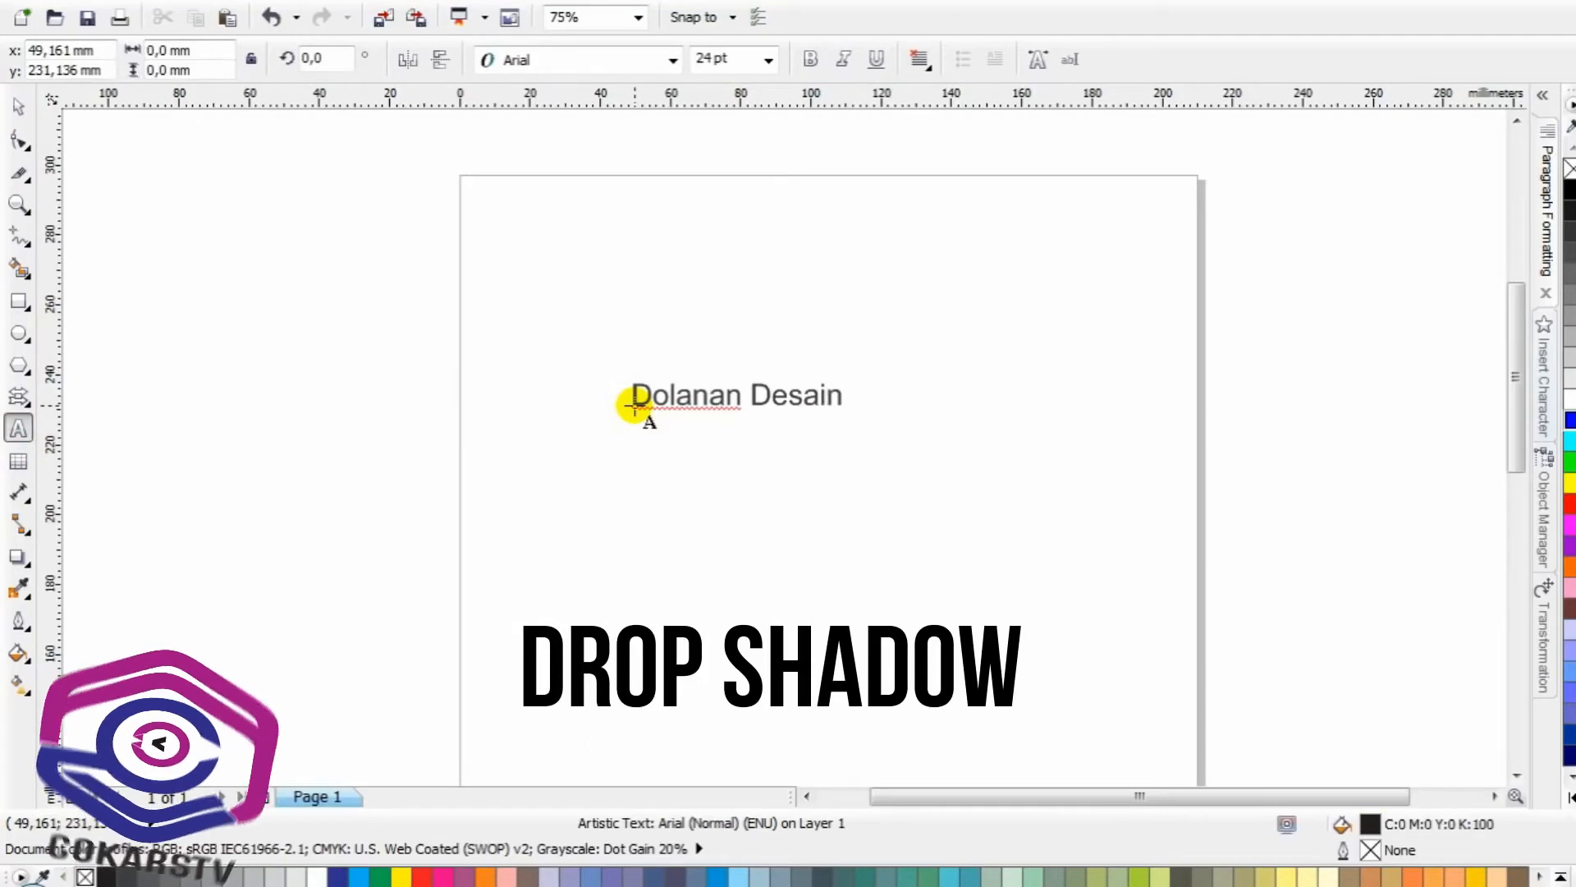
left_click(18, 108)
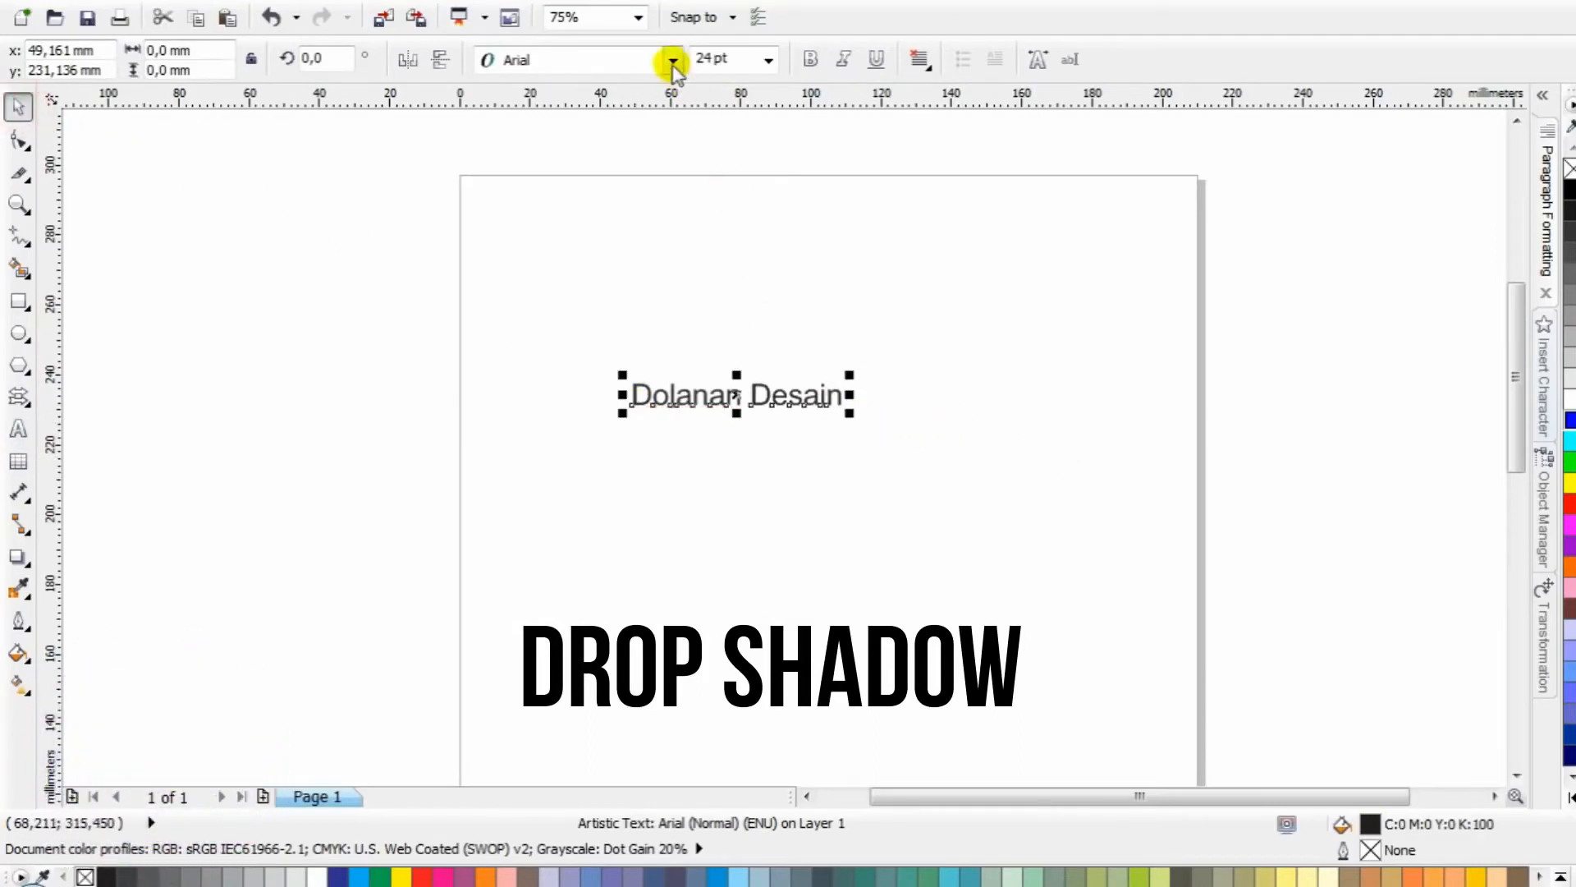
left_click(673, 63)
left_click(619, 109)
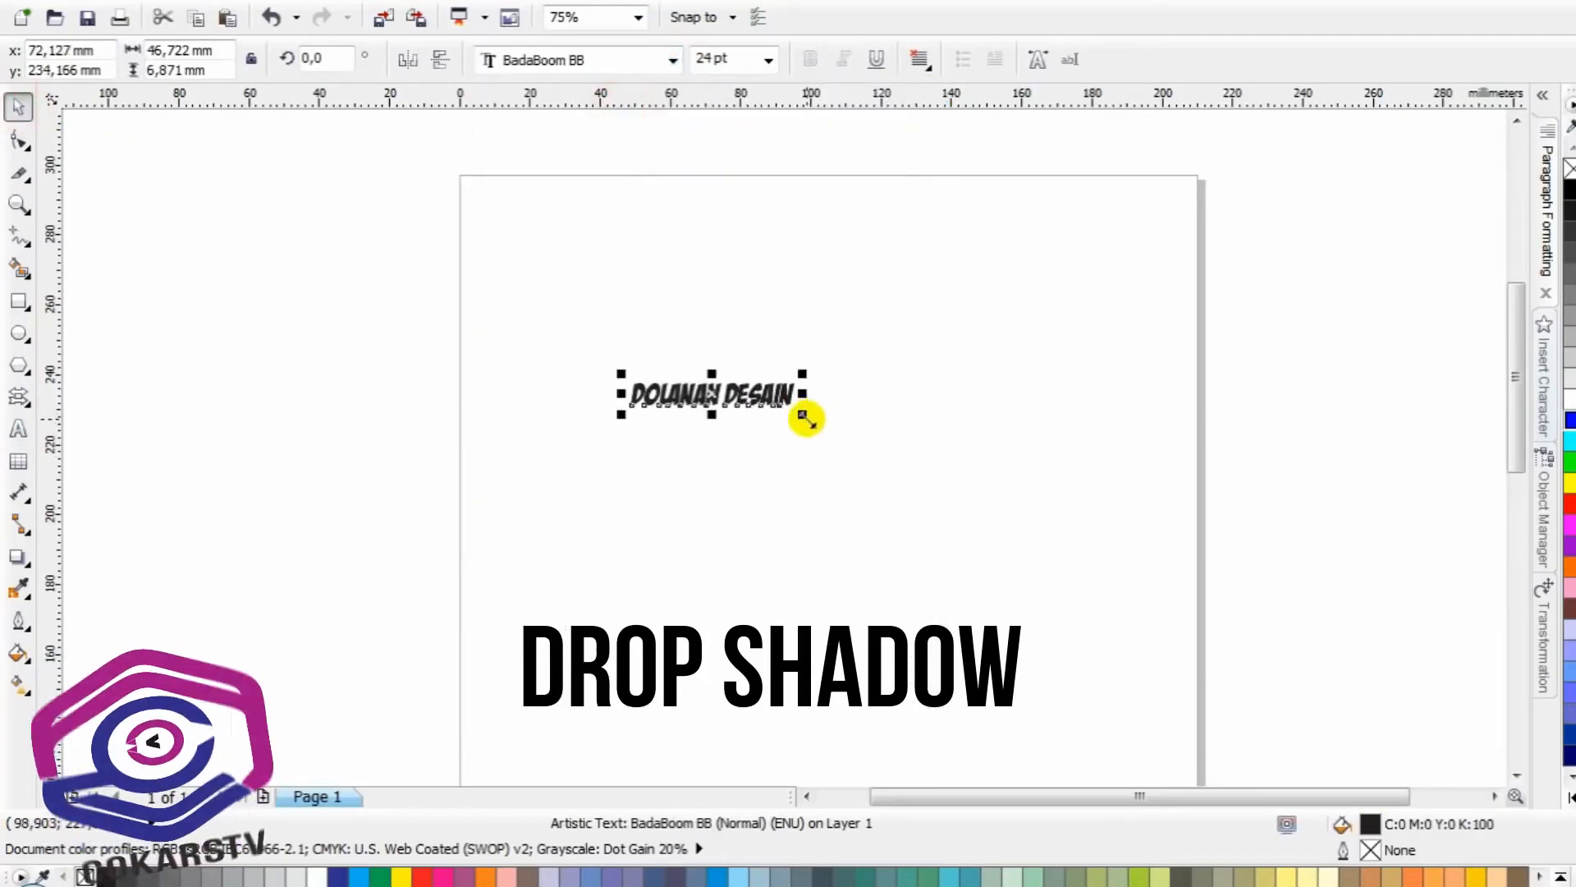
Enlarge the Dolanan Desain text to about 138 mm wide, reposition it within the page and fill it with cyan
left_click_drag(807, 419, 974, 505)
left_click_drag(813, 390, 876, 384)
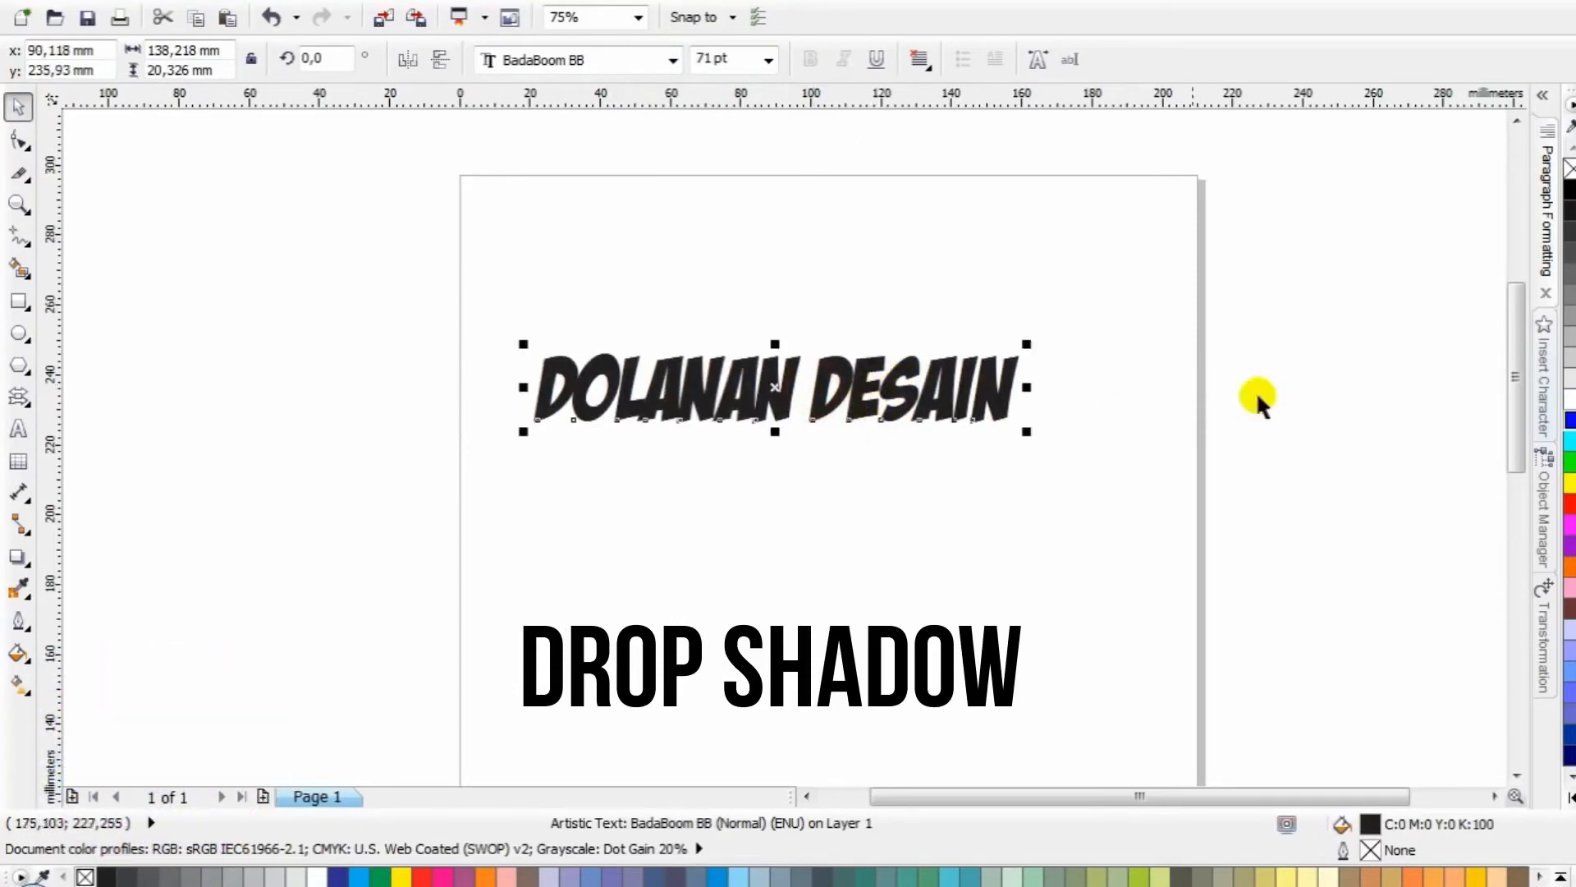
left_click(1570, 441)
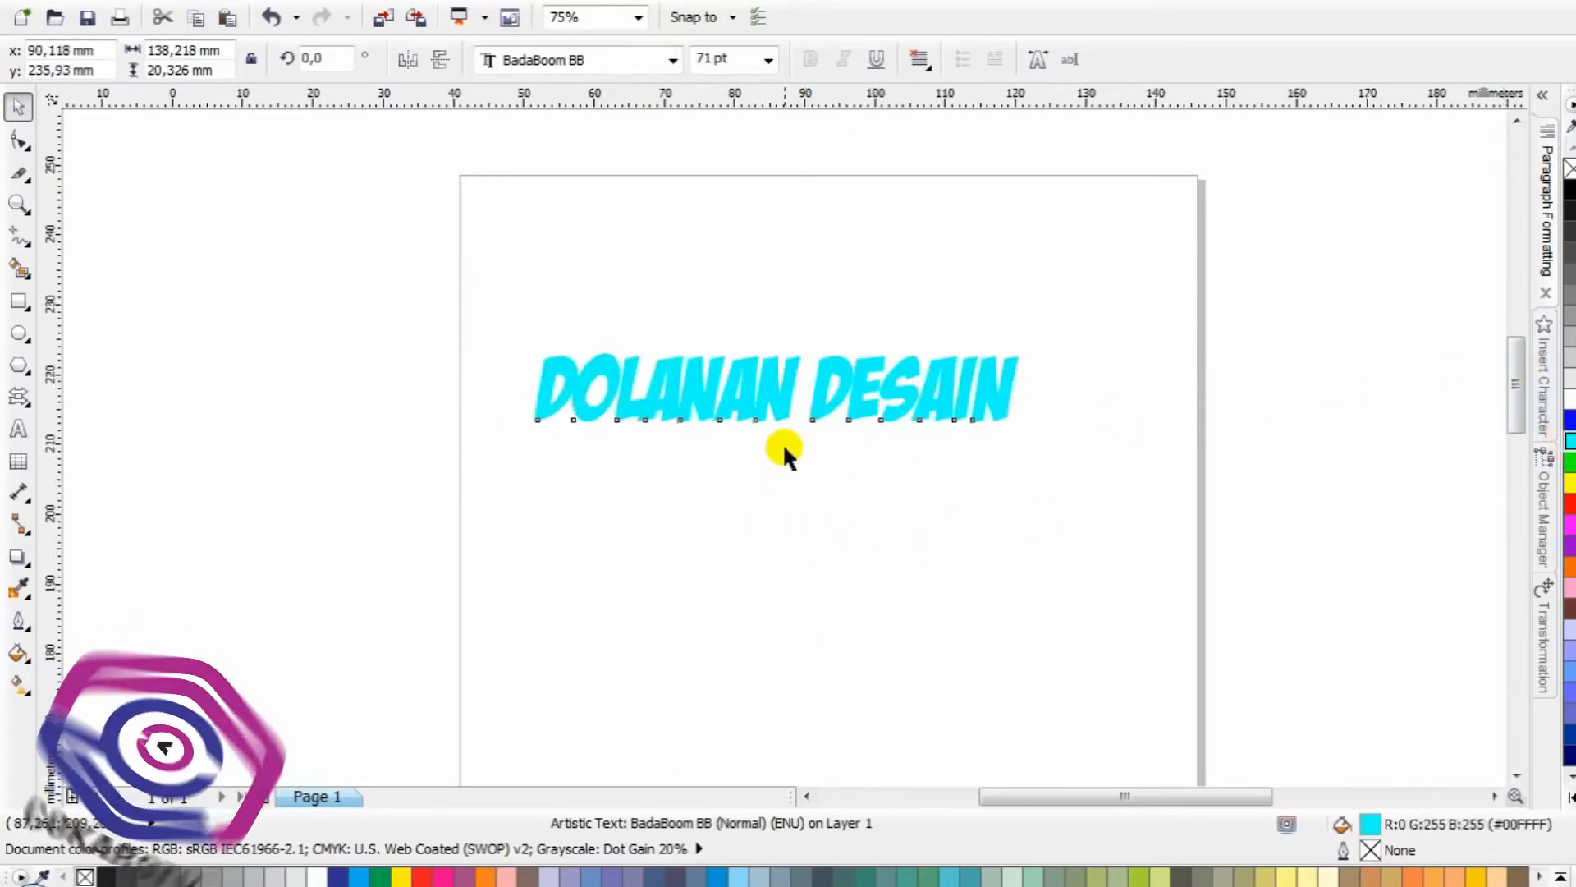
Apply a drop shadow to the Dolanan Desain text, offset slightly down and to the right
scroll(738, 443, "up", 1)
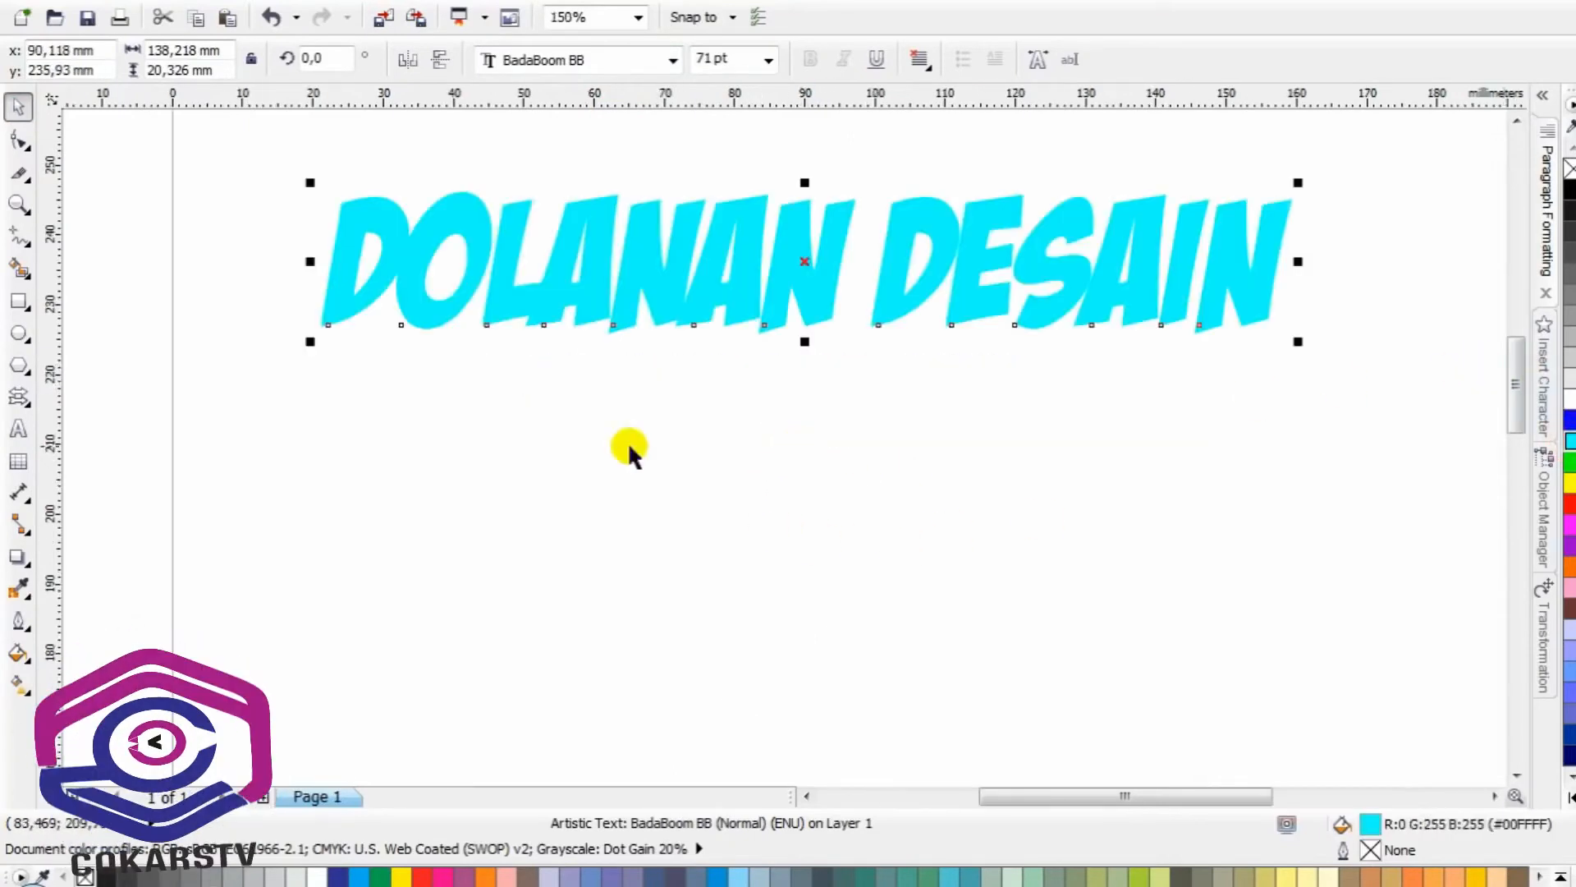
left_click(18, 558)
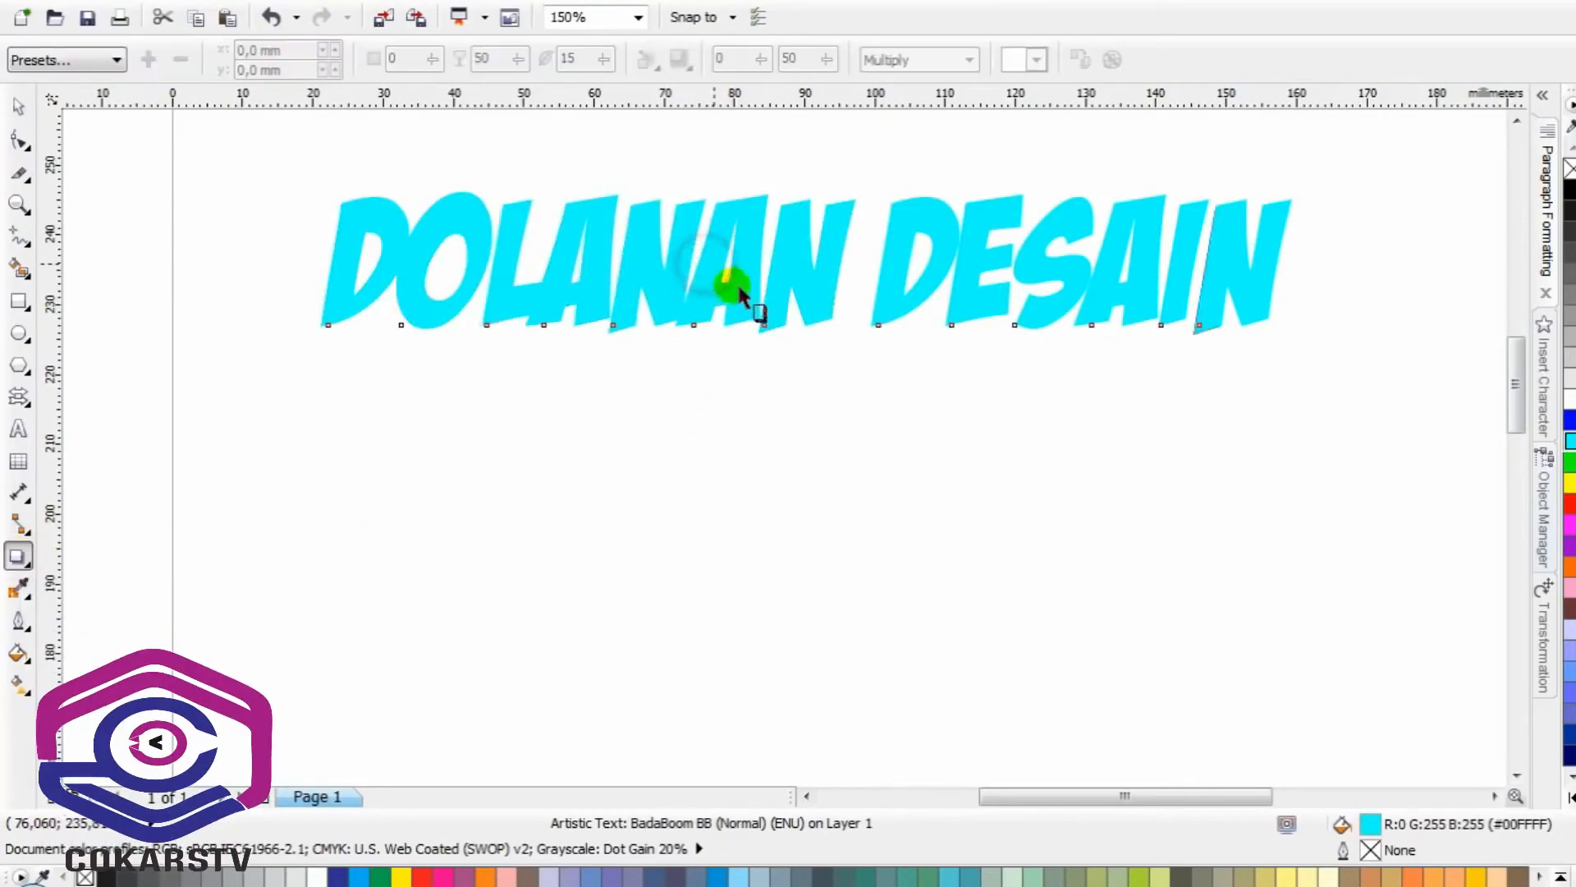
left_click_drag(738, 285, 790, 348)
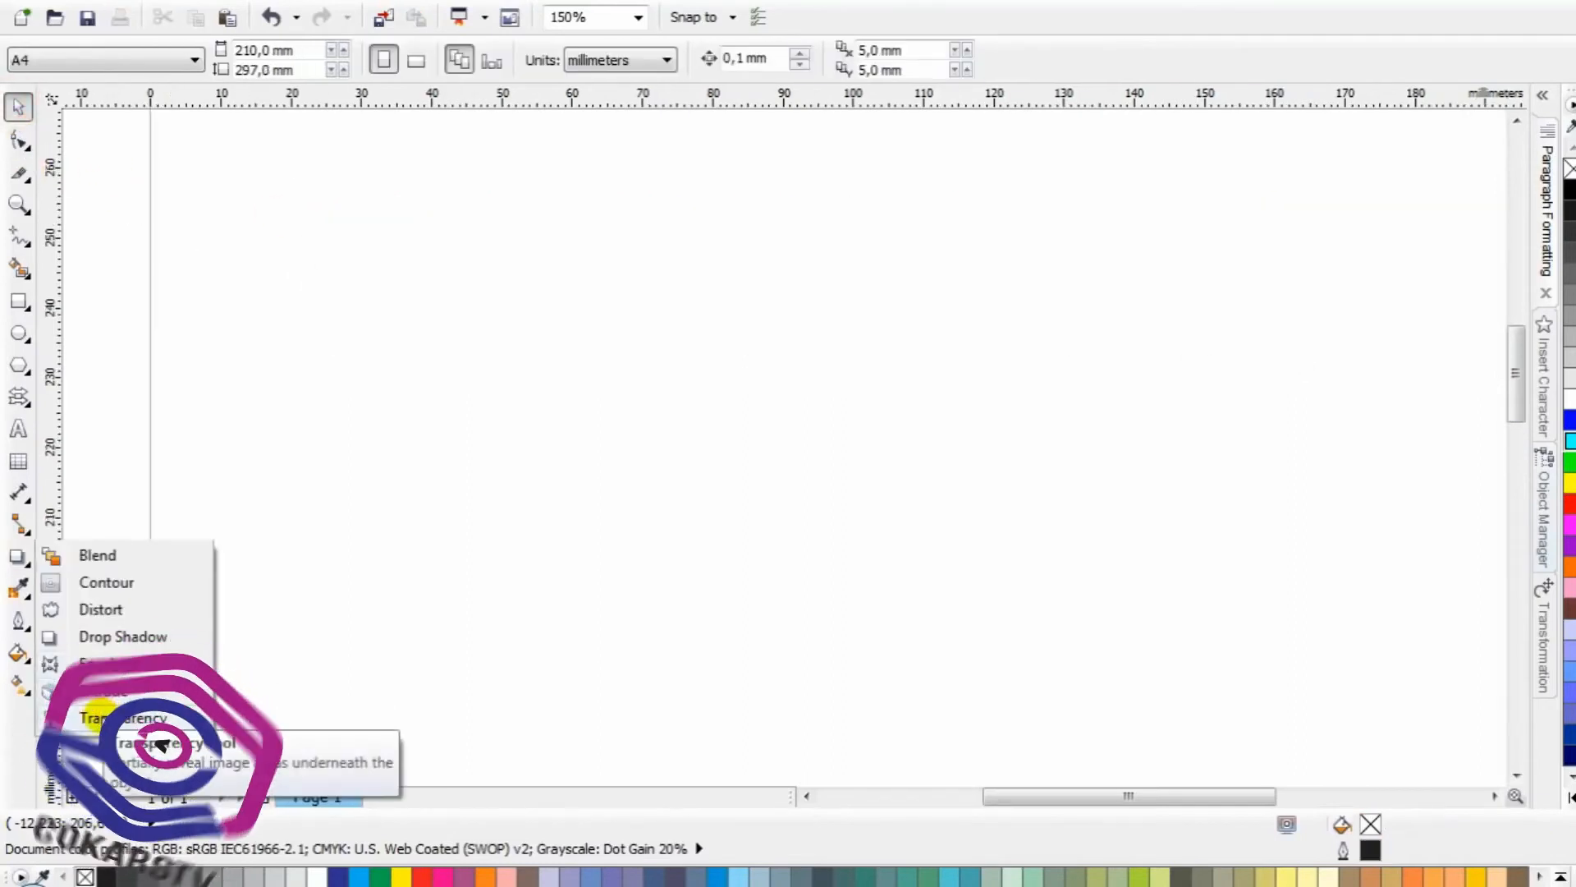
Draw a rectangle about 74 mm by 49 mm in the upper part of the page and fill it with yellow
left_click(94, 717)
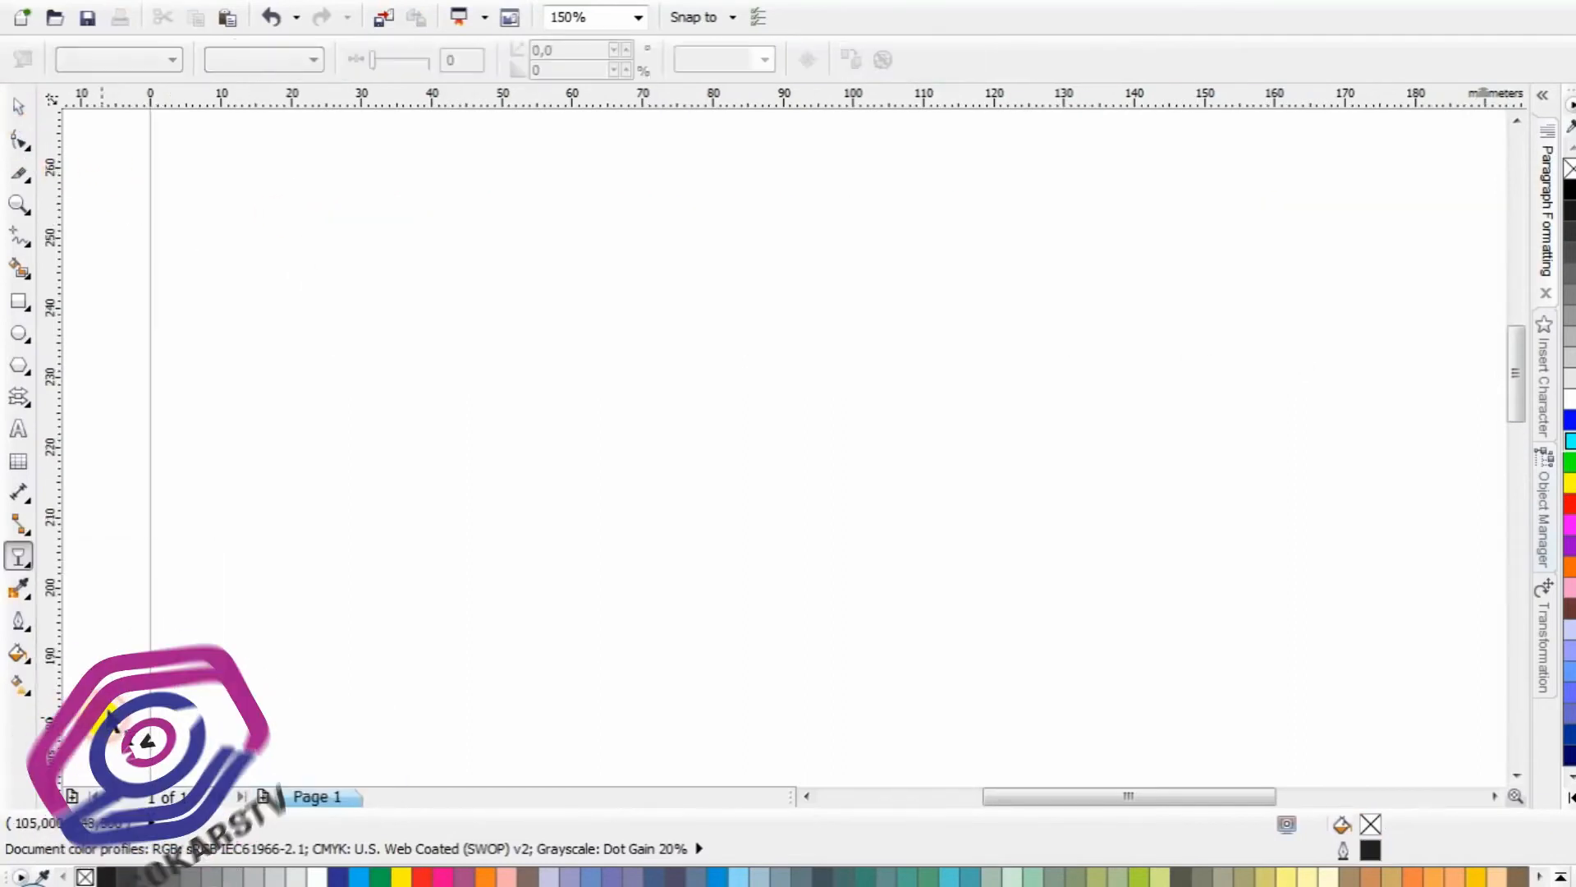
left_click(18, 302)
left_click_drag(455, 257, 973, 602)
left_click(17, 102)
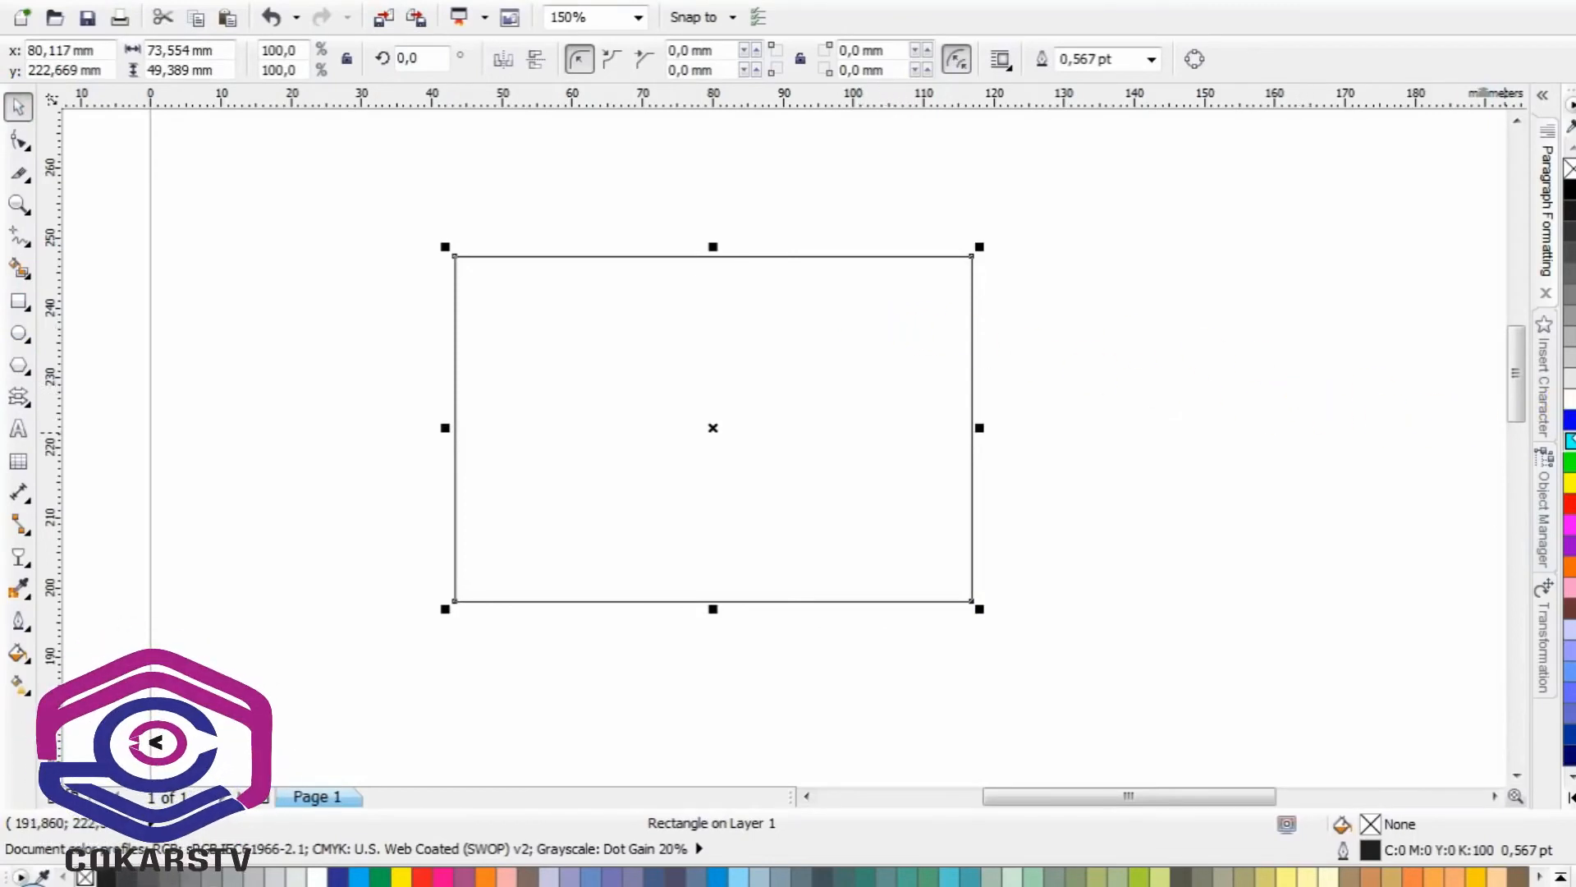
left_click(1570, 481)
left_click(184, 197)
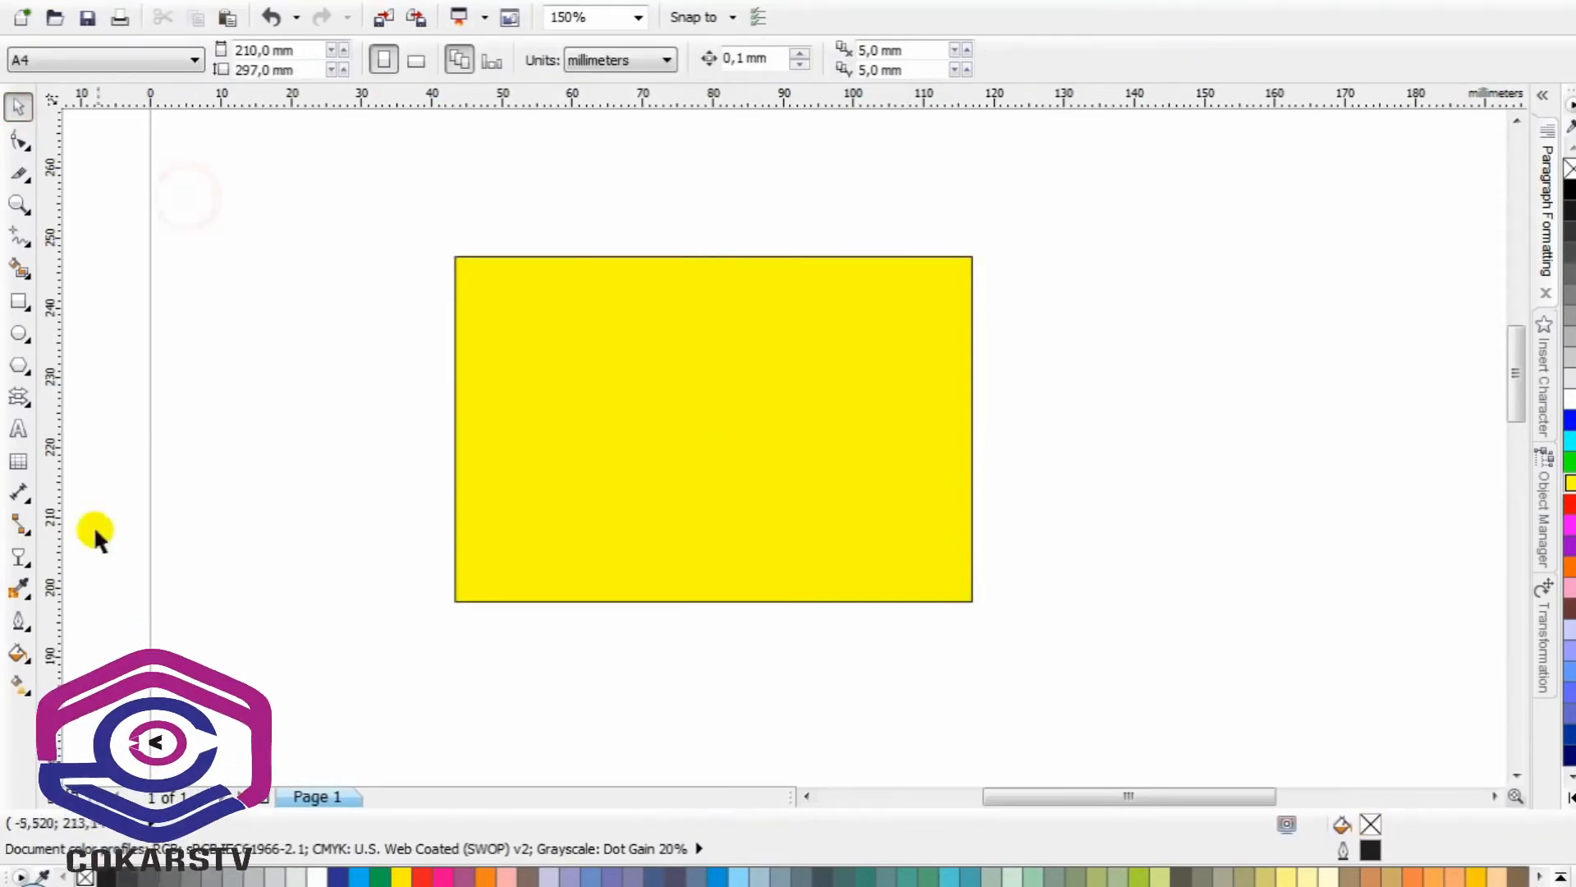
Try a linear transparency on the yellow rectangle, fading toward its right side, with different start and end positions
left_click(18, 562)
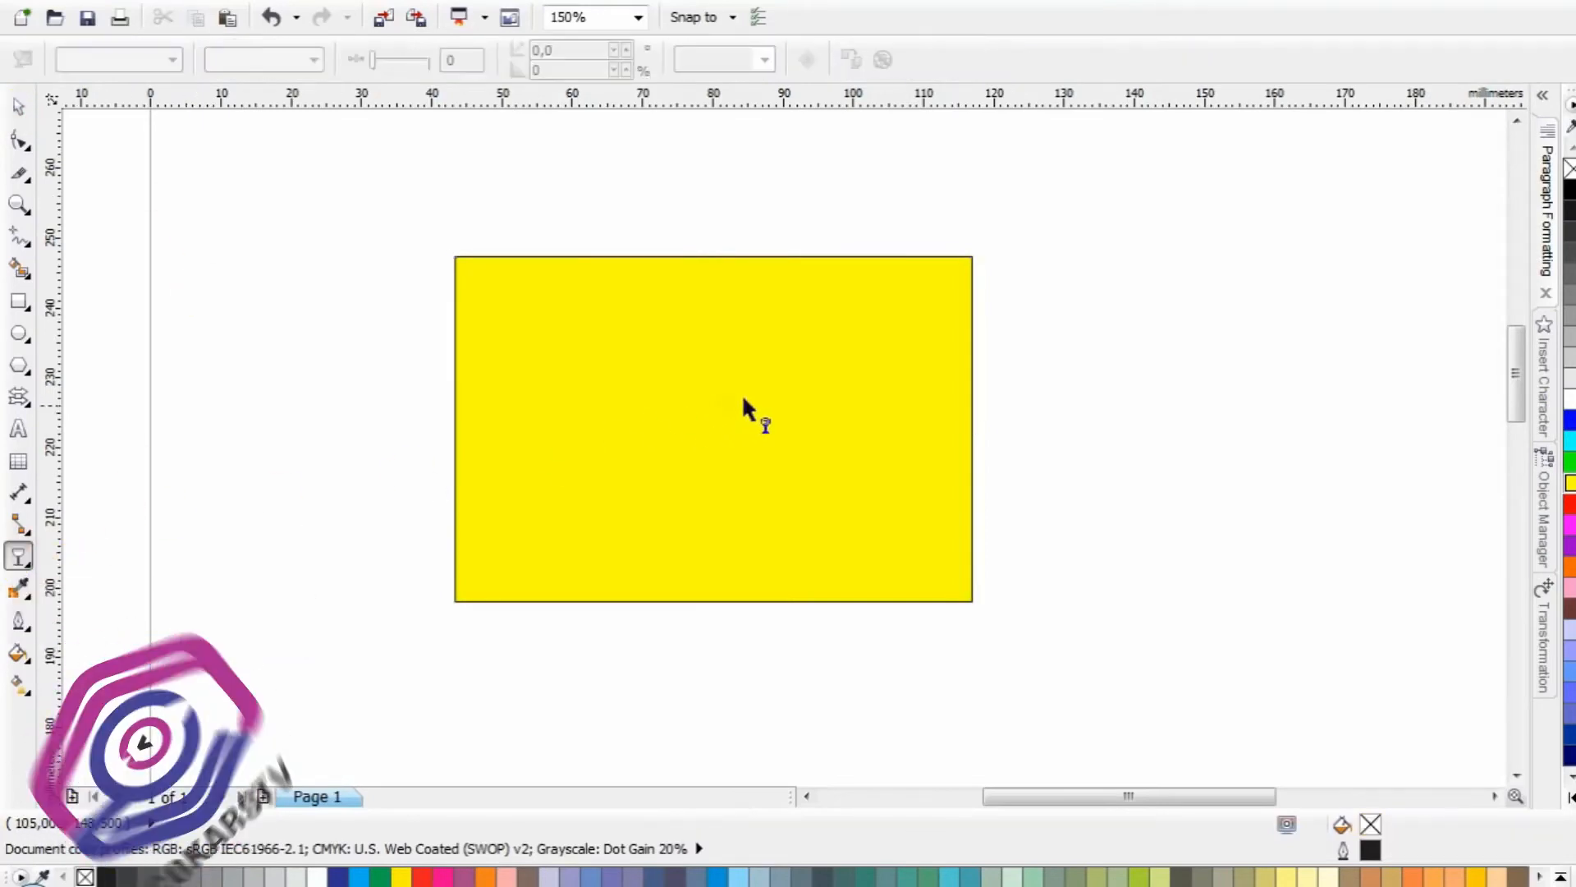
left_click(683, 400)
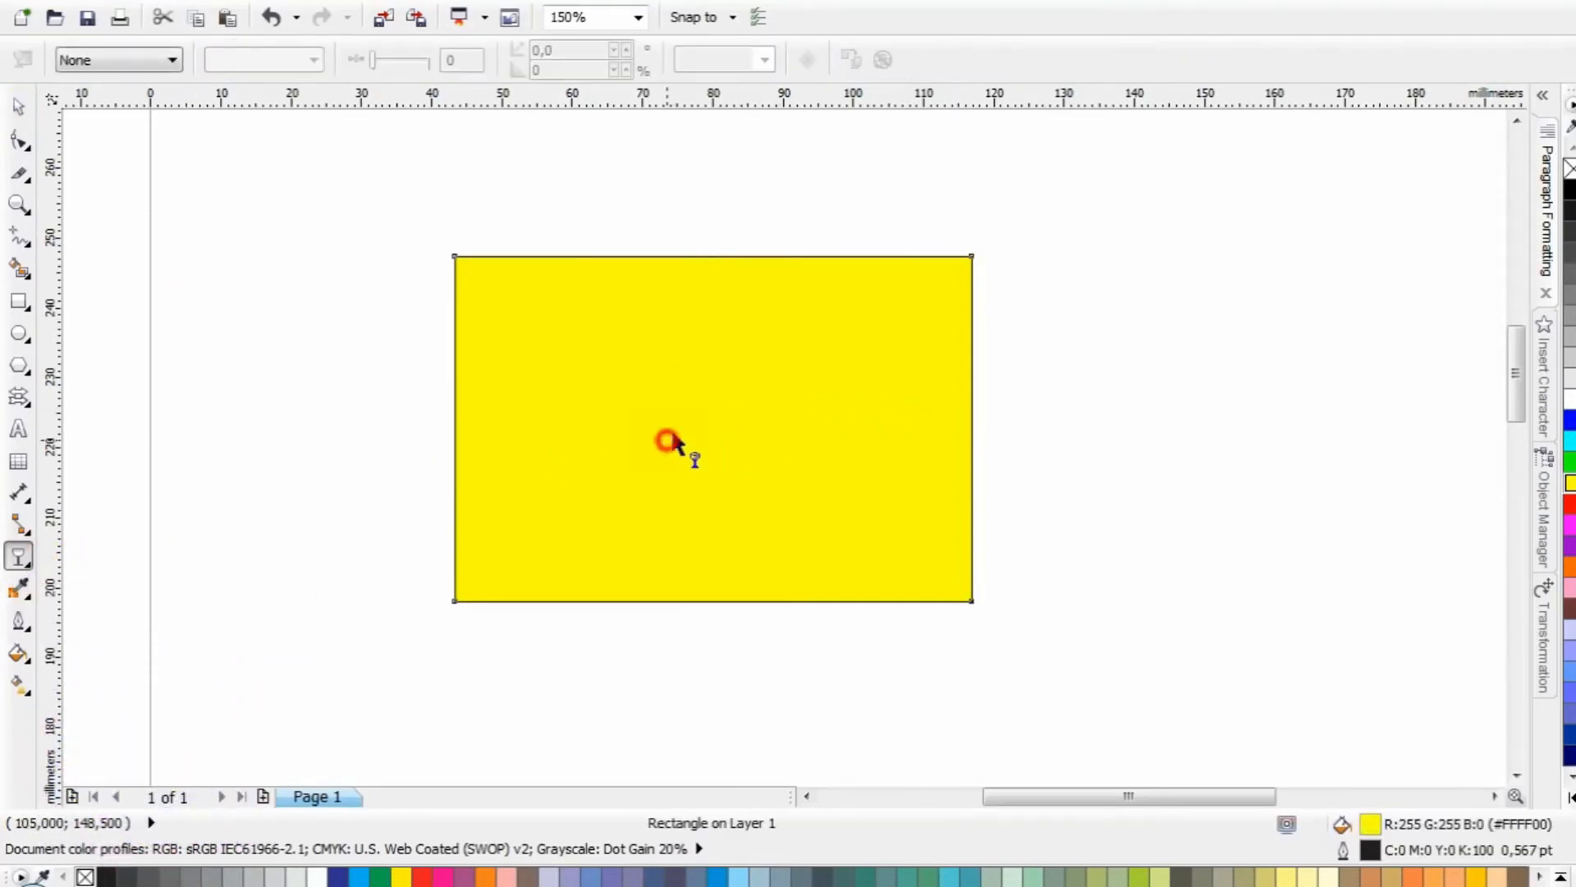
left_click_drag(966, 426, 971, 426)
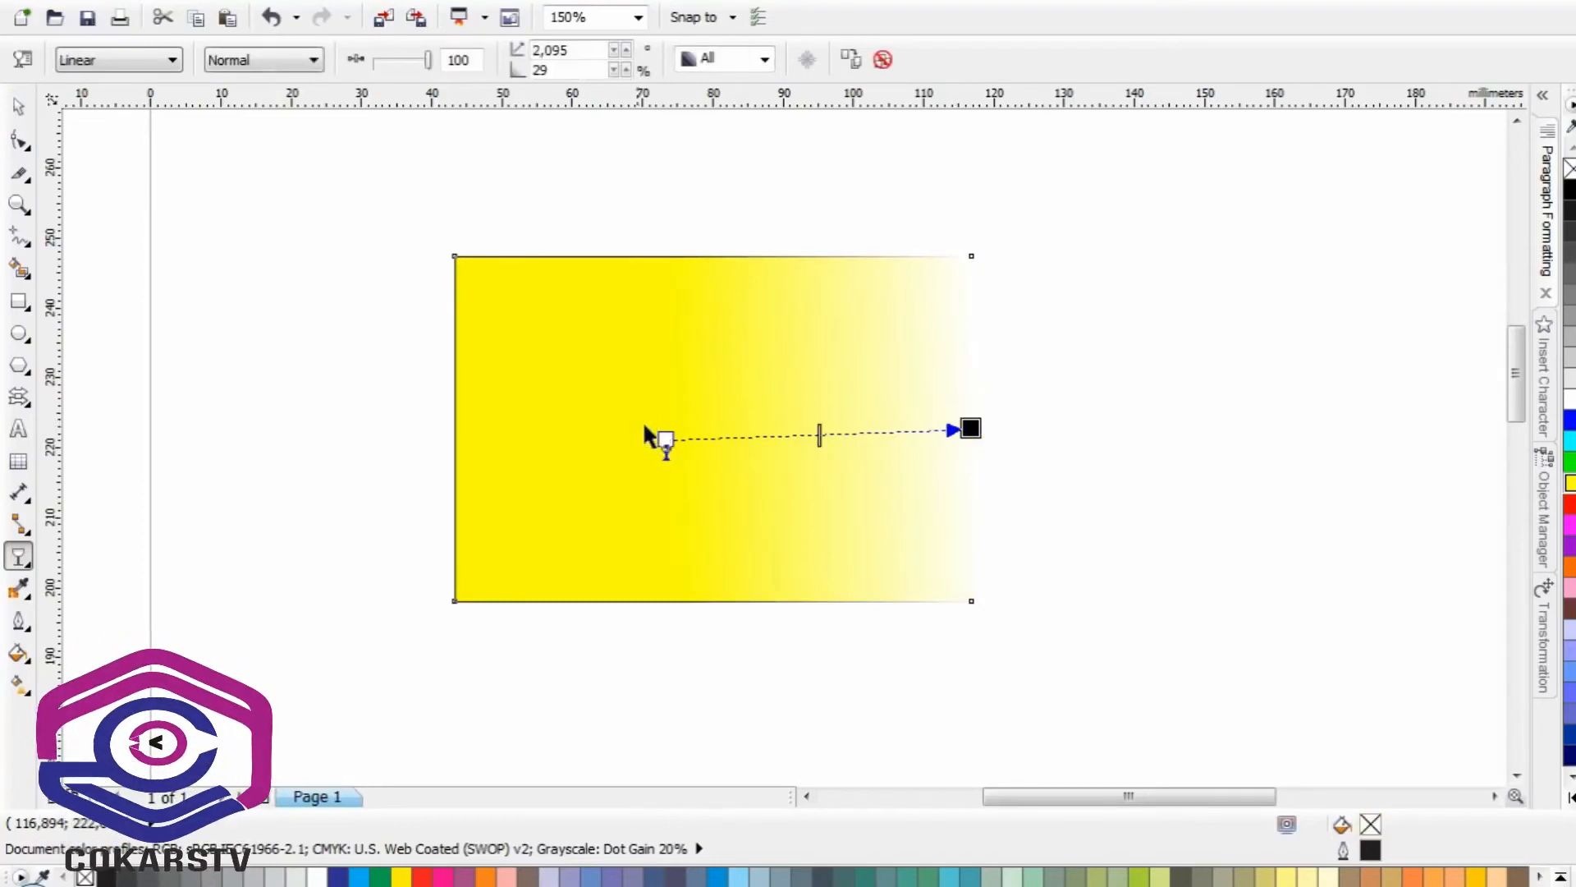
left_click_drag(657, 443, 473, 443)
left_click_drag(969, 428, 897, 433)
left_click_drag(474, 446, 499, 433)
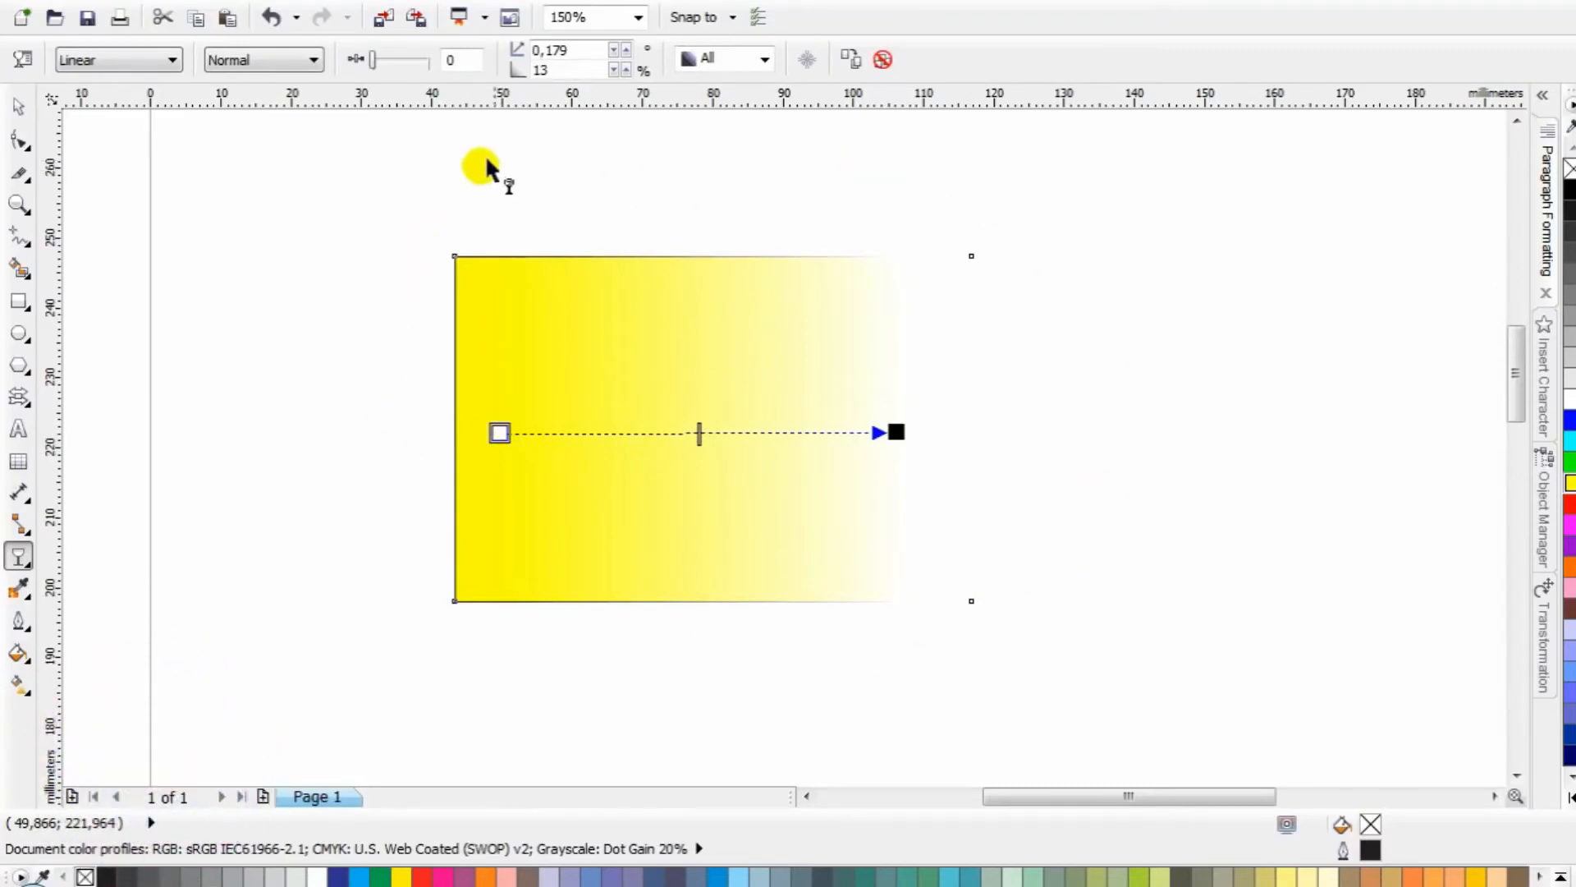
left_click_drag(292, 369, 803, 380)
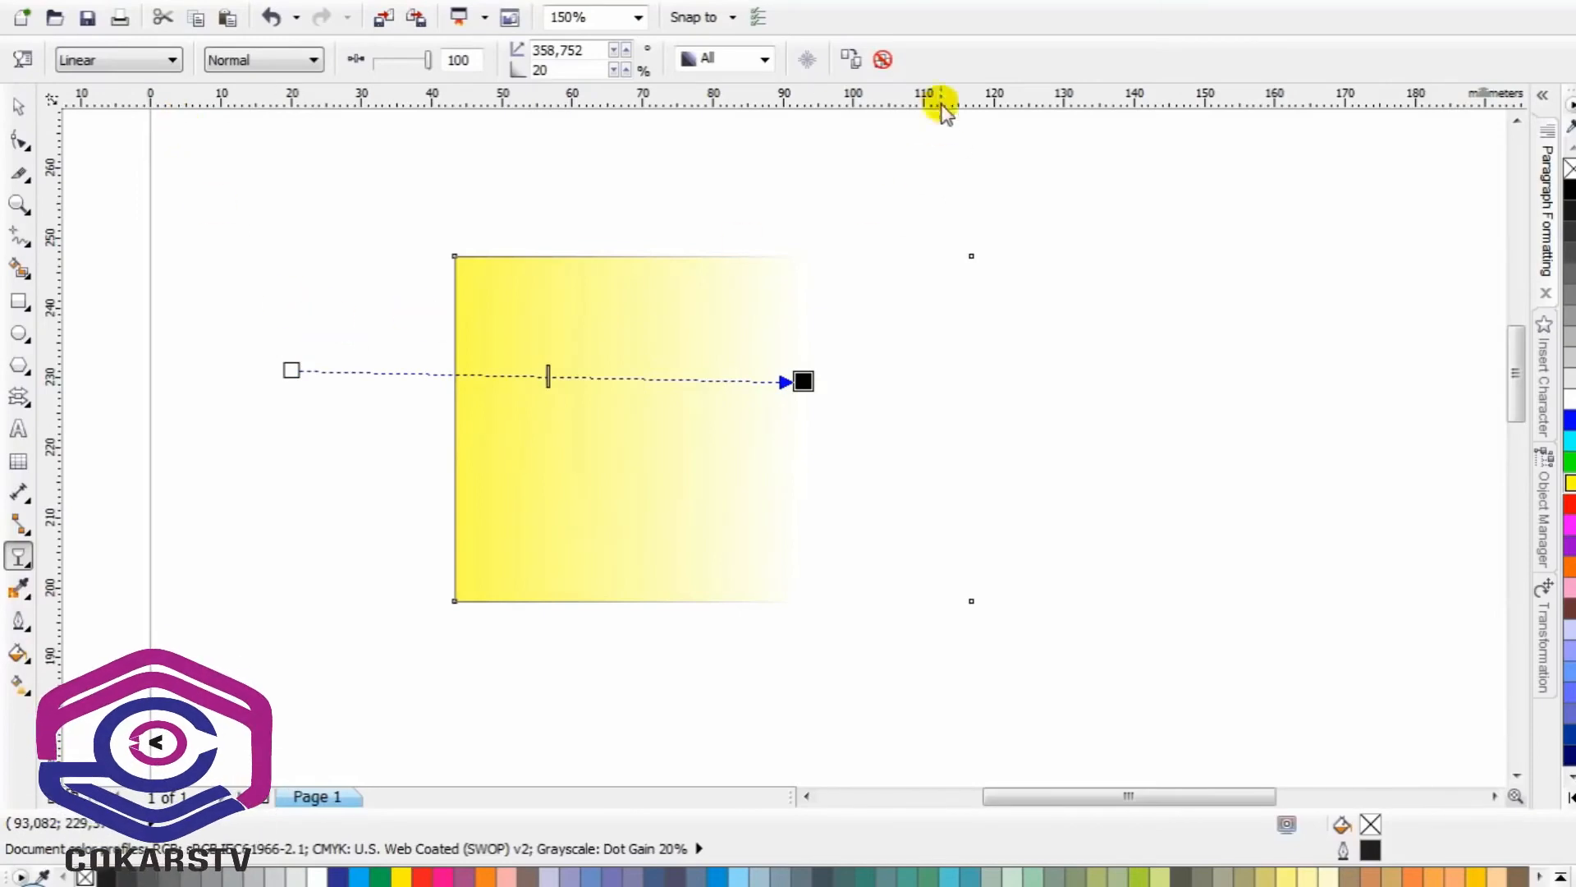
Clear the linear transparency from the yellow rectangle and apply a Uniform transparency of 50
left_click(894, 59)
left_click(170, 62)
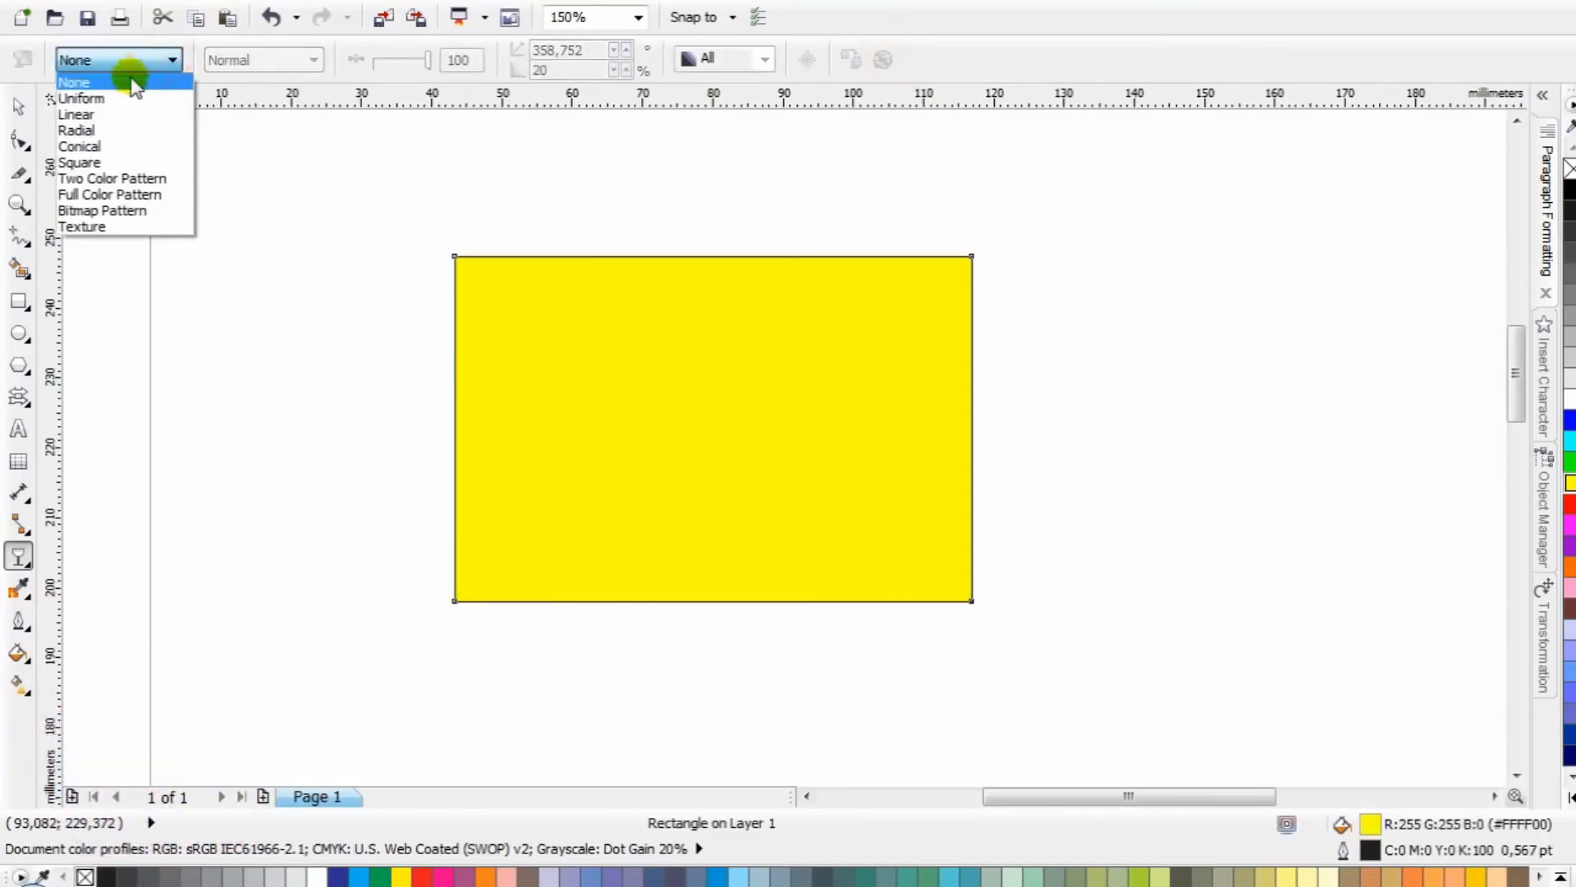
left_click(121, 93)
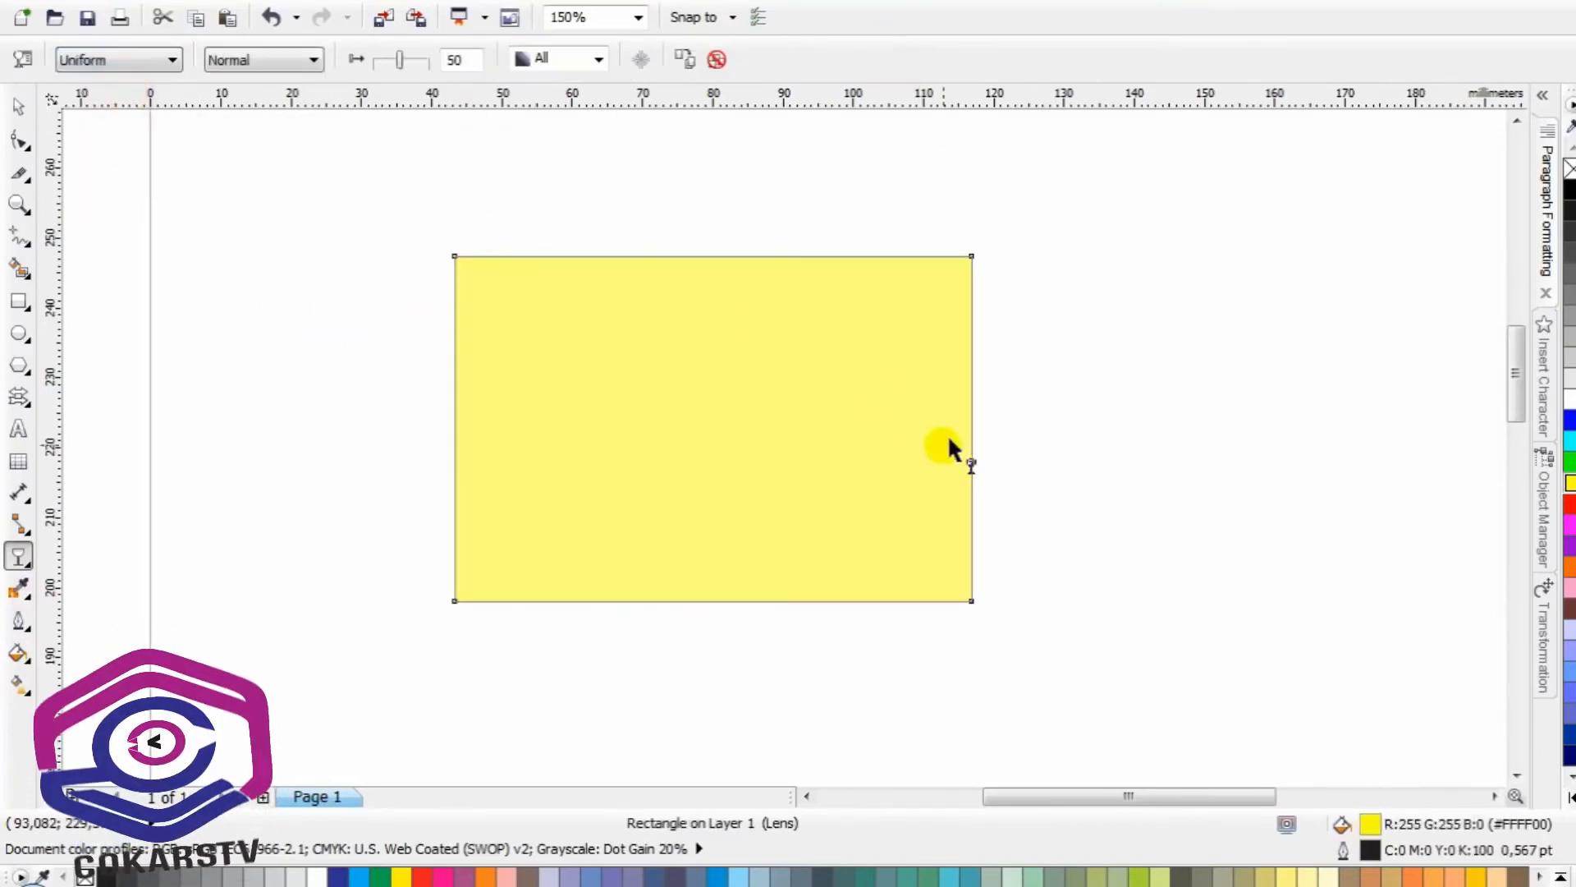
Draw a magenta-filled rectangle about 73 mm by 40 mm overlapping the yellow rectangle's lower-left part, and send it to the back
left_click(15, 305)
mouse_move(310, 401)
left_mouse_down()
mouse_move(411, 598)
mouse_move(823, 682)
left_mouse_up()
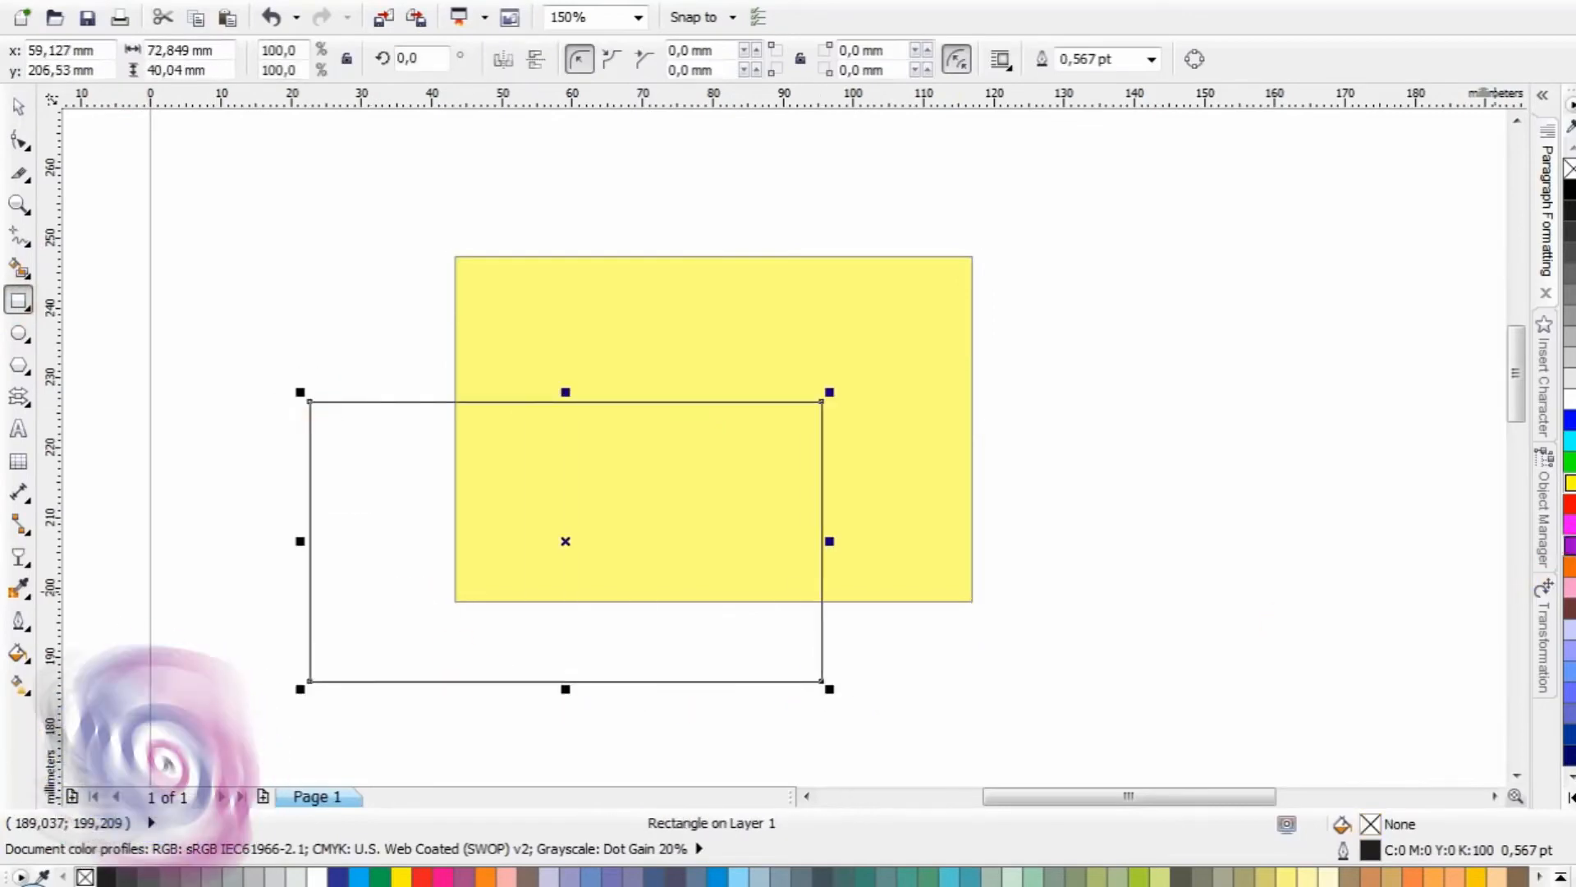
left_click(1570, 525)
key("shift+Page_Down")
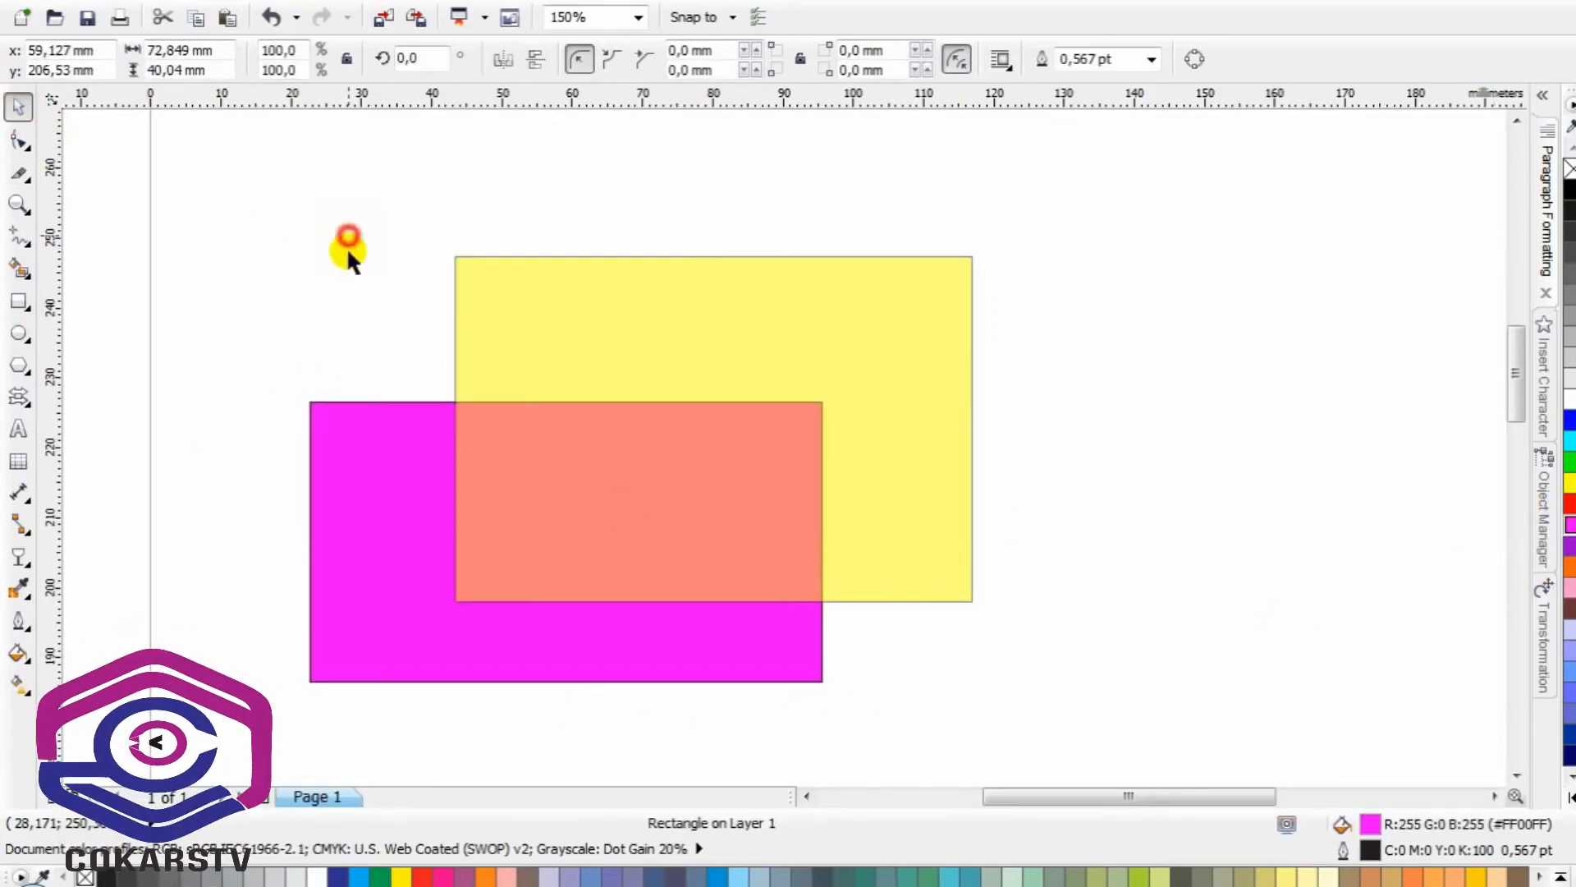
Move the magenta rectangle around beneath the translucent yellow one, and delete both rectangles
left_click_drag(386, 436, 316, 492)
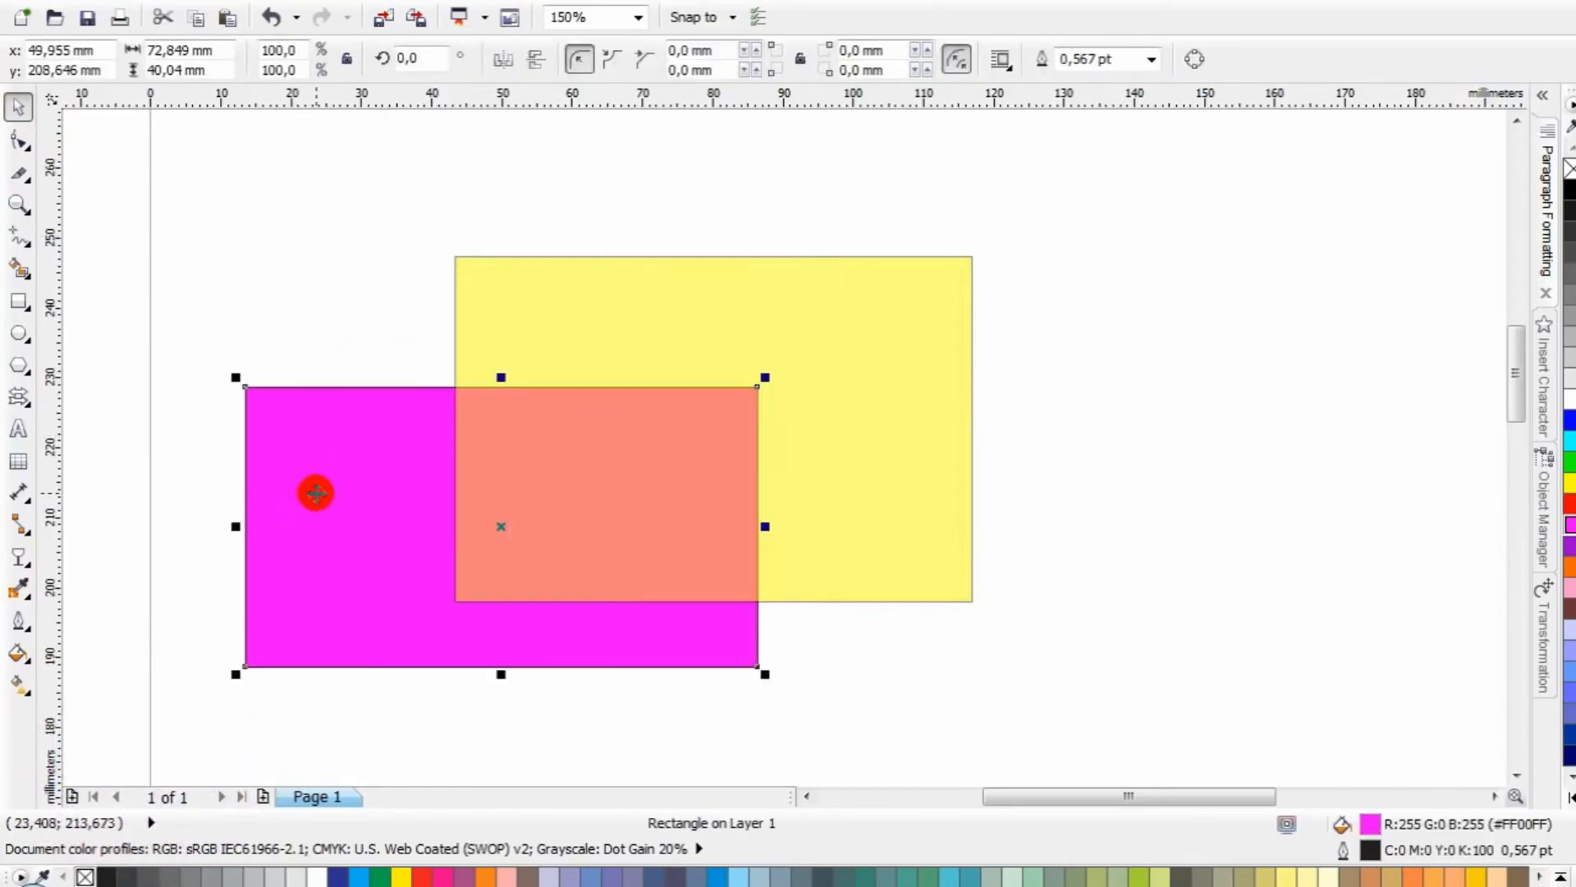
left_click_drag(589, 638, 1059, 716)
key("Delete")
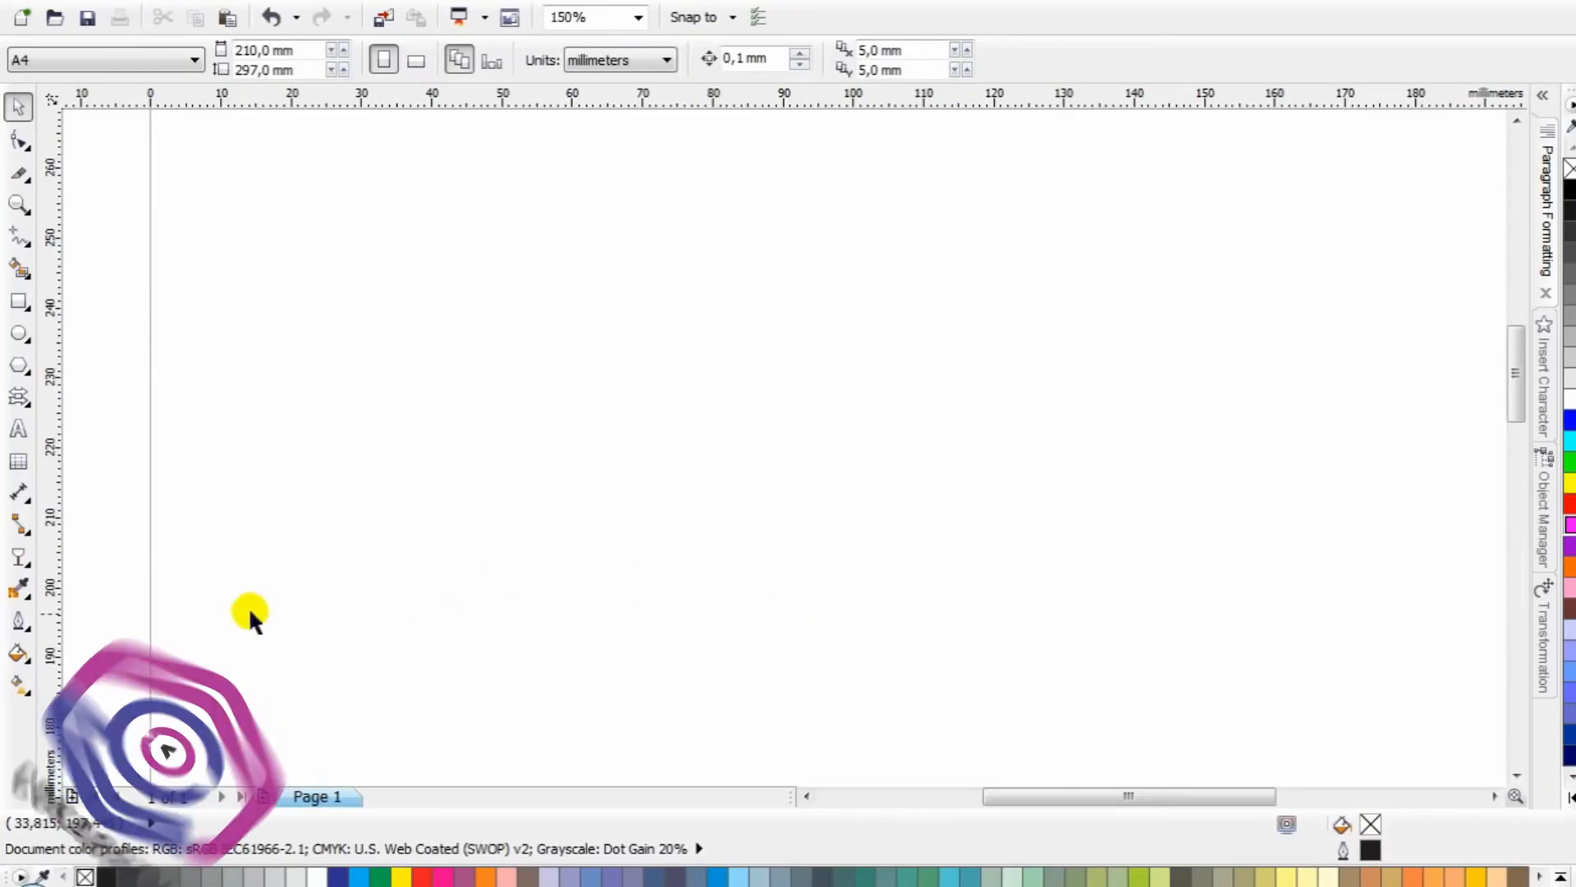
left_click(20, 589)
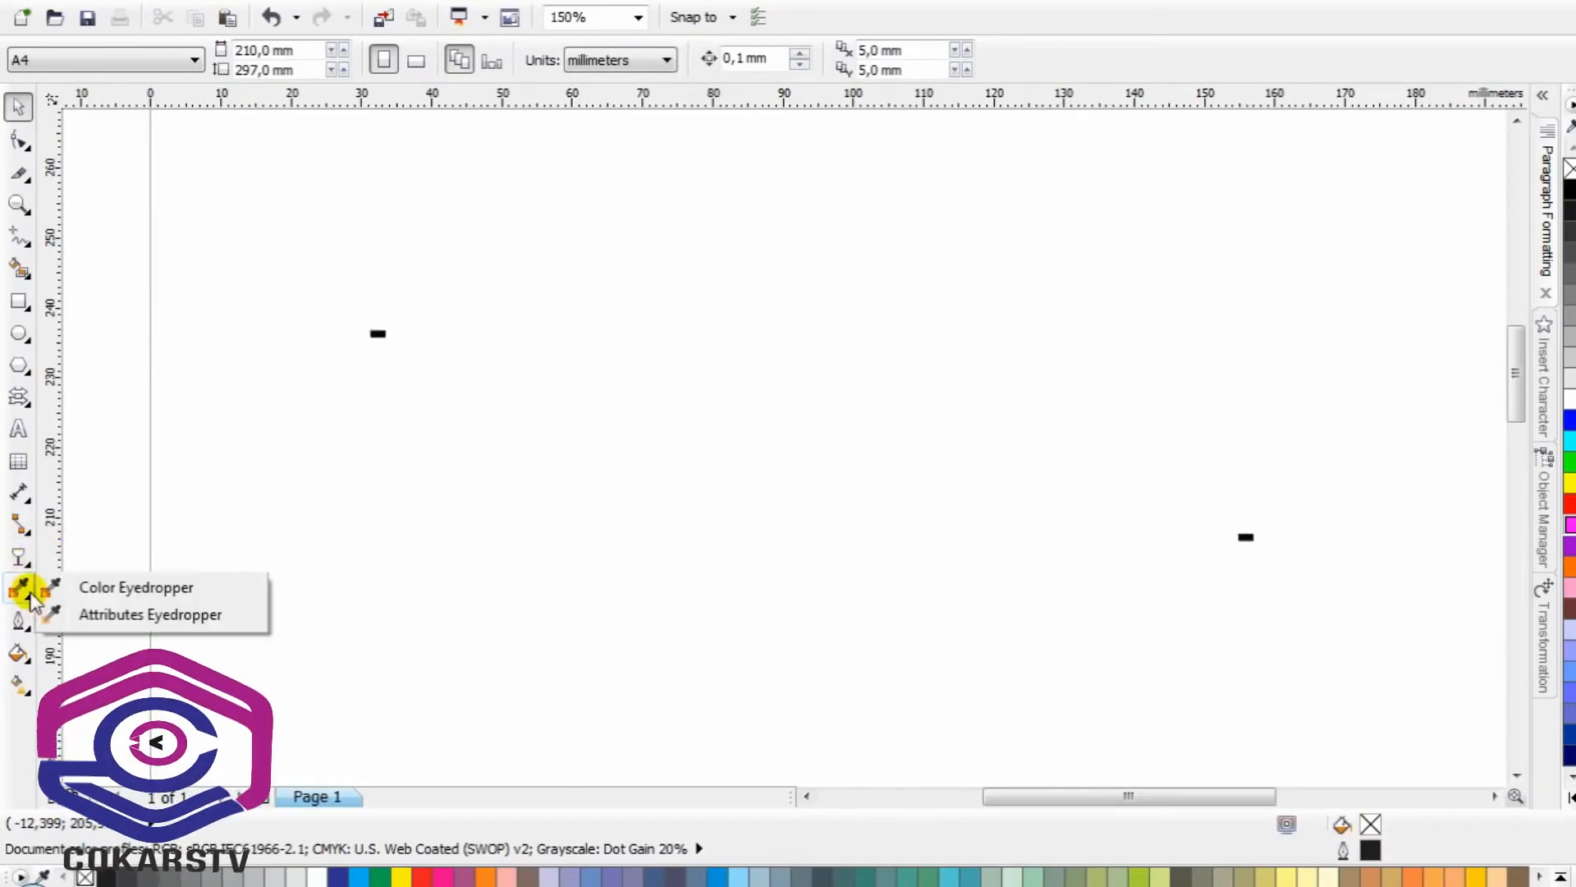
left_click(96, 588)
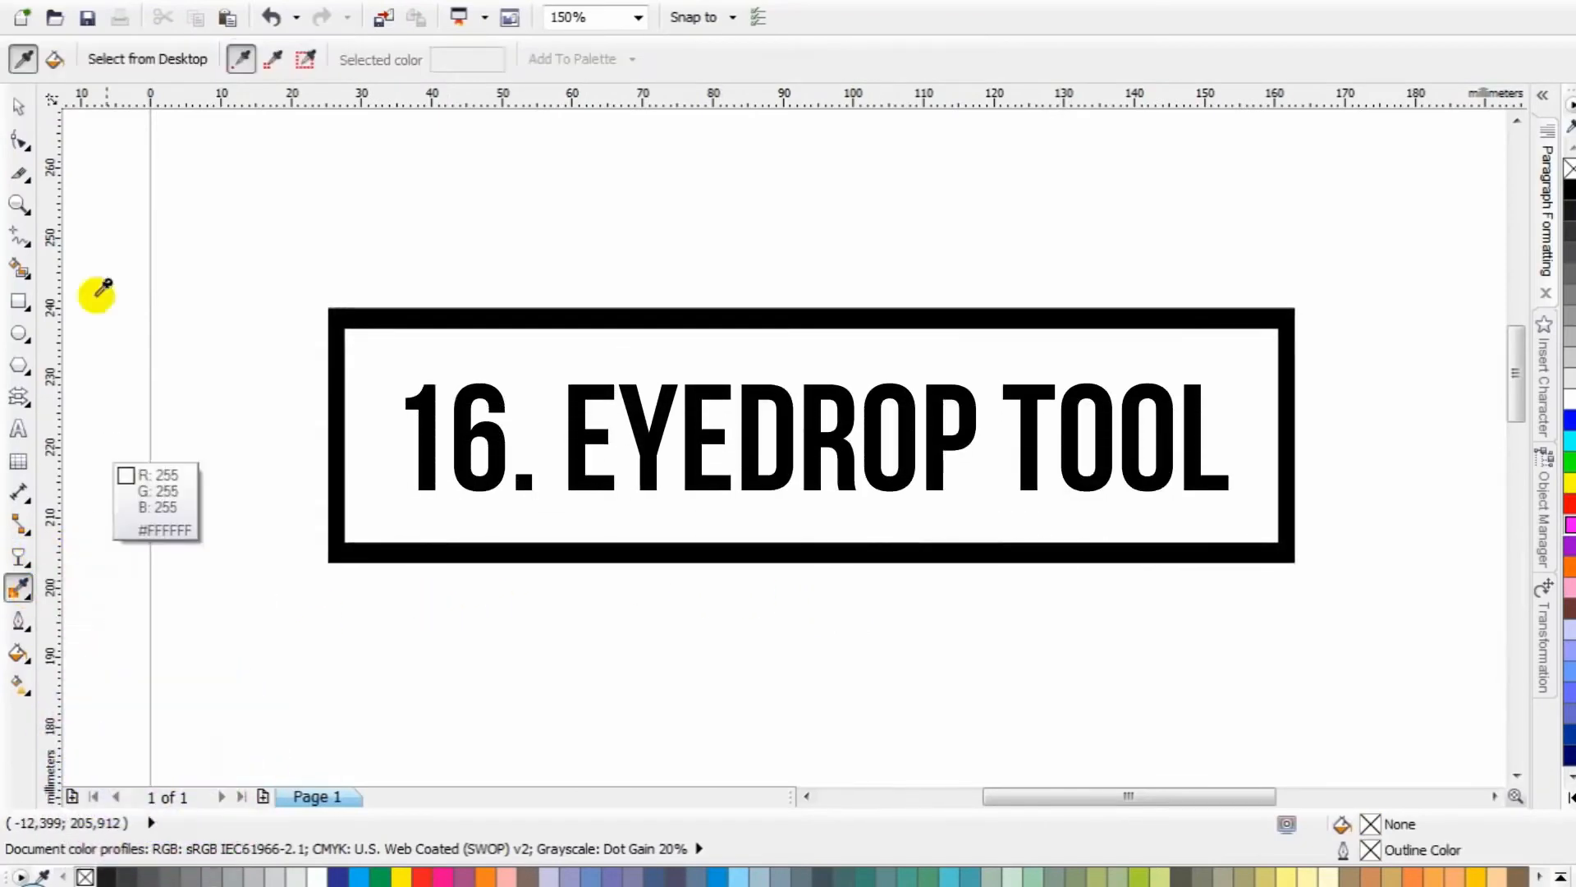
left_click(18, 107)
Draw a circle about 28 mm in diameter in the upper-right area of the page and fill it with yellow
left_click(18, 333)
left_click_drag(907, 271, 1050, 400)
left_click_drag(1049, 395, 1111, 473)
left_click(13, 105)
left_click(475, 246)
left_click_drag(996, 328, 1075, 264)
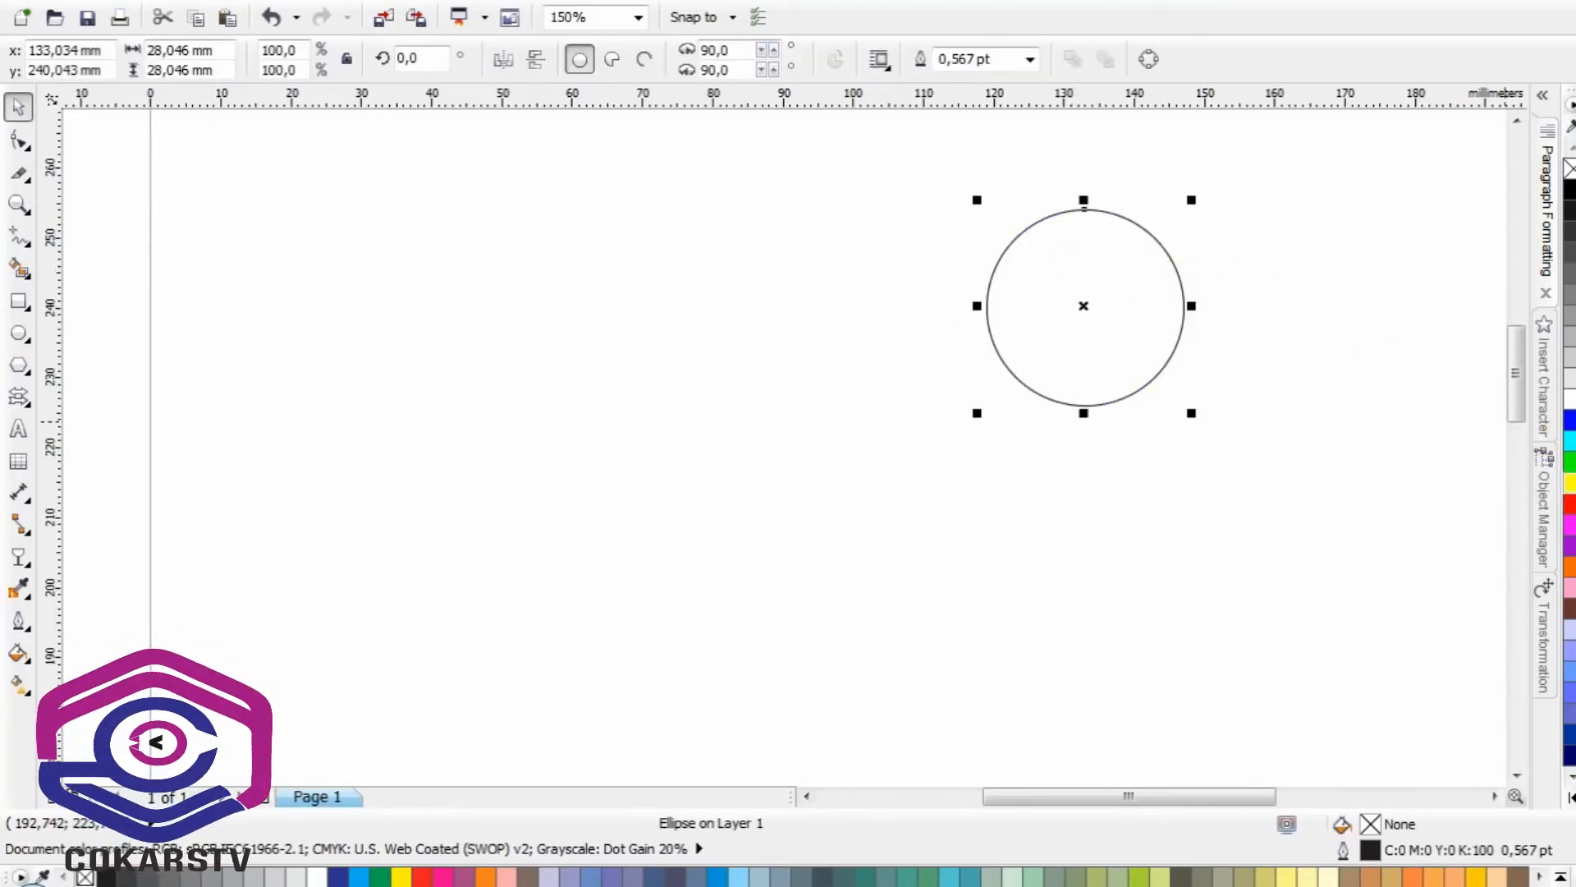
left_click(1570, 482)
Draw an ellipse about 38 mm by 44 mm to the left of the yellow circle, fill it with magenta and deselect
left_click(19, 334)
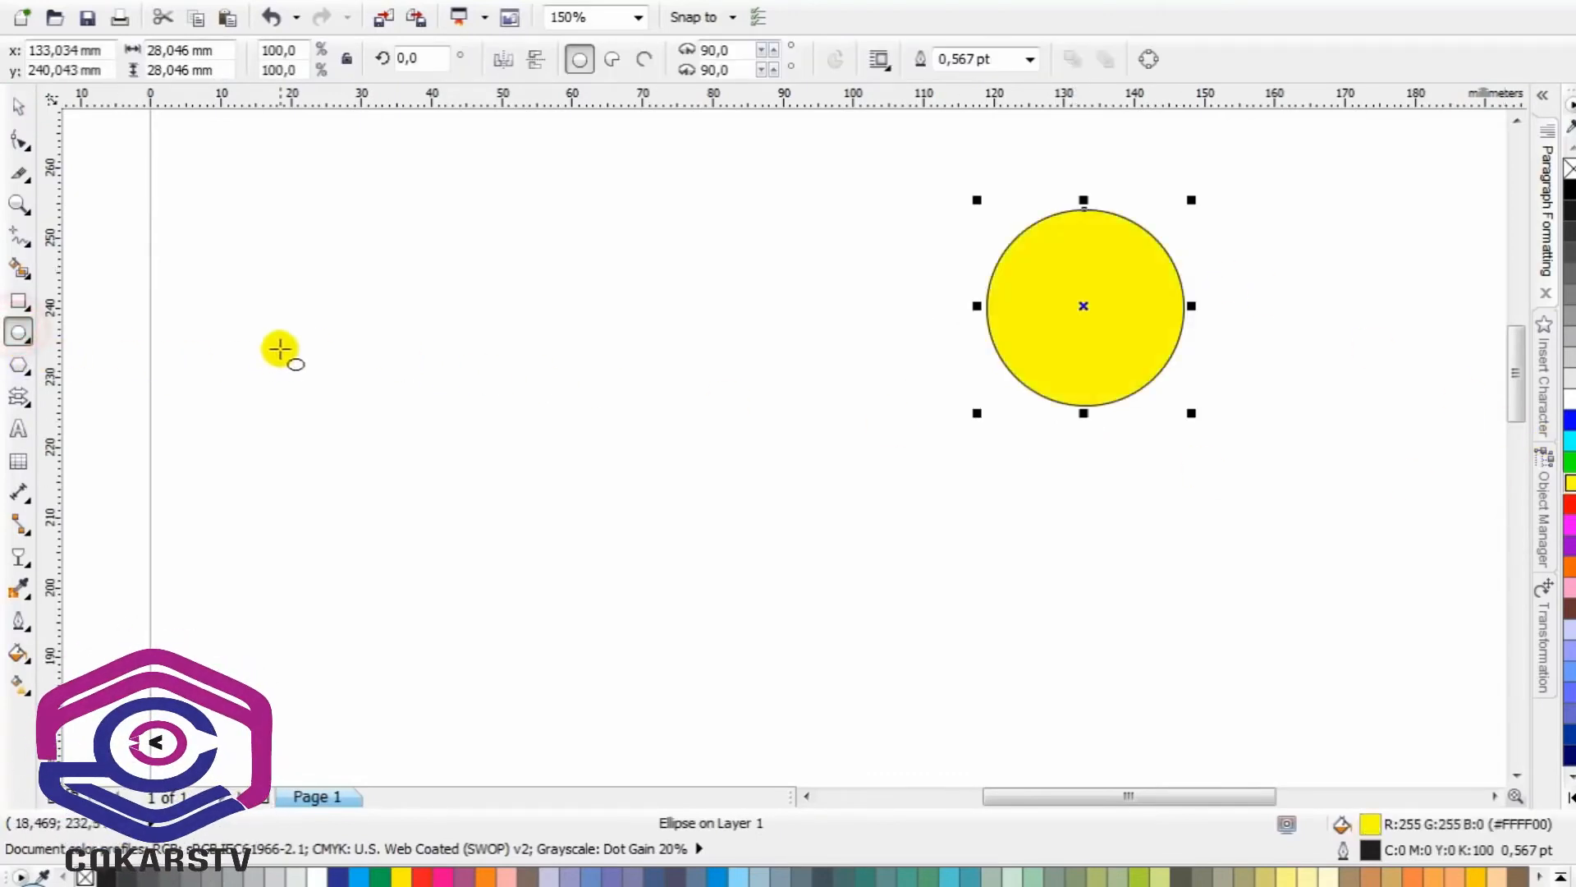
left_click_drag(271, 310, 556, 629)
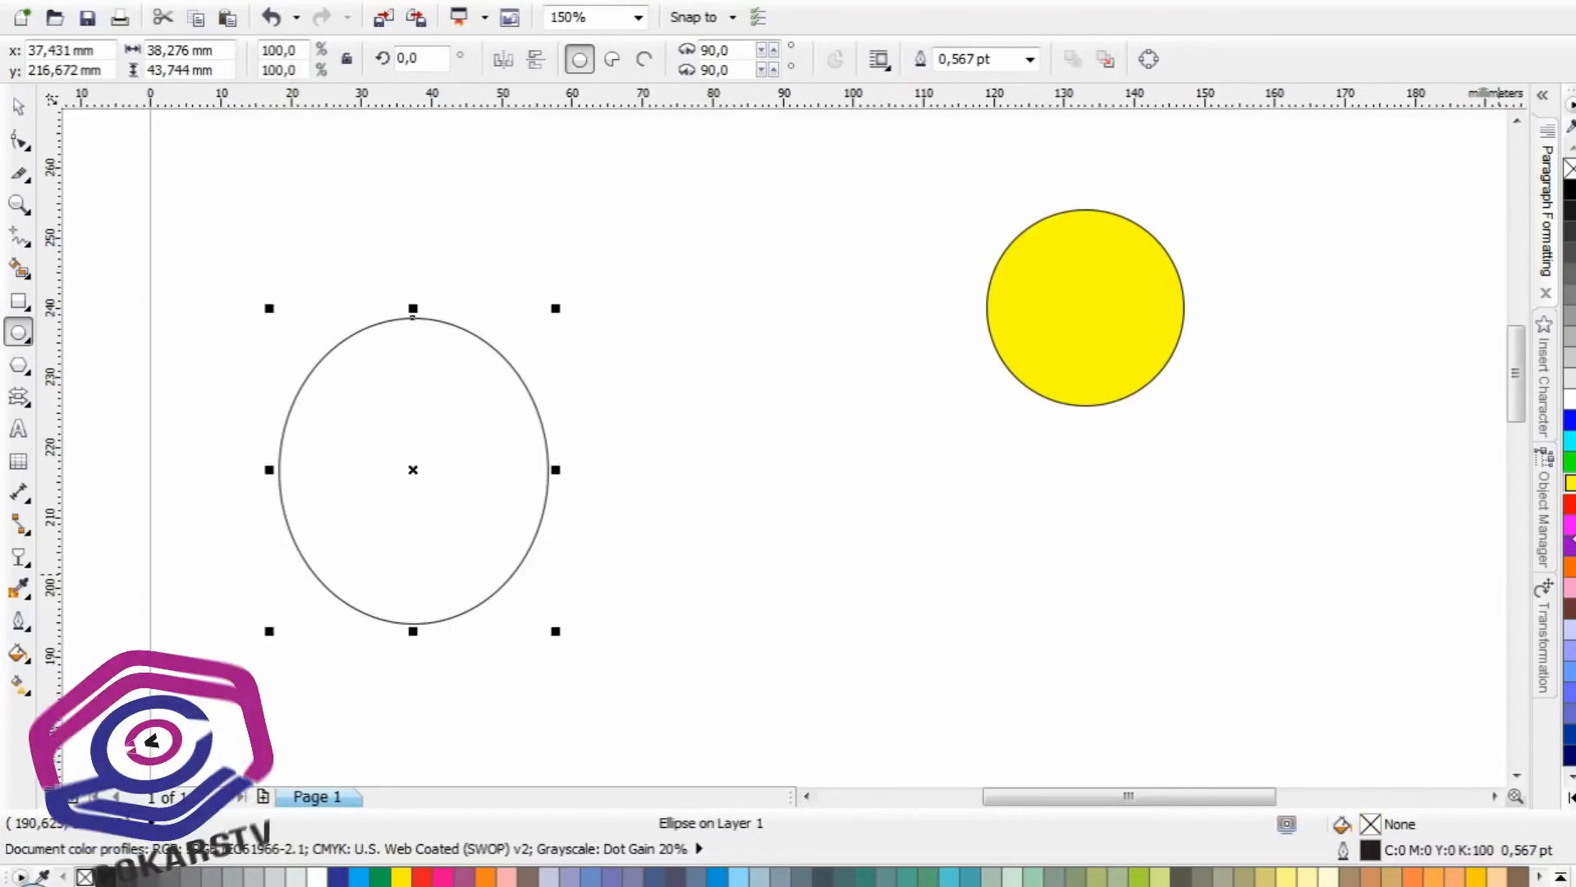
left_click(1569, 524)
left_click(17, 105)
left_click(99, 135)
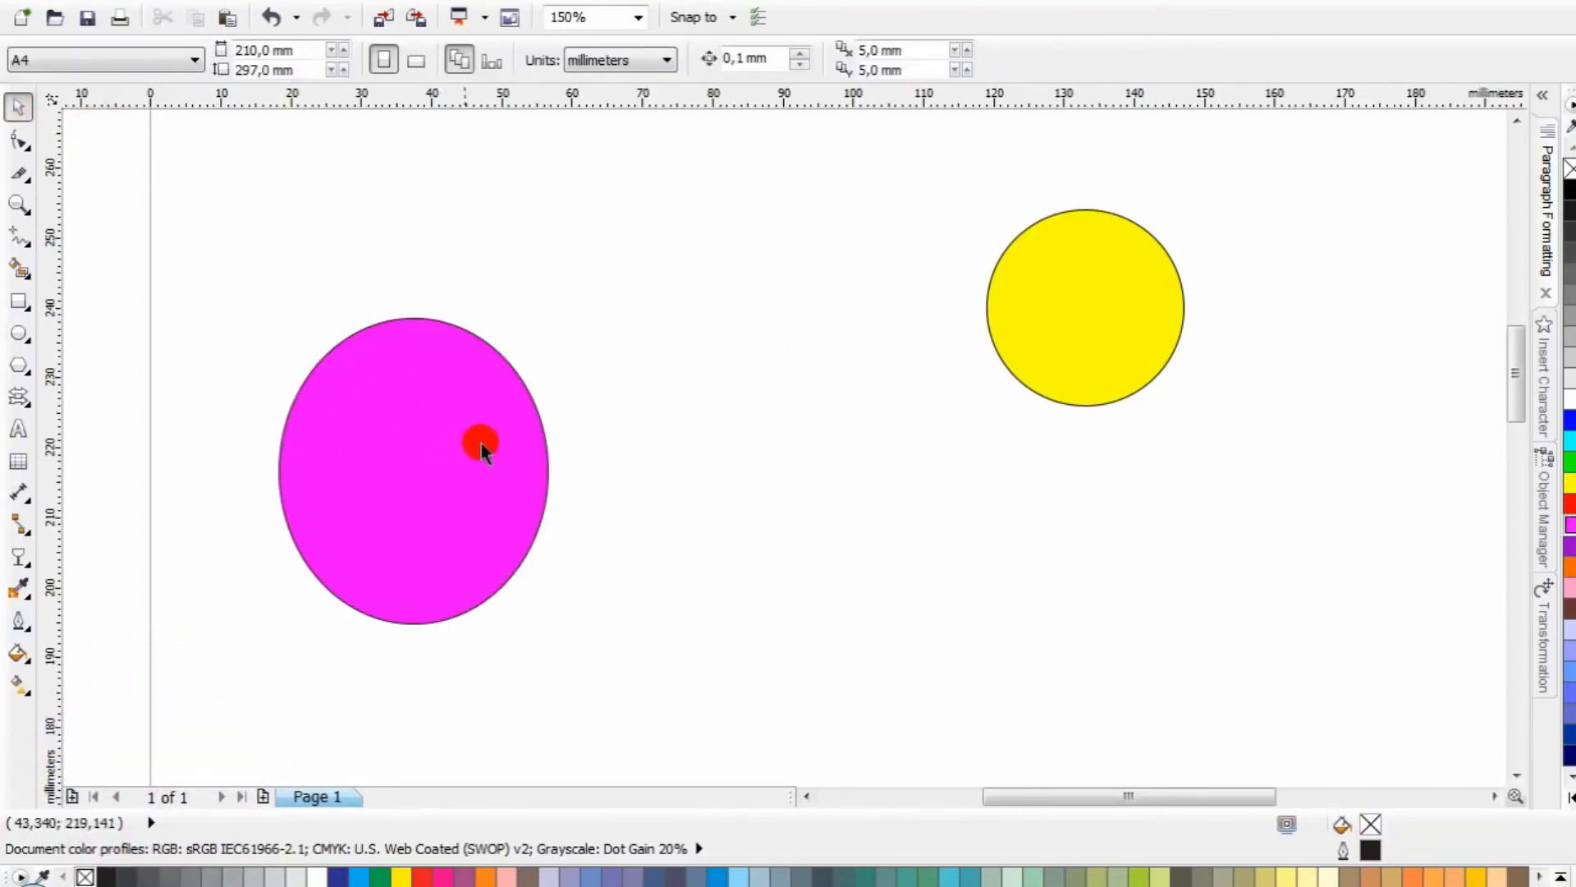
Sample the yellow circle's colour with the Color Eyedropper and apply it to the magenta ellipse, undoing and repeating the fill once
left_click(1110, 296)
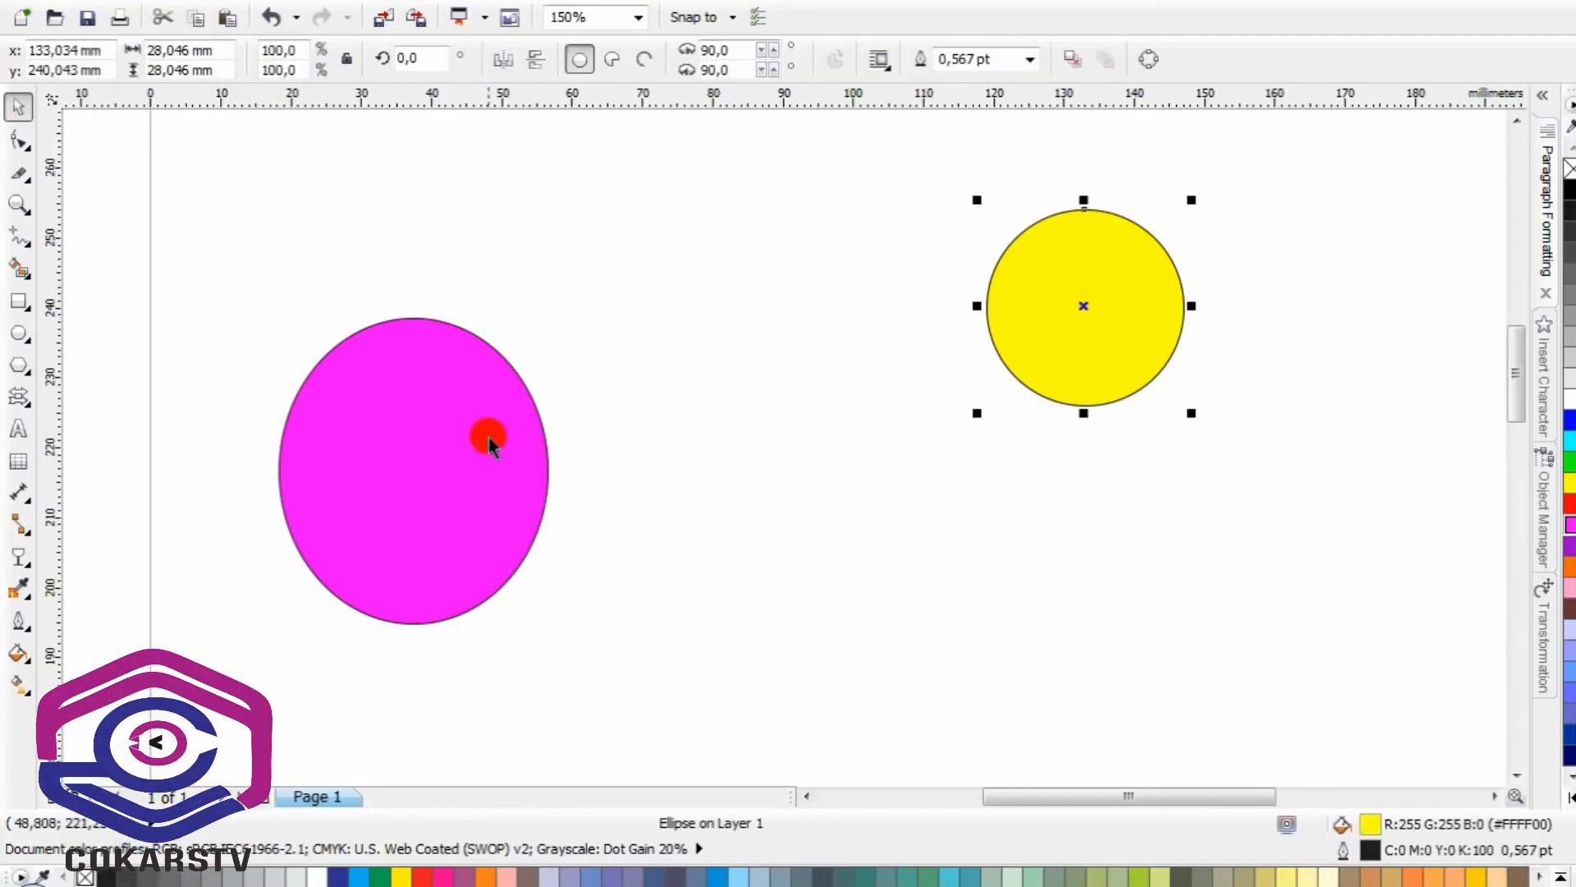
left_click(416, 417)
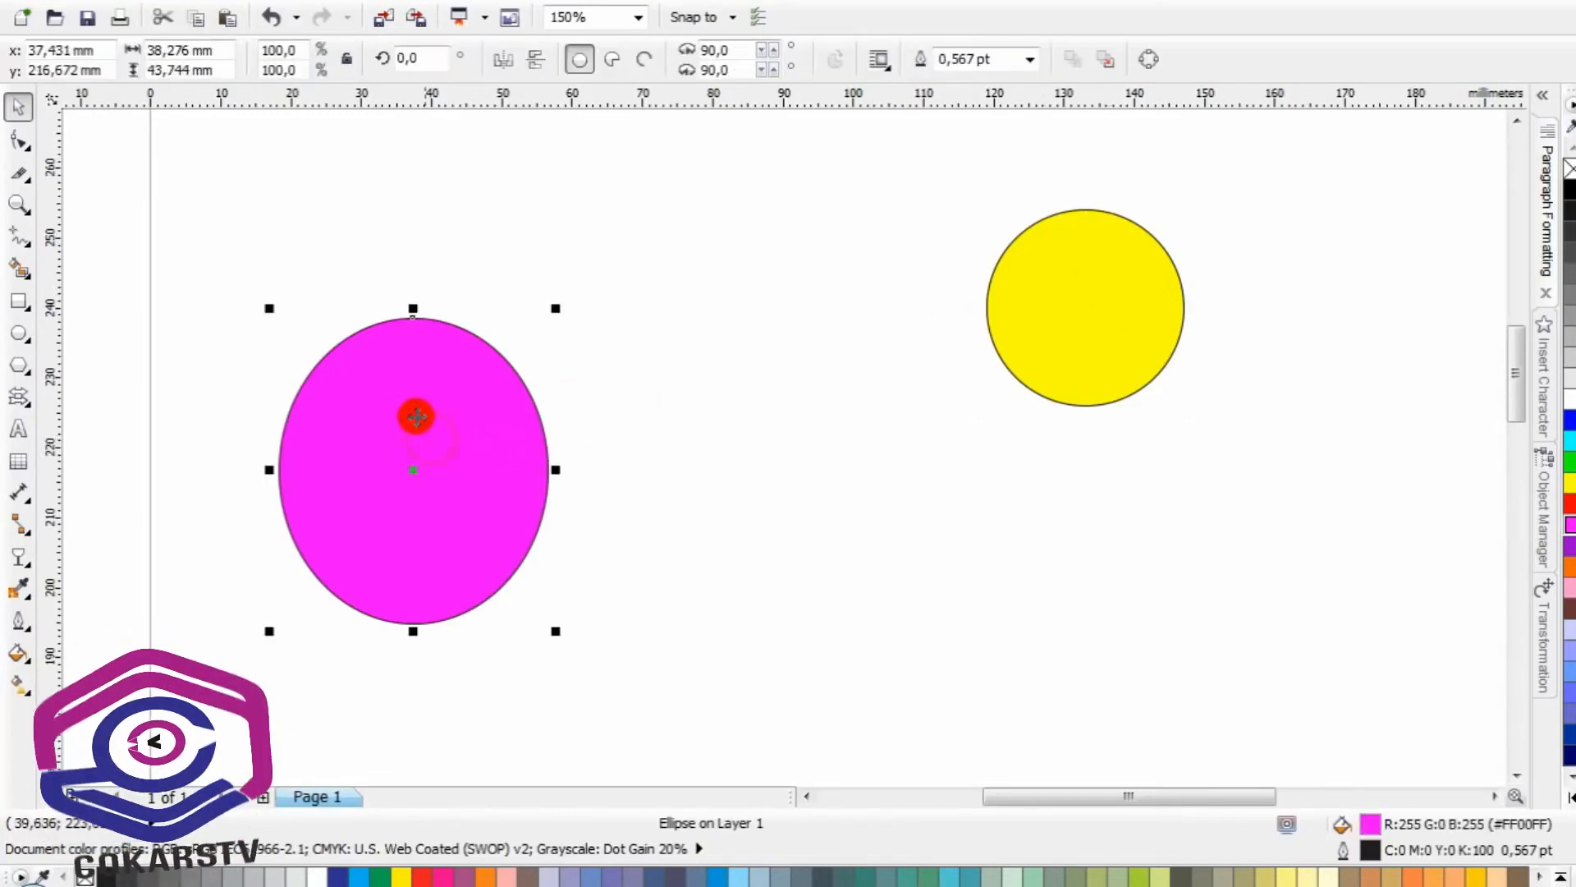
left_click(1056, 302)
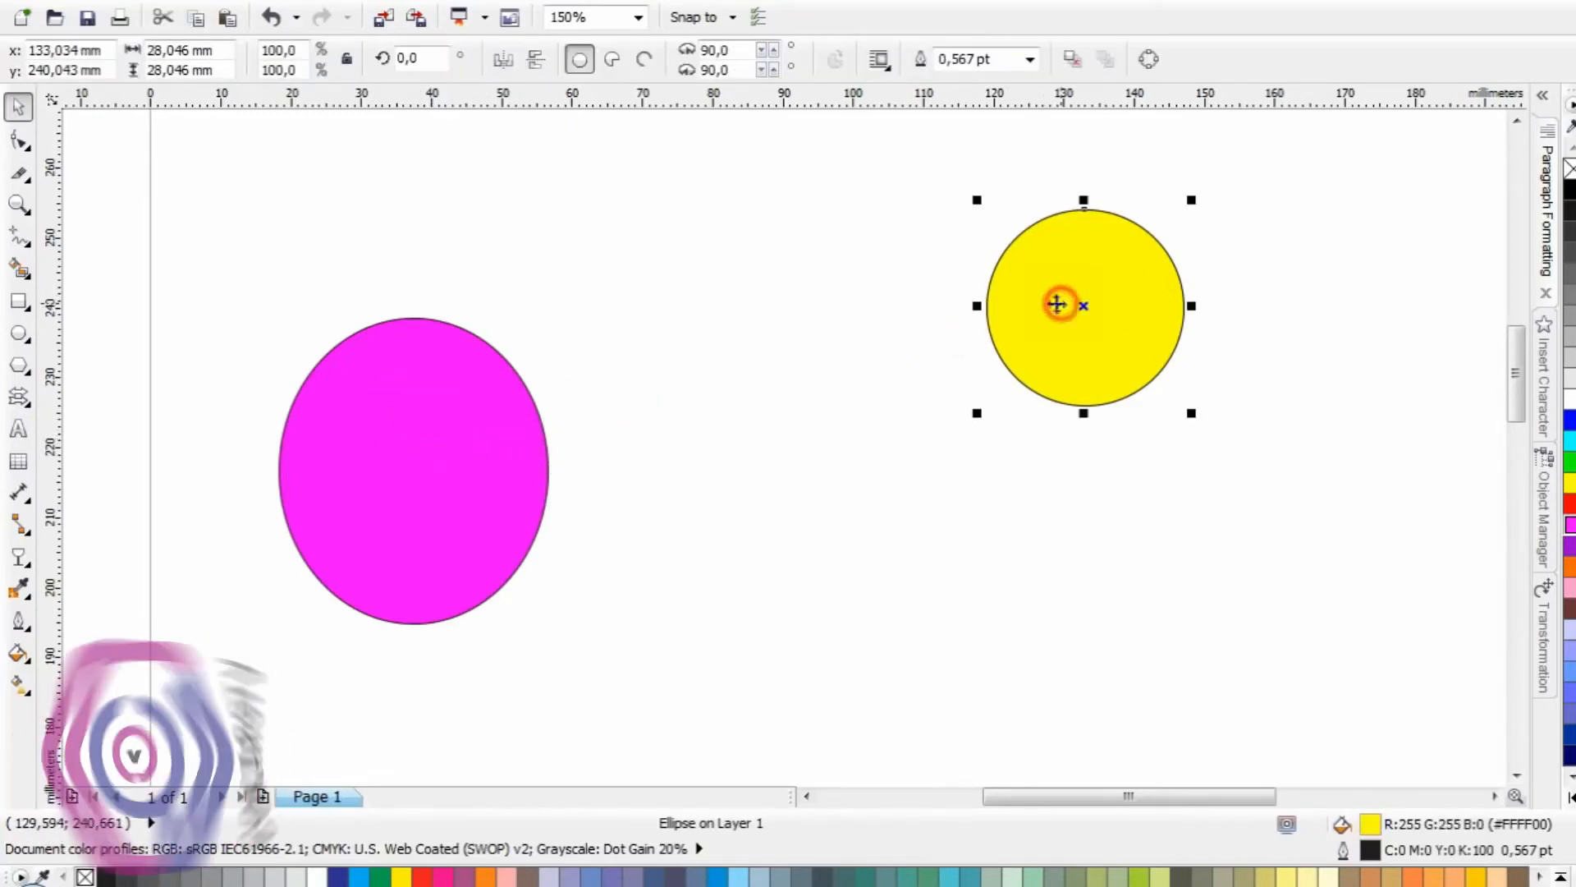
left_click(20, 589)
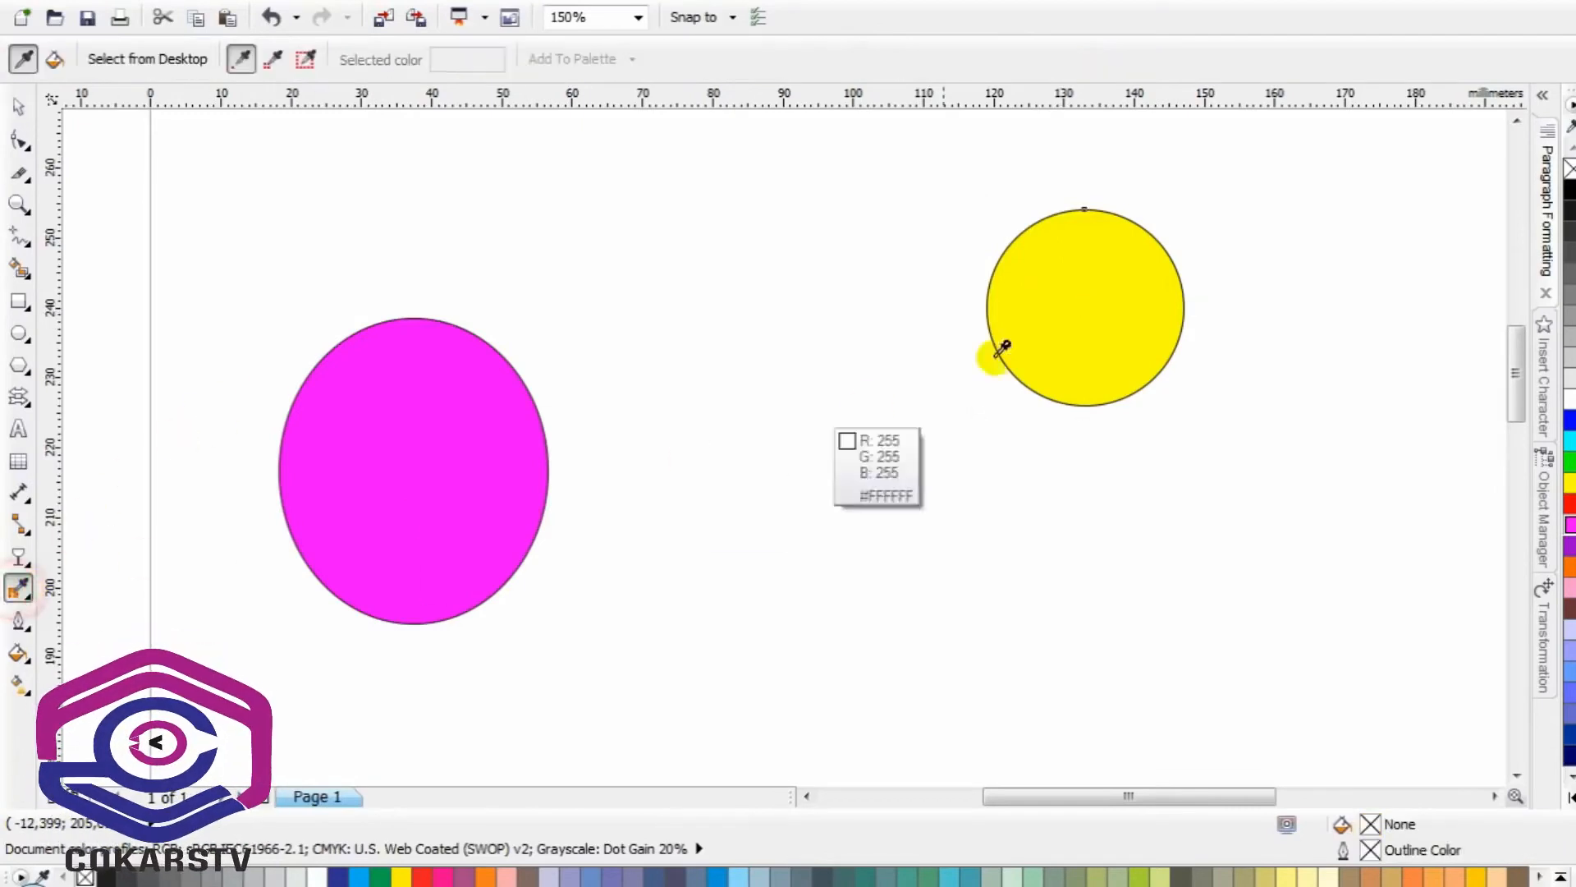
left_click(1053, 287)
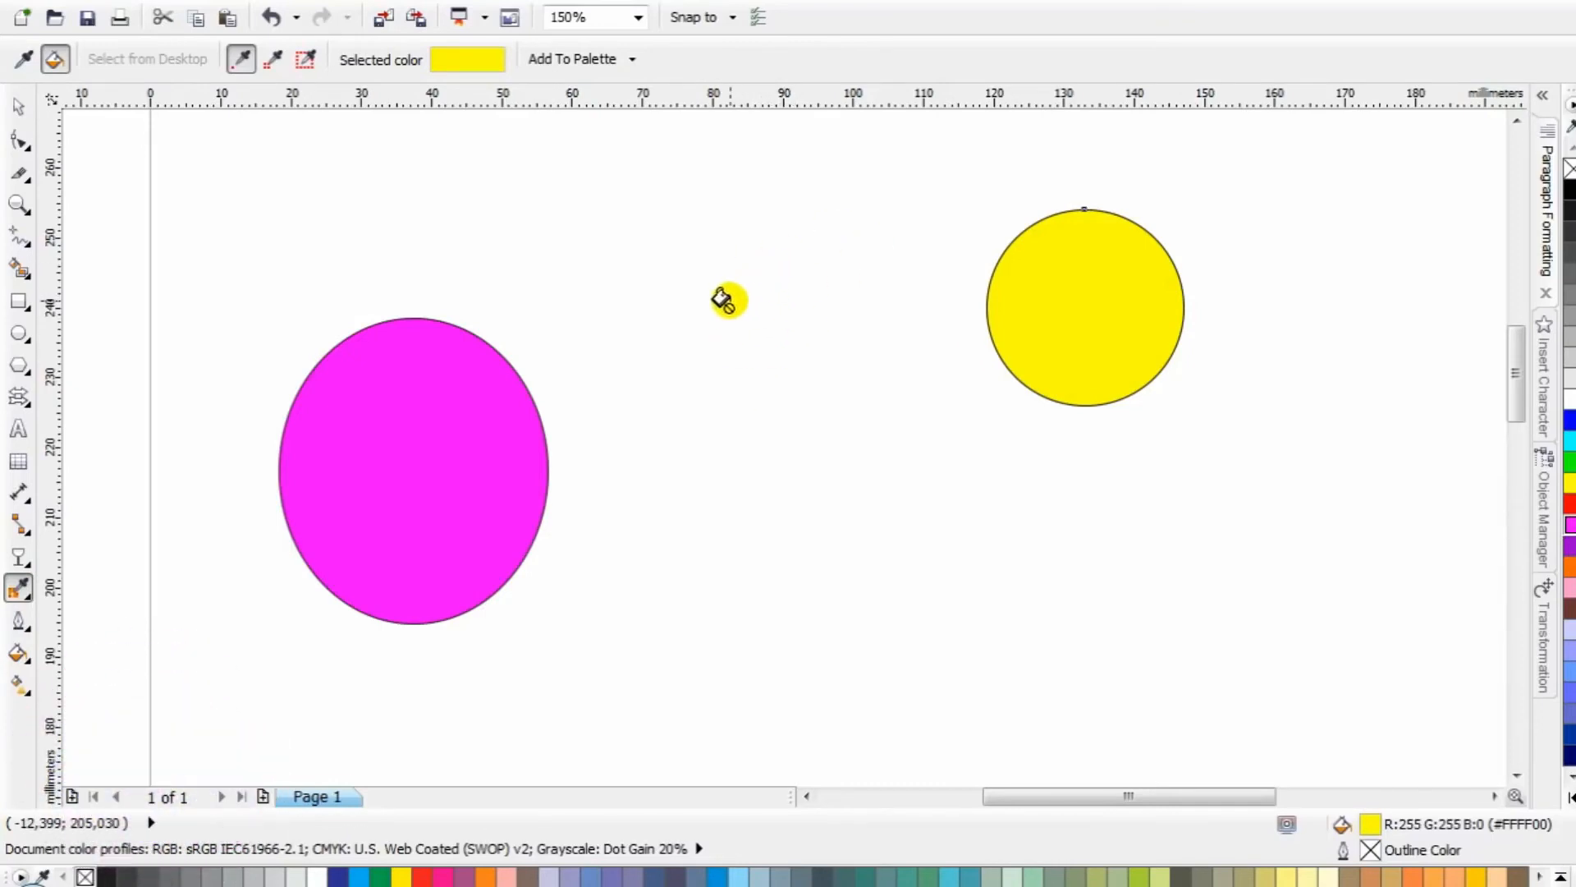
left_click(489, 408)
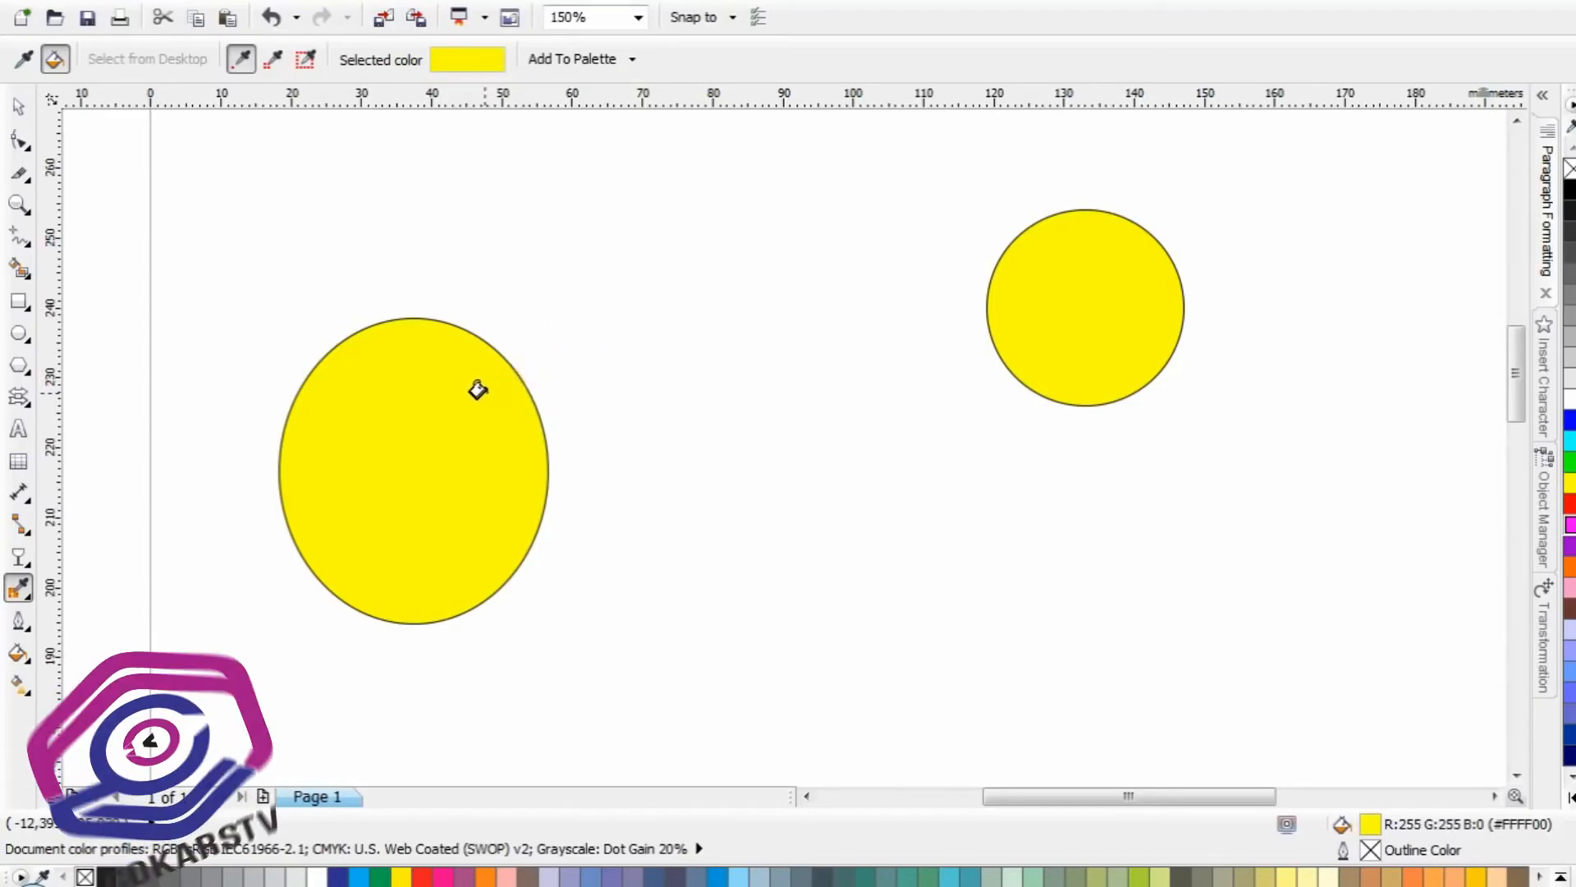
key("ctrl+z")
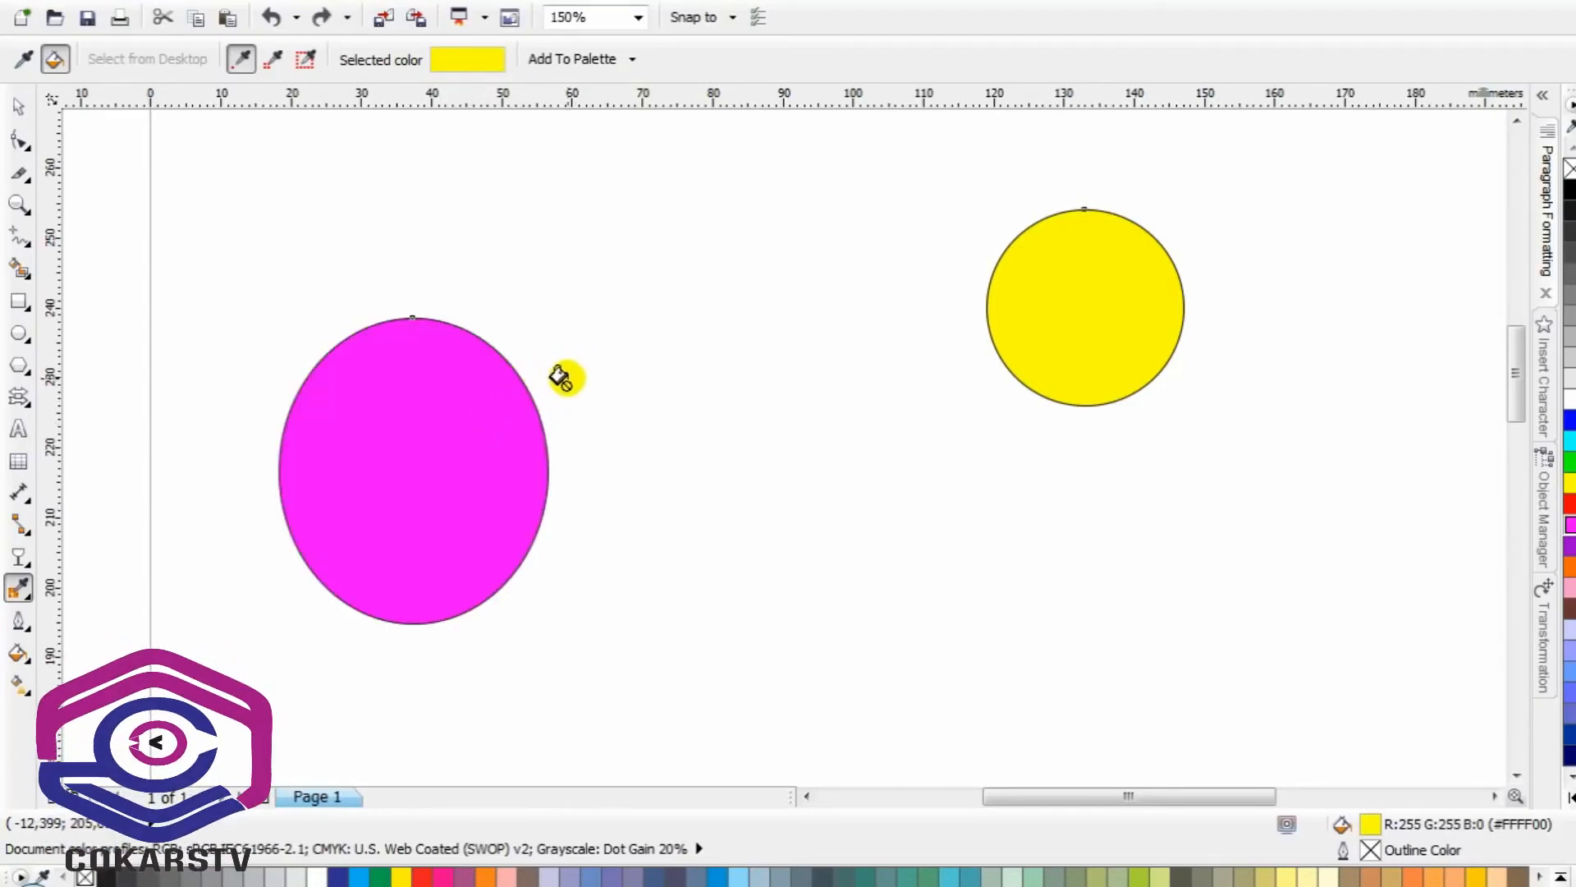
left_click(480, 418)
Select the yellow ellipse together with the yellow circle and delete both
left_click(19, 108)
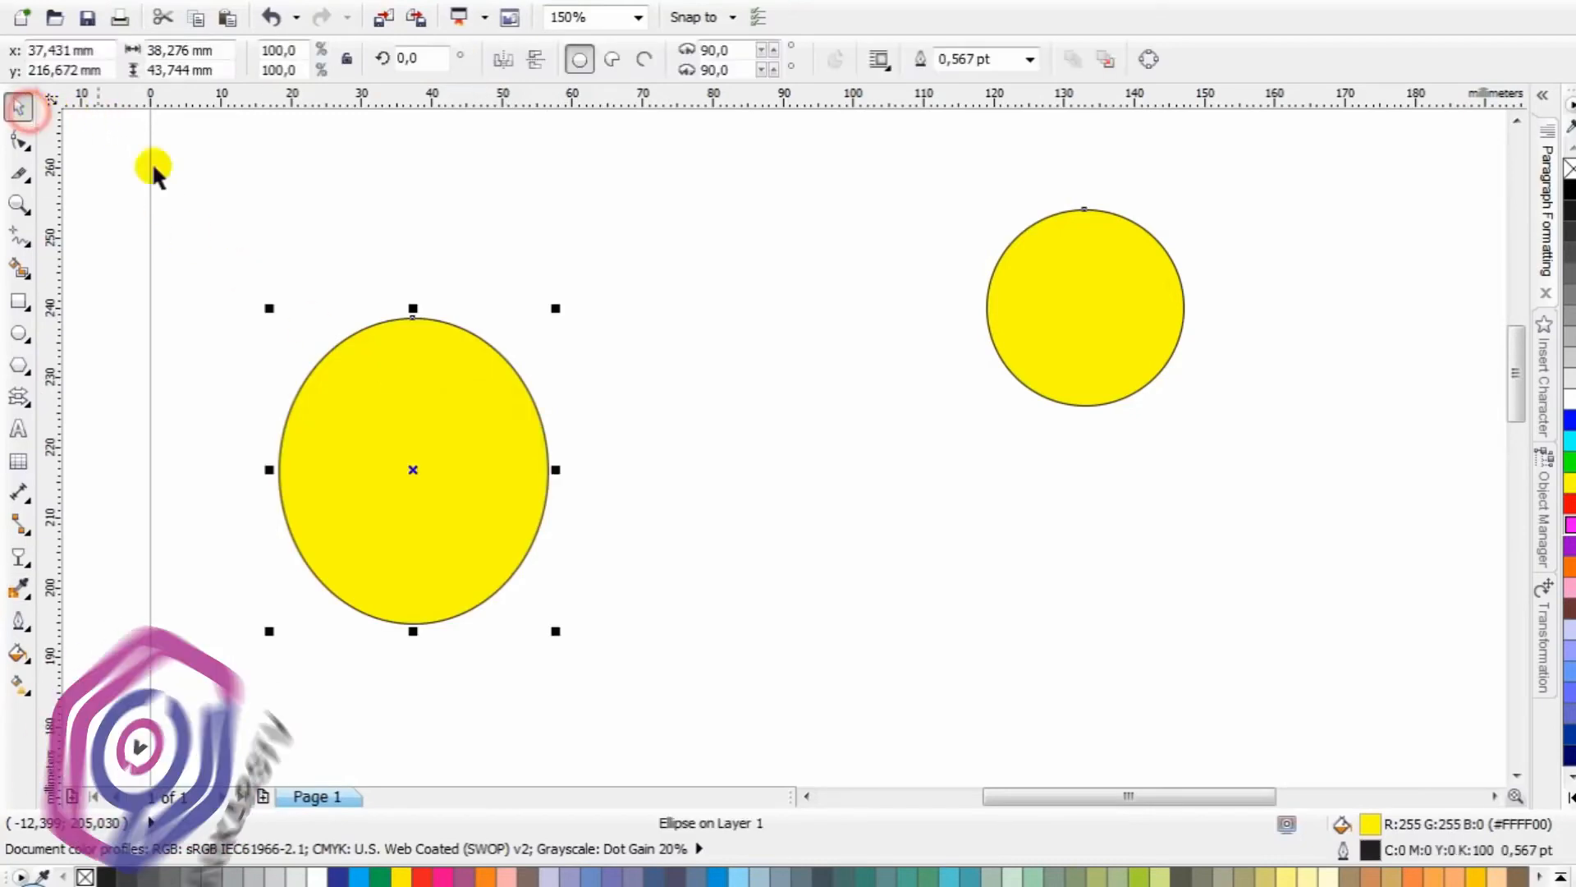
left_click(1016, 306, "shift")
key("Delete")
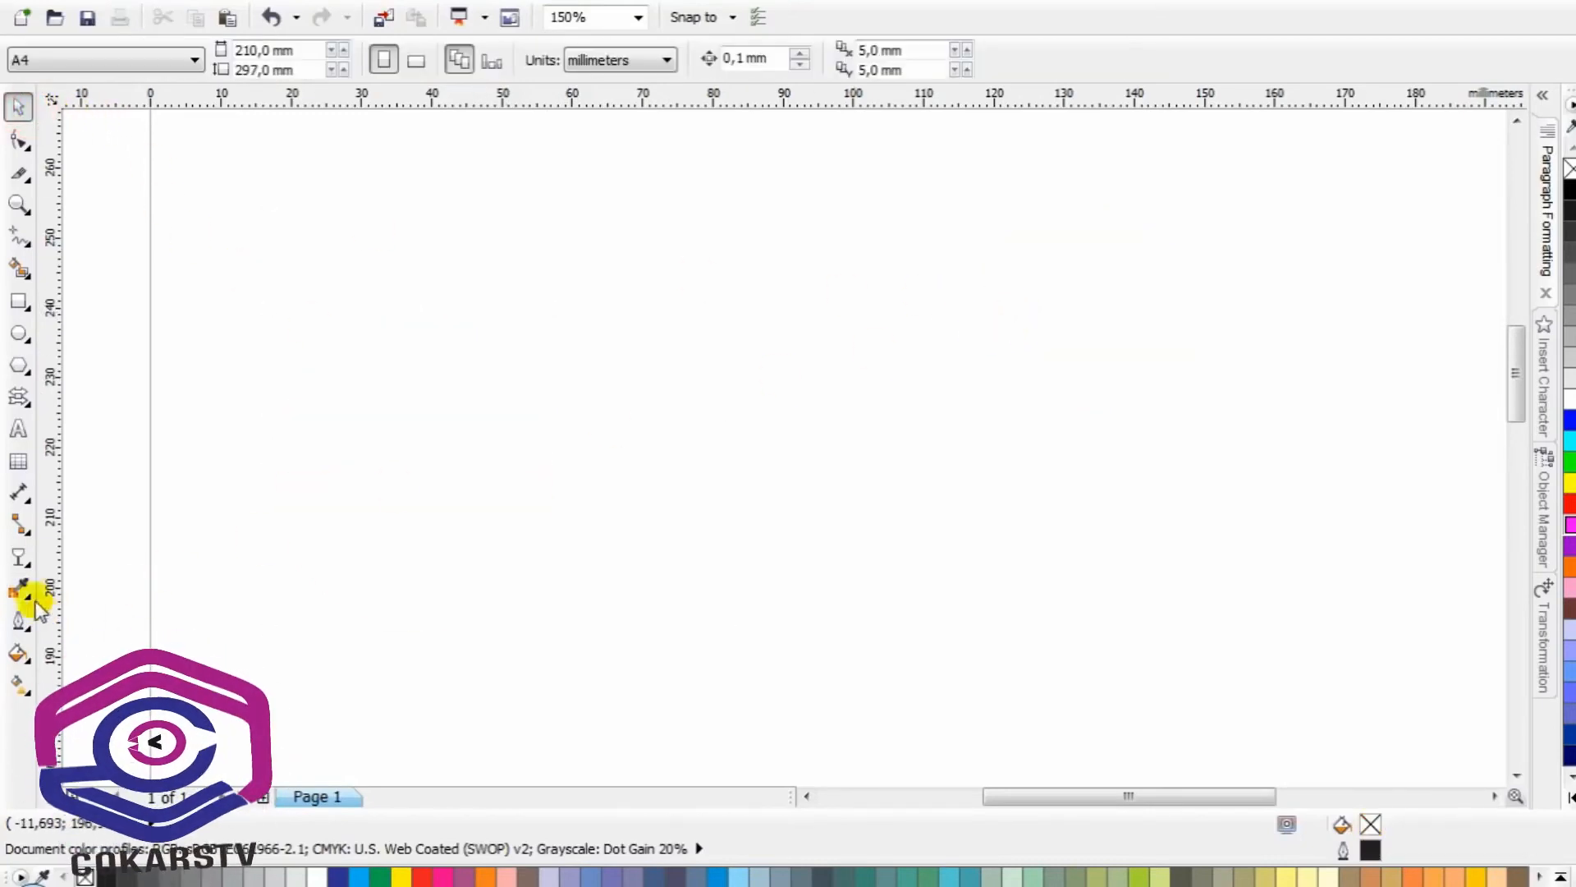
left_click(20, 619)
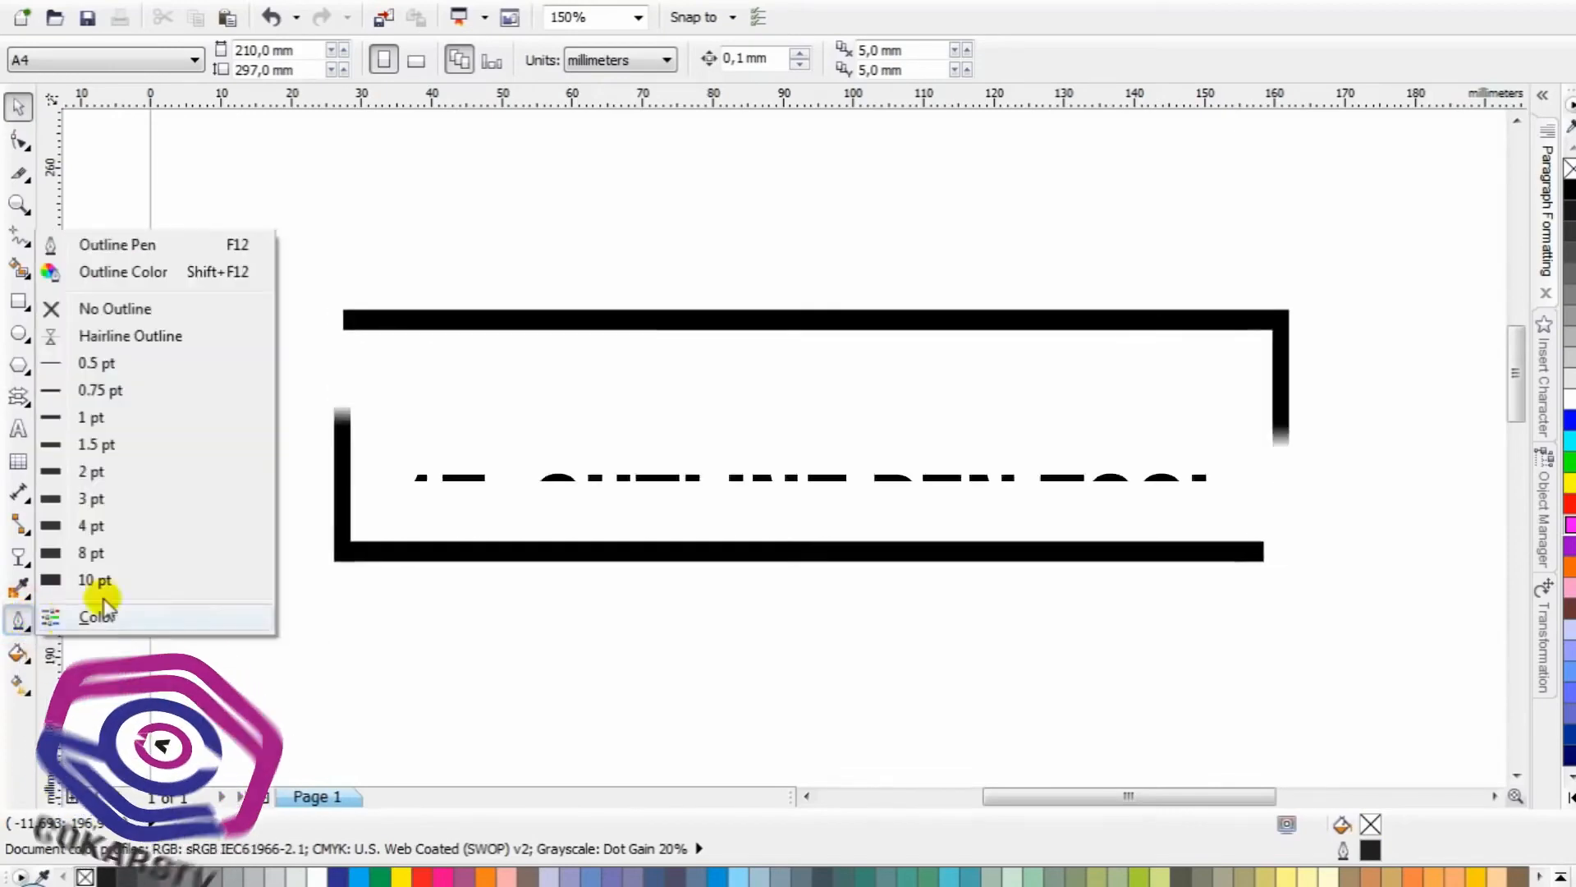
left_click(354, 280)
left_click(20, 622)
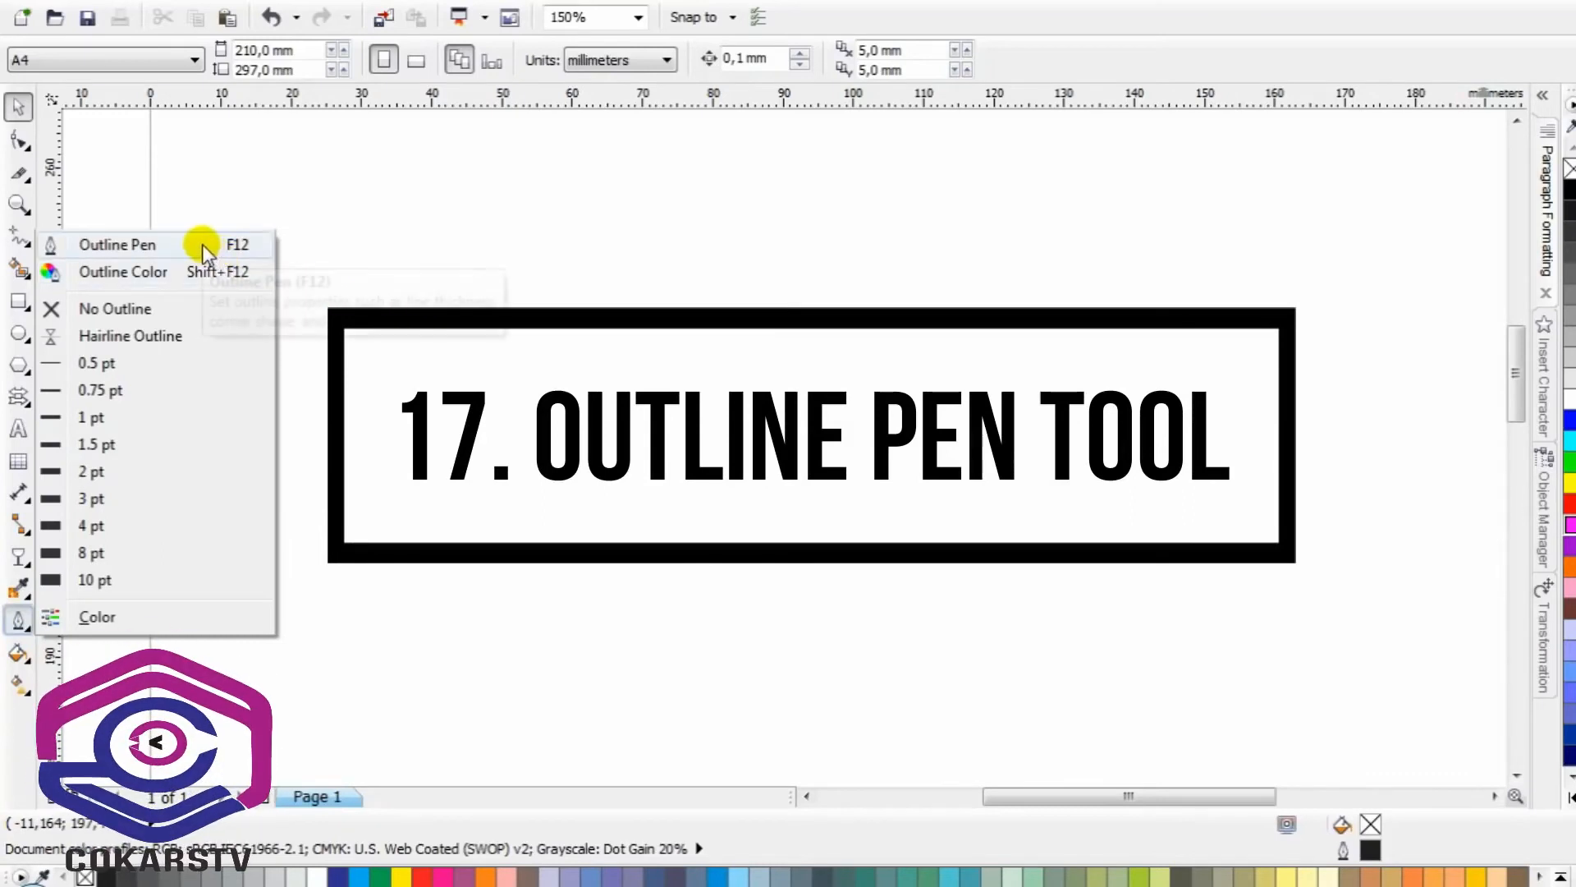
left_click(251, 160)
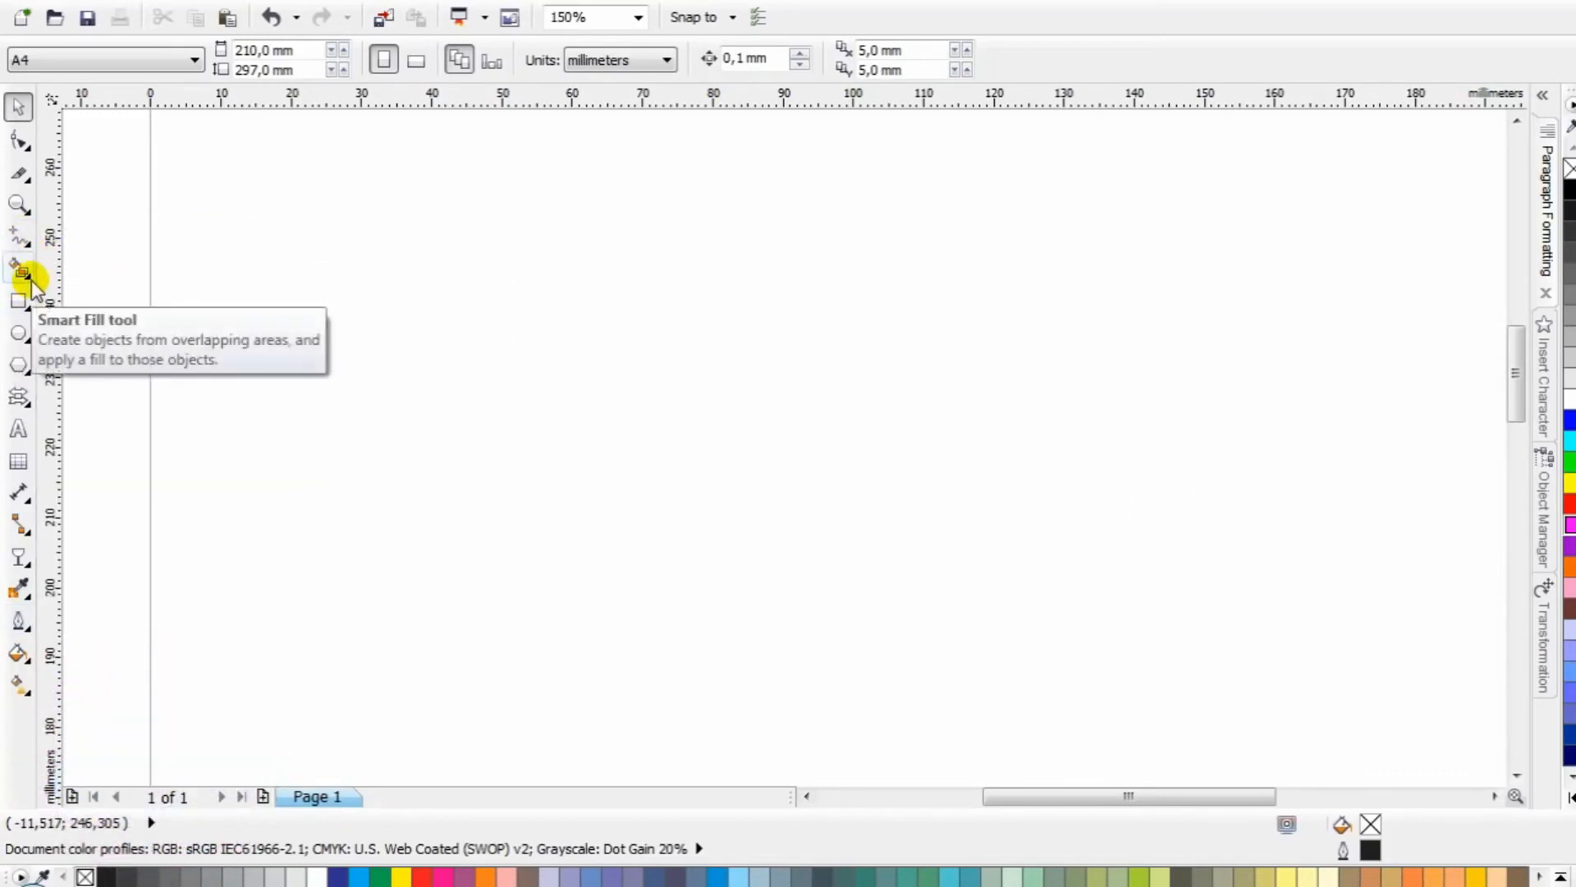
Draw a closed, wavy freeform curve of six smooth nodes with the Pen tool, about 95 mm wide and 59 mm high
left_click(18, 238)
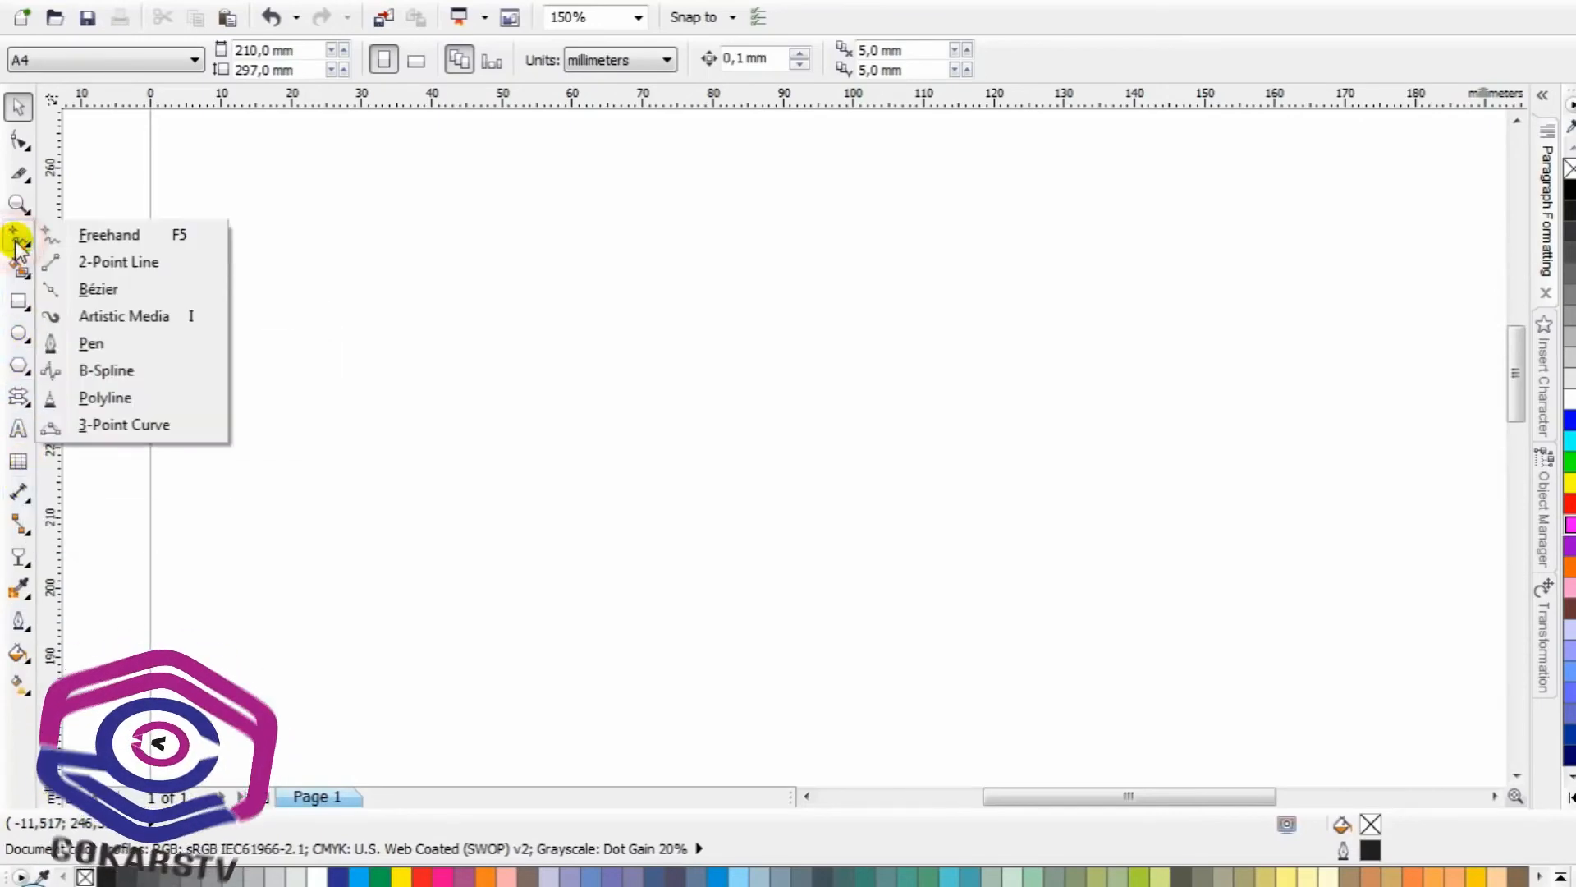
left_click(83, 347)
left_click(344, 403)
left_click_drag(535, 290, 690, 404)
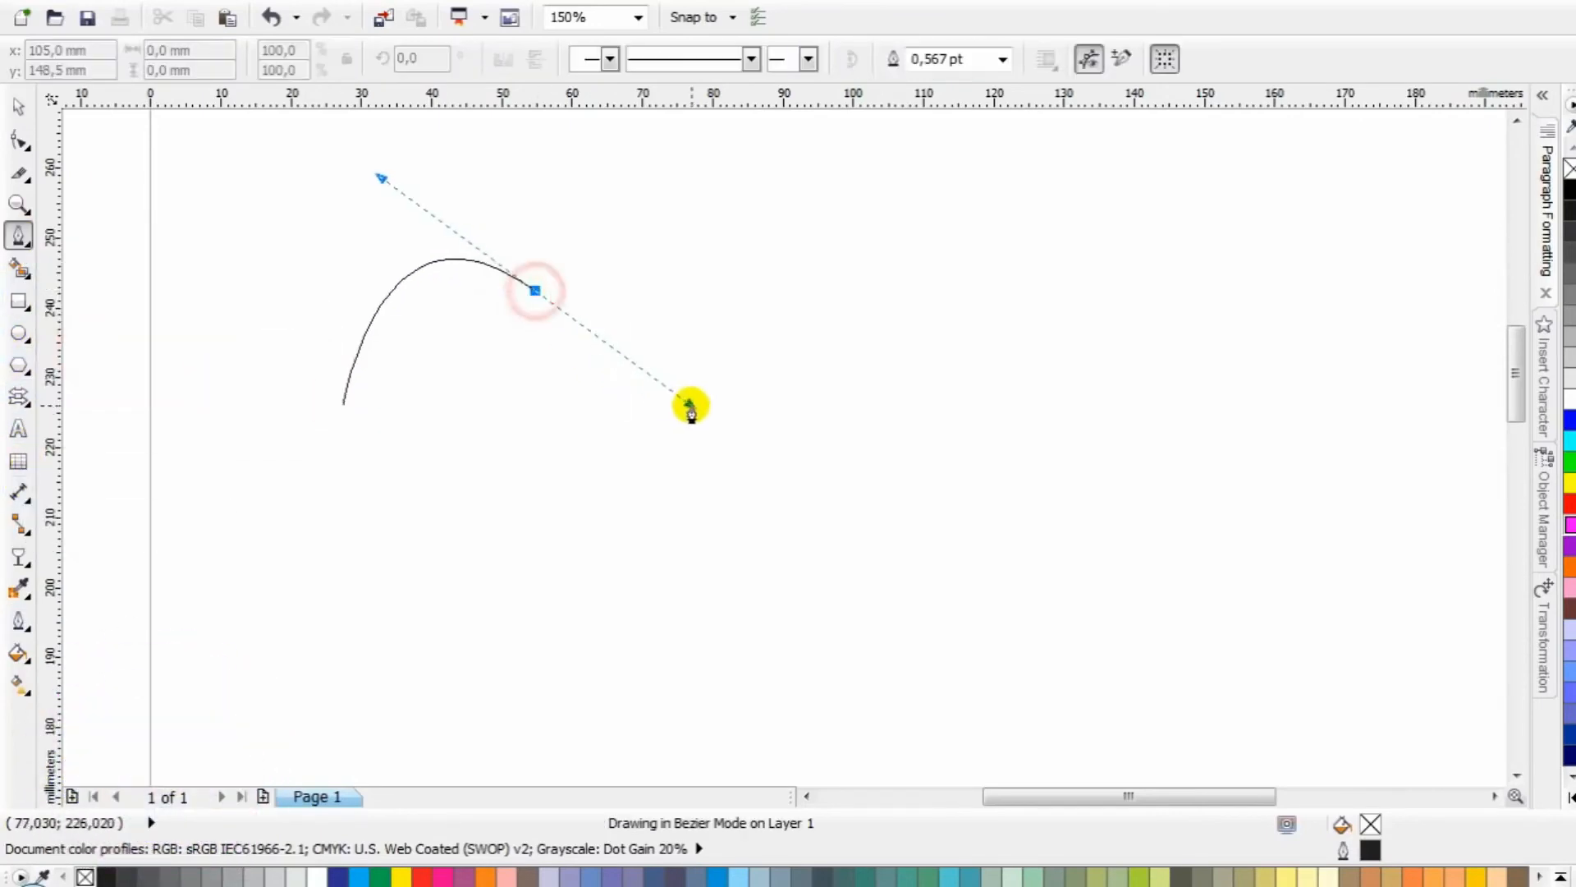
left_click_drag(749, 314, 830, 274)
left_click_drag(999, 404, 946, 557)
left_click_drag(699, 627, 593, 486)
left_click_drag(484, 473, 375, 523)
left_click_drag(343, 403, 328, 458)
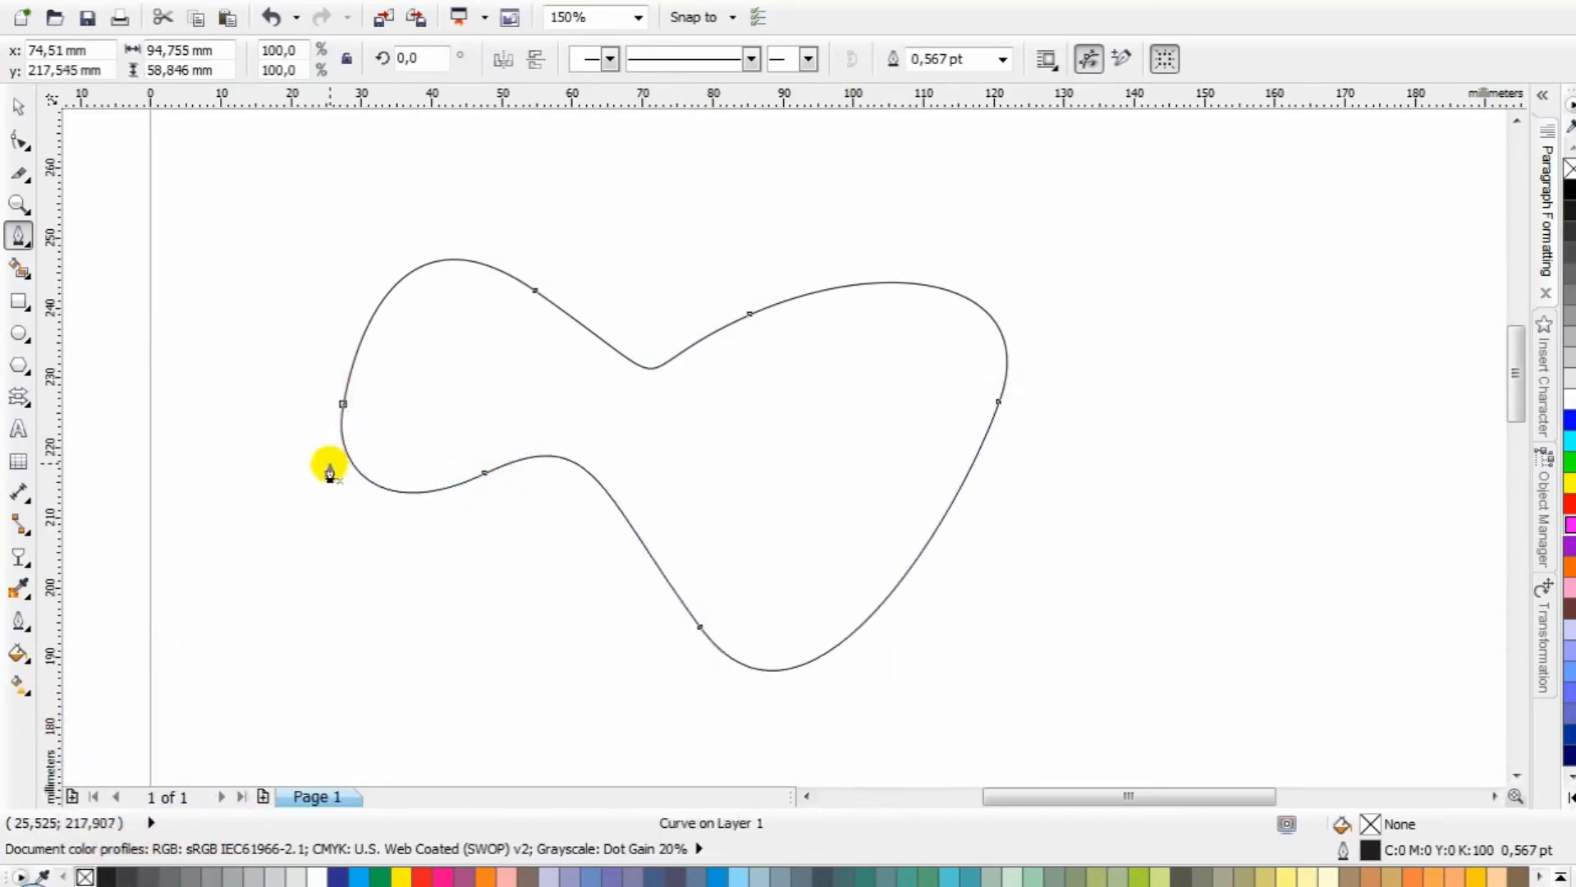
left_click(20, 104)
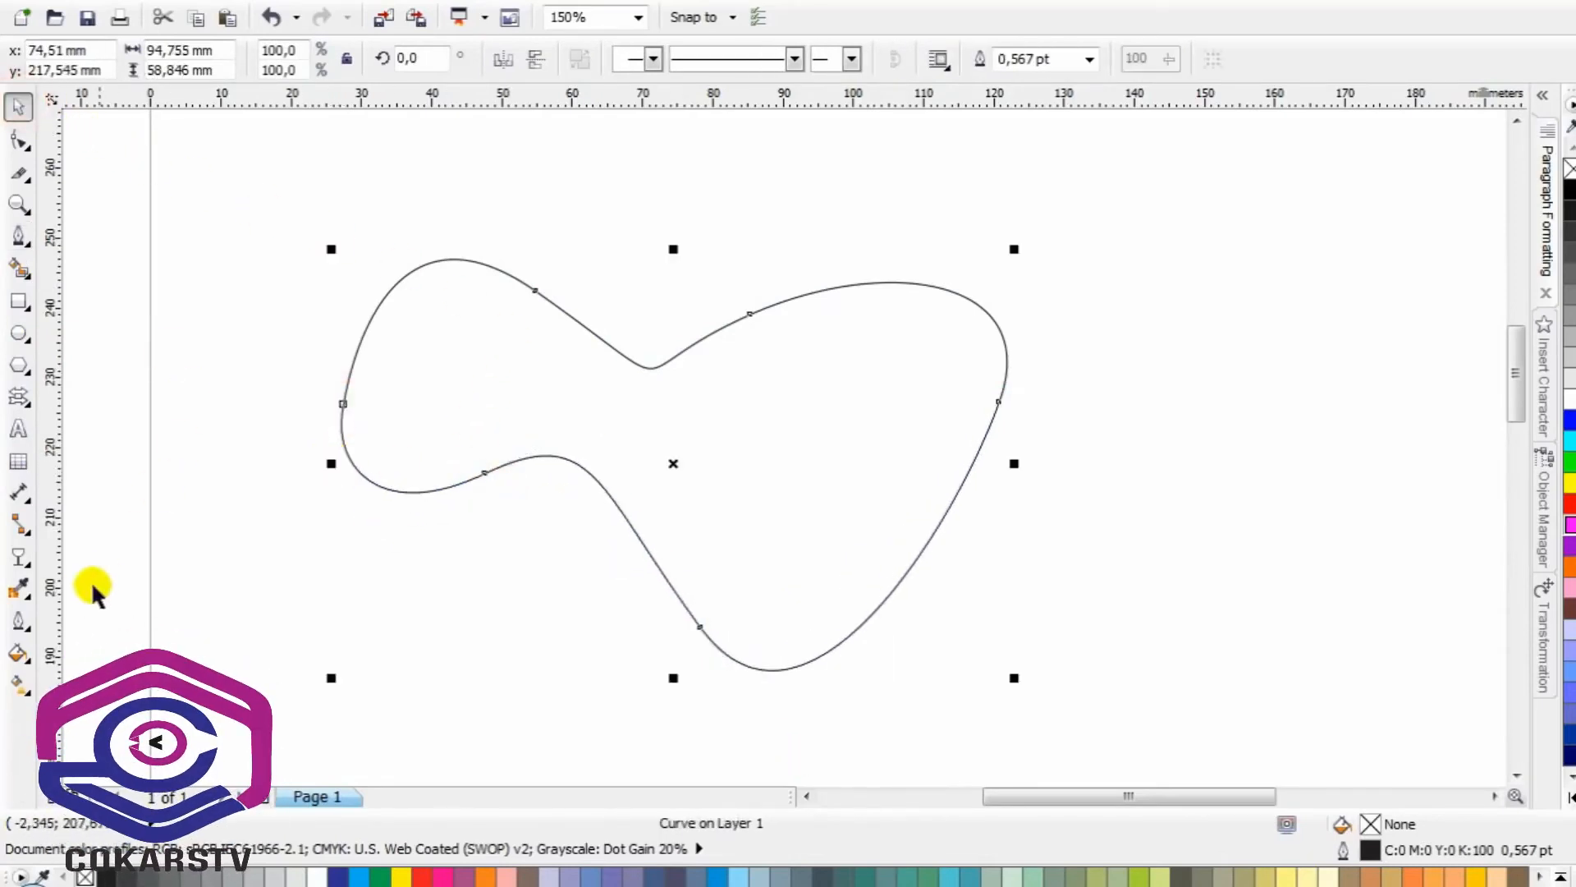
Set the closed curve's outline width to 2 pt, and increase it to 4 pt
left_click(29, 627)
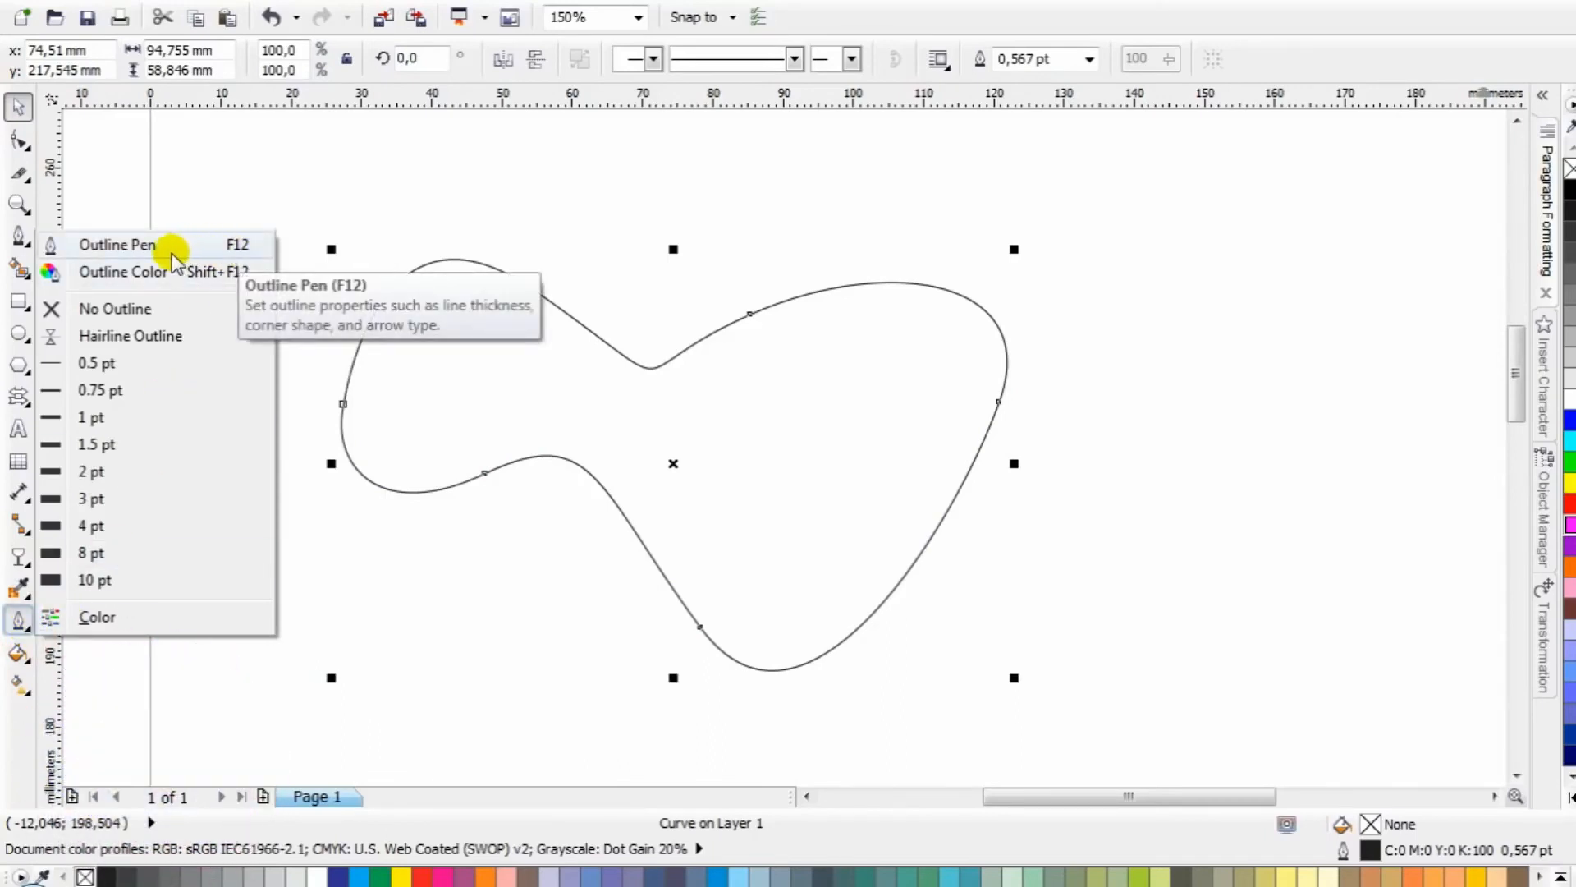
left_click(102, 471)
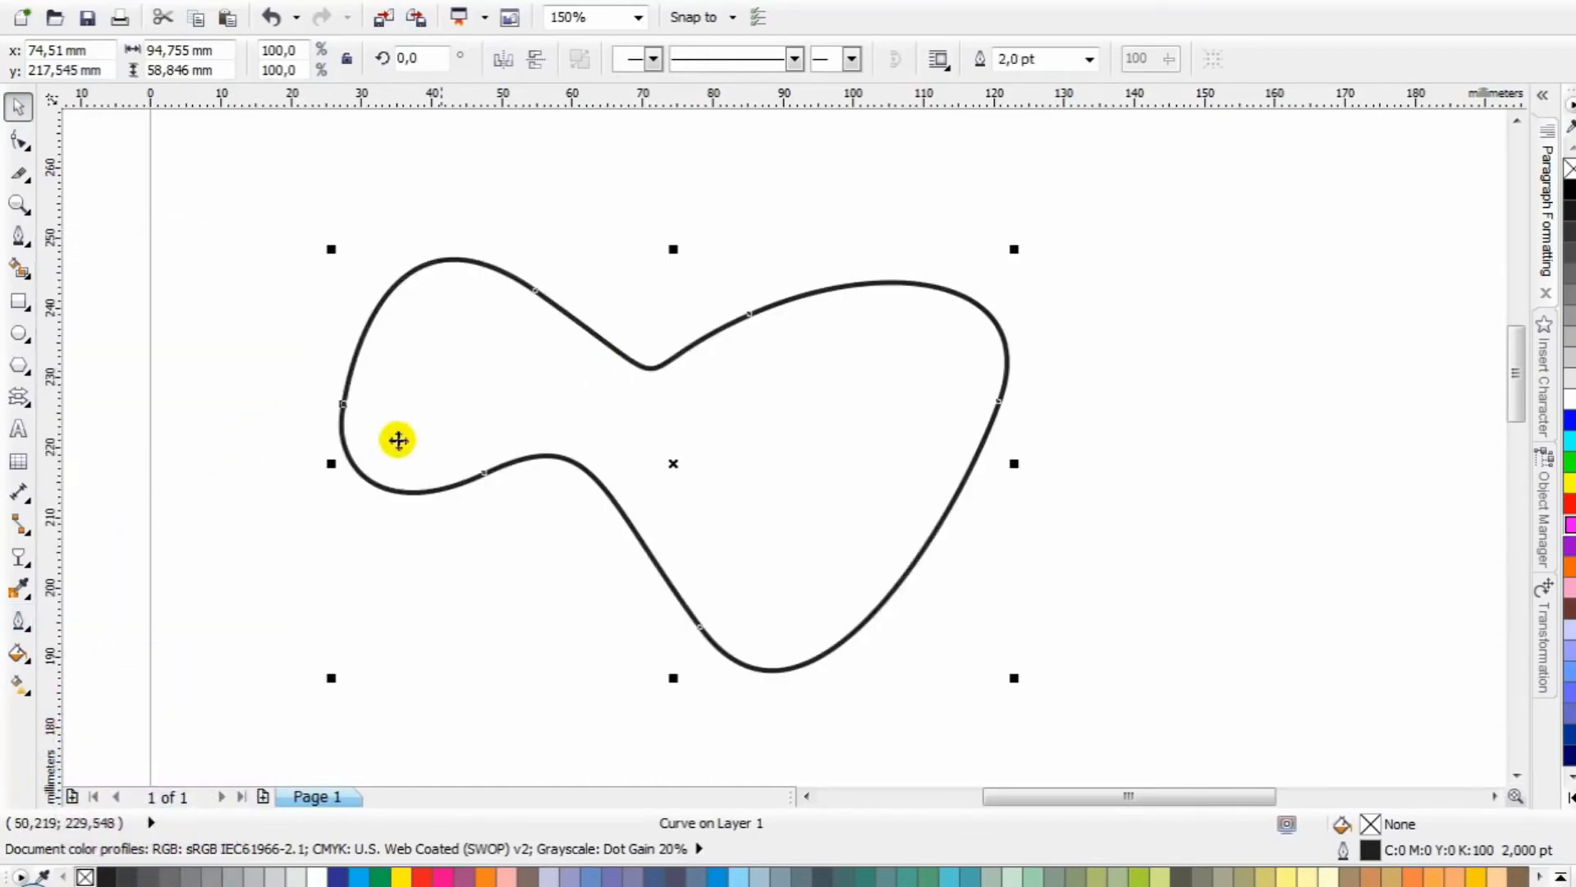
left_click(14, 622)
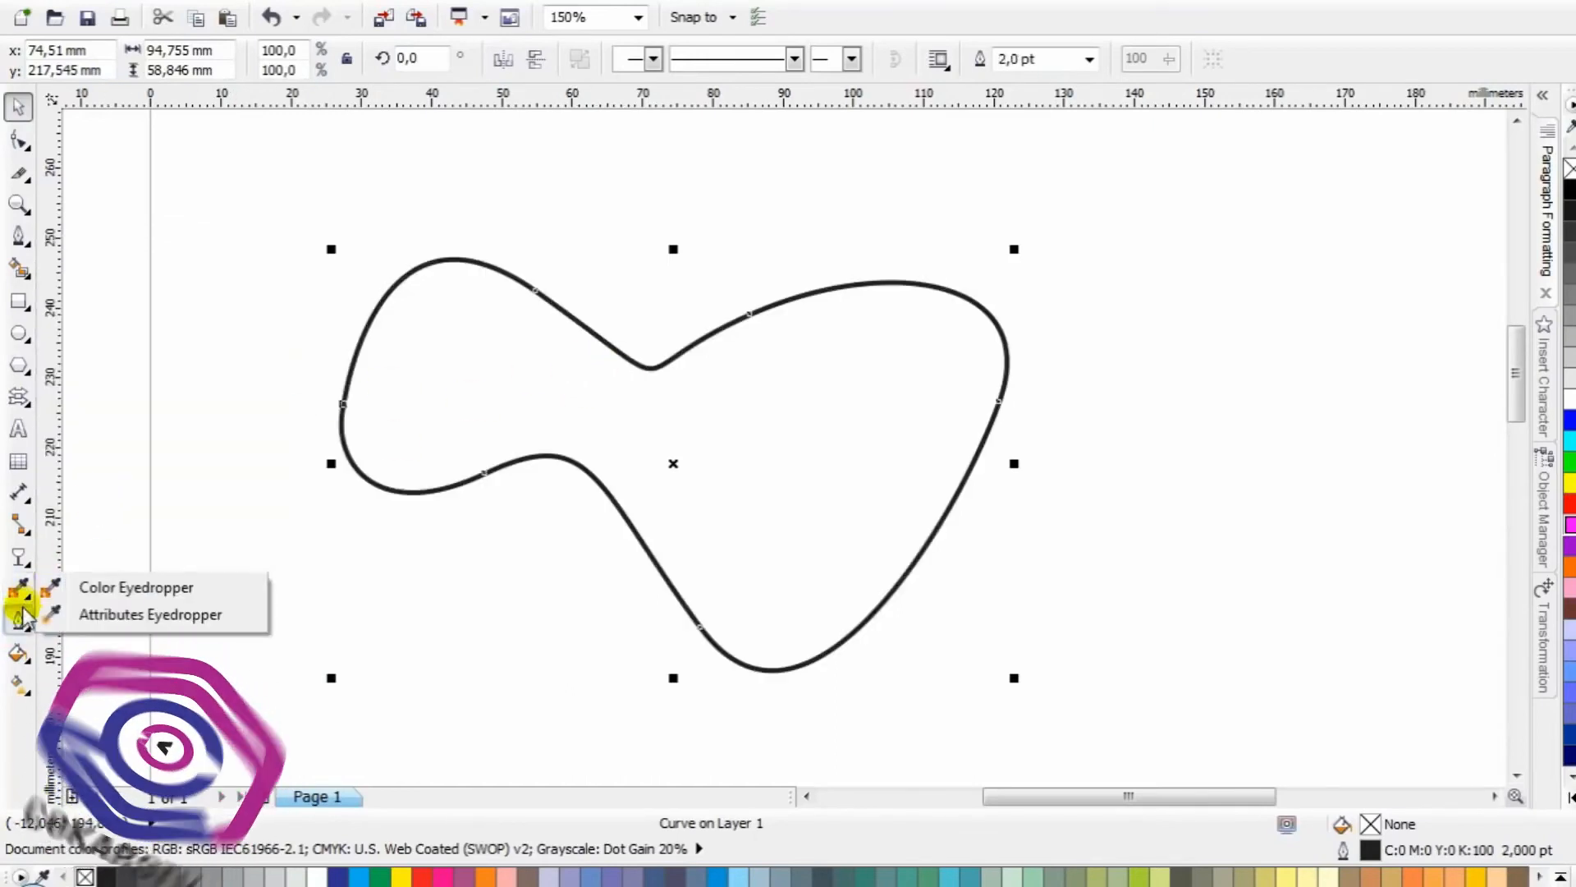
mouse_move(20, 622)
left_click(94, 525)
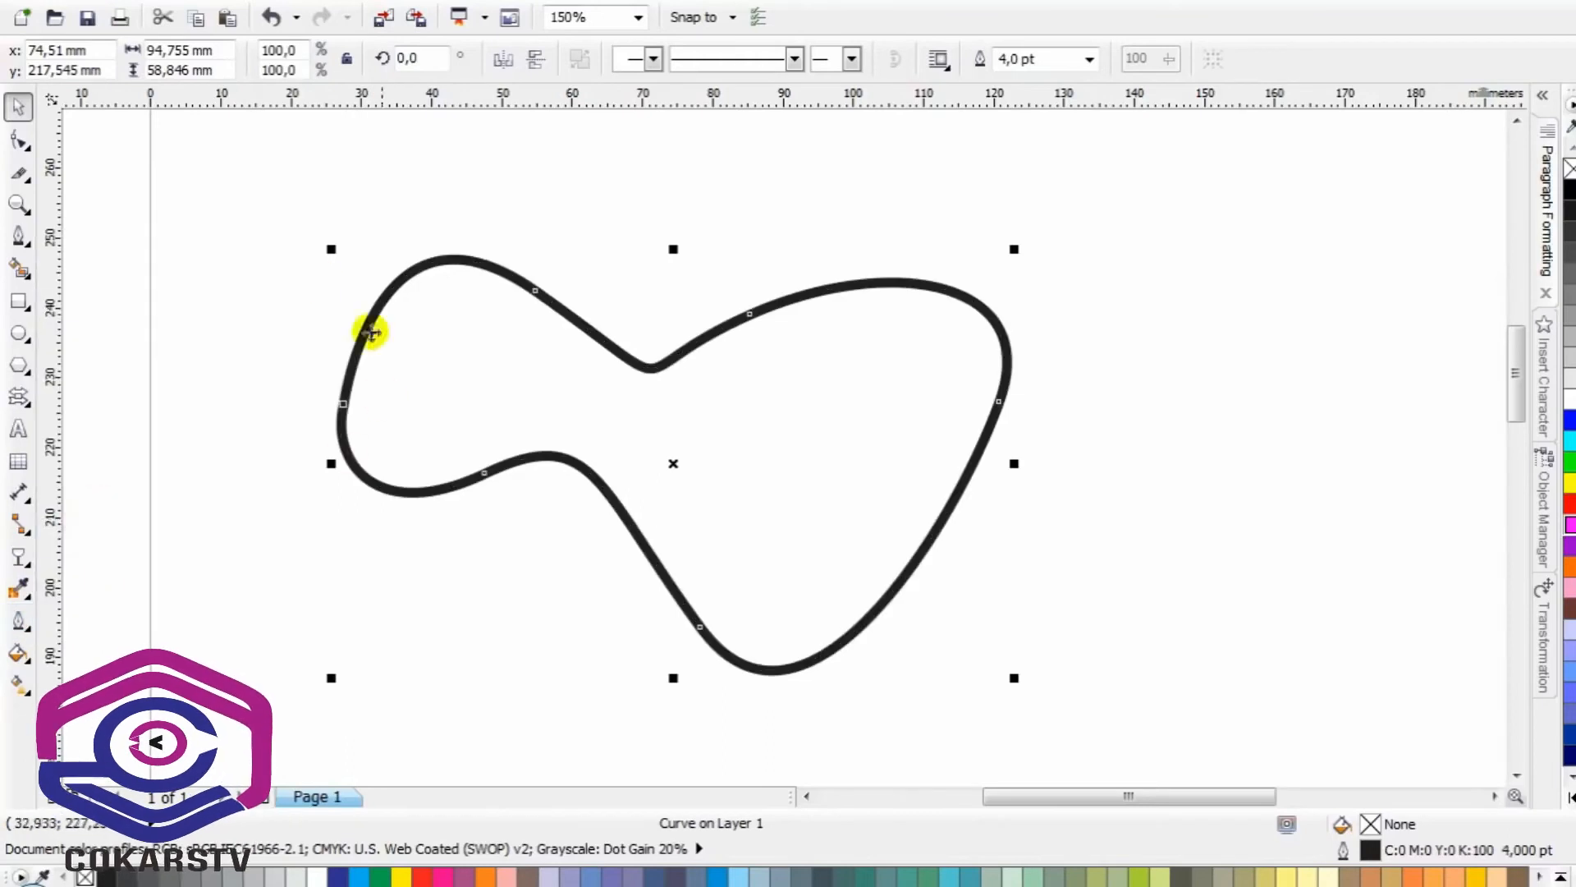
left_click(257, 164)
left_click(596, 355)
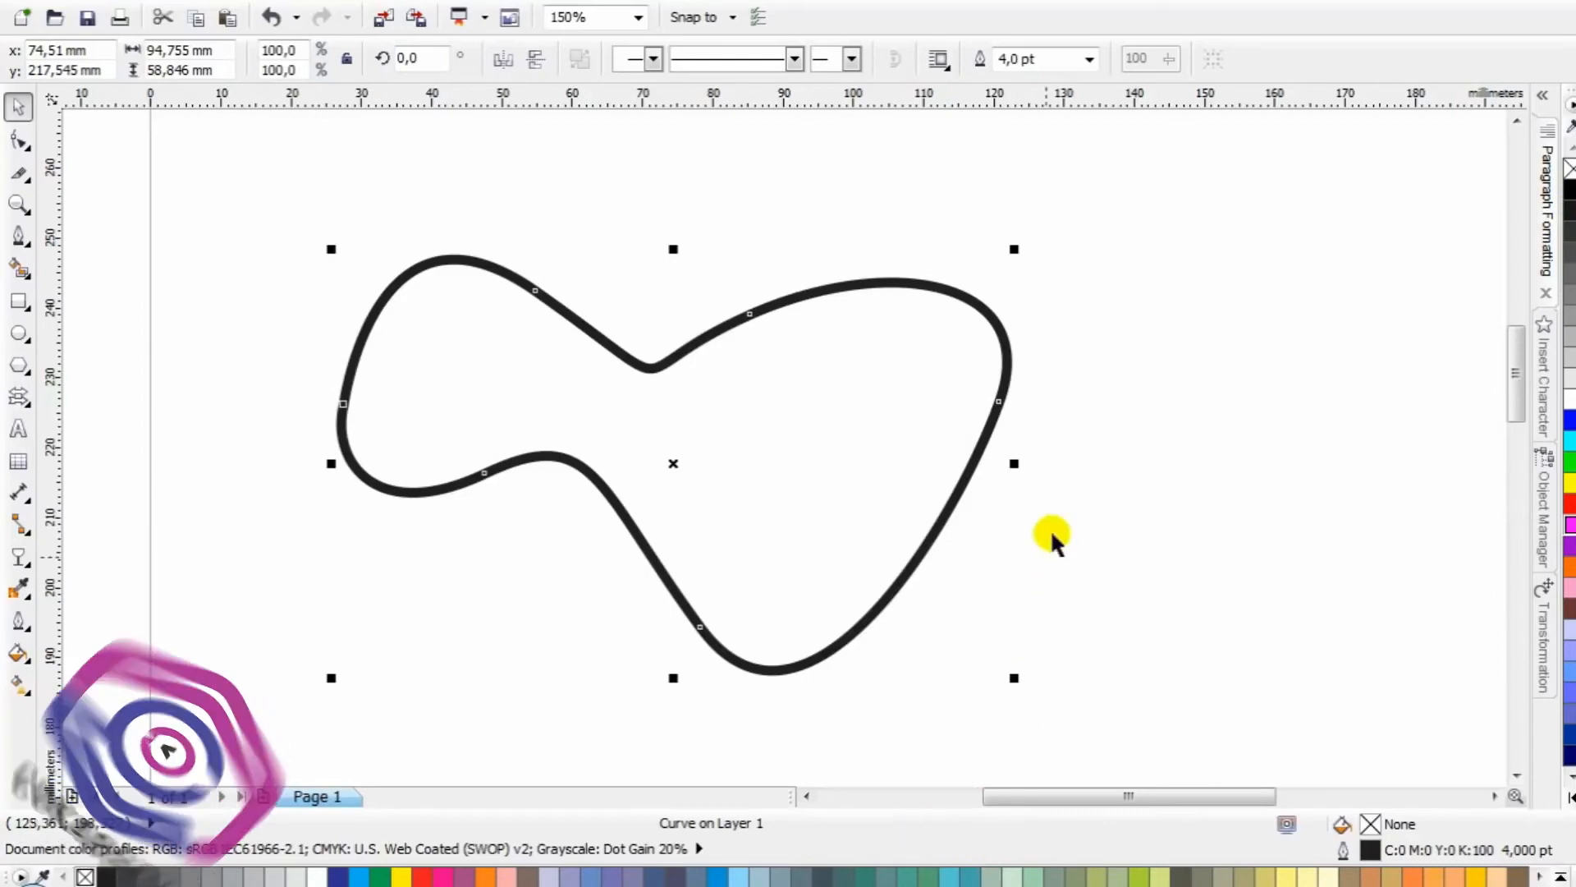
Move the closed curve up and to the right, shift it partly back to the left, and deselect it
left_click(1066, 503)
left_click_drag(1003, 394, 1102, 374)
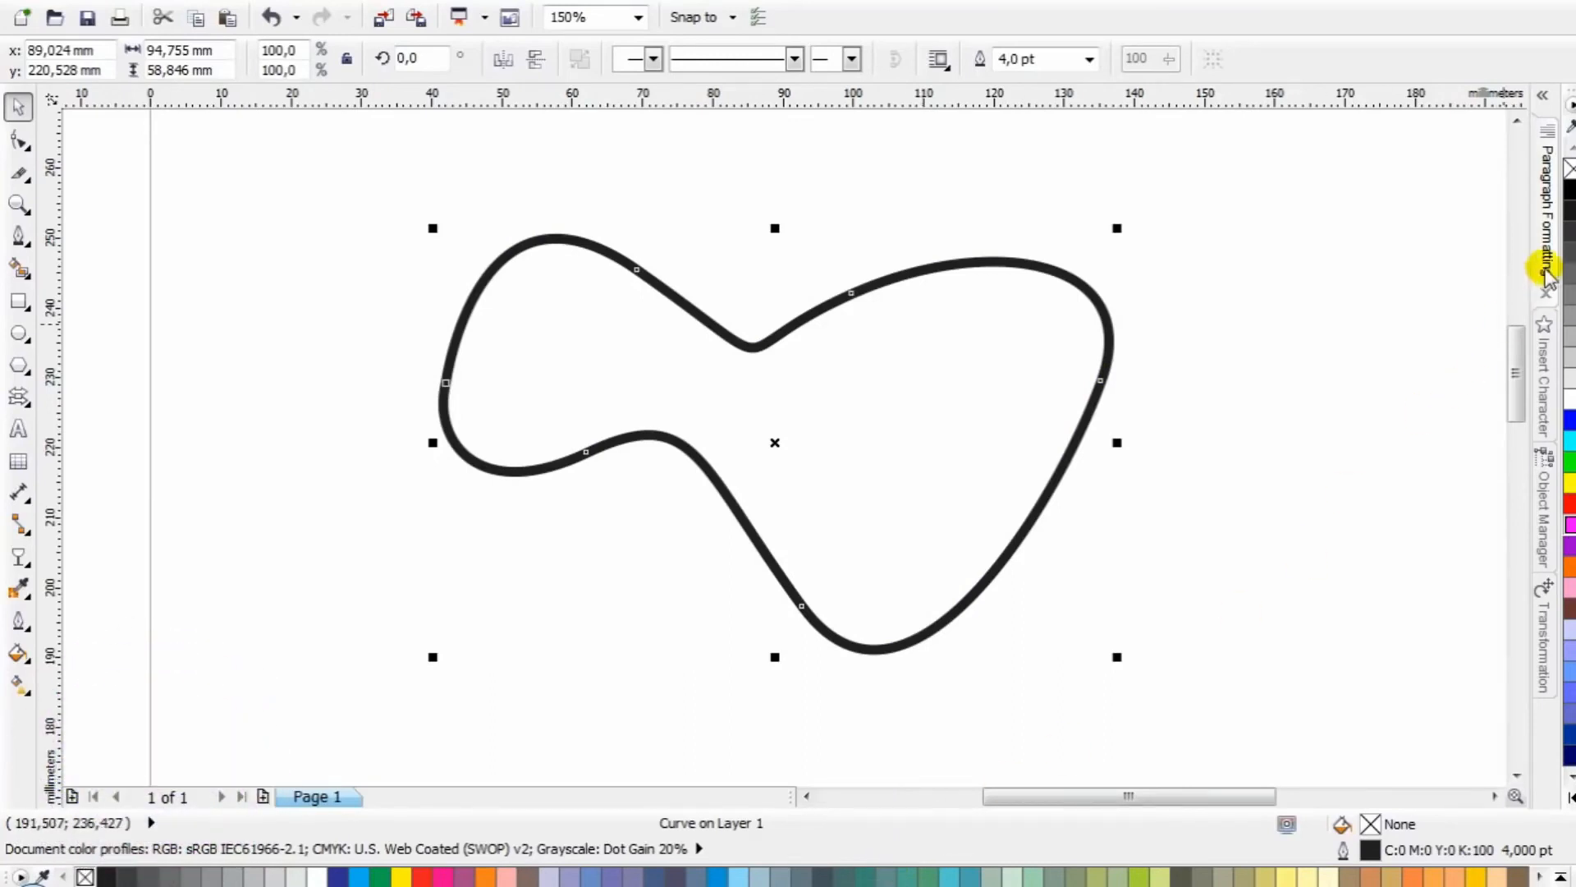
left_click(1271, 275)
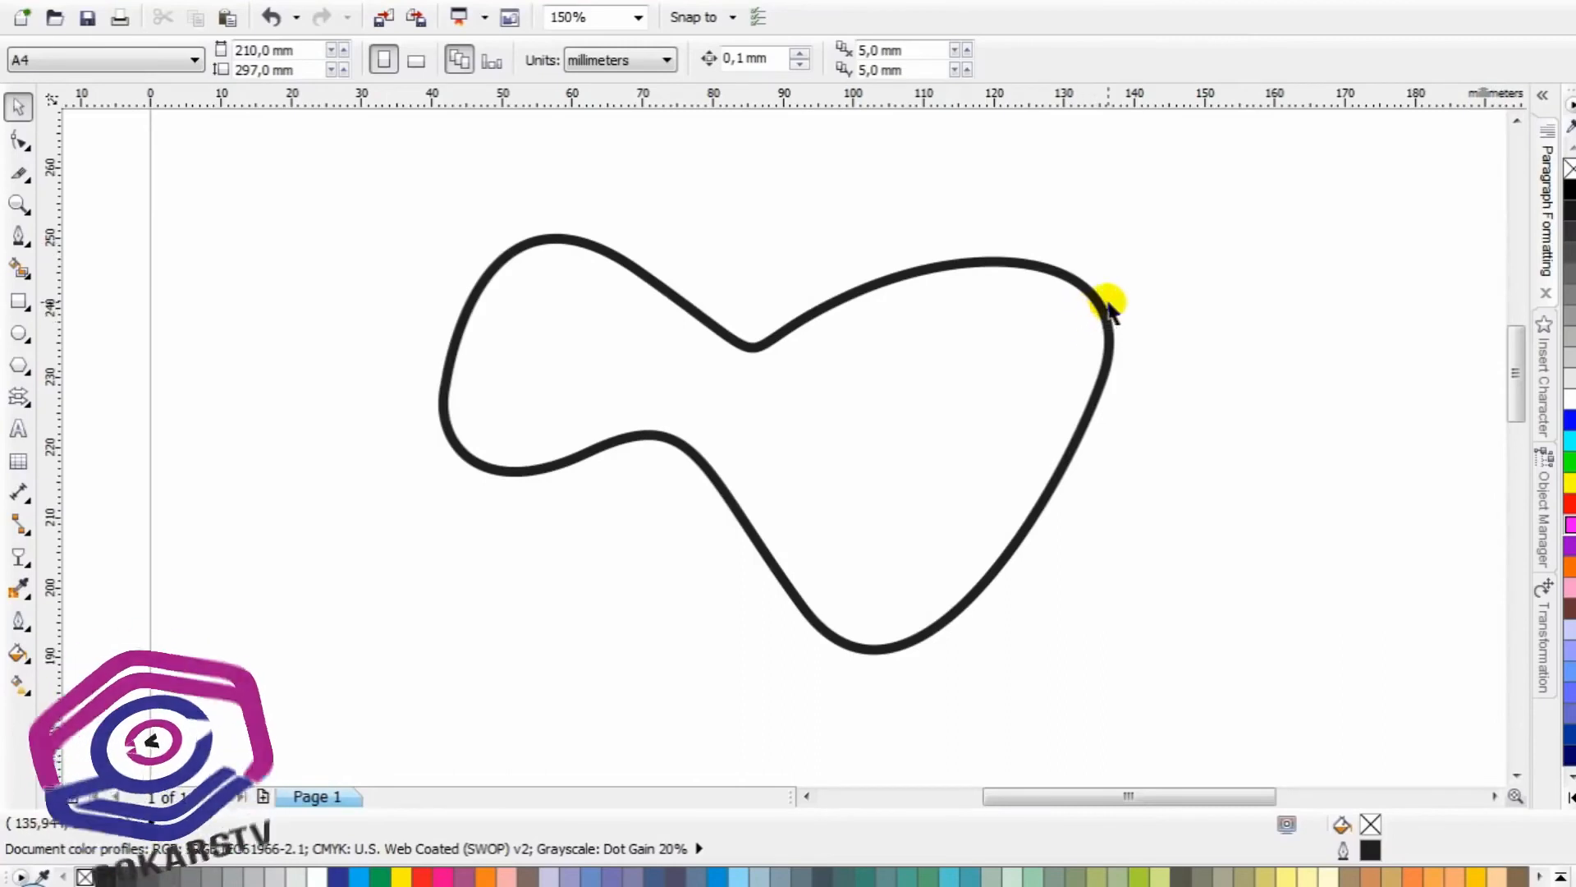
left_click_drag(1104, 308, 1032, 291)
left_click(1203, 257)
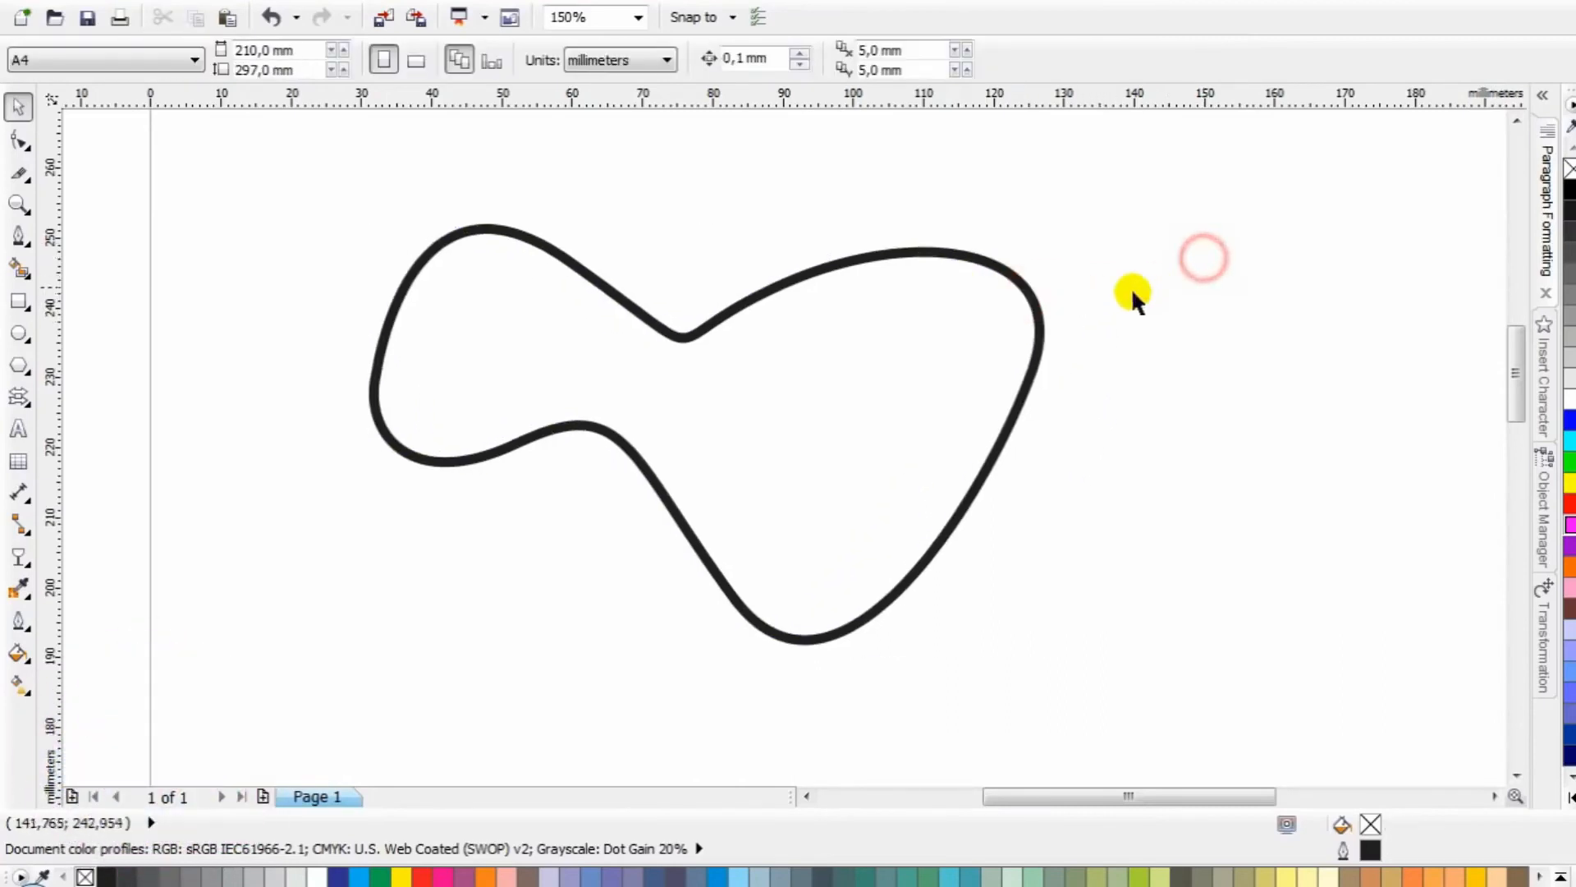
Change the curve's outline colour to pink (#FF99CC) and reselect the curve
left_click(1038, 312)
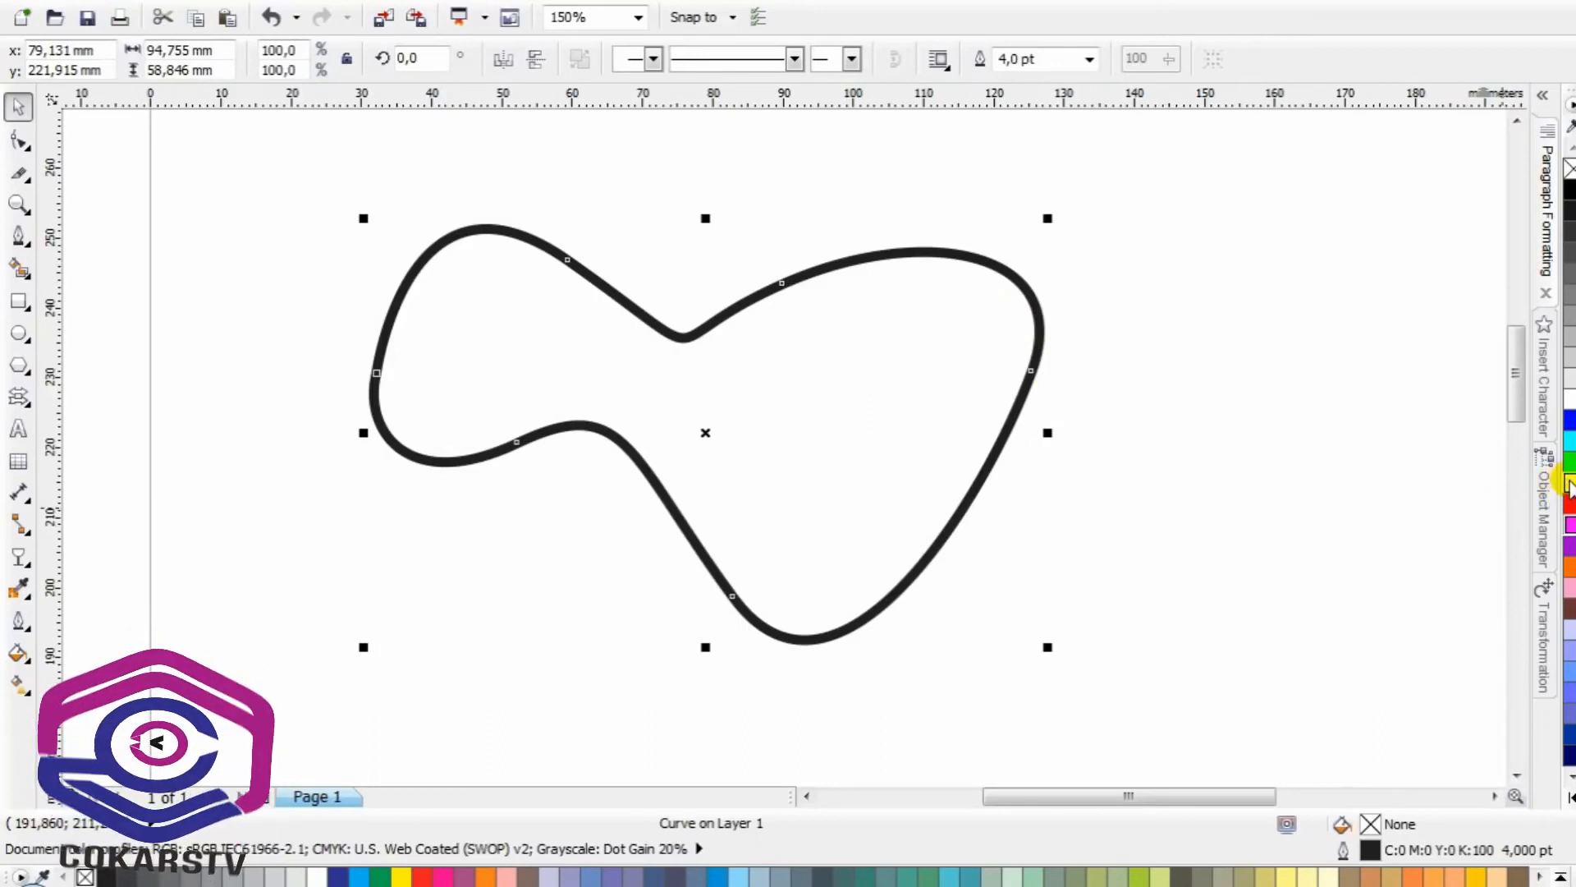
right_click(1567, 584)
left_click(1049, 317)
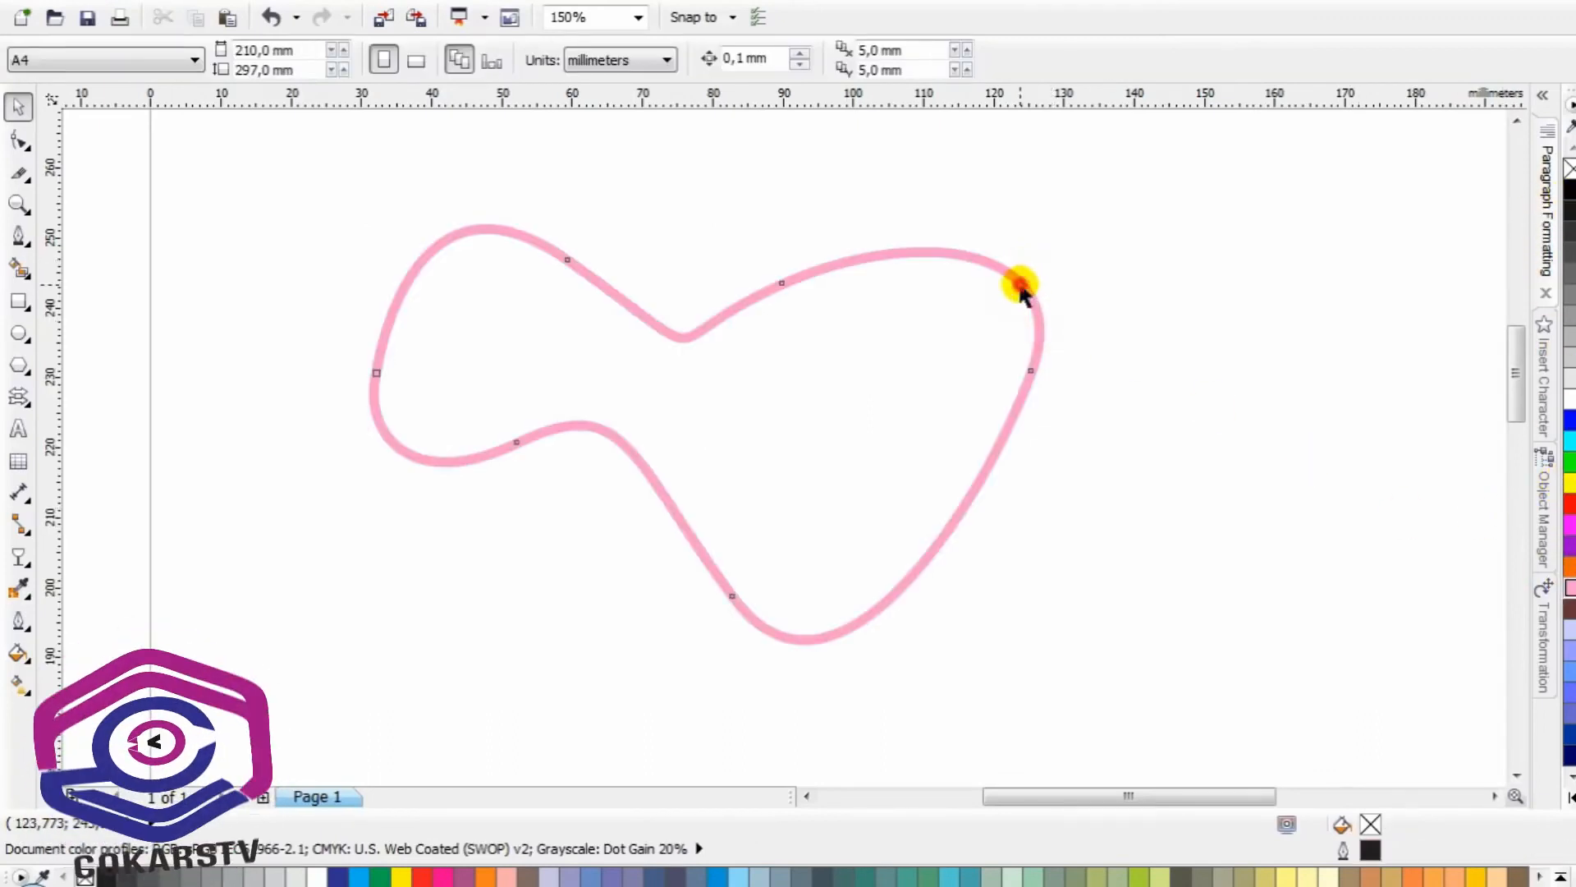
left_click(1022, 291)
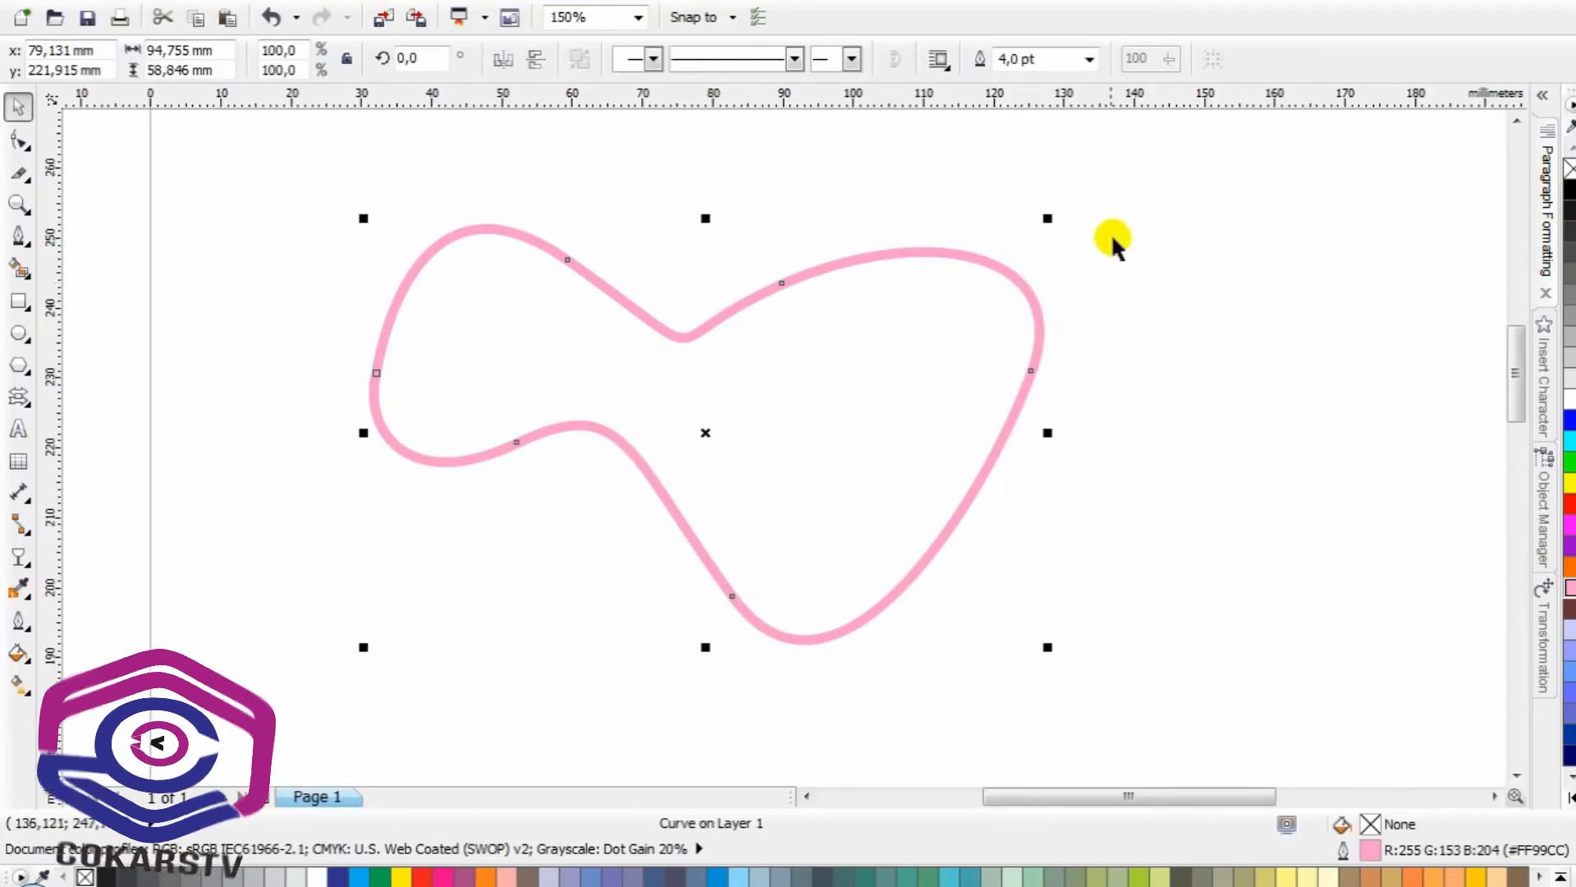
Set the pink curve's outline width to 16 pt
left_click(1089, 59)
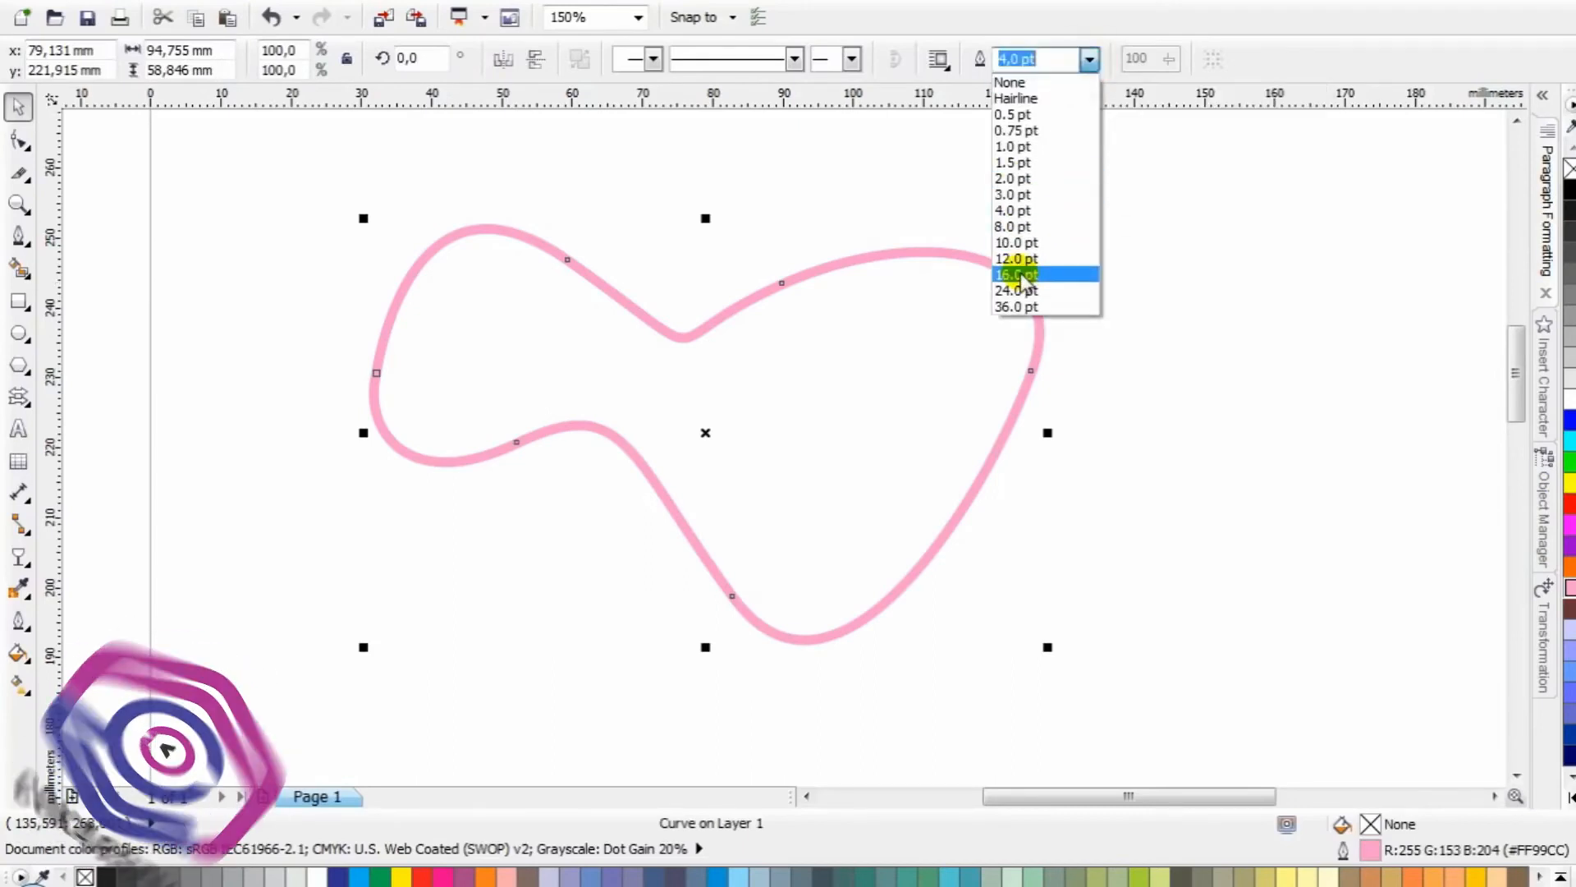
left_click(1026, 271)
left_click(1075, 138)
Move the thick pink curve slightly to the left and delete it
left_click_drag(1013, 254, 964, 249)
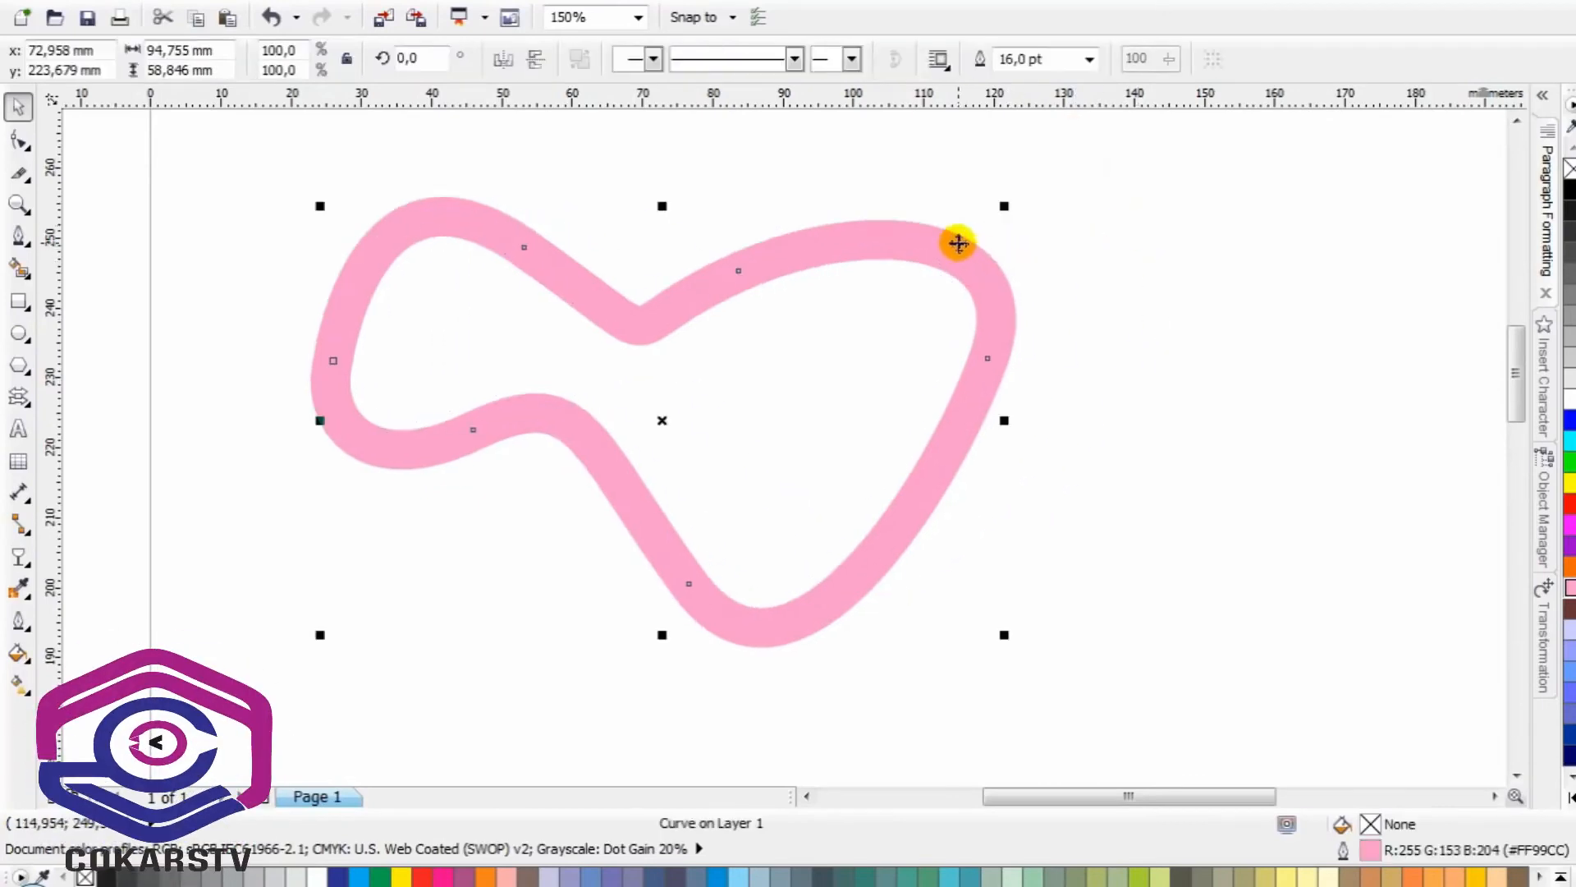
key("Delete")
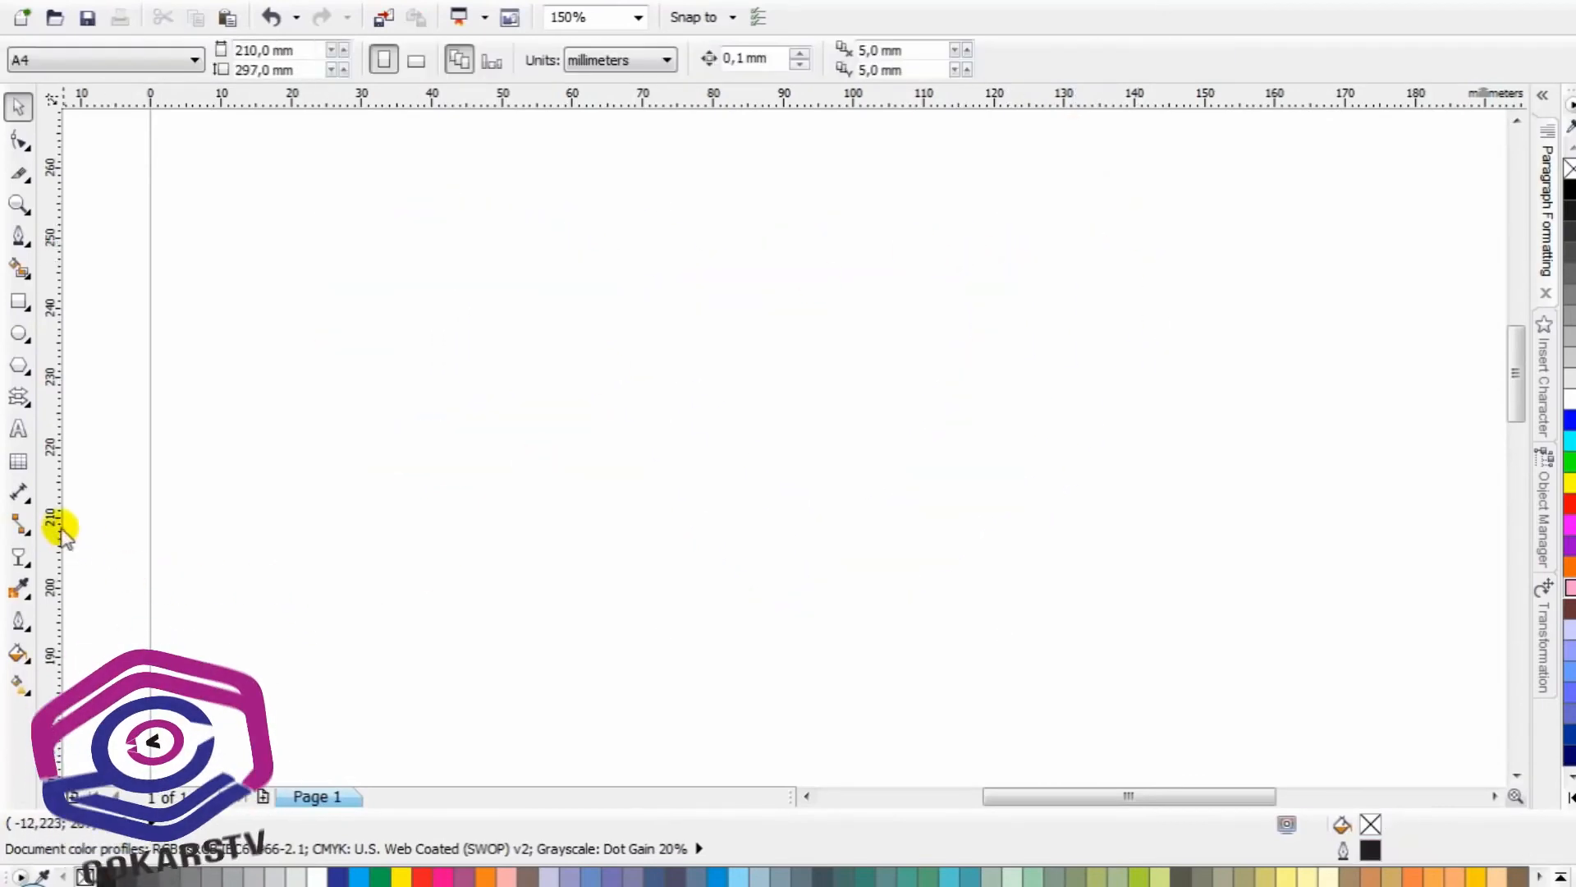
left_click(20, 653)
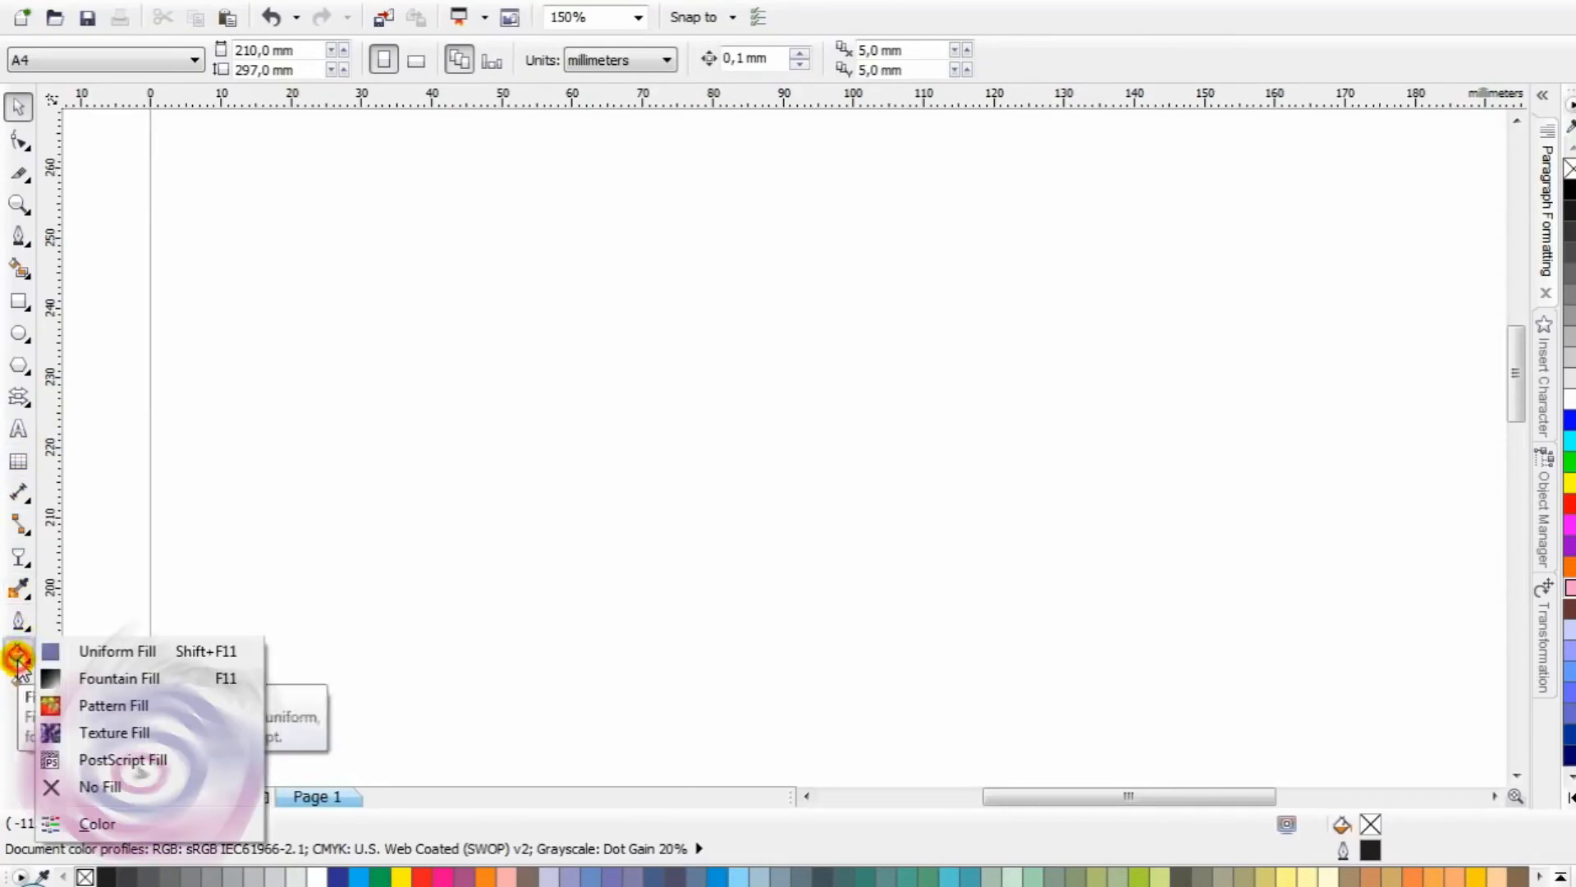
left_click(204, 466)
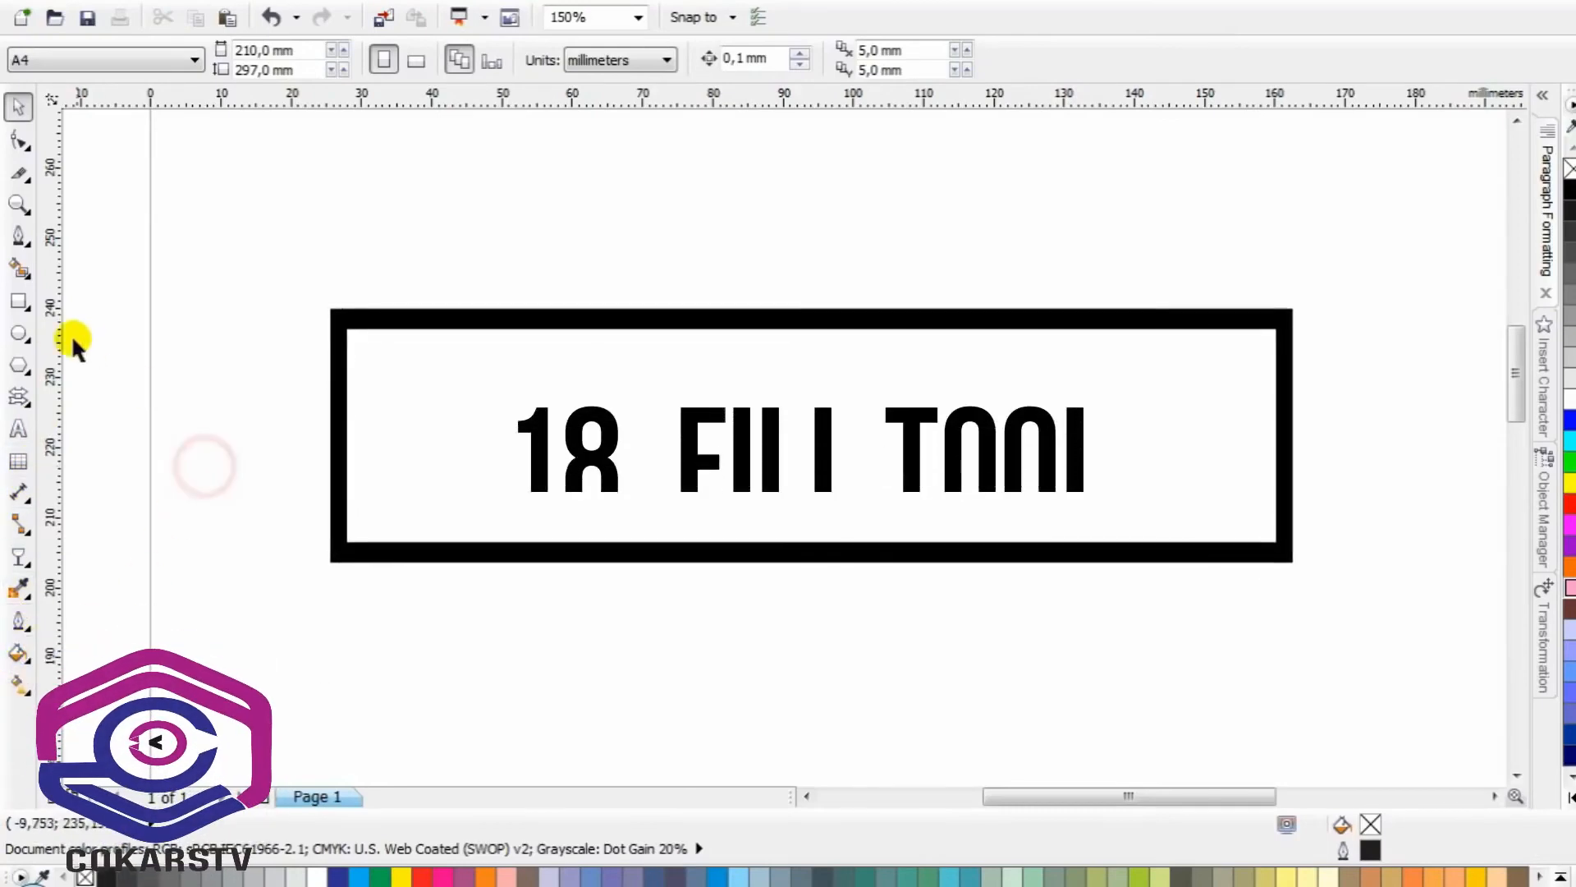
Draw a rectangle about 112 mm by 39 mm in the middle of the visible page area and leave it selected
left_click(19, 301)
left_click_drag(380, 251, 1167, 523)
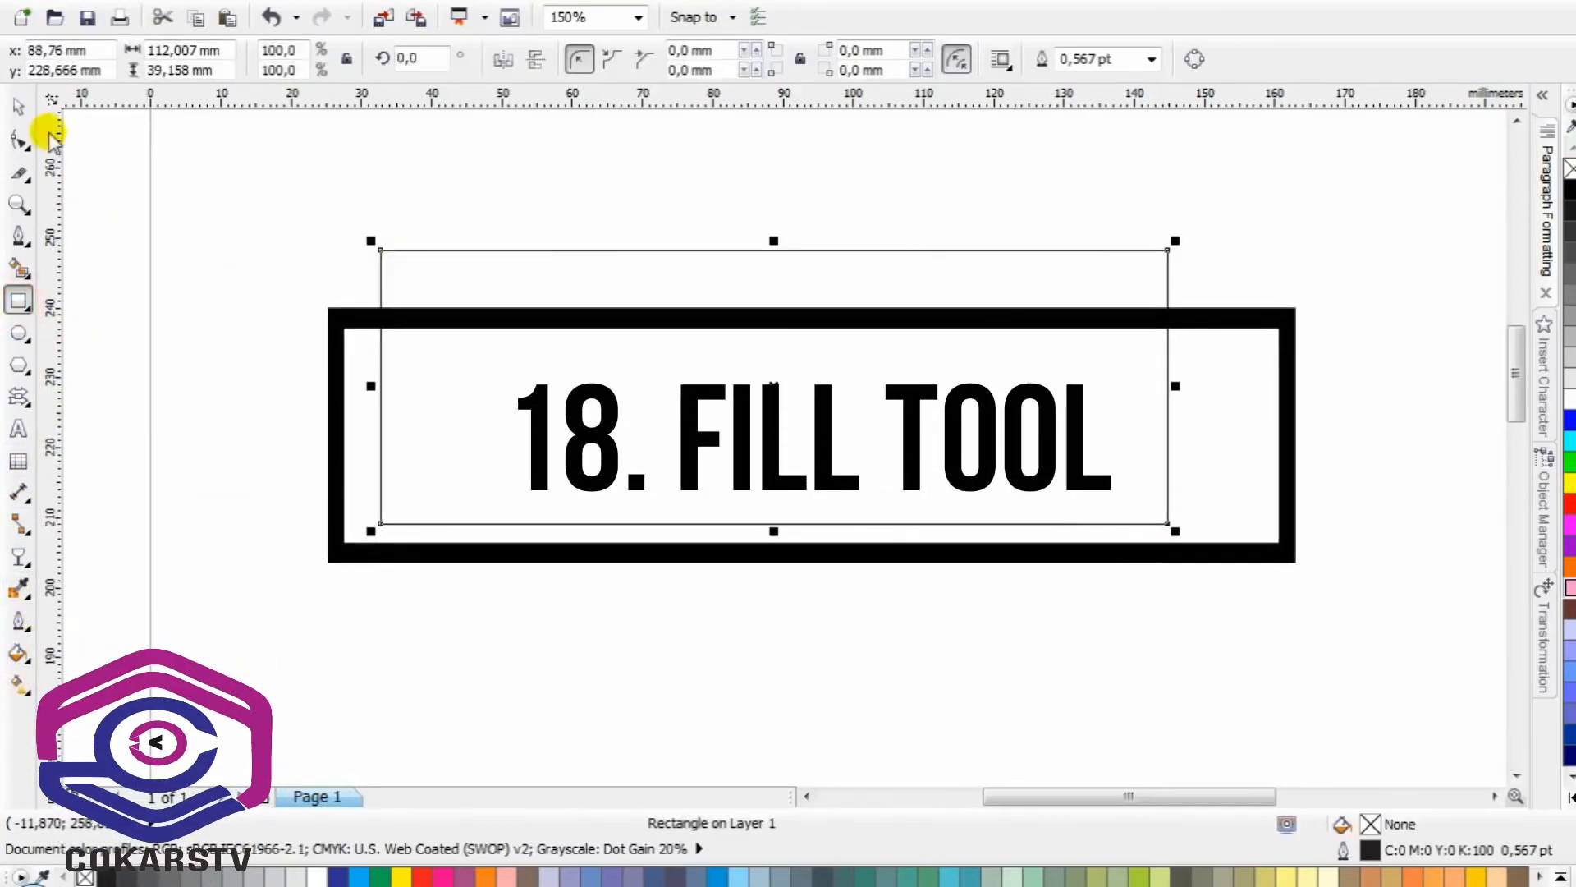
left_click(20, 107)
left_click(537, 174)
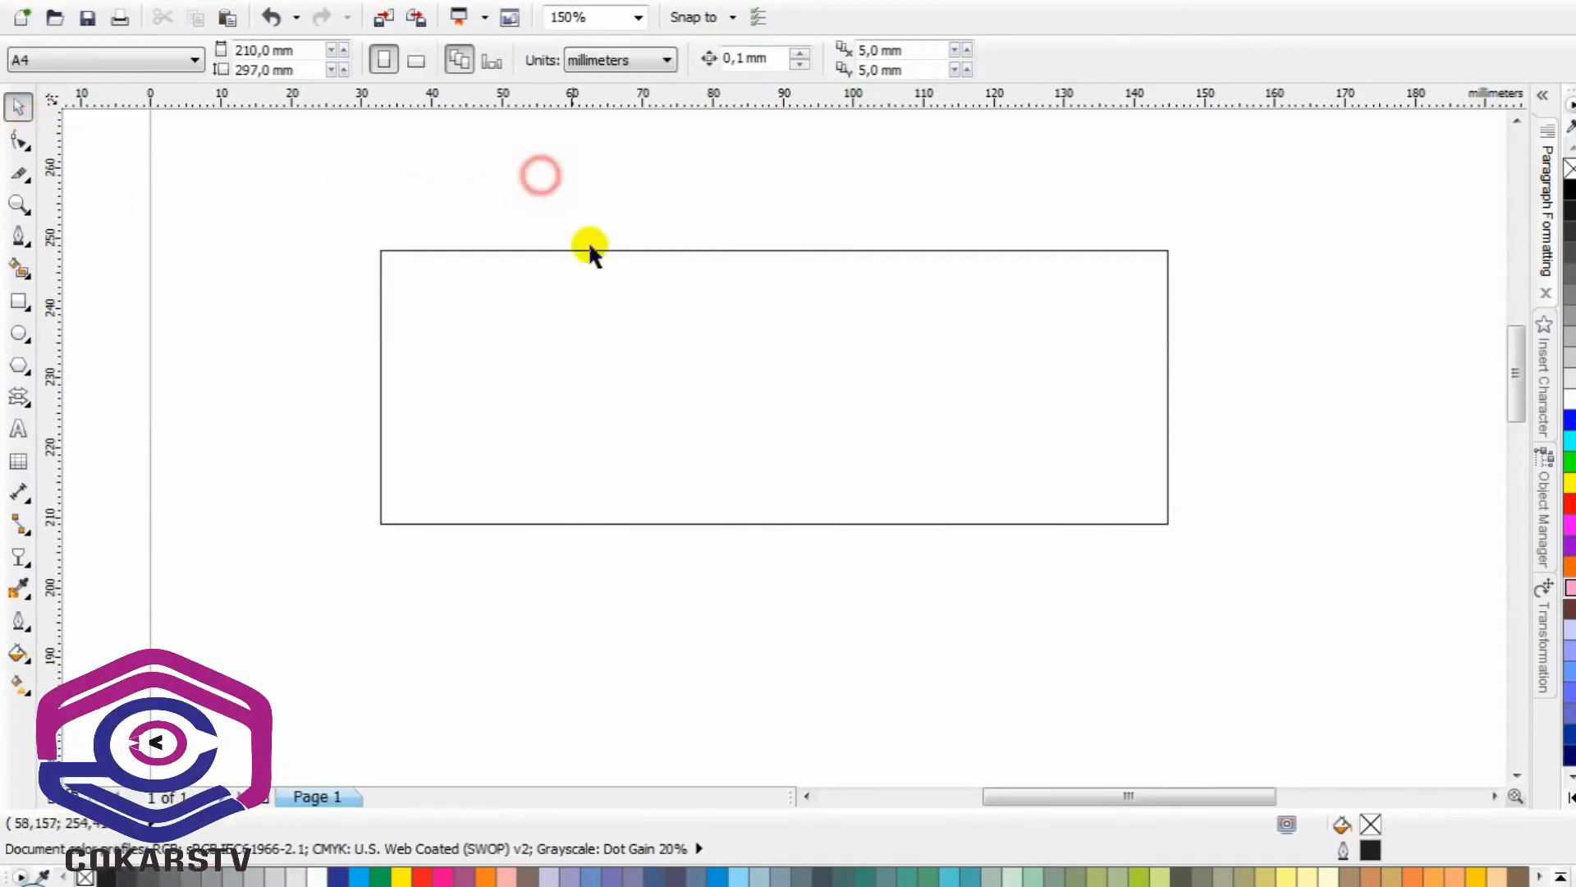
left_click(775, 380)
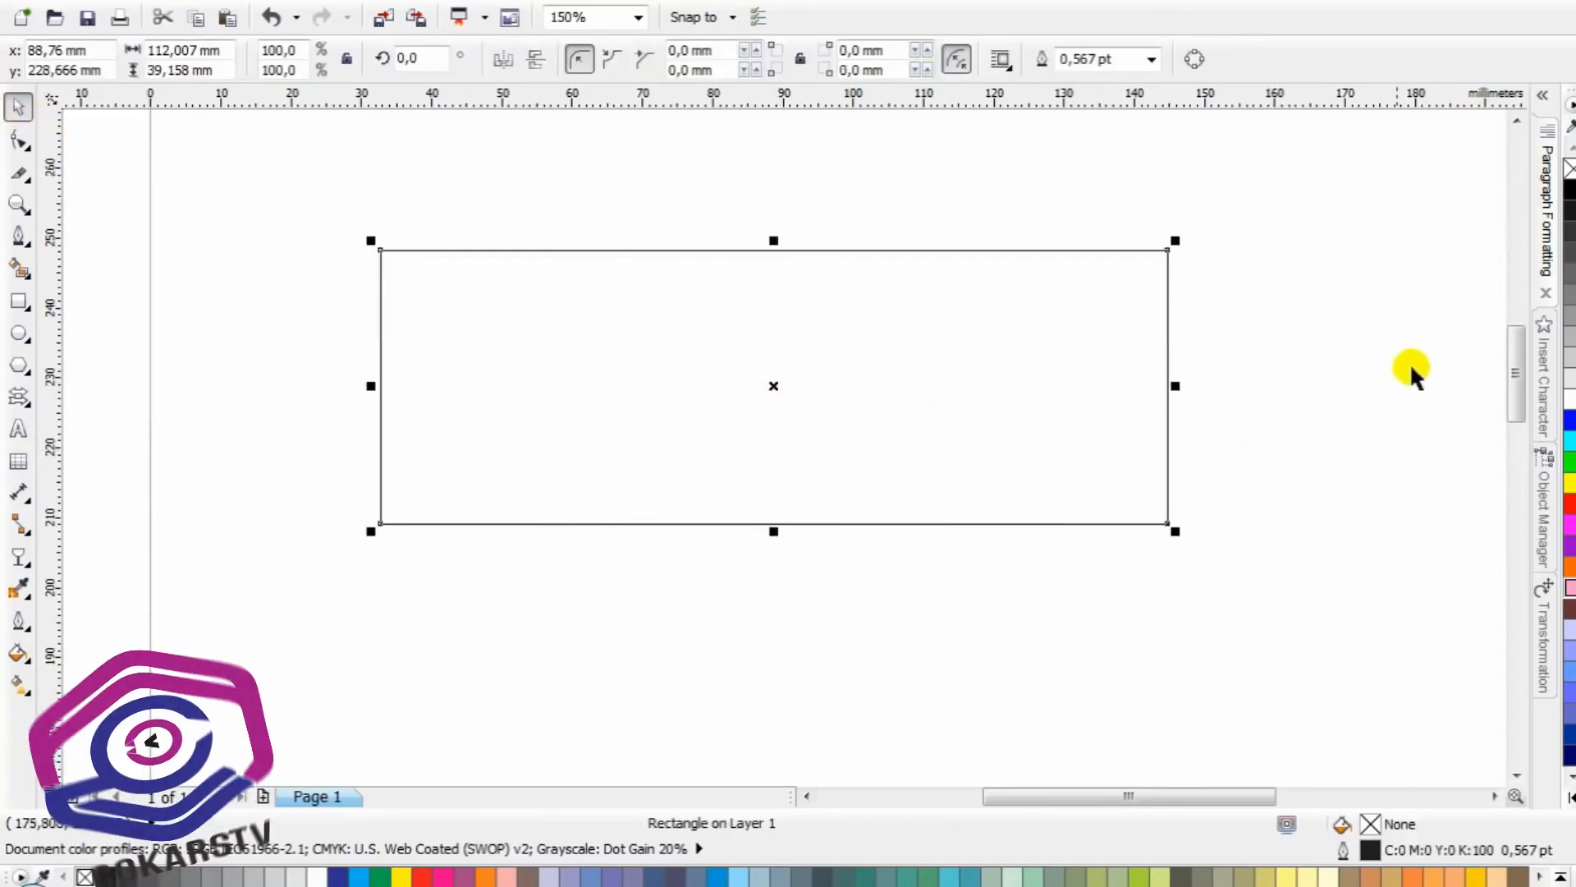
Fill the rectangle with cyan (#00FFFF) and deselect it
left_click(1570, 441)
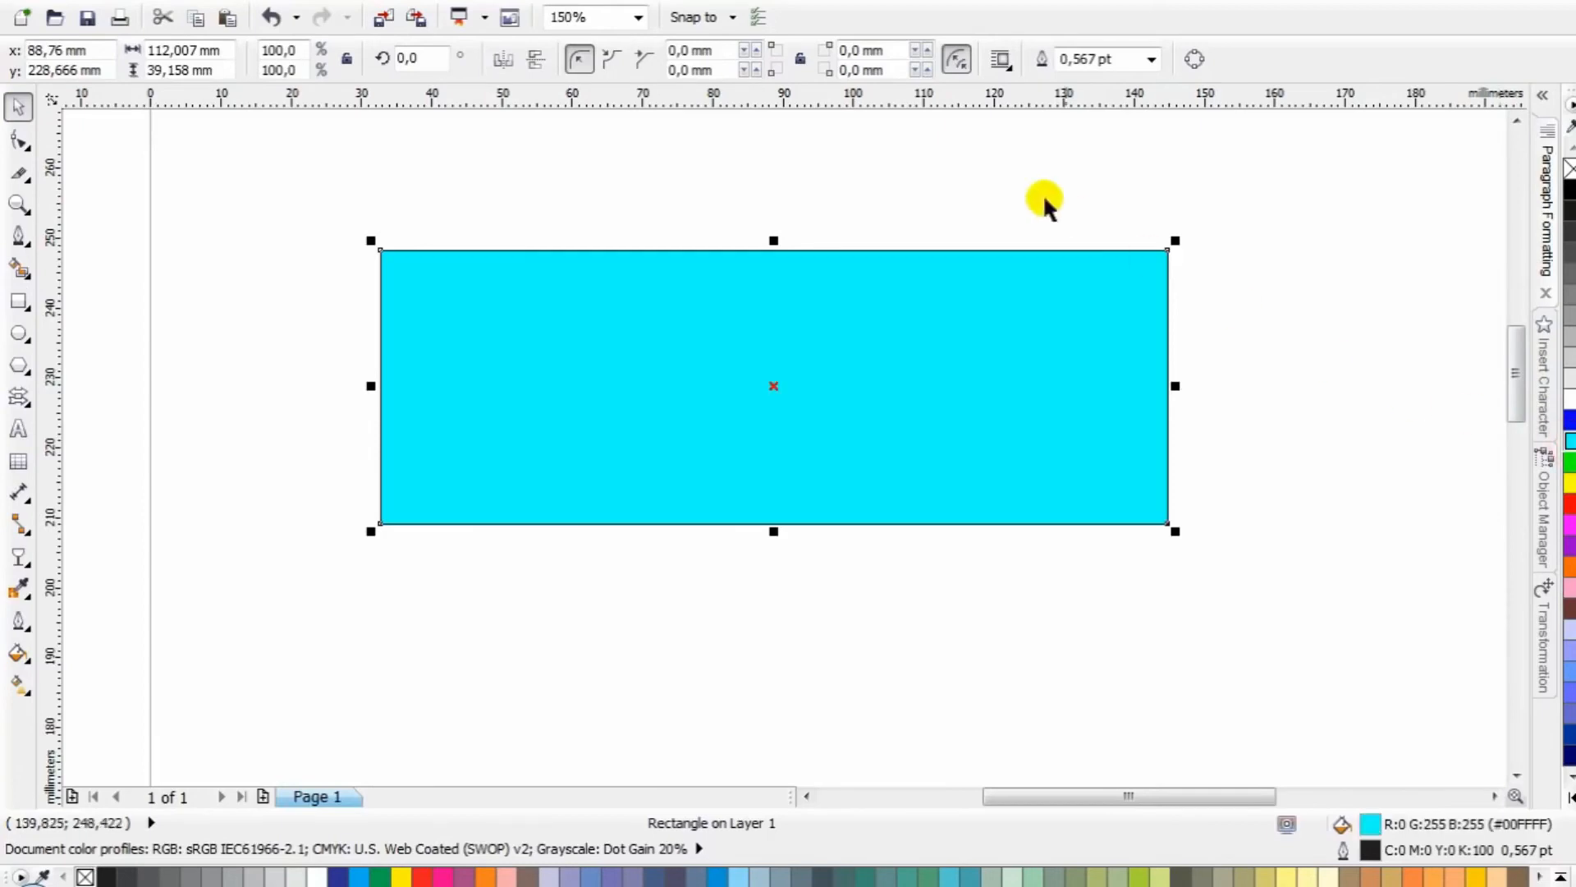
left_click(975, 177)
Select the cyan rectangle, view its Uniform Fill colour settings and leave them without changes
left_click(20, 654)
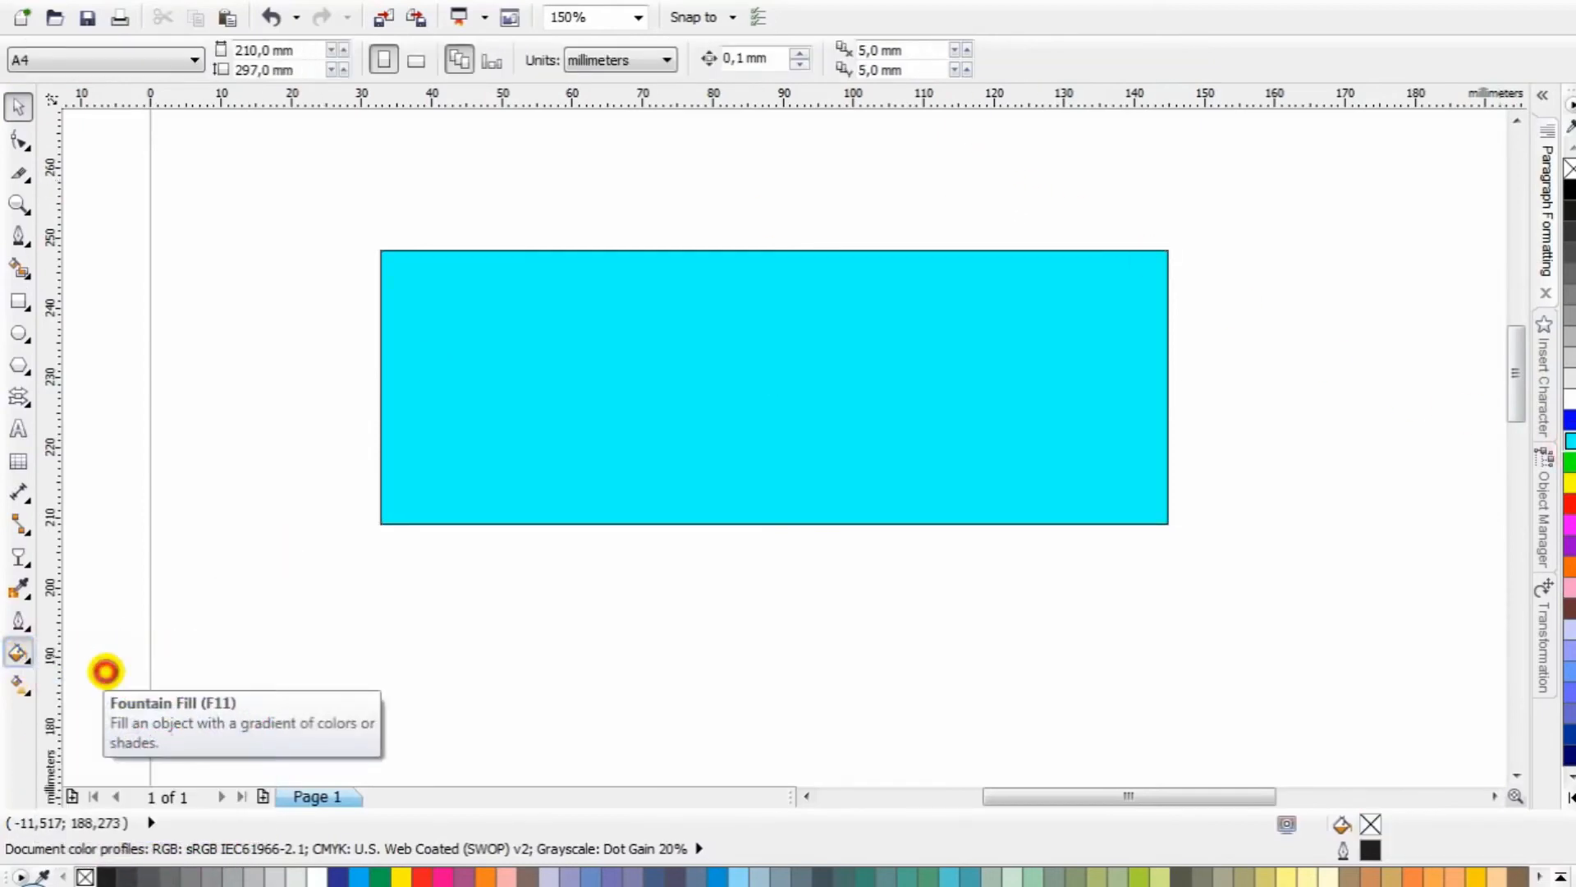
left_click(105, 672)
left_click(825, 534)
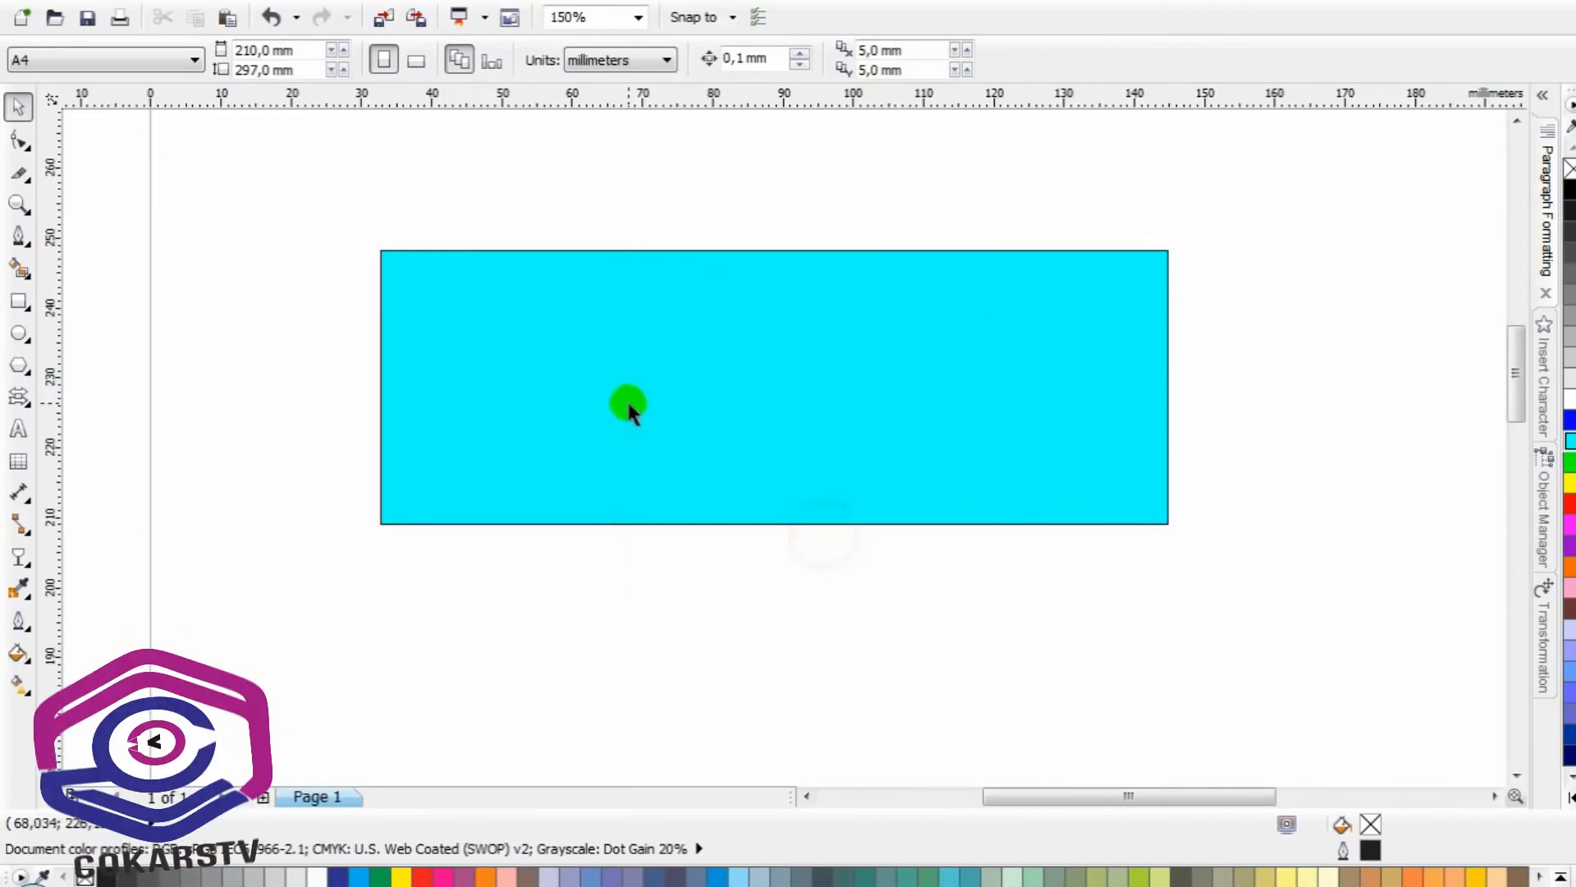
left_click(628, 405)
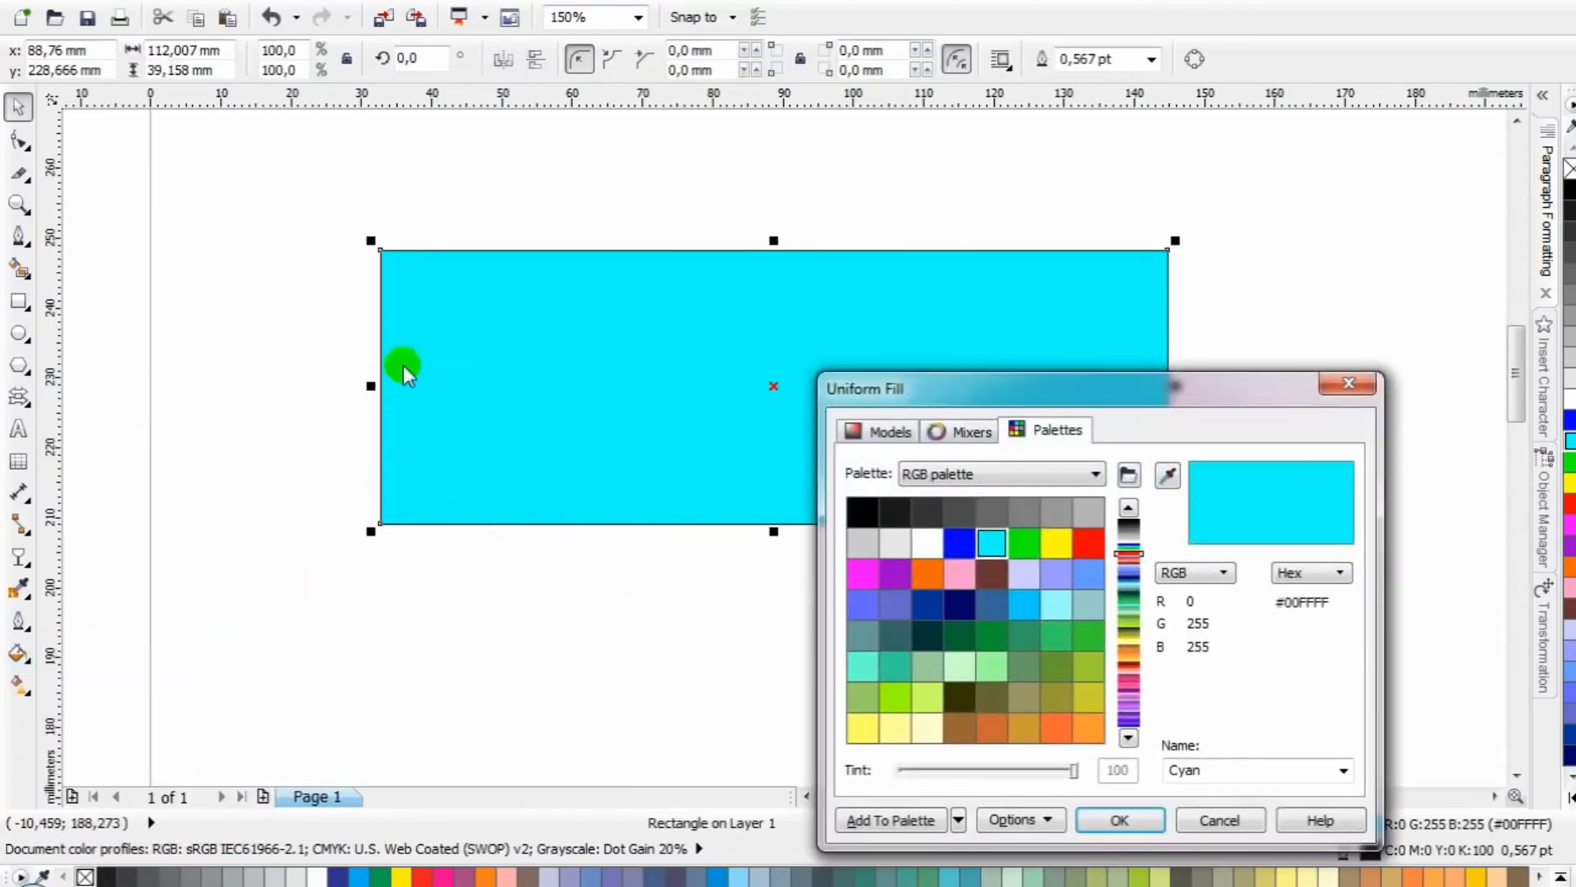
left_click(1346, 385)
Apply a linear two-colour fountain fill from cyan to yellow to the rectangle and shift it very slightly
left_click(6, 654)
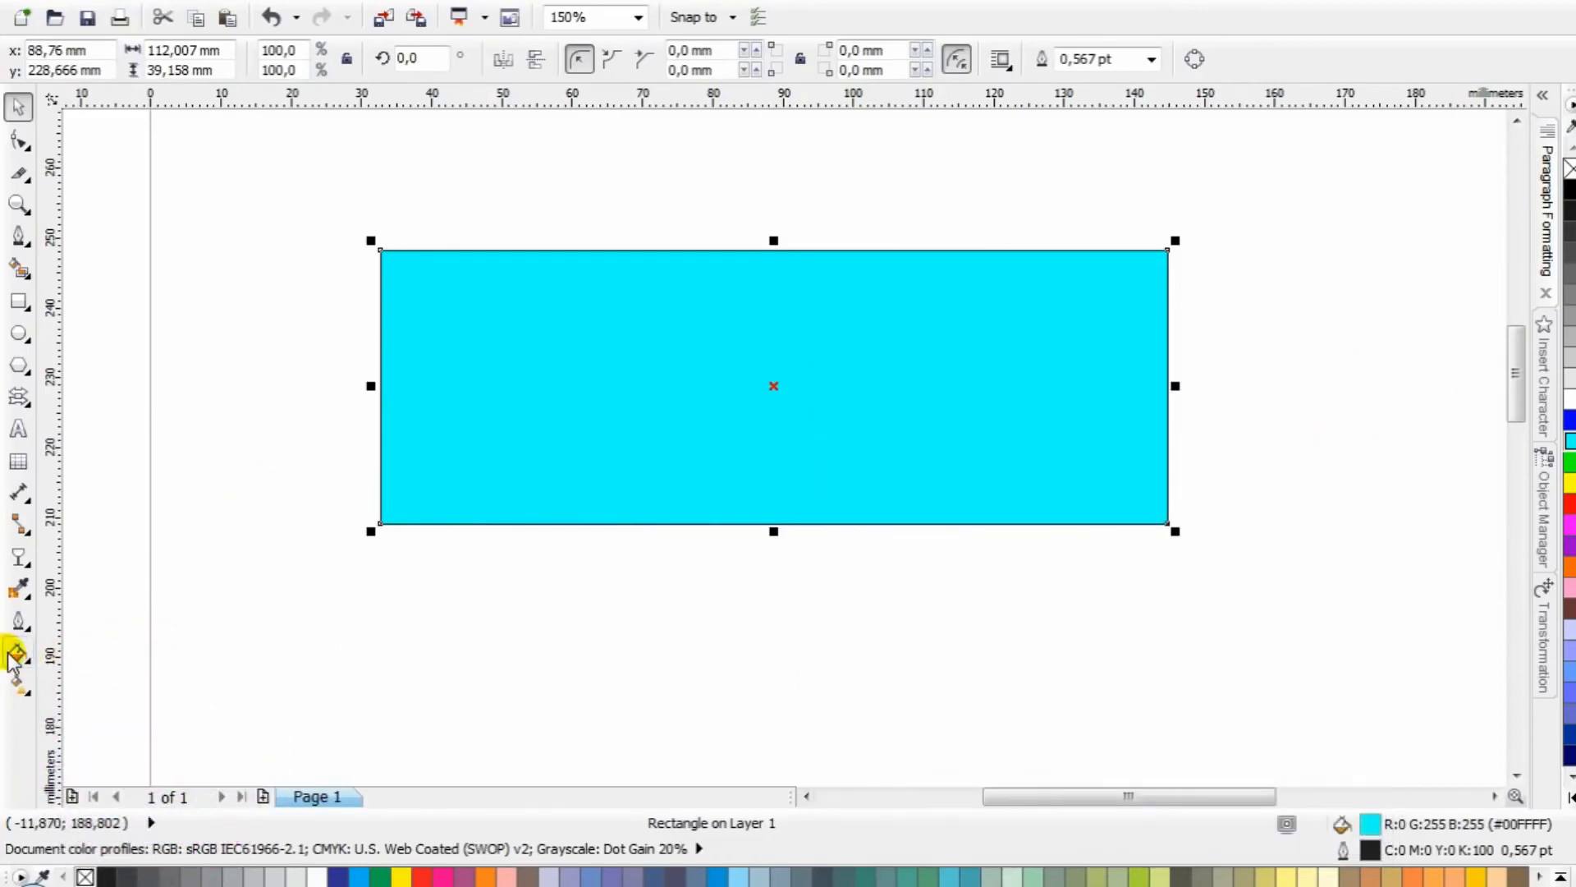
left_click(97, 682)
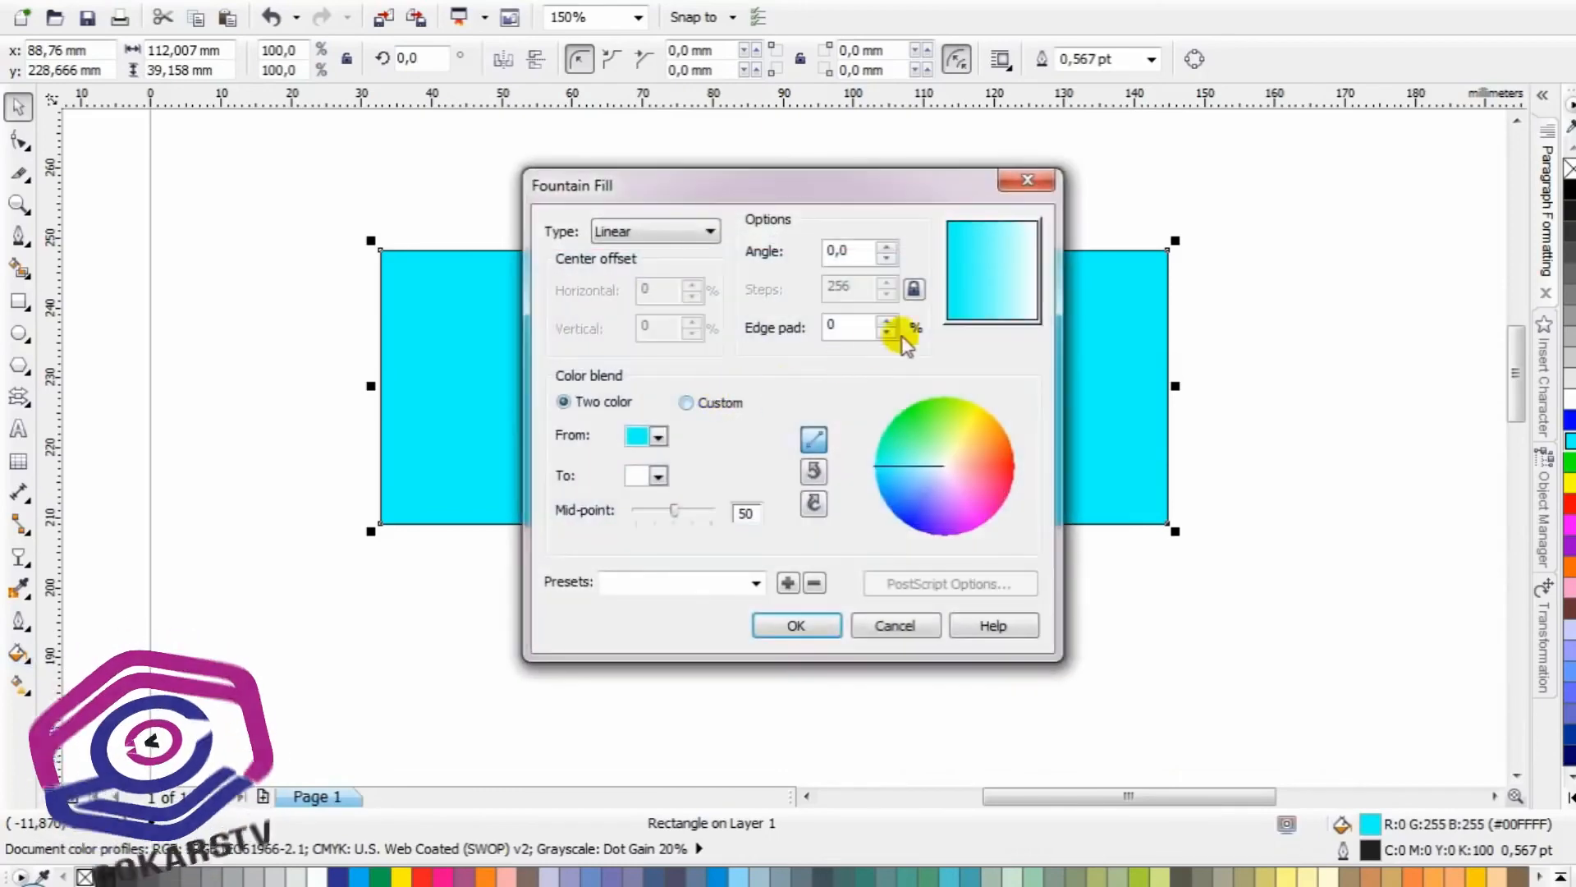
left_click(688, 232)
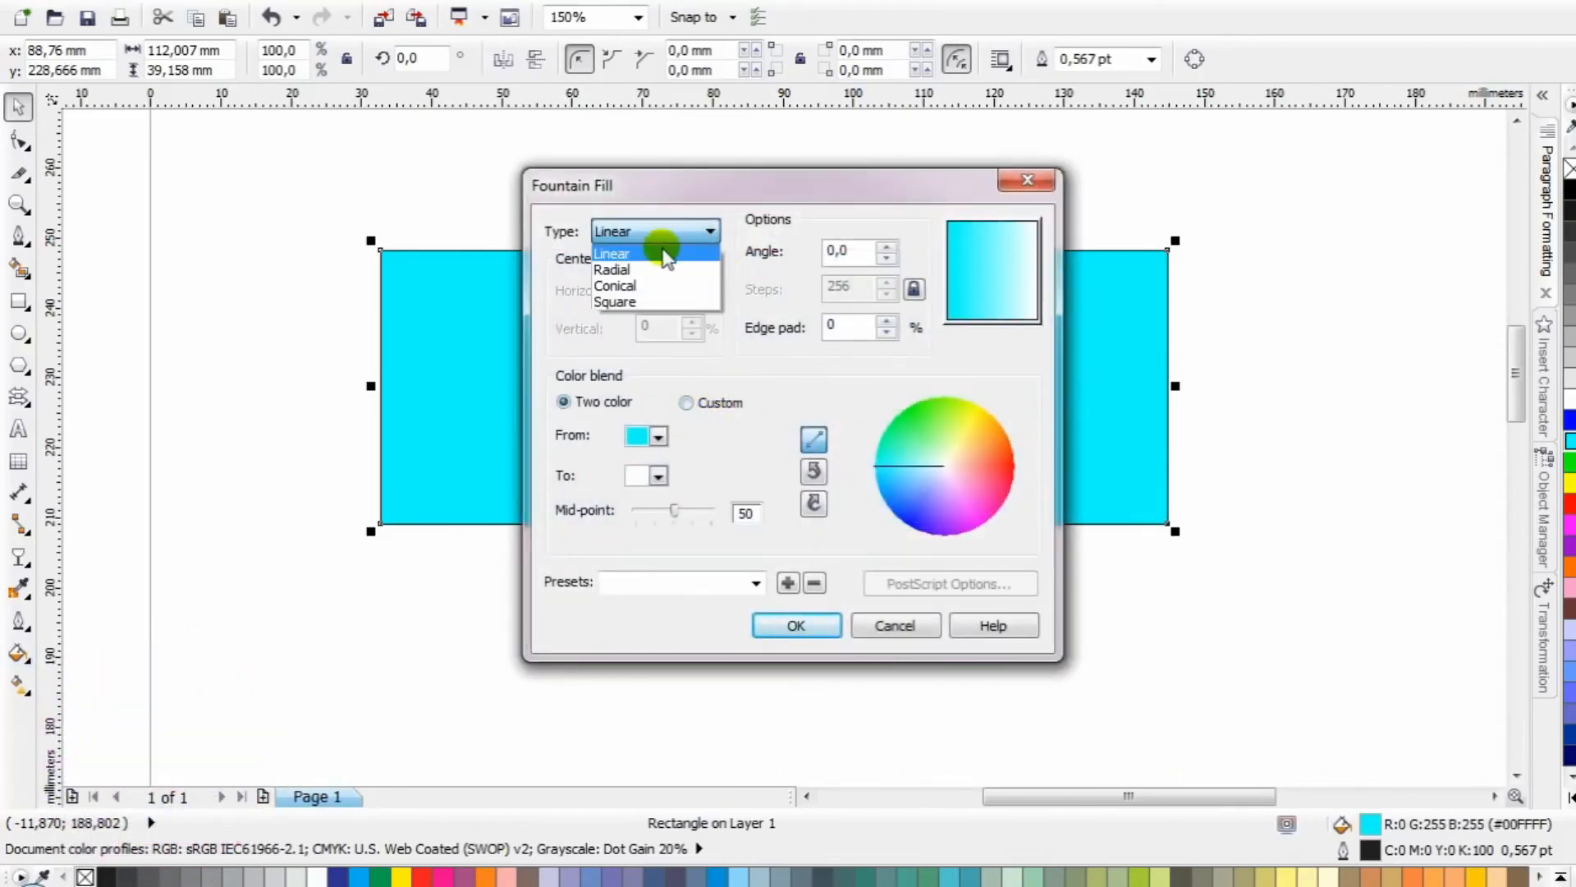
left_click(657, 233)
left_click(658, 476)
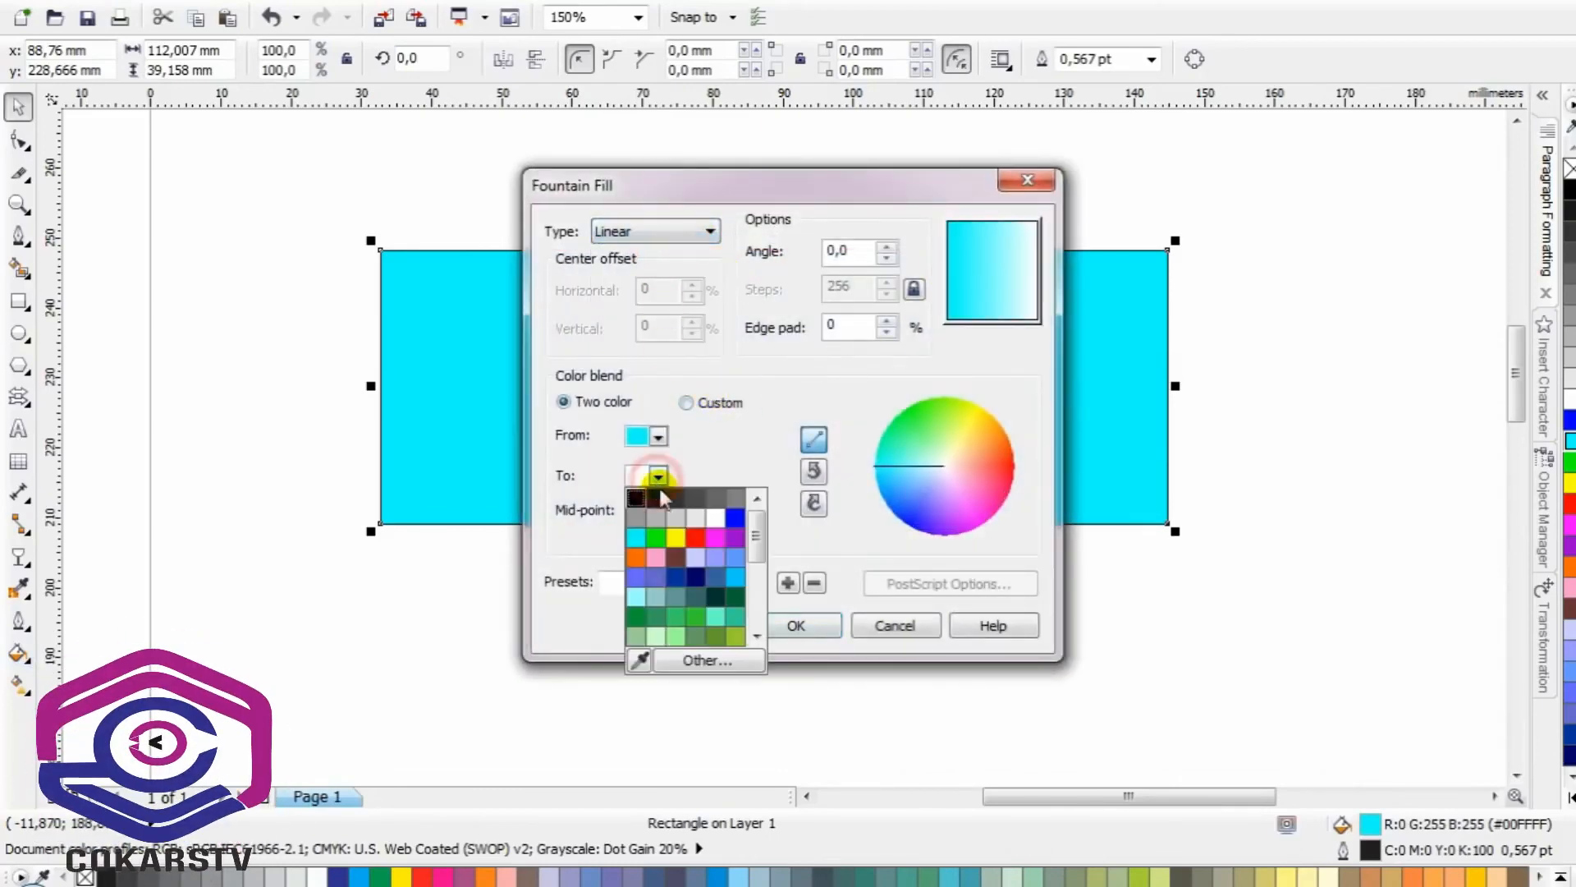
left_click(676, 537)
left_click(784, 625)
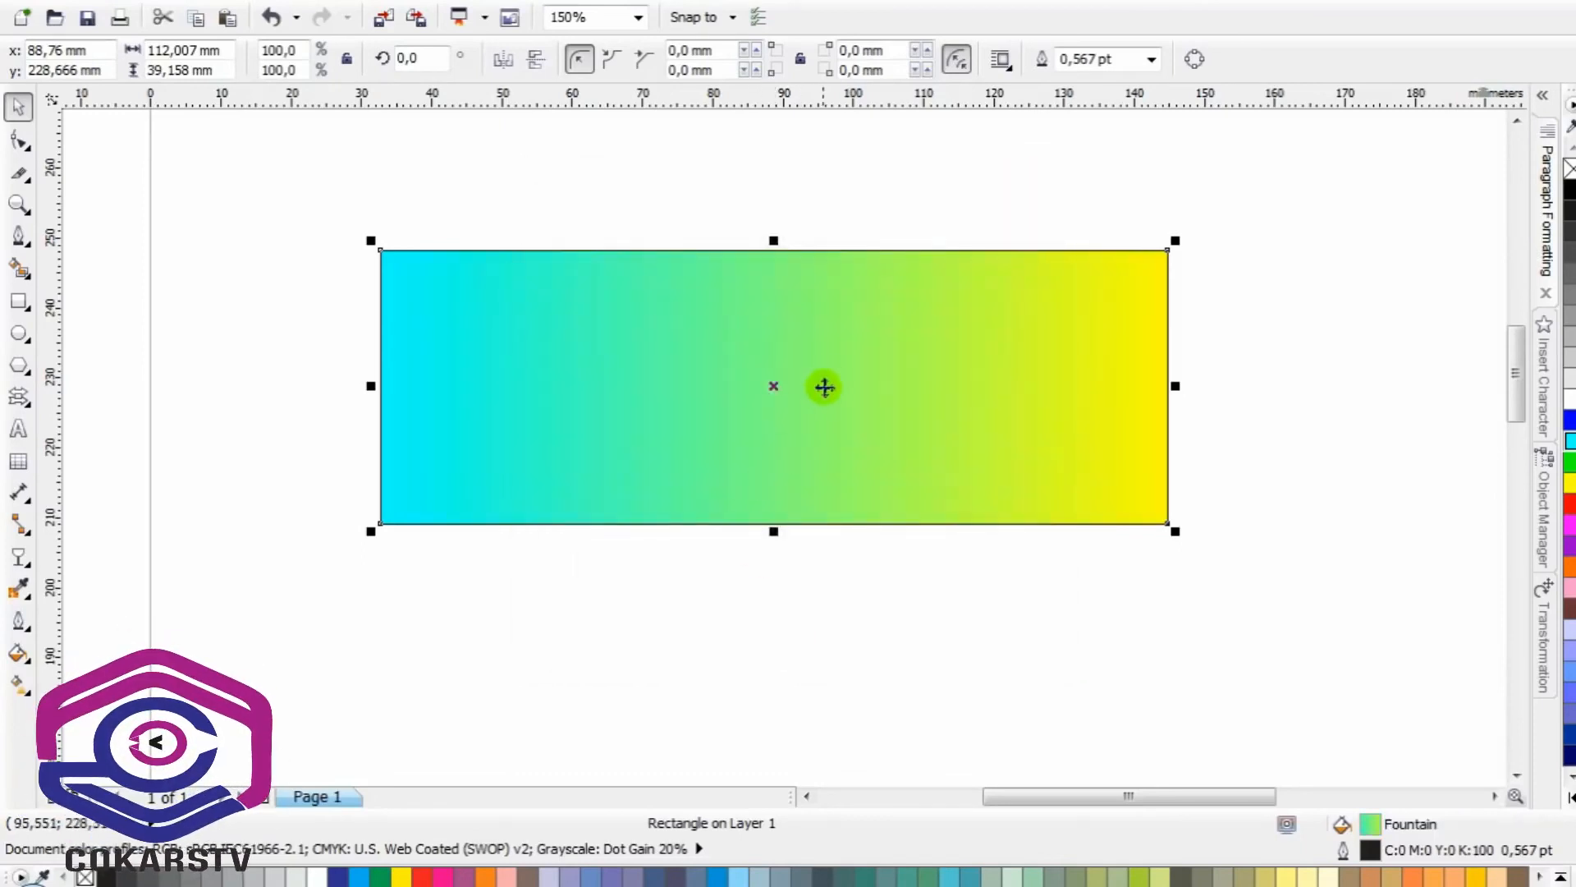
left_click_drag(837, 369, 855, 323)
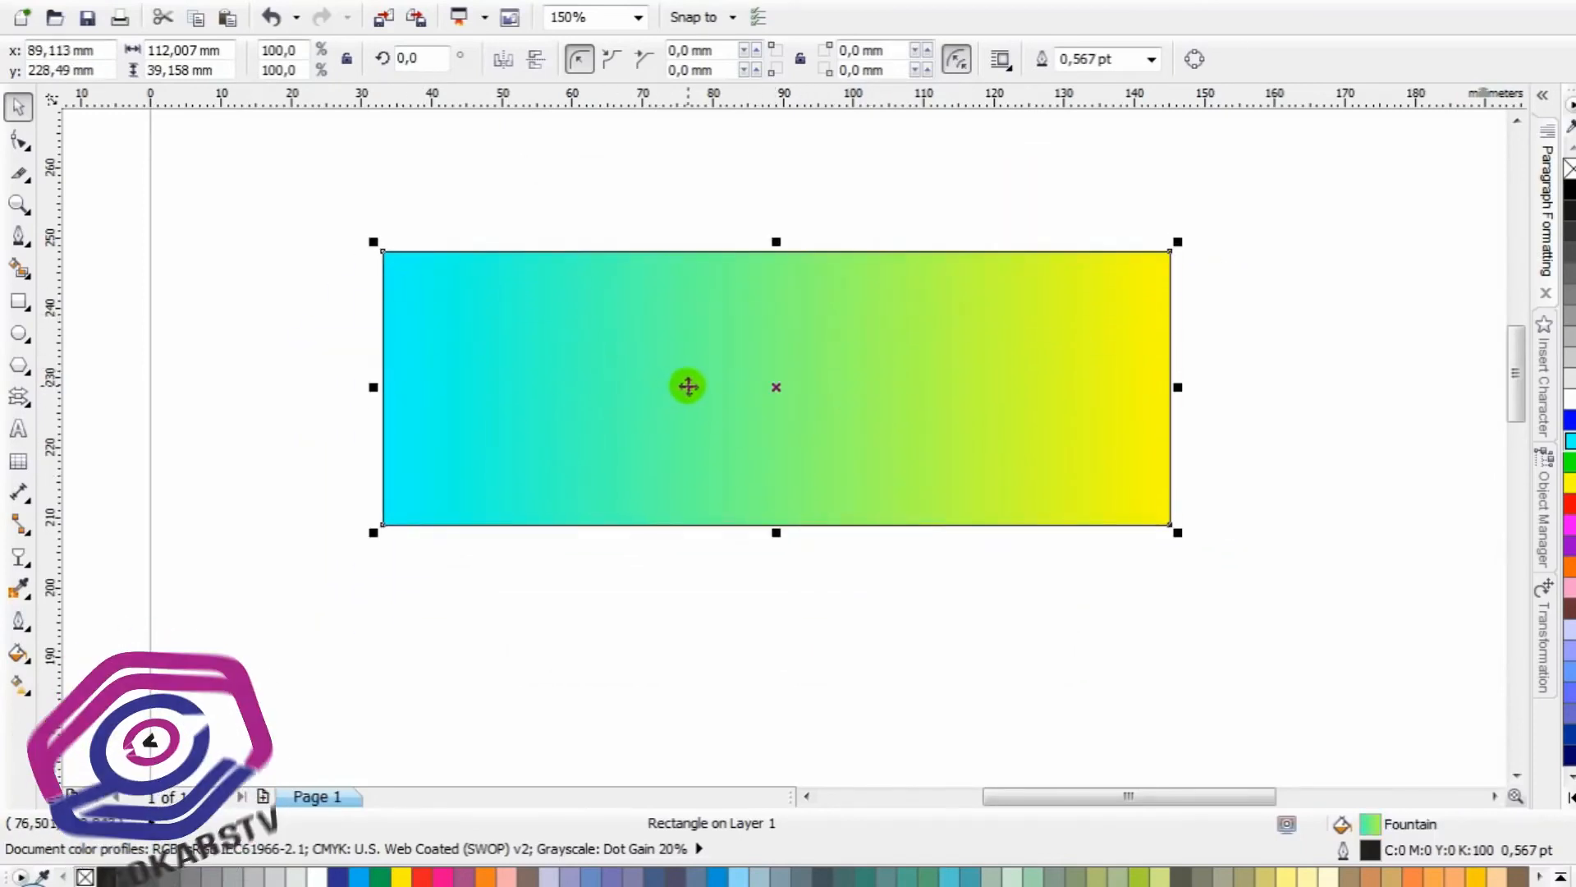
Switch the rectangle's fountain fill to a custom colour blend and add an orange stop at 16%
left_click(20, 655)
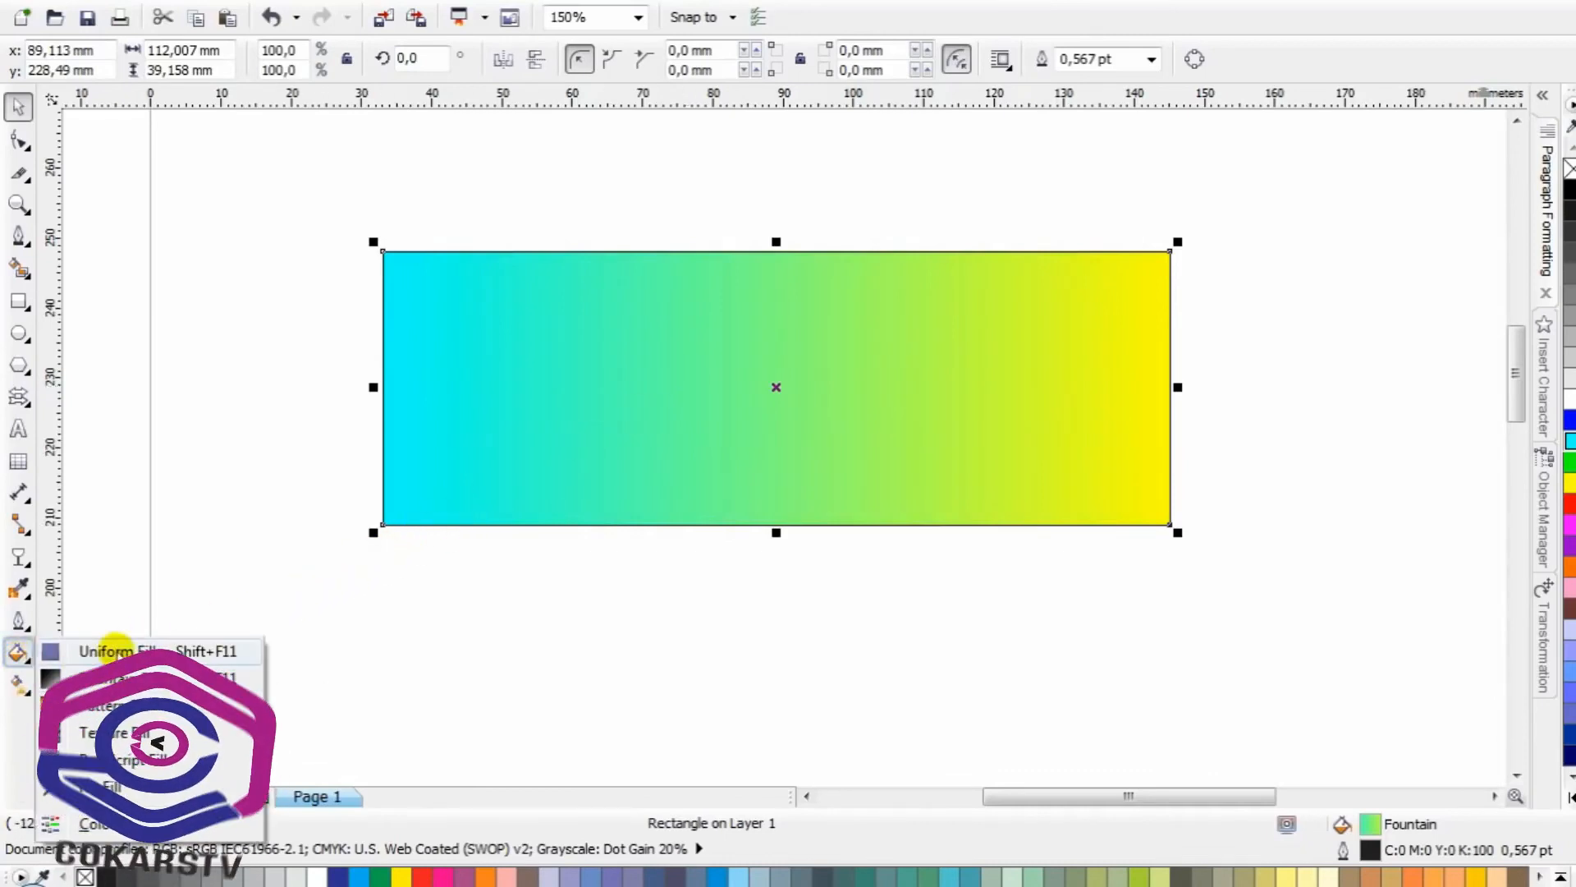
left_click(619, 422)
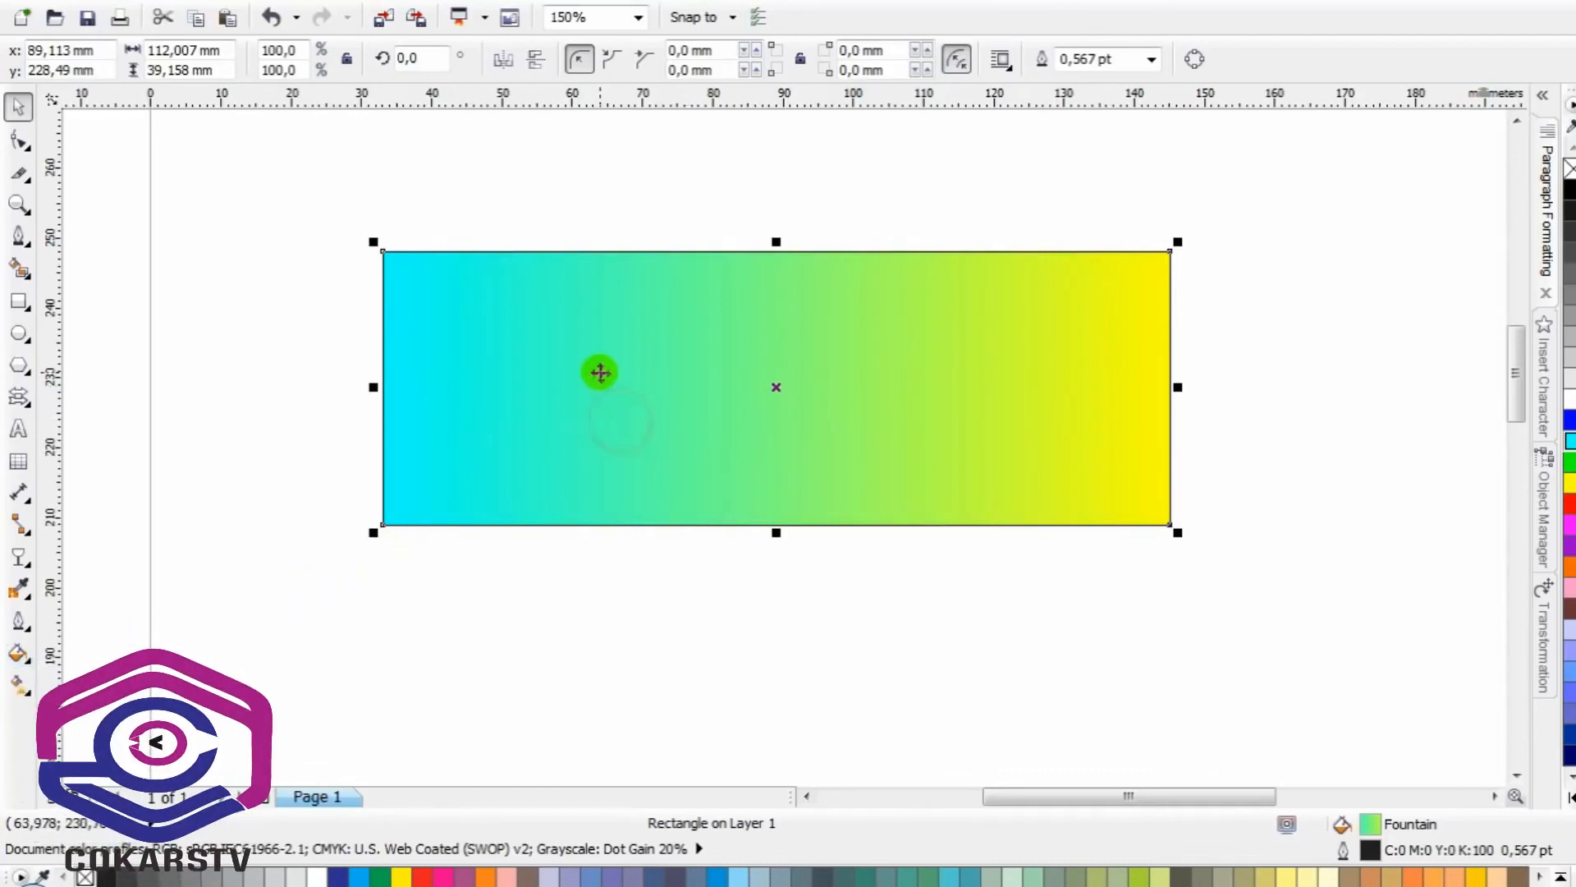
left_click(20, 654)
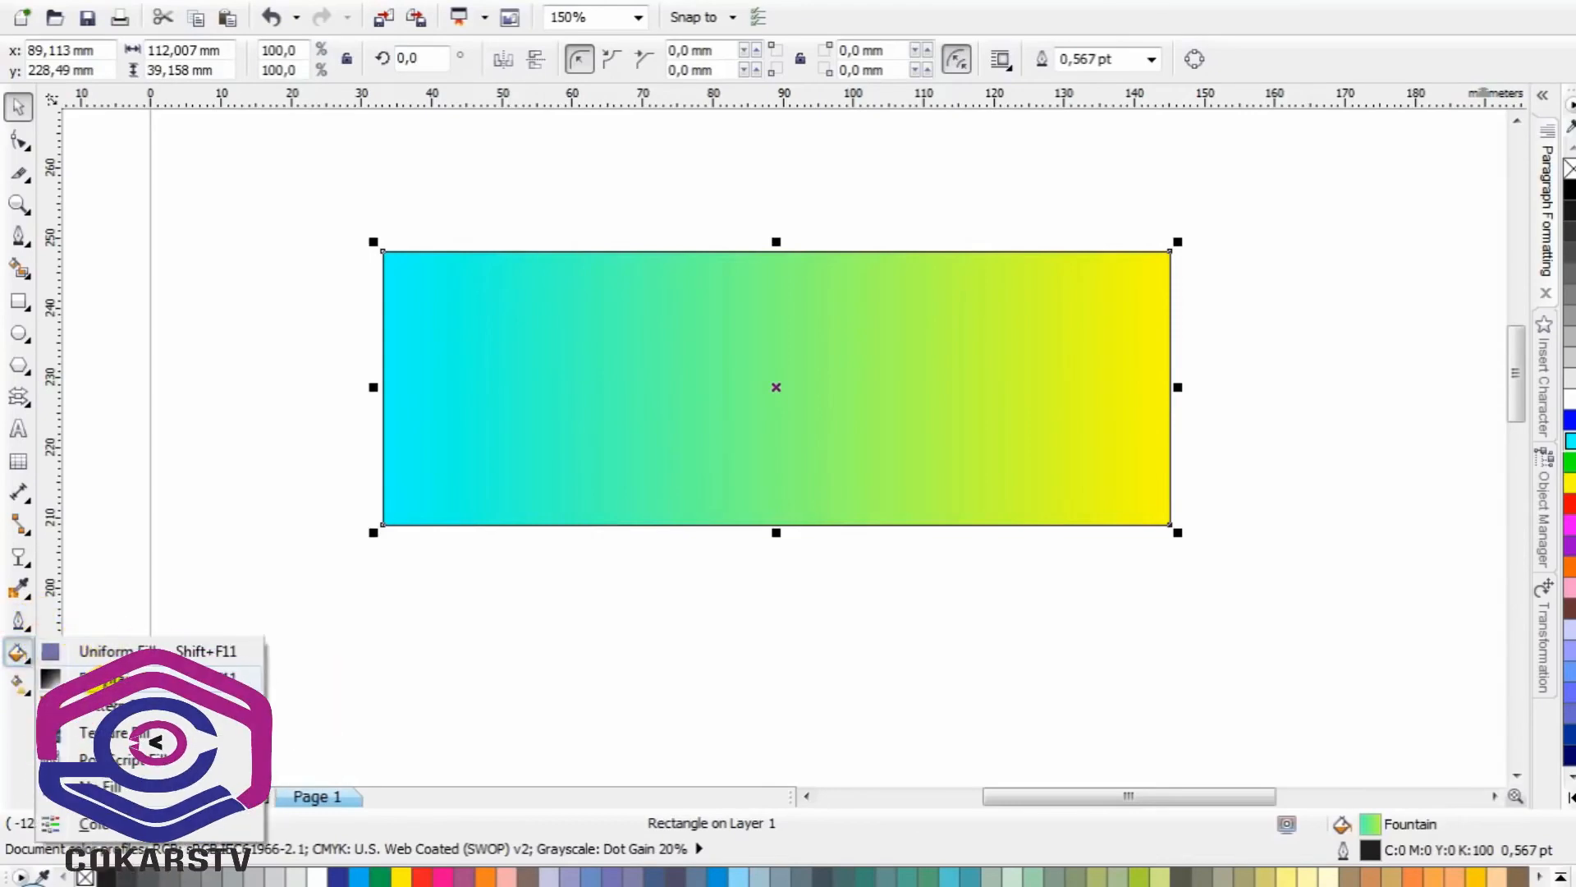
left_click(105, 684)
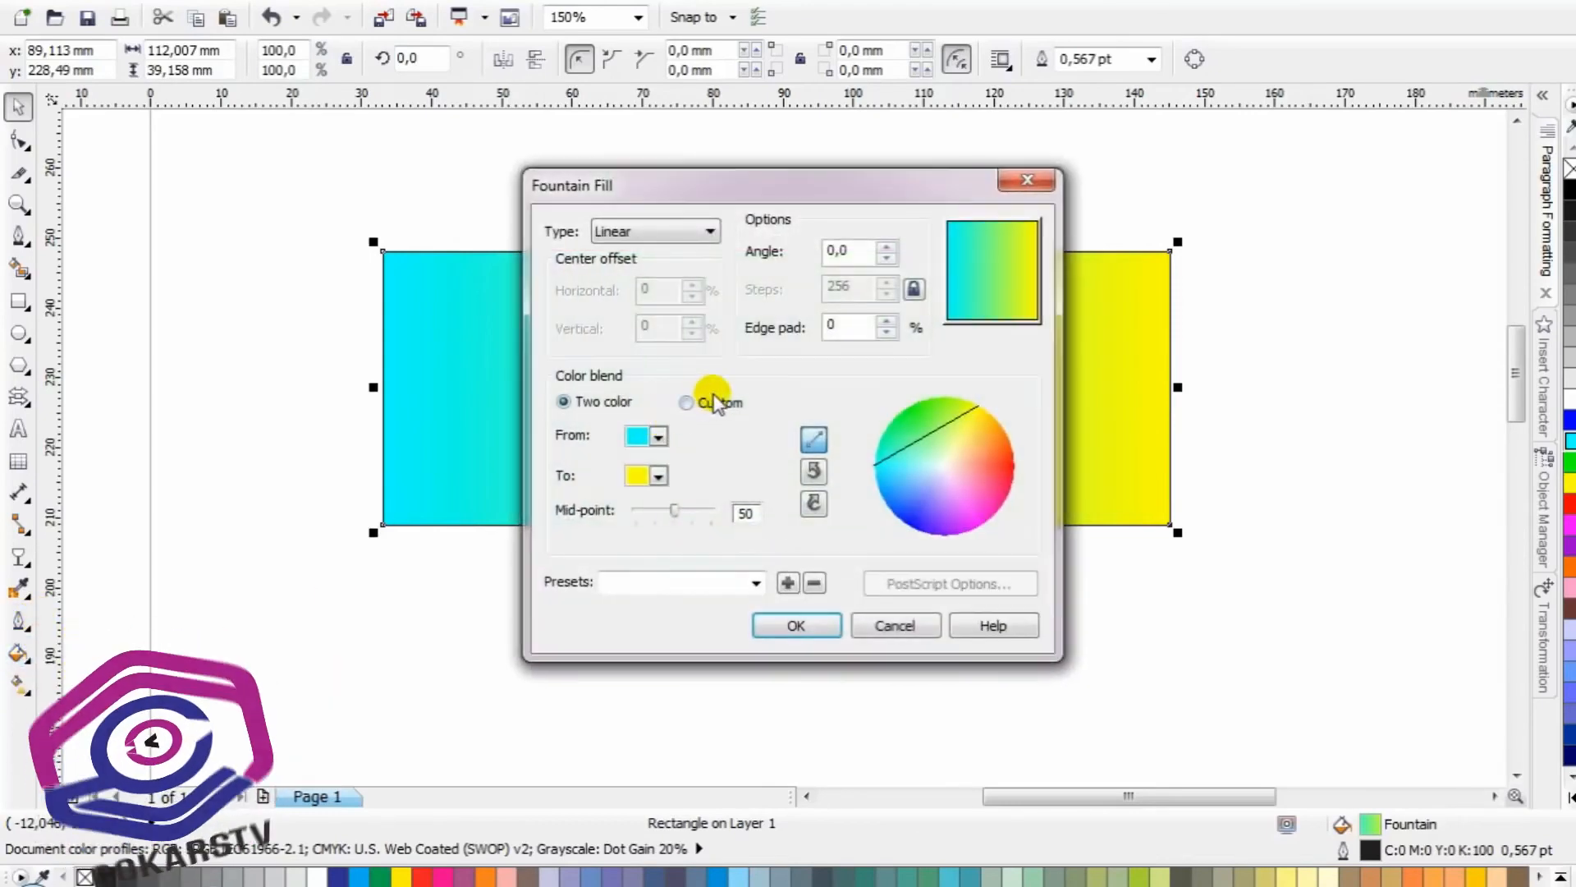
left_click(697, 411)
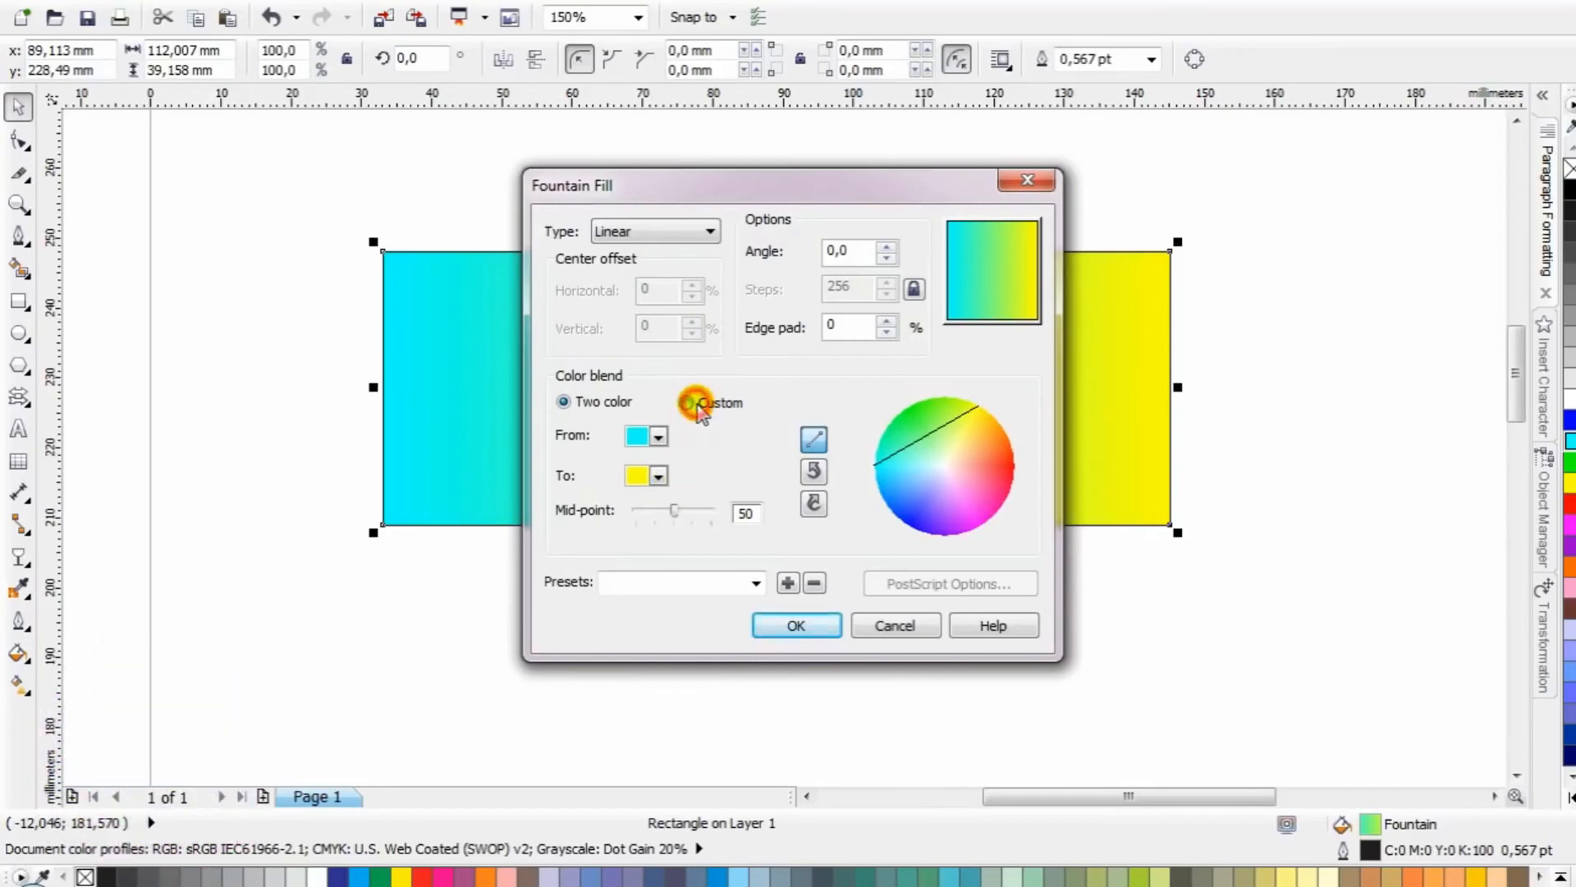
left_click(631, 476)
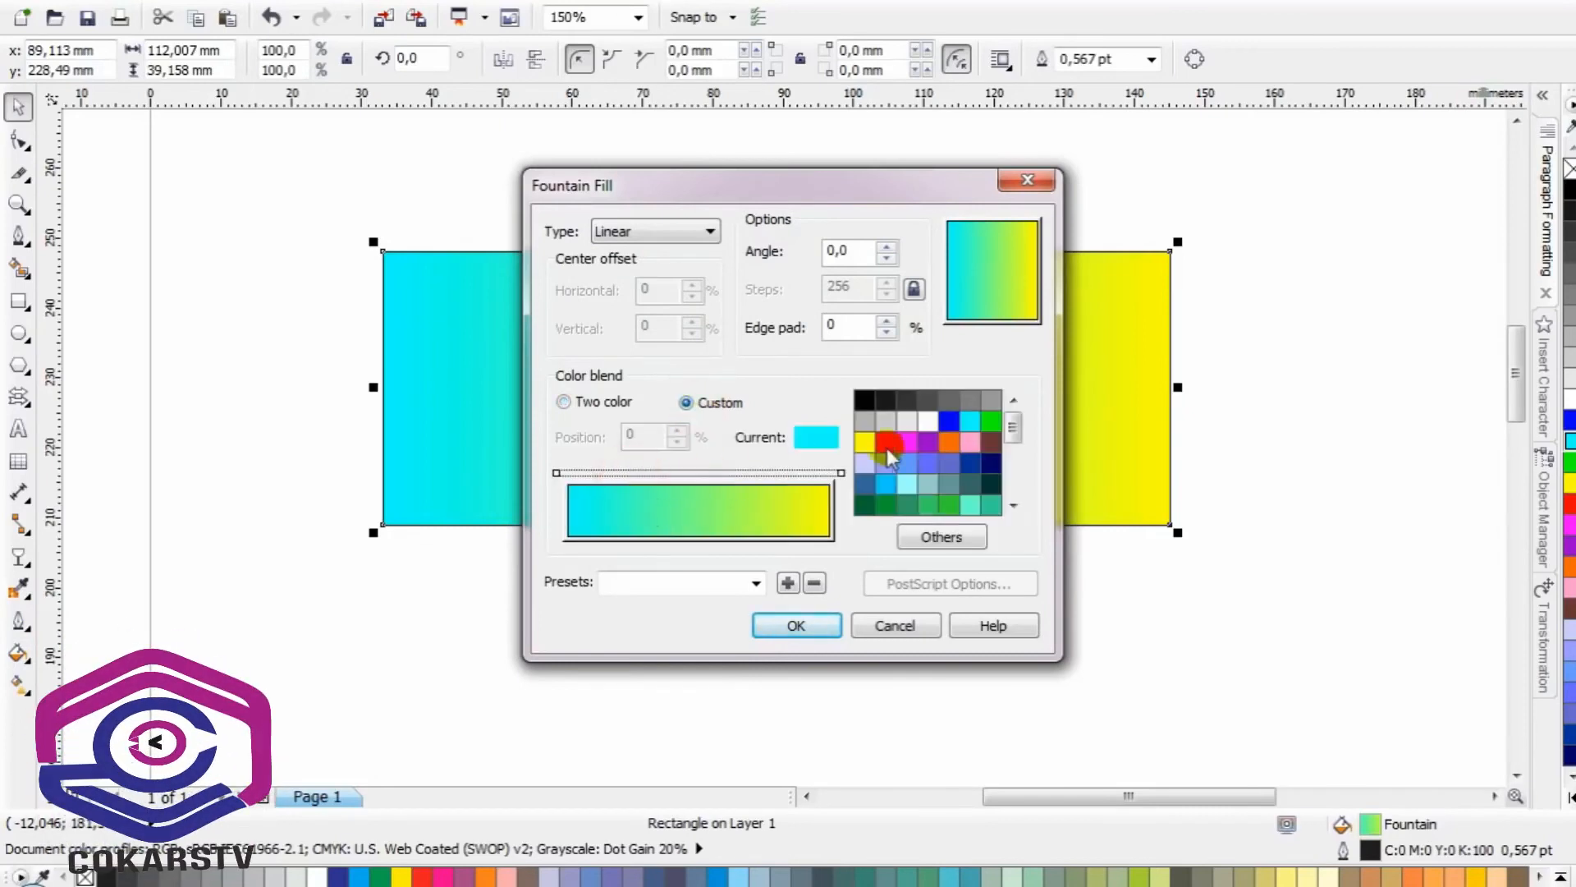
double_click(609, 474)
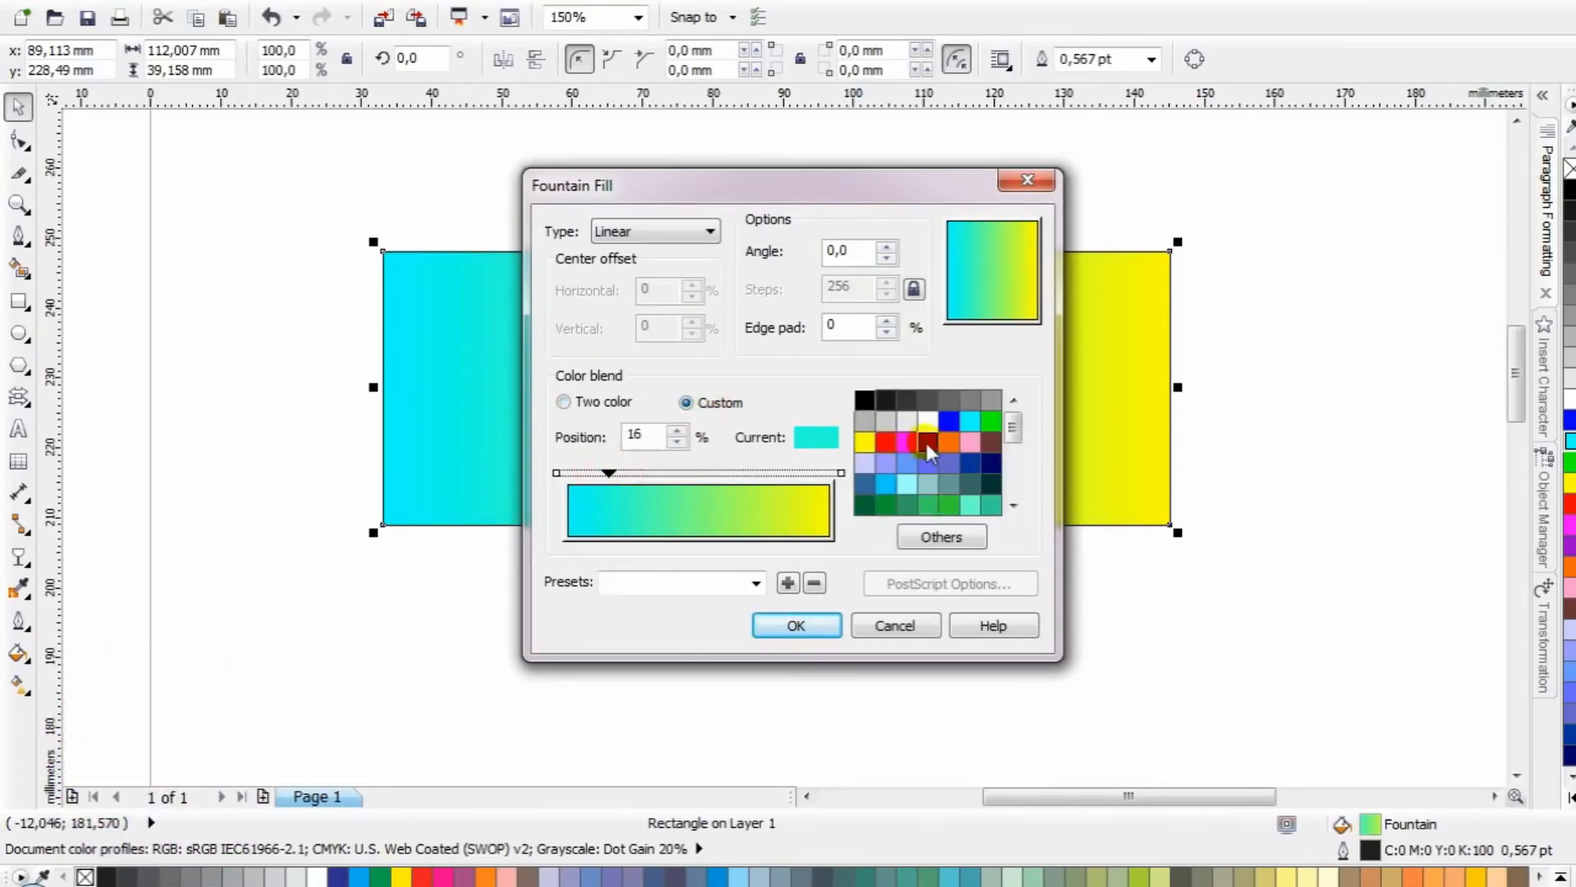
left_click(949, 442)
Add a periwinkle blue stop at 35% and a pale grey-teal stop at 53% to the custom blend
double_click(656, 473)
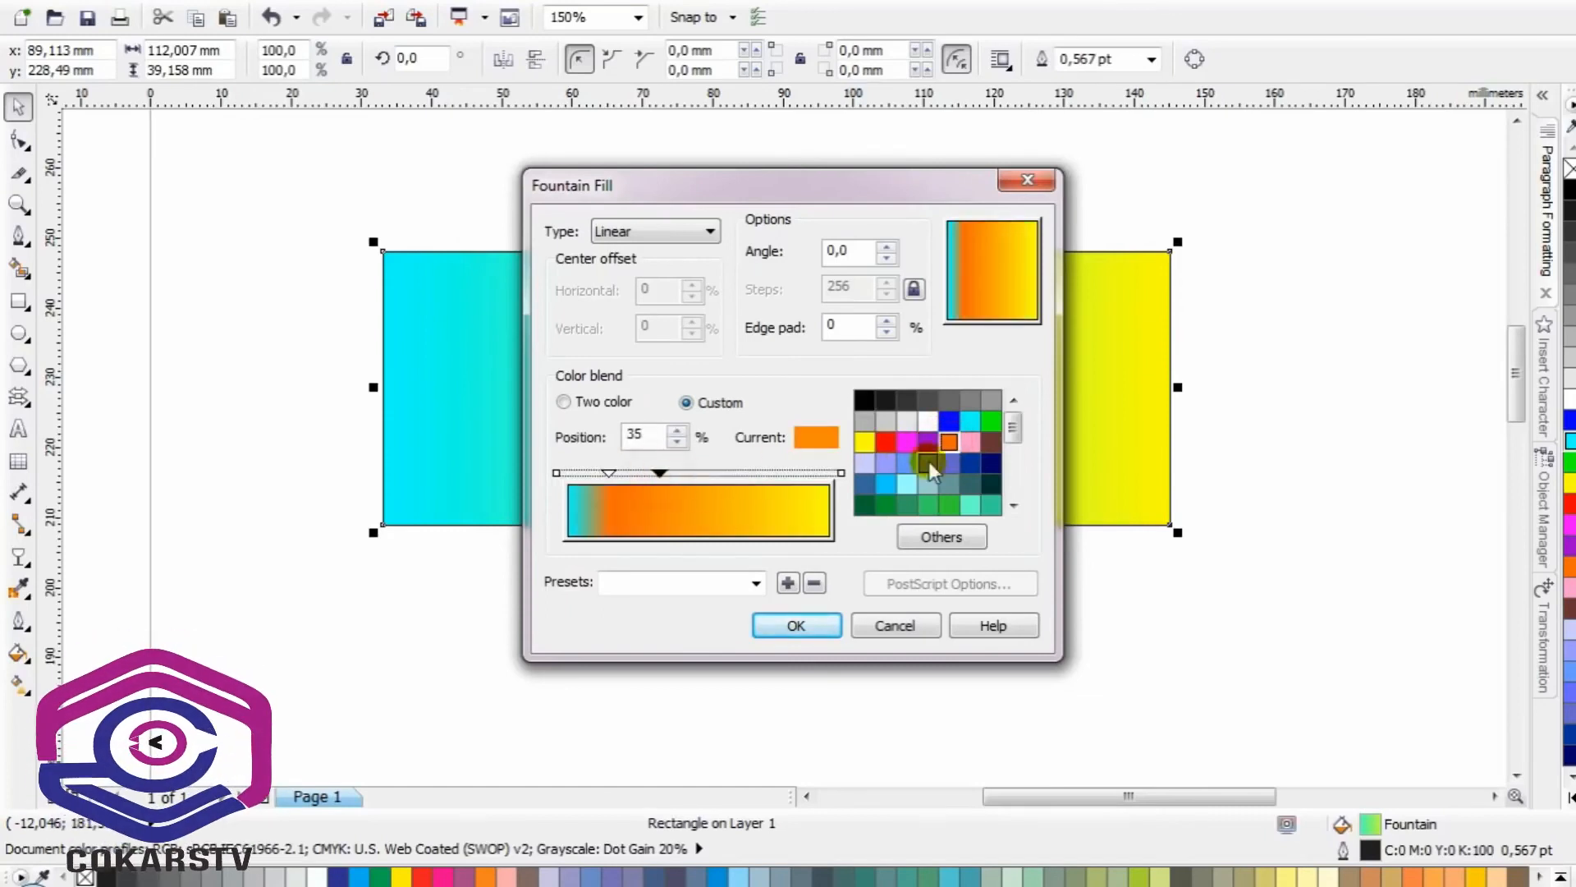
left_click(931, 466)
double_click(708, 475)
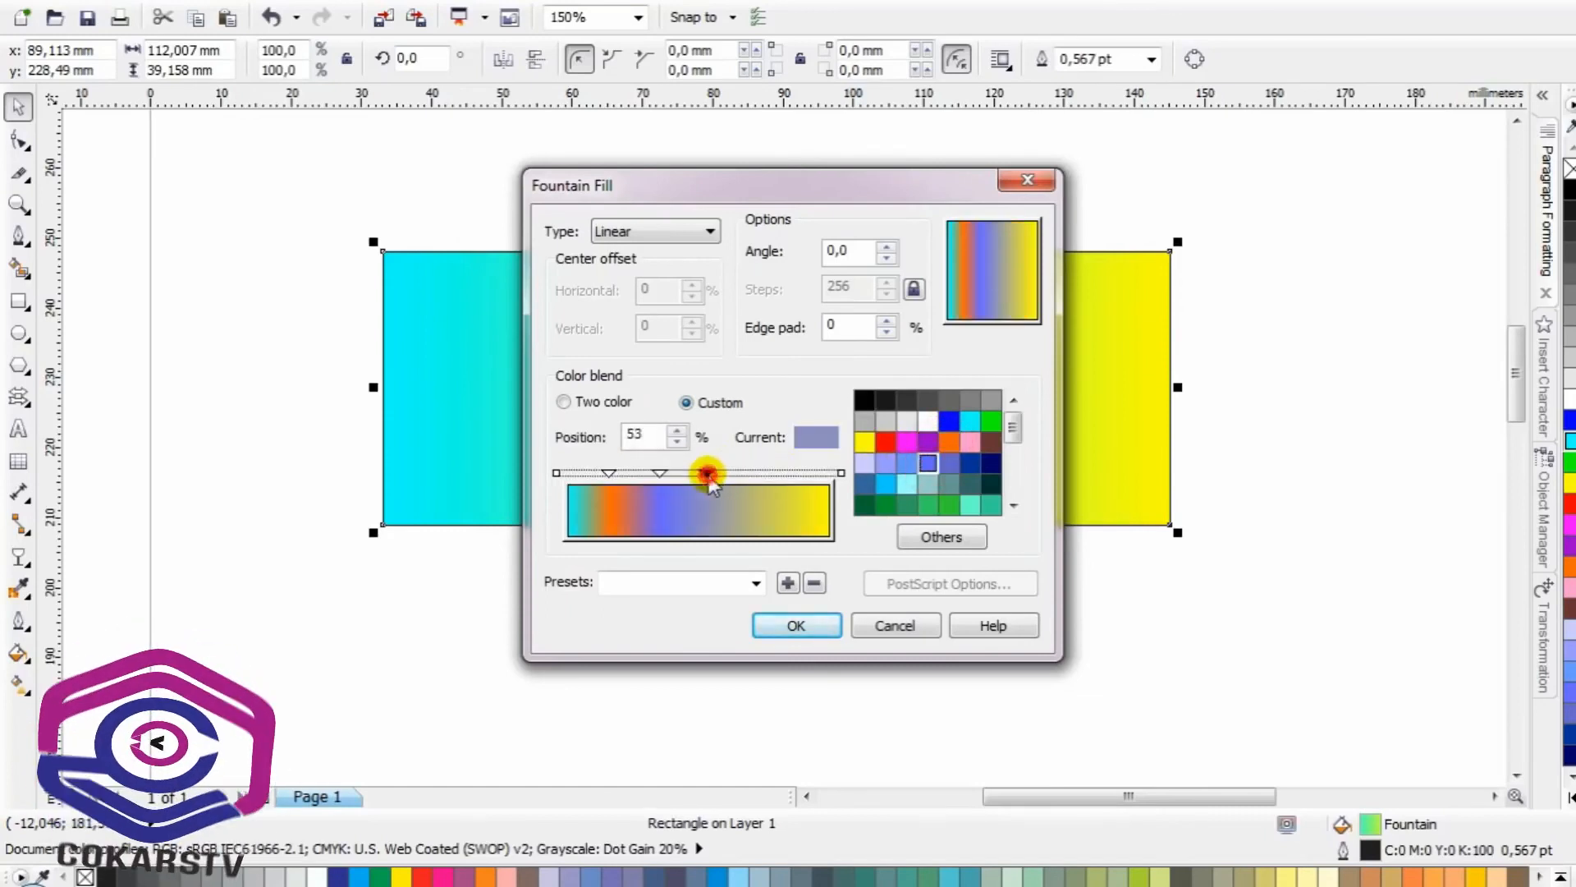
left_click(930, 483)
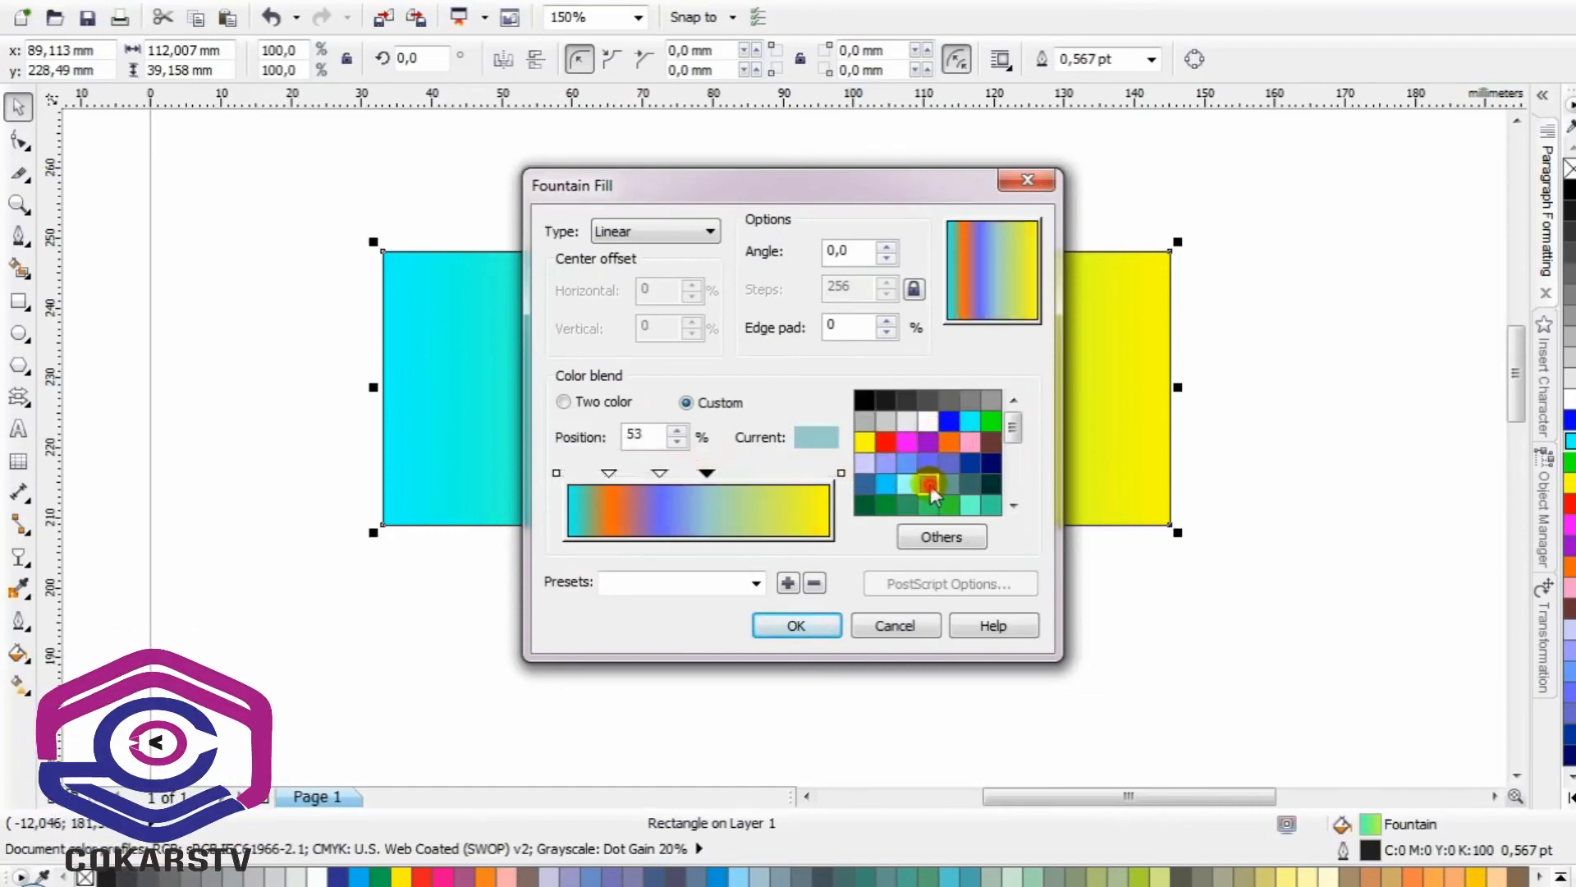
Add a dark blue stop and a white stop at 87% to the blend, and apply the fill to the rectangle
left_click(970, 462)
double_click(797, 474)
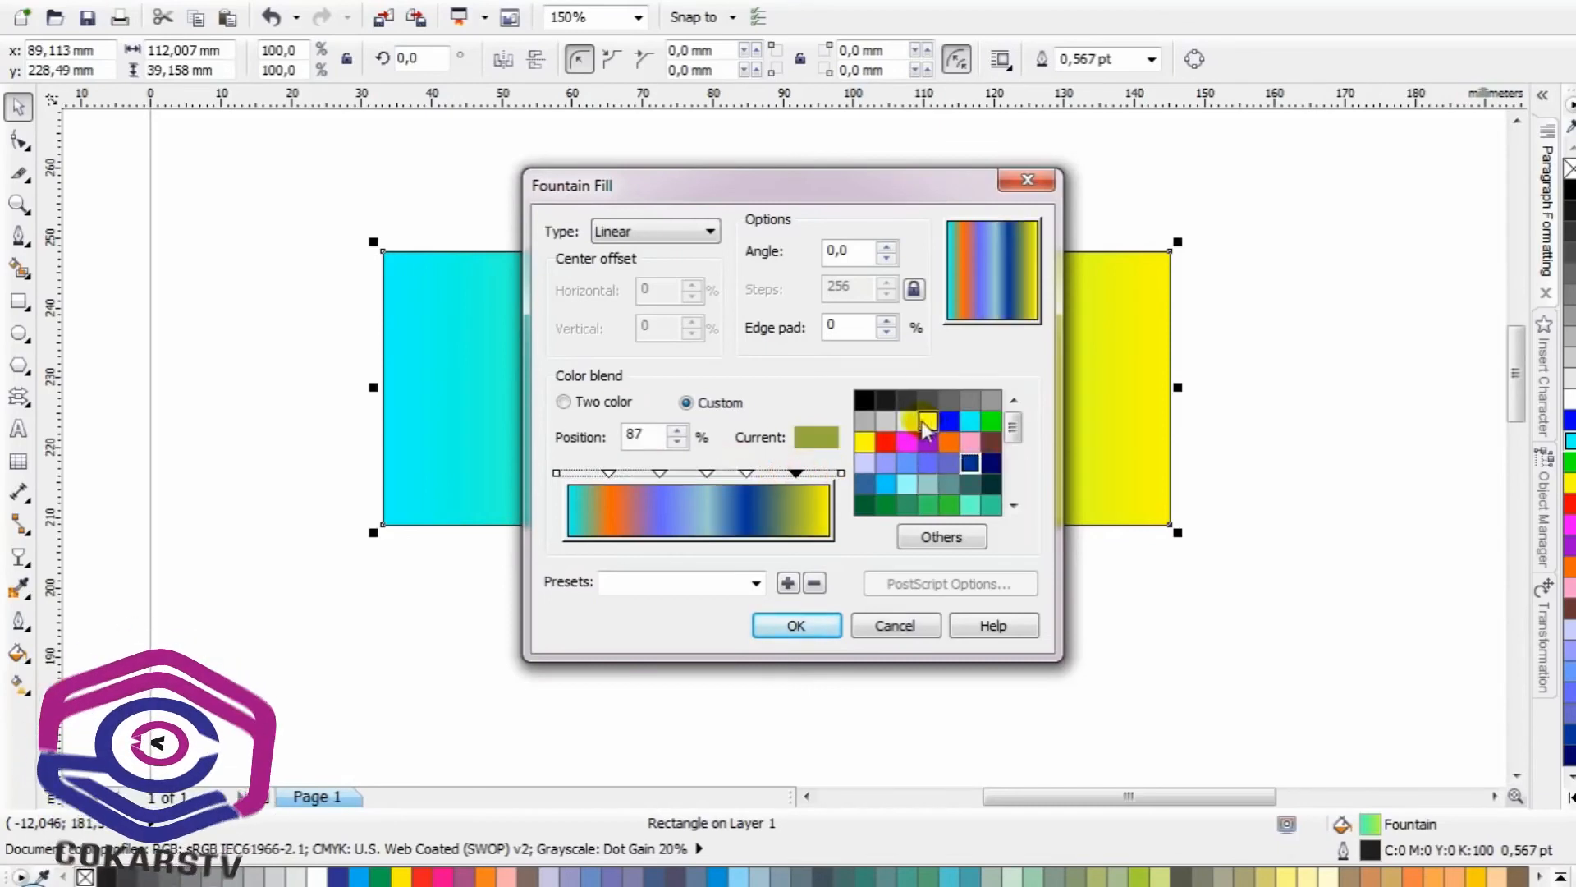
left_click(927, 421)
left_click(797, 625)
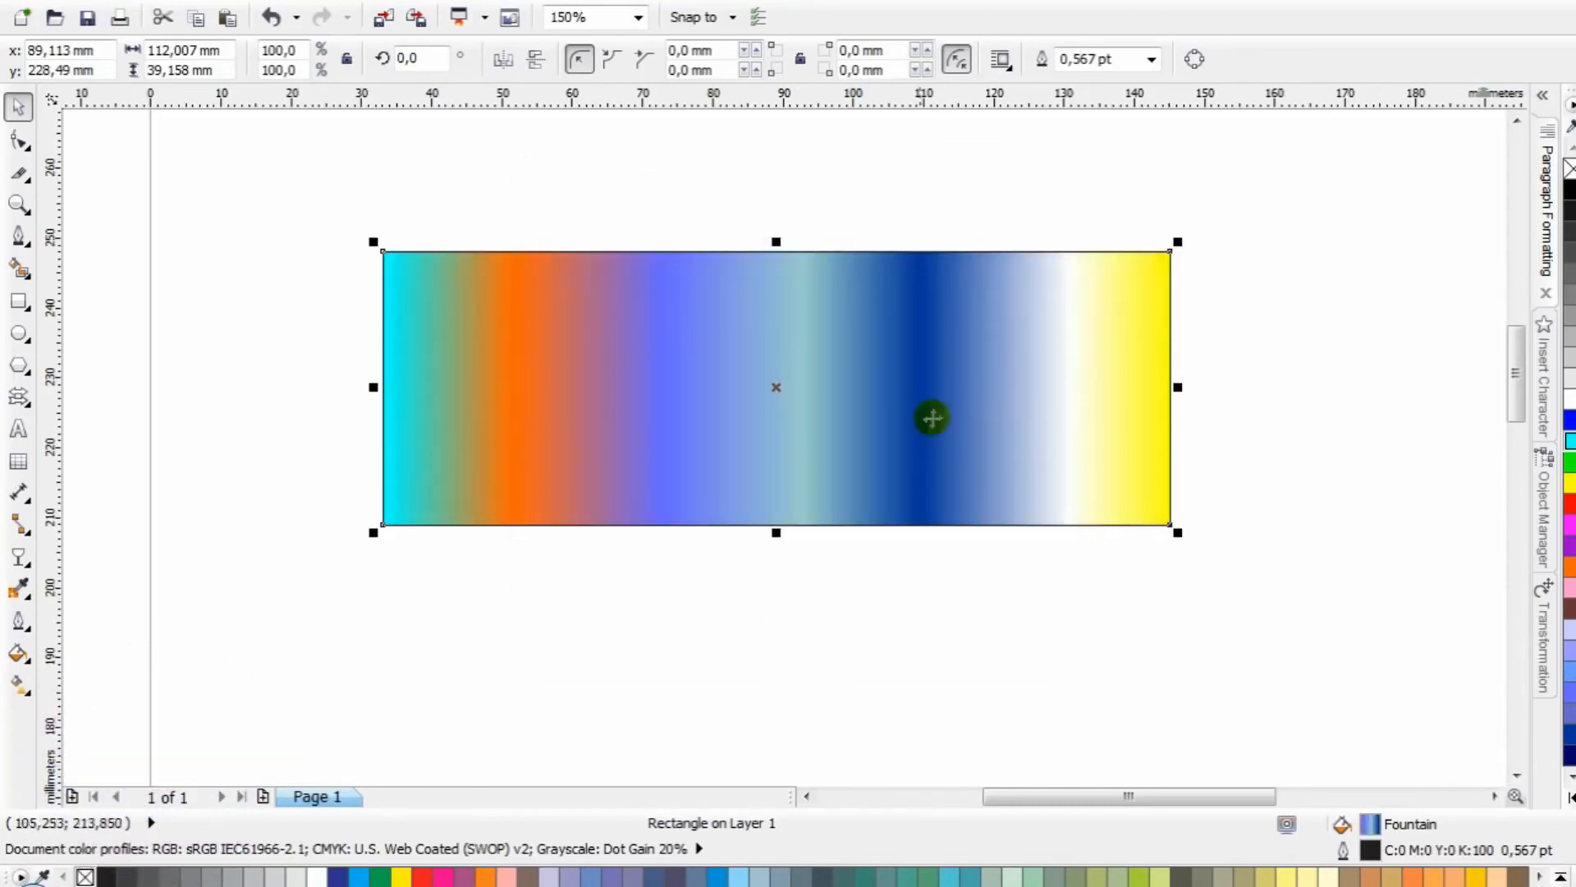
Move the multicolour rectangle slightly down and to the right, and delete it
left_click_drag(745, 374, 797, 418)
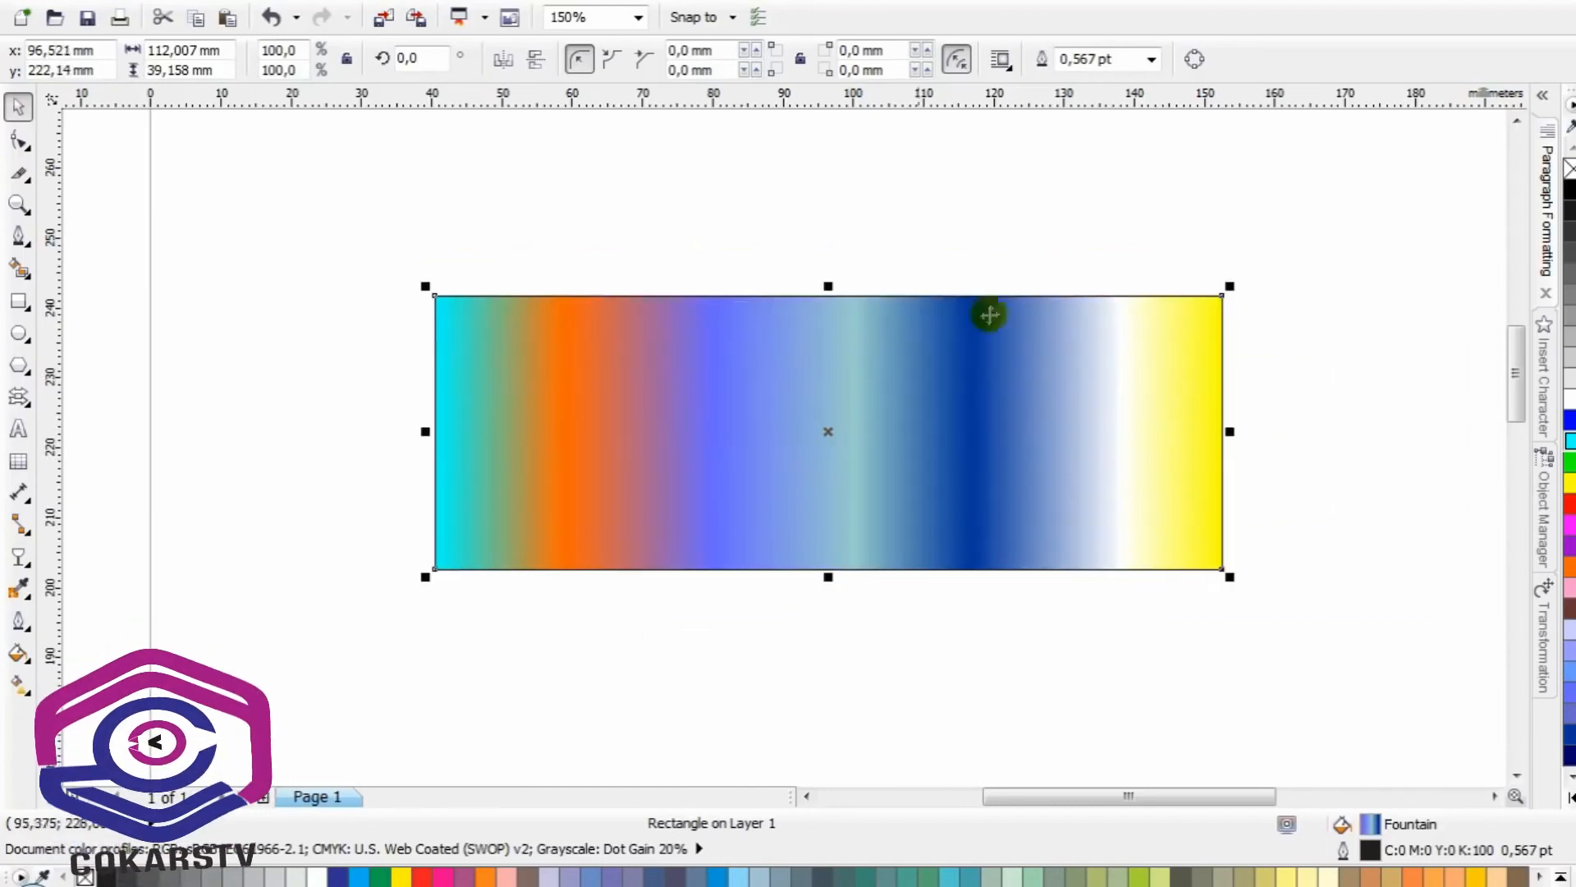
key("Delete")
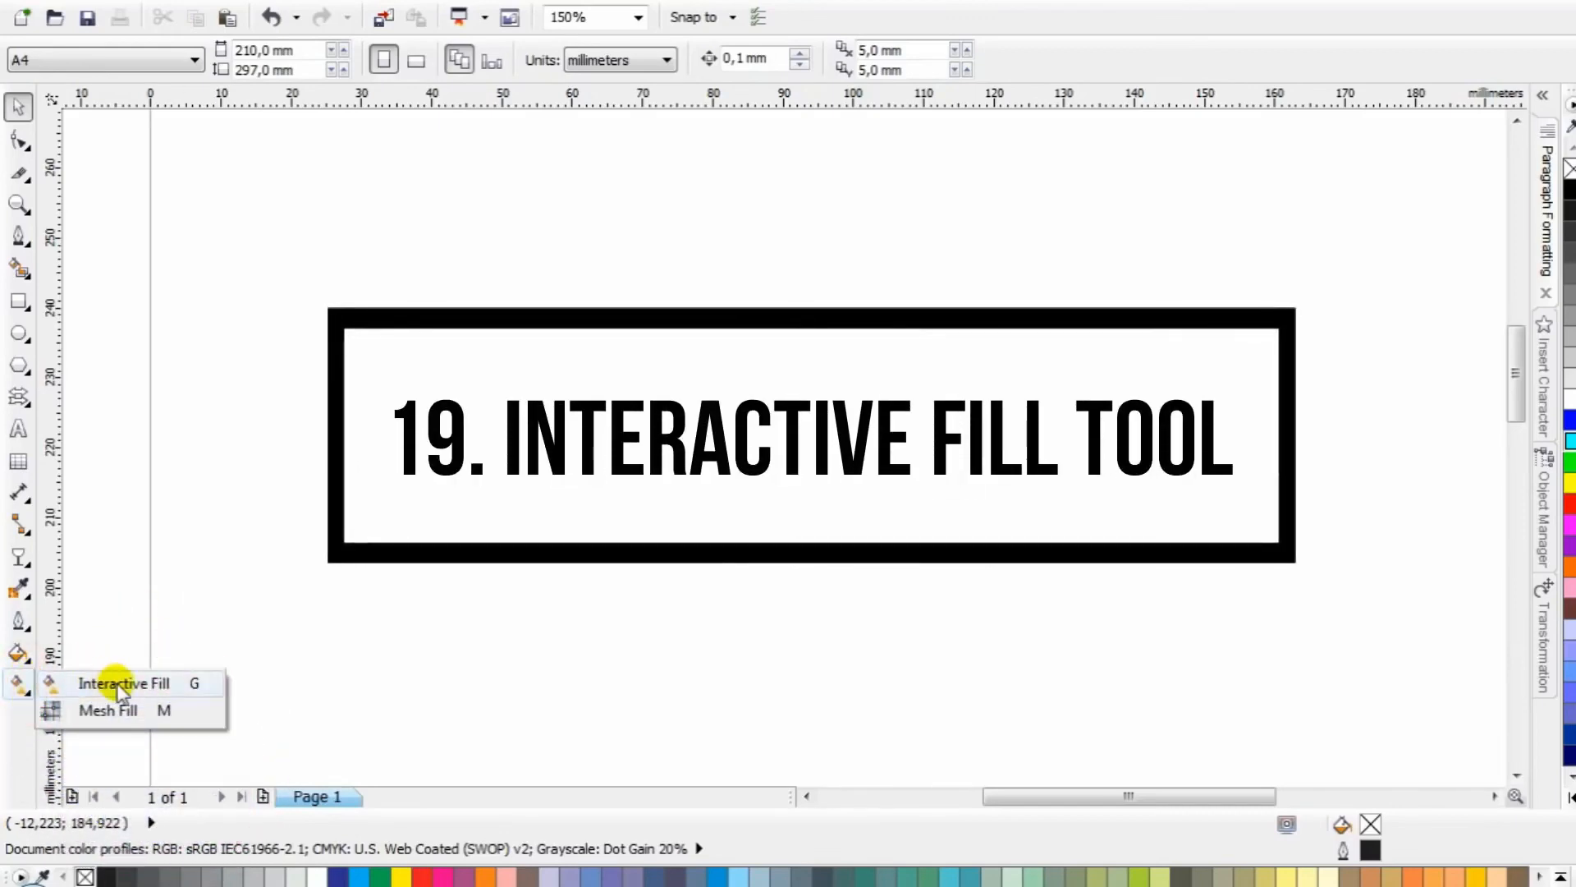
left_click(207, 517)
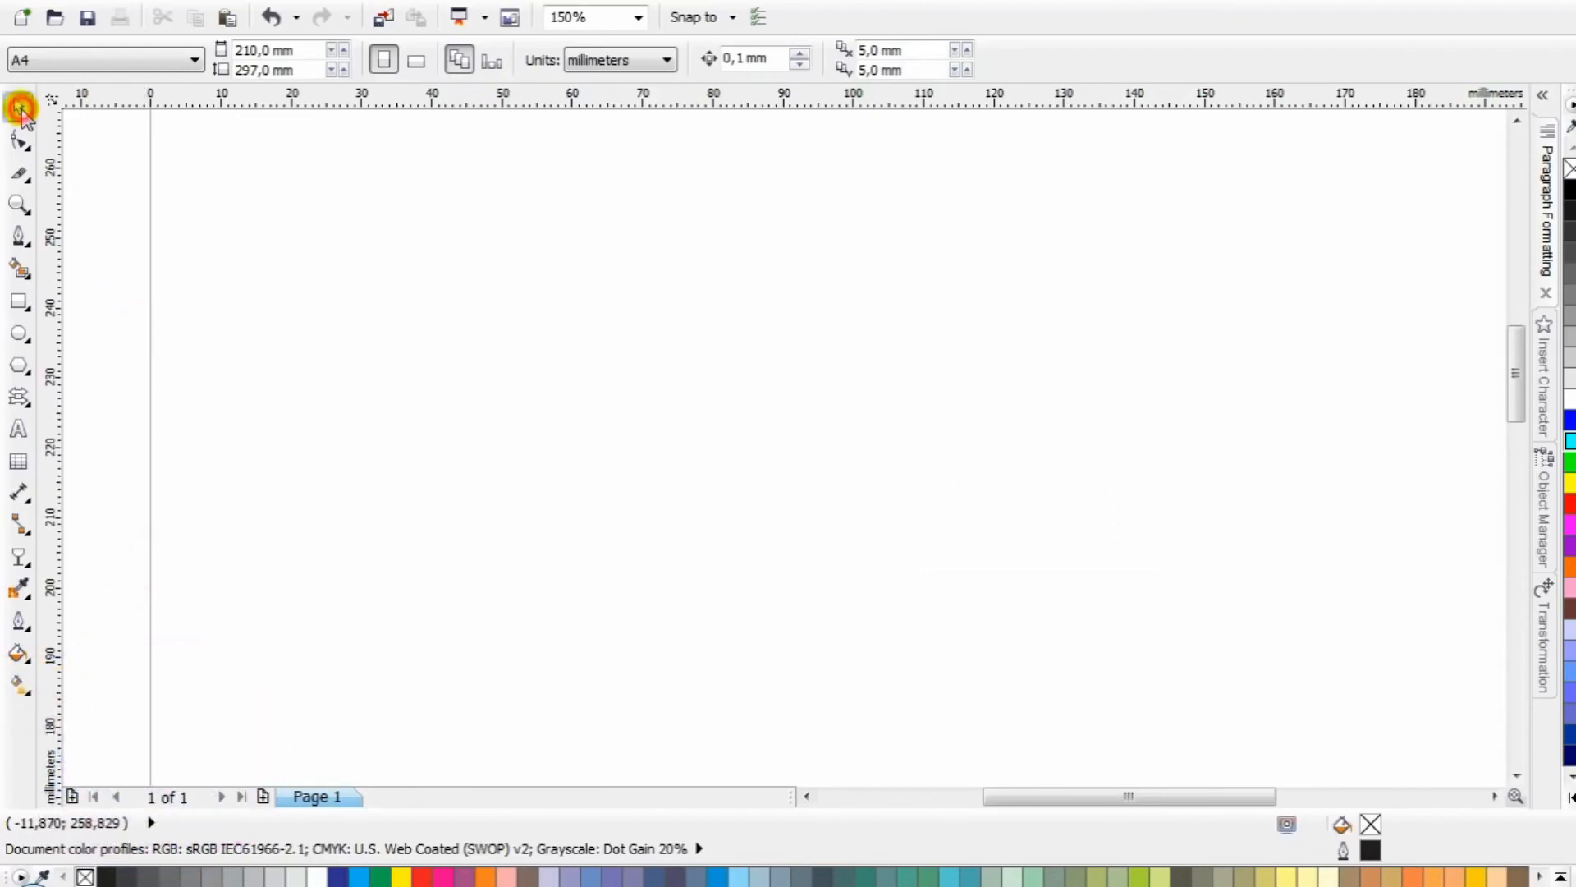
Place artistic text in the upper part of the page reading "- Pick tool" and start a second line with a dash
scroll(885, 460, "down", 3)
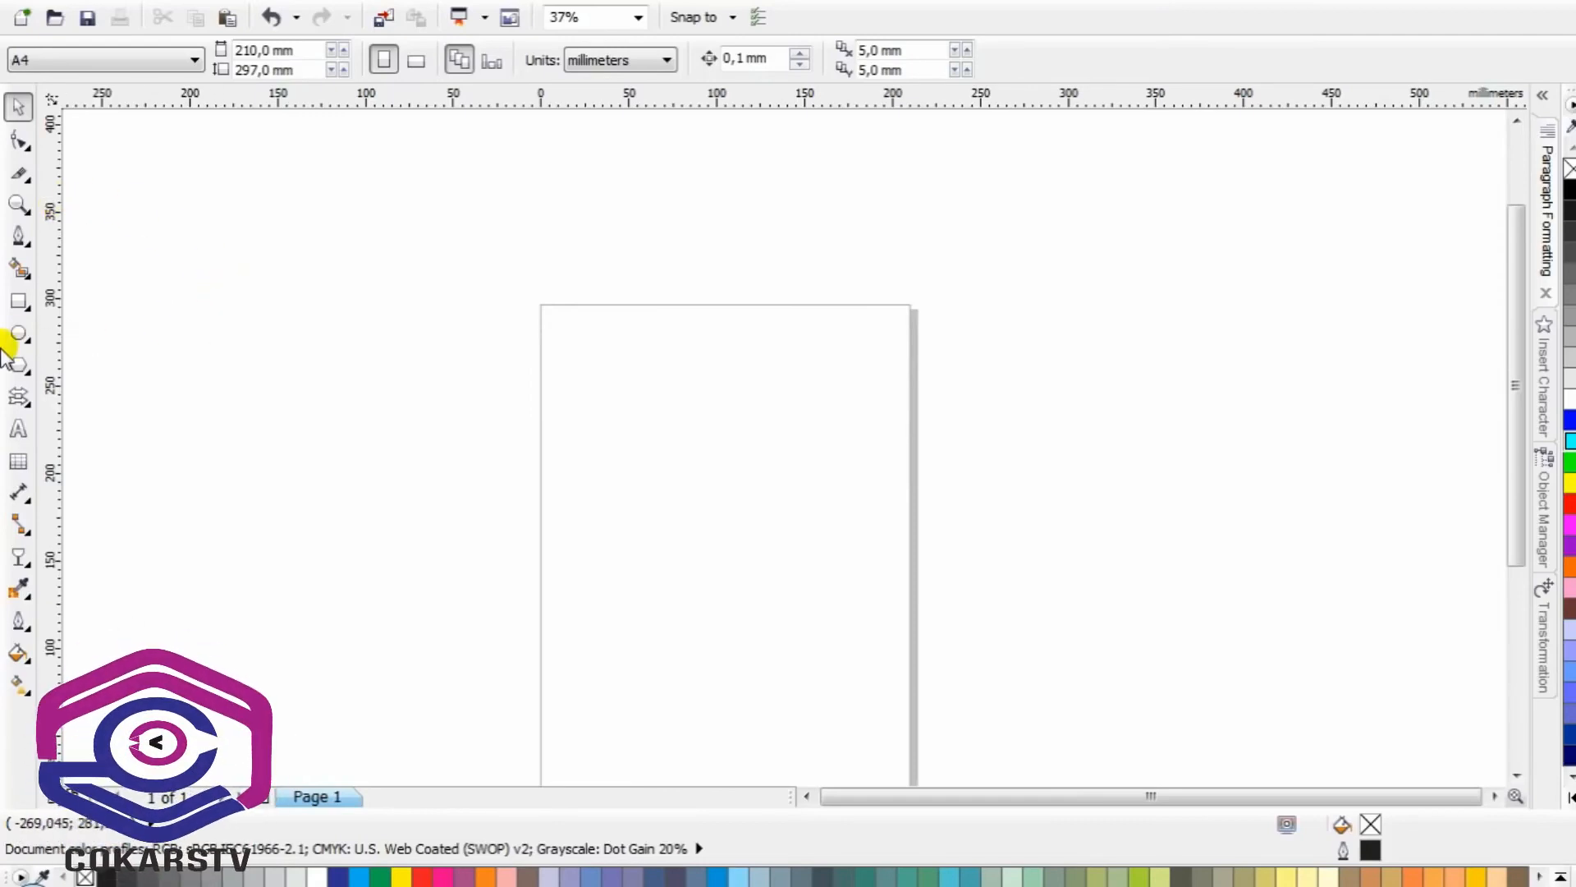
left_click(20, 429)
scroll(785, 447, "up", 1)
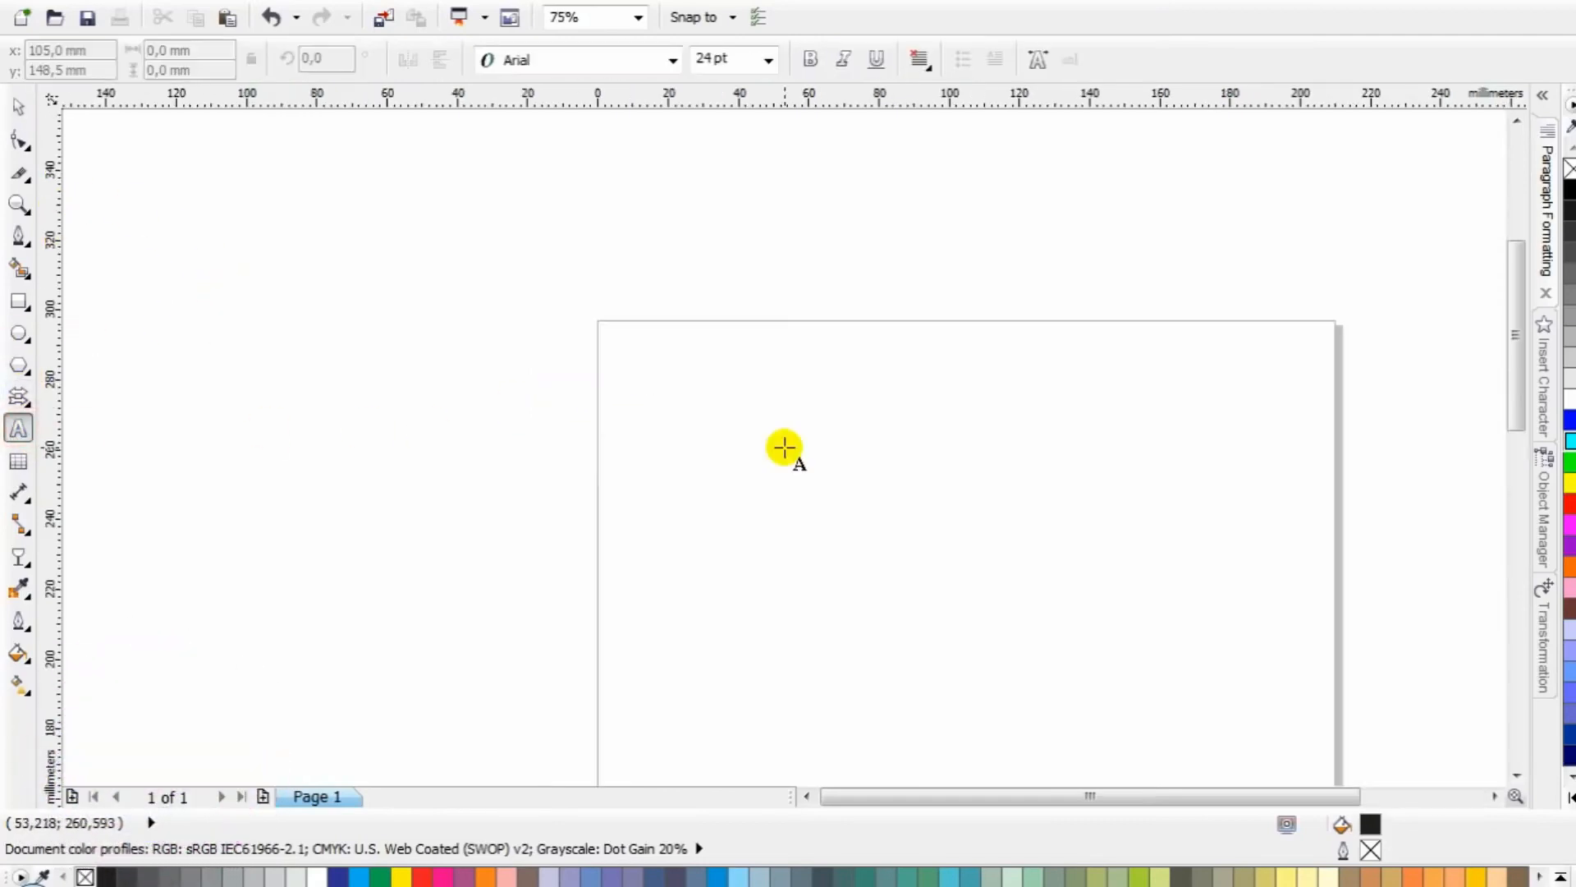
scroll(785, 447, "down", 2)
scroll(781, 443, "up", 1)
left_click(650, 408)
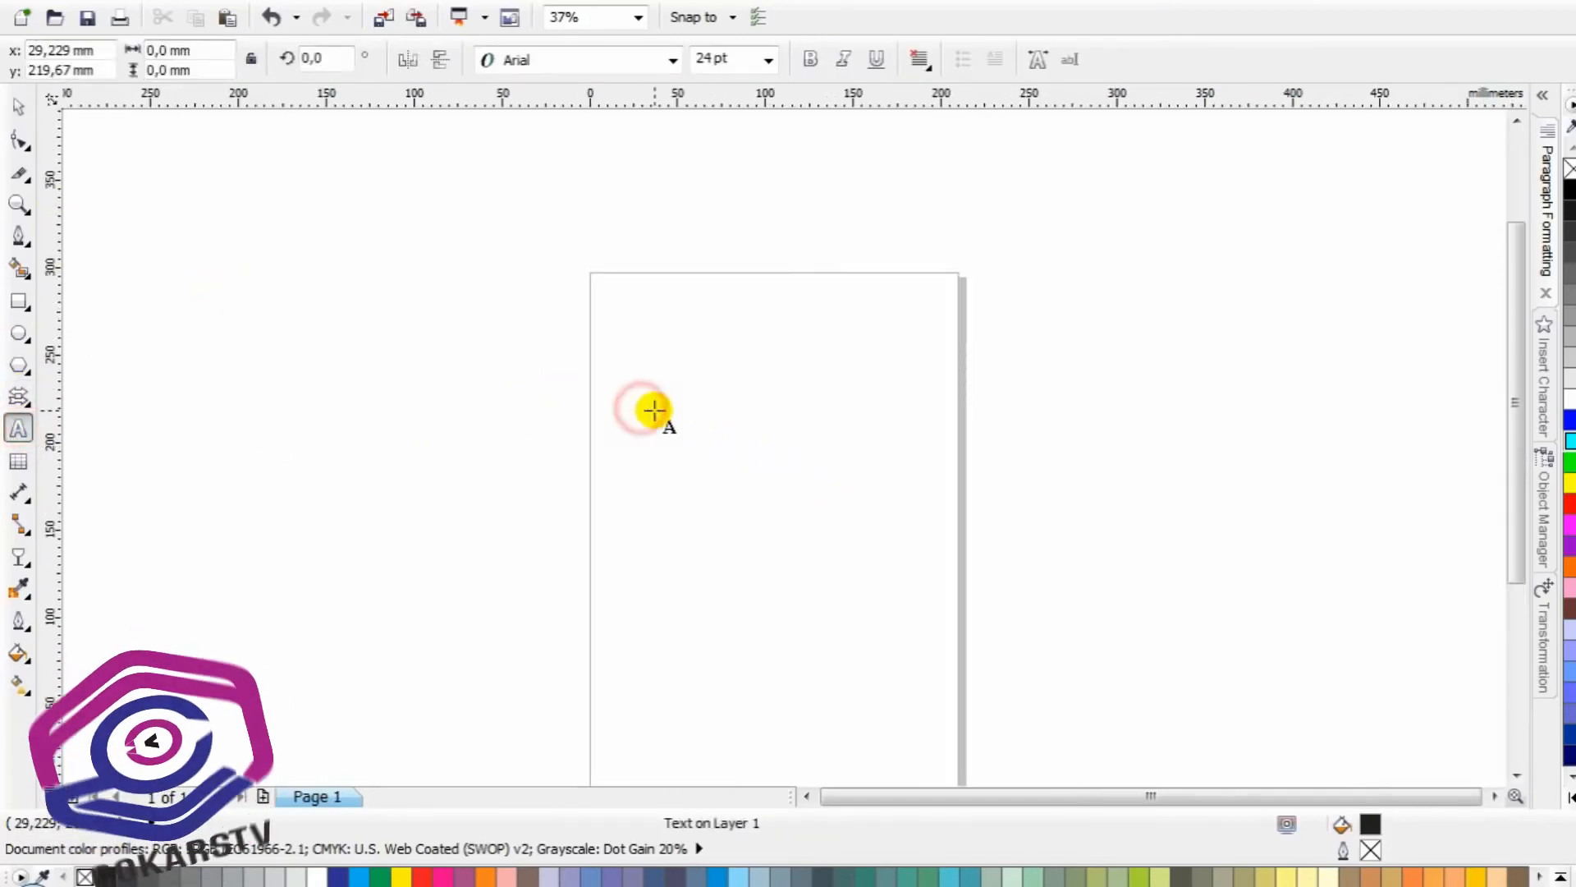
scroll(784, 447, "up", 1)
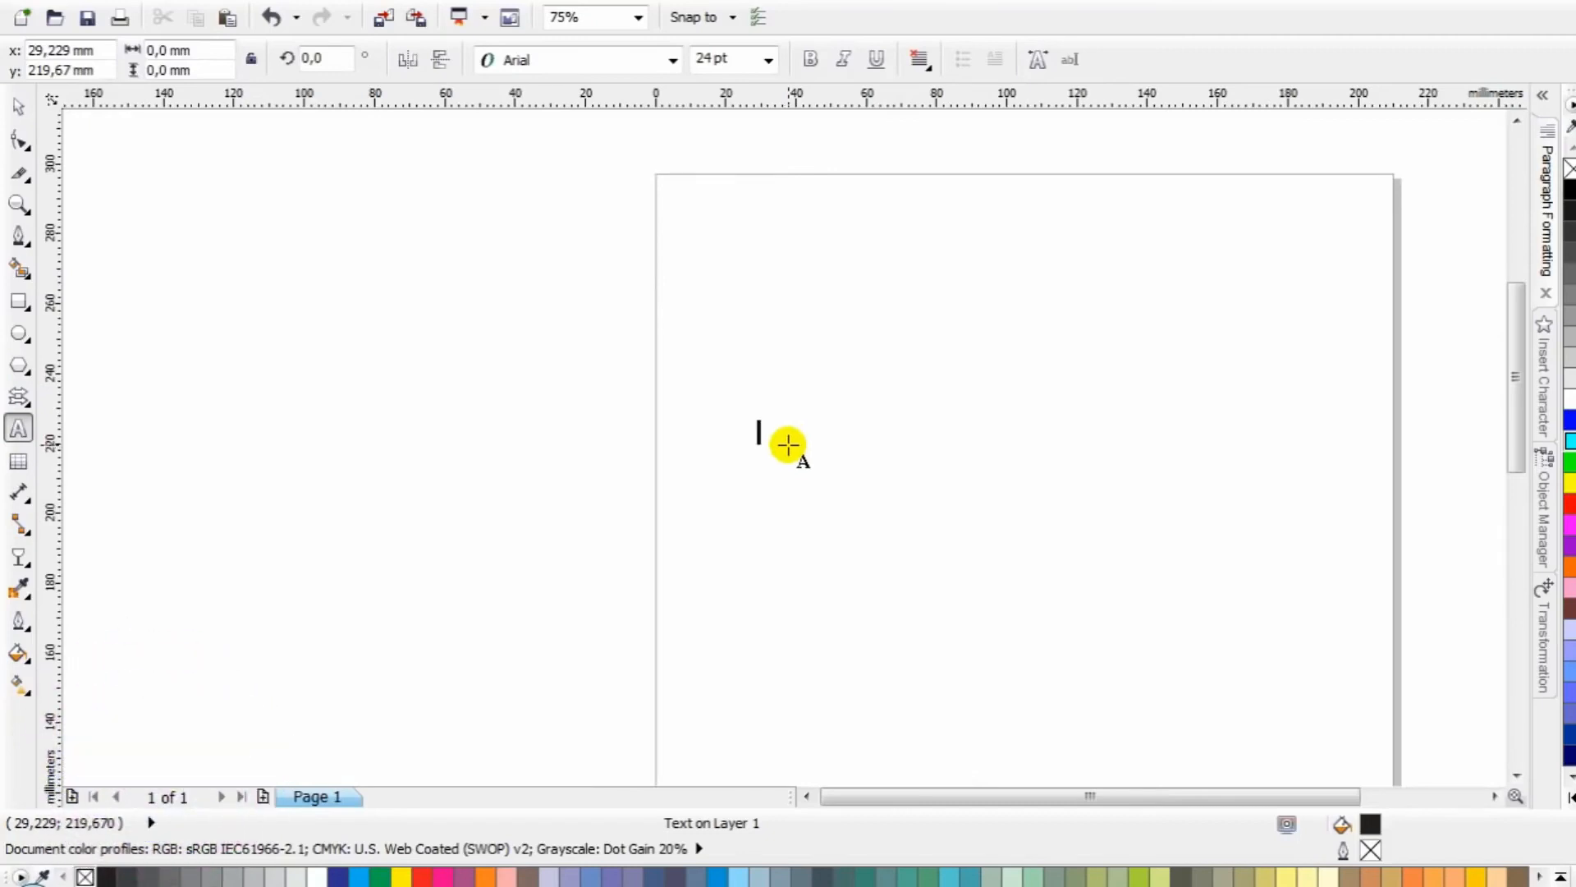
left_click(788, 445)
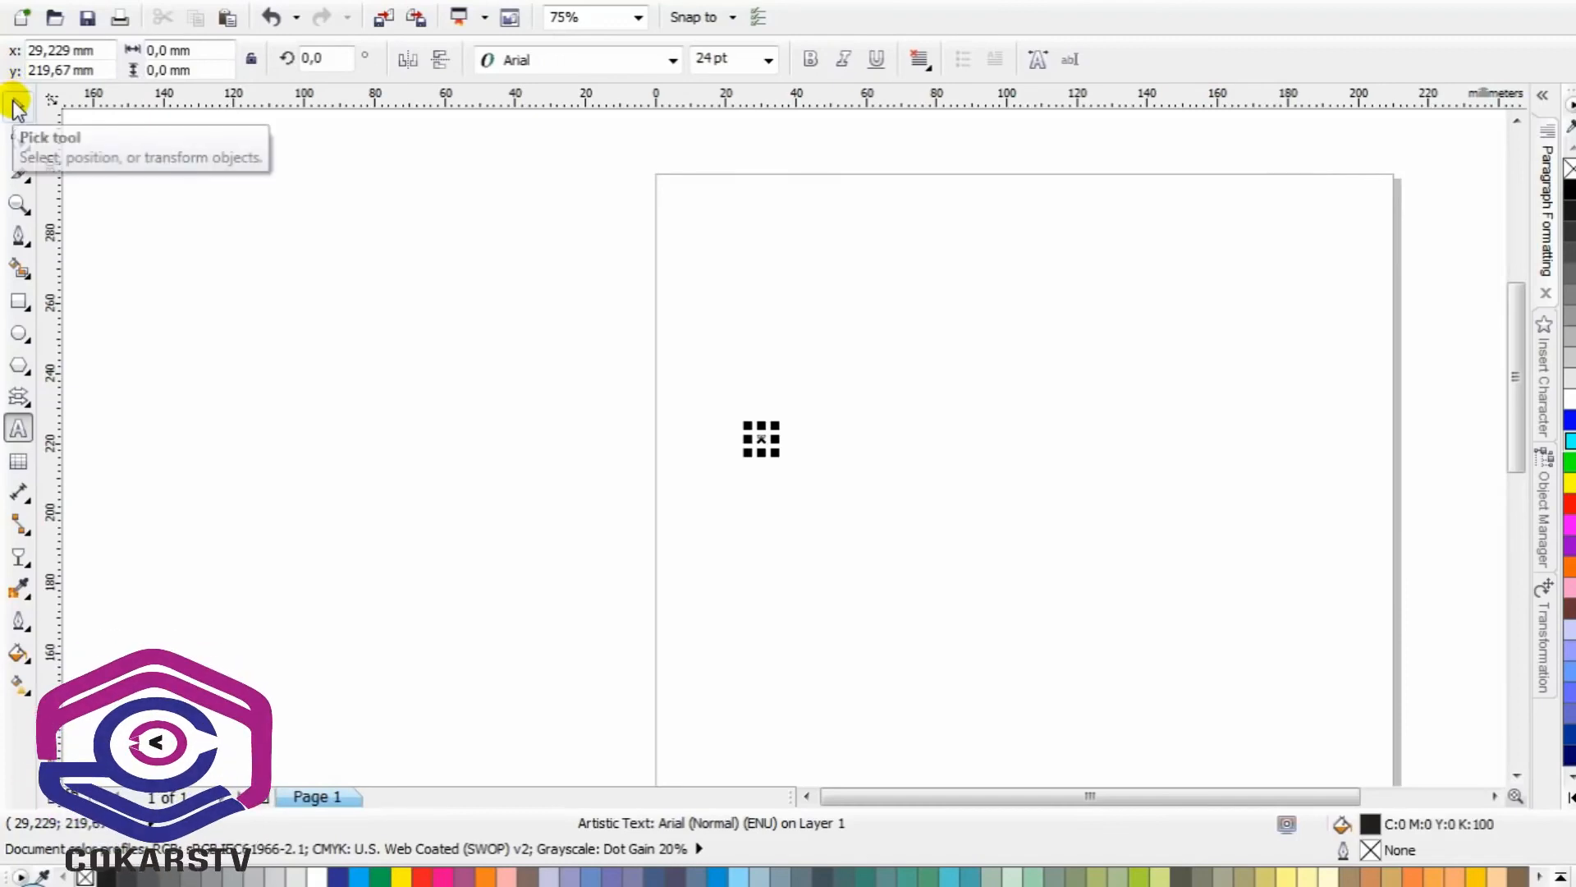
type("- Pi")
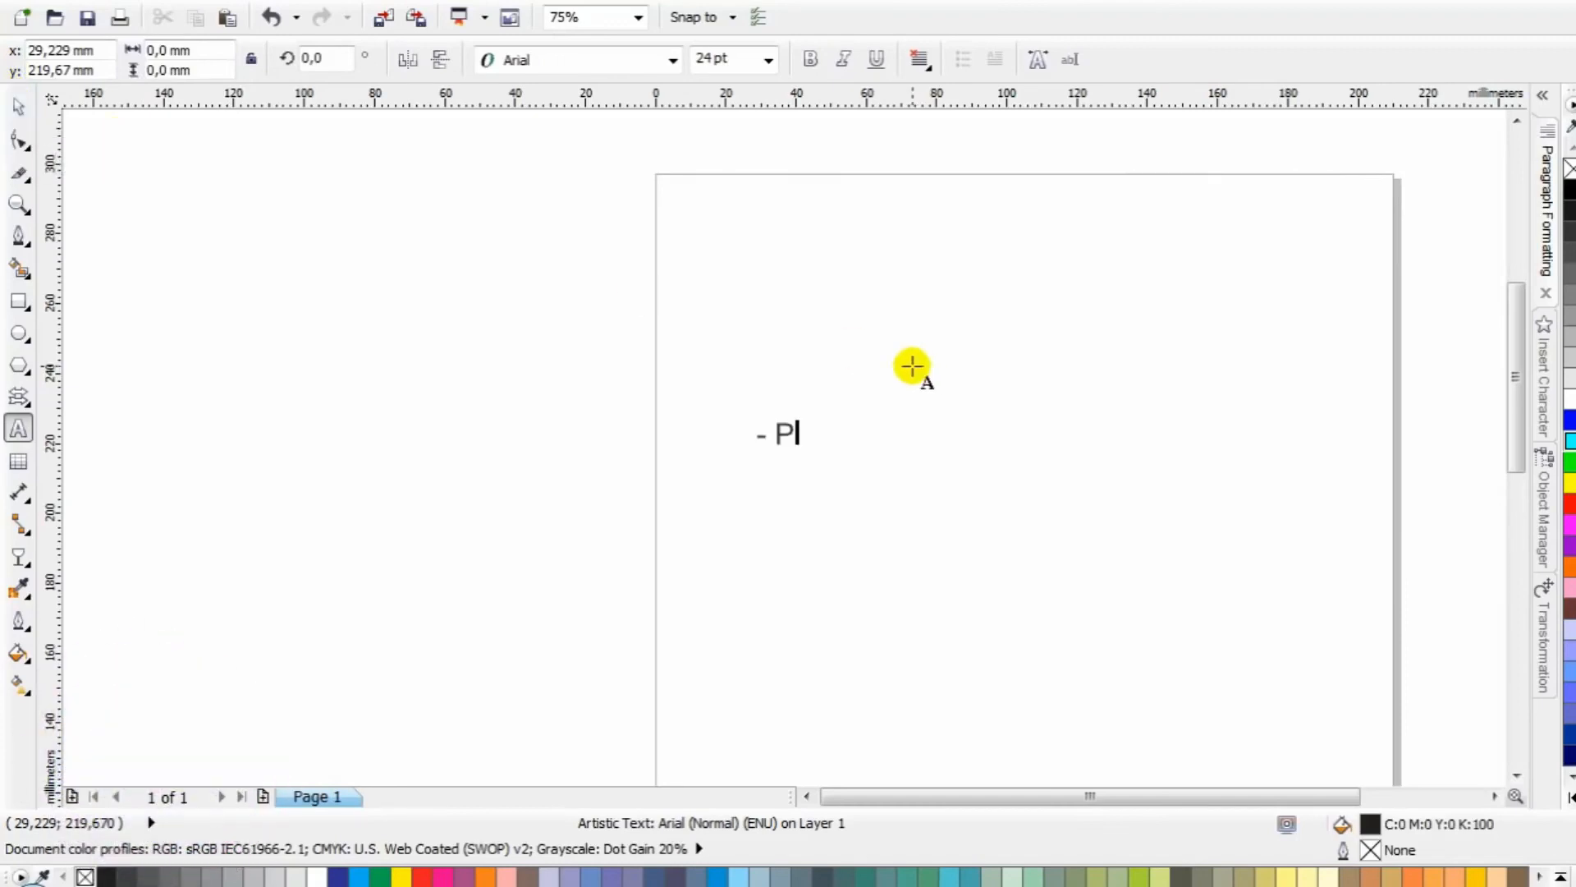
type("ck tool")
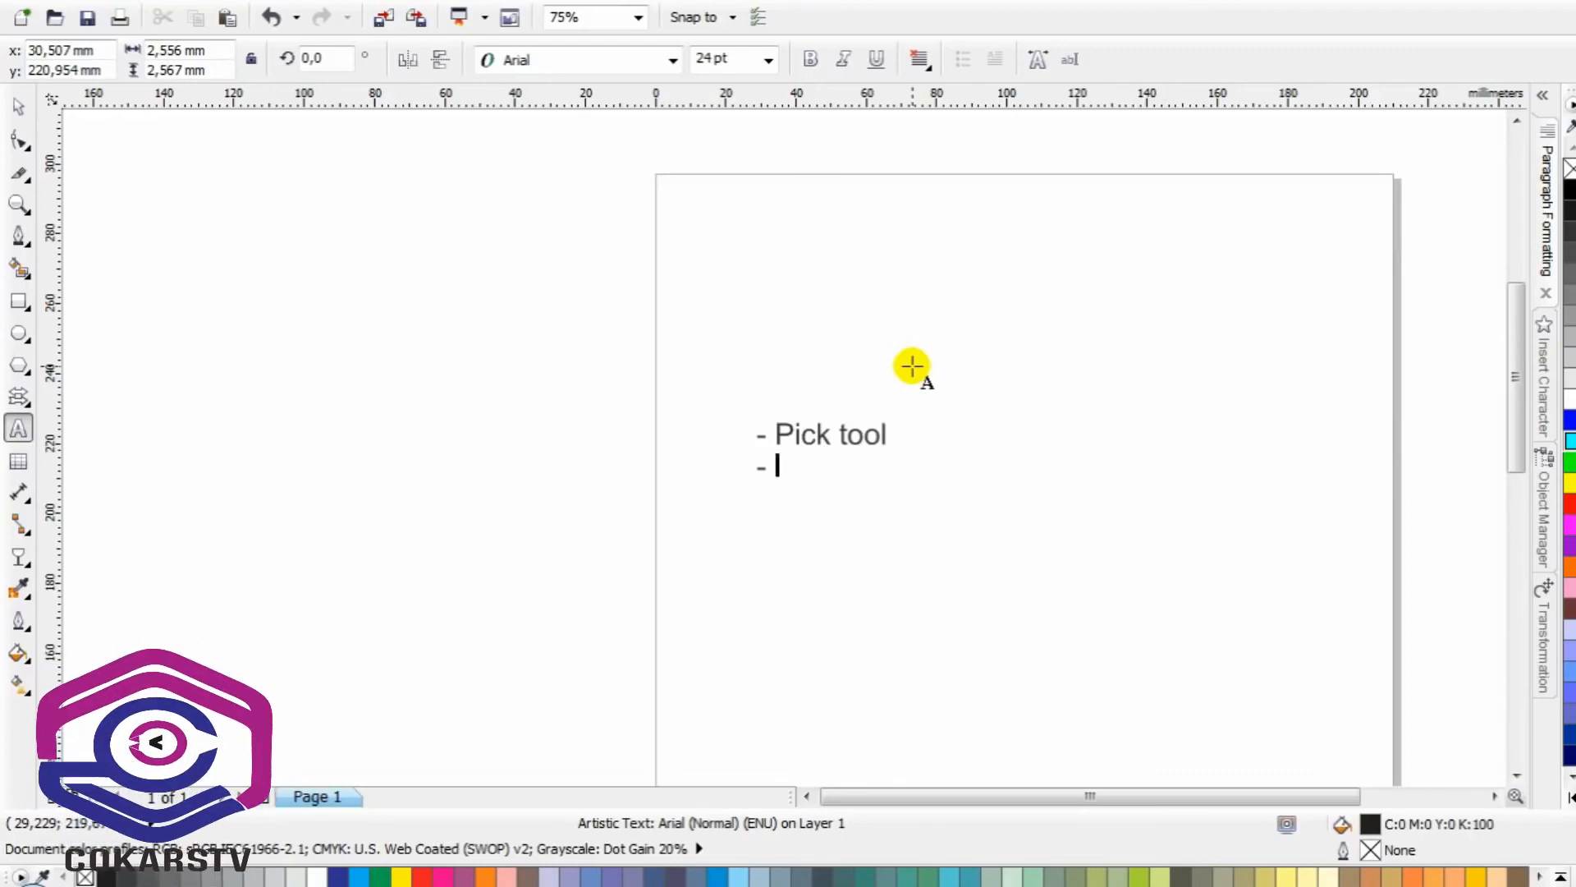
Enter "Shape tool" as the second list item and start a third line with a dash
key("Escape")
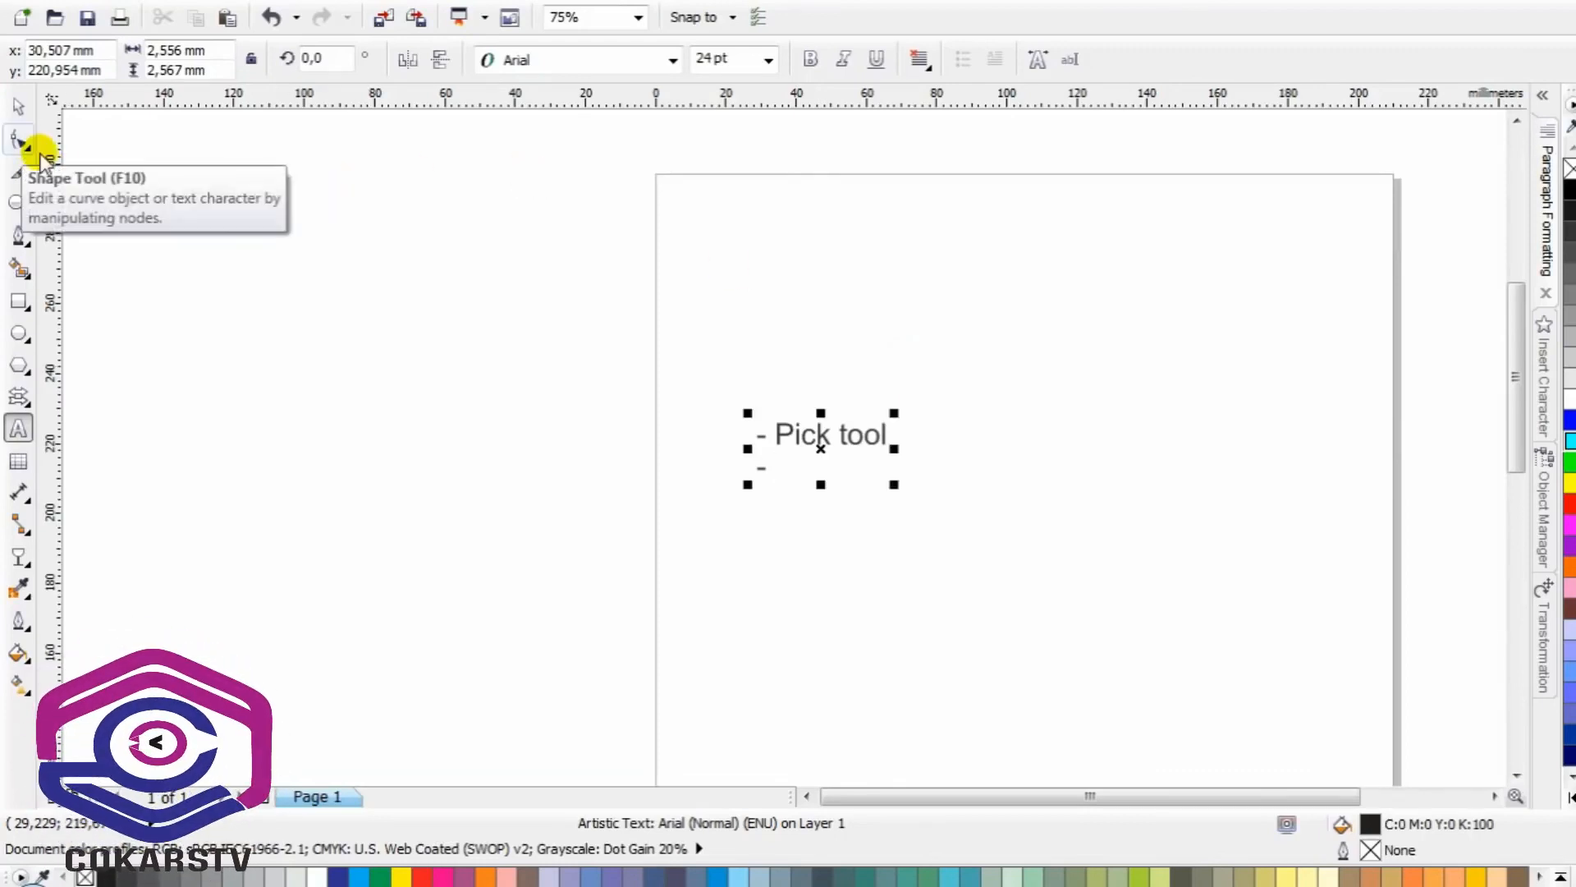
type("Shap")
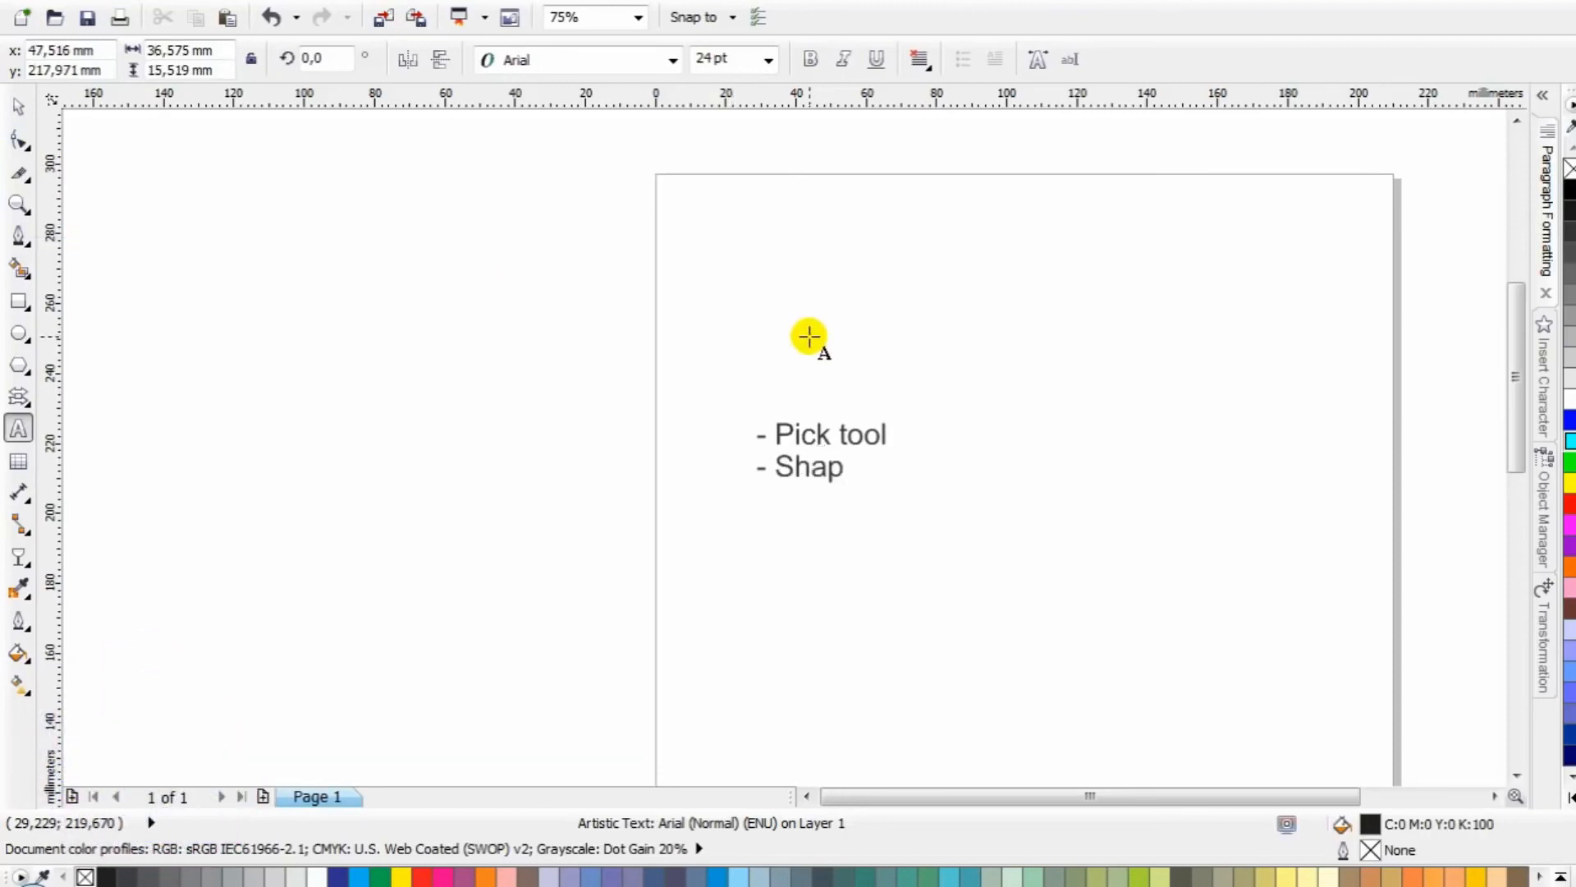
type("e tool")
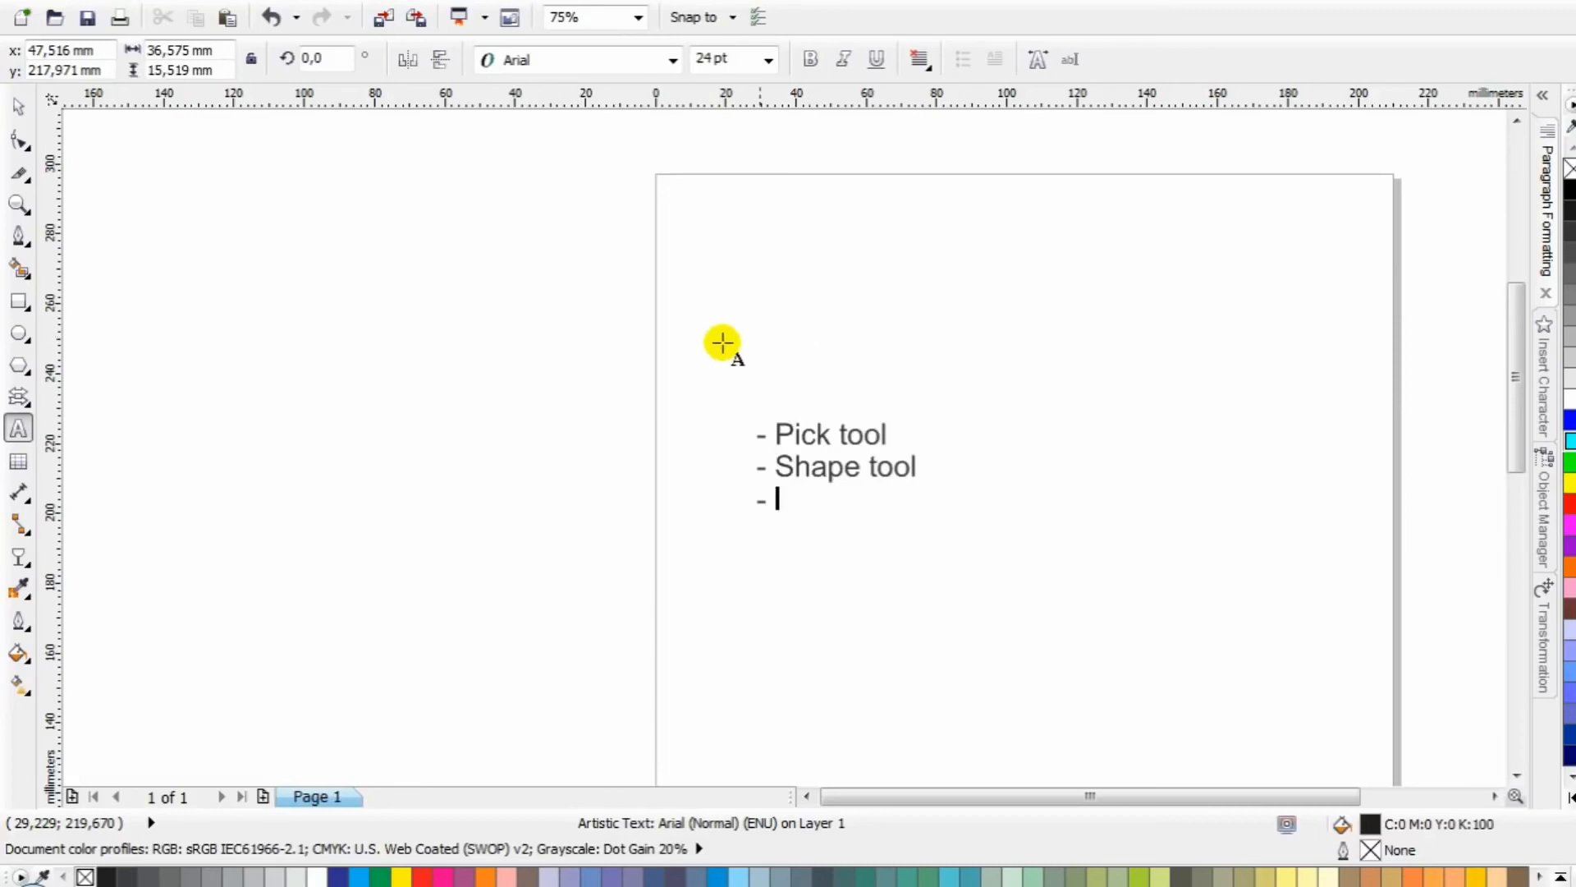
Enter "pentool" as the third list item and start a fourth line
key("Escape")
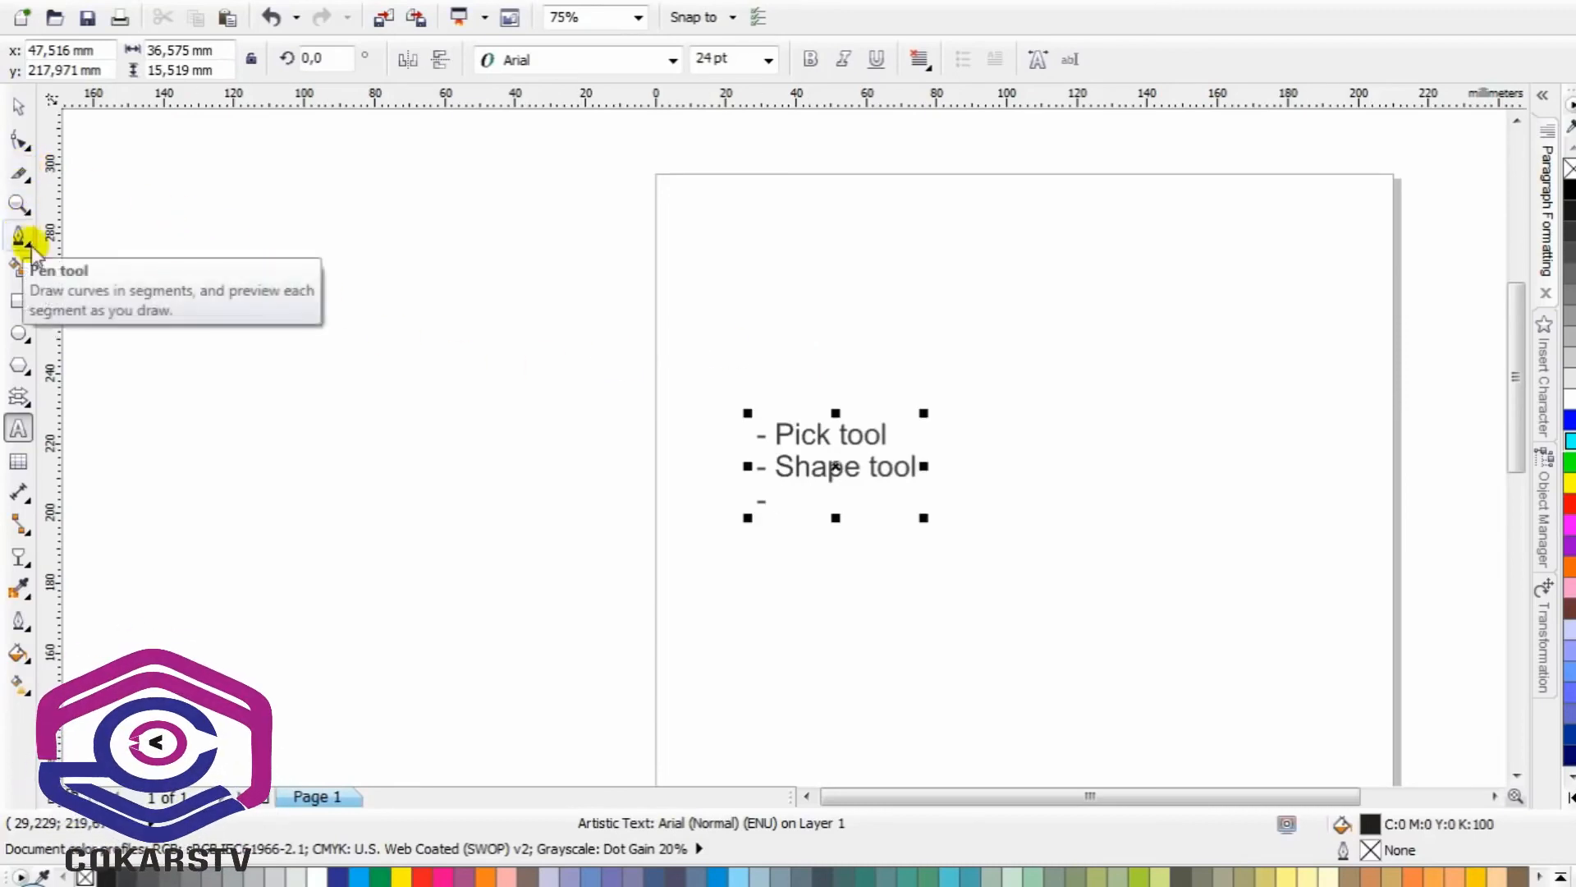
left_click(775, 433)
type("pentool")
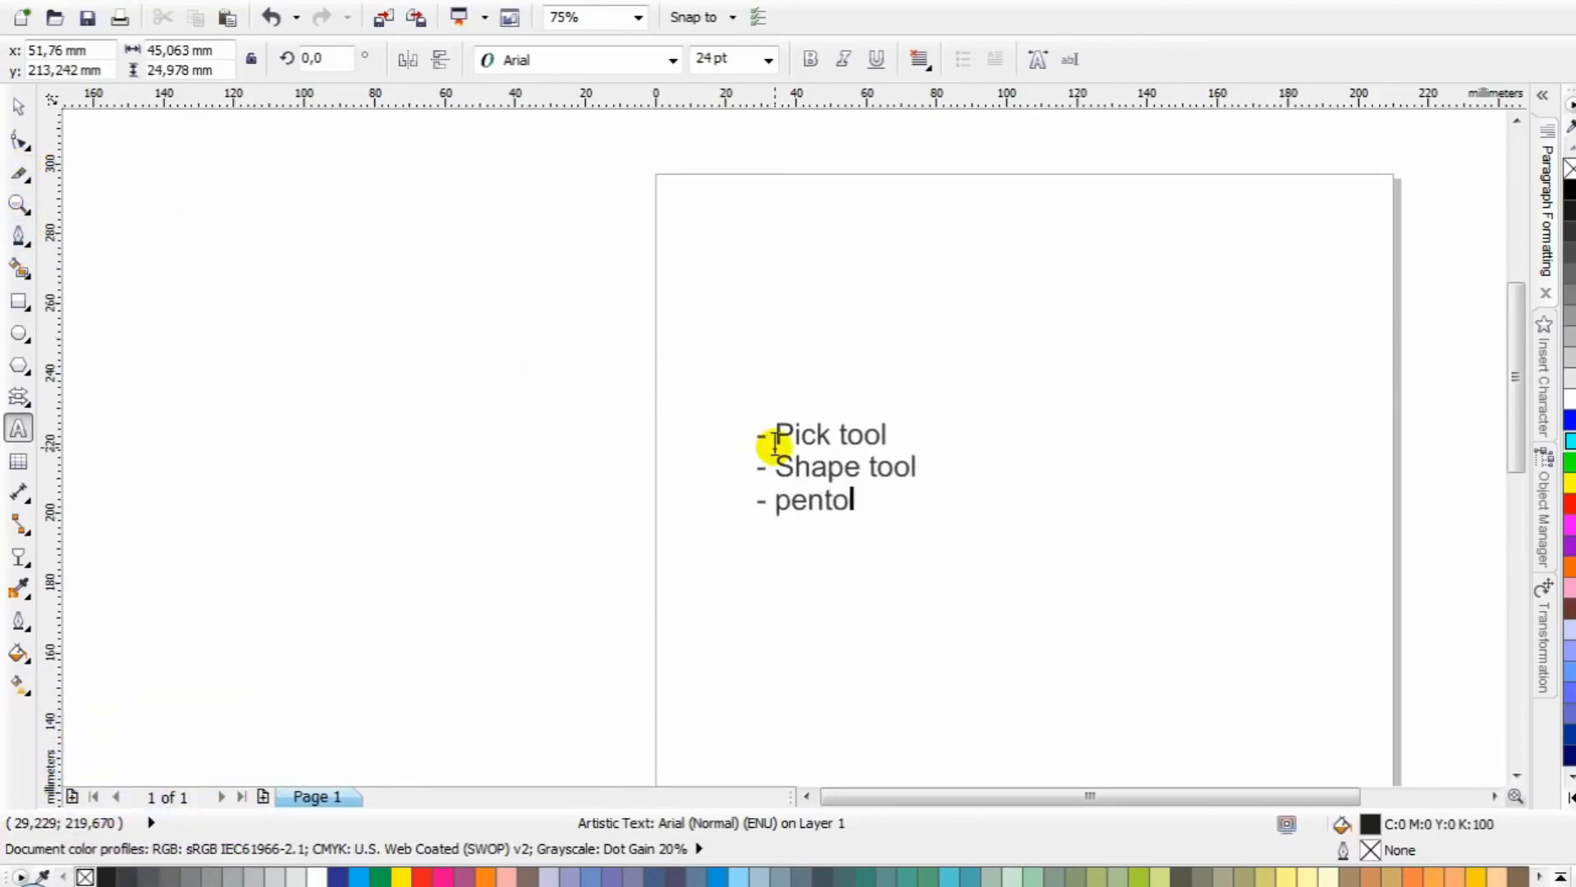
key("Return")
key("Escape")
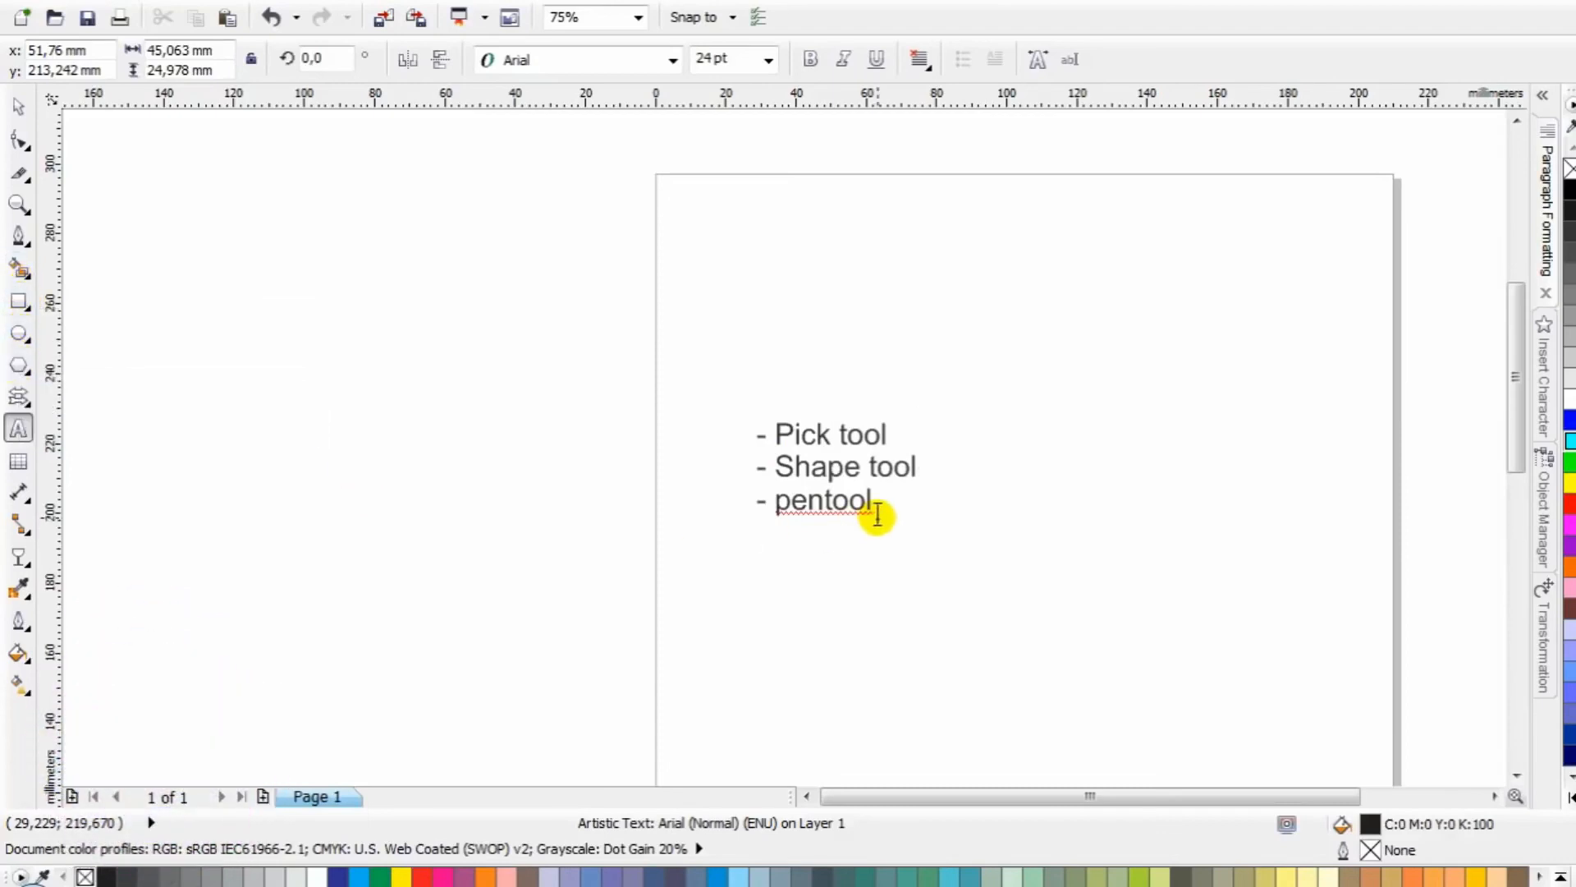
Enter "rectange, ellips, polygon" as the fourth list item and put a dash in front of it
type("rectal")
type("ngle")
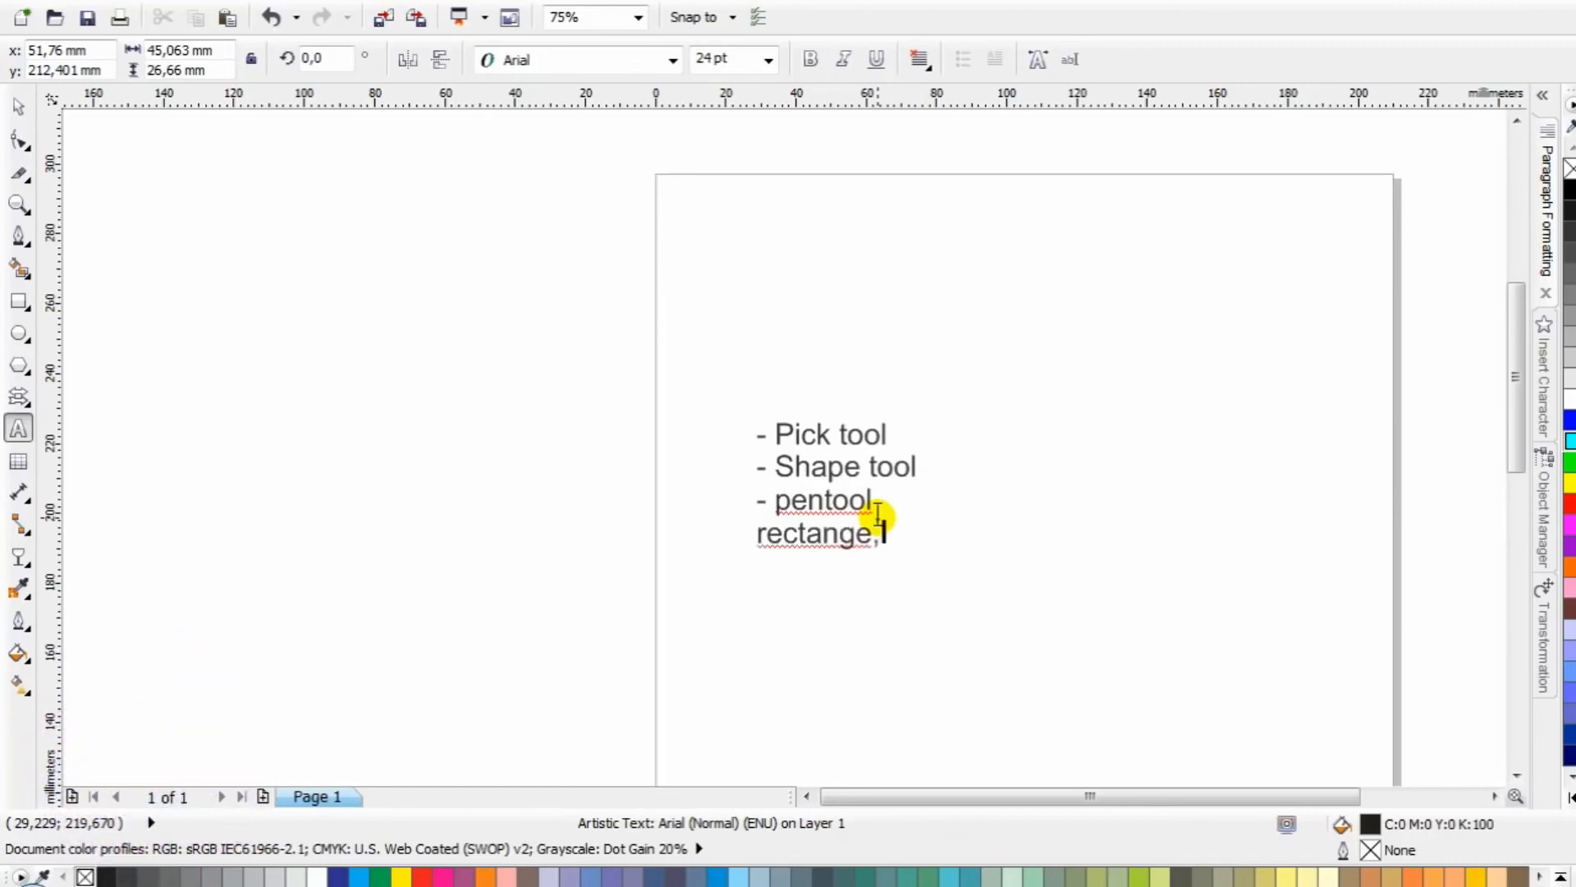
type(", ellips")
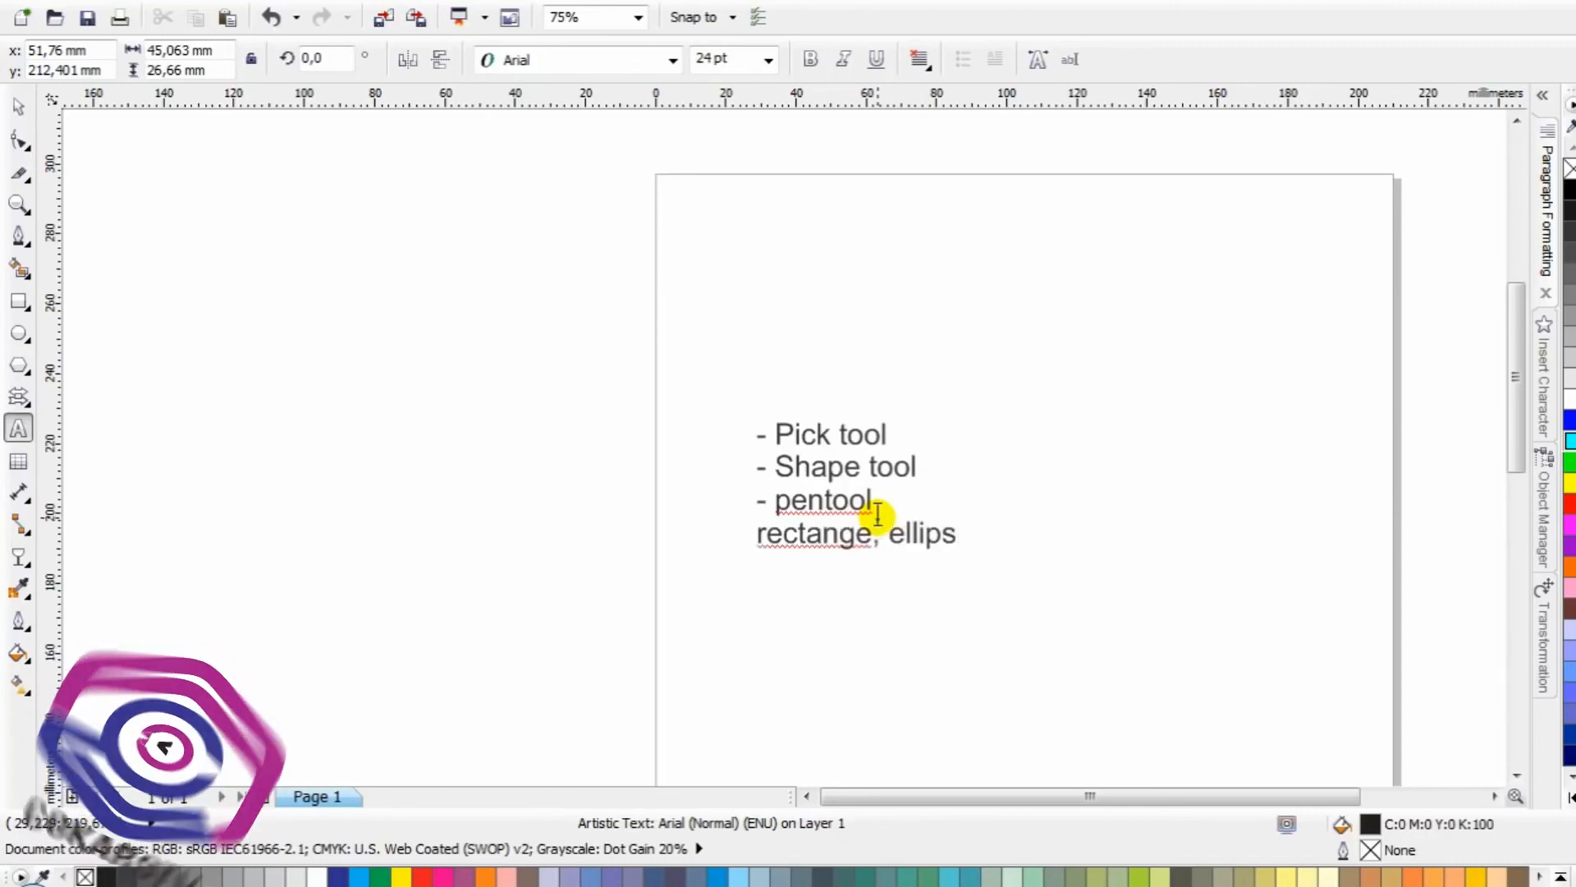
type(", polygon")
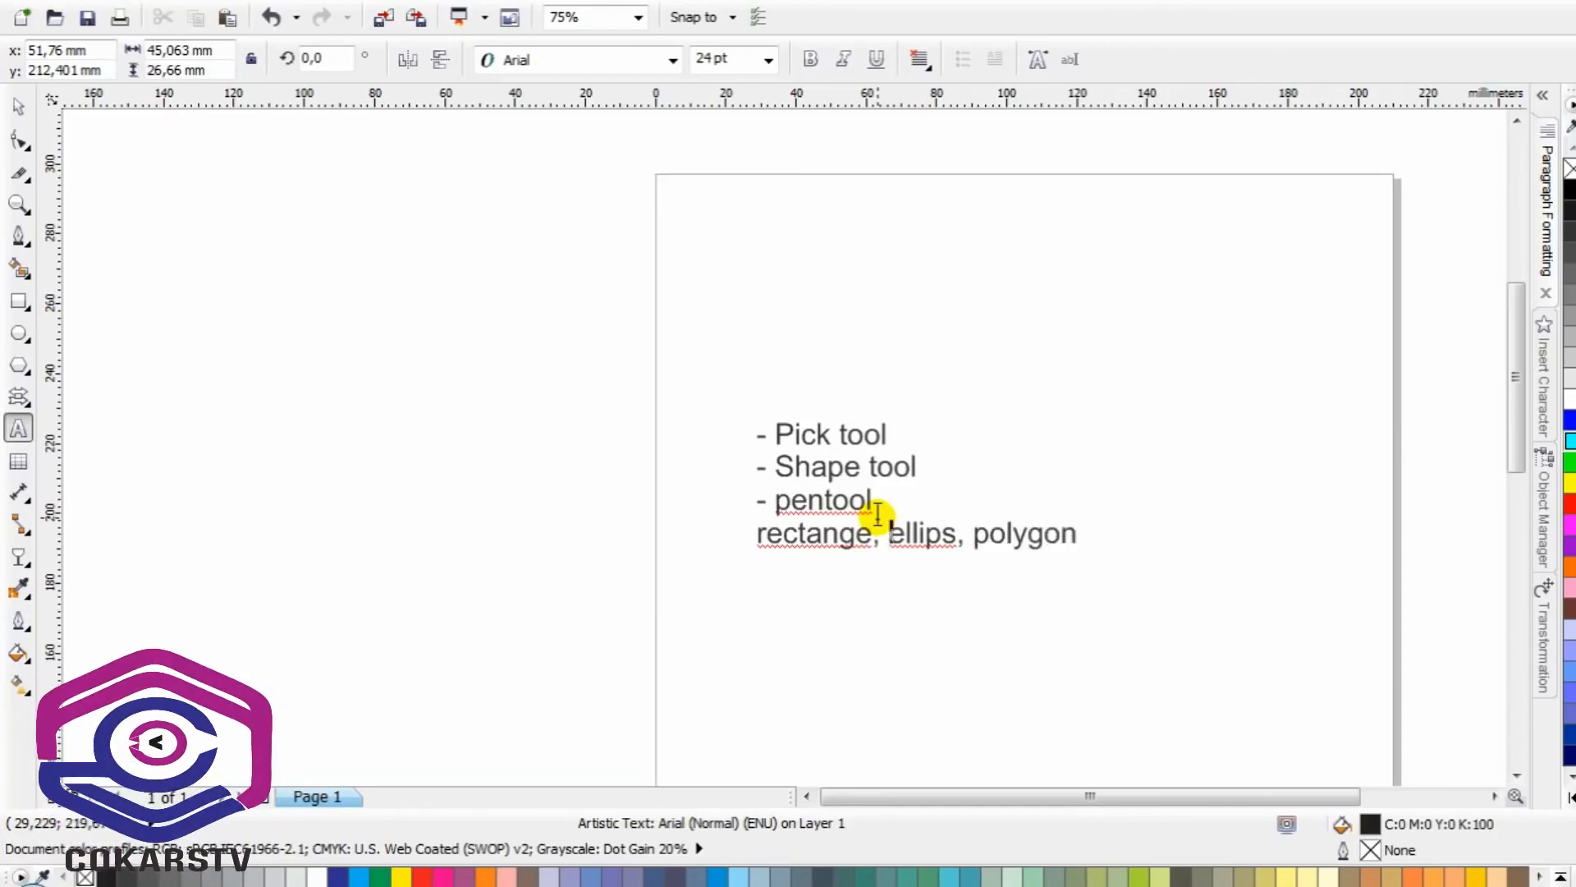
type("_")
key("BackSpace")
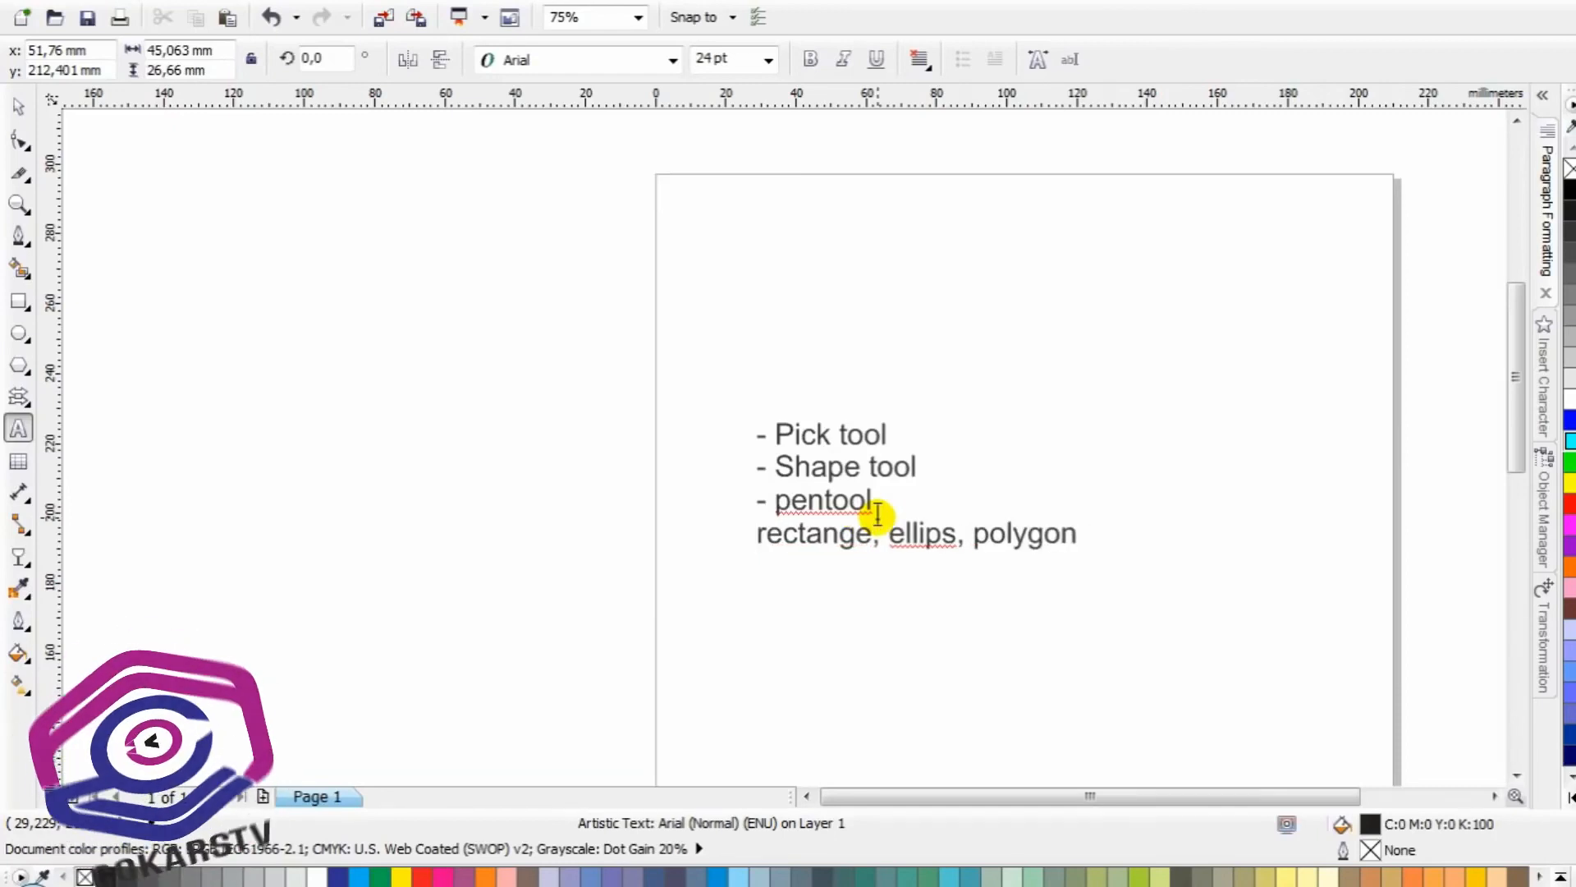
type("-")
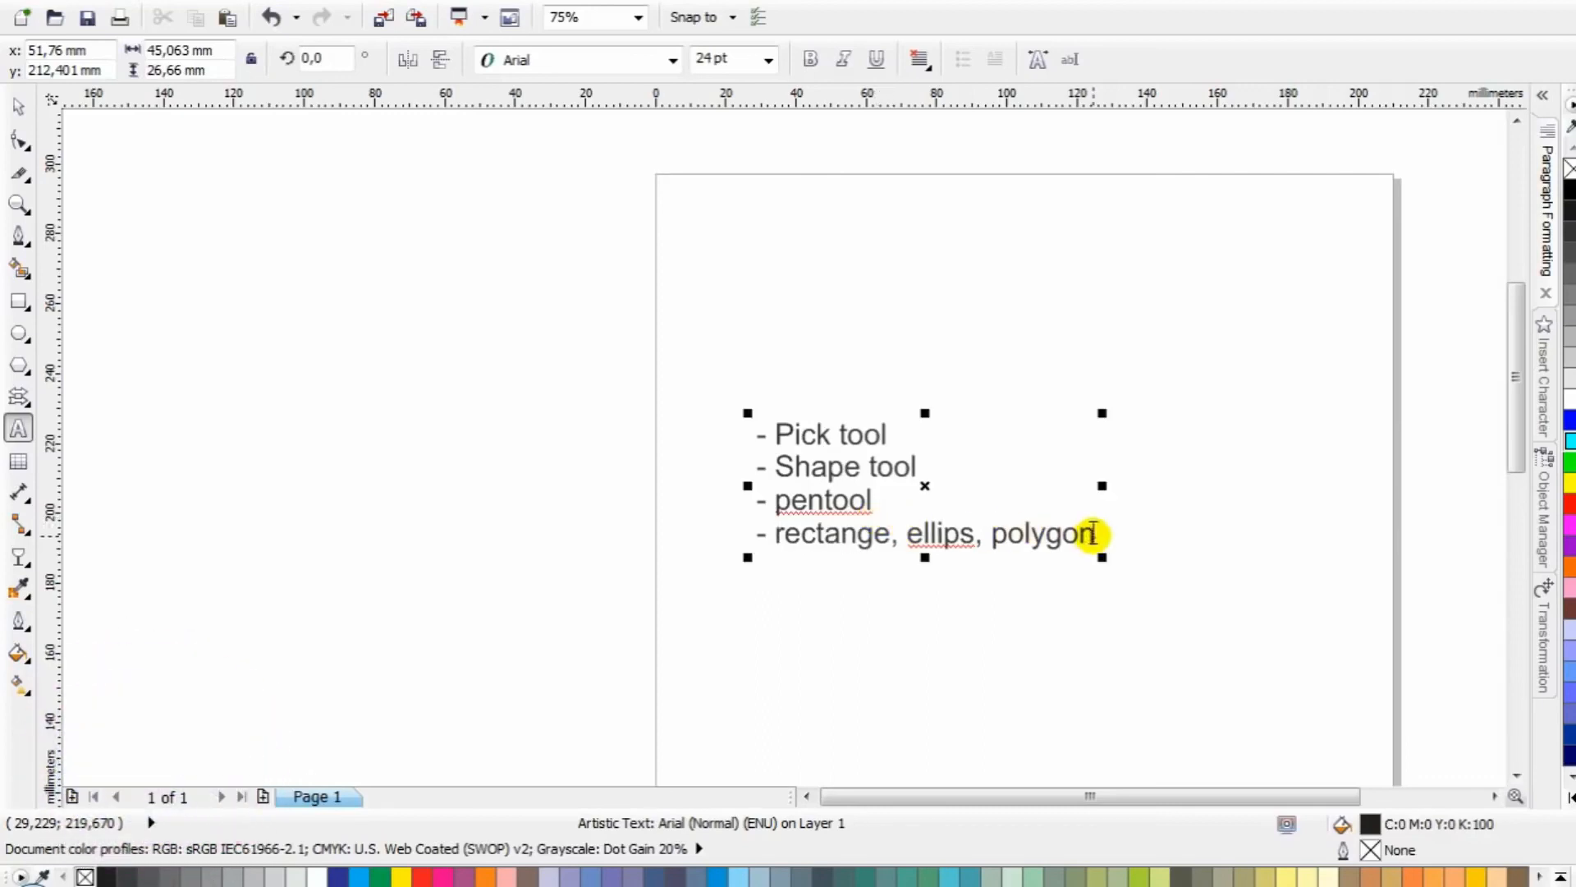
Add a fifth line reading "Text tool" below the shapes item and put a dash in front of it
left_click(1093, 533)
key("Return")
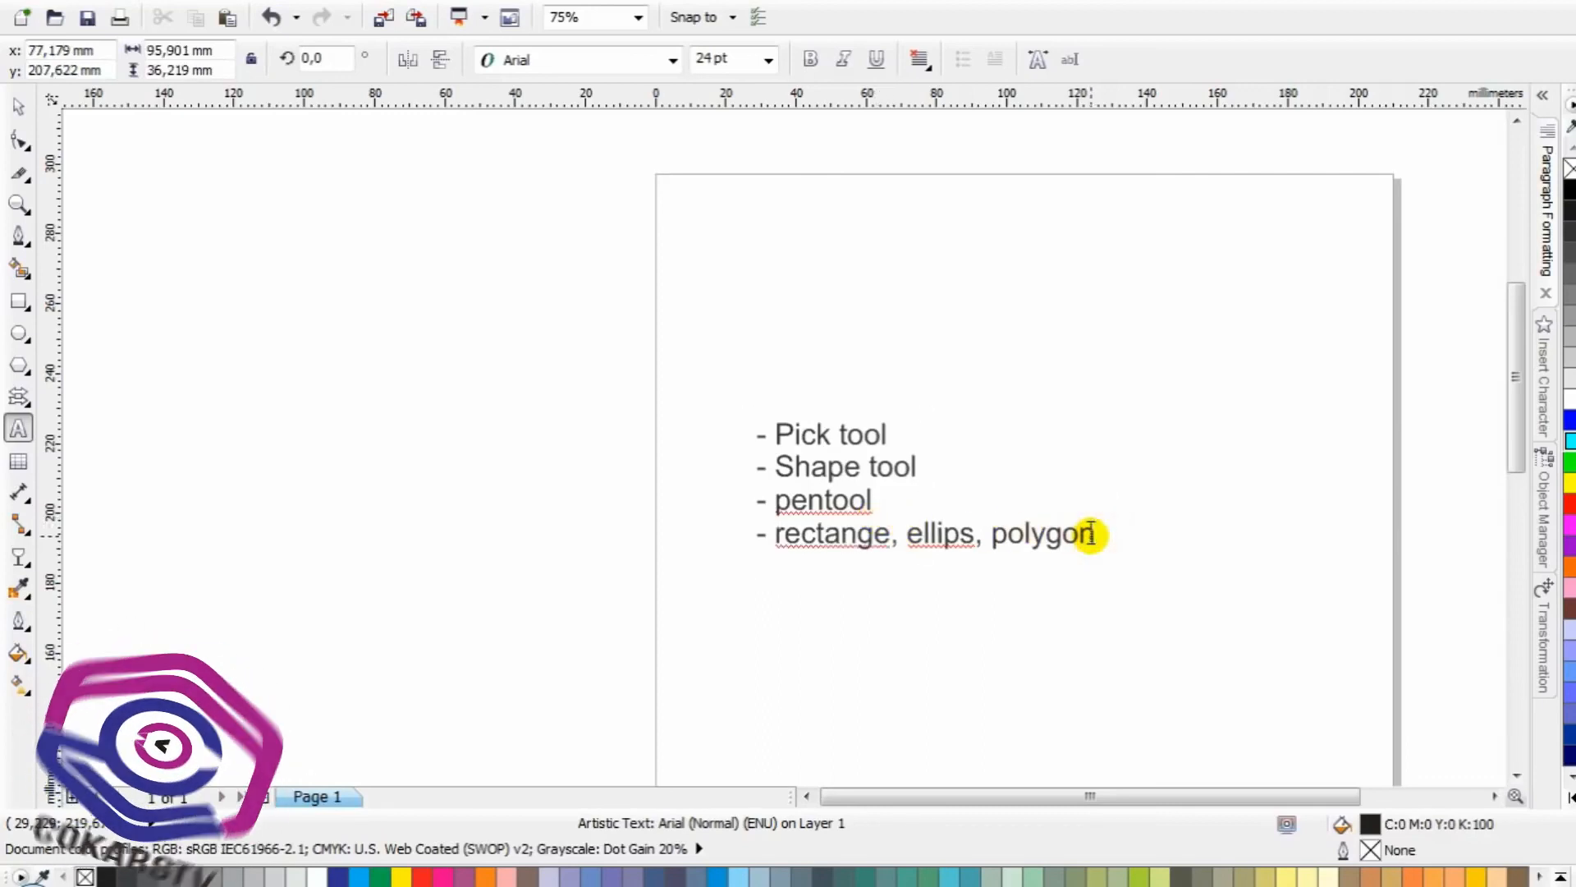
type("Tex")
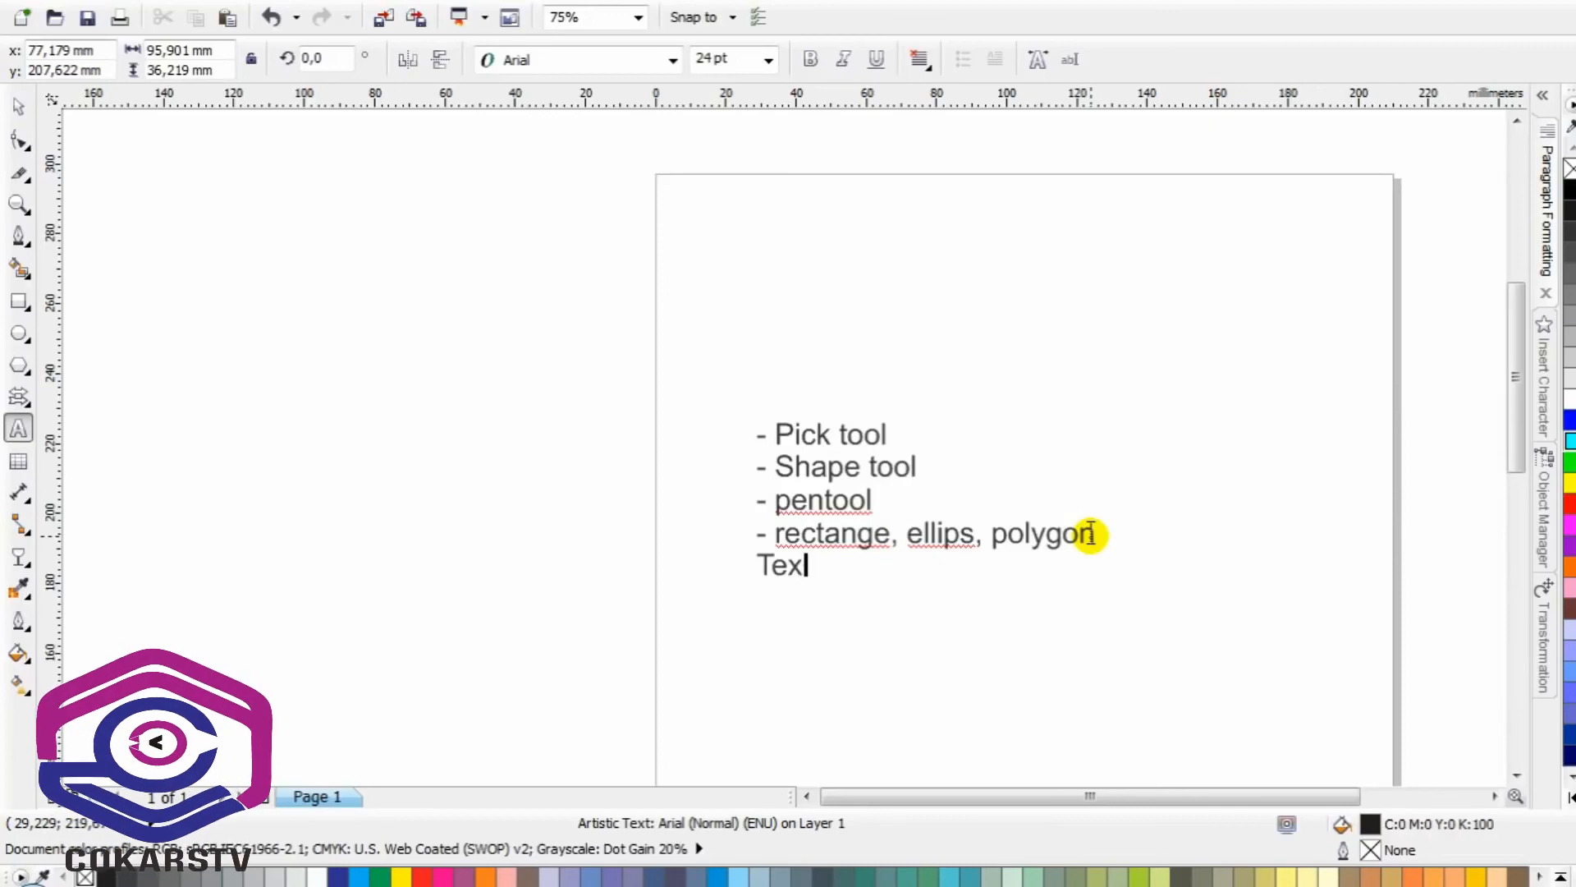
type("t tool")
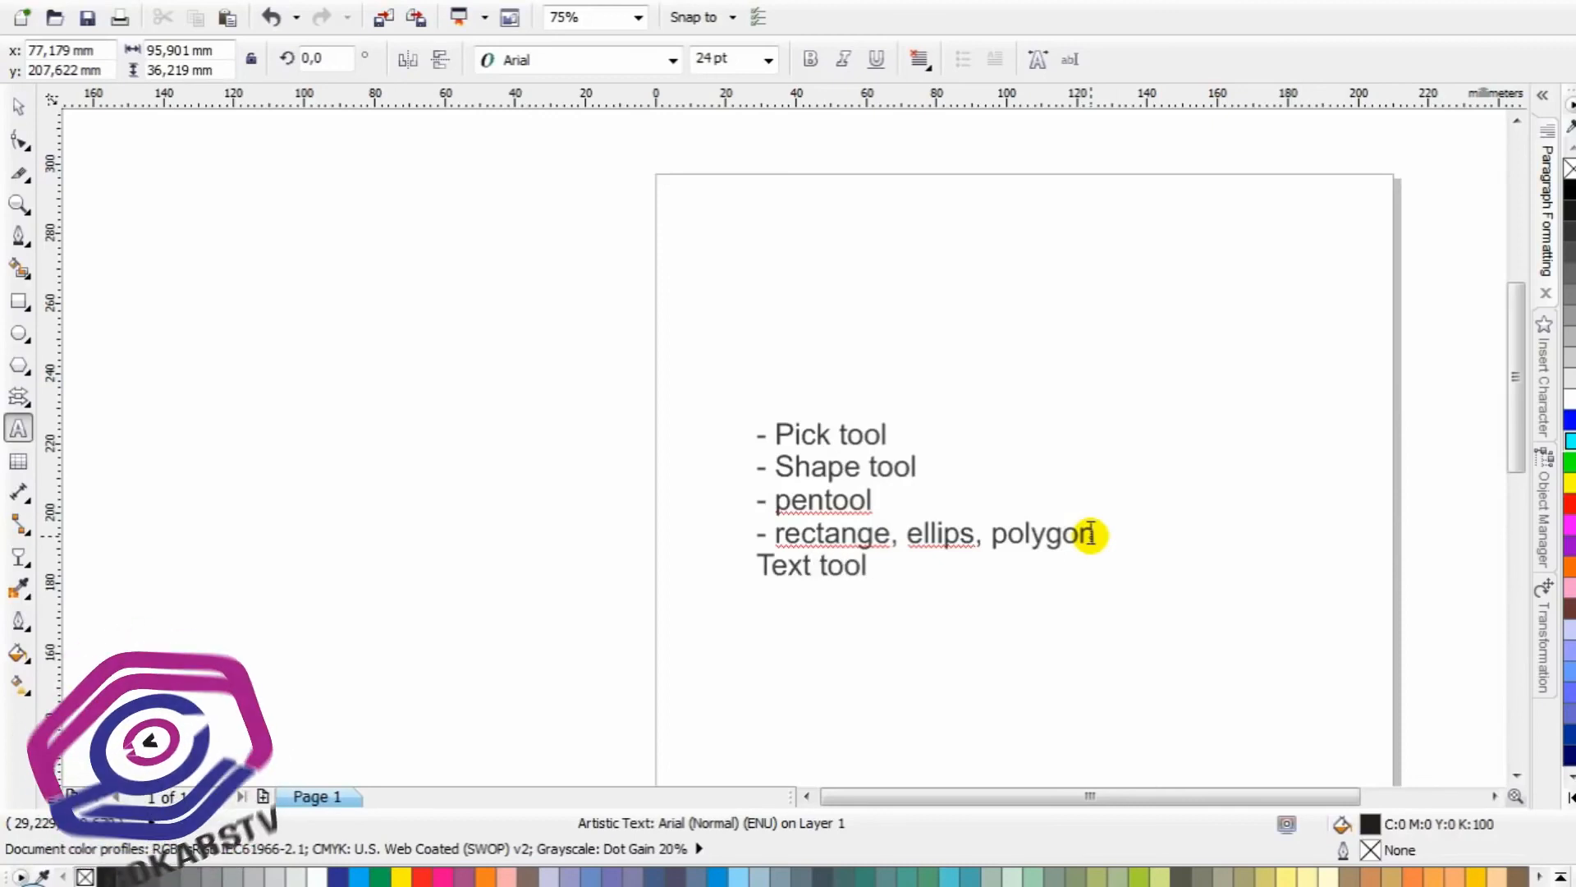
key("Home")
type("-")
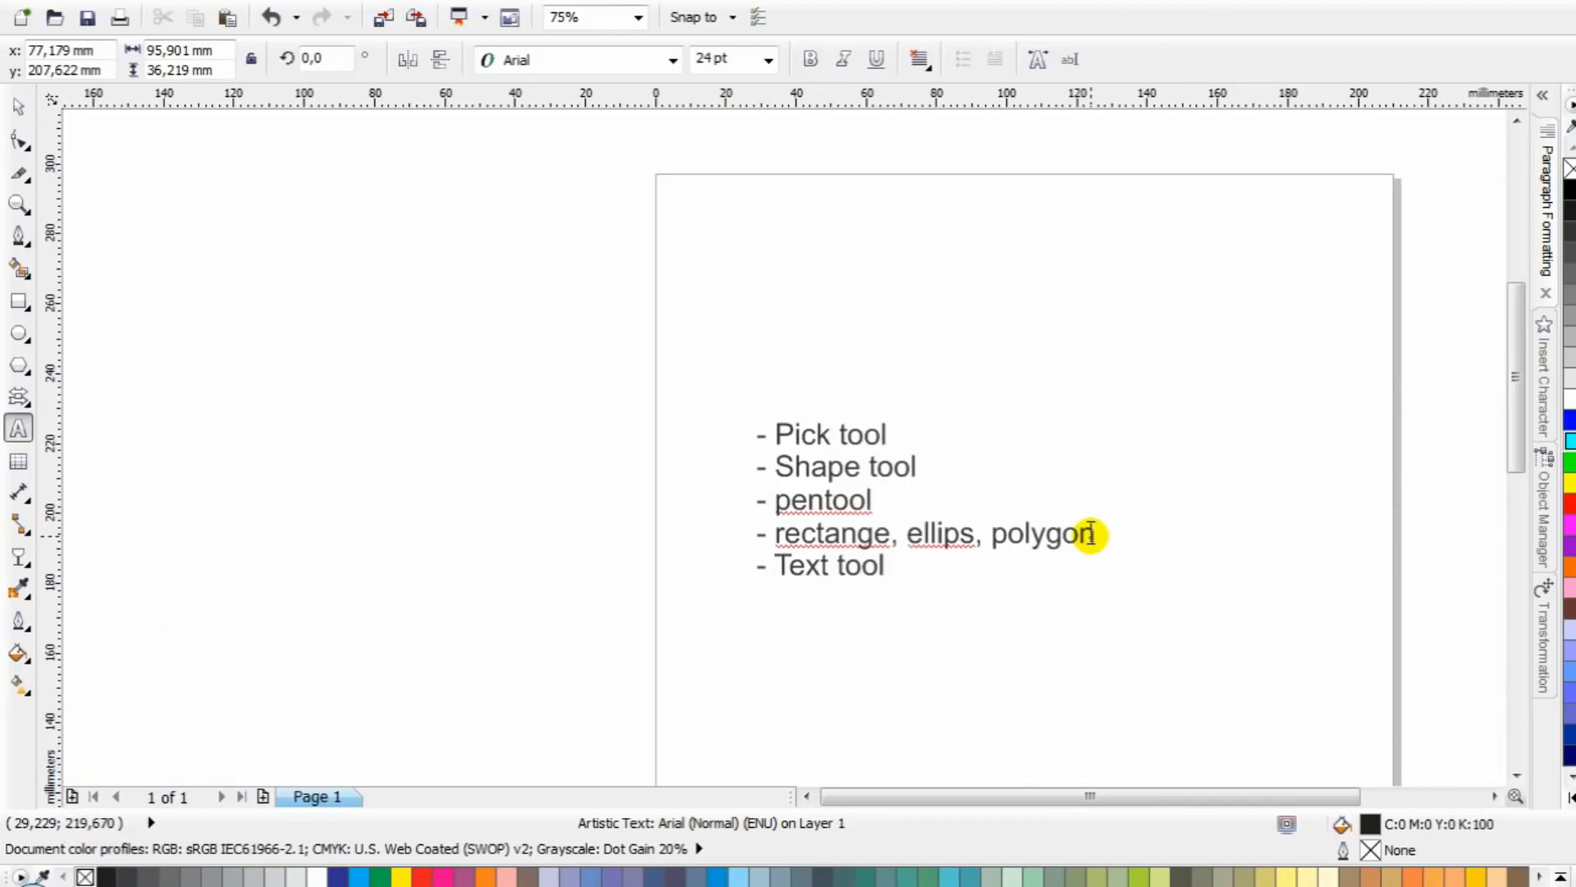
Add "- Effect tooll" as the sixth list item below the Text tool line
left_click(19, 557)
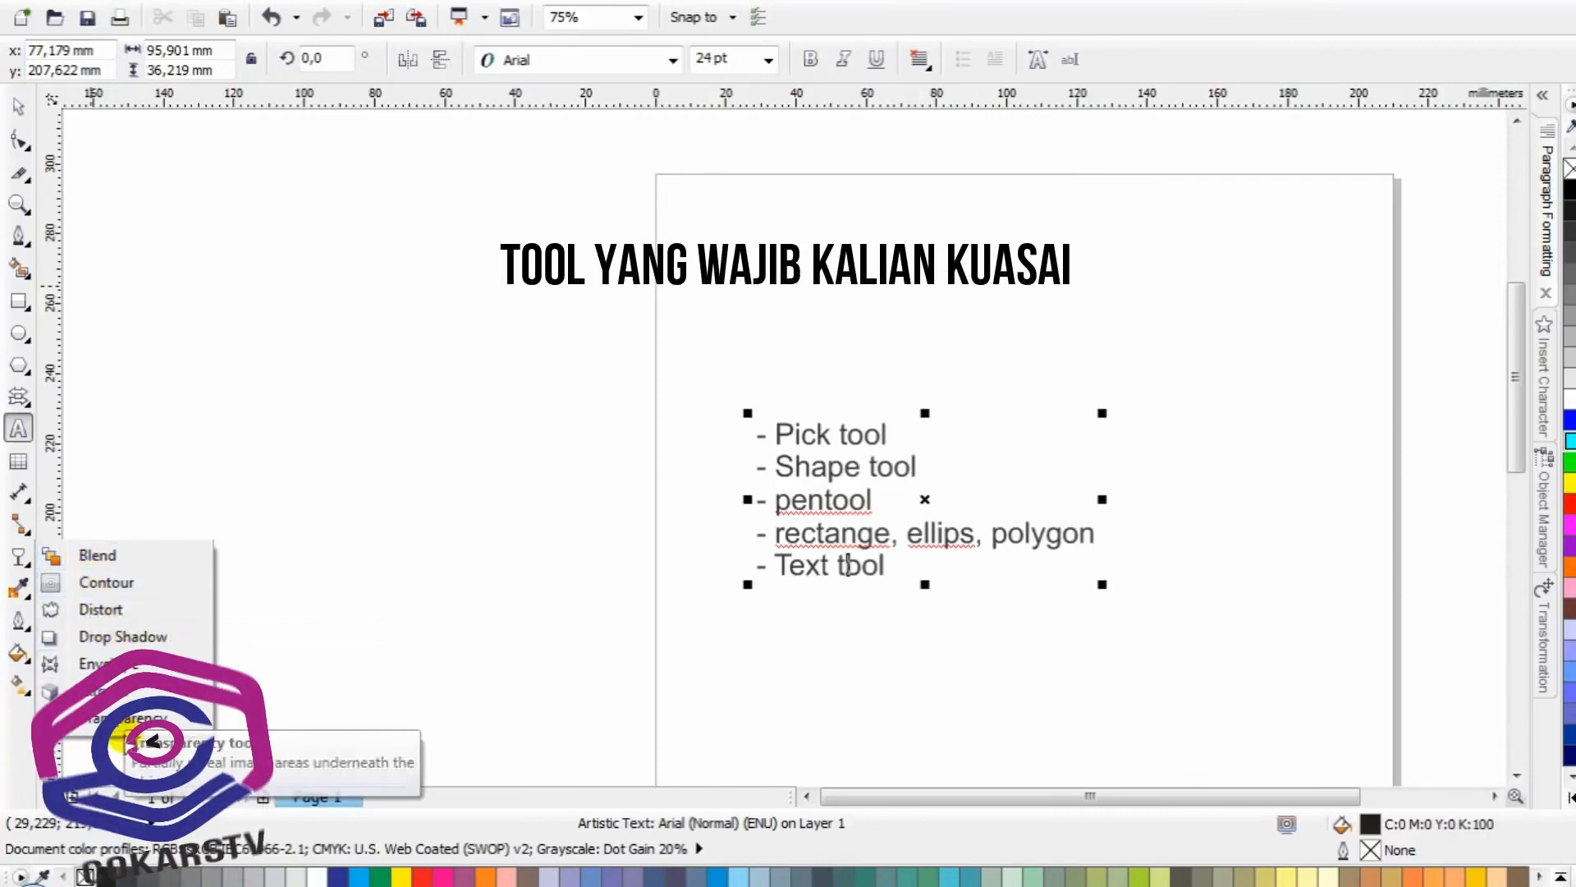
left_click(900, 566)
key("BackSpace")
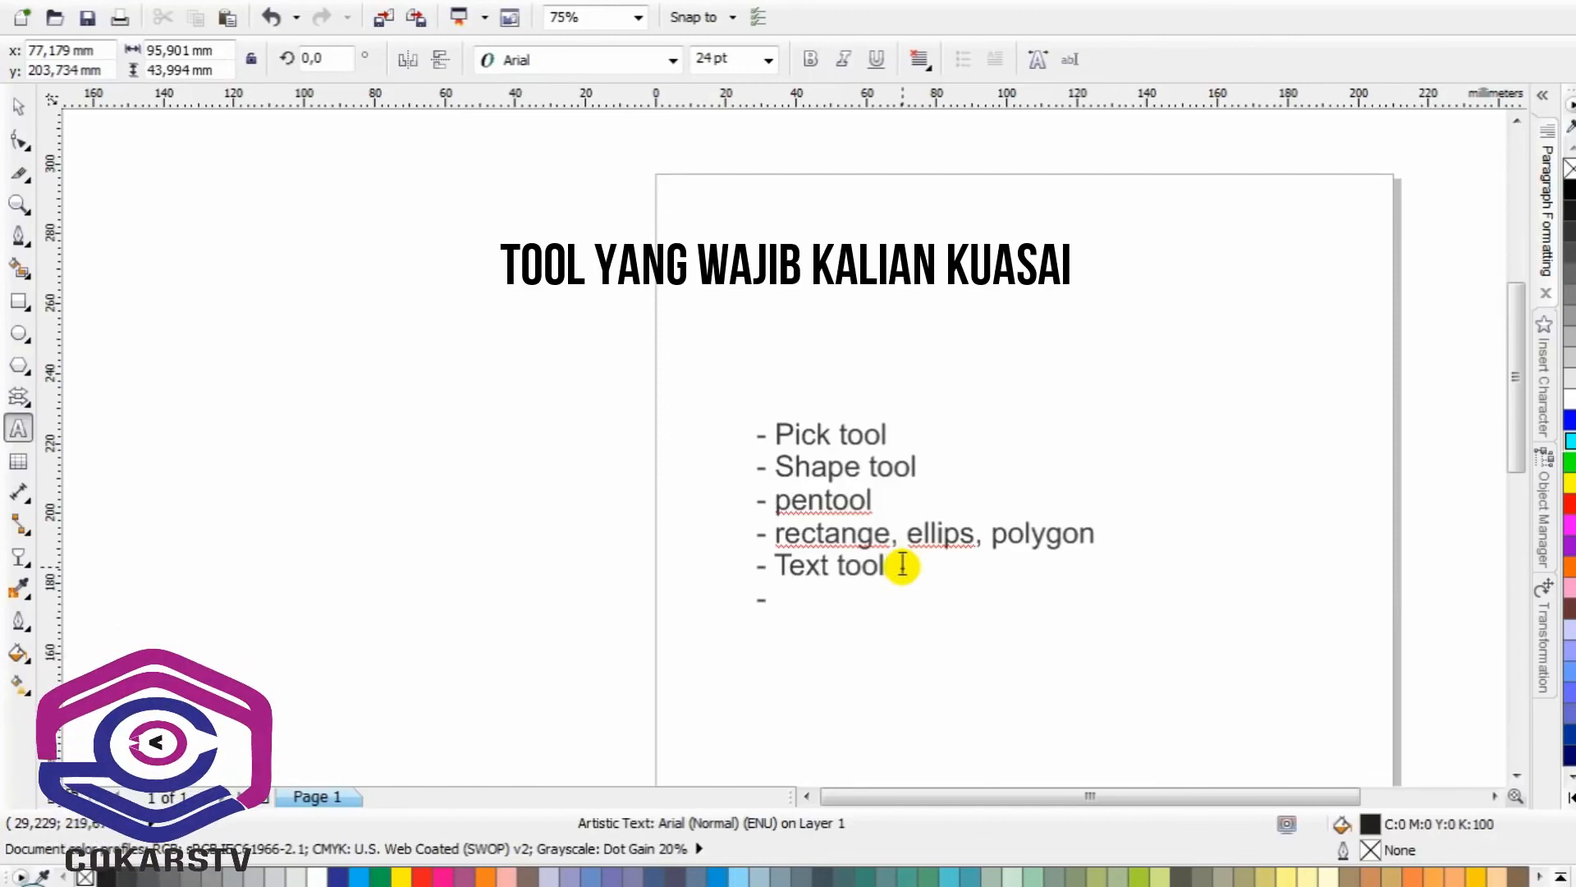
type("Effect t")
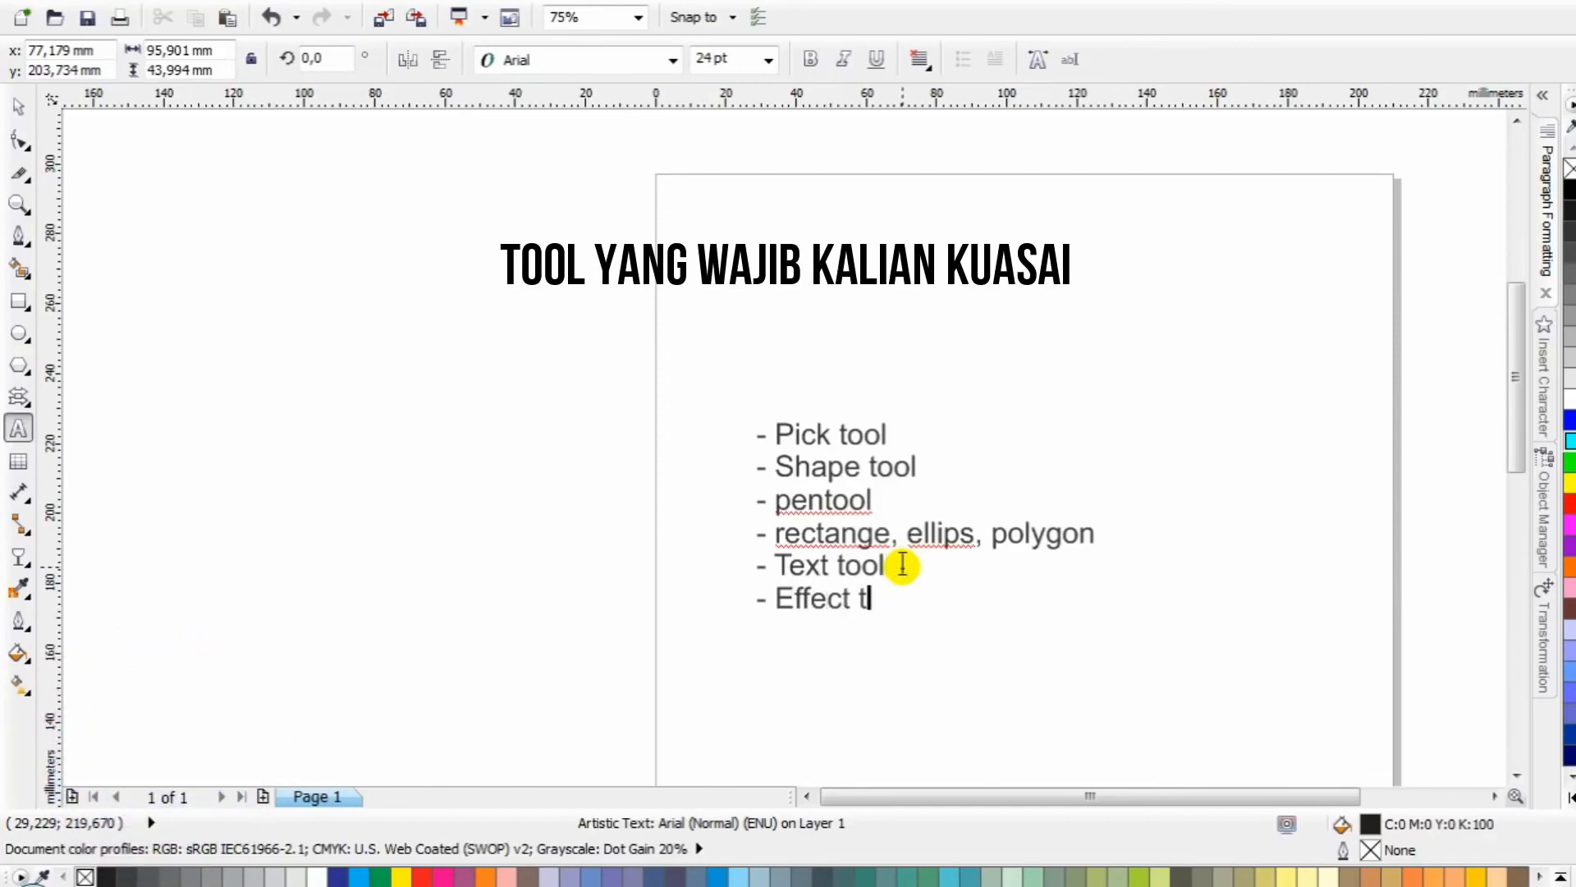
type("oolo")
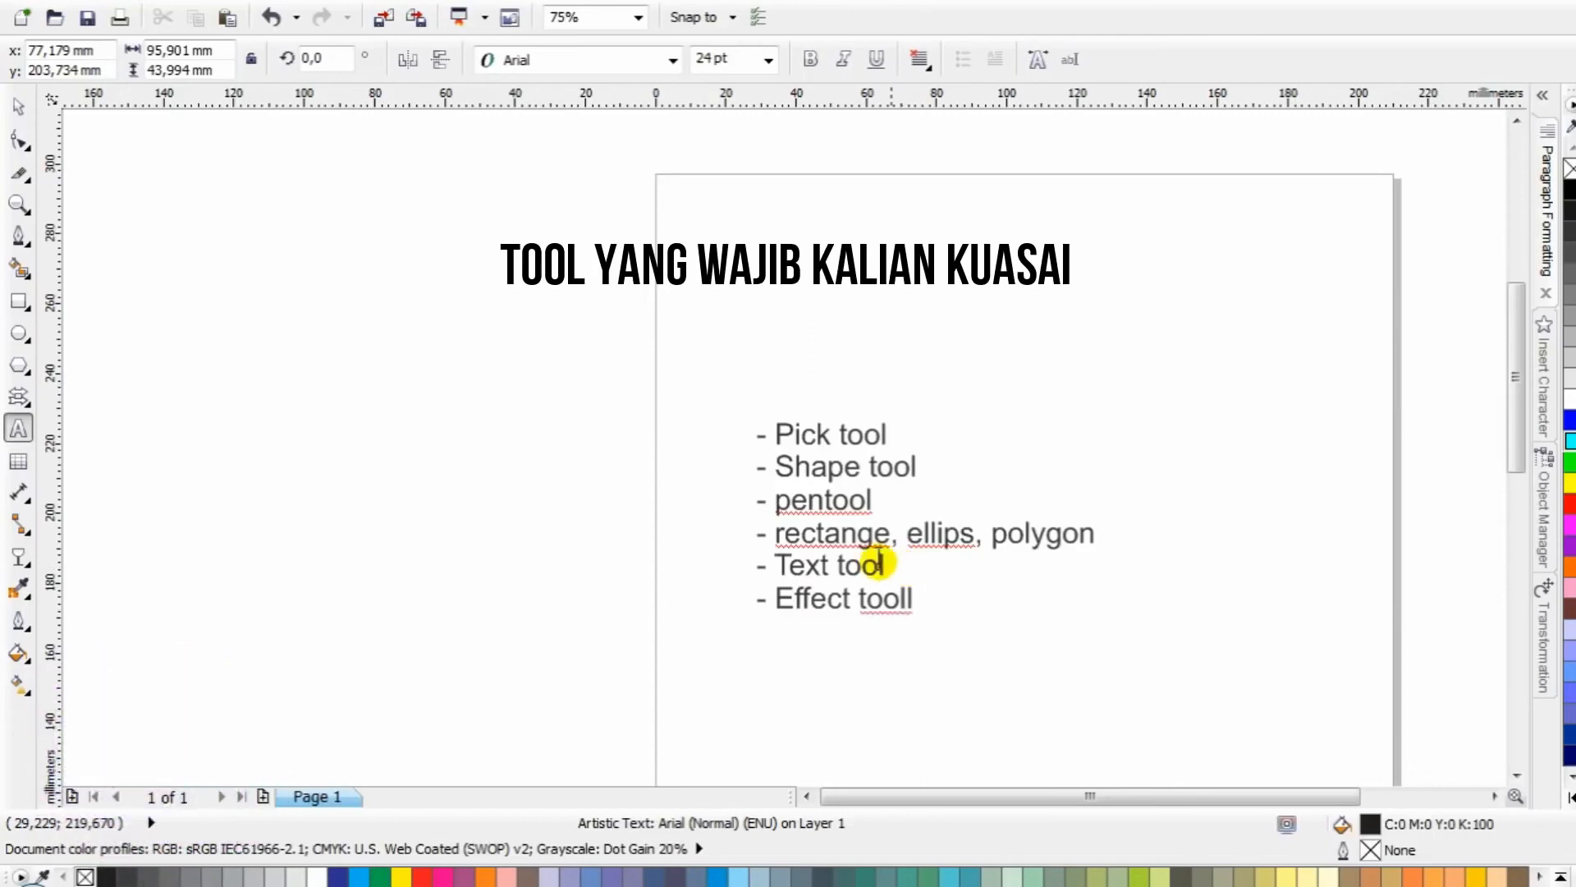
key("Escape")
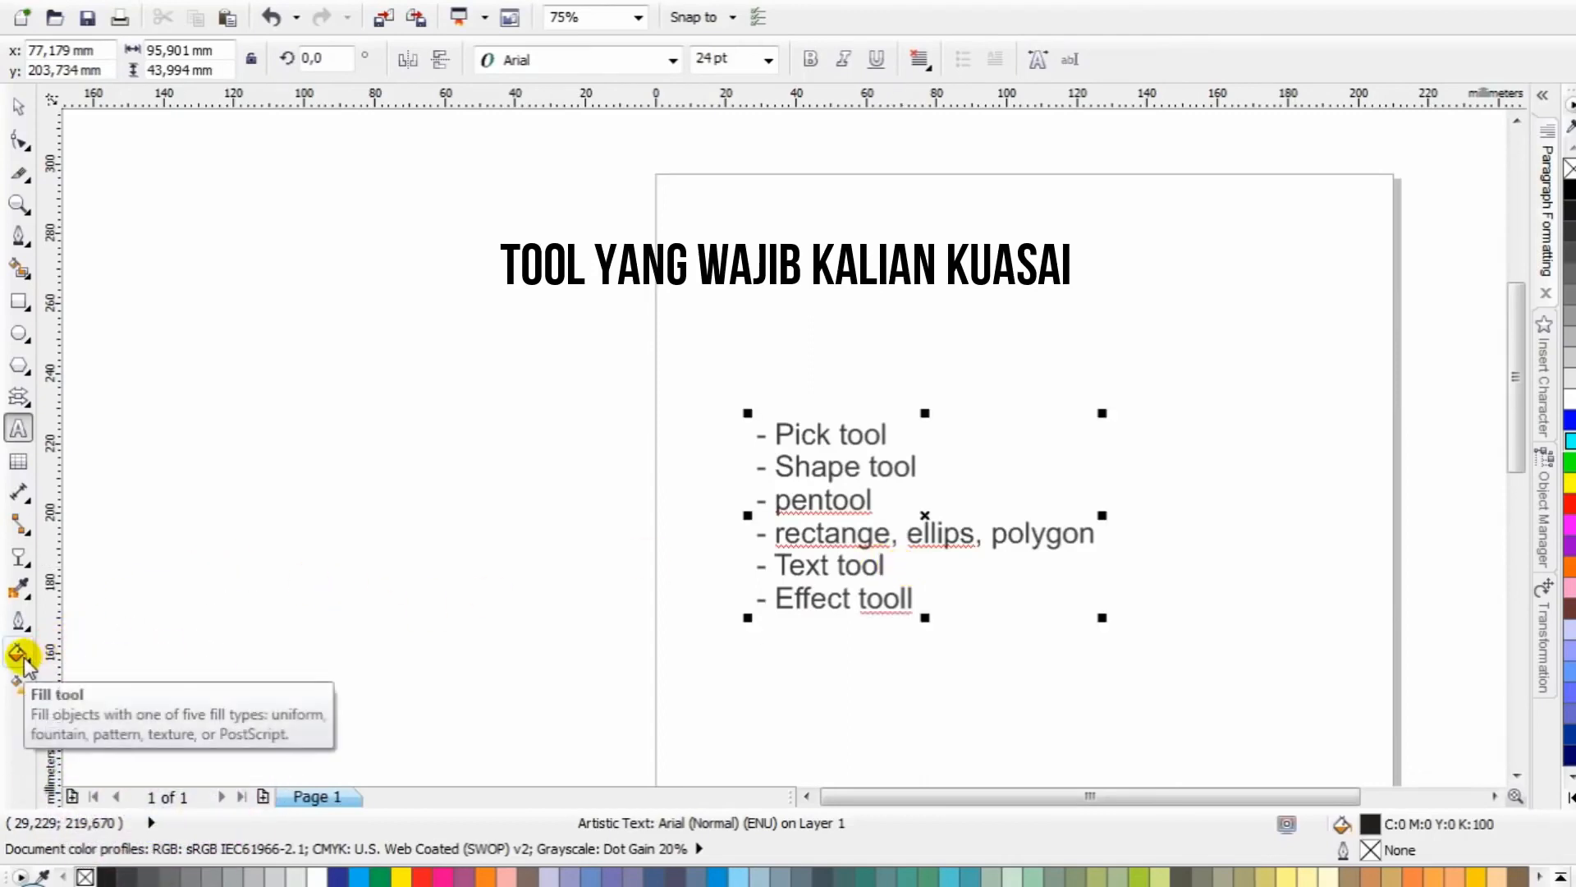
Add "- Gradient" as the seventh list item and finish editing the text
key("Return")
type("- Gradiel")
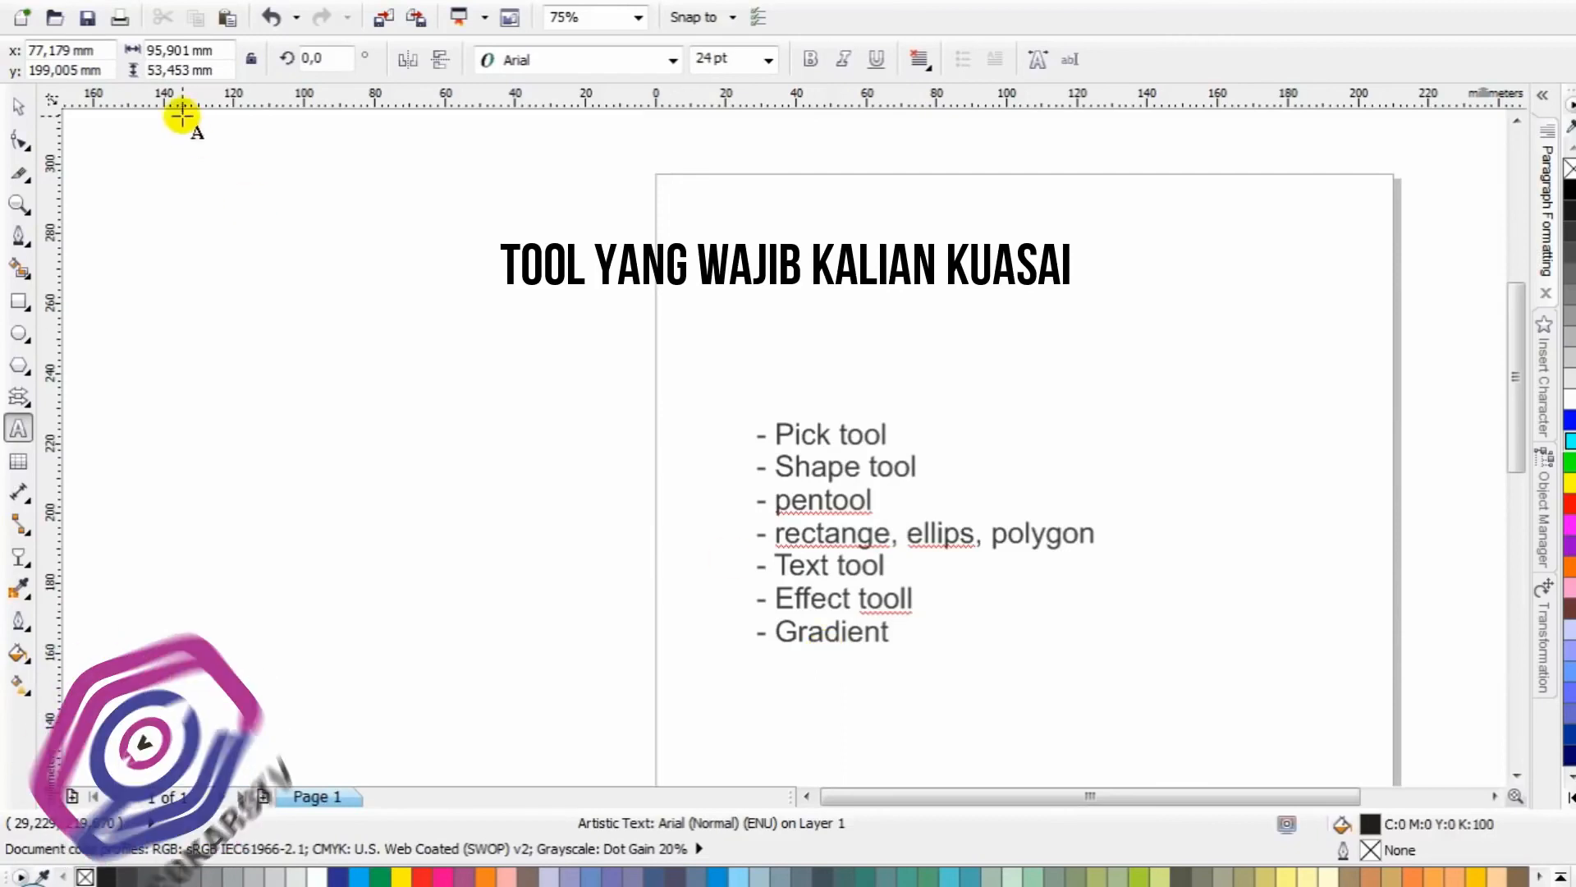
key("Escape")
Move the tool list into the upper-right part of the page and deselect it
left_click(18, 107)
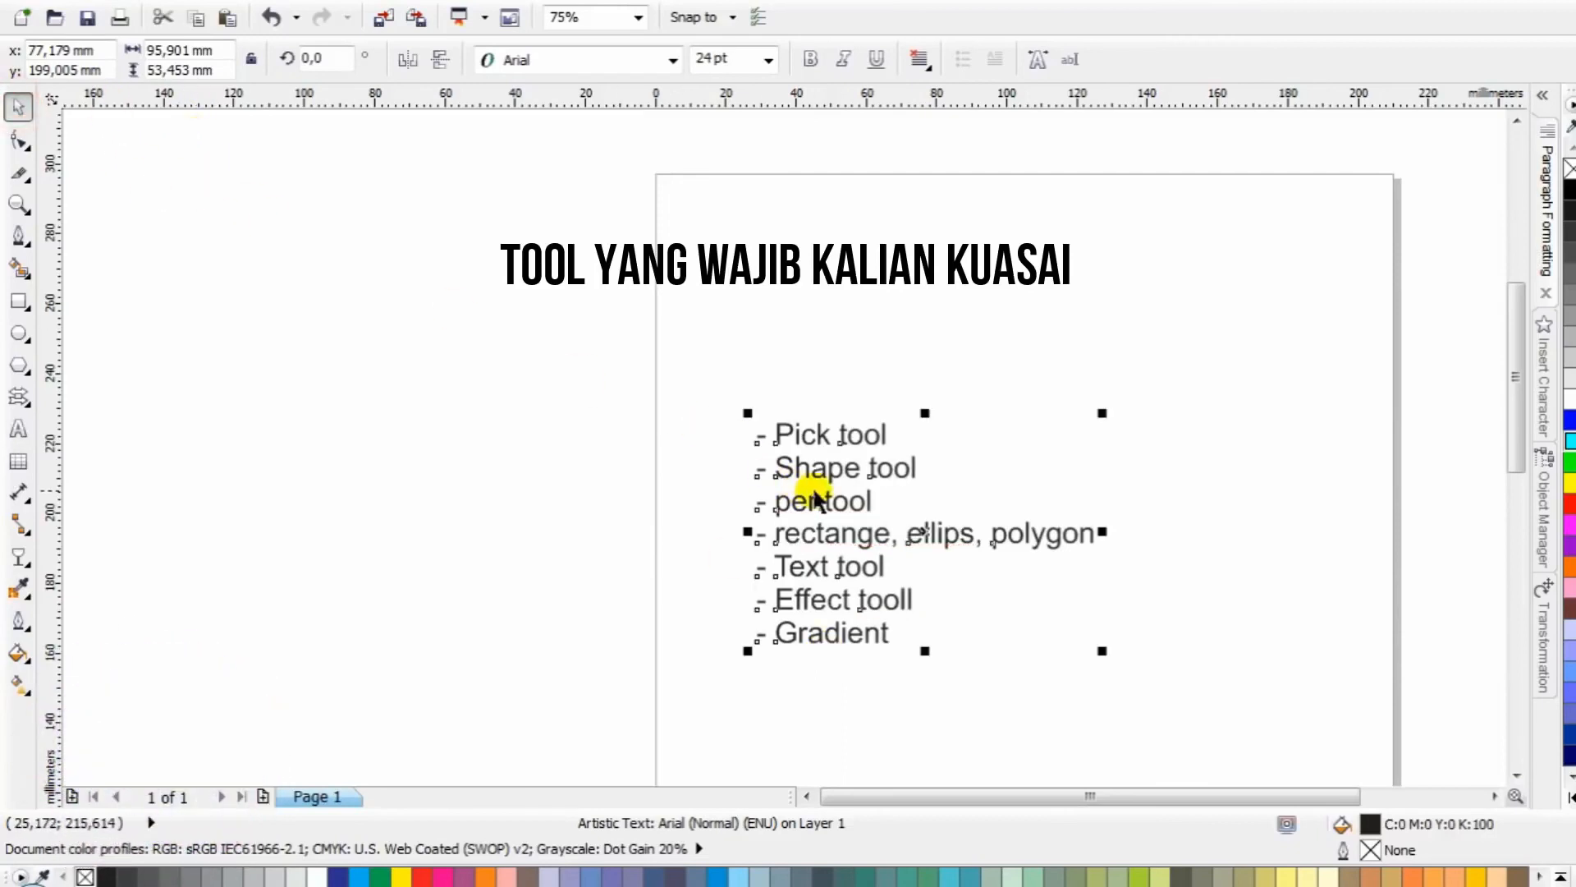
left_click_drag(816, 465, 735, 419)
scroll(873, 457, "down", 1)
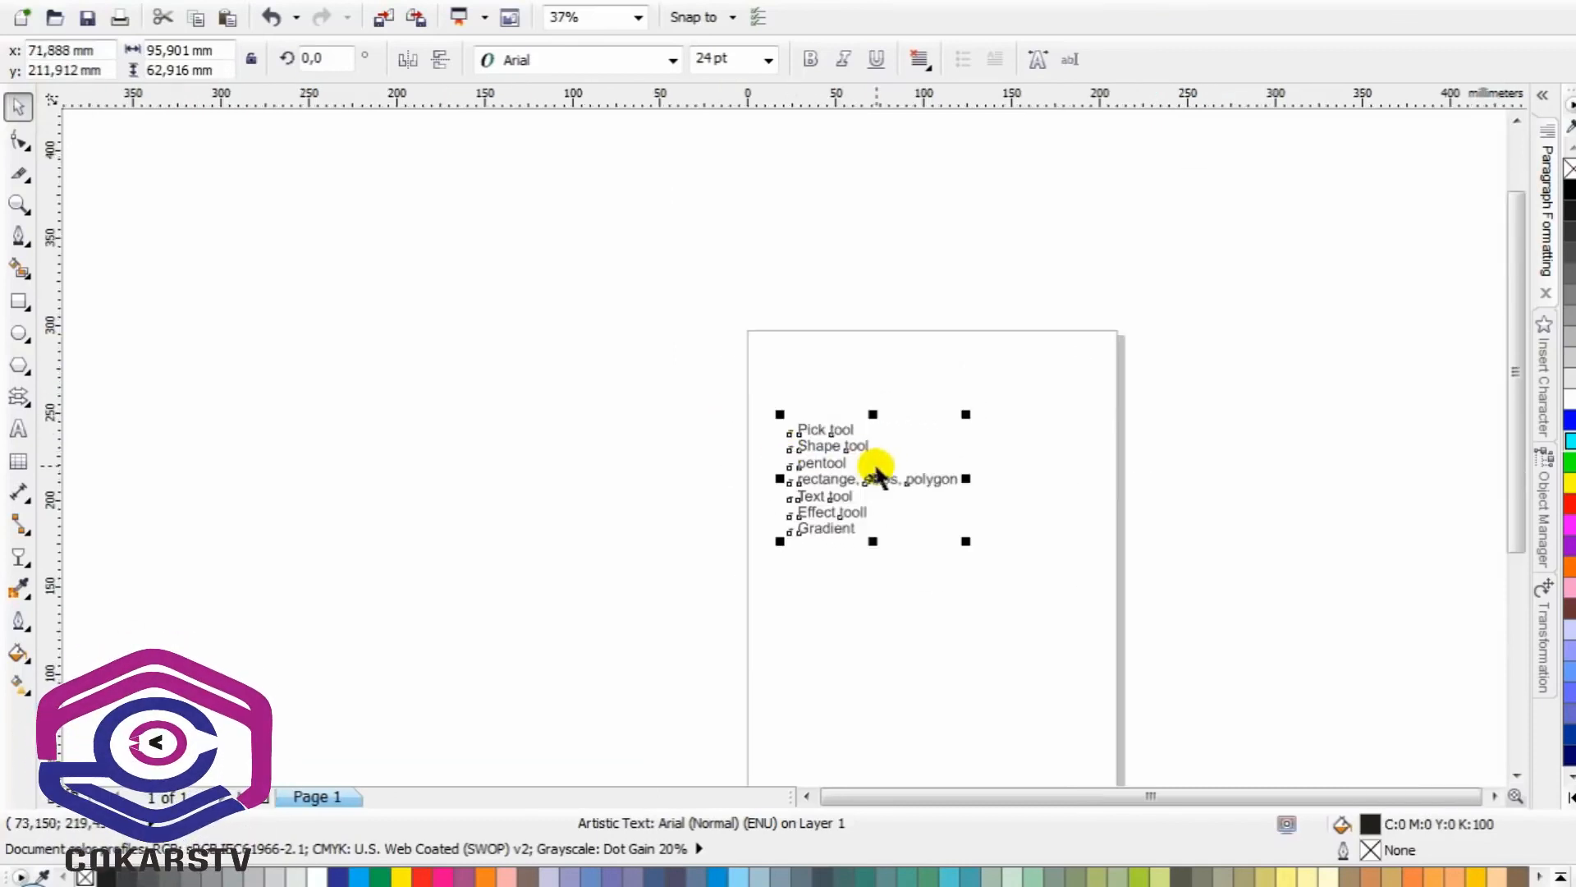
scroll(792, 450, "up", 1)
left_click(592, 284)
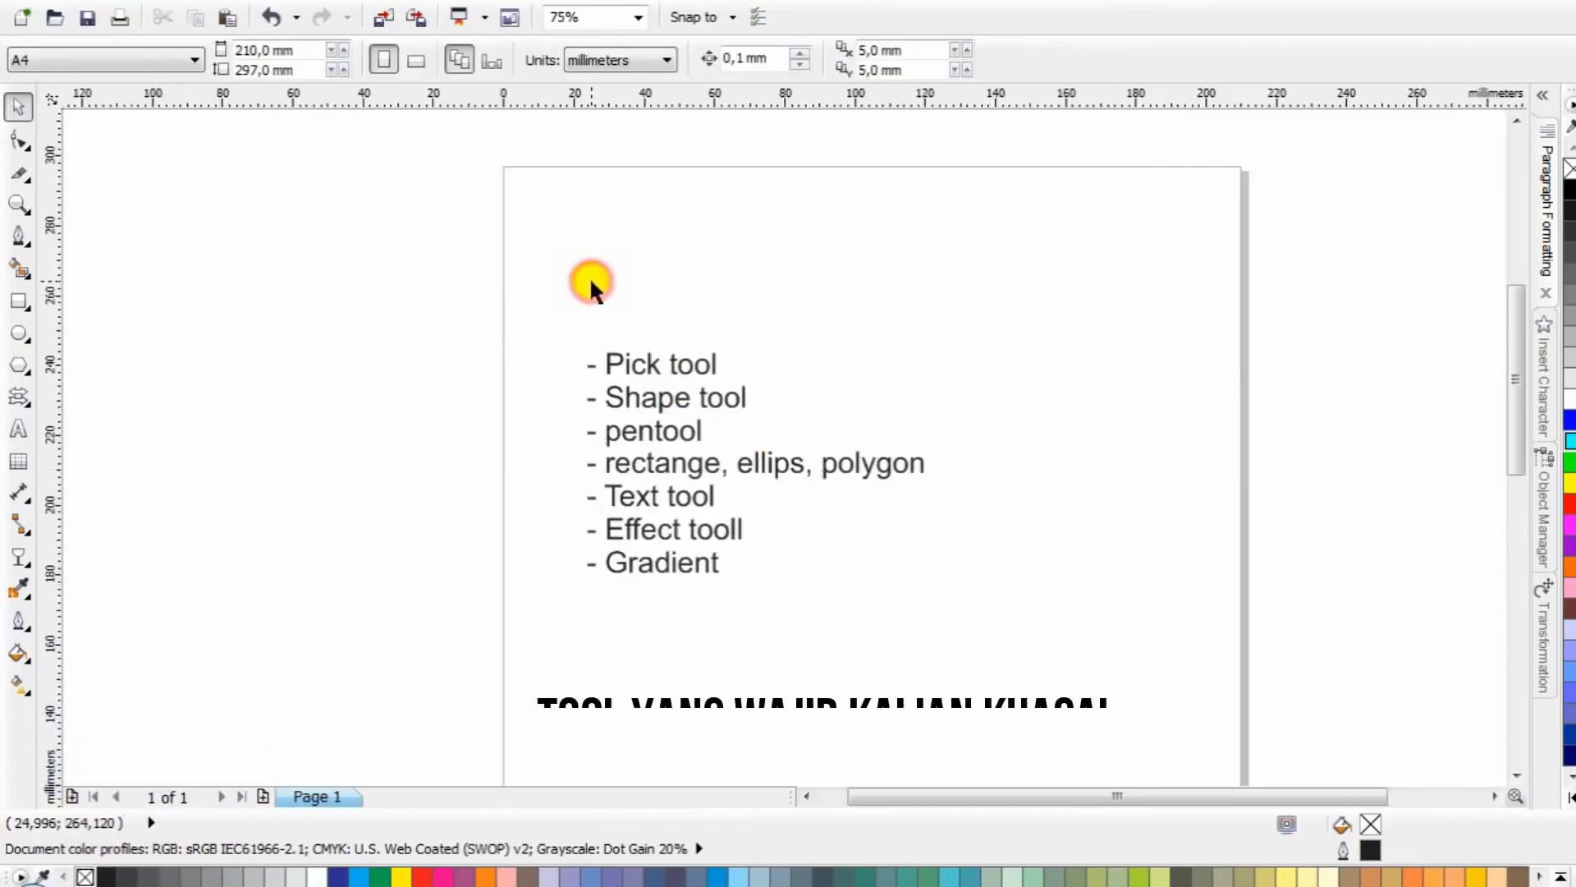
left_click_drag(673, 374, 738, 352)
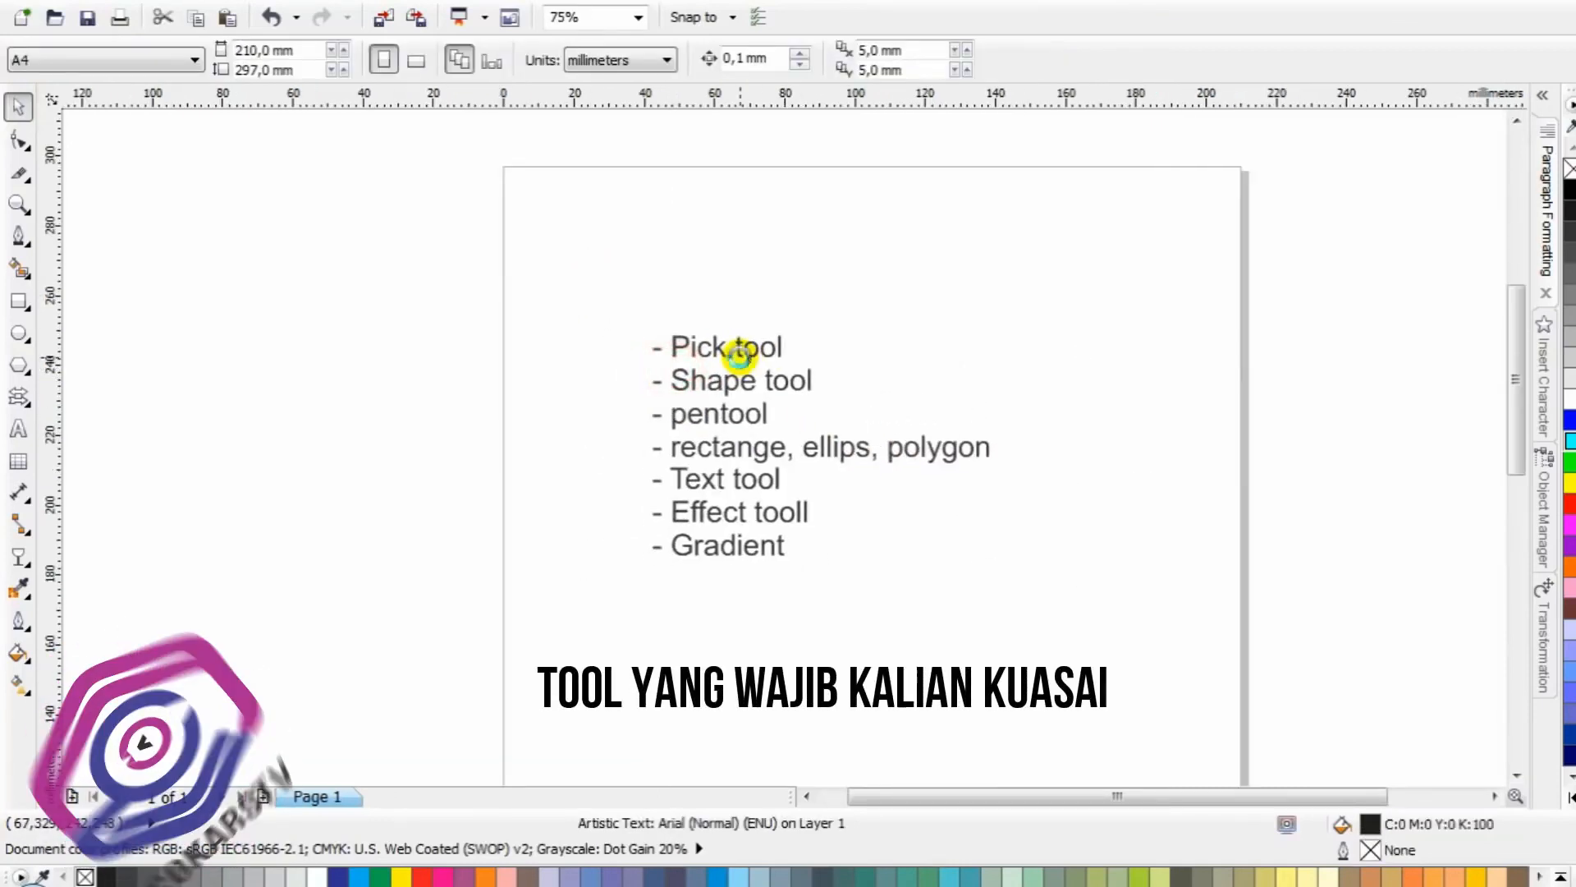
left_click(714, 267)
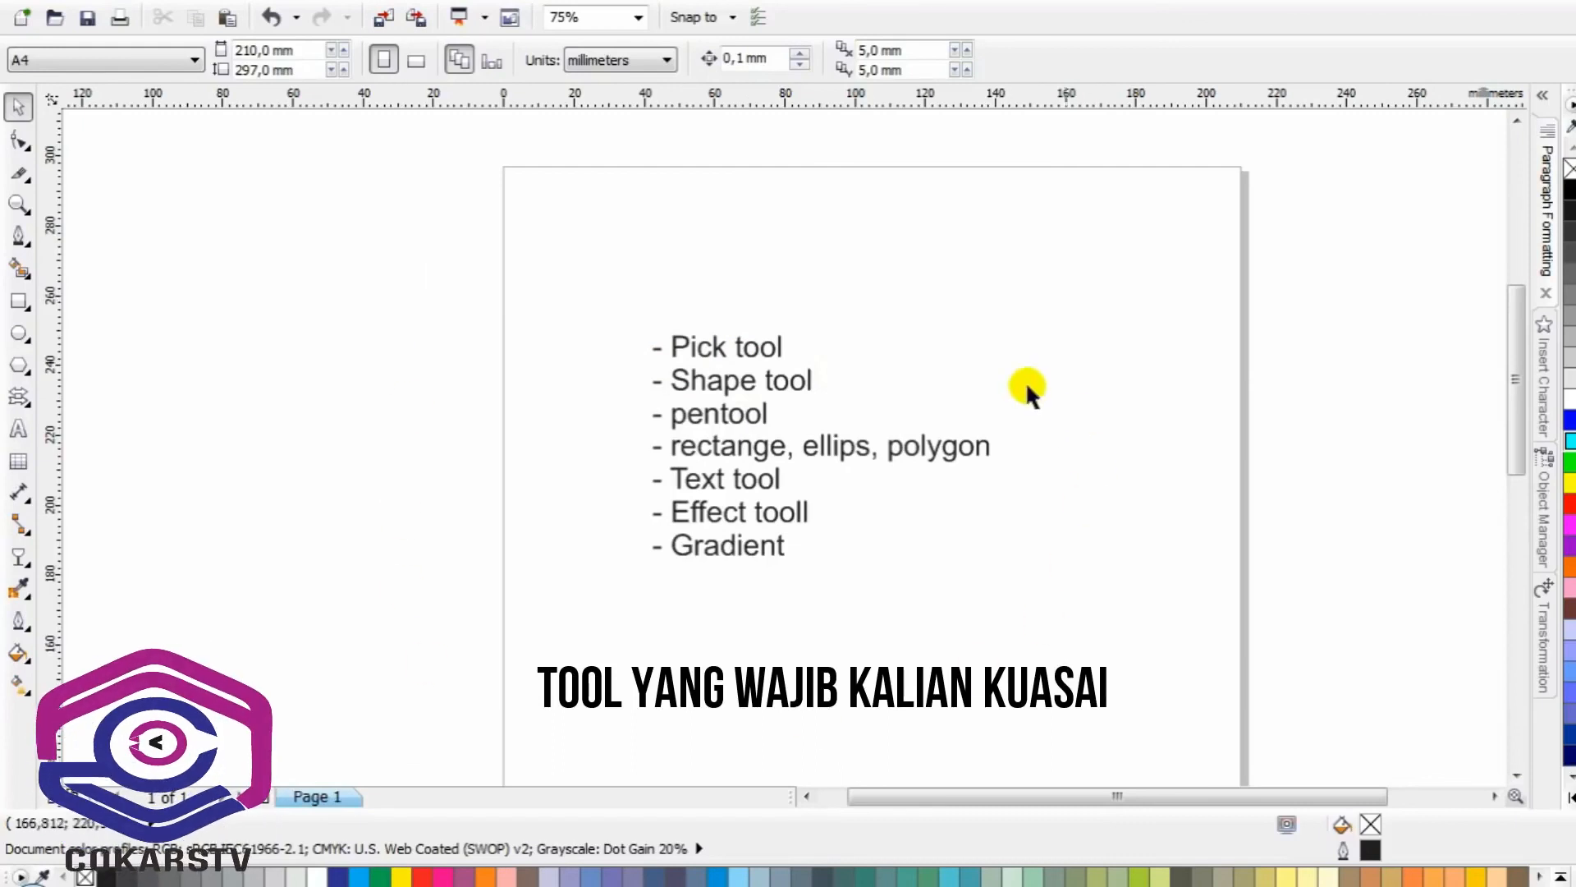
left_click_drag(747, 362, 919, 238)
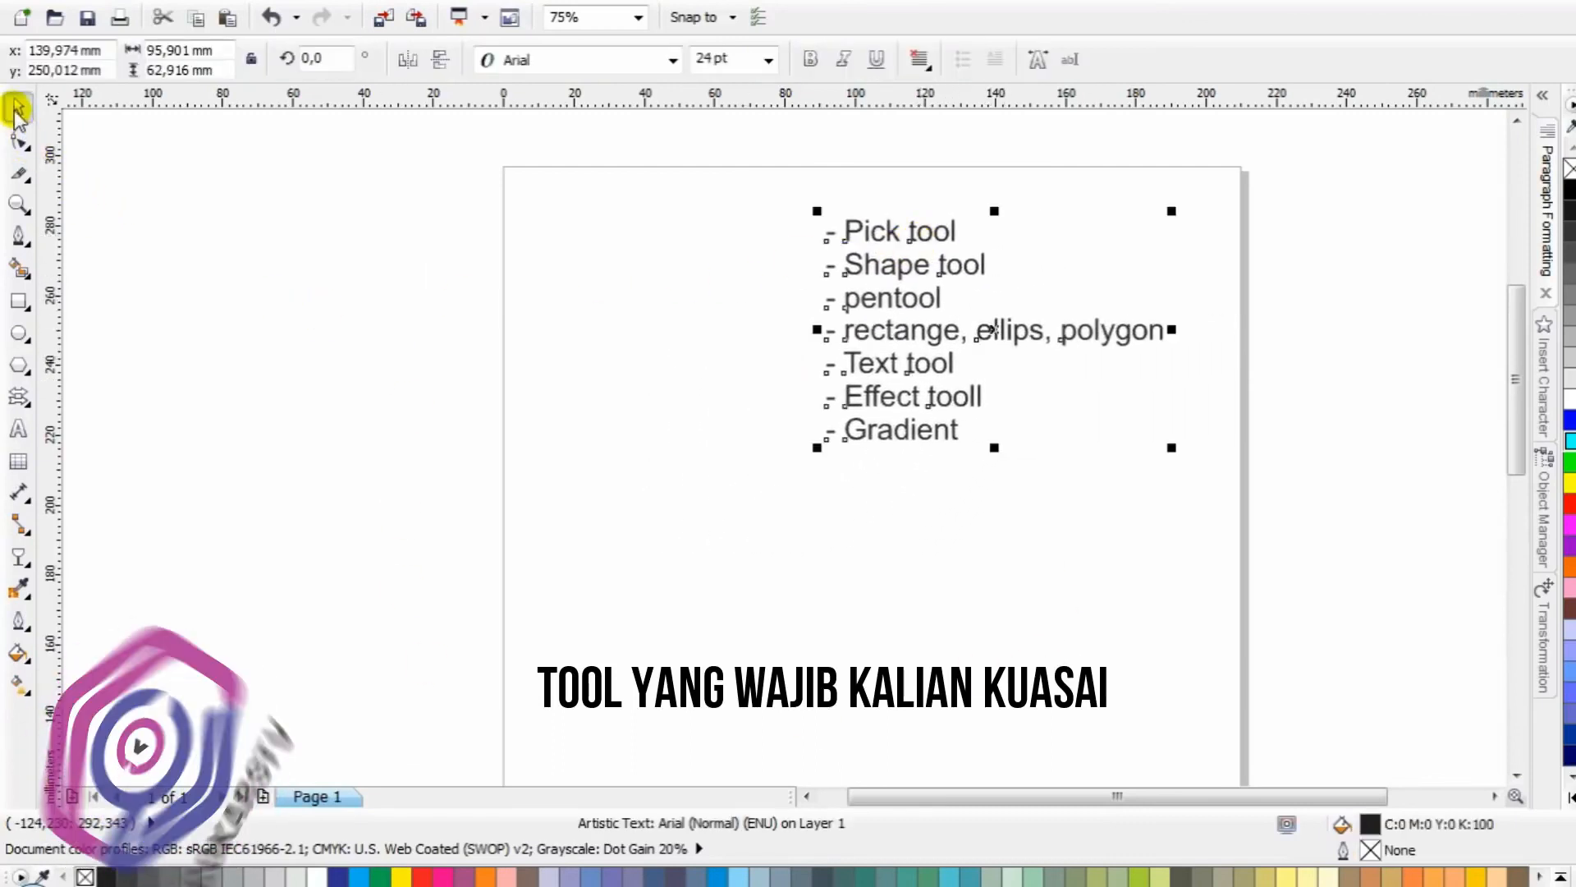
left_click(645, 268)
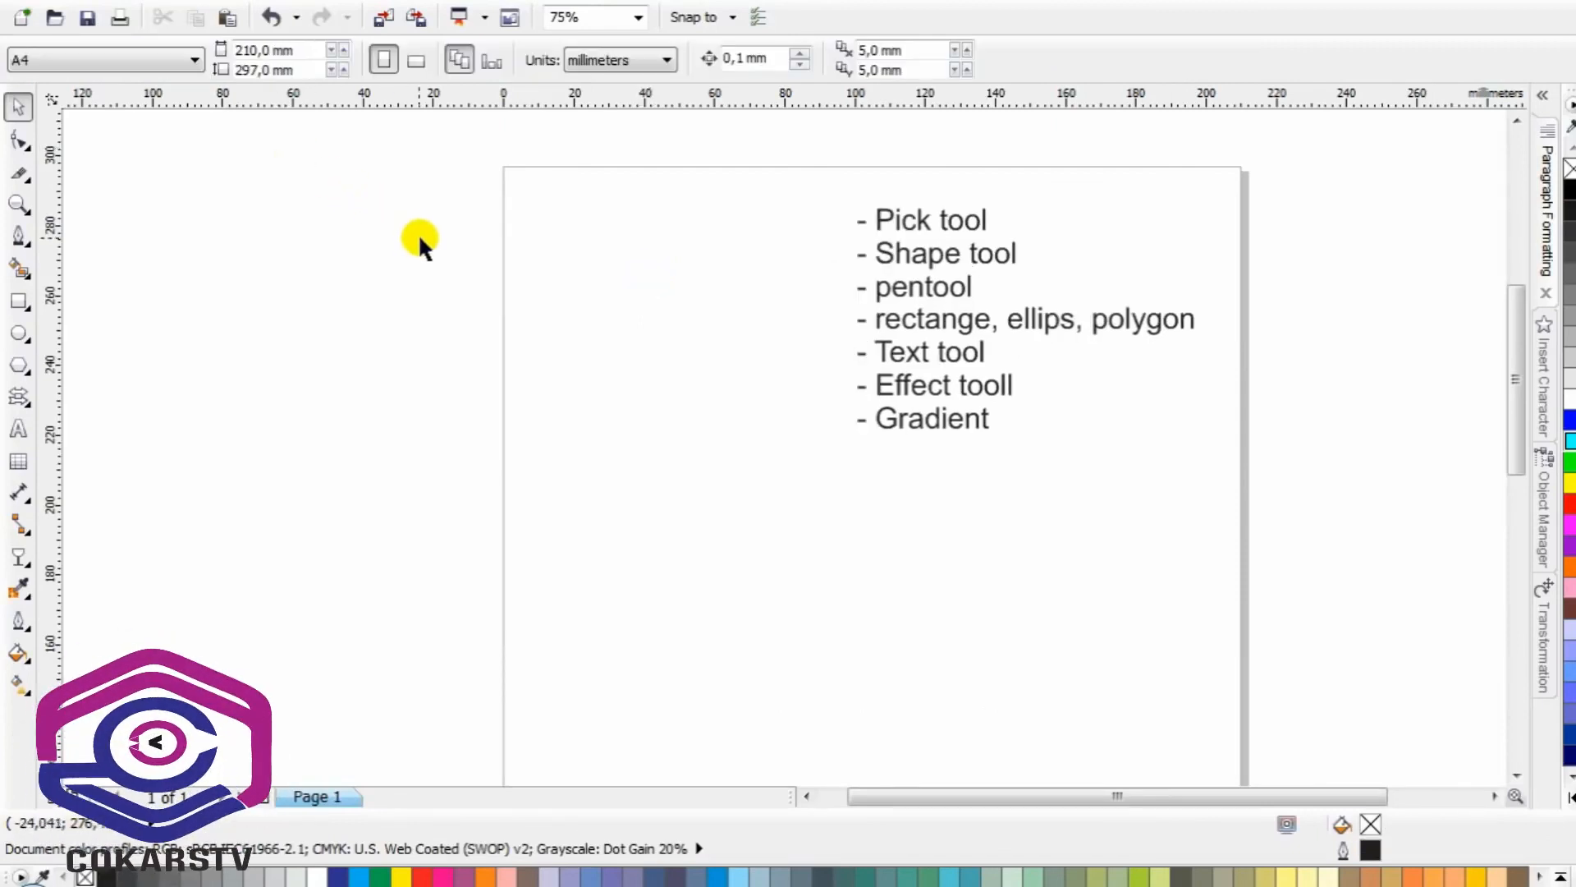